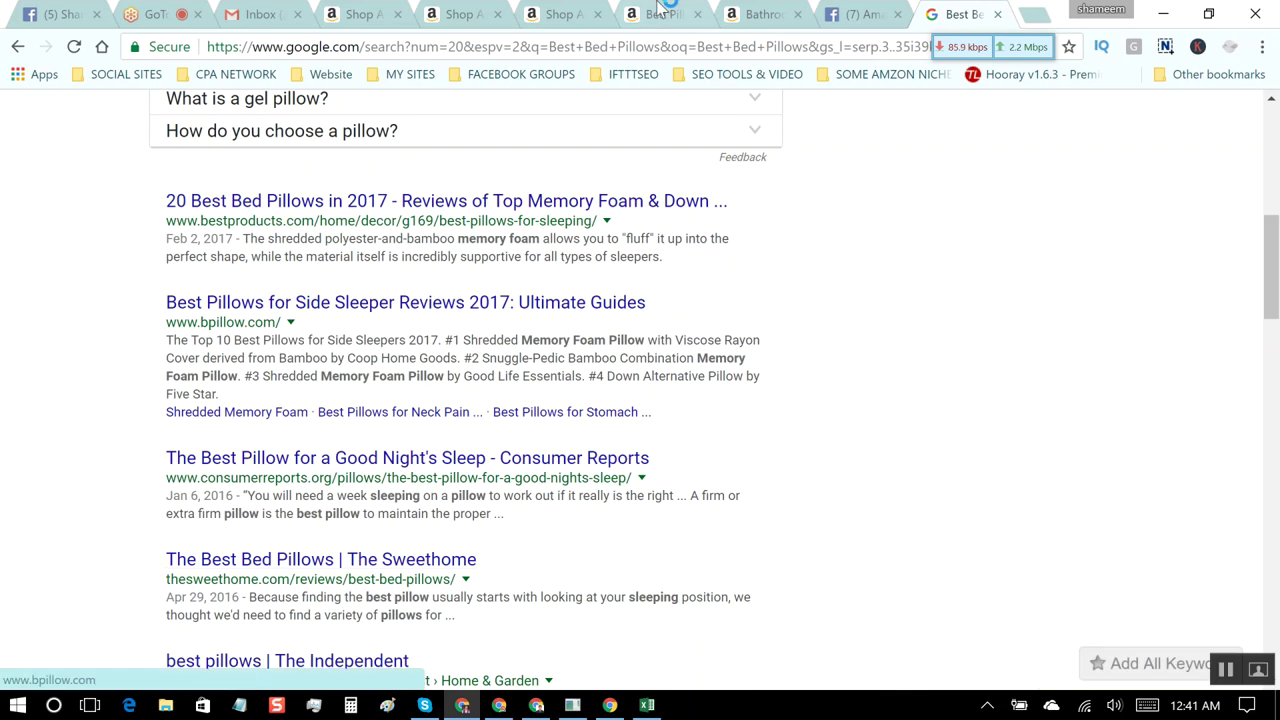
Step: Switch to Ahrefs Keywords Explorer, look up "Best Bed Pillows" for the United States and review its overview metrics and keyword ideas
click(499, 705)
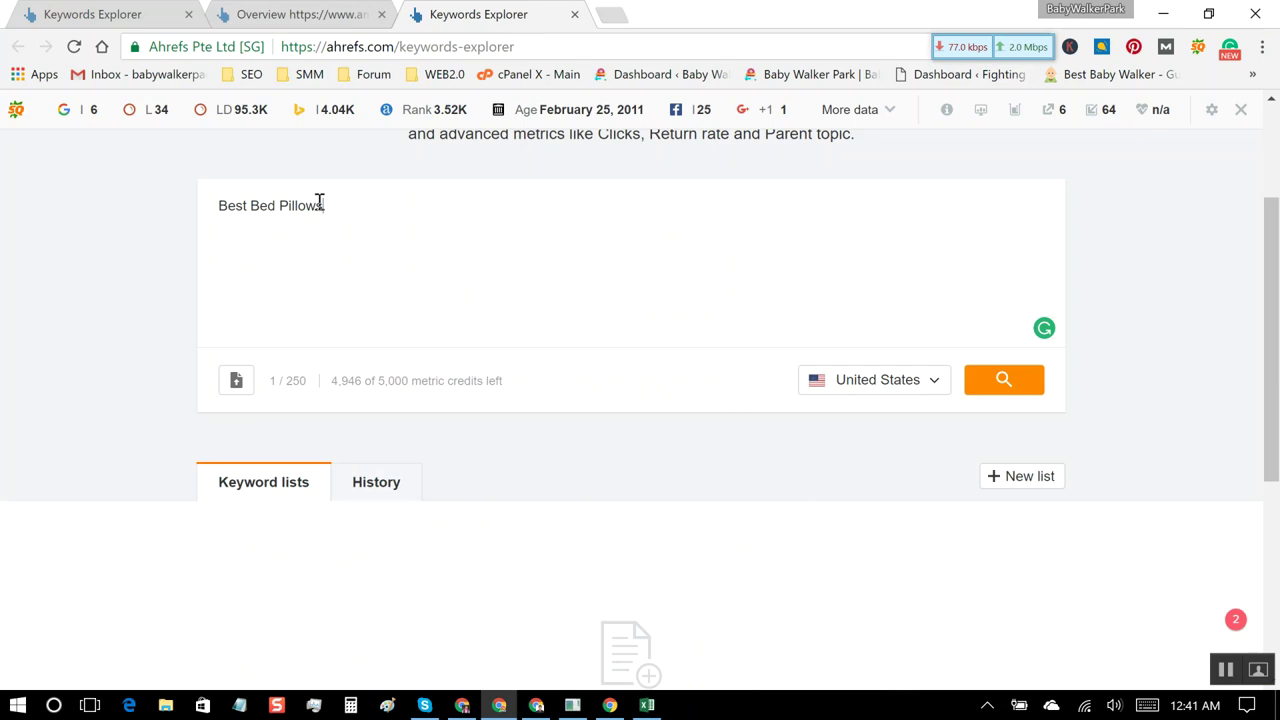
click(1003, 380)
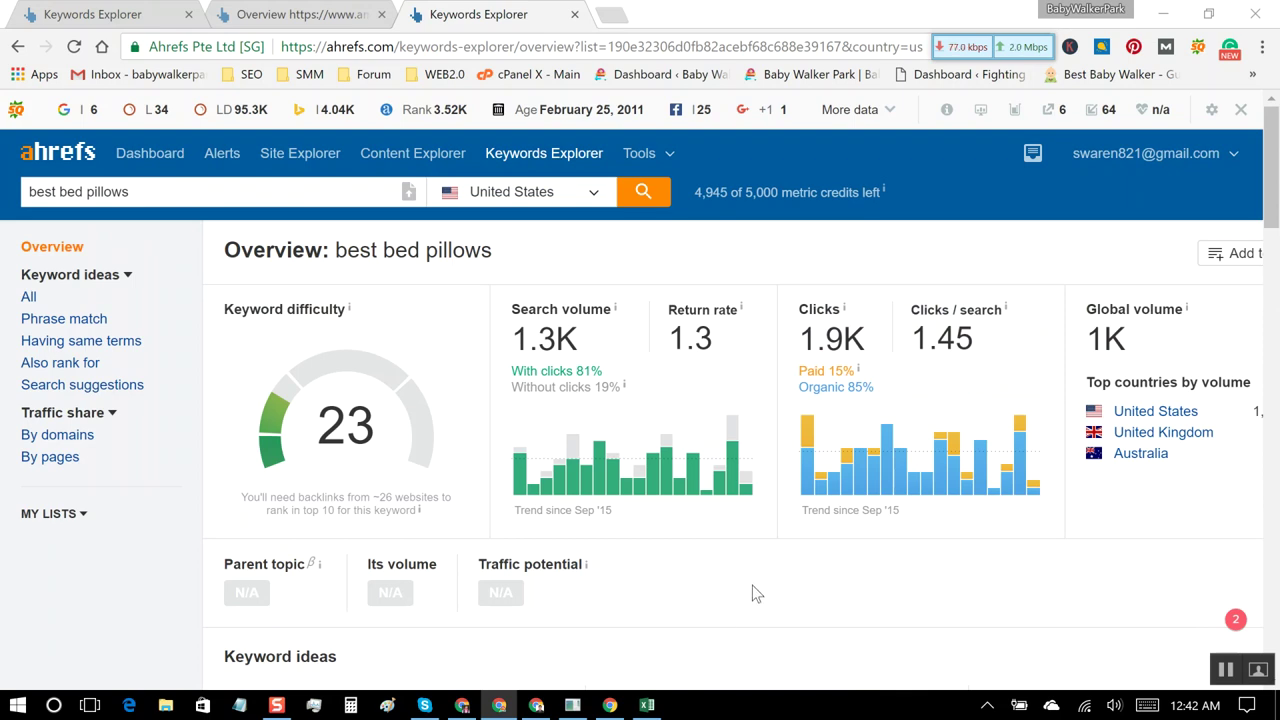
drag(340, 280, 686, 580)
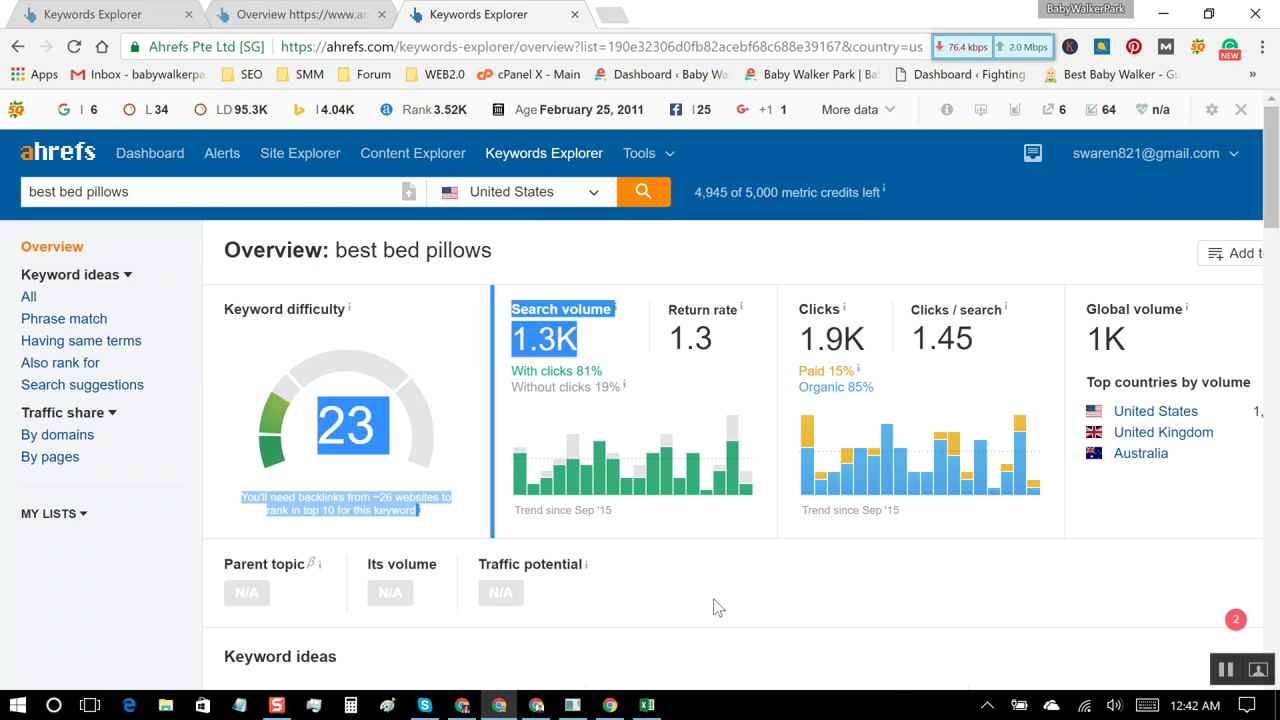
click(716, 607)
scroll(758, 492, down, 7)
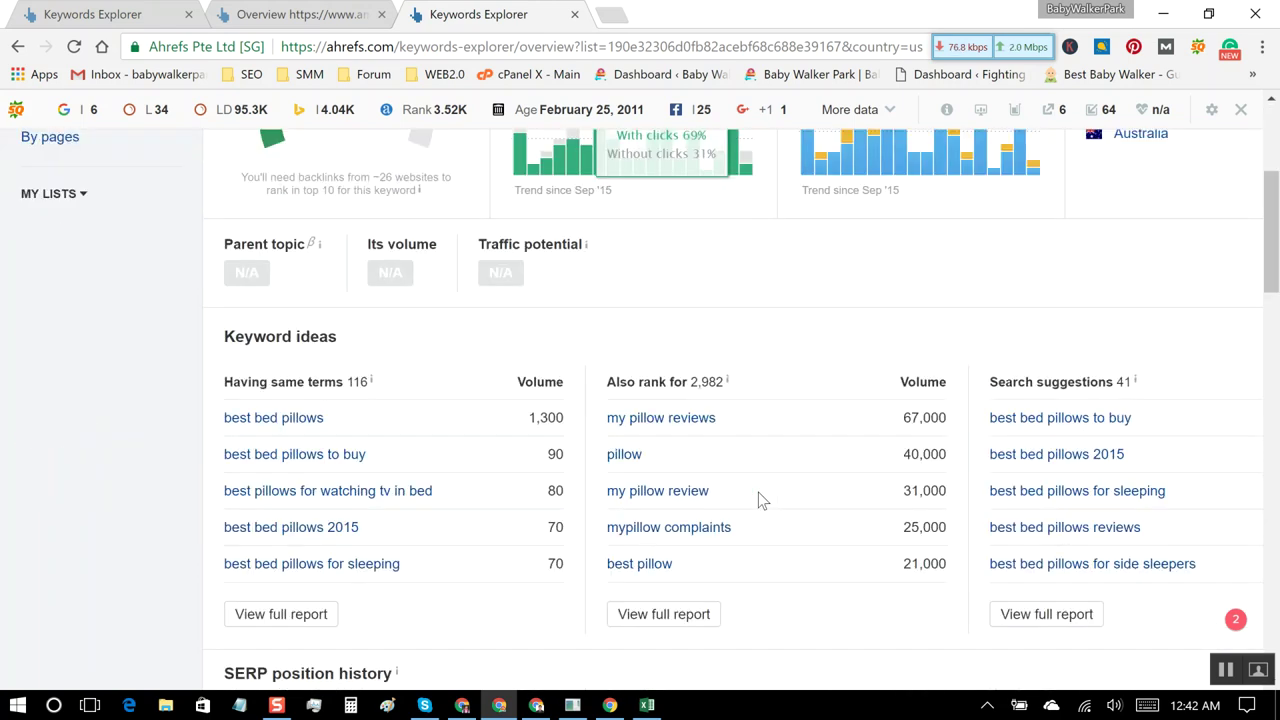
scroll(758, 492, down, 3)
scroll(758, 492, up, 4)
scroll(758, 492, up, 6)
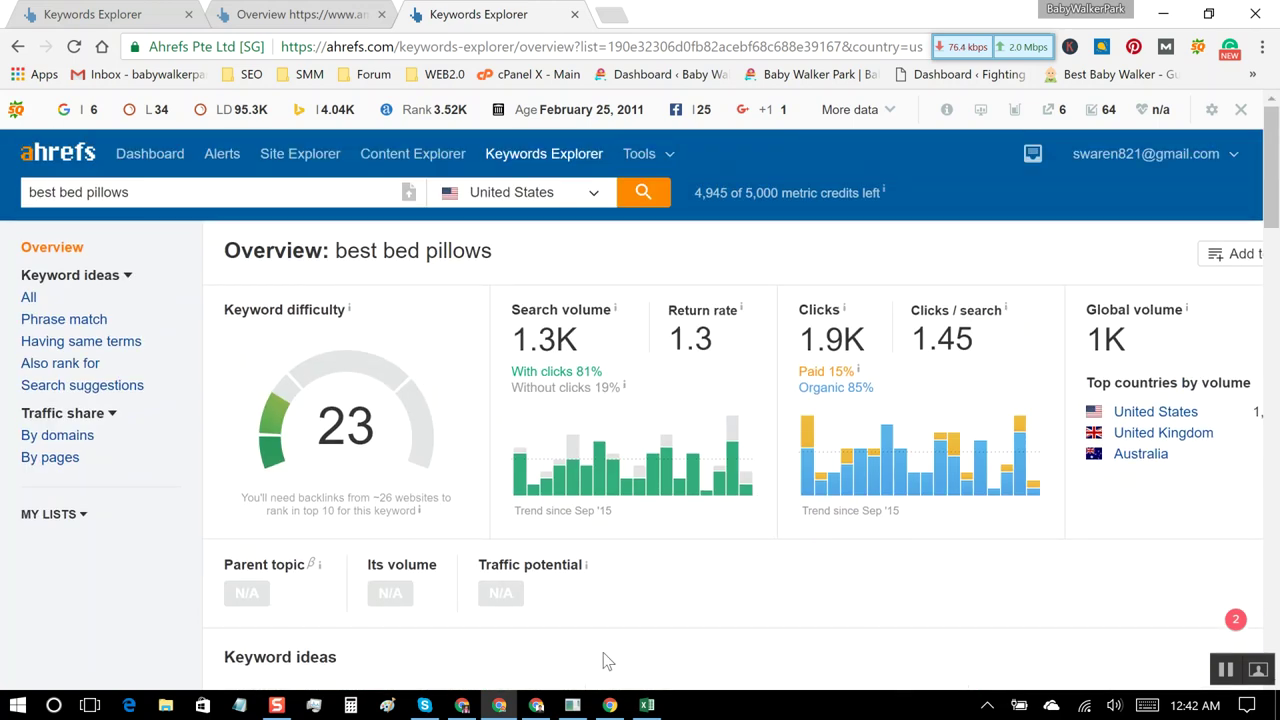
Step: Switch to the Excel niche selection workbook and set the main keyword in B3 to "Best Bed Pillows"
click(648, 706)
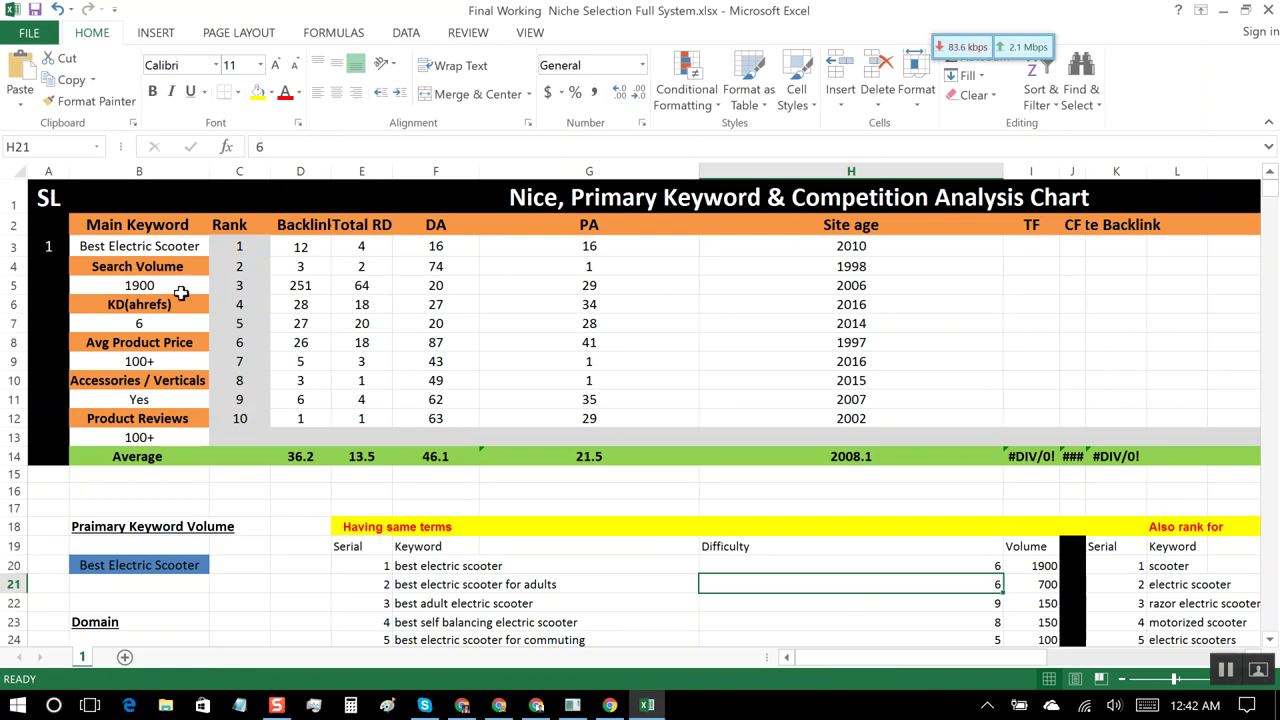
click(155, 250)
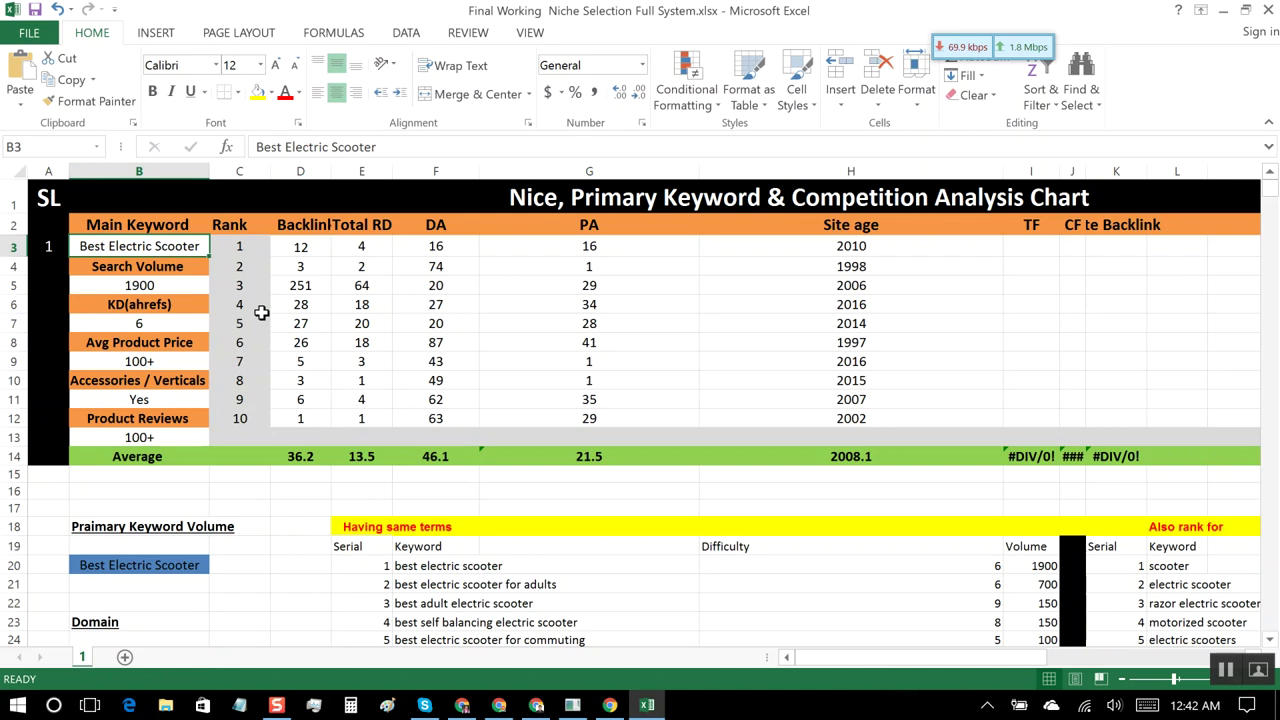
text(Best Bed Pillows)
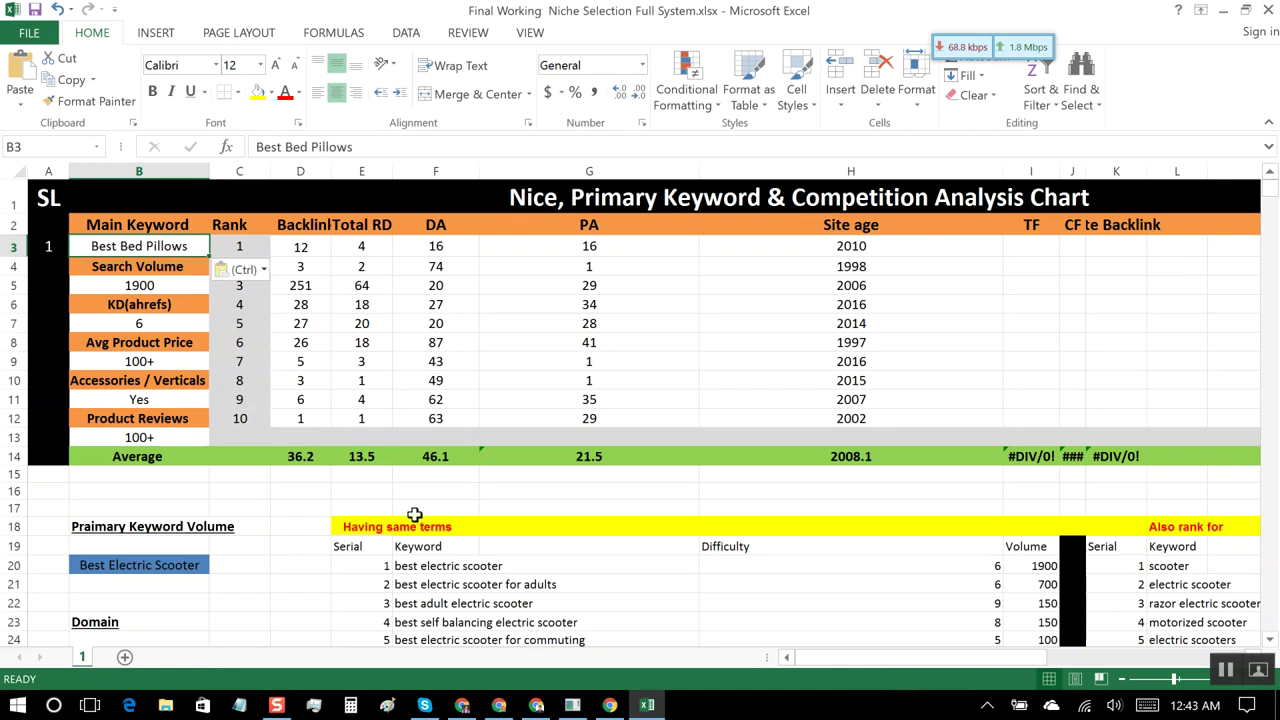
Step: Set the search volume in B5 to 1300
click(172, 289)
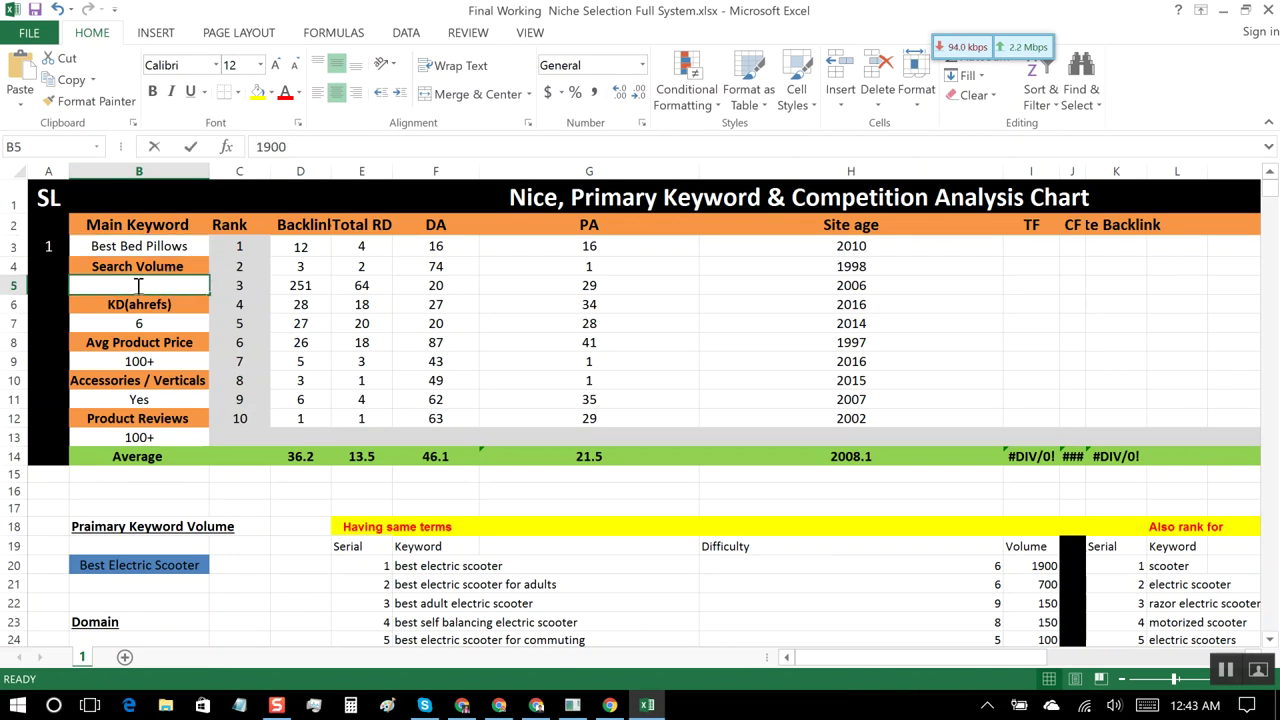
double_click(139, 286)
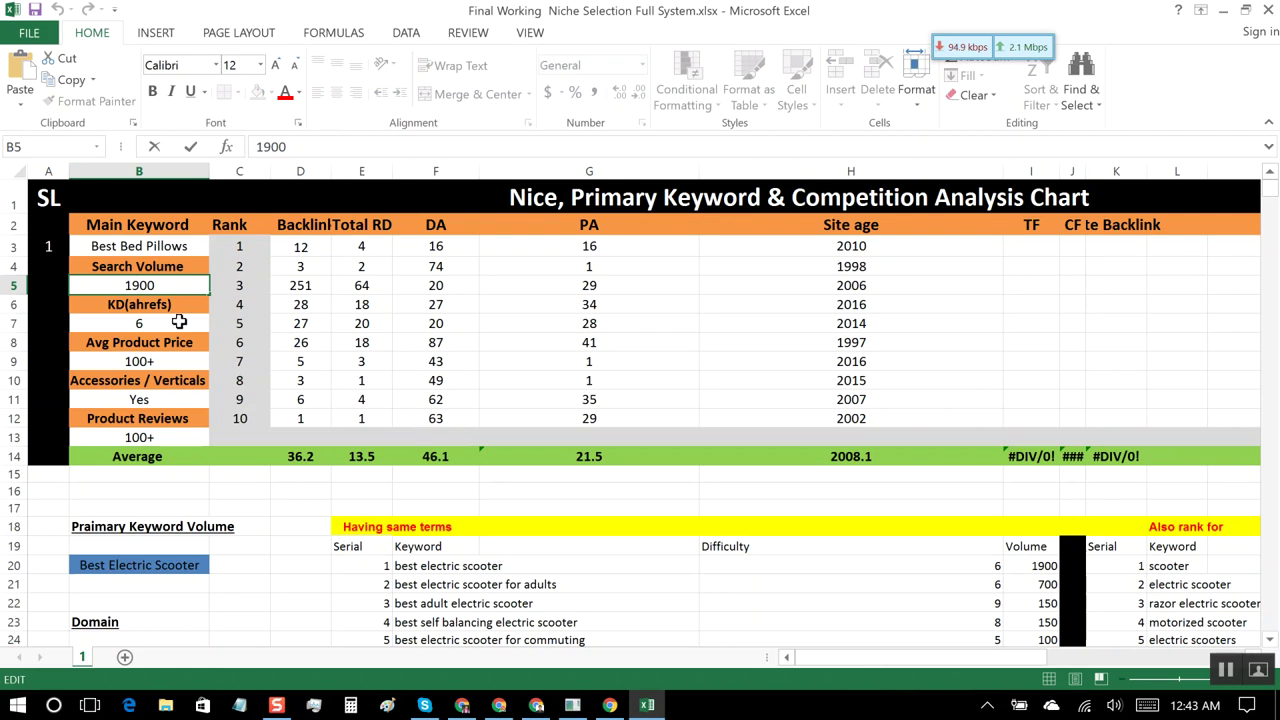
key(BackSpace)
text(3)
click(179, 322)
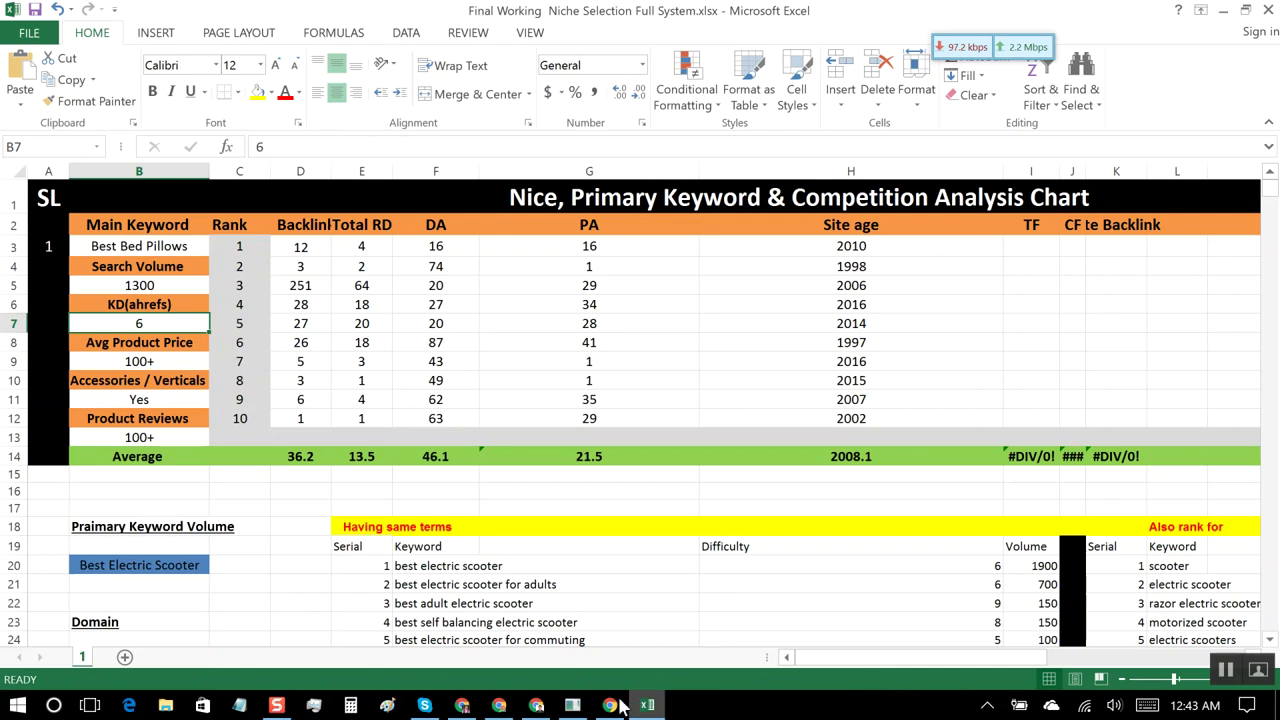
Step: Recheck the keyword difficulty in Ahrefs and set the KD(ahrefs) value in B7 of the Excel chart to 23
click(503, 705)
click(505, 706)
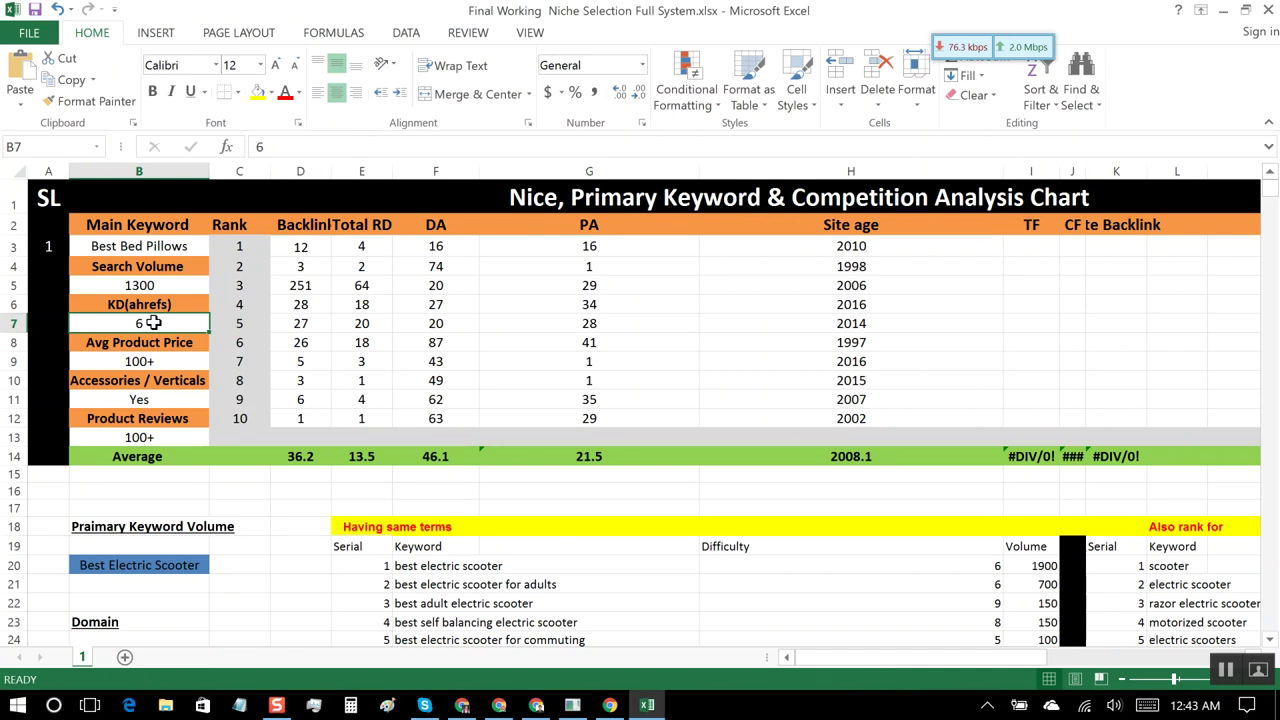
double_click(155, 323)
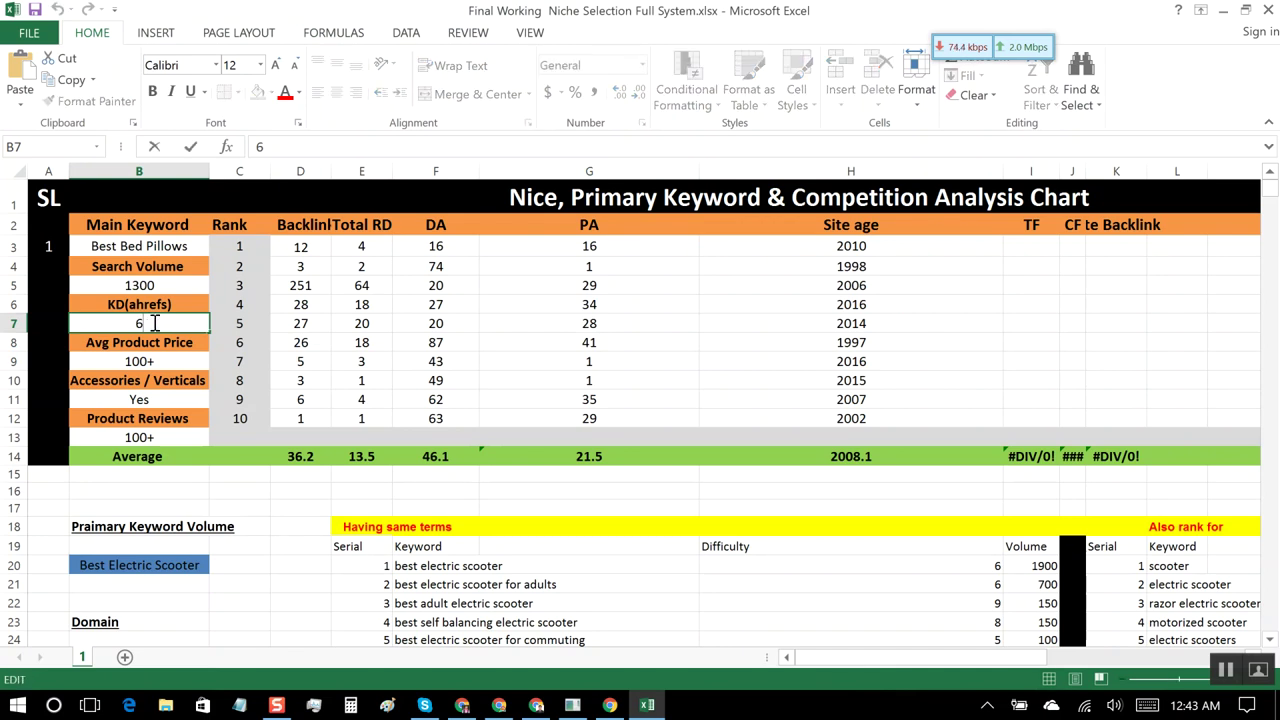
key(BackSpace)
text(23)
click(170, 365)
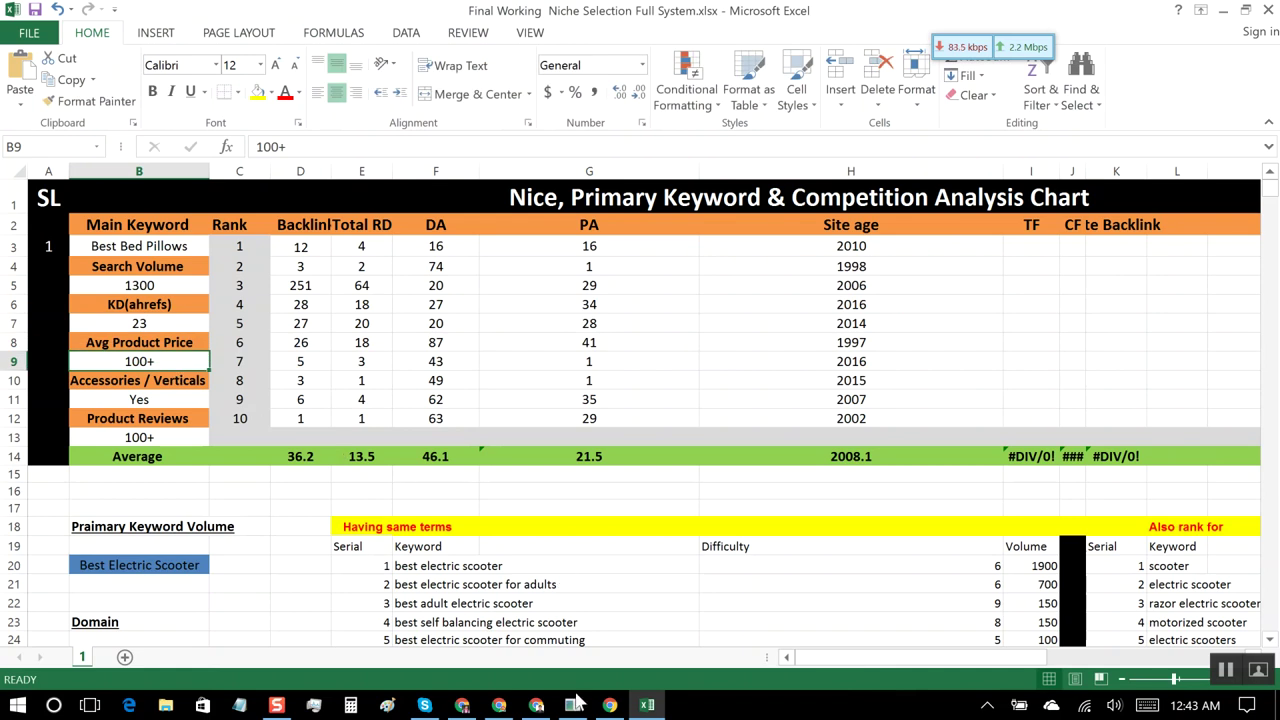
Step: Switch to Chrome and examine the product prices and review counts in Amazon's Bed Pillows & Positioners category
click(462, 705)
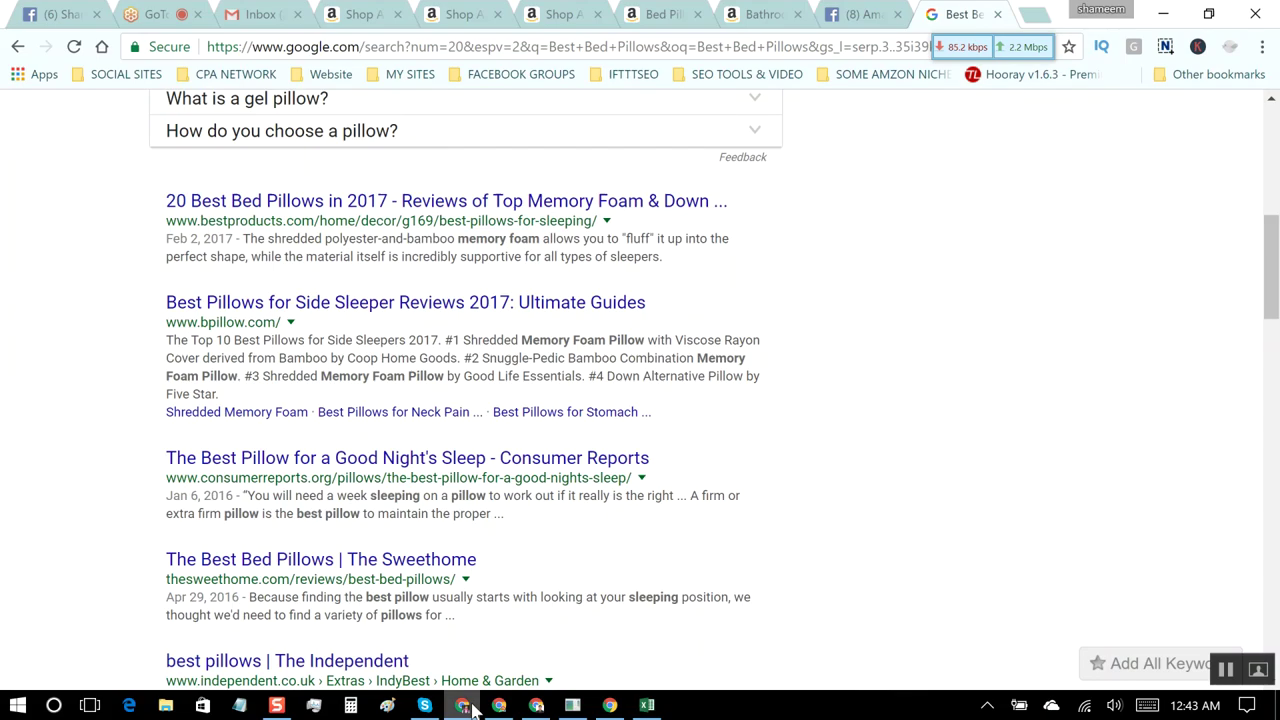
click(647, 21)
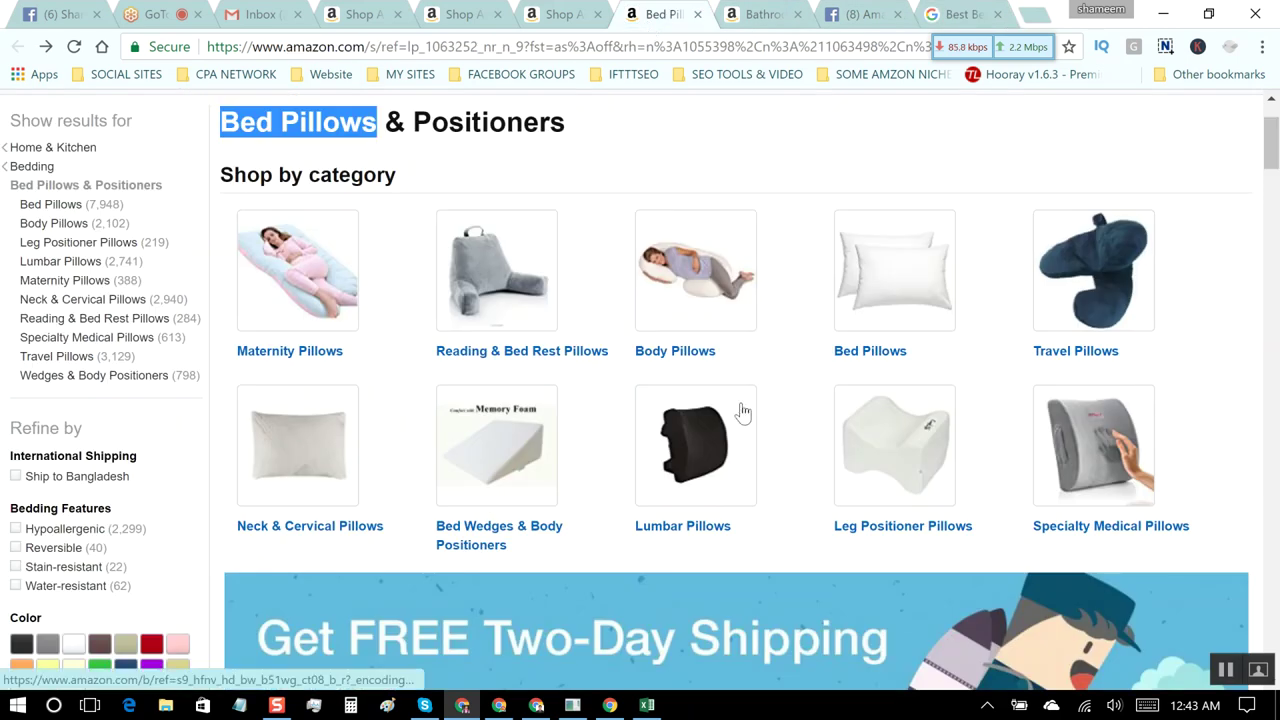
scroll(741, 404, down, 4)
scroll(743, 411, down, 4)
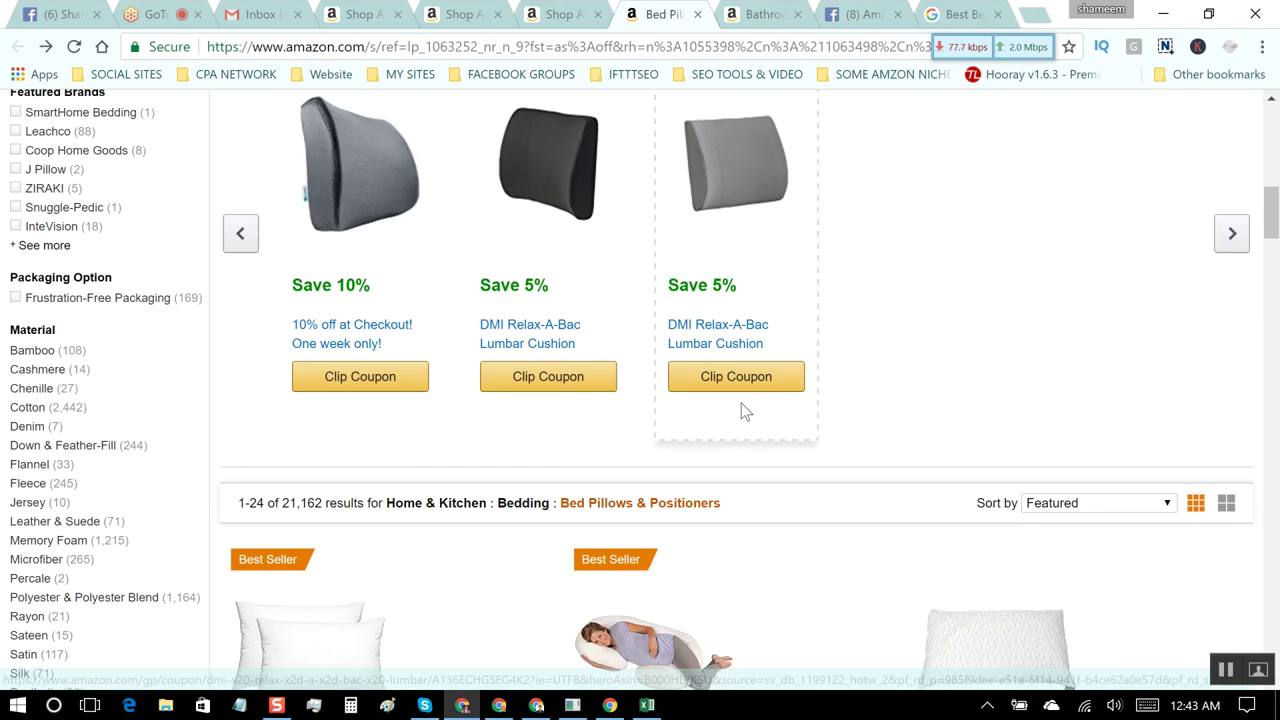
scroll(741, 410, down, 4)
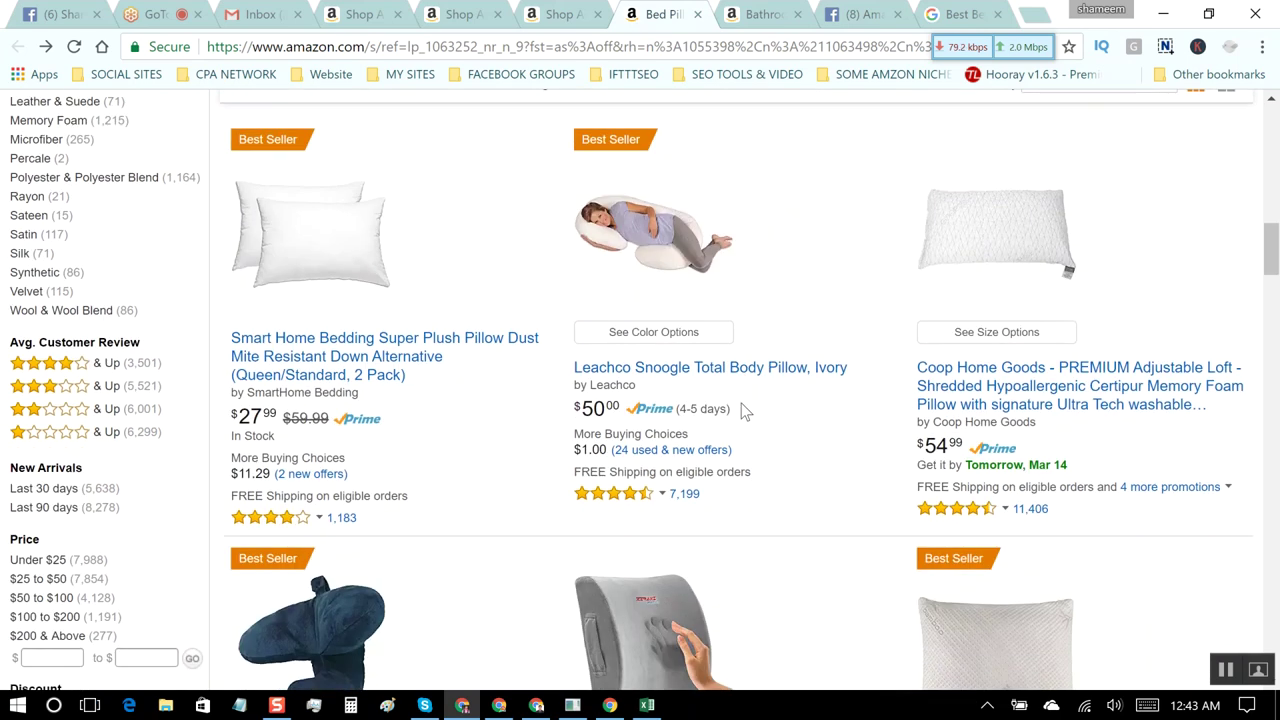
scroll(657, 432, down, 3)
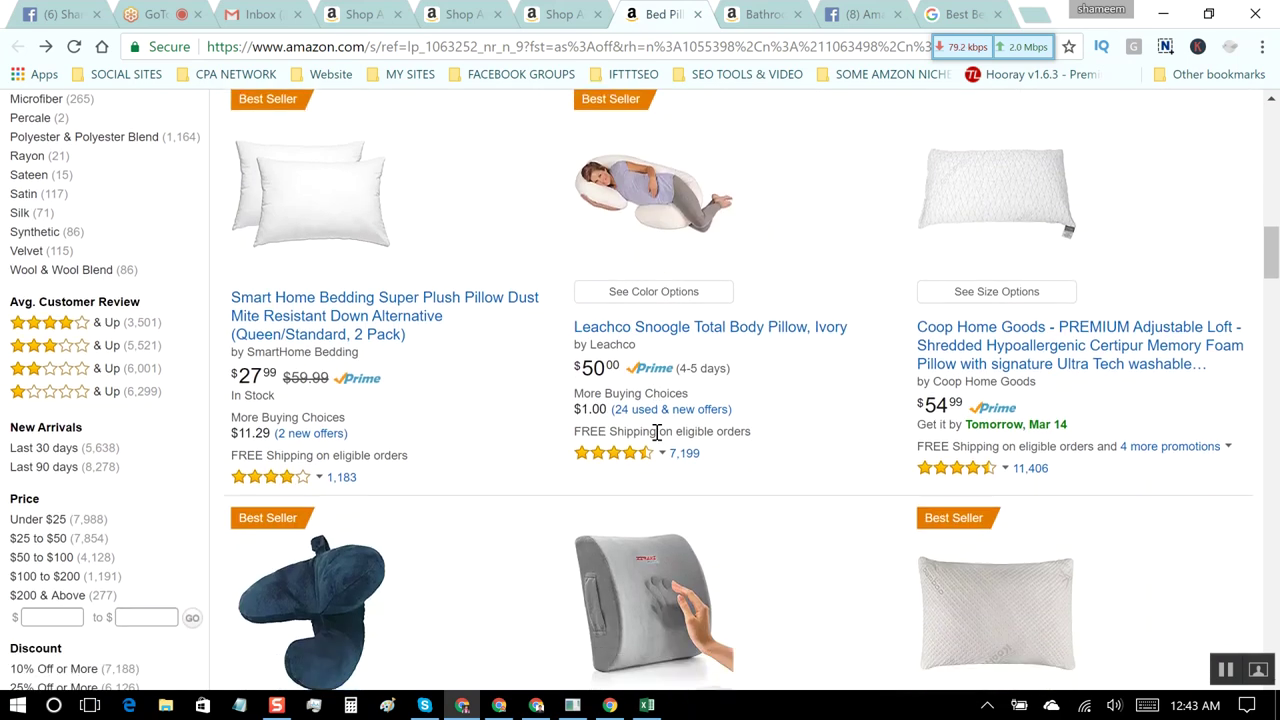
scroll(657, 432, down, 6)
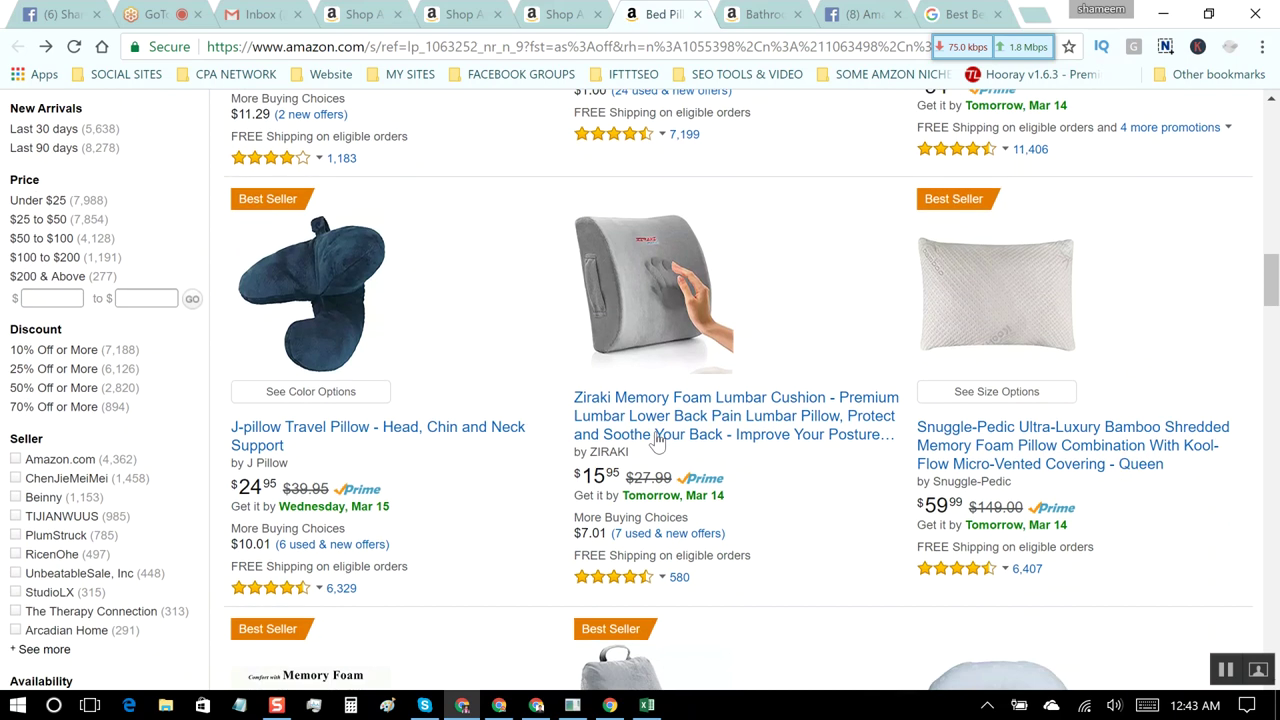
scroll(657, 432, down, 6)
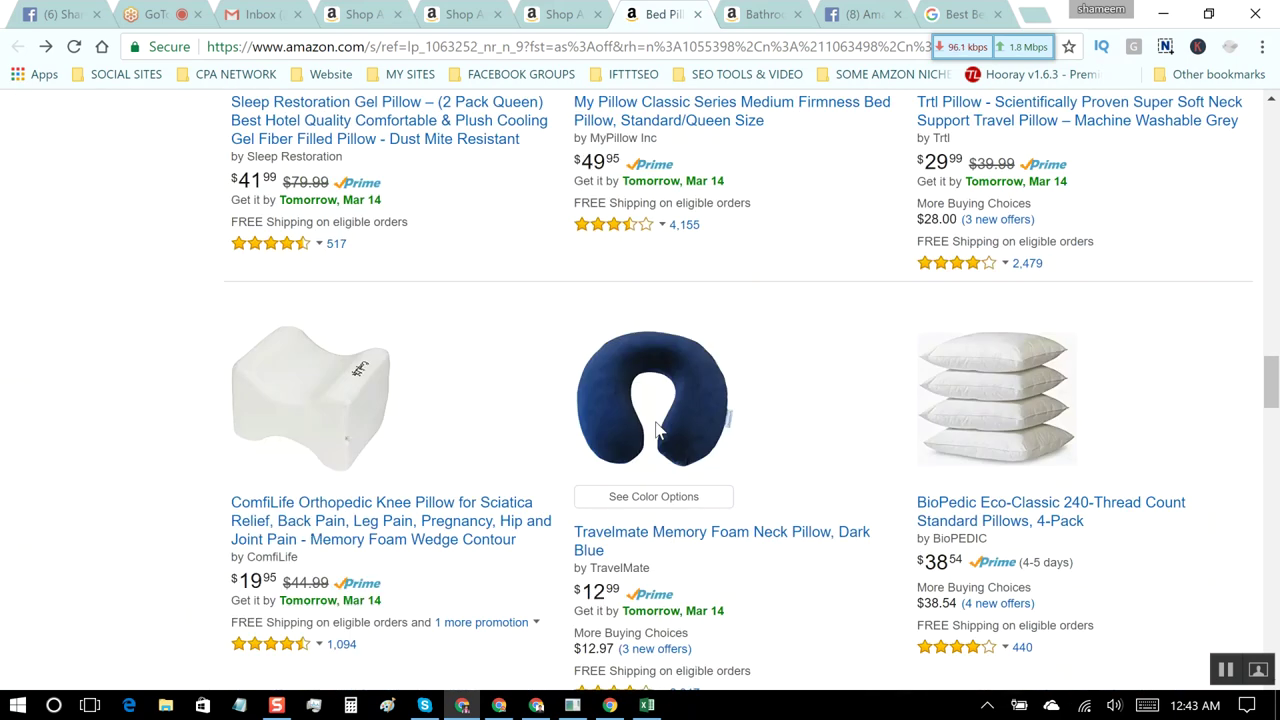
scroll(657, 430, down, 4)
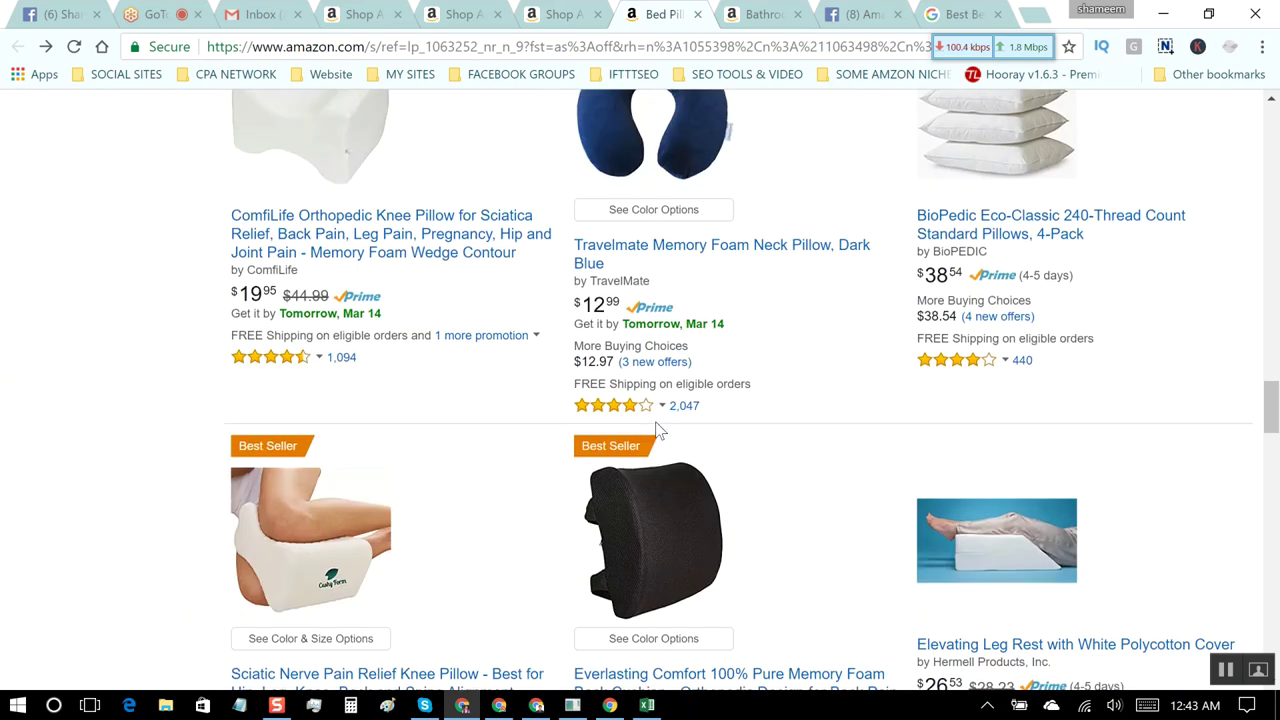
scroll(657, 430, down, 2)
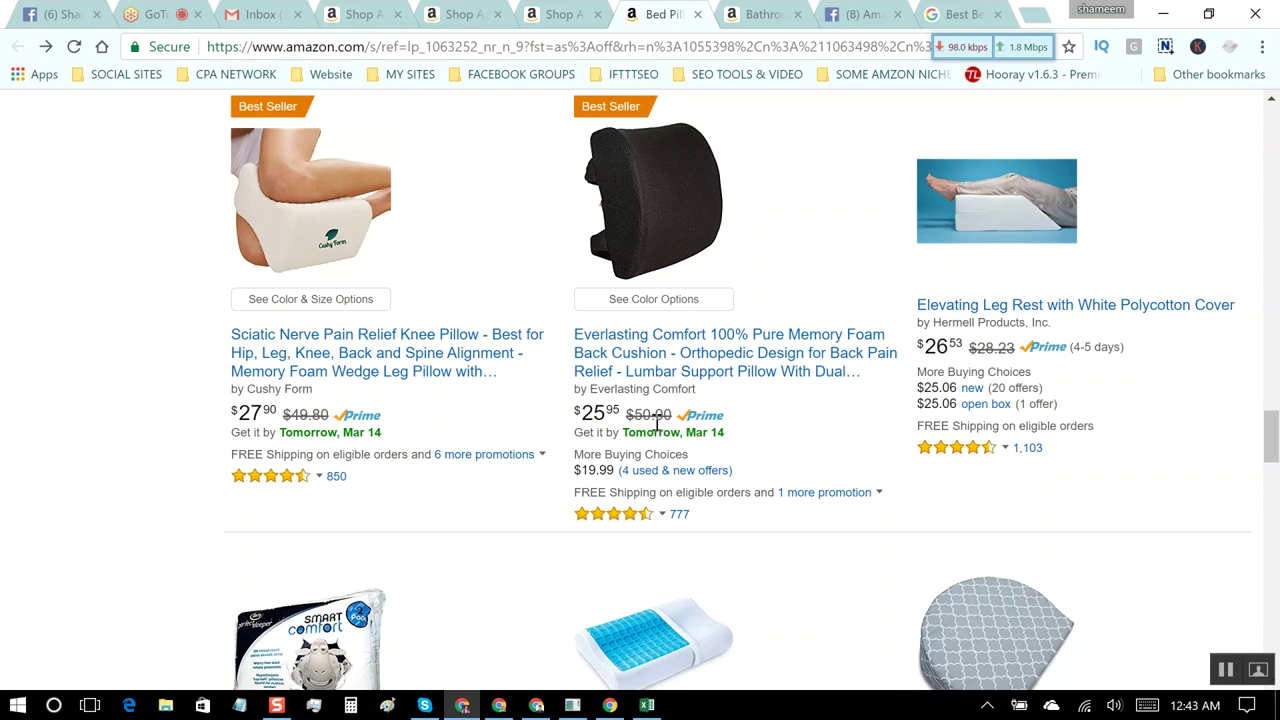
scroll(657, 425, down, 4)
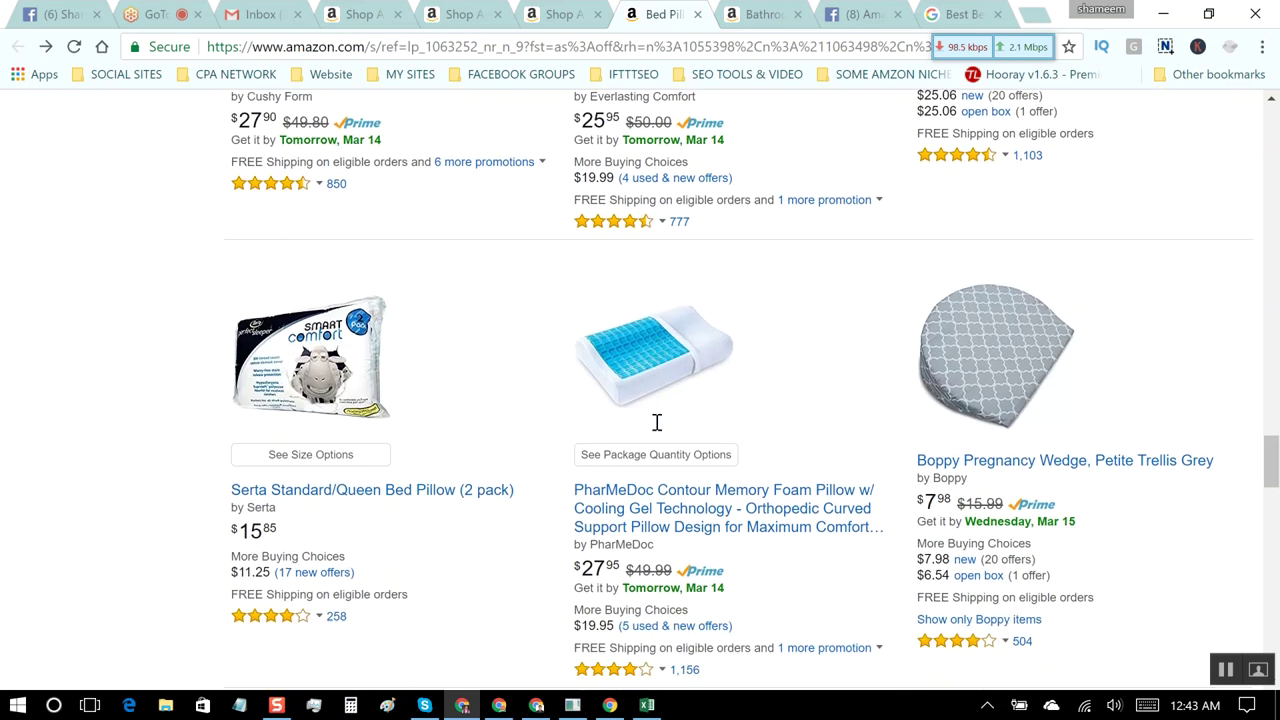
scroll(657, 423, down, 2)
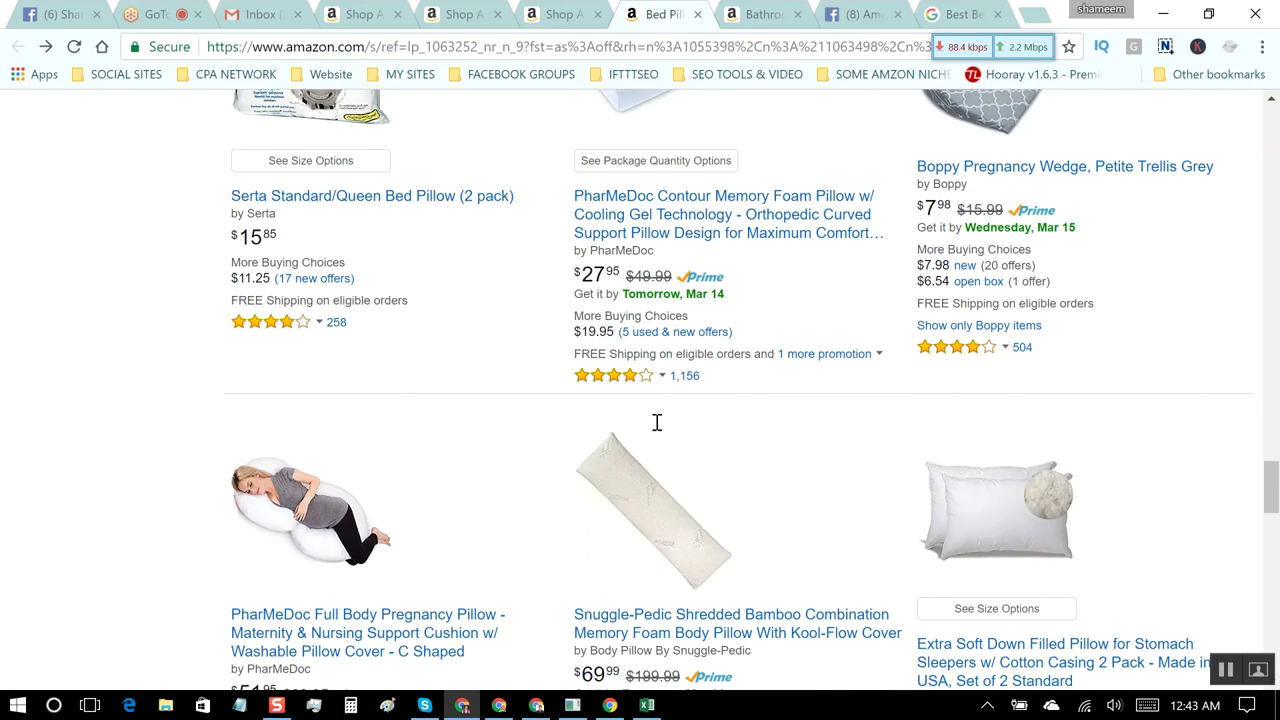
scroll(657, 422, down, 3)
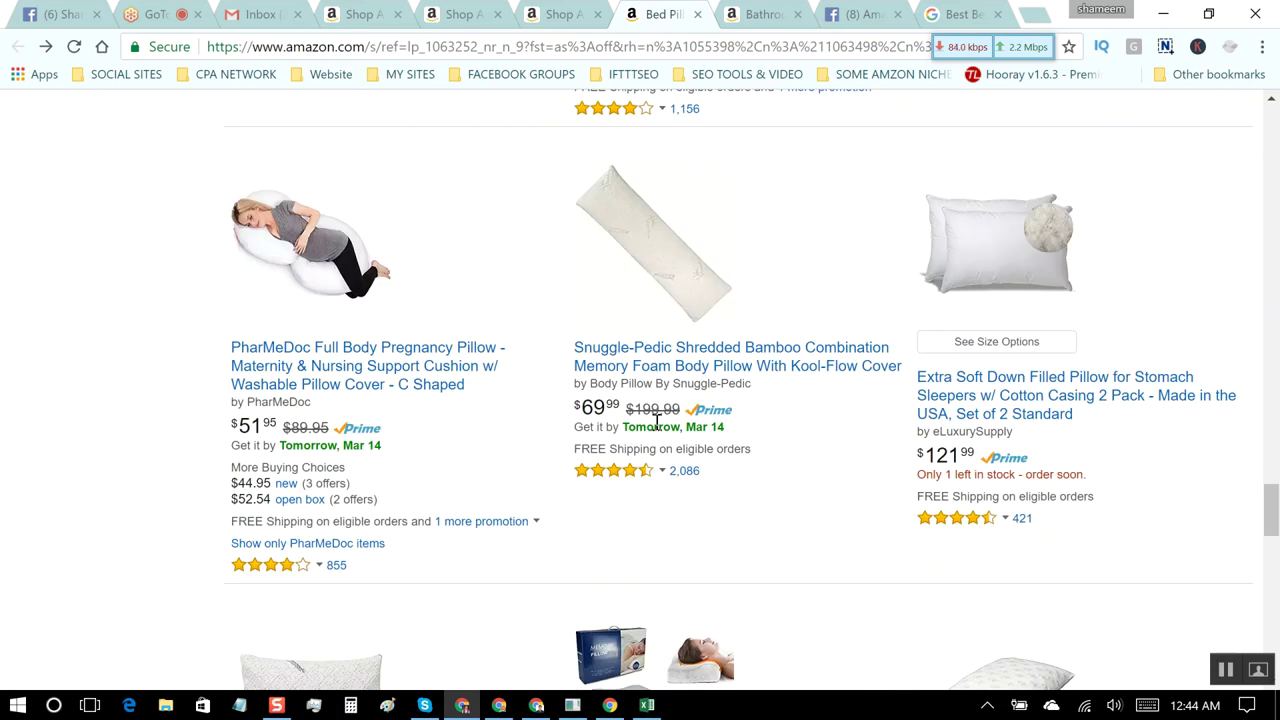
scroll(657, 425, up, 12)
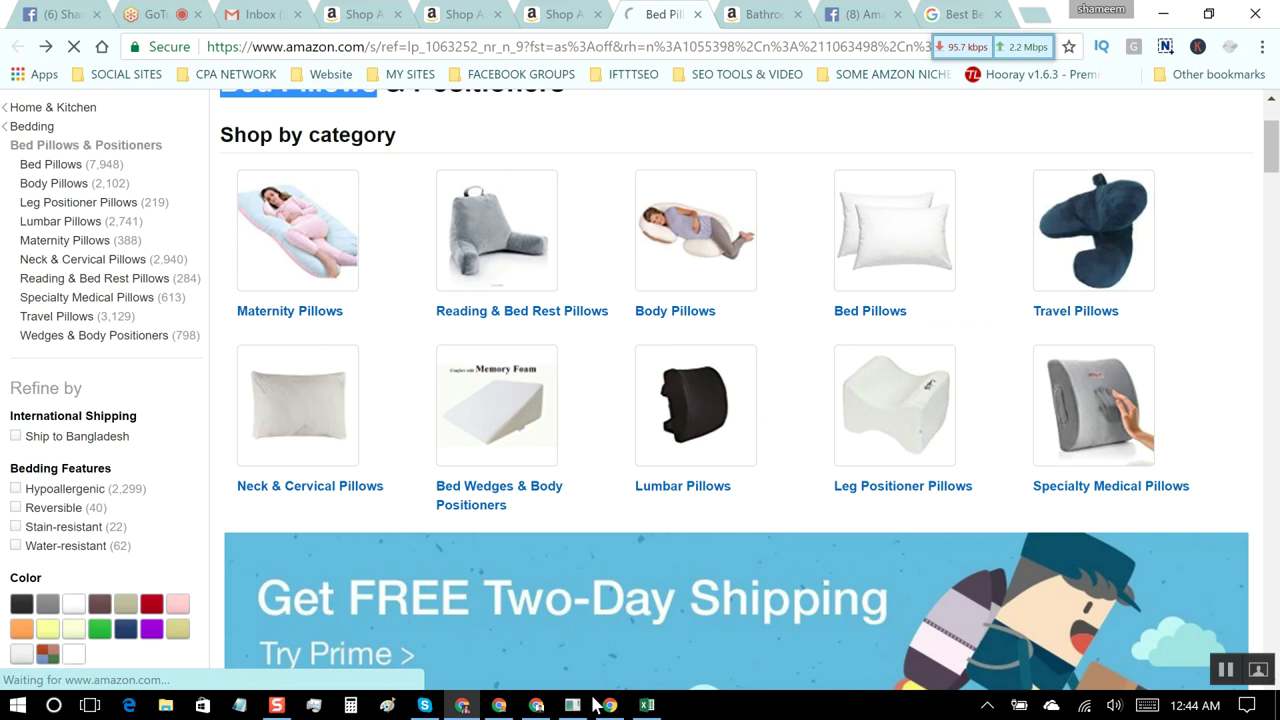
Step: Return to the Excel workbook and set the average product price in B9 to 30+
click(647, 705)
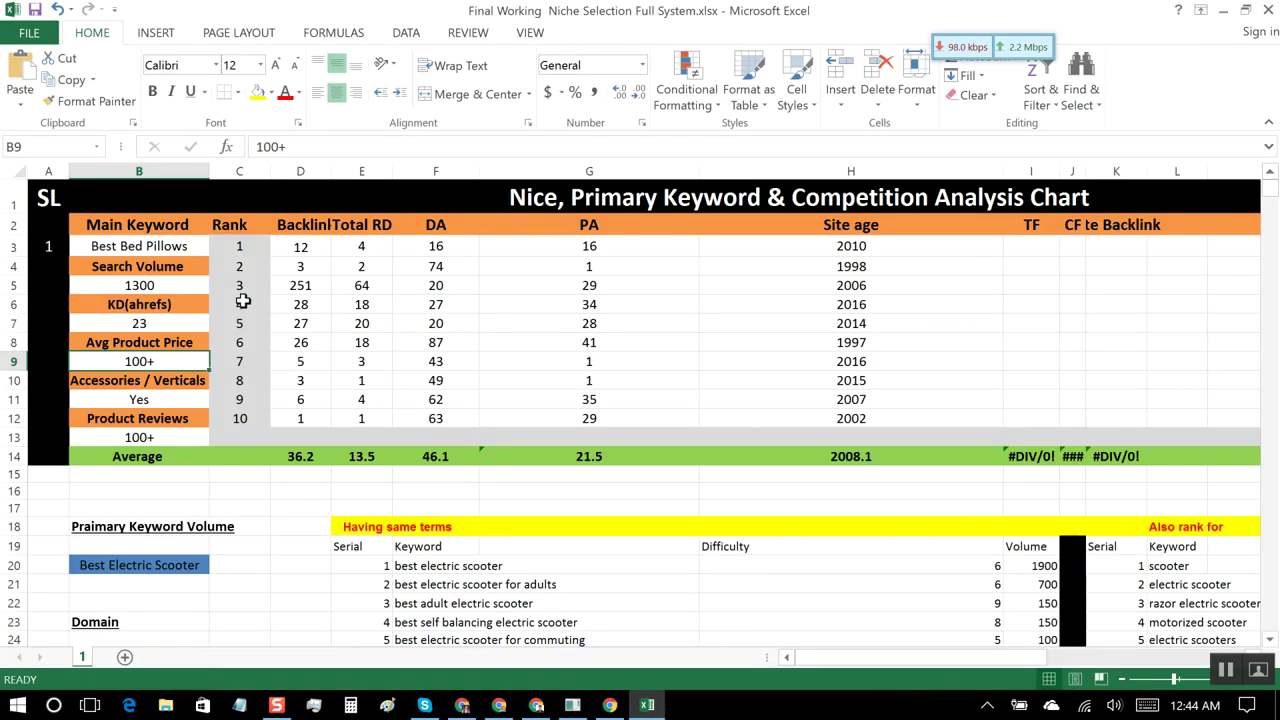
double_click(145, 361)
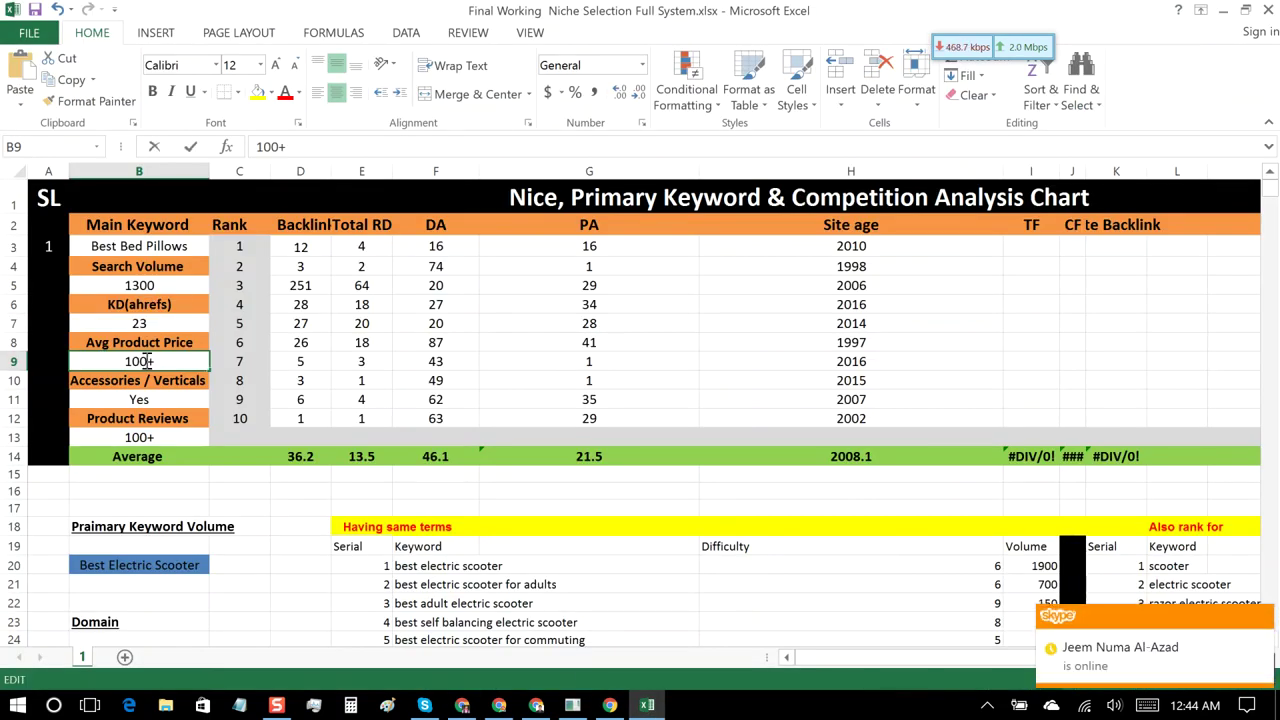
key(BackSpace)
key(BackSpace)
key(BackSpace)
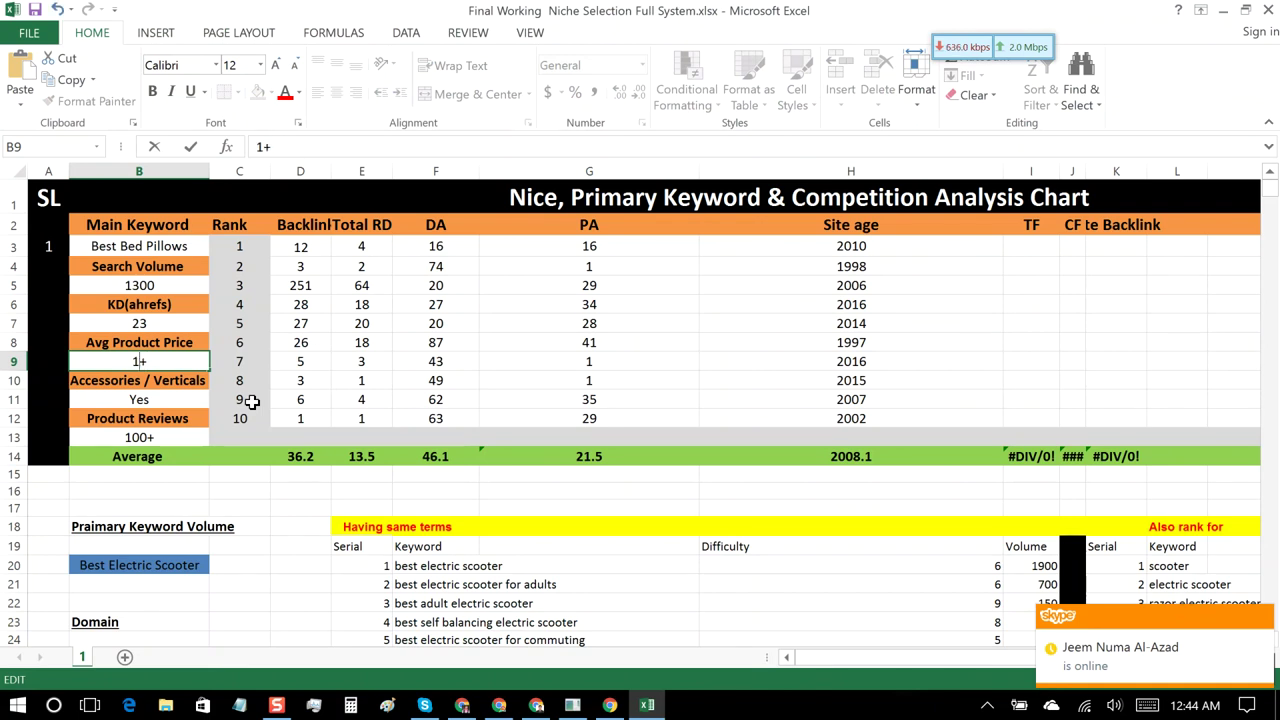
text(30)
click(158, 399)
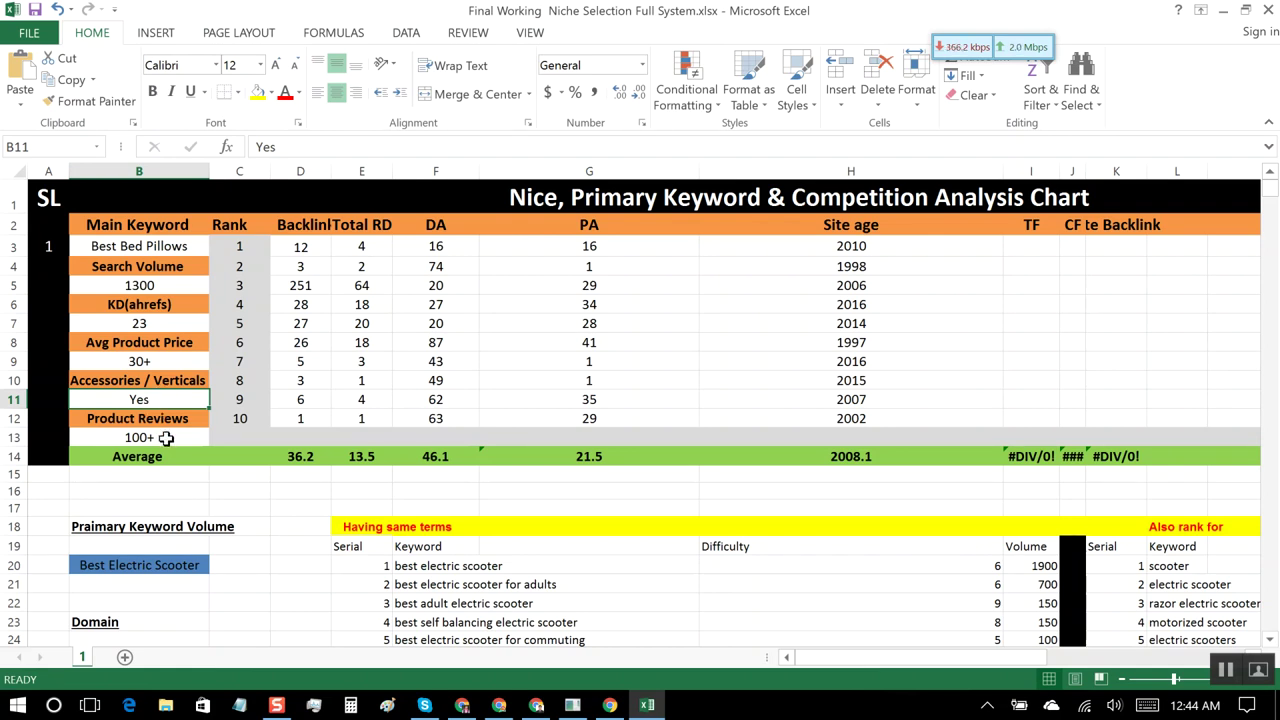
Step: Switch to Chrome, return from the Prime page to Amazon's Bed Pillows list, and check the products' review counts
click(166, 438)
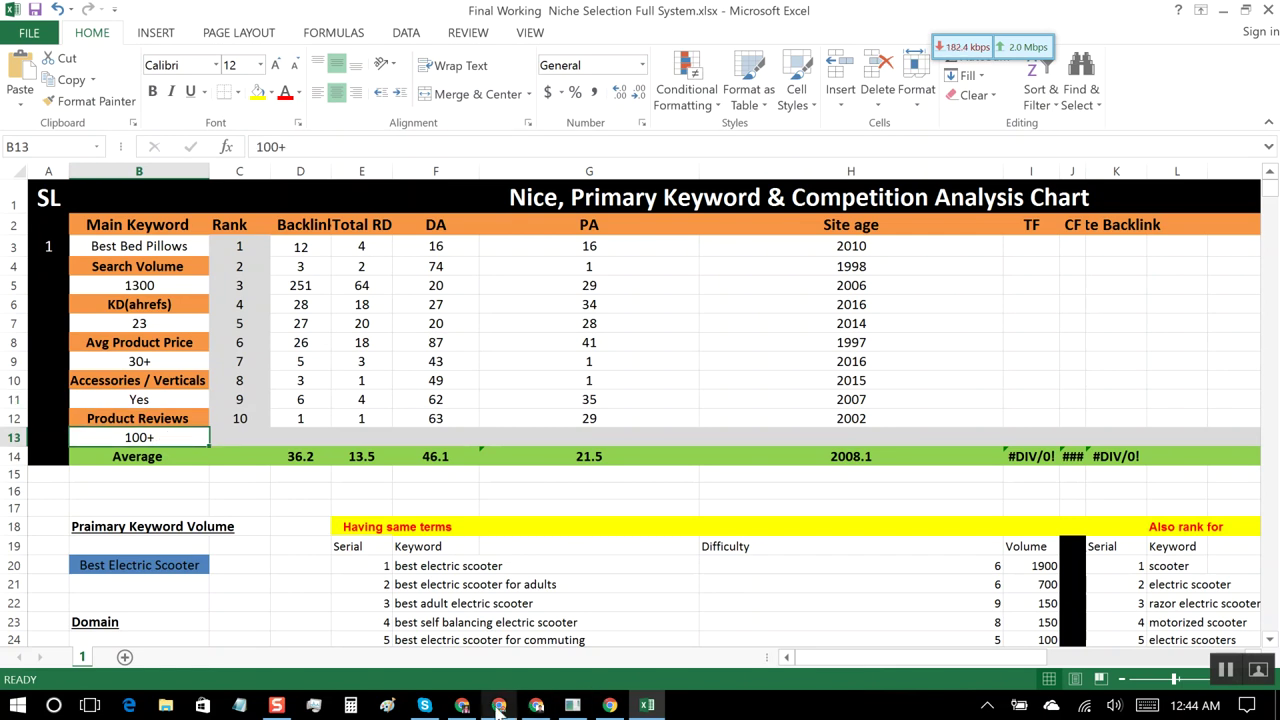
click(464, 708)
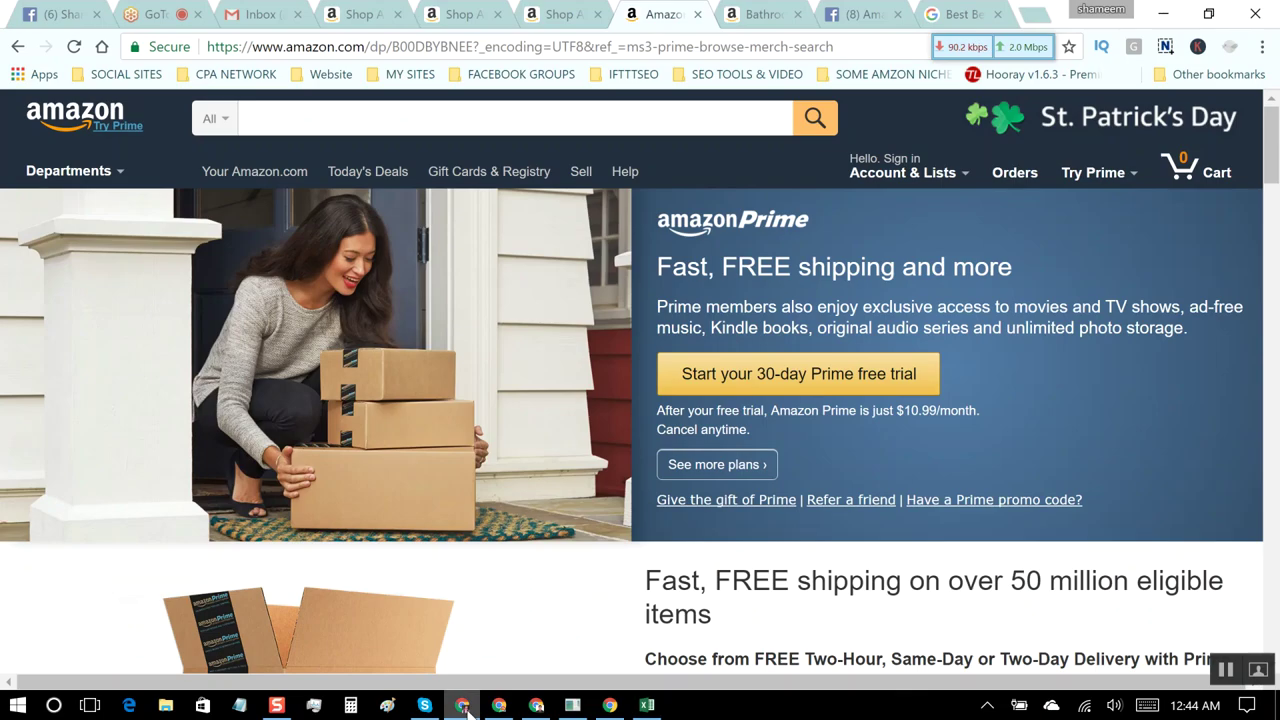
scroll(635, 504, down, 5)
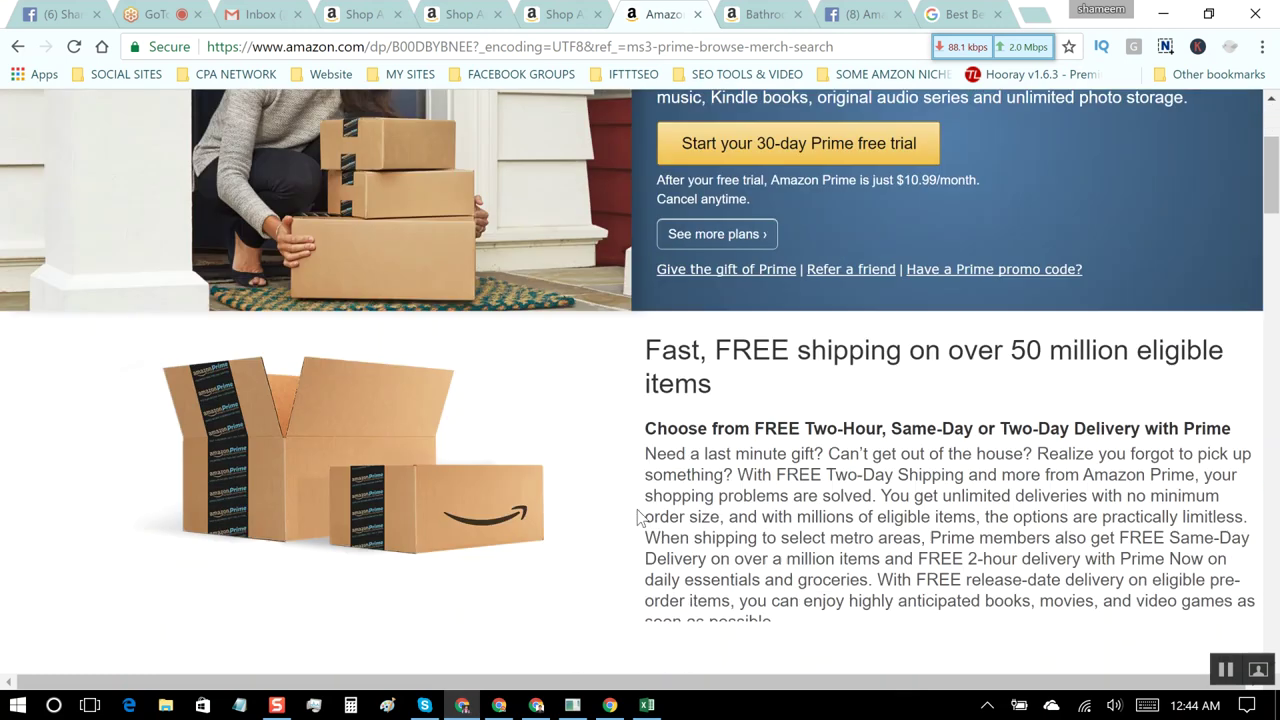
scroll(640, 517, down, 3)
scroll(640, 517, up, 8)
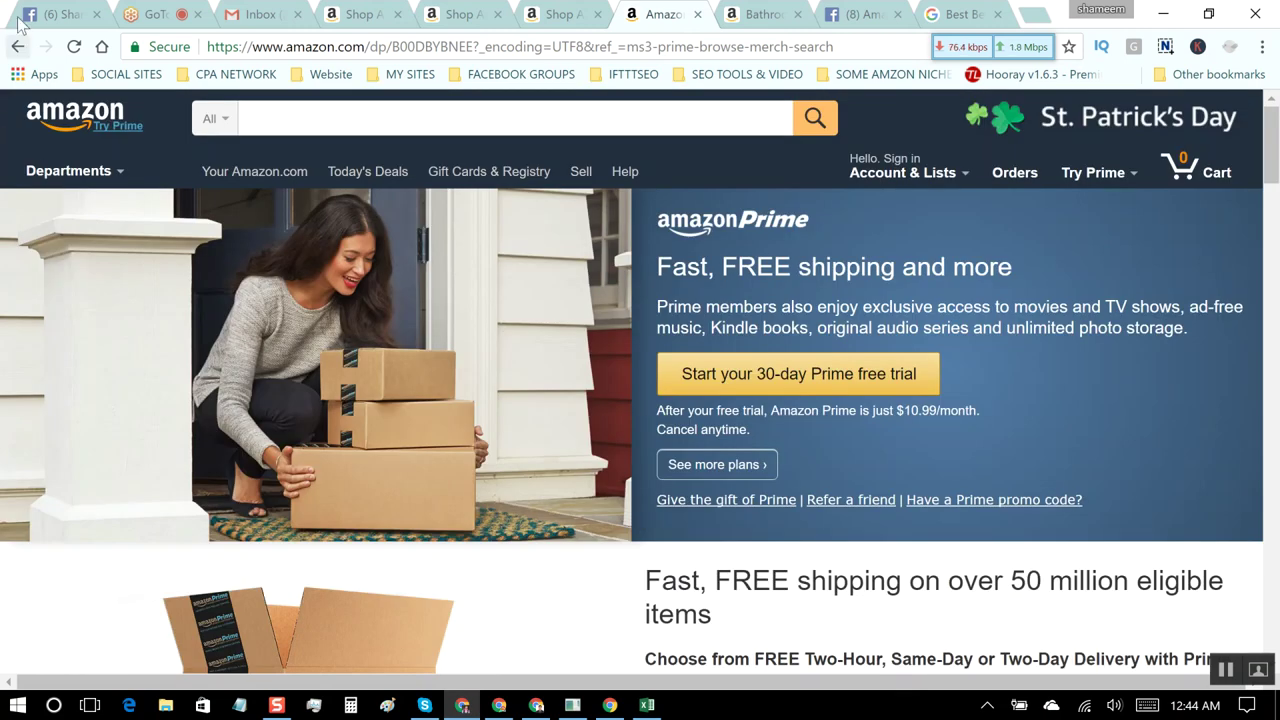
click(19, 46)
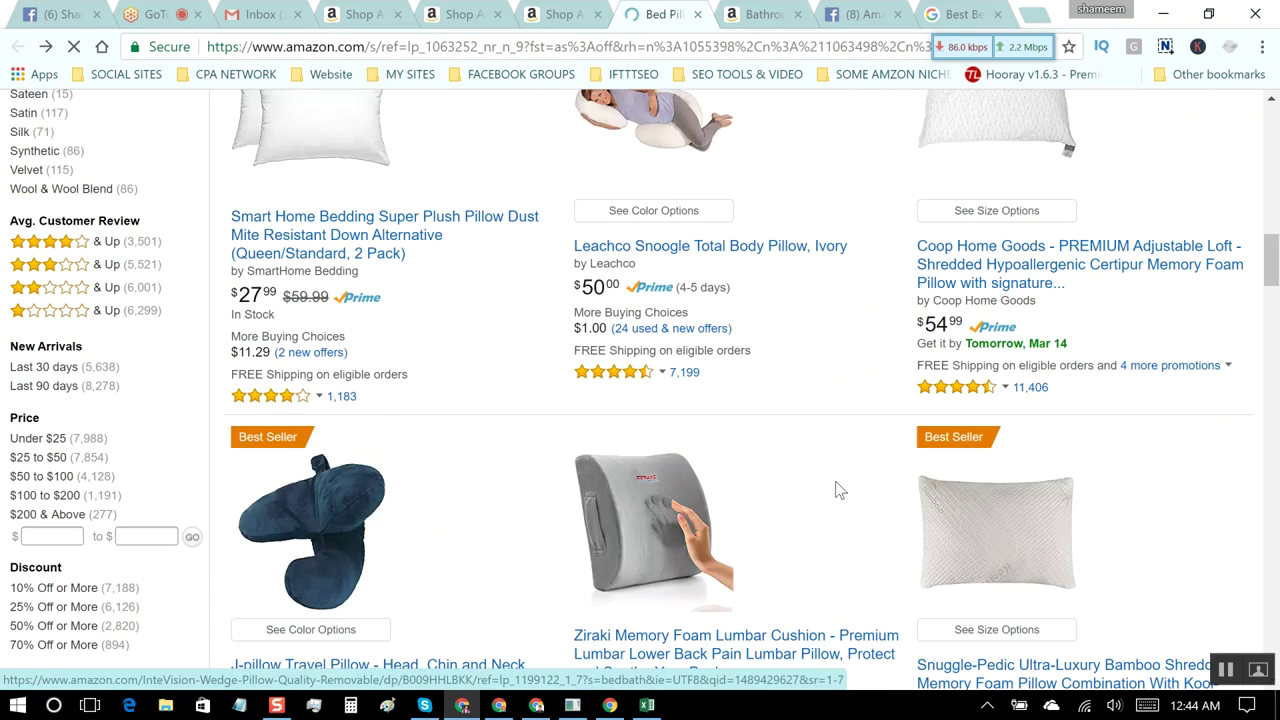
scroll(840, 489, down, 4)
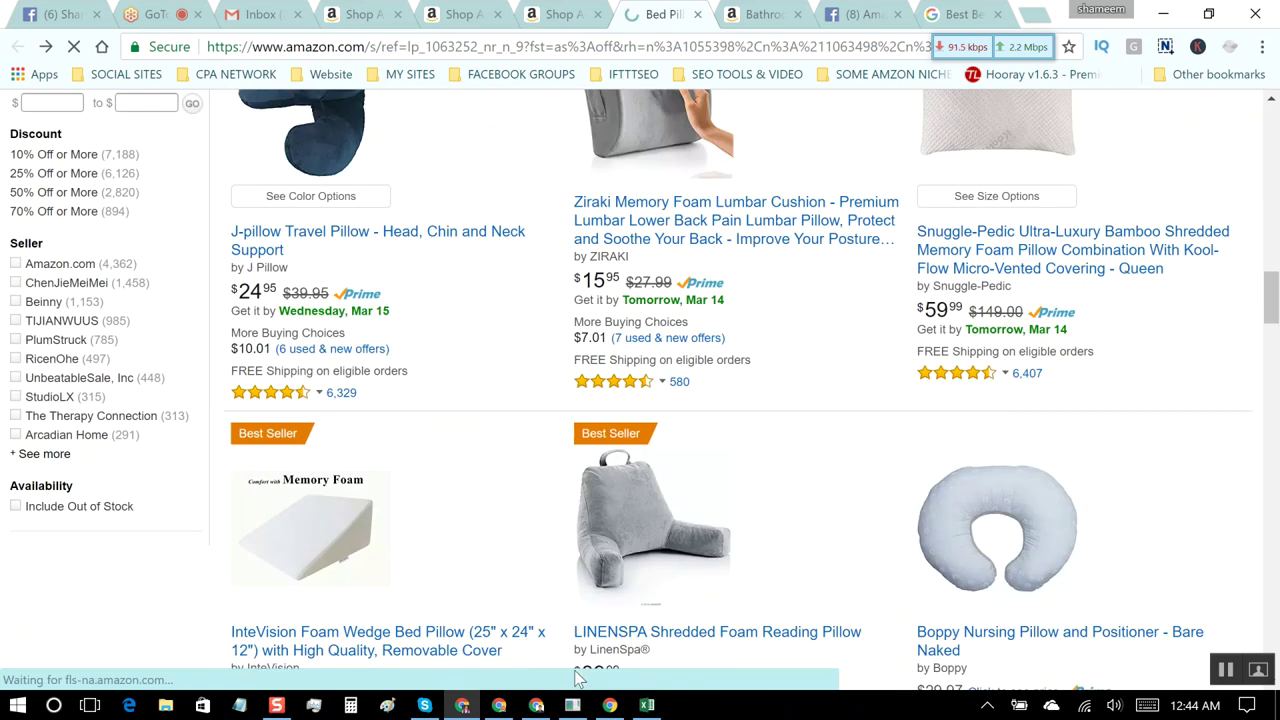
Step: Return to the Excel workbook and set the Product Reviews value in B13 to 500+
click(646, 706)
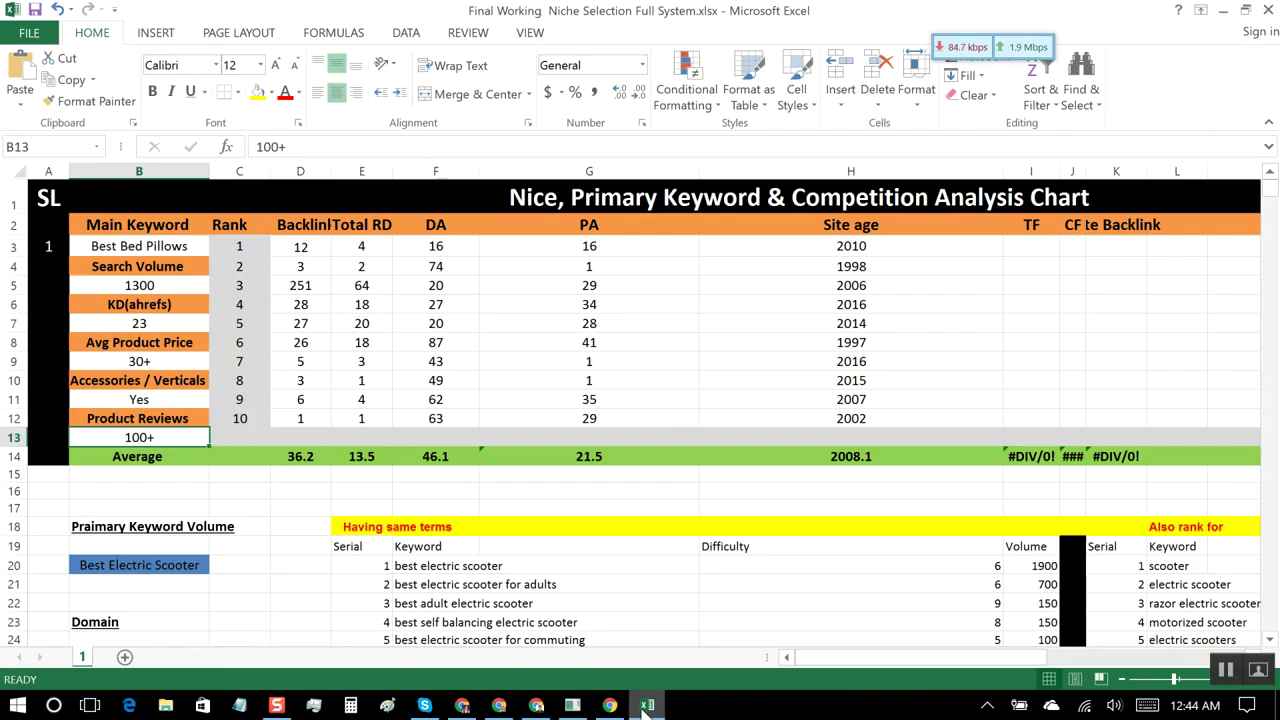
double_click(140, 438)
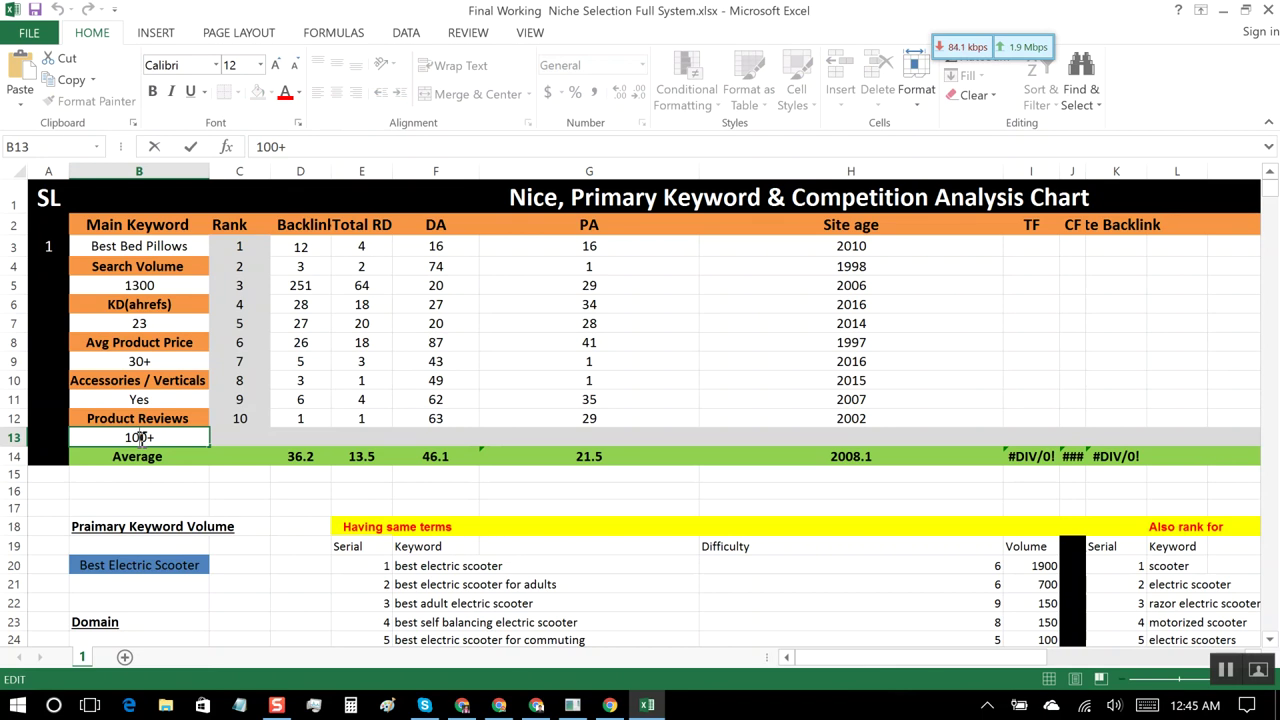
key(BackSpace)
text(5)
click(506, 411)
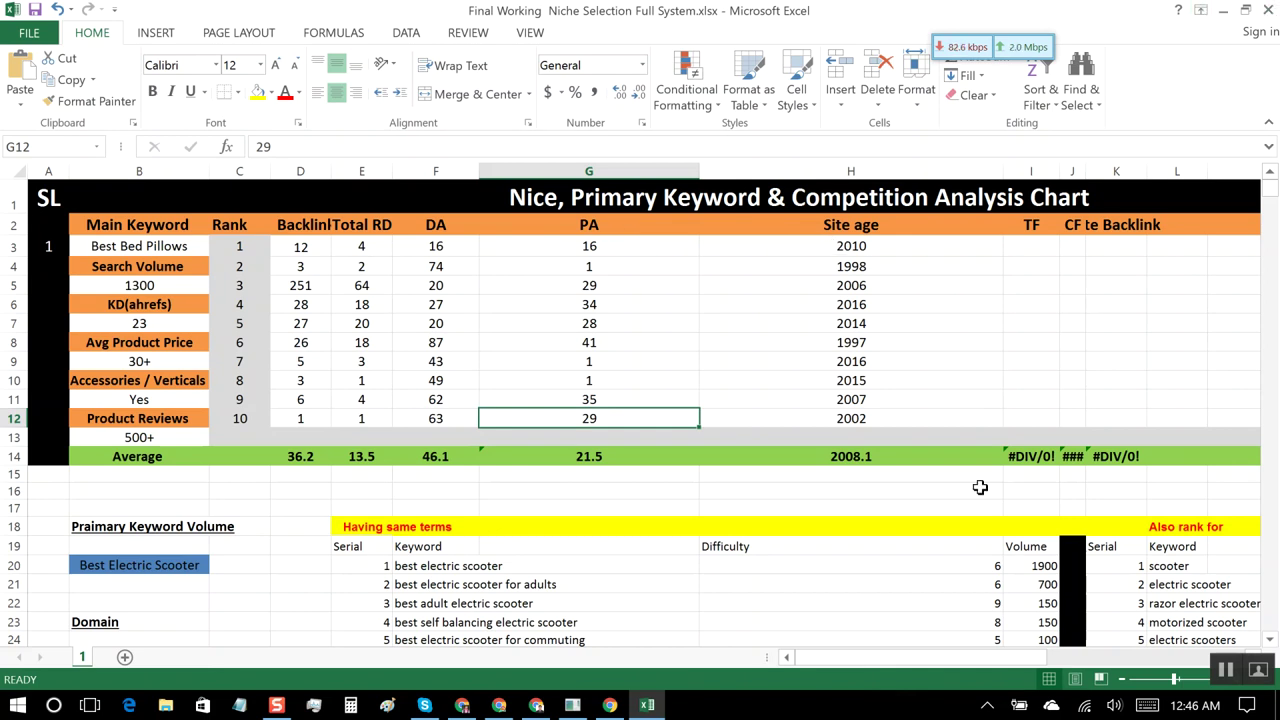
Step: Switch to Chrome, search Google for "seomoz for chrome" in a new tab, and open the MozBar page in the Chrome Web Store
click(463, 705)
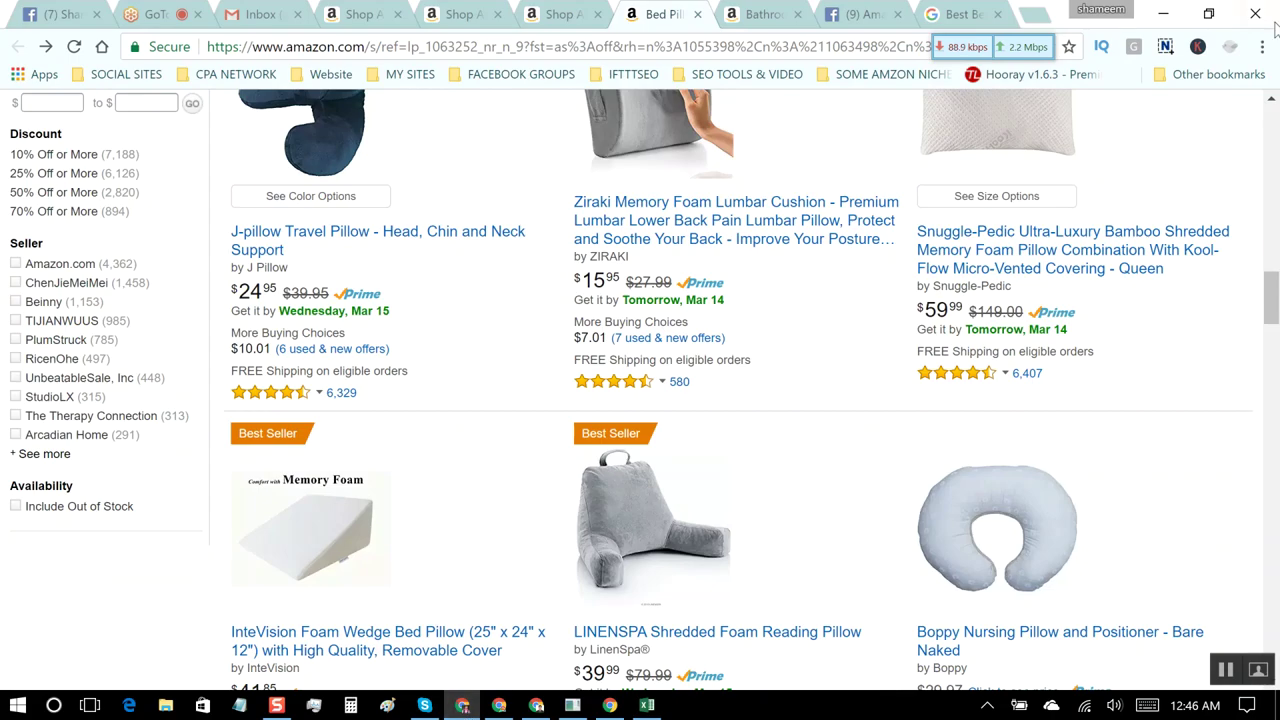
click(986, 20)
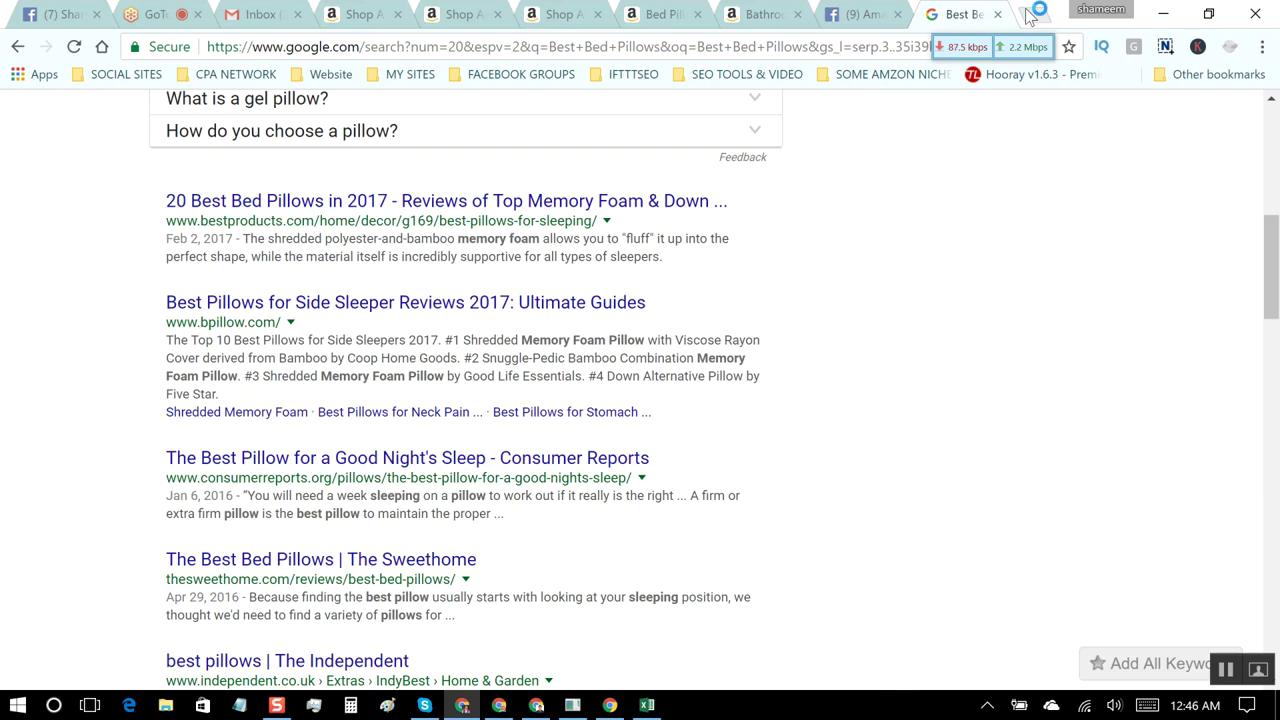
click(1035, 14)
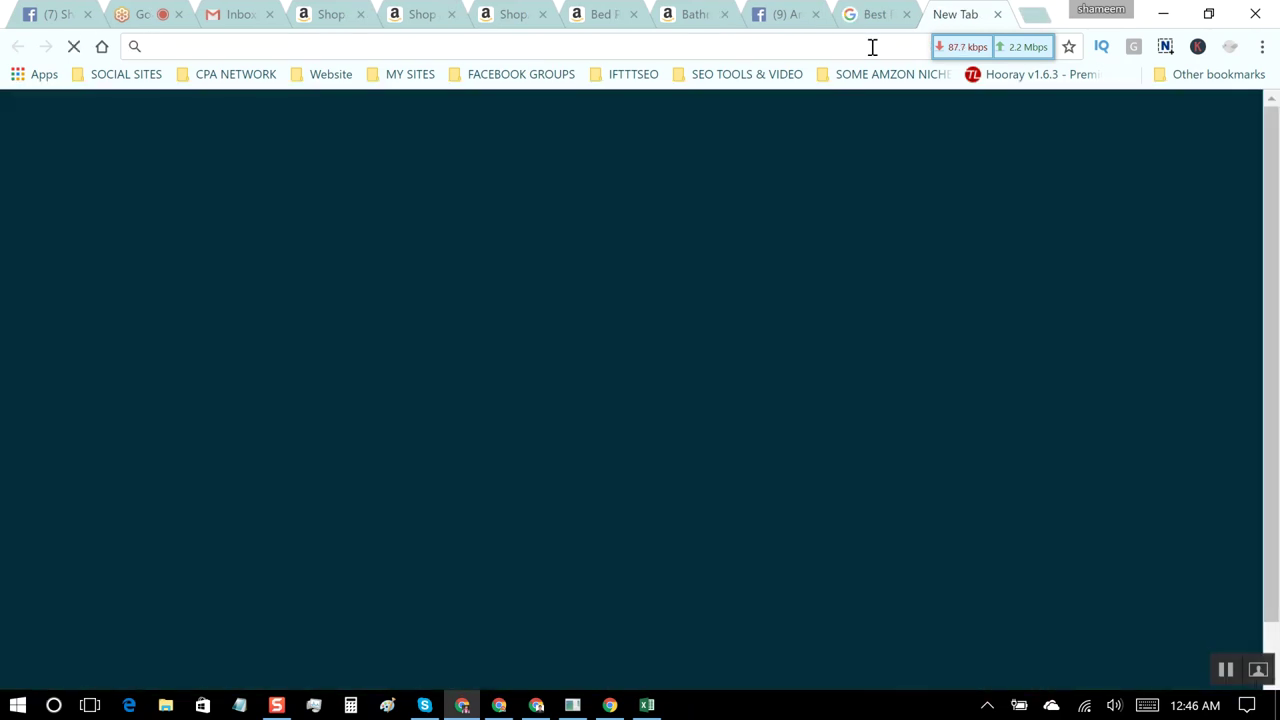
text(seo)
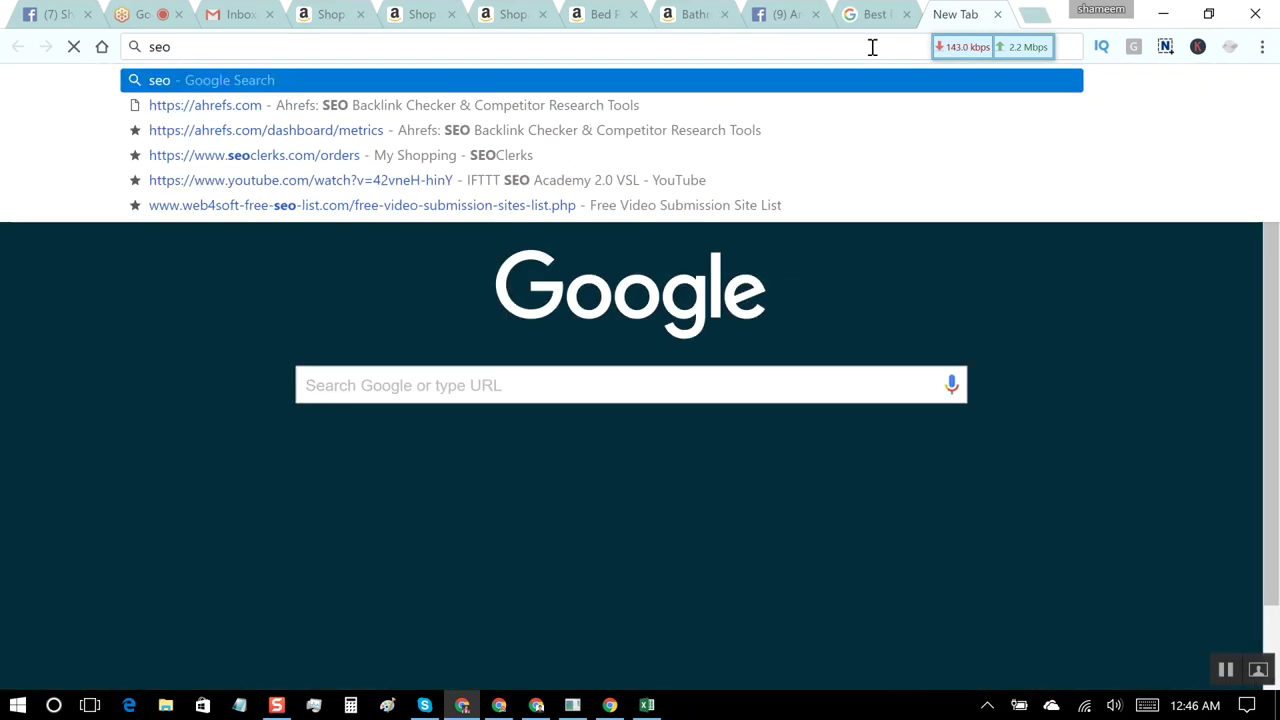
text(moz for)
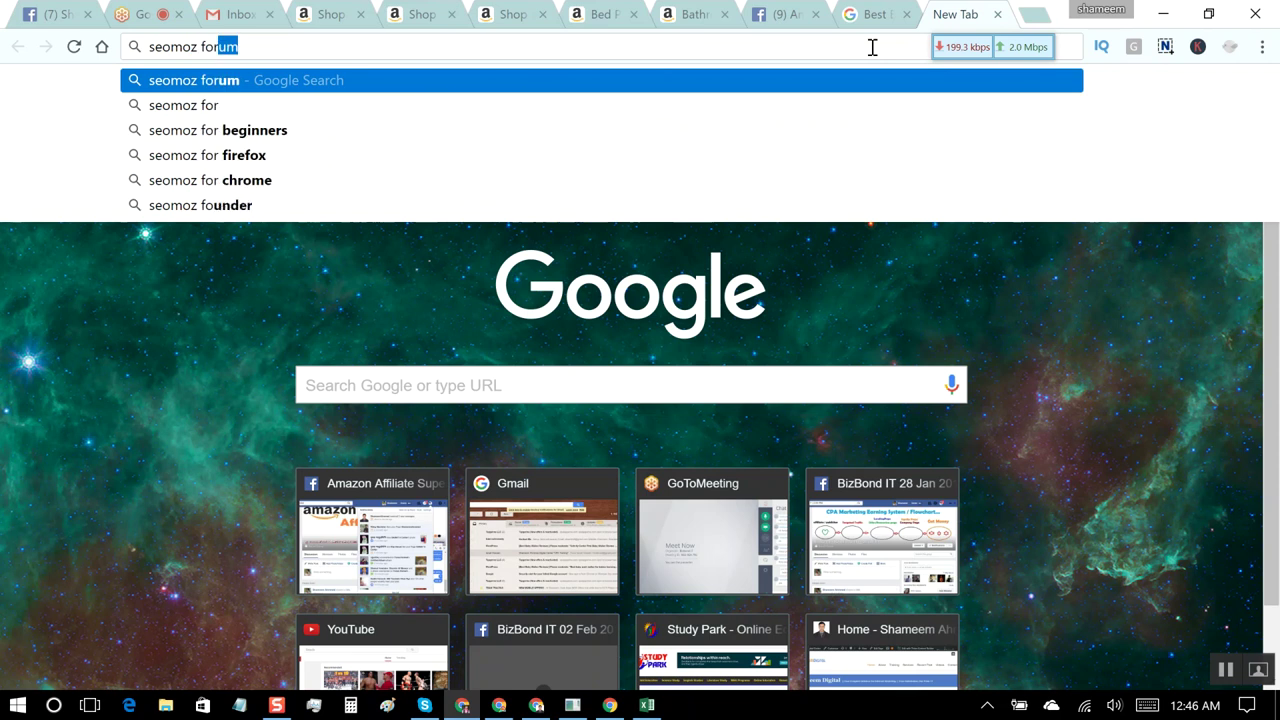
key(BackSpace)
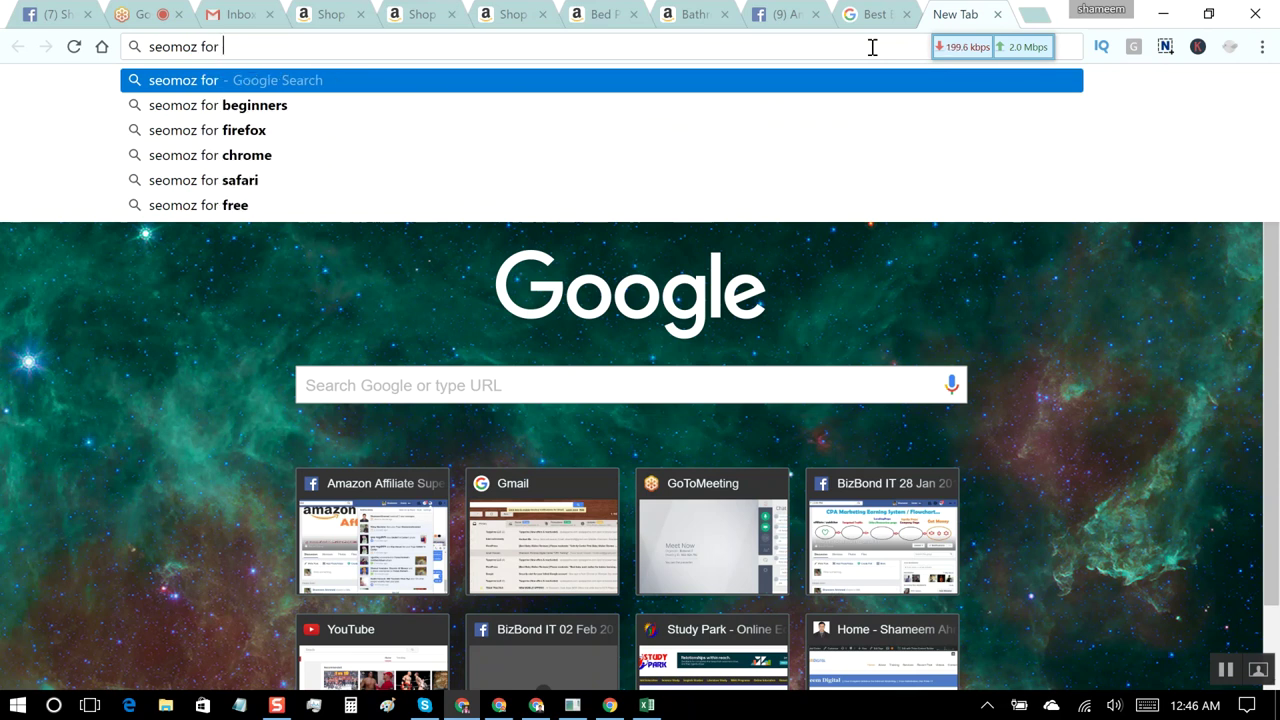
key(Down)
key(Down)
key(Down)
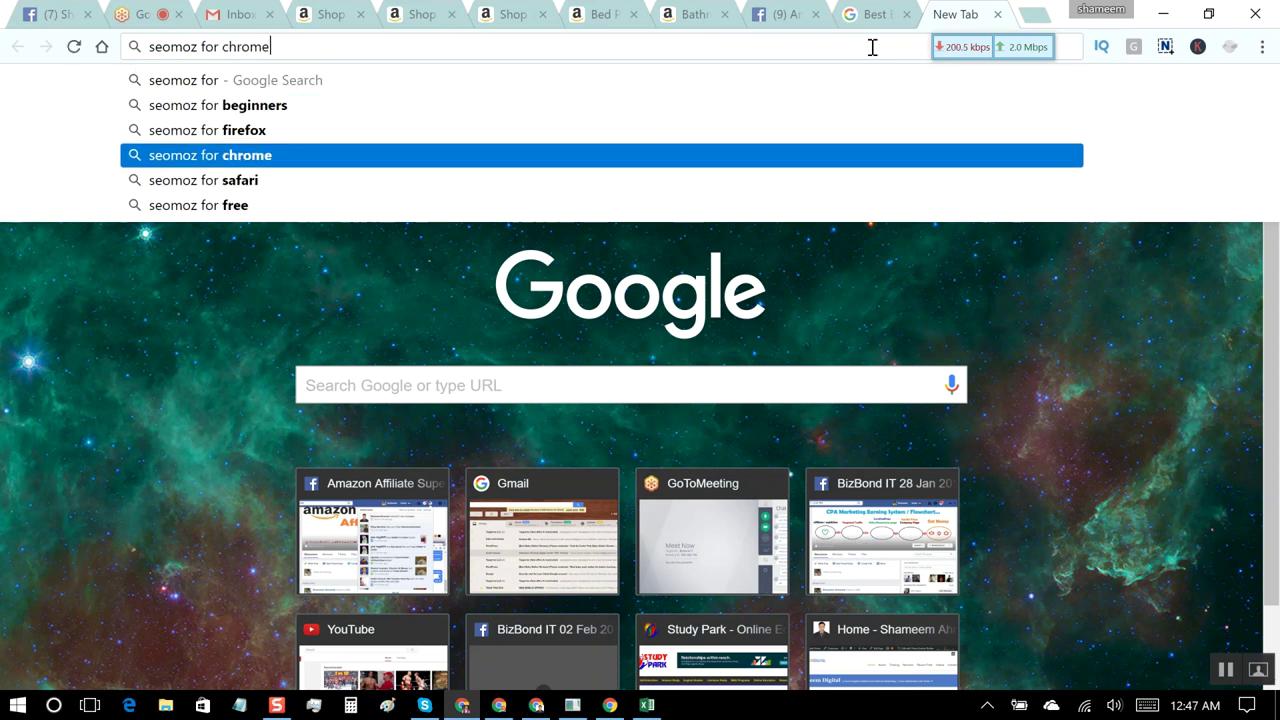
key(Return)
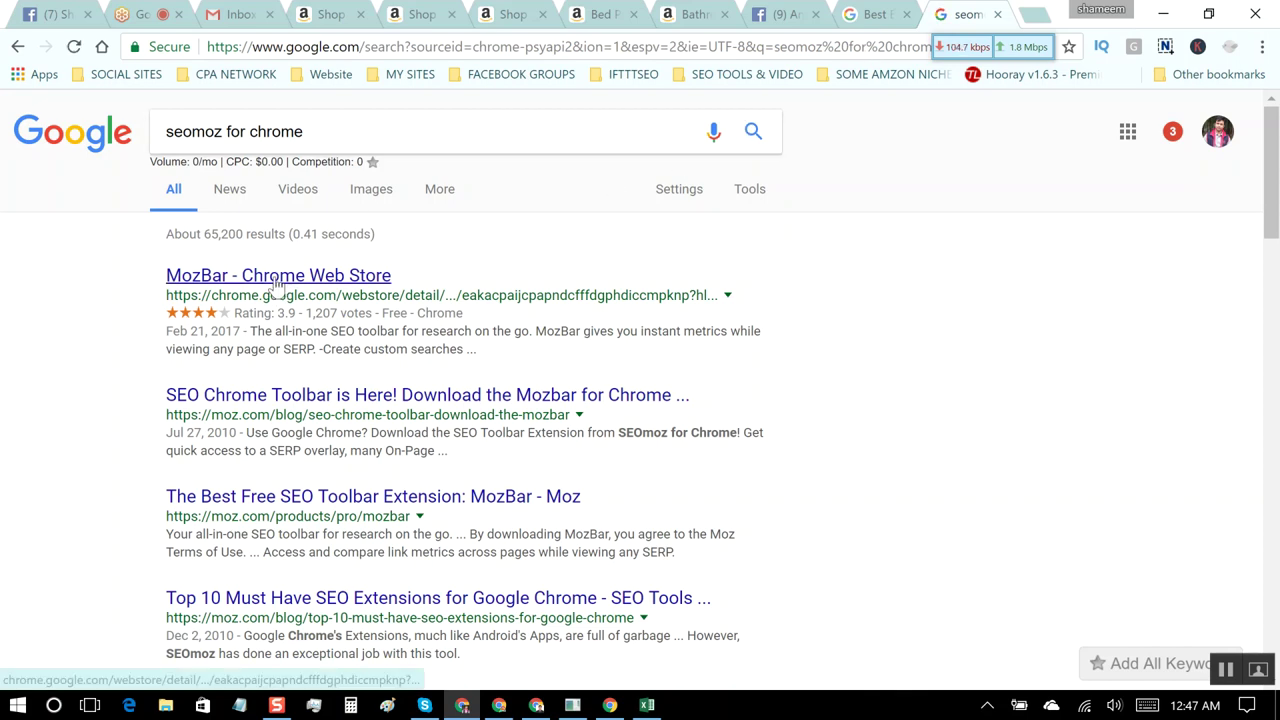
click(352, 283)
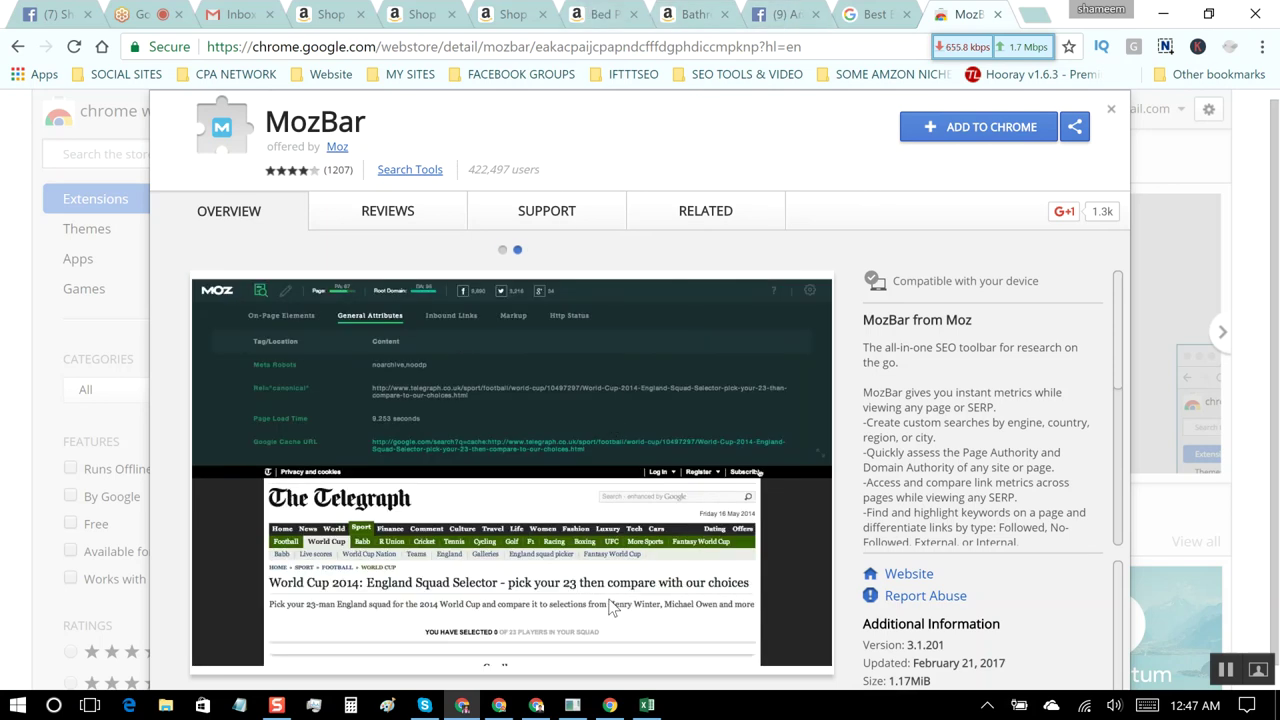
Step: Switch to the Ahrefs Keywords Explorer overview for "best bed pillows" and review its metrics, SERP position history and keyword ideas
click(878, 14)
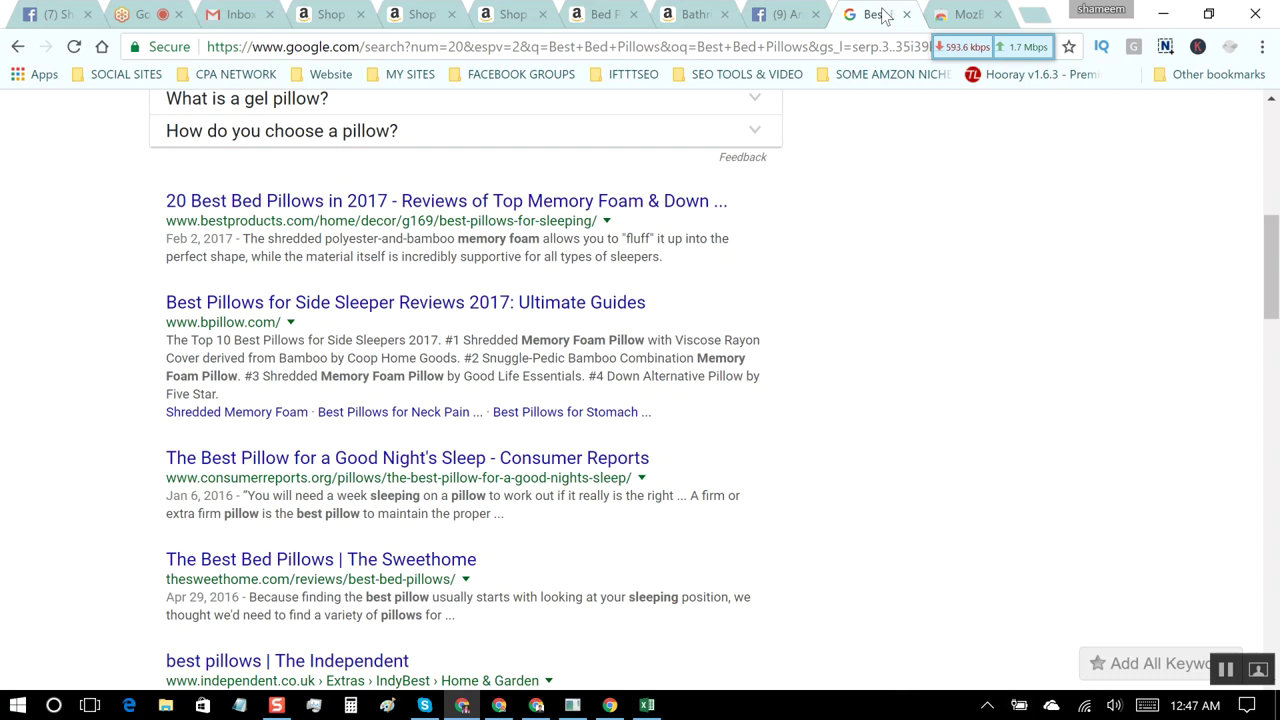
click(510, 706)
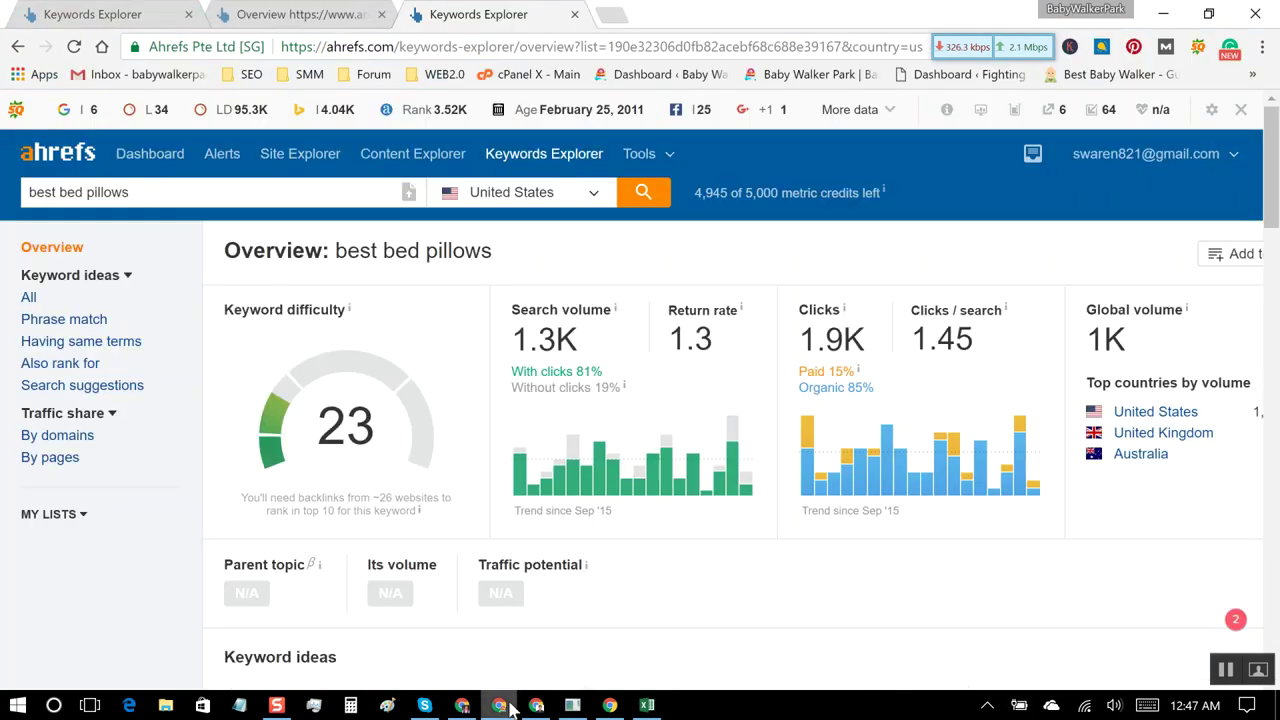
click(652, 705)
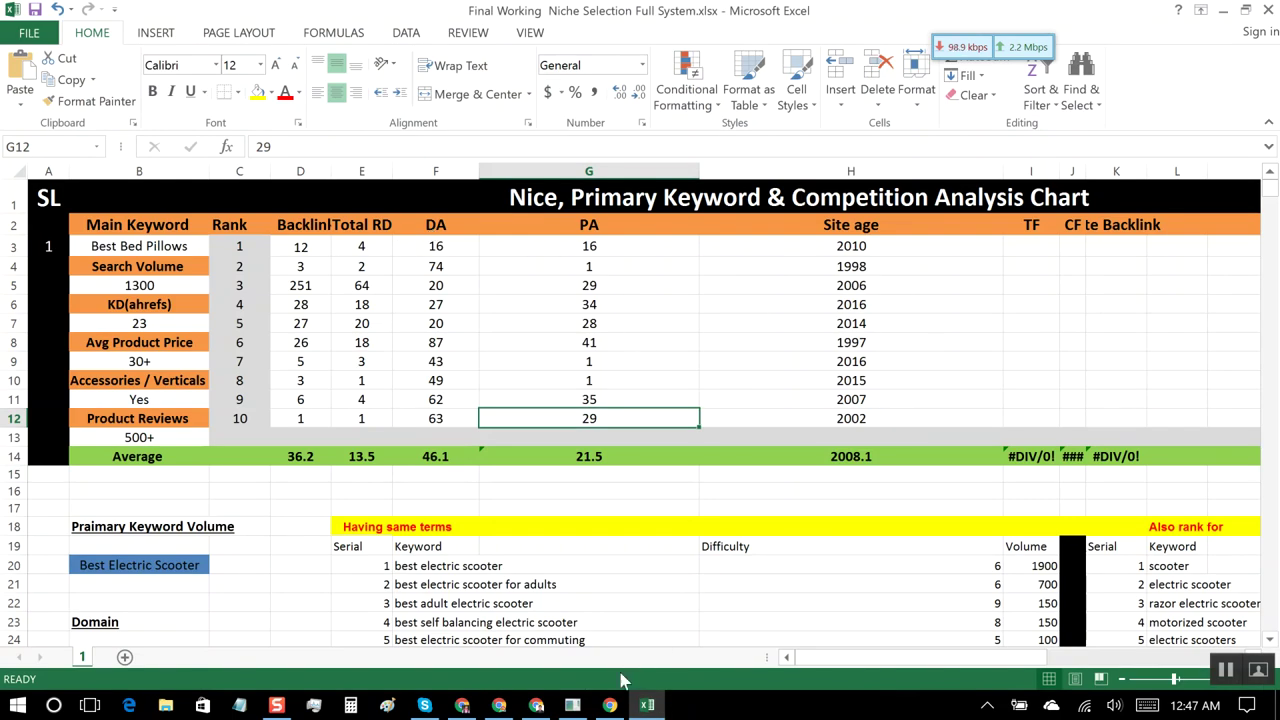
click(500, 706)
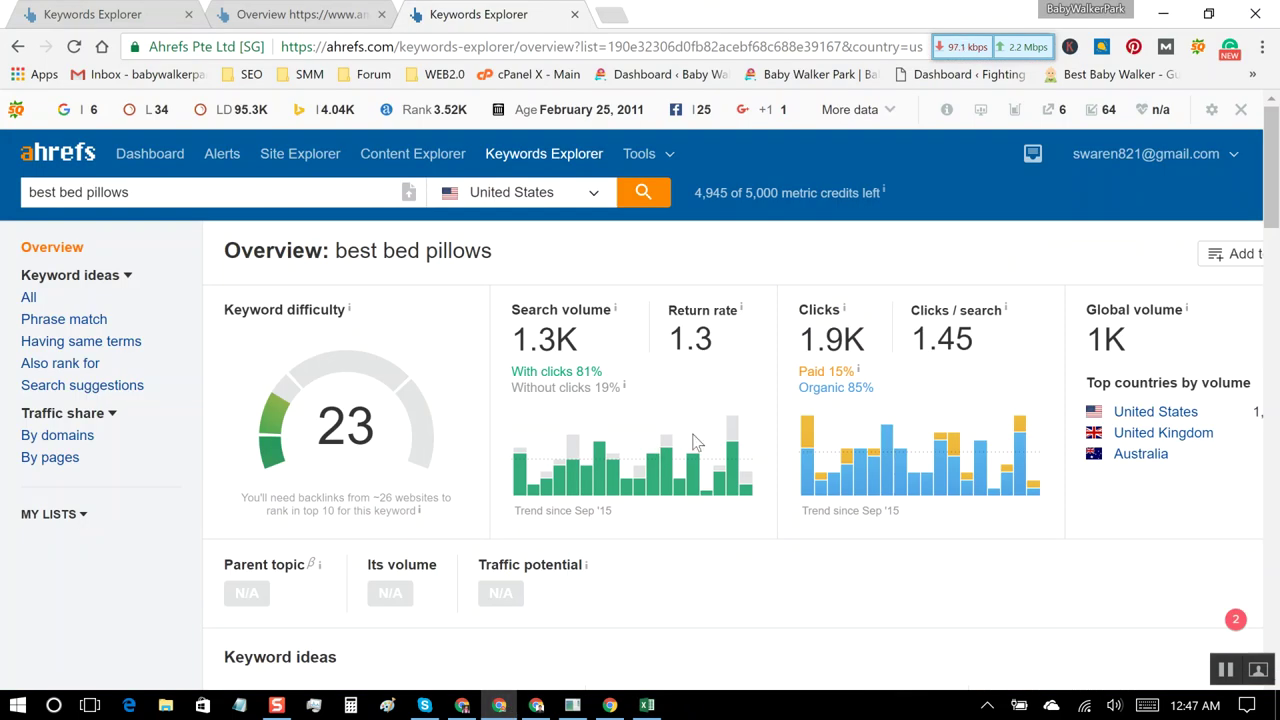
mouse_move(697, 445)
scroll(697, 445, down, 6)
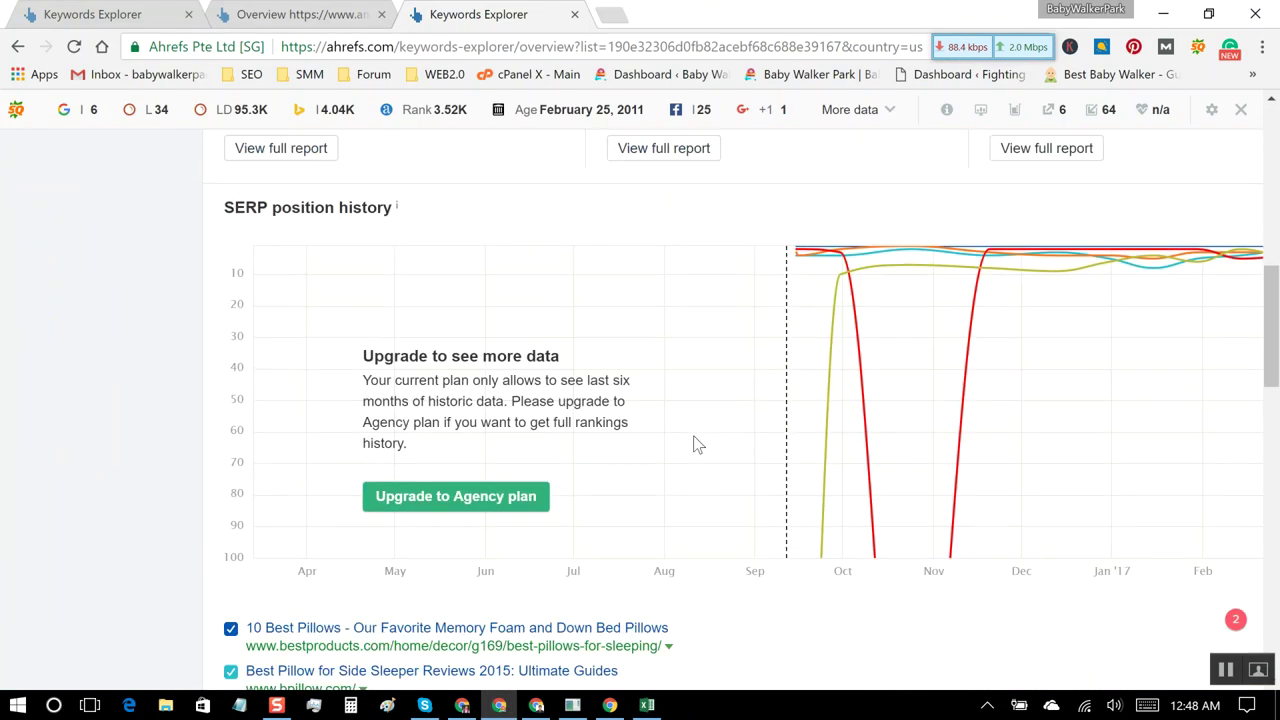
scroll(697, 445, up, 4)
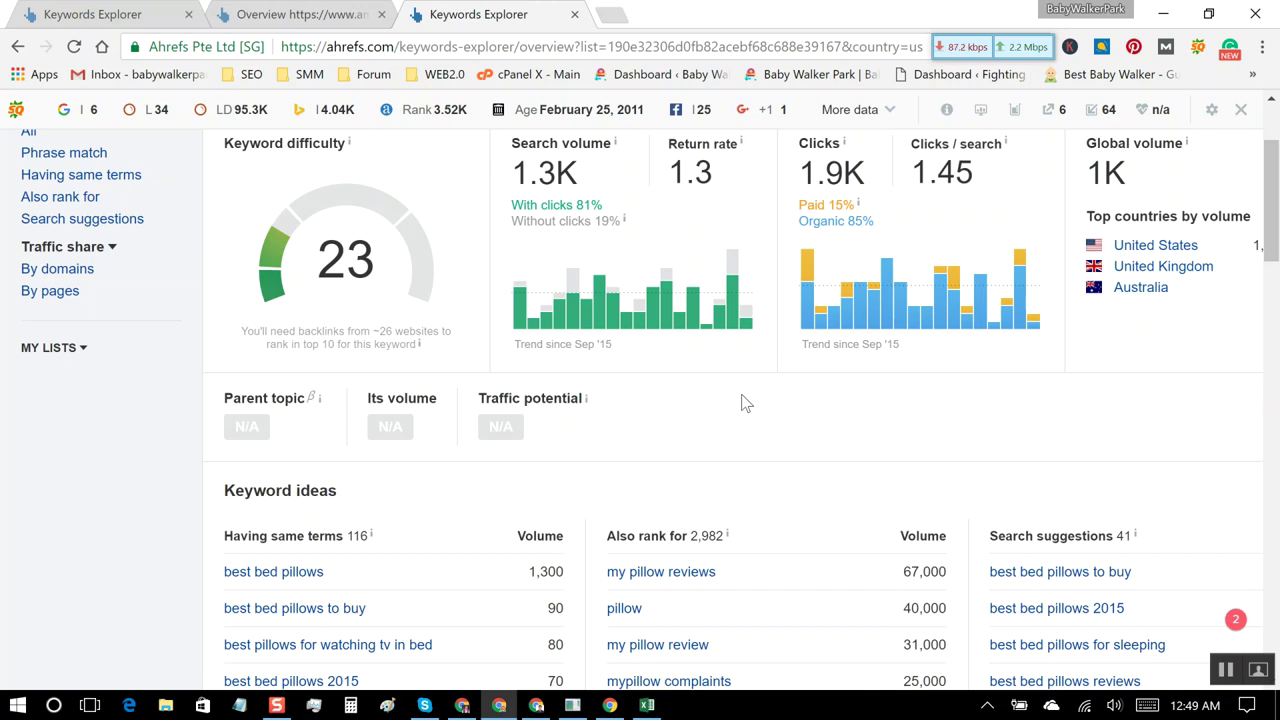
mouse_move(563, 298)
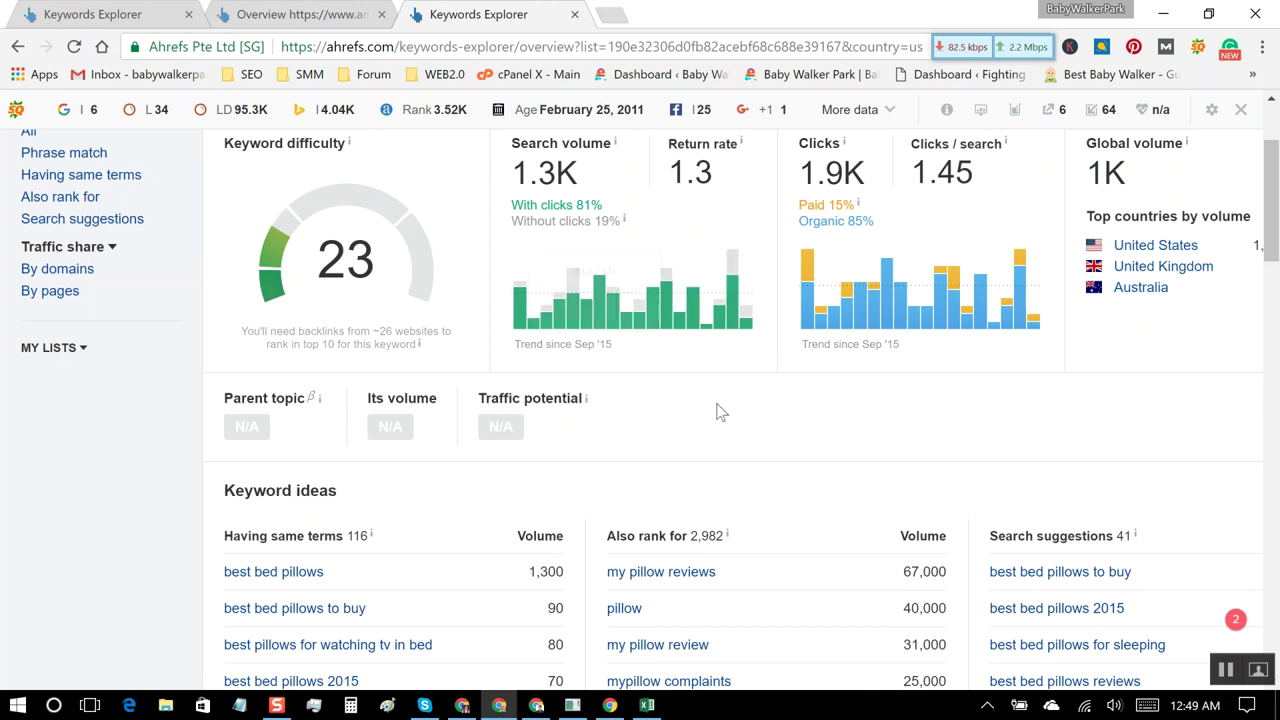
scroll(720, 410, down, 1)
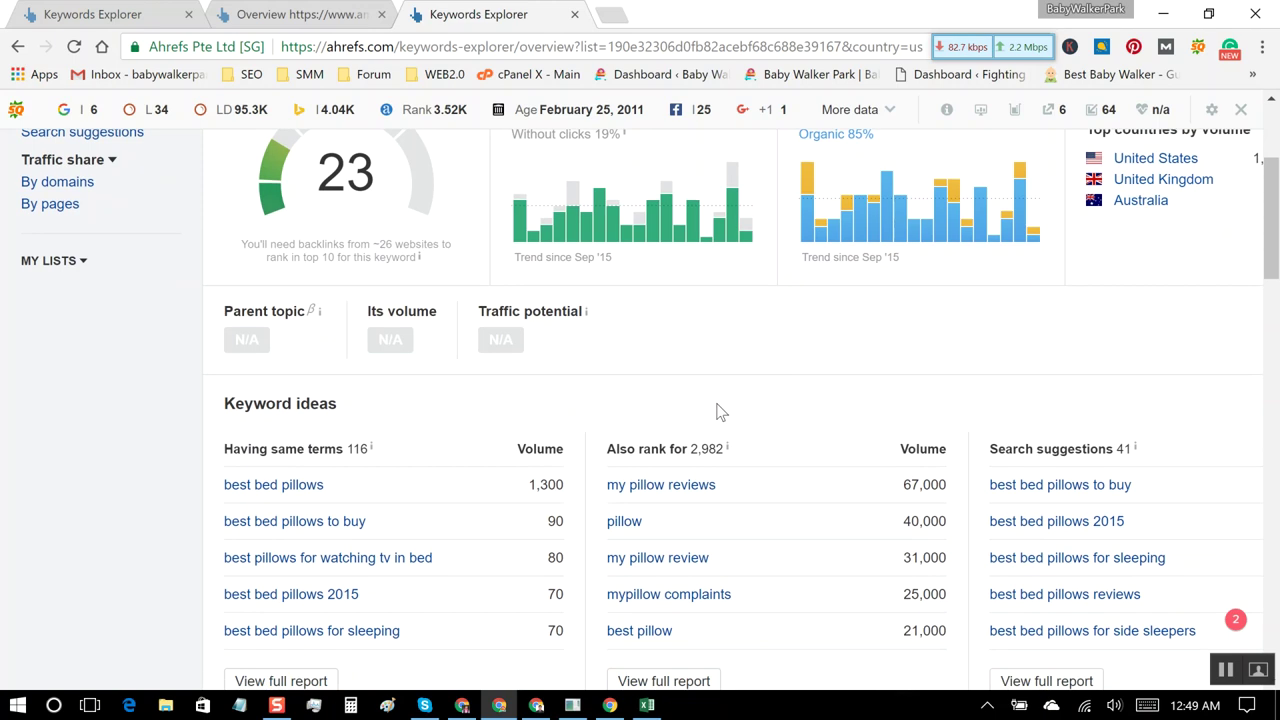
scroll(717, 408, down, 1)
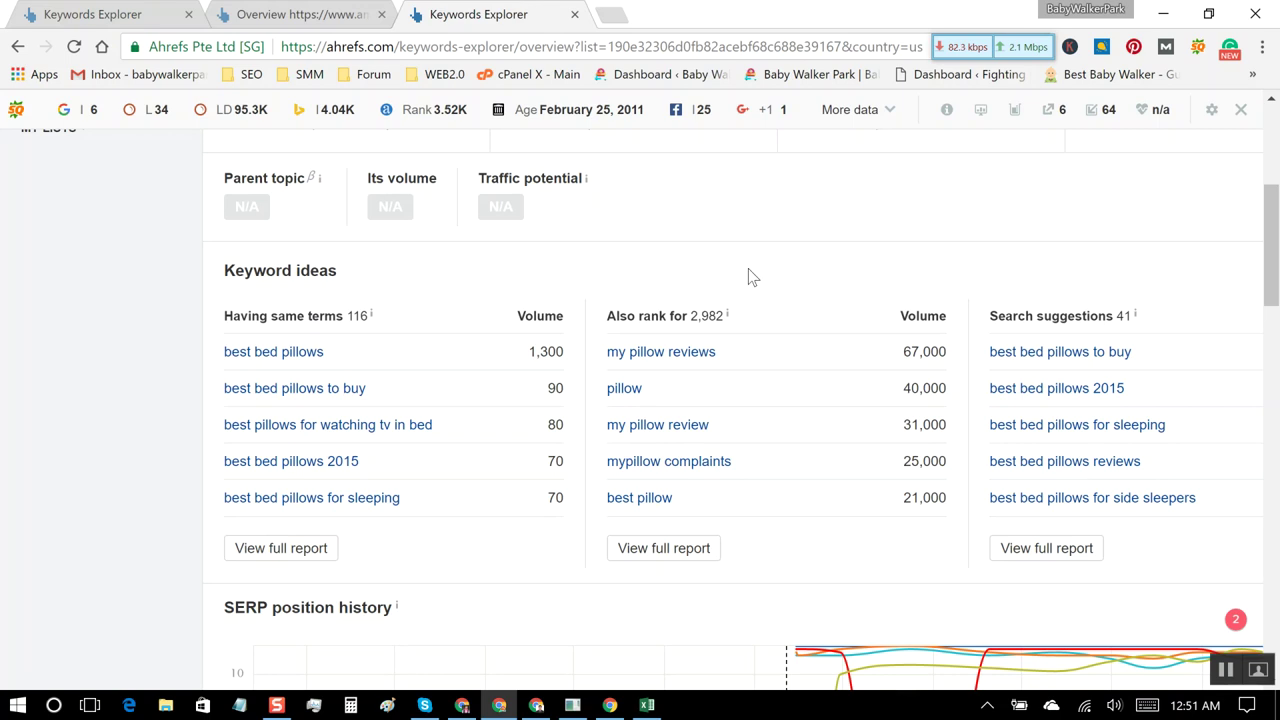
scroll(752, 262, down, 1)
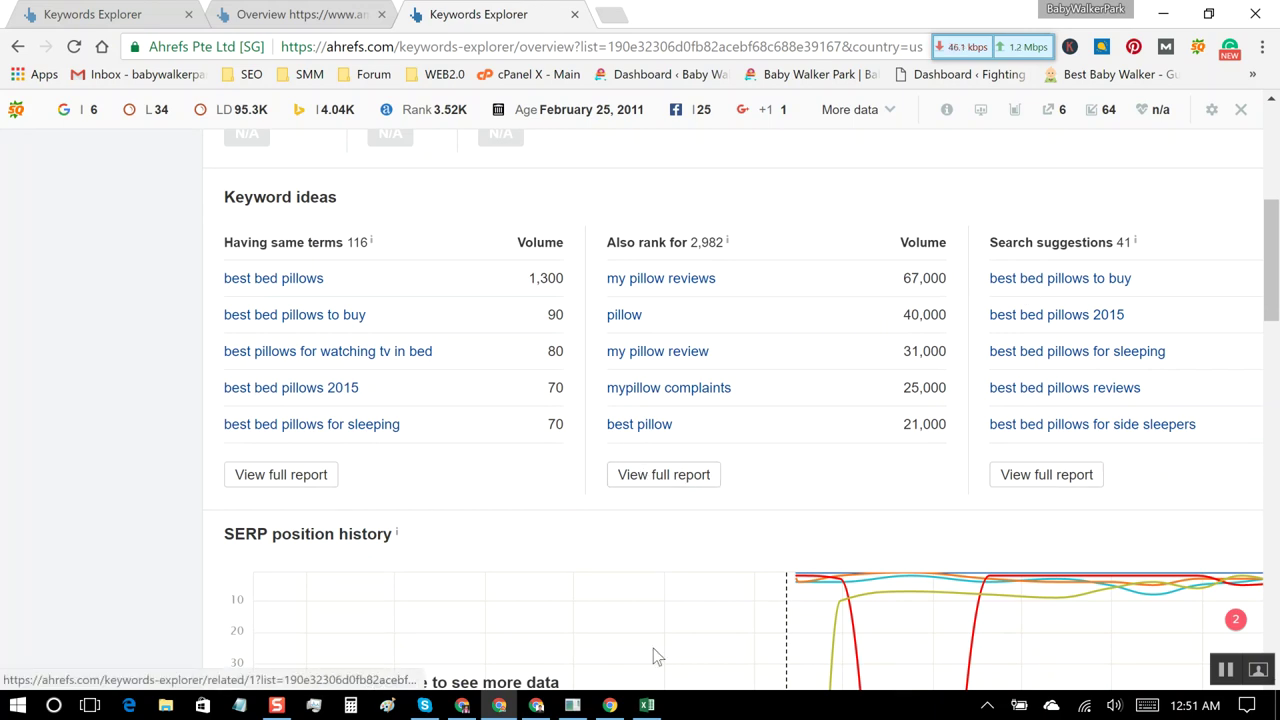
Step: Return to the Excel workbook and examine the Having same terms, Also rank for and Search suggestions keyword tables
click(647, 705)
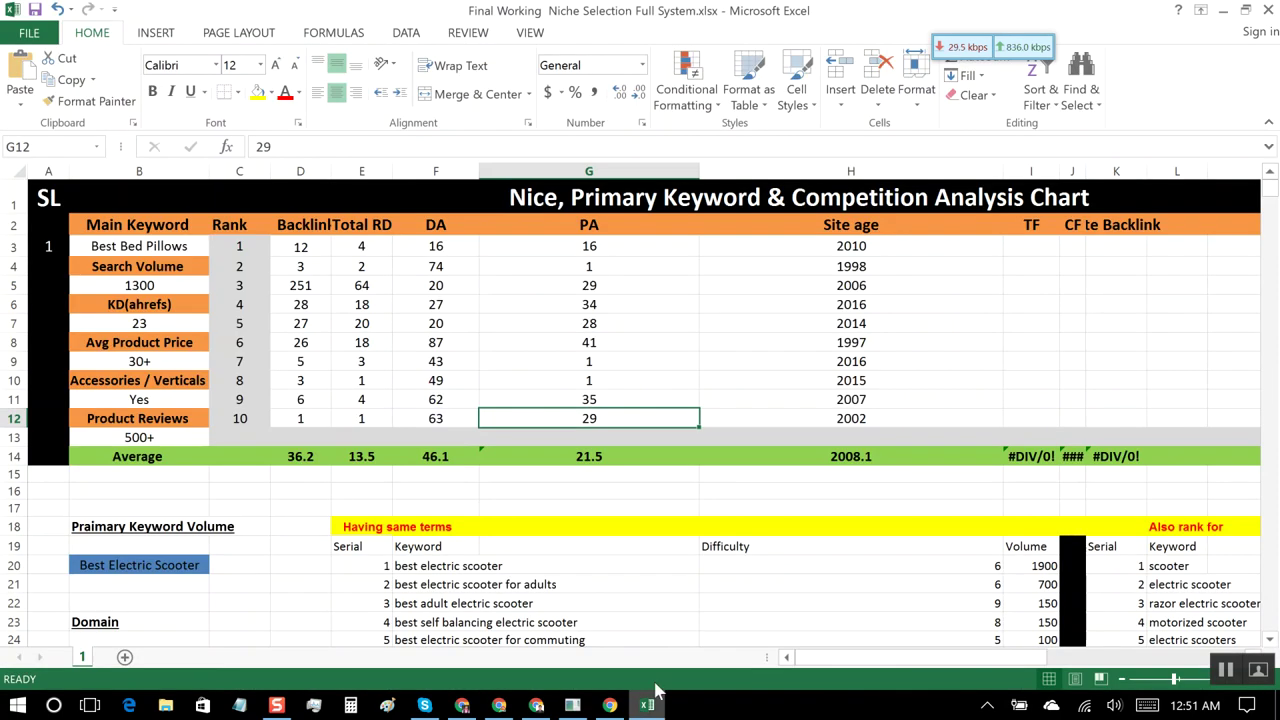
scroll(654, 590, down, 6)
scroll(654, 590, up, 4)
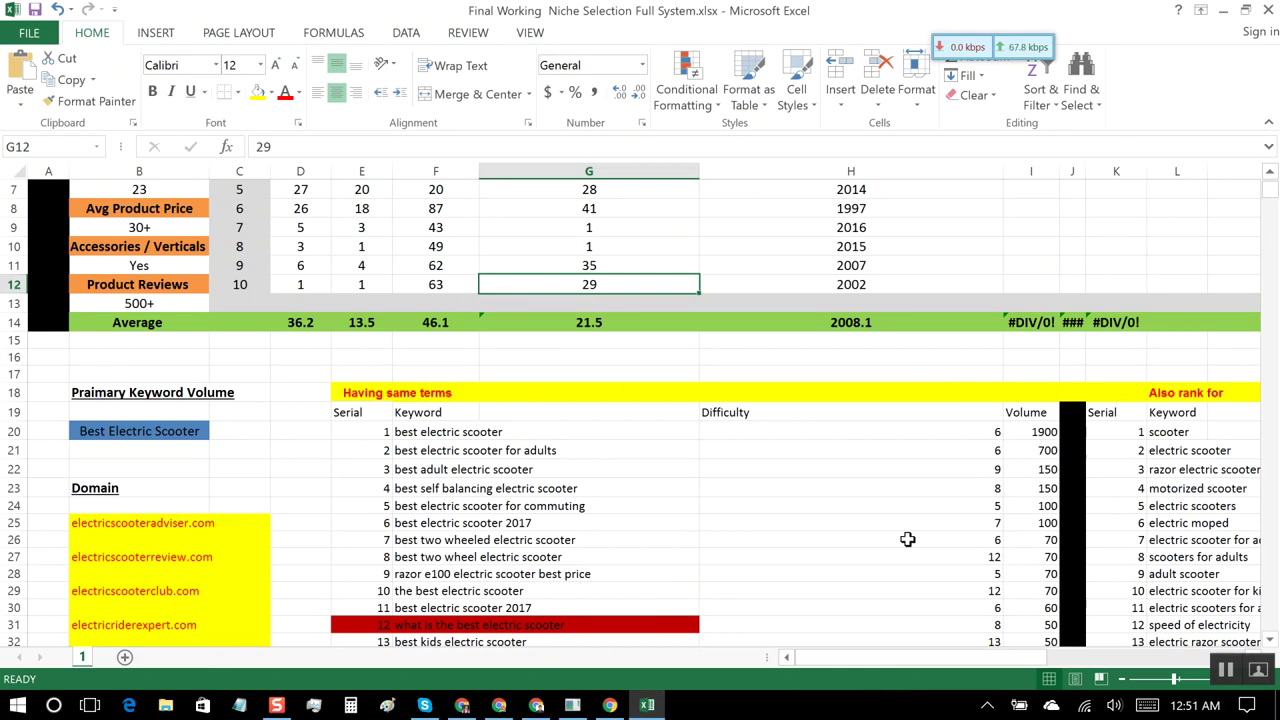
scroll(892, 521, right, 8)
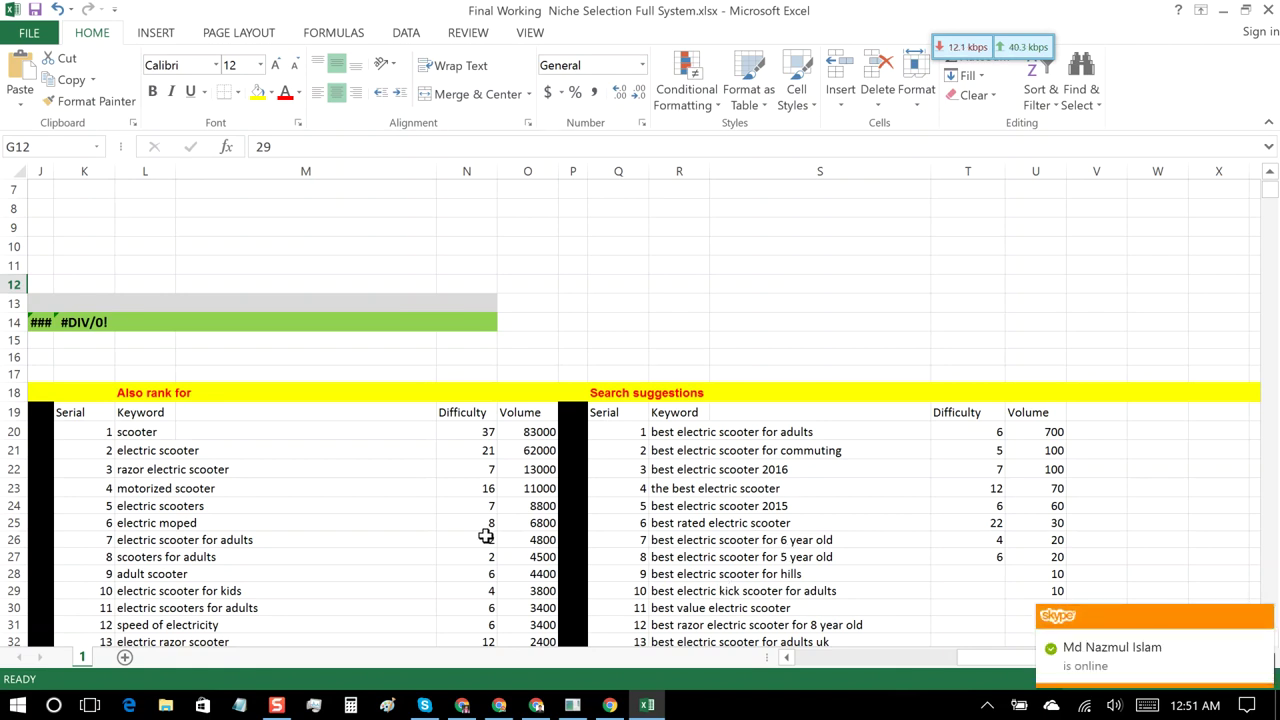
scroll(485, 536, left, 5)
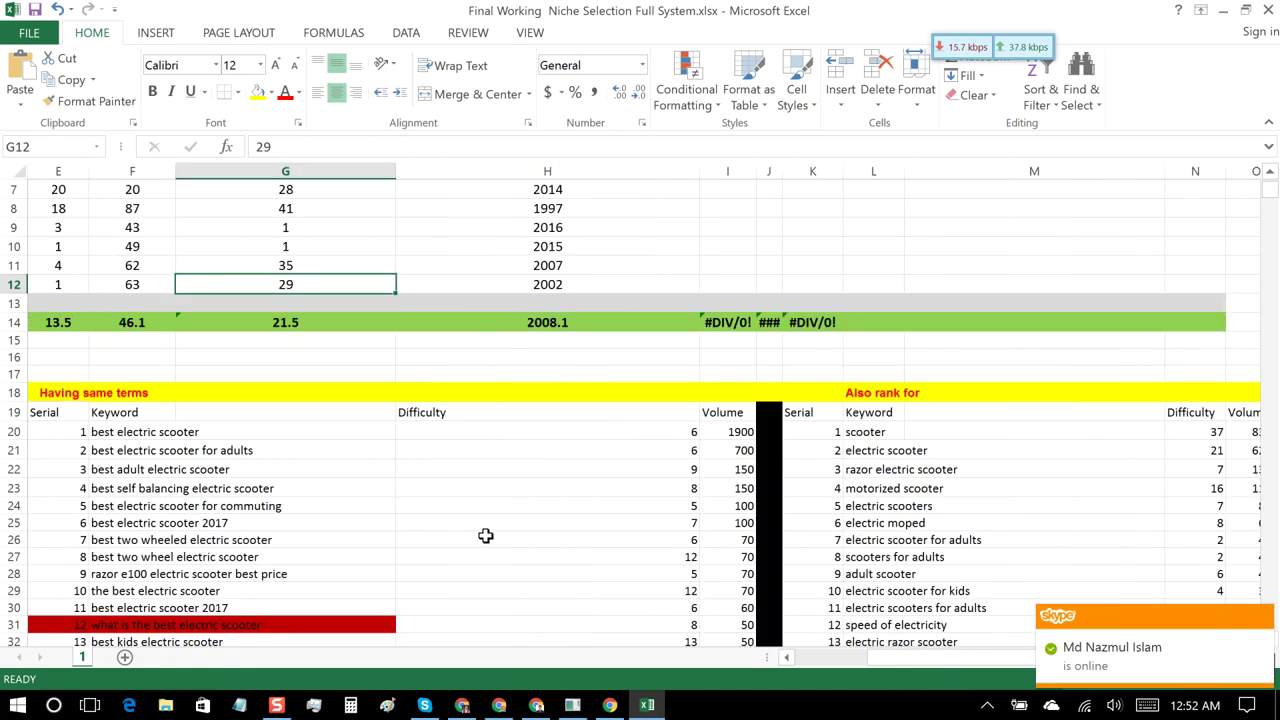
scroll(485, 536, left, 3)
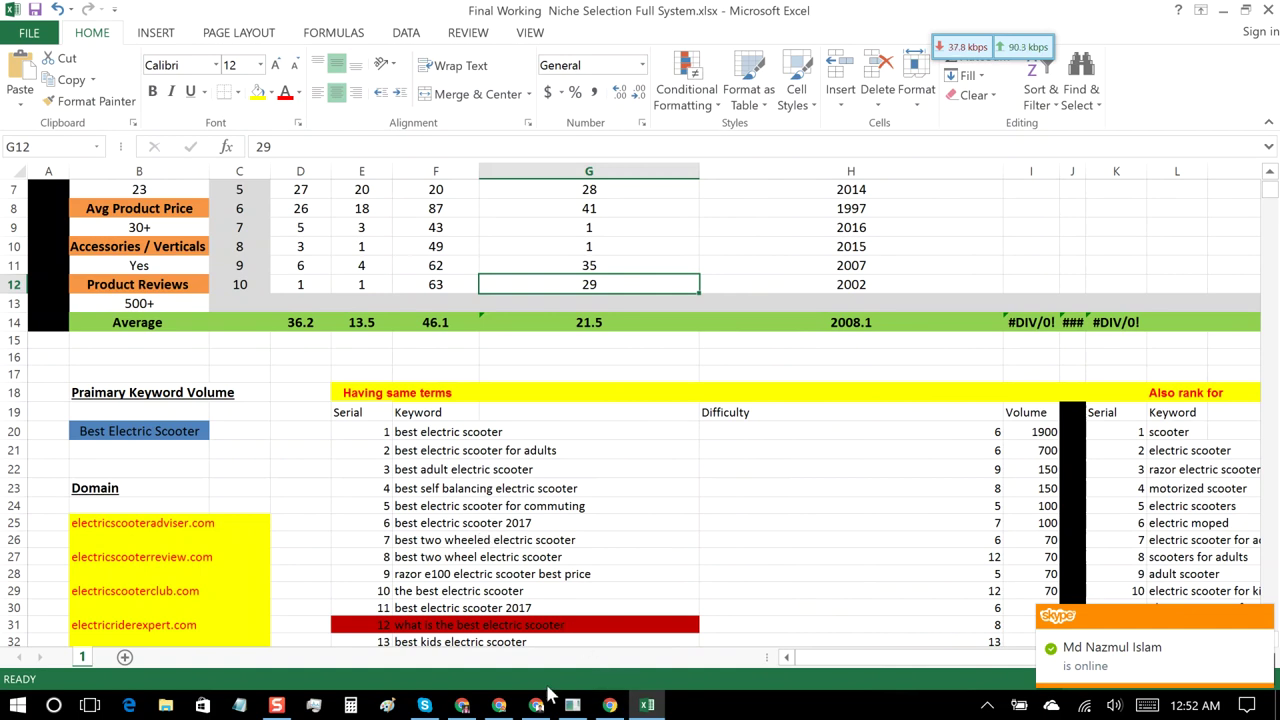
Step: Switch back to Ahrefs and bring up the ranking pages and SERP overview for "best bed pillows"
click(499, 705)
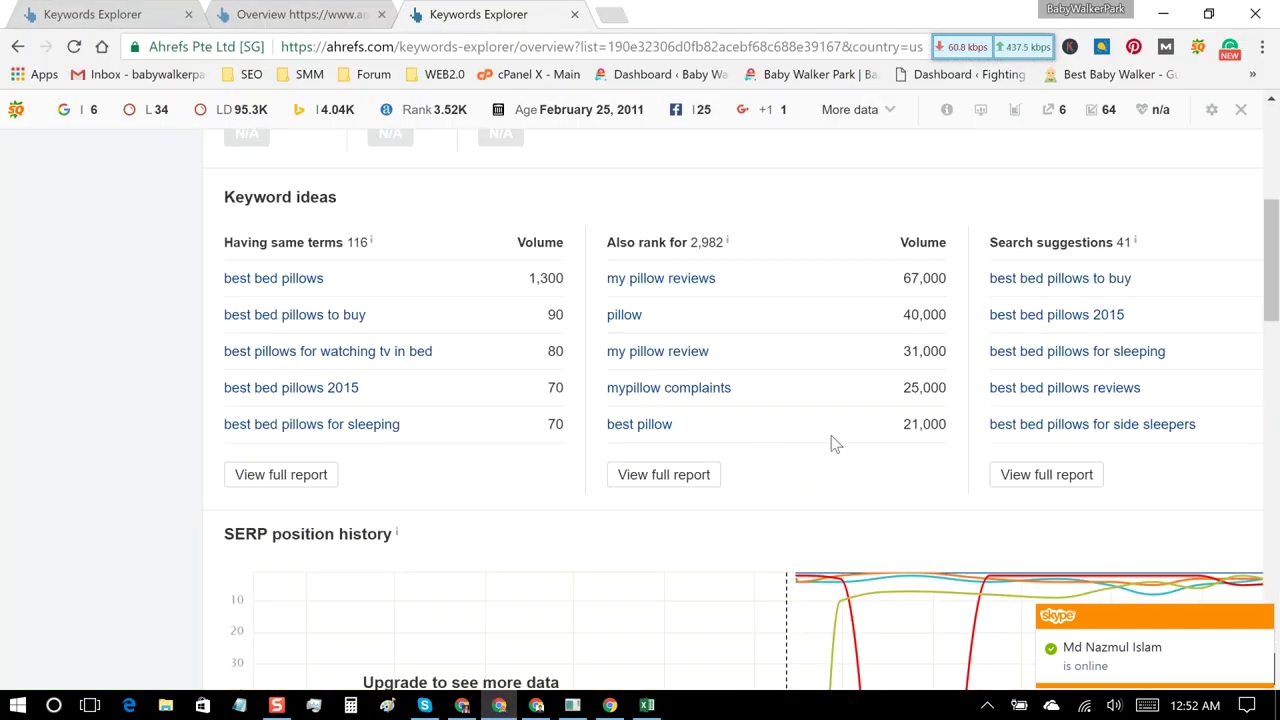
scroll(831, 440, down, 5)
scroll(873, 245, down, 2)
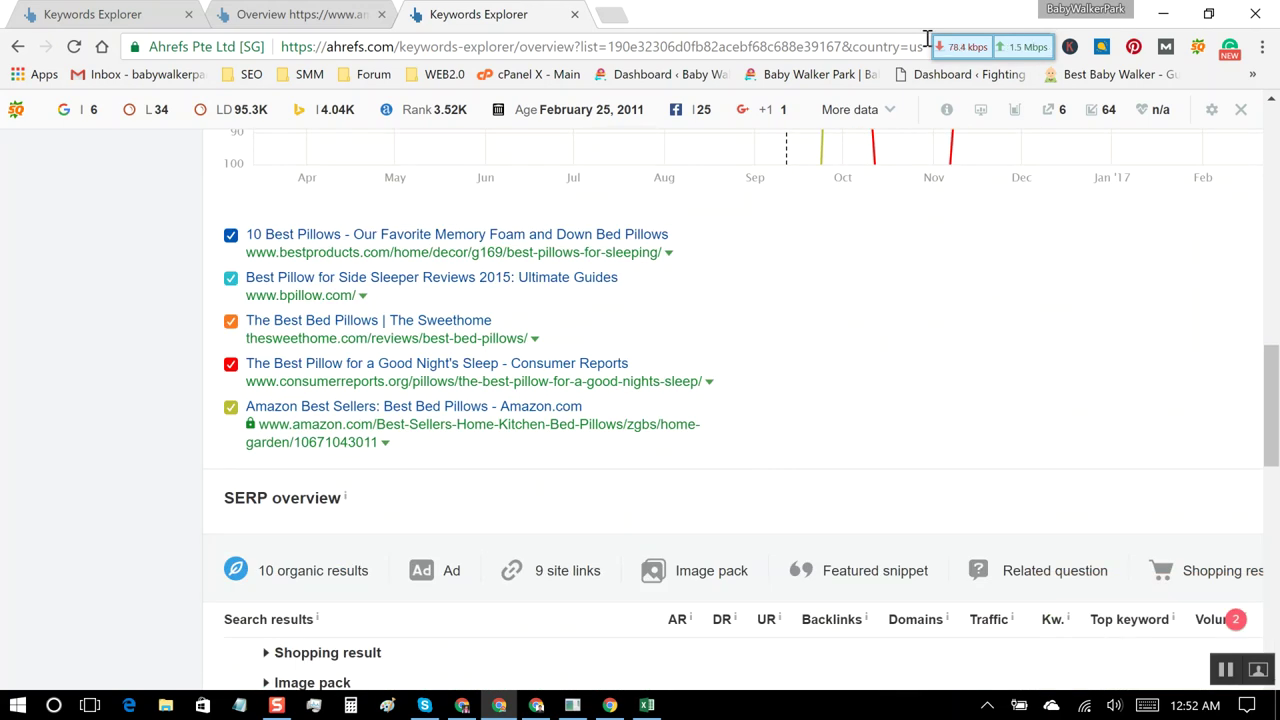
Step: Review the Ahrefs SERP overview for "best bed pillows" and compare its ranking pages with Google's results for the same keyword
scroll(897, 358, down, 8)
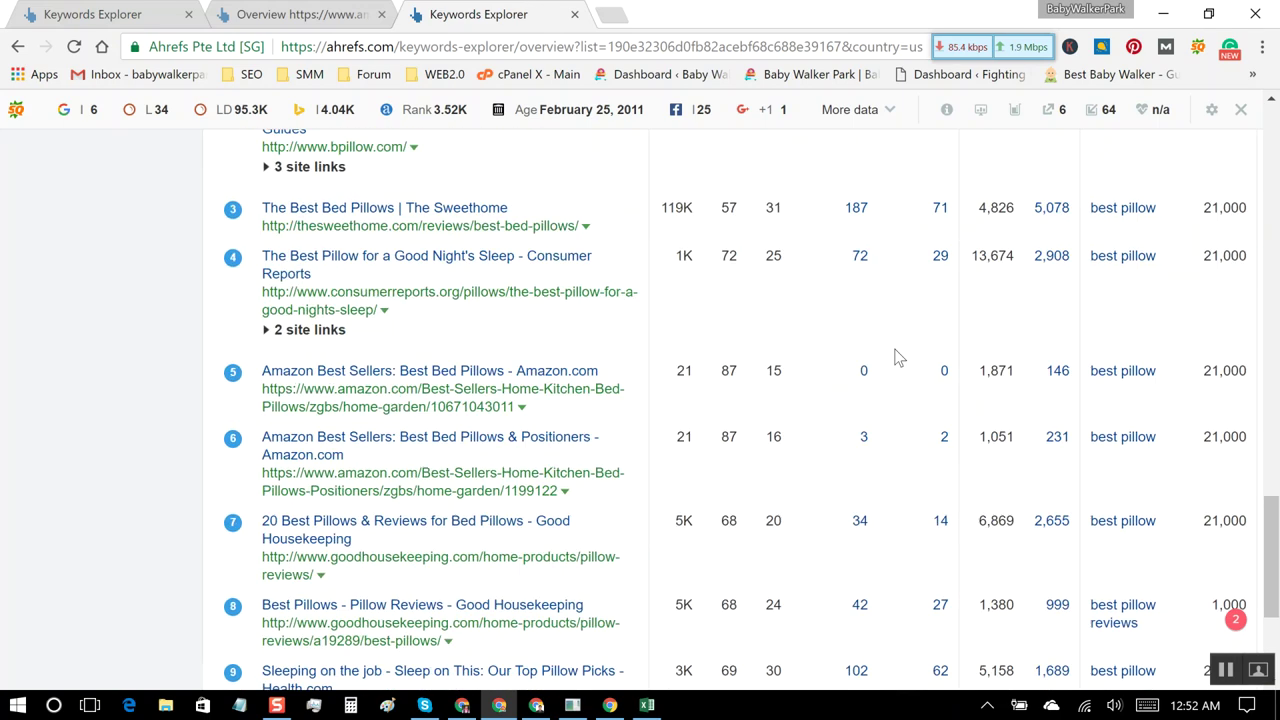
scroll(897, 358, up, 4)
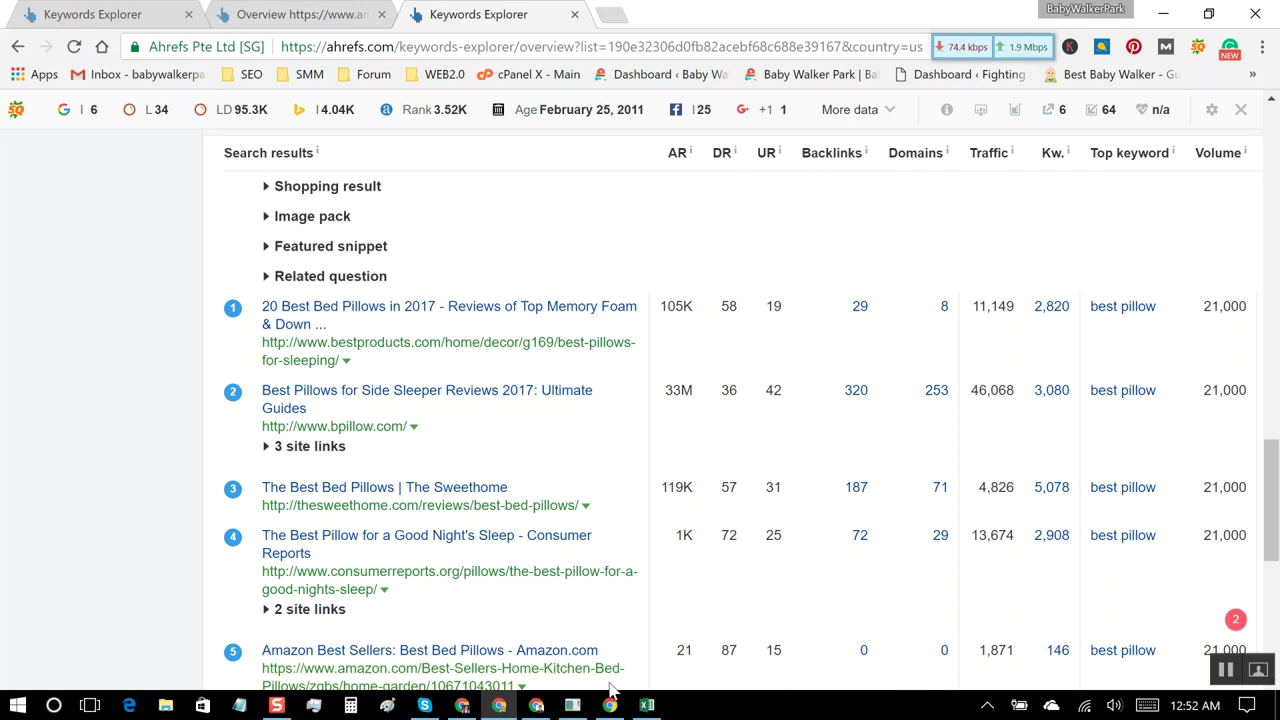
click(476, 710)
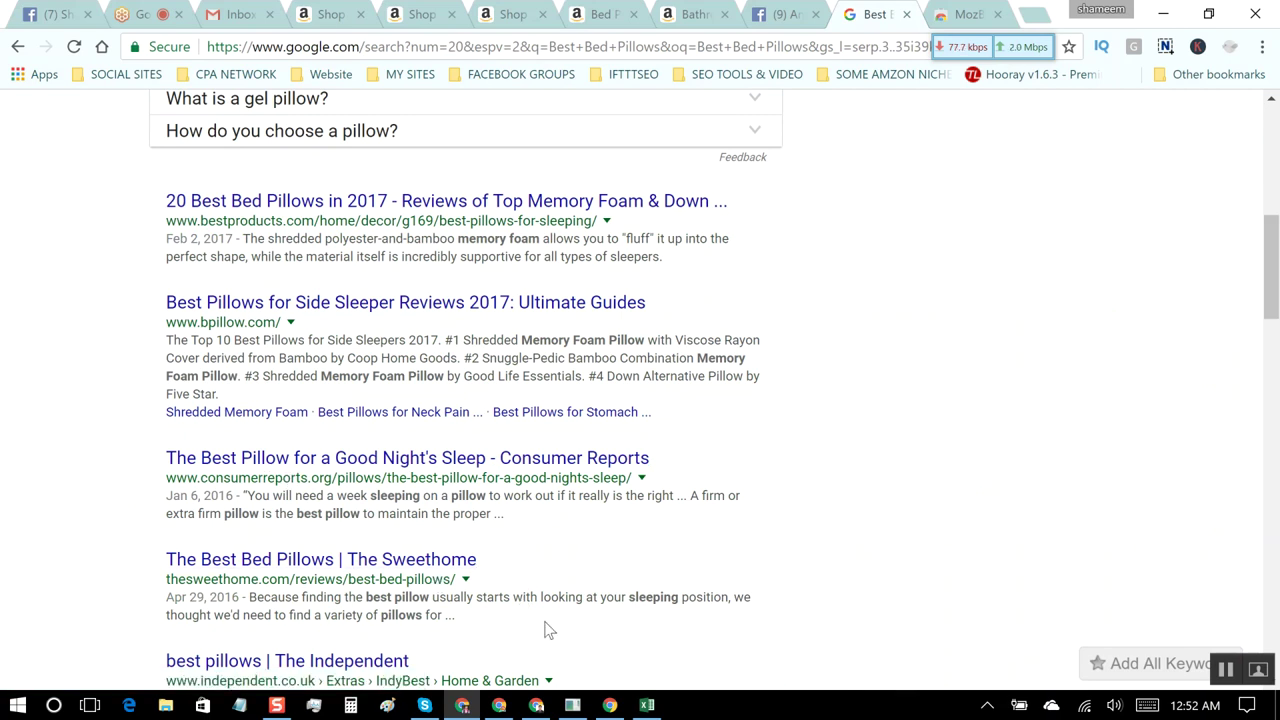
click(499, 705)
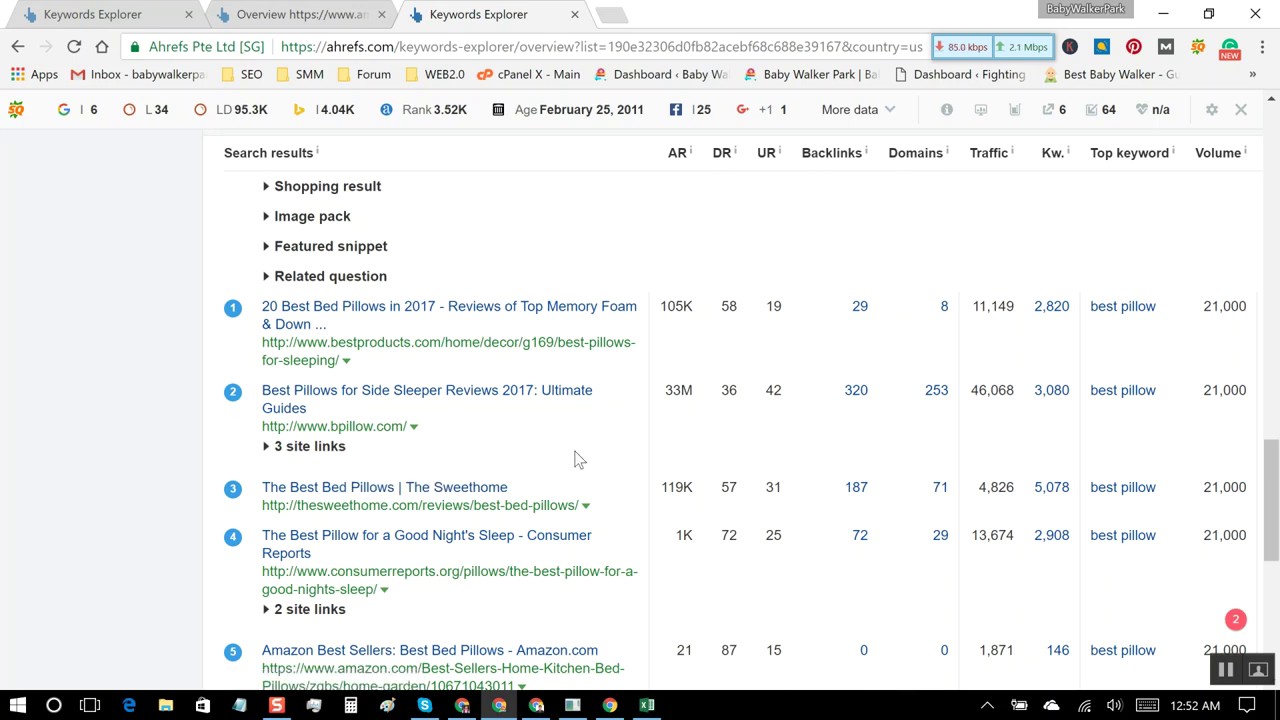
Step: Examine the AR, DR, UR, backlinks and domains columns for the ten ranking pages in the SERP overview
scroll(575, 459, right, 2)
scroll(575, 459, left, 2)
scroll(822, 265, up, 1)
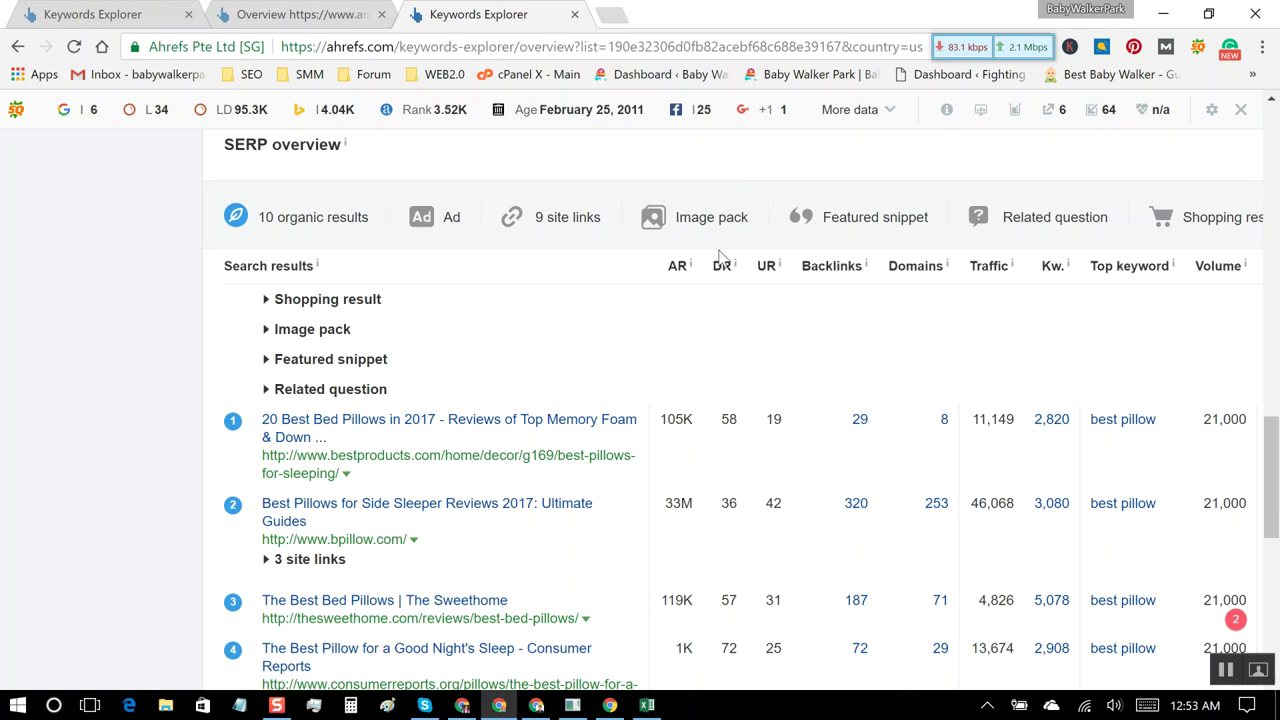
mouse_move(713, 287)
mouse_move(863, 276)
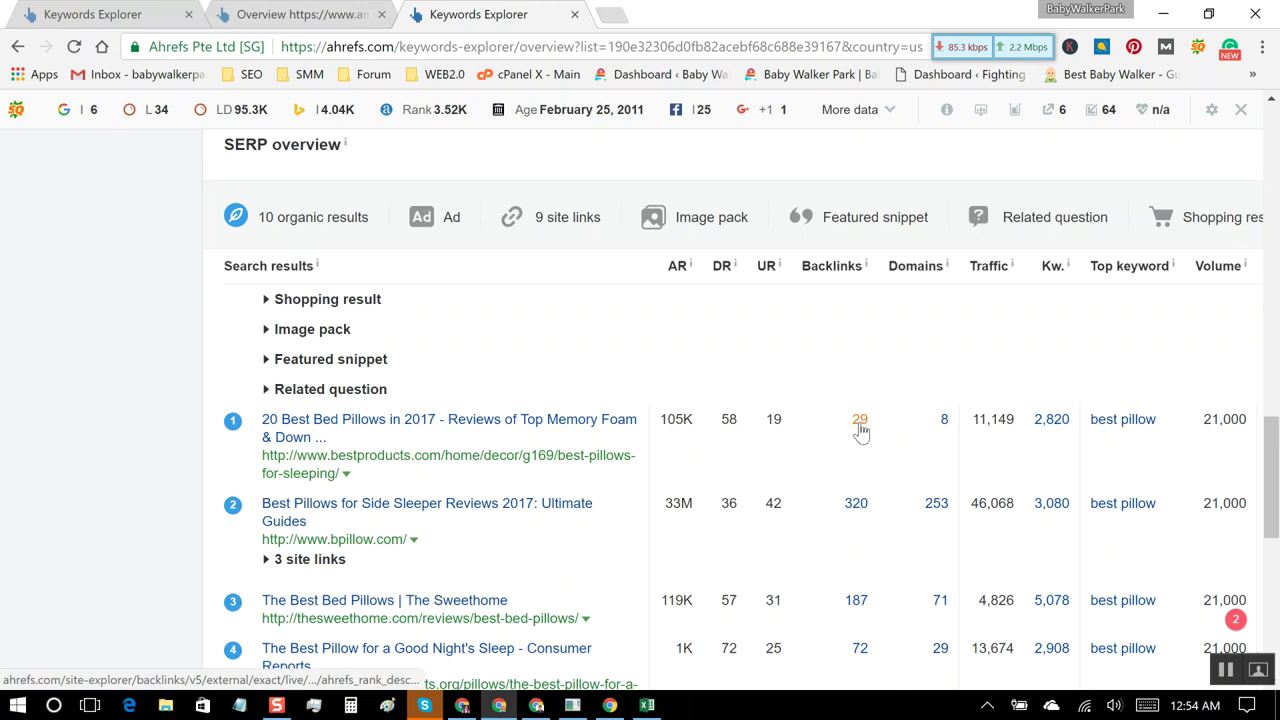
scroll(860, 430, down, 1)
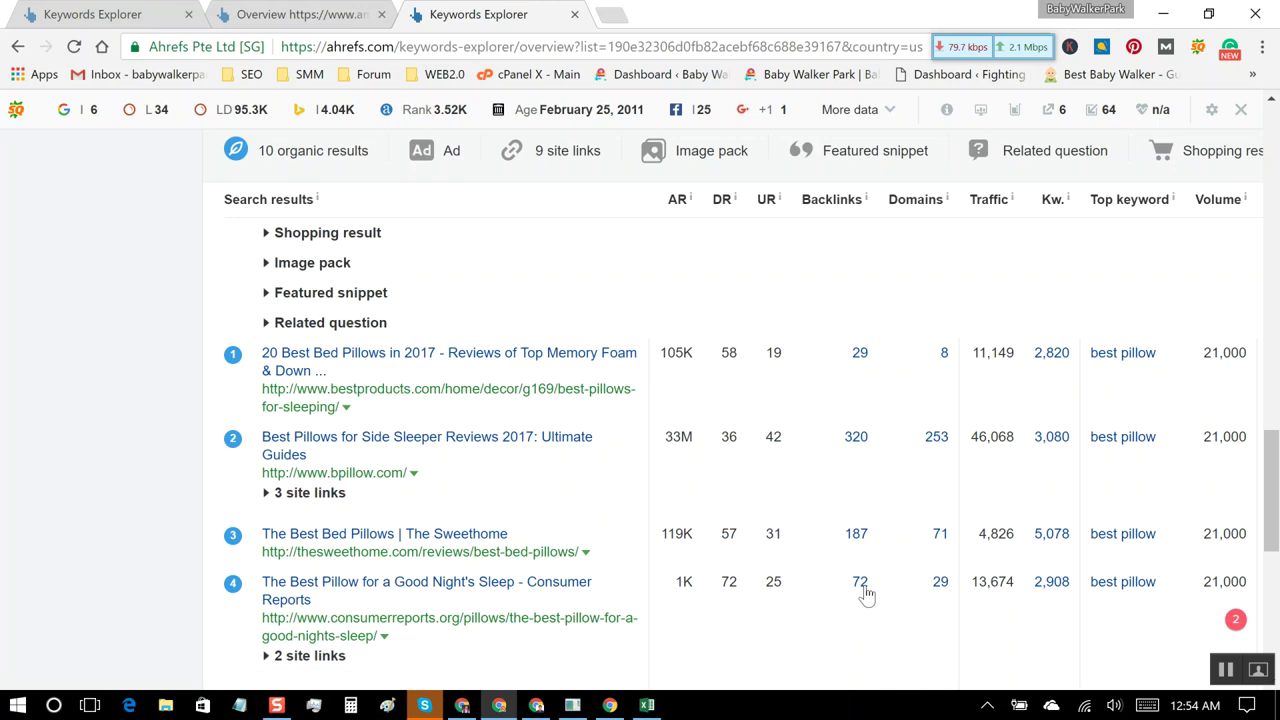
scroll(945, 592, down, 6)
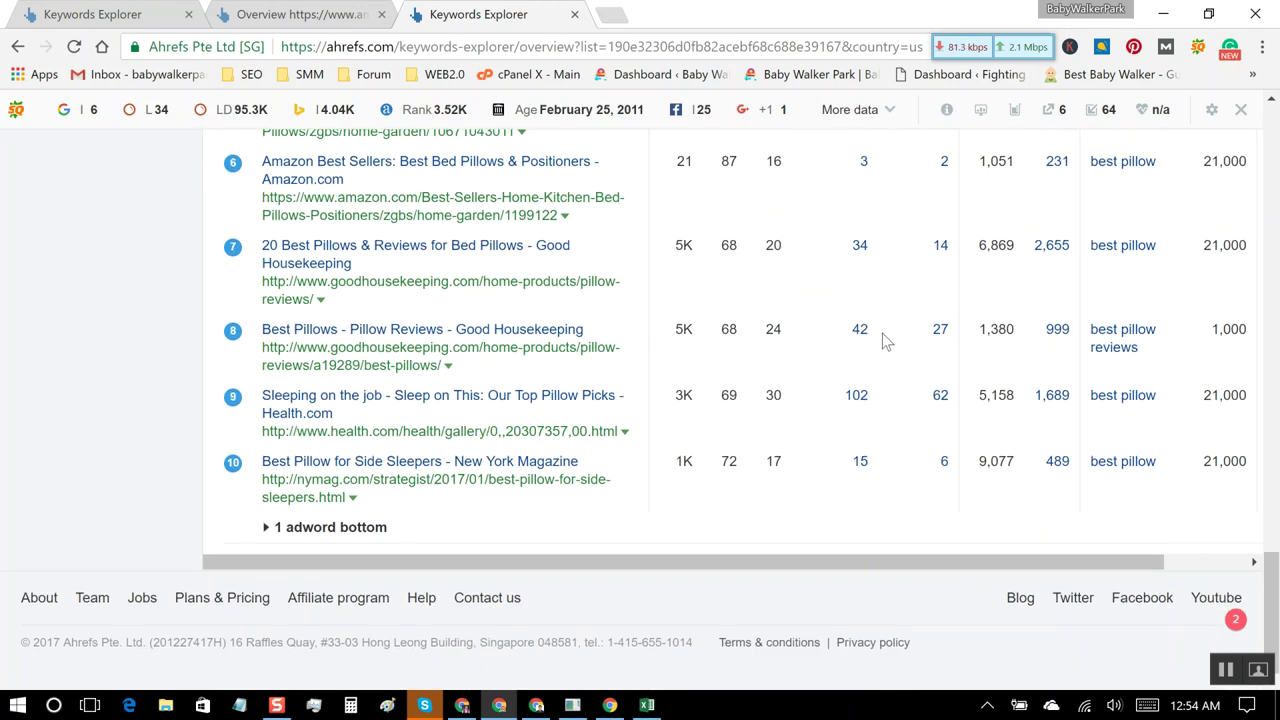
scroll(898, 388, up, 5)
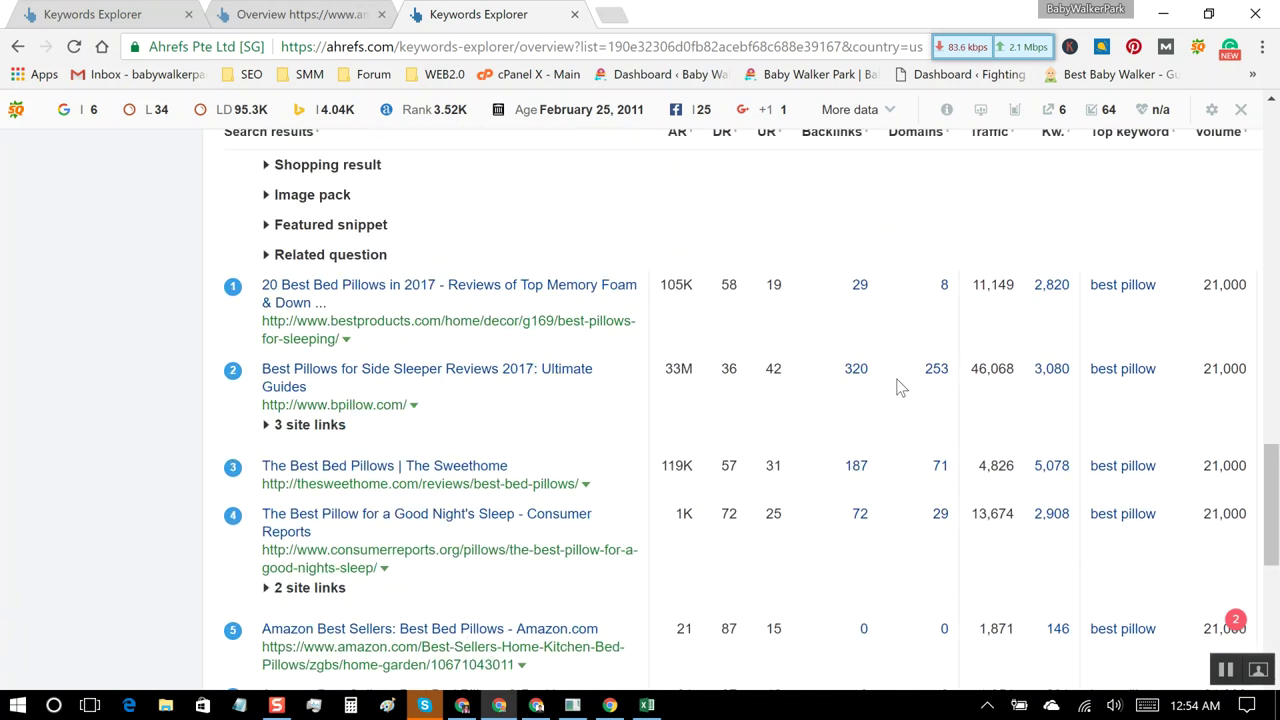
Step: Check the competition chart's metric columns in Excel against the UR and backlink columns of the ten ranking pages in Ahrefs
click(648, 706)
scroll(578, 215, up, 3)
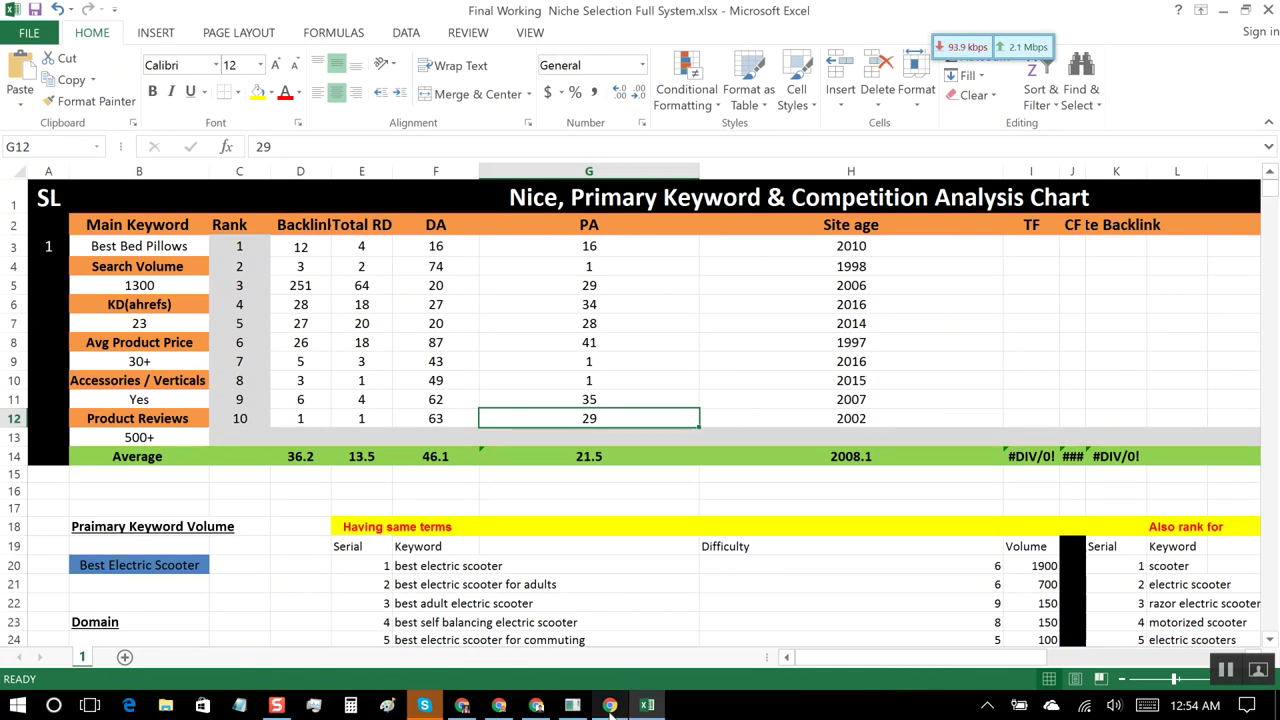
click(499, 705)
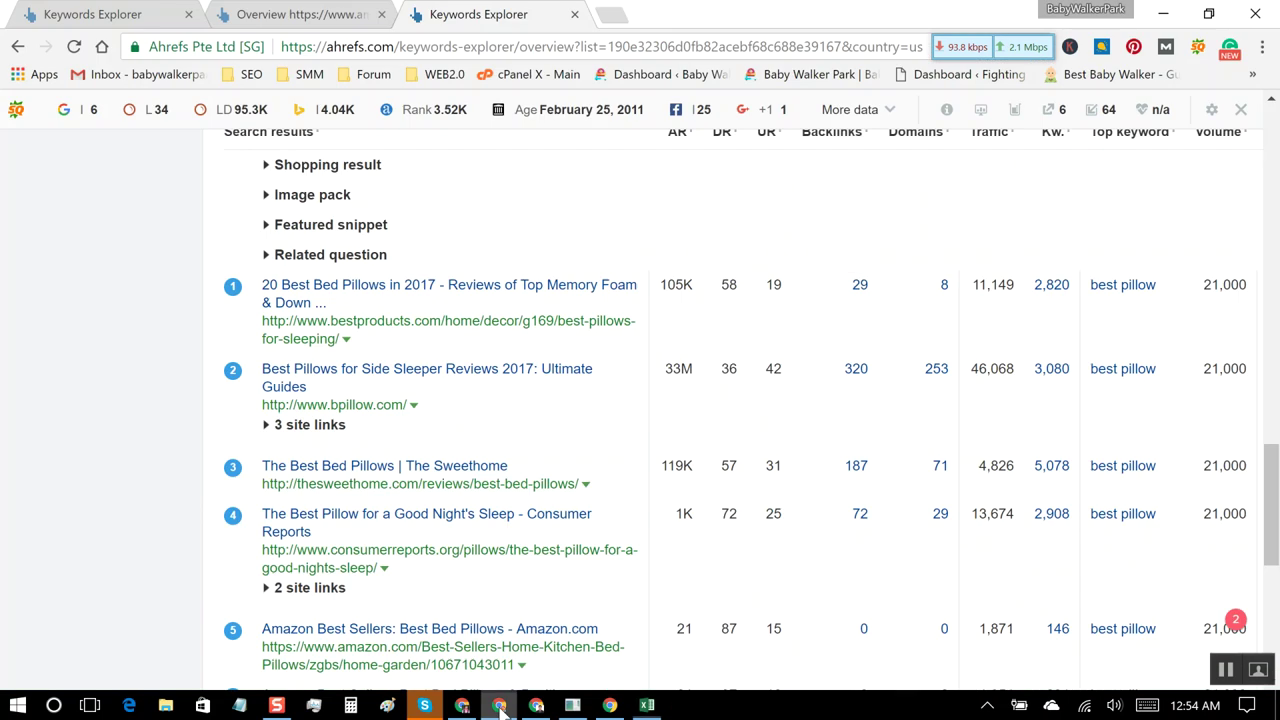
scroll(778, 511, down, 5)
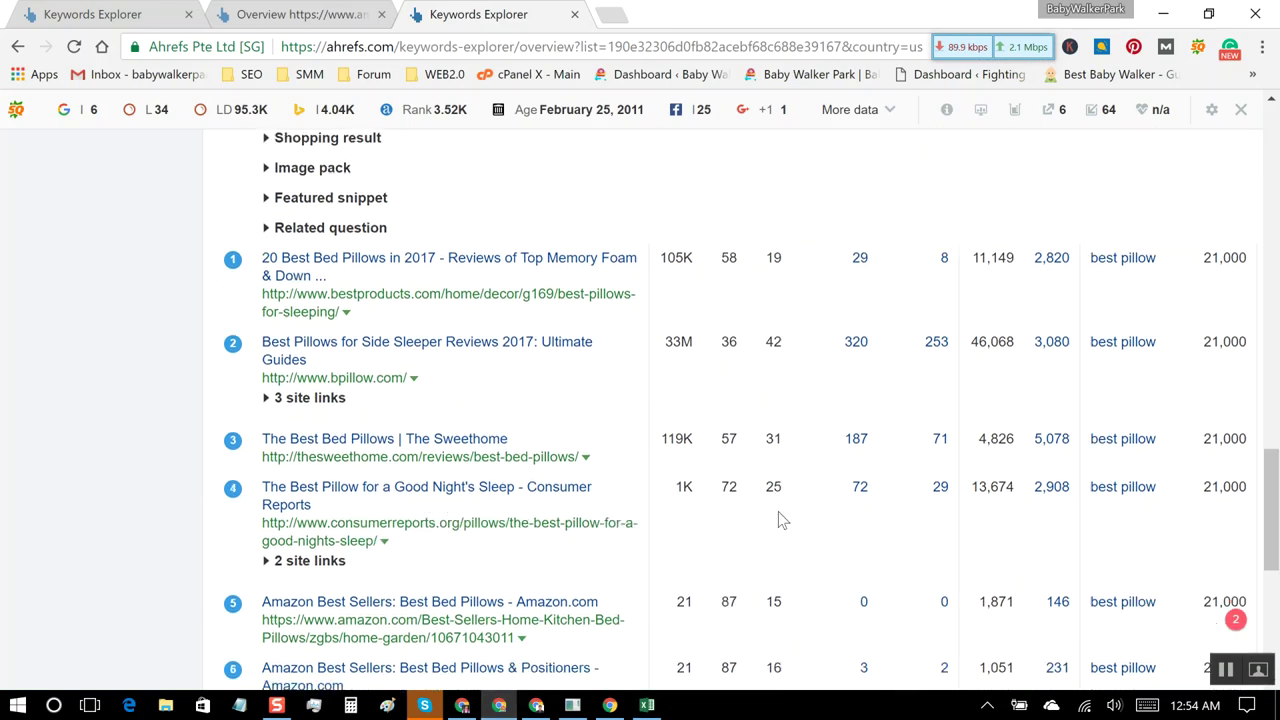
scroll(779, 517, down, 1)
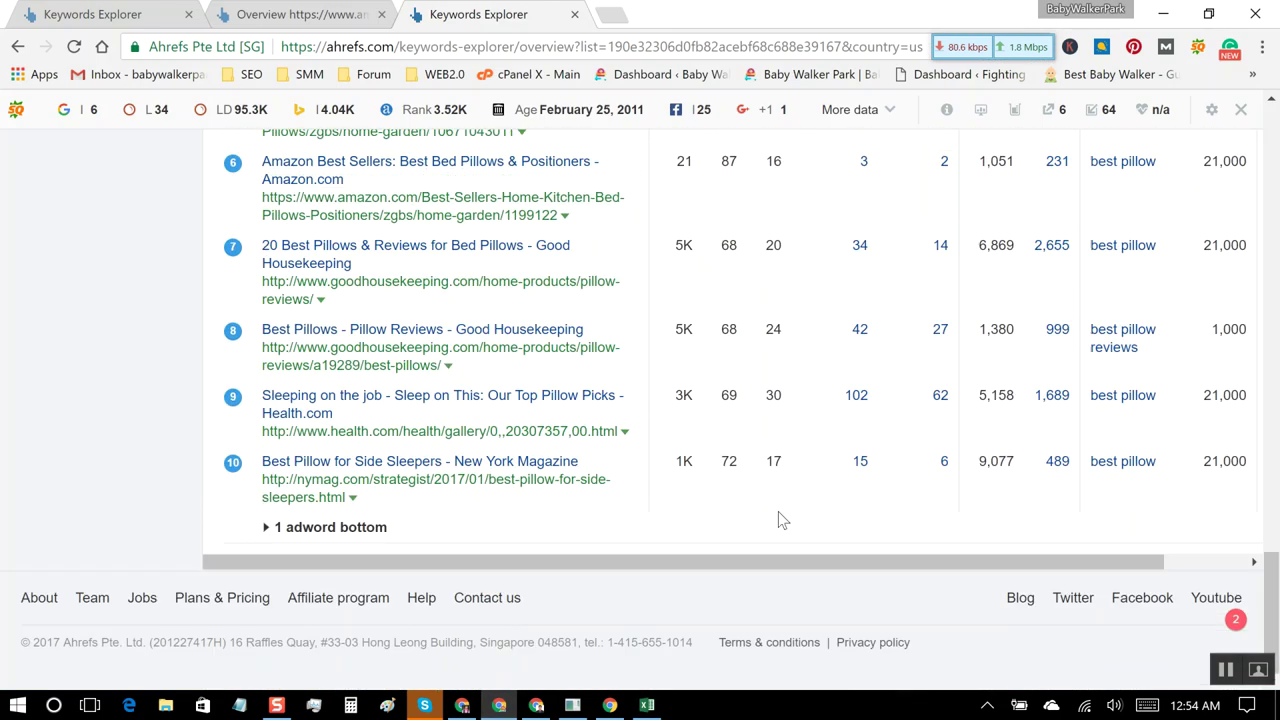
scroll(781, 519, up, 3)
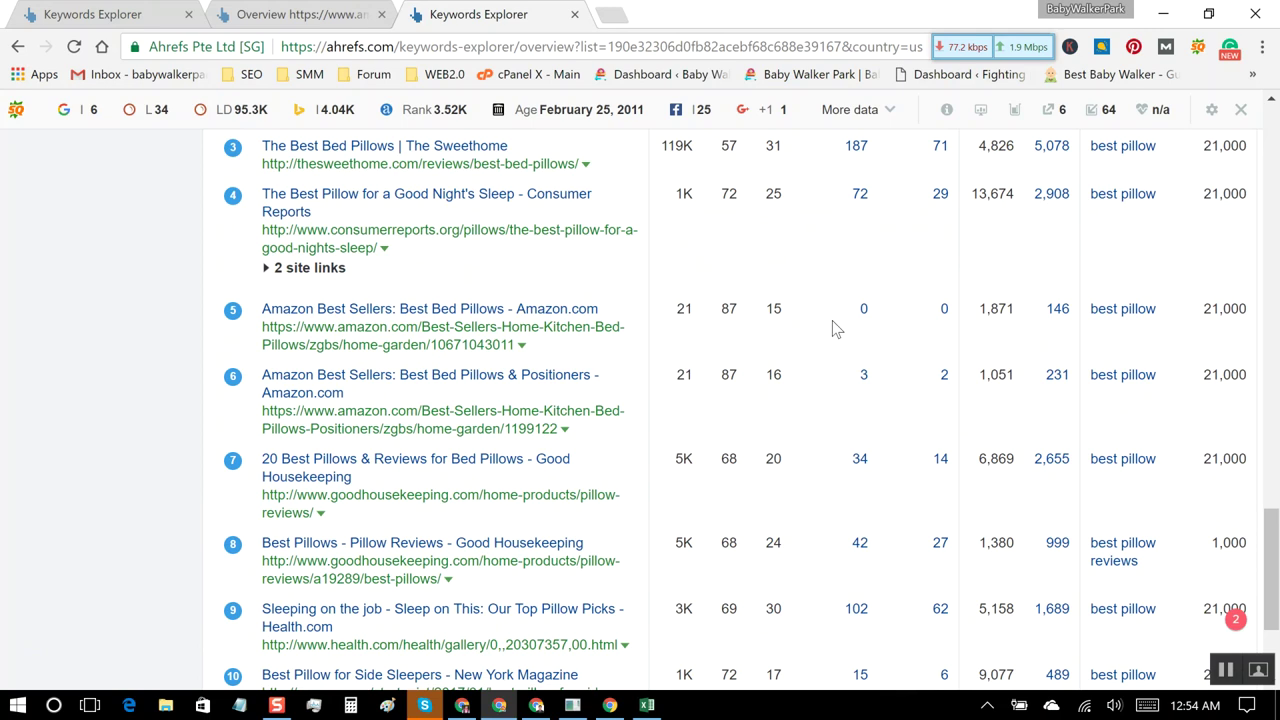
scroll(836, 330, up, 4)
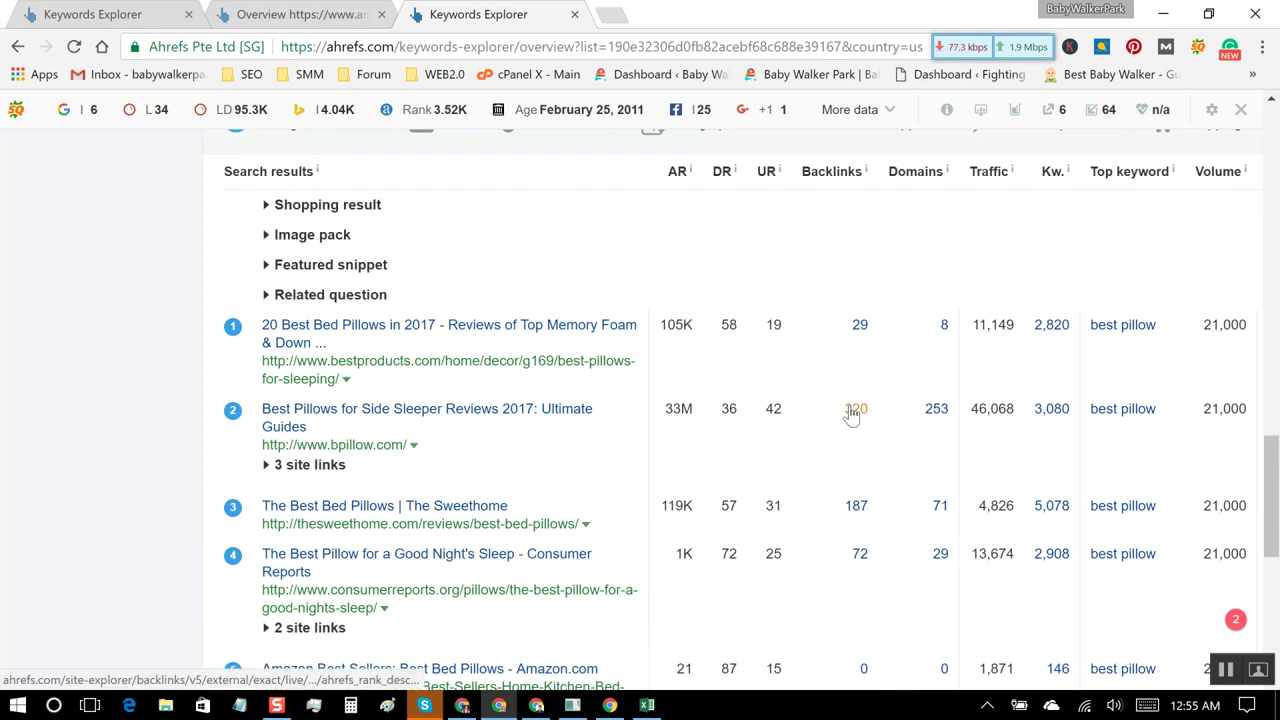
scroll(847, 510, down, 3)
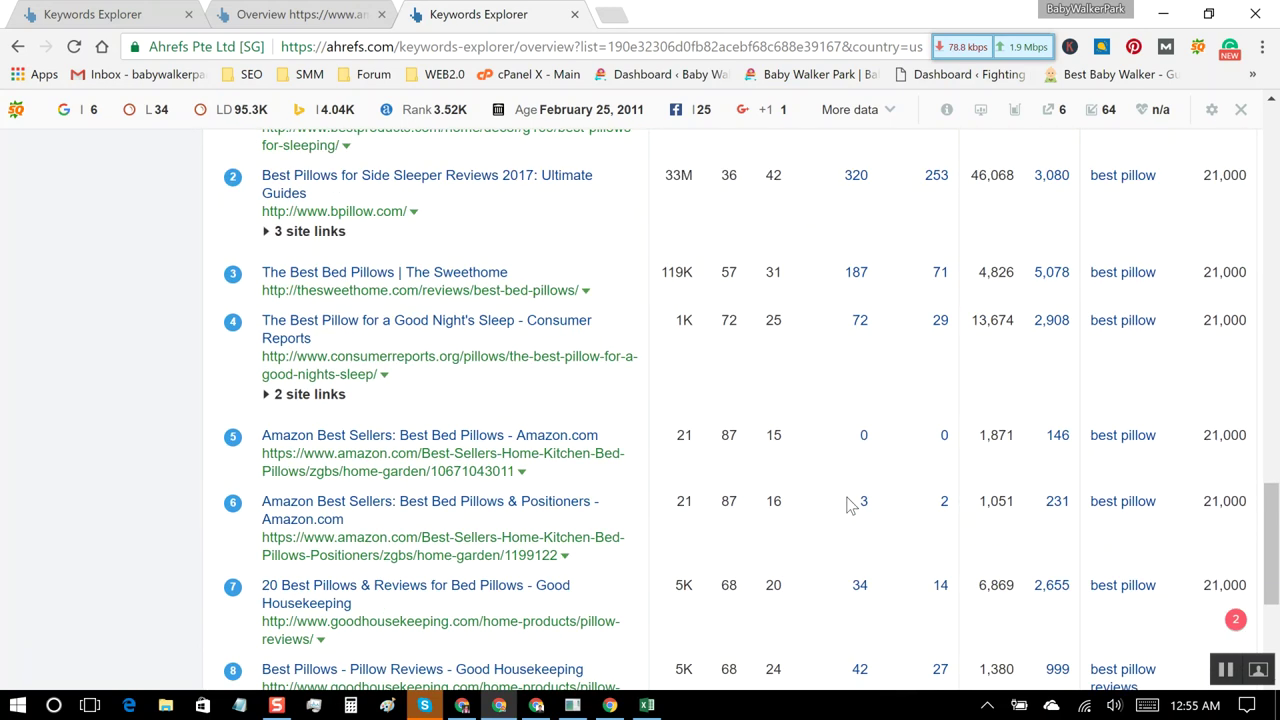
scroll(845, 503, down, 2)
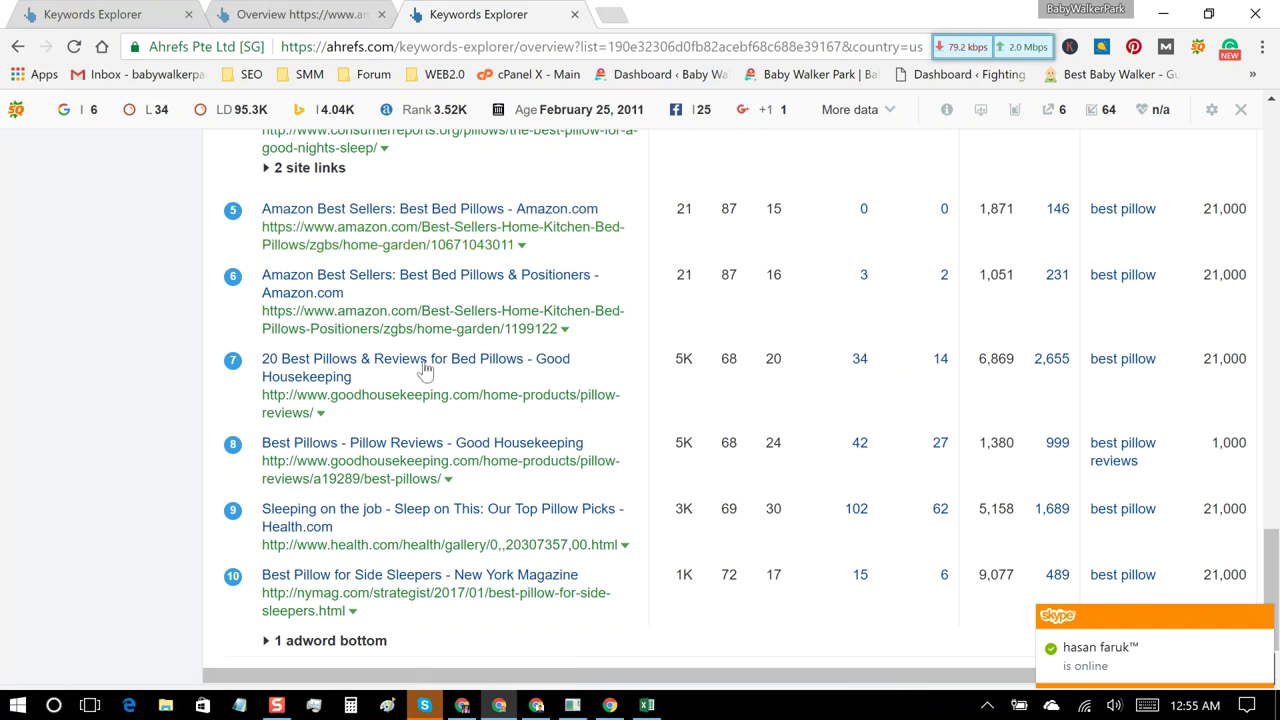
scroll(436, 556, up, 2)
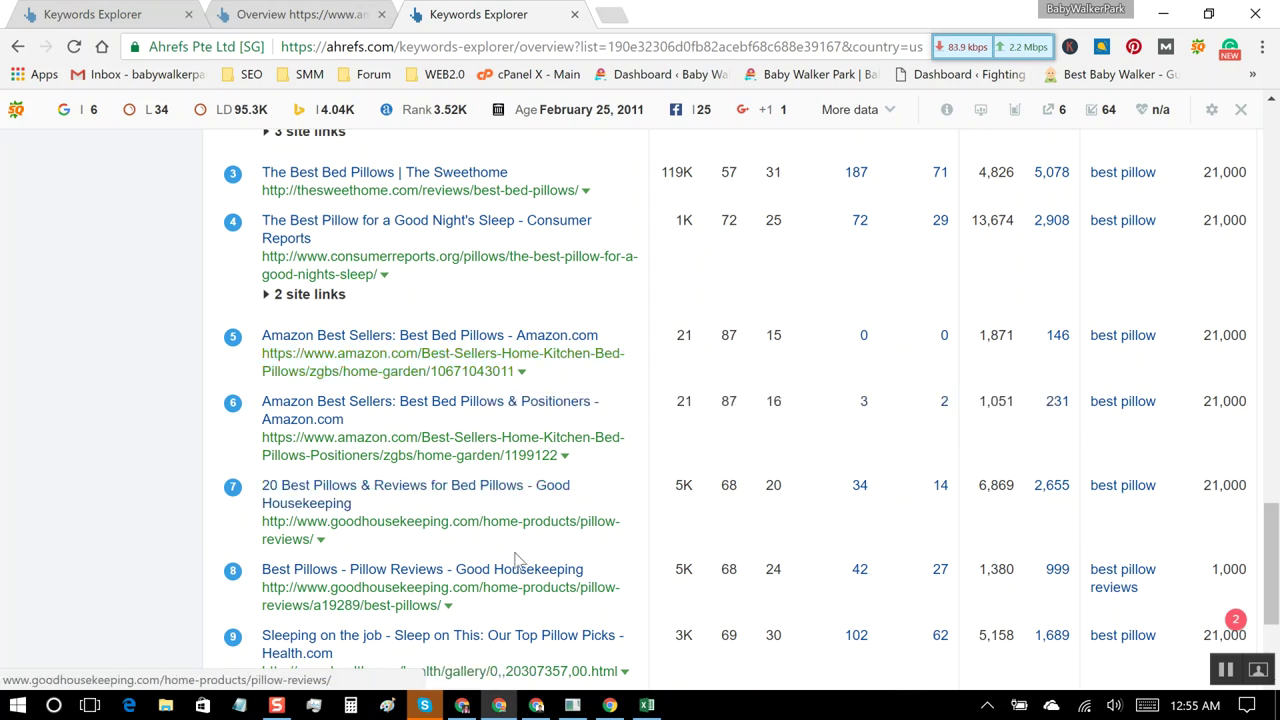
Step: Examine the referring domains and the types of sites ranking in the SERP overview to judge the keyword's competition
scroll(517, 553, up, 3)
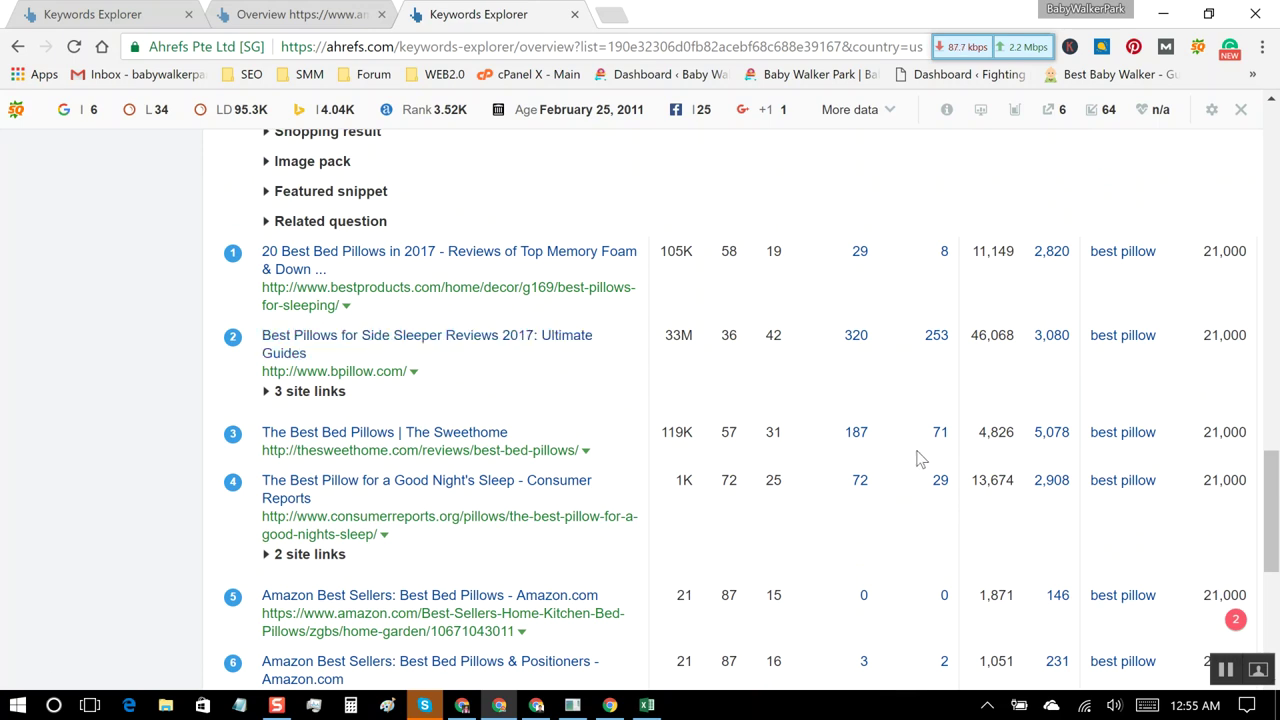
scroll(921, 458, down, 2)
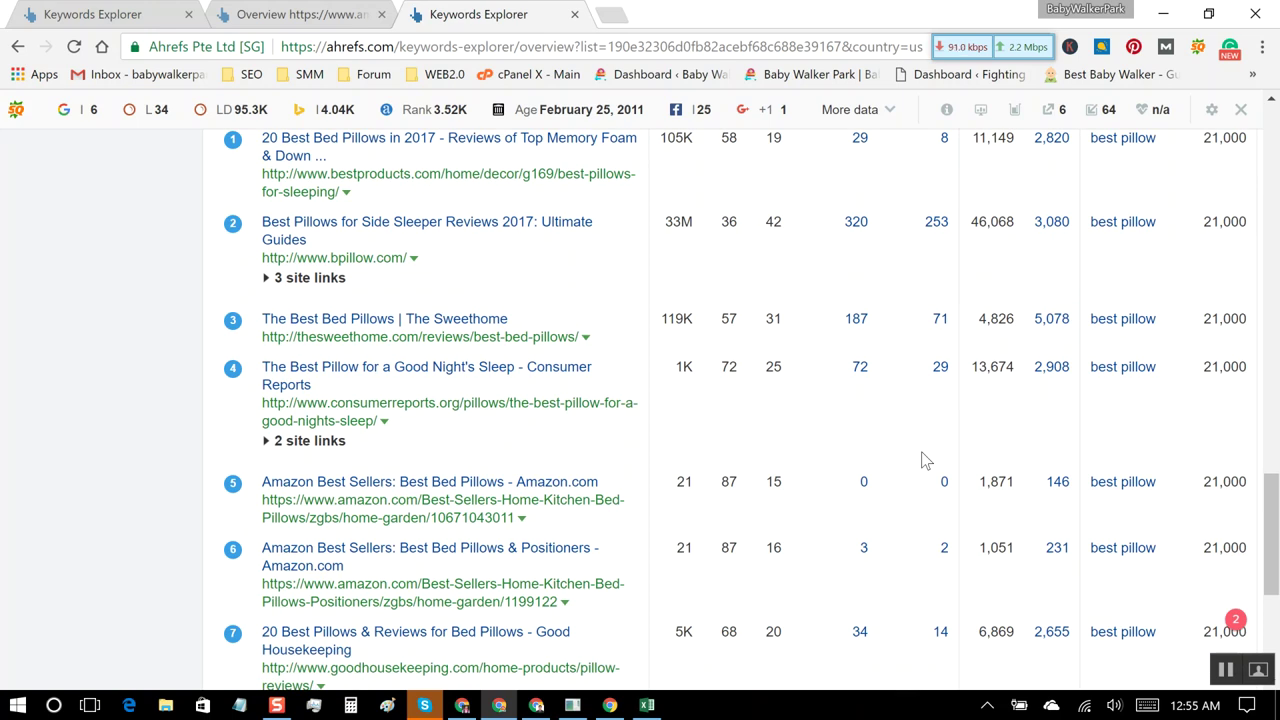
scroll(925, 460, down, 2)
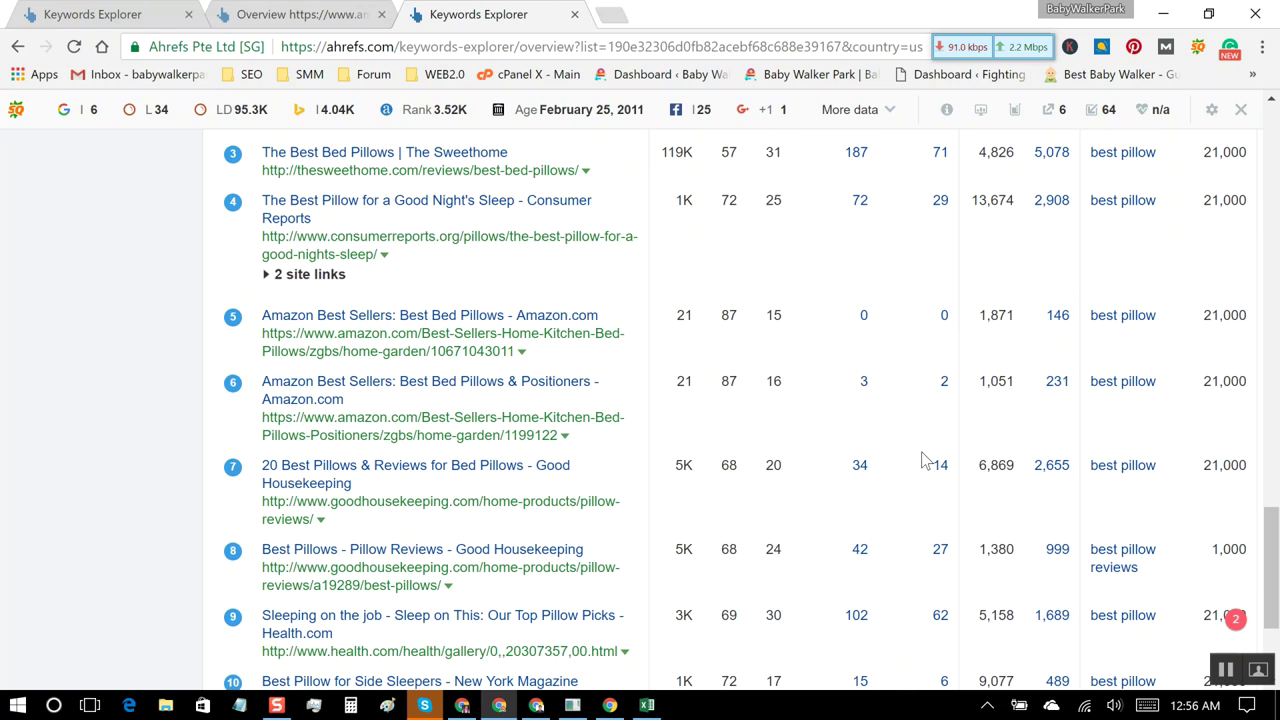
scroll(925, 460, down, 2)
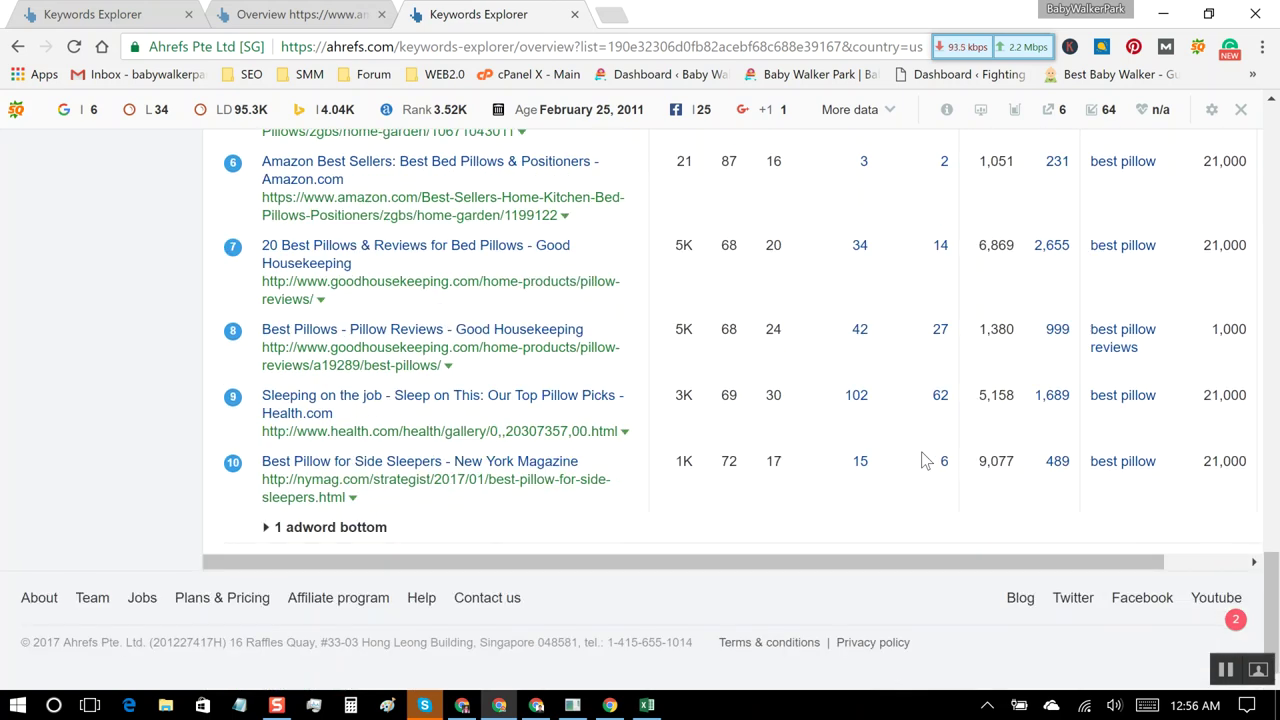
scroll(925, 460, up, 3)
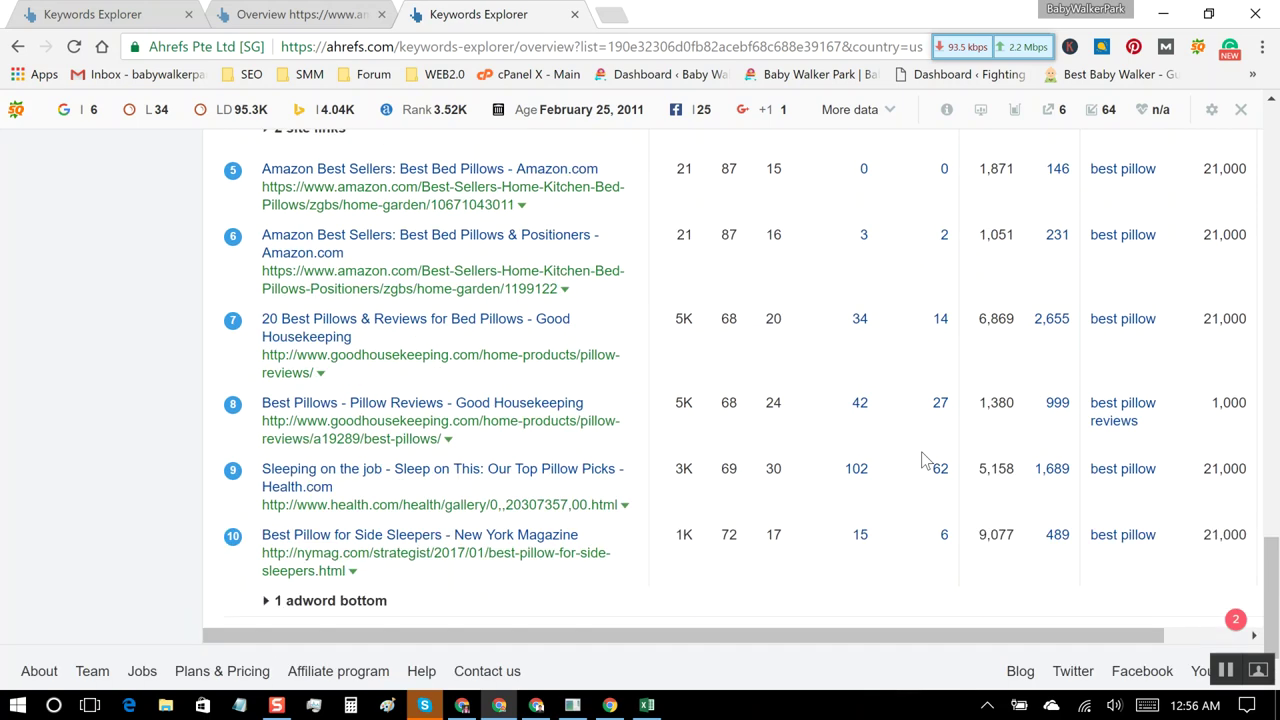
scroll(925, 460, up, 5)
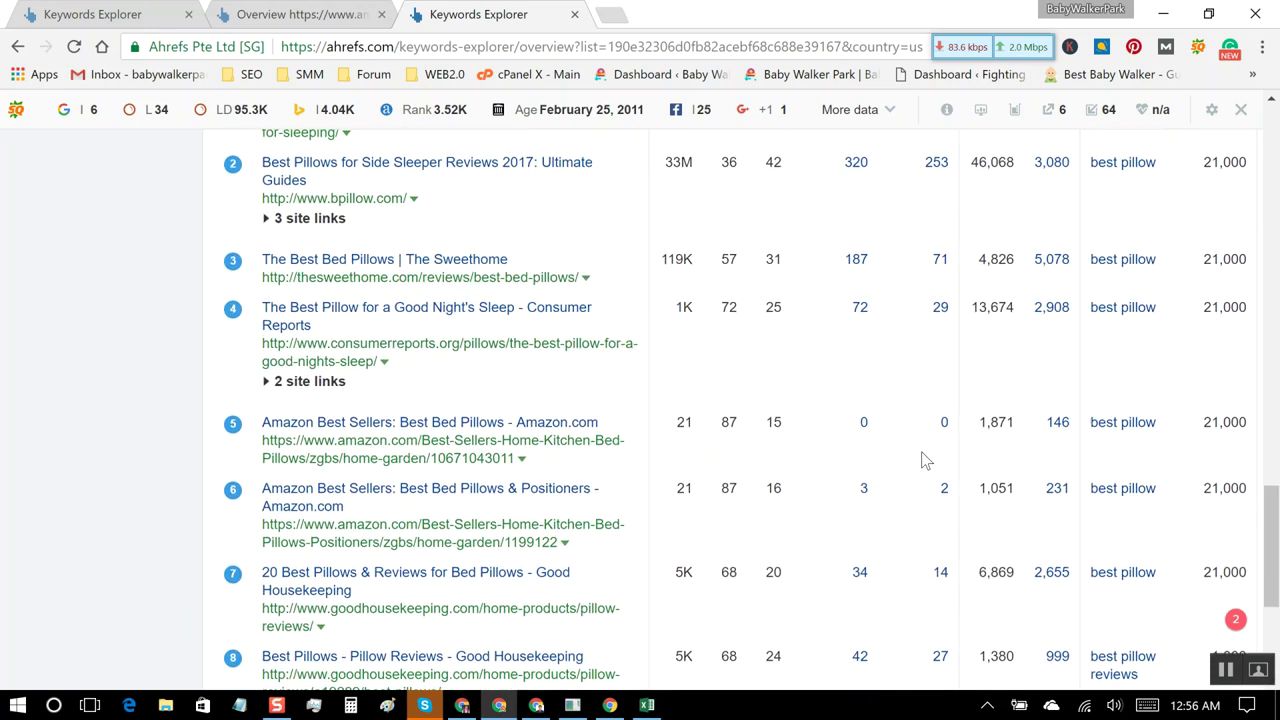
scroll(925, 460, up, 3)
scroll(925, 460, down, 5)
scroll(925, 460, down, 3)
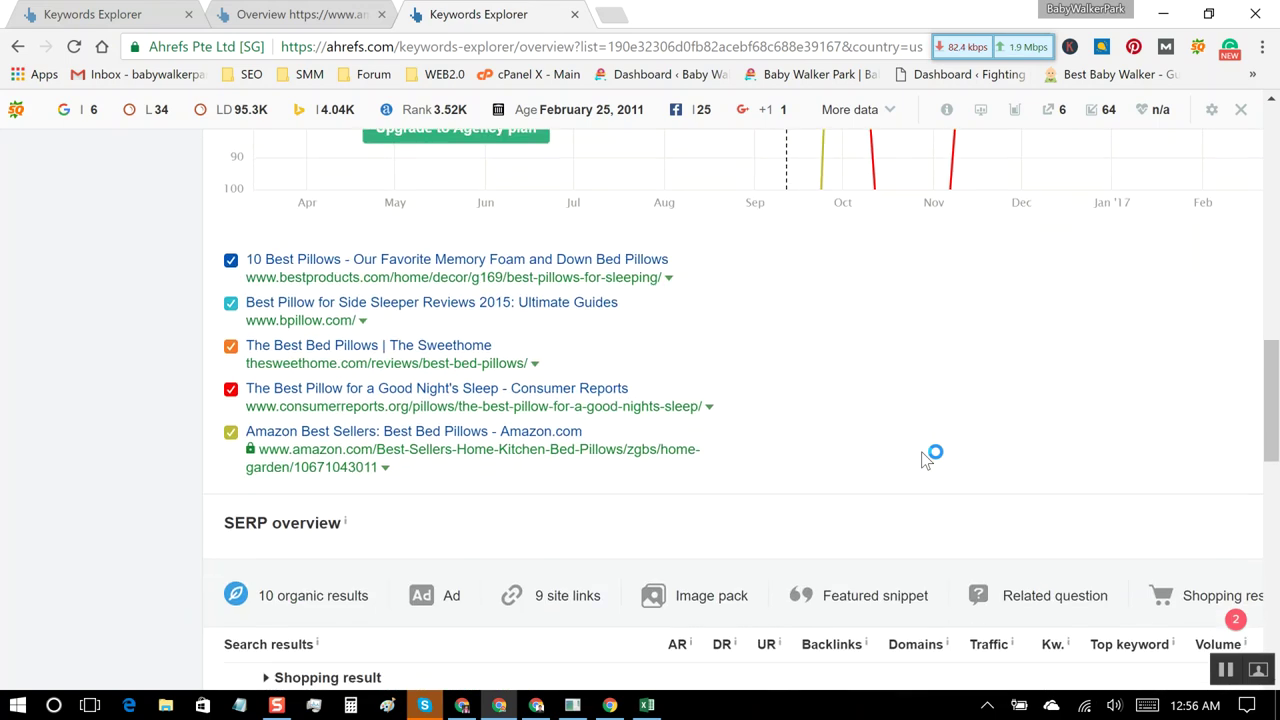
scroll(925, 460, down, 2)
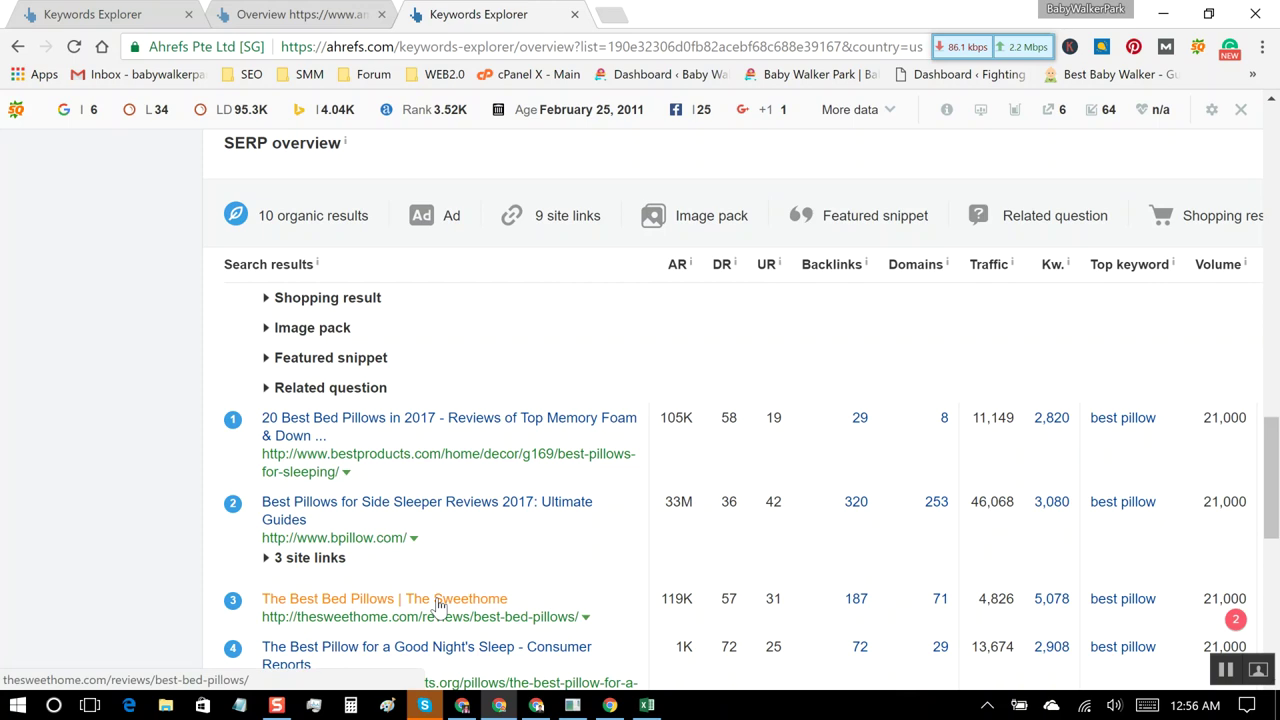
scroll(437, 605, down, 2)
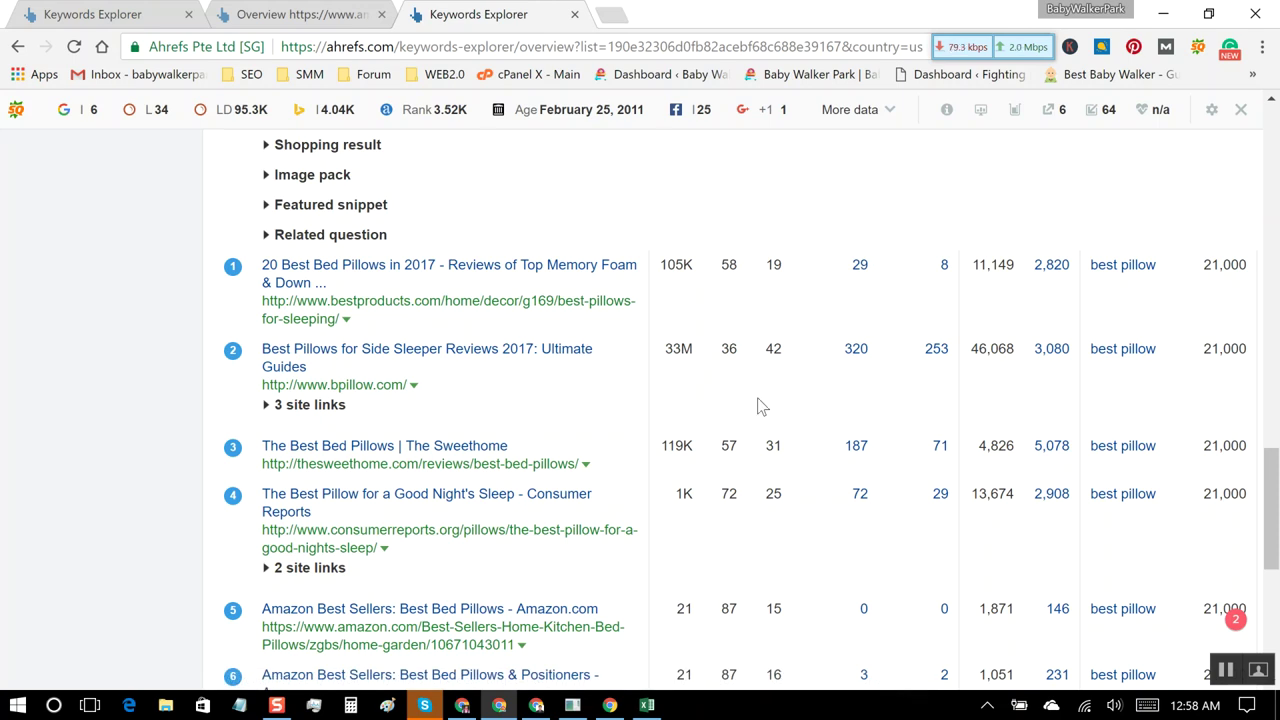
scroll(754, 400, up, 2)
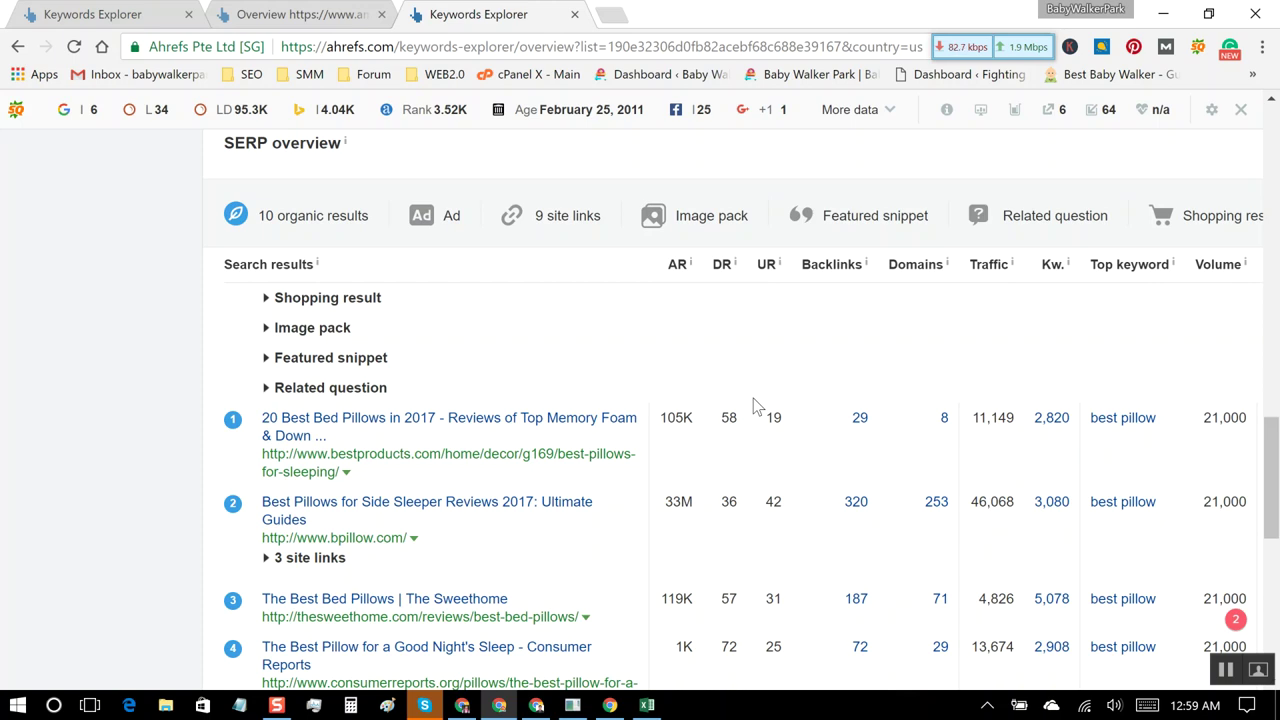
scroll(753, 398, down, 2)
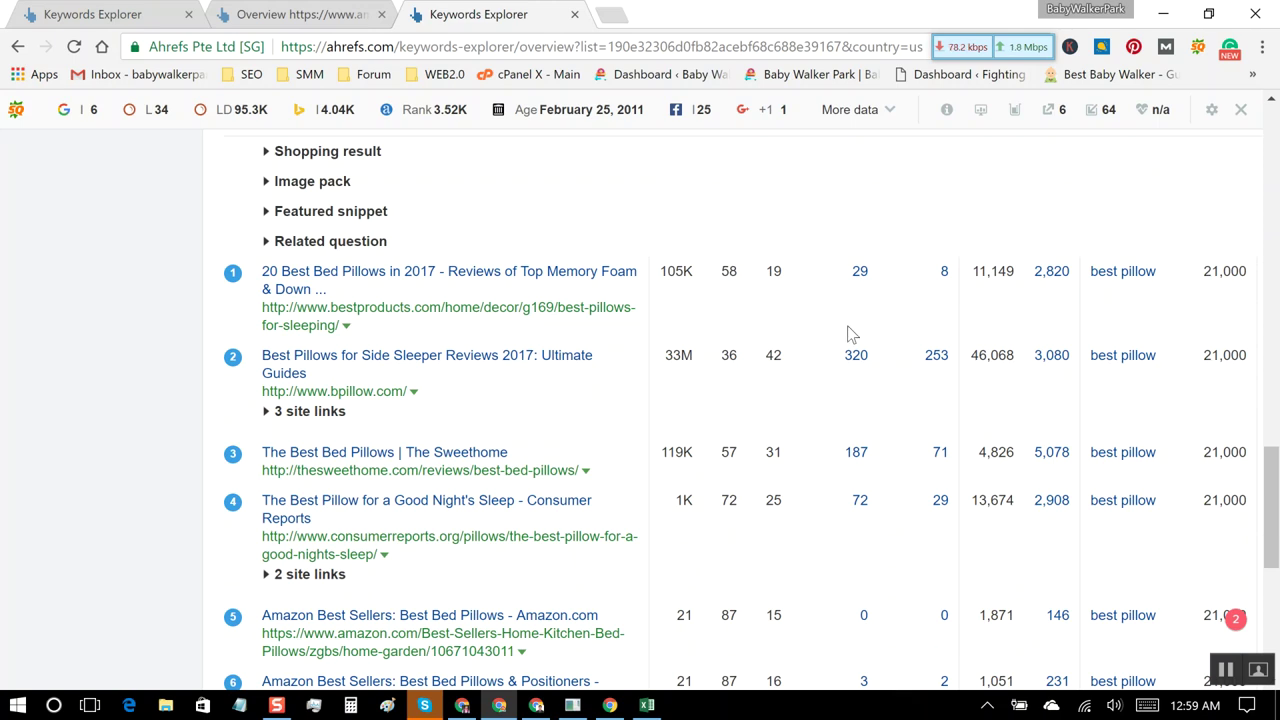
scroll(847, 333, down, 3)
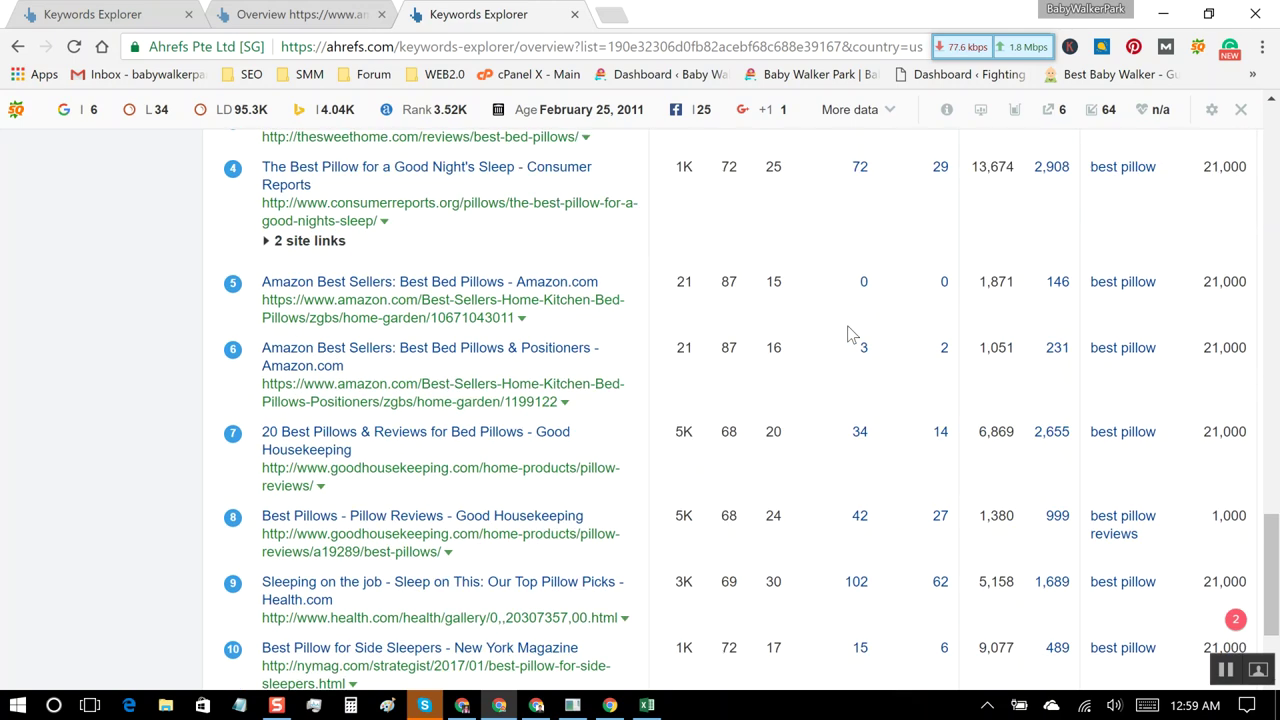
scroll(847, 333, up, 6)
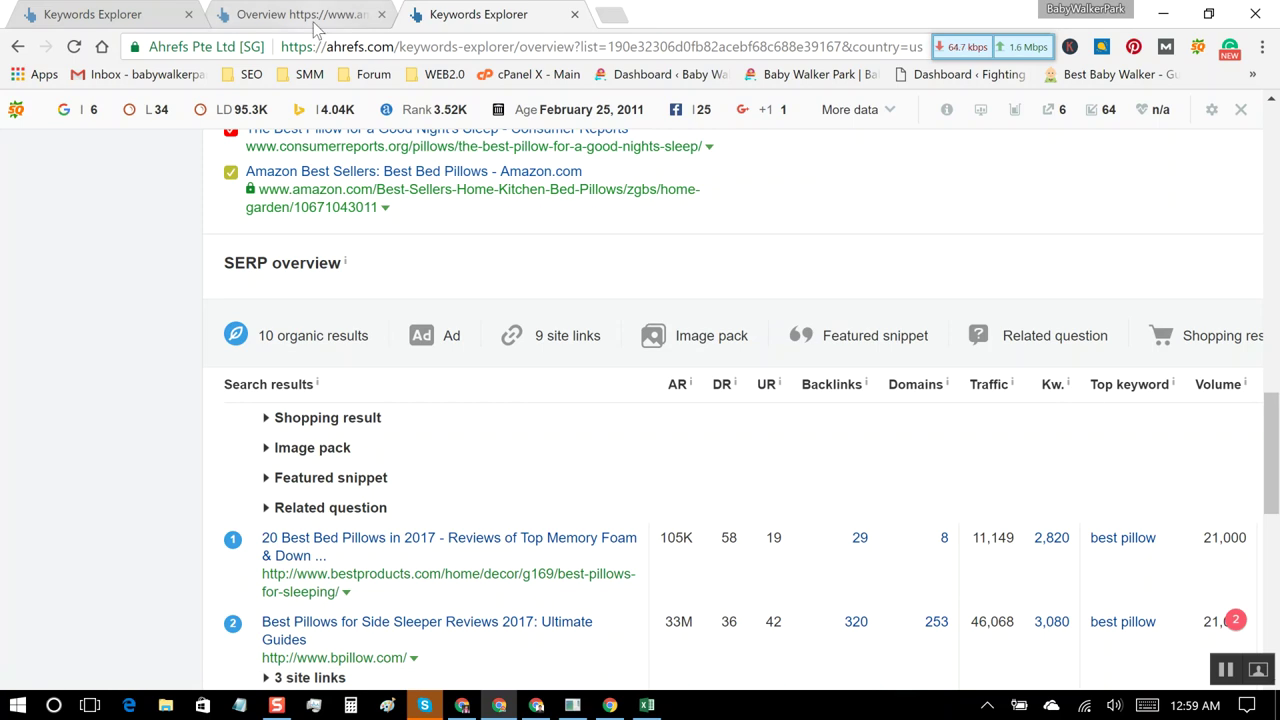
Step: Switch to the Chrome window with the Amazon category pages, open Mattress Toppers and select its page title
click(465, 706)
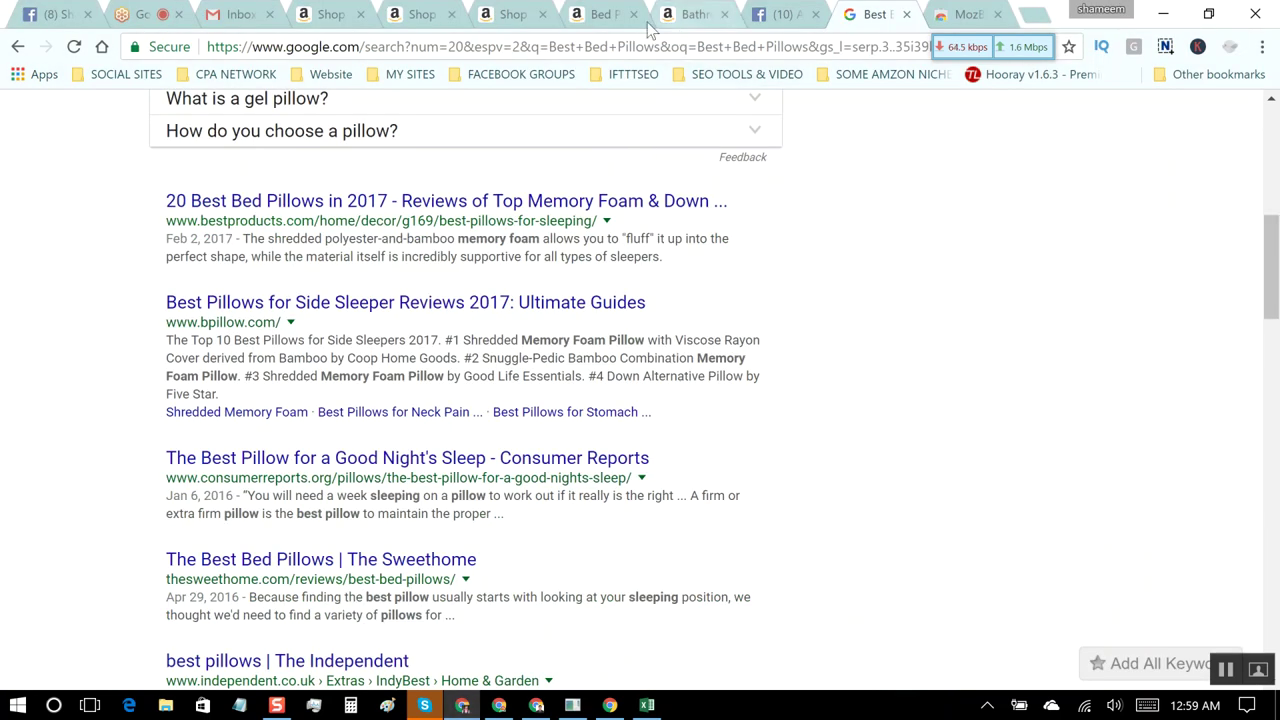
click(607, 22)
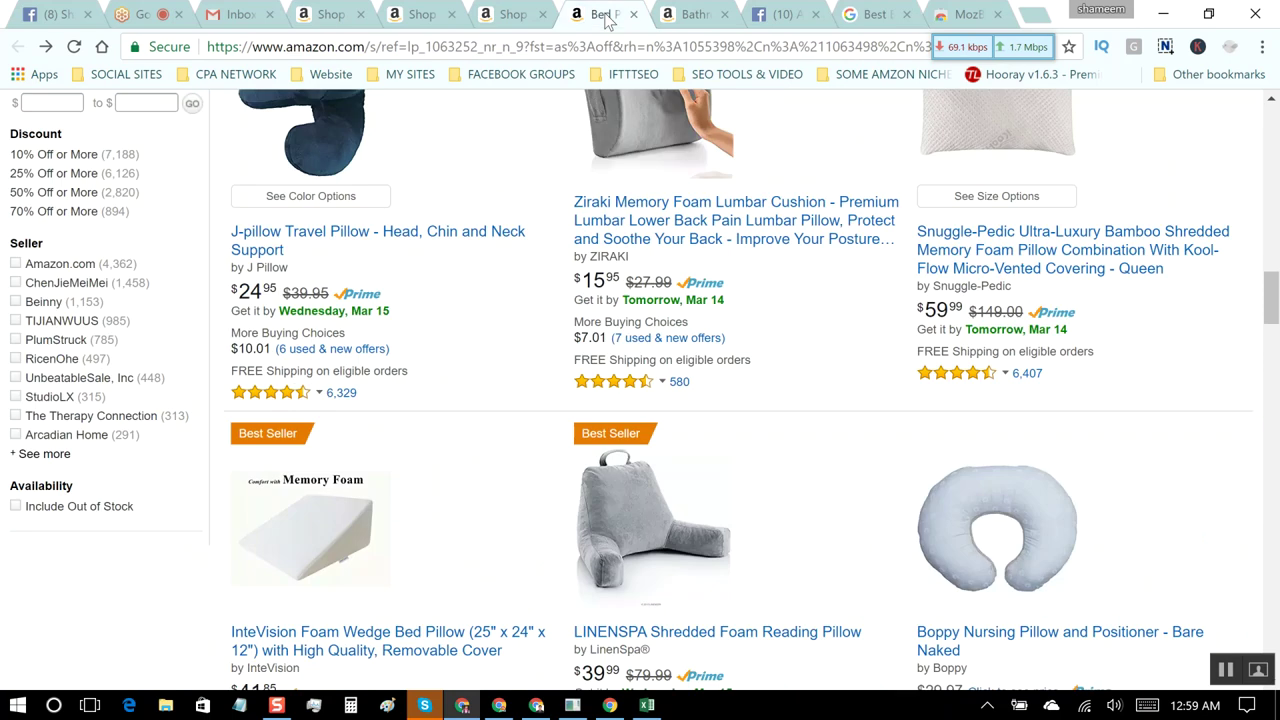
click(510, 16)
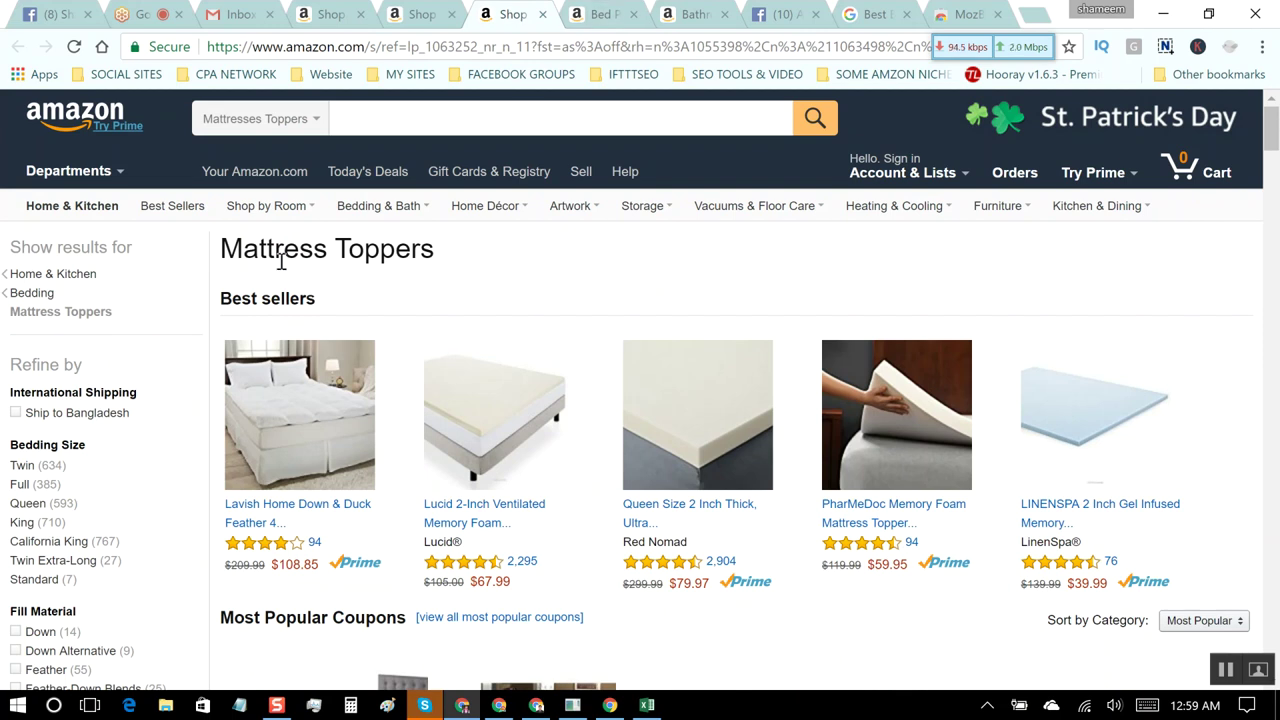
drag(223, 246, 455, 242)
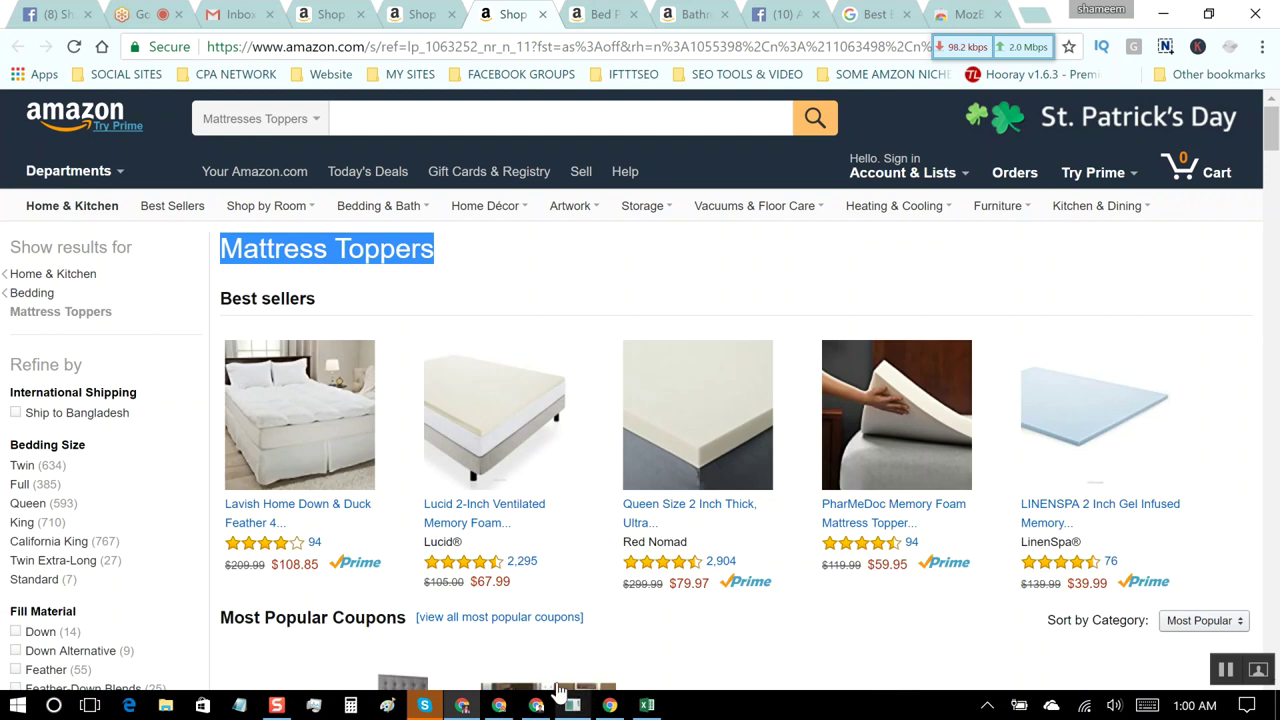
Step: Switch to the Ahrefs window and open an empty Keywords Explorer in a new tab, ready for keyword entry
click(498, 707)
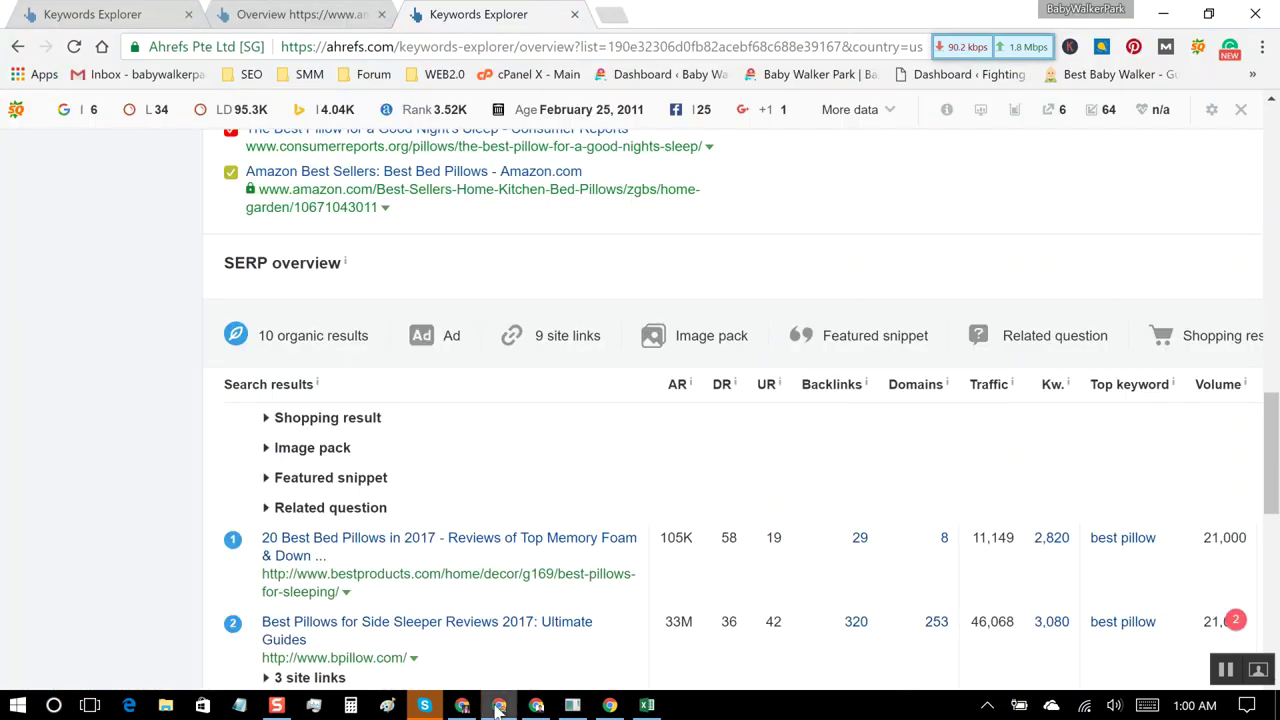
scroll(550, 175, up, 15)
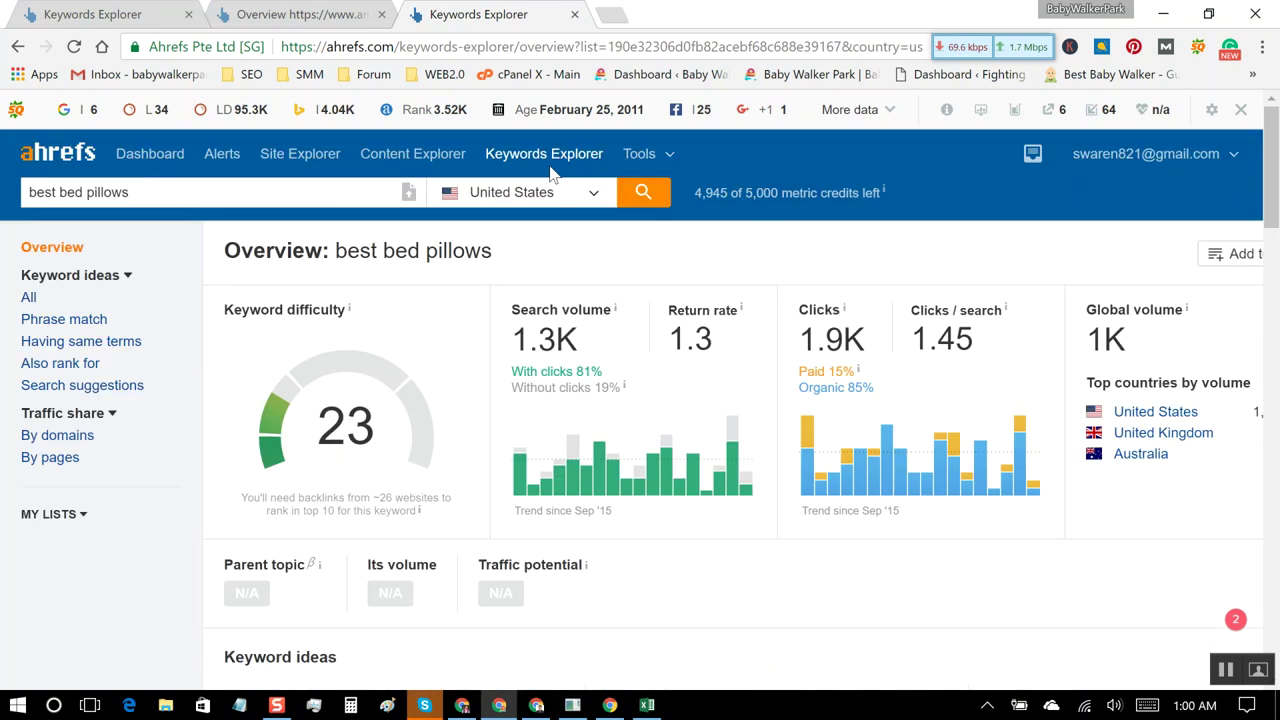
middle_click(530, 160)
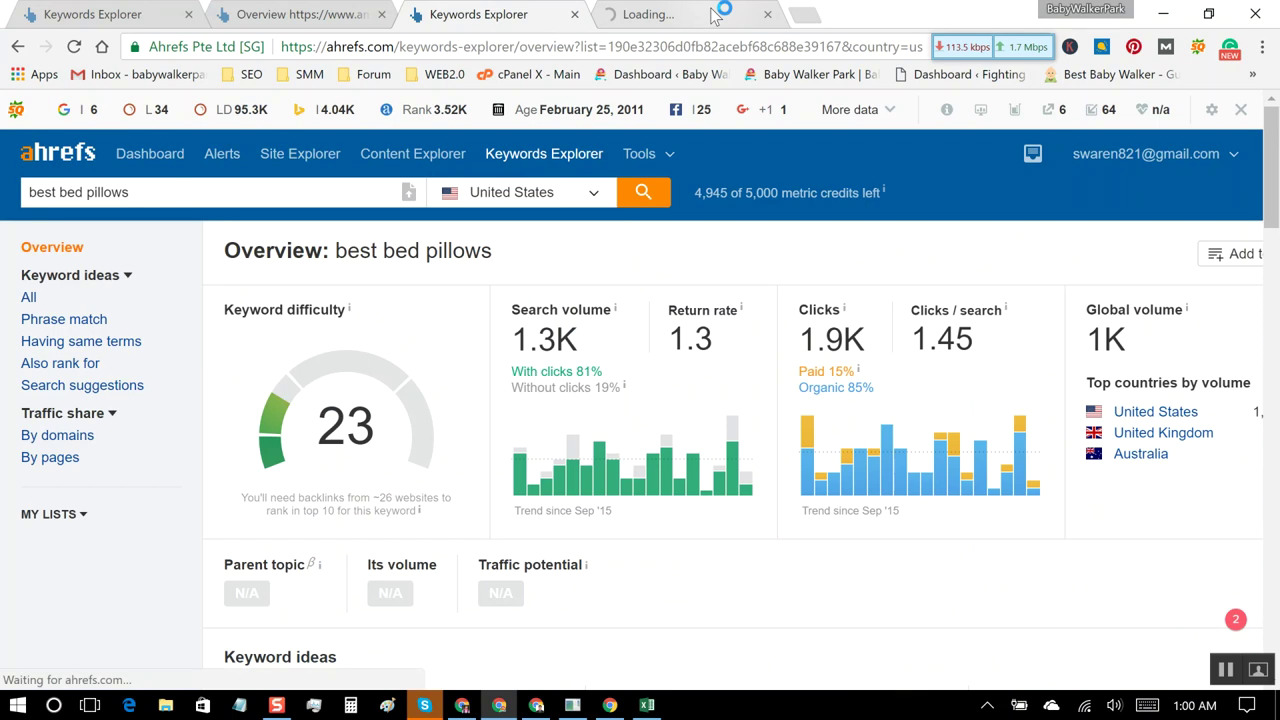
click(713, 14)
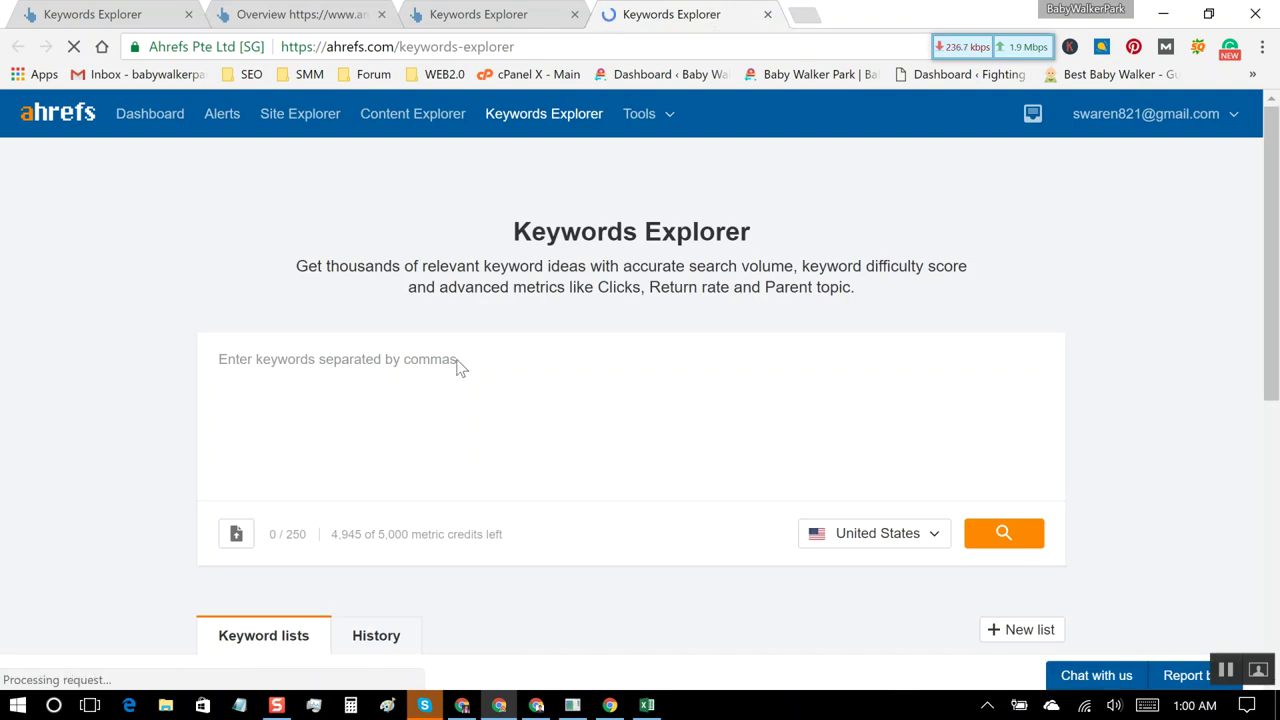
click(402, 358)
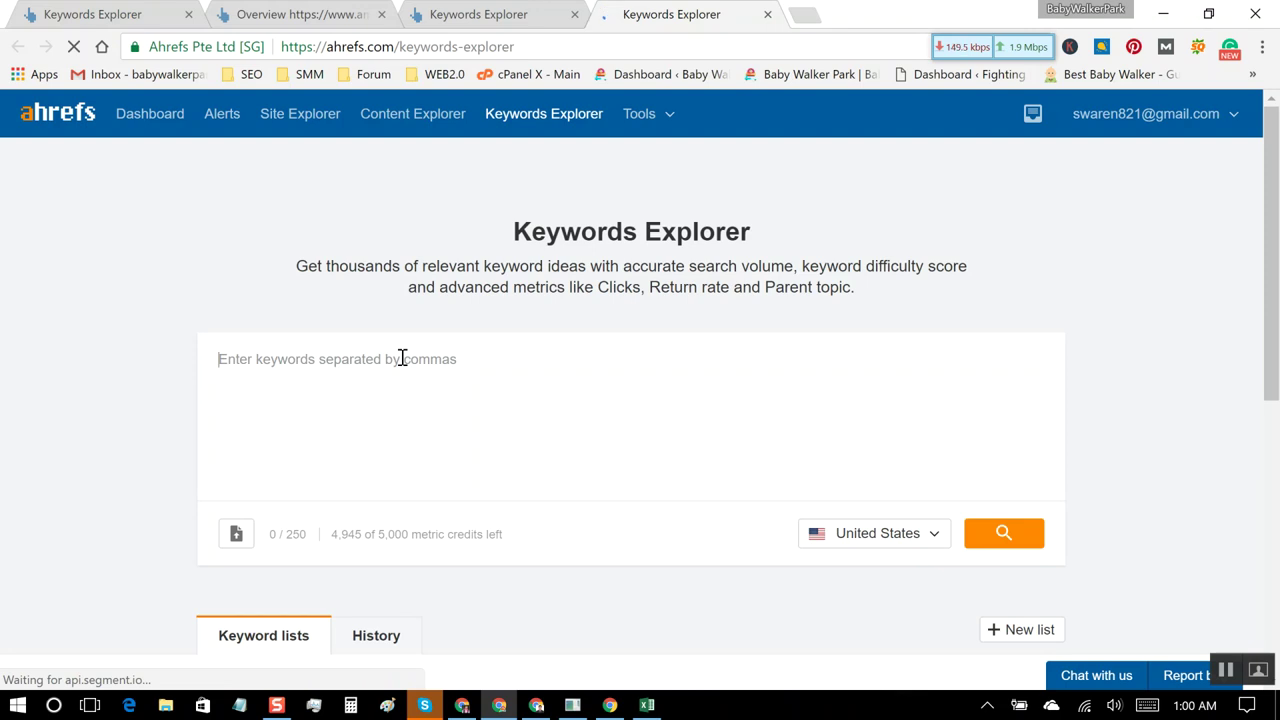
Step: Enter the keyword "Best Mattress Toppers" without duplicated text and run the lookup for the United States
text(Mattress ToppersMattress Toppers)
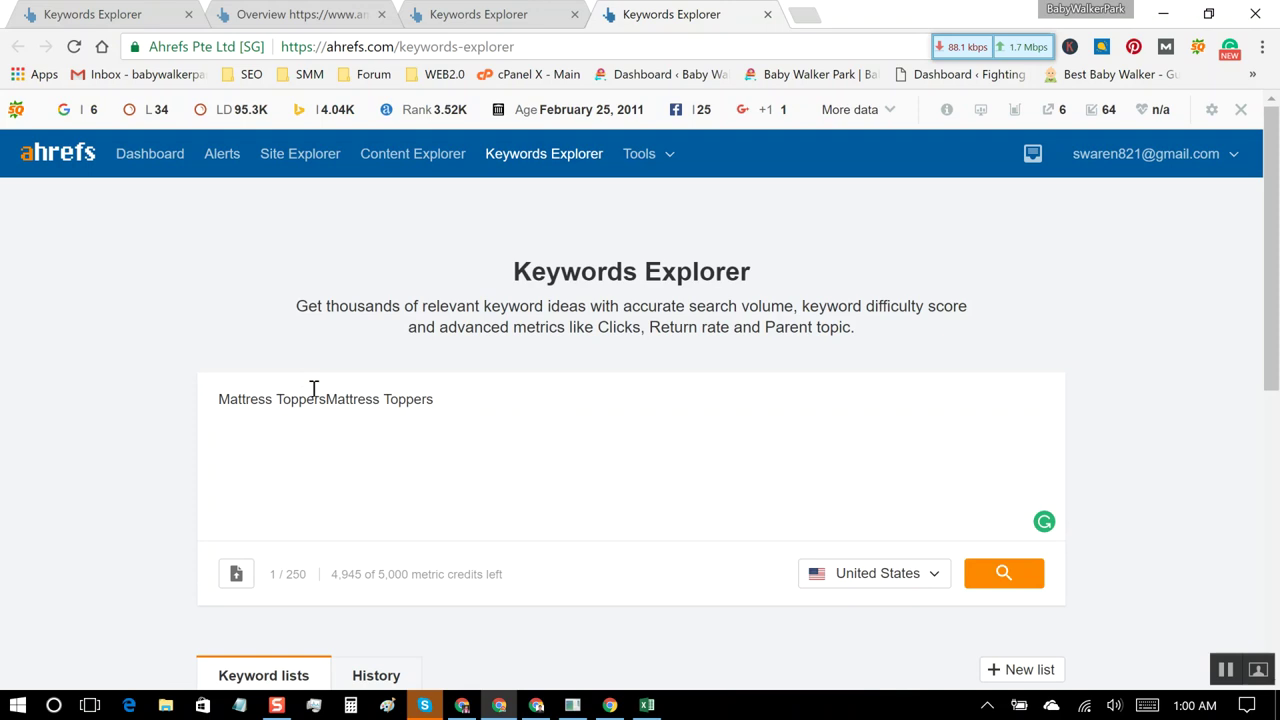
drag(326, 398, 483, 429)
key(BackSpace)
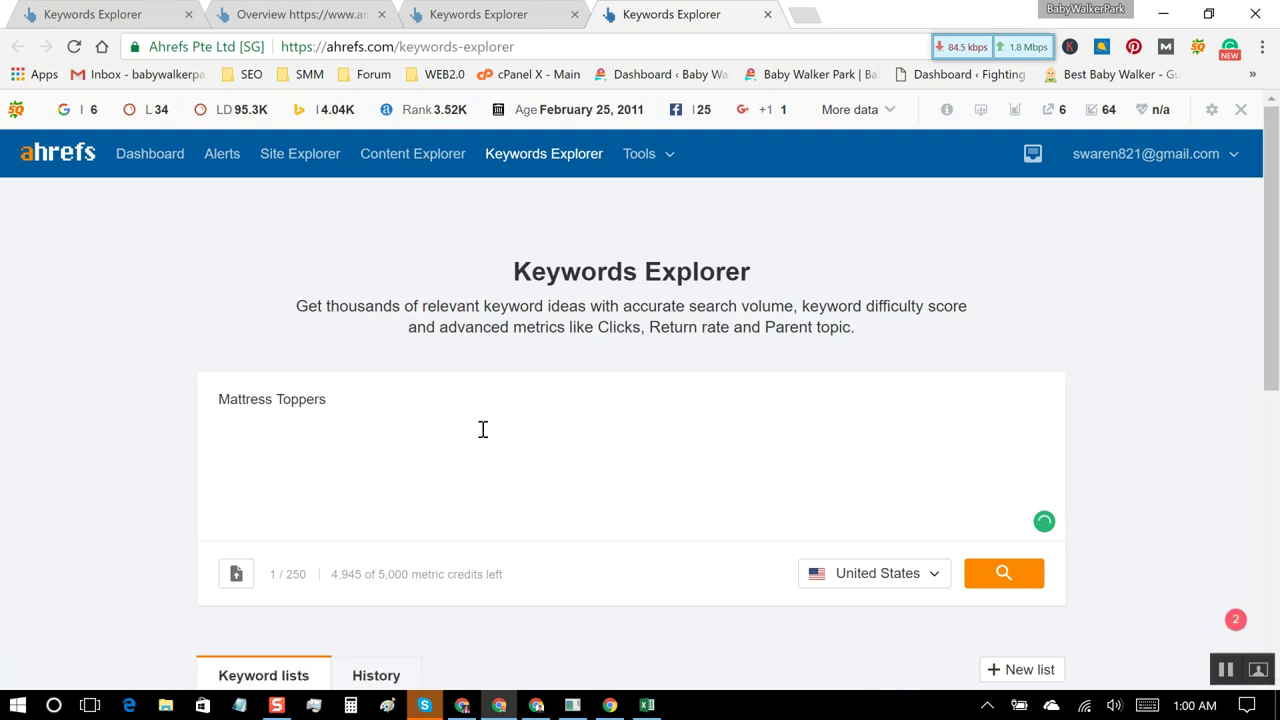
key(Home)
text(best)
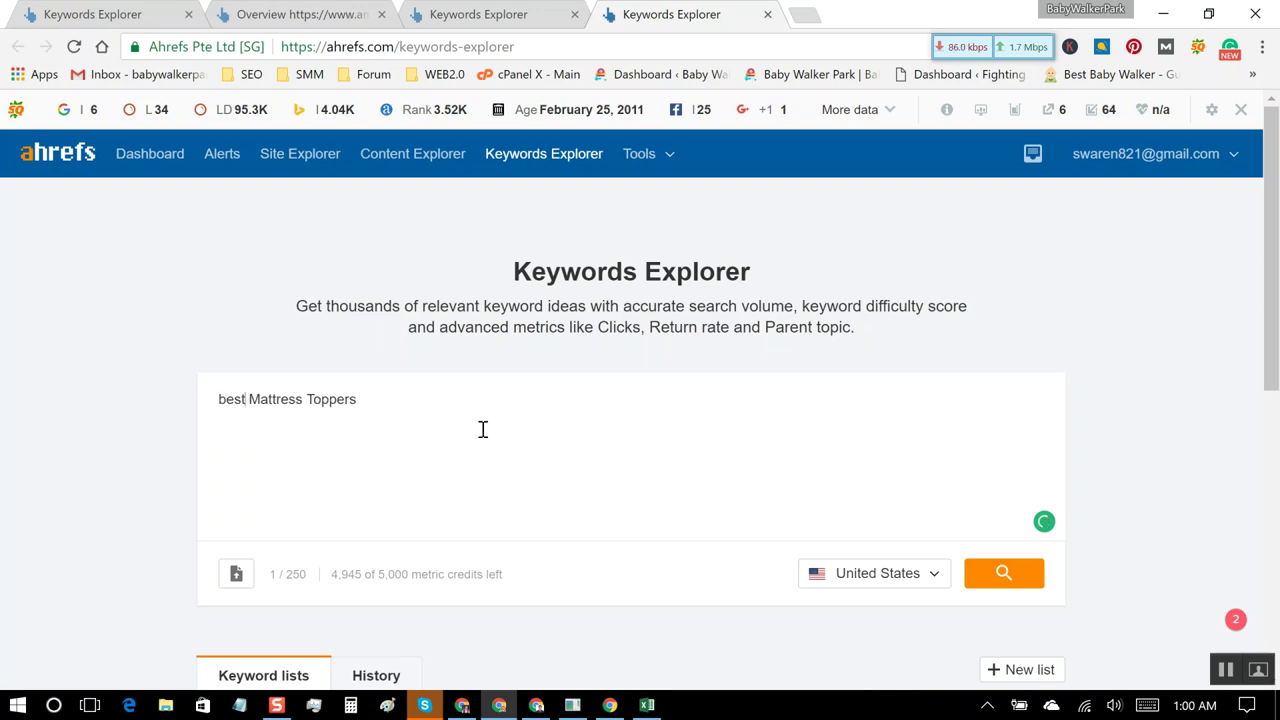
key(Delete)
text(B)
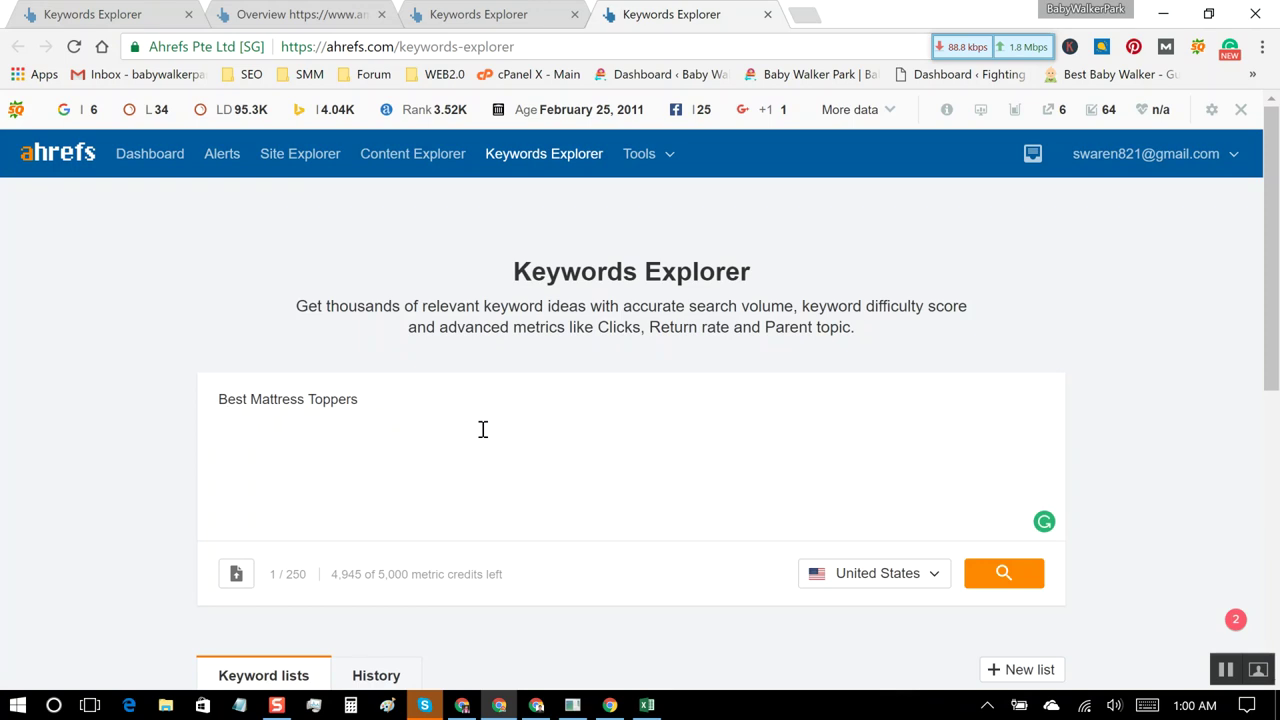
click(1025, 590)
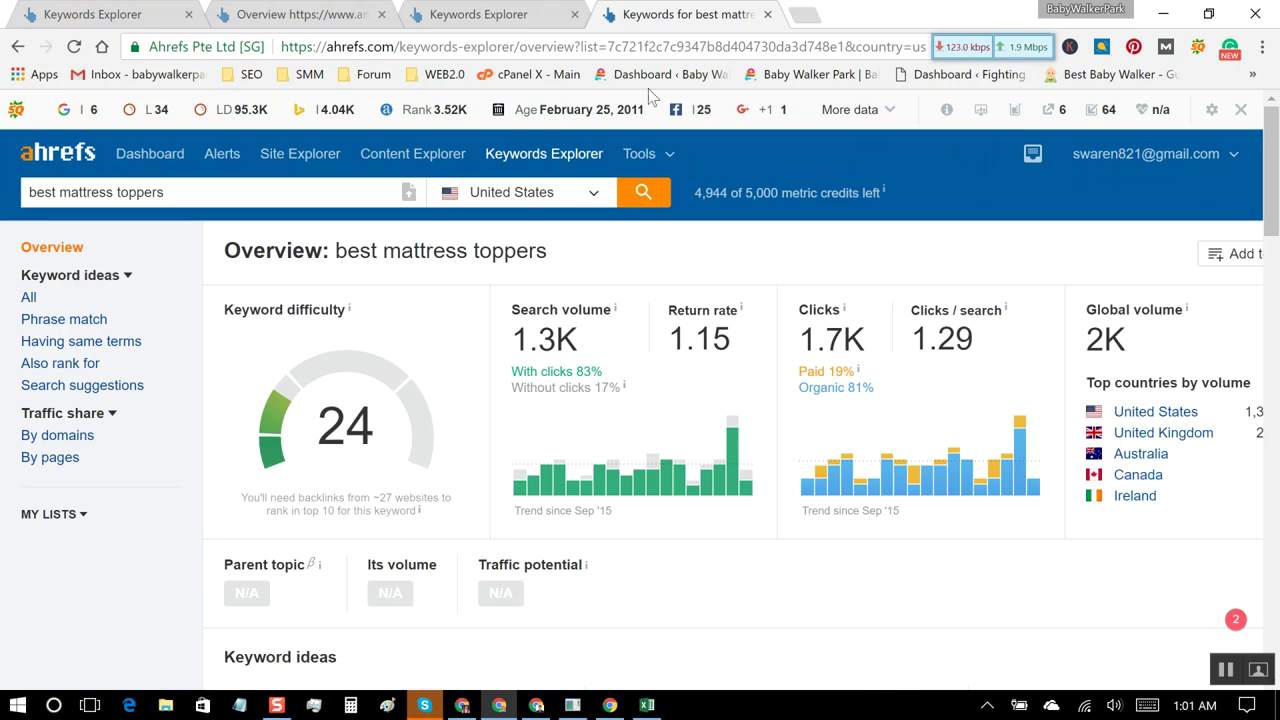
Step: Switch to the Amazon window, open the Bath category page and copy the subcategory name "Bath Rugs"
click(464, 705)
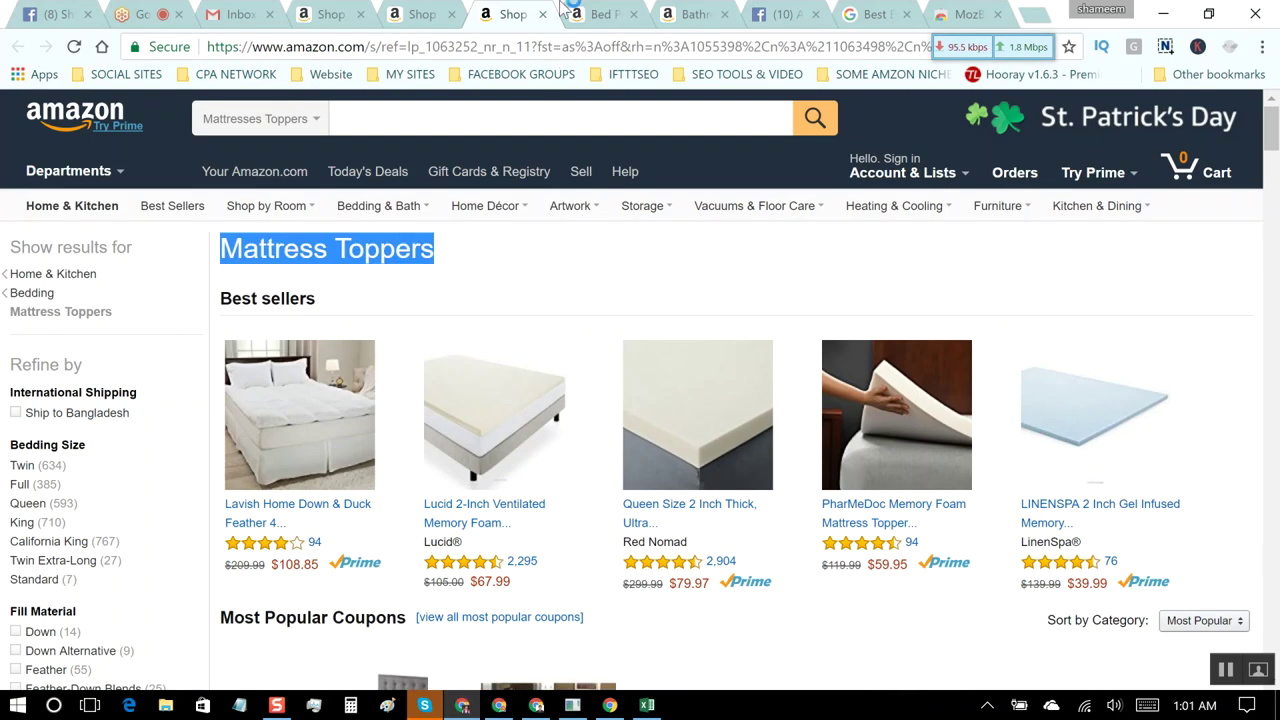
click(709, 19)
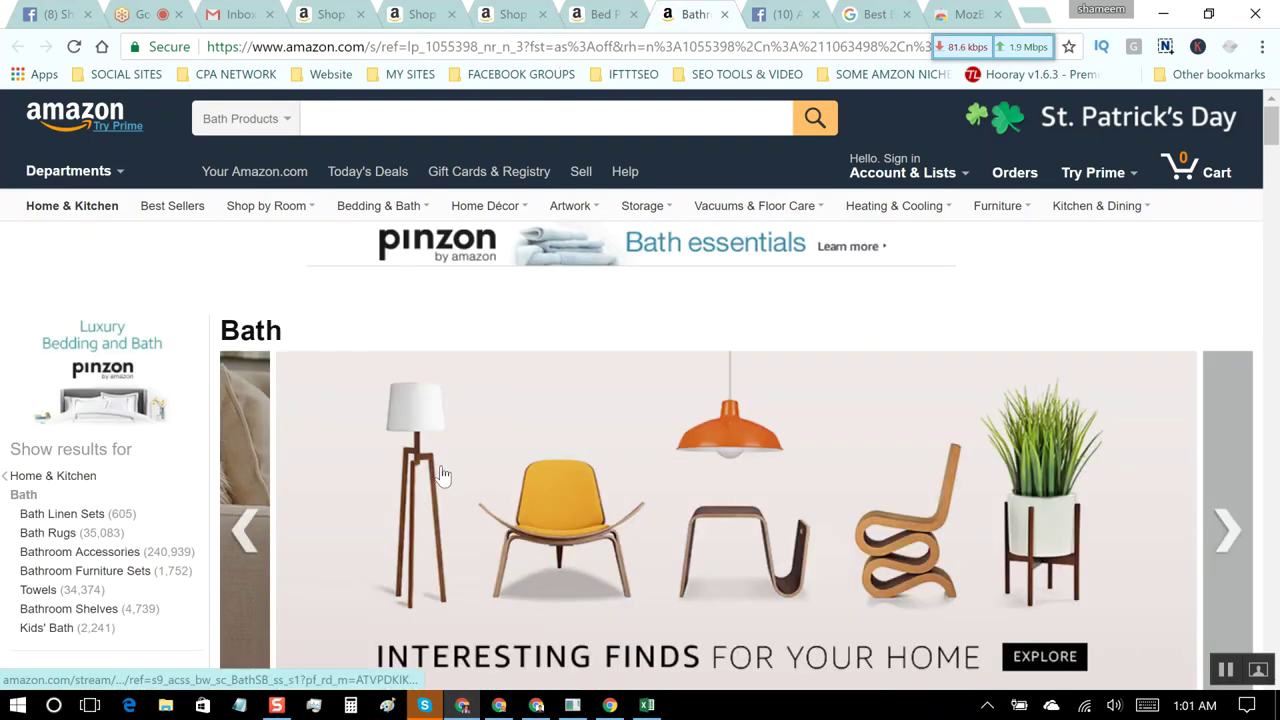
scroll(443, 473, down, 3)
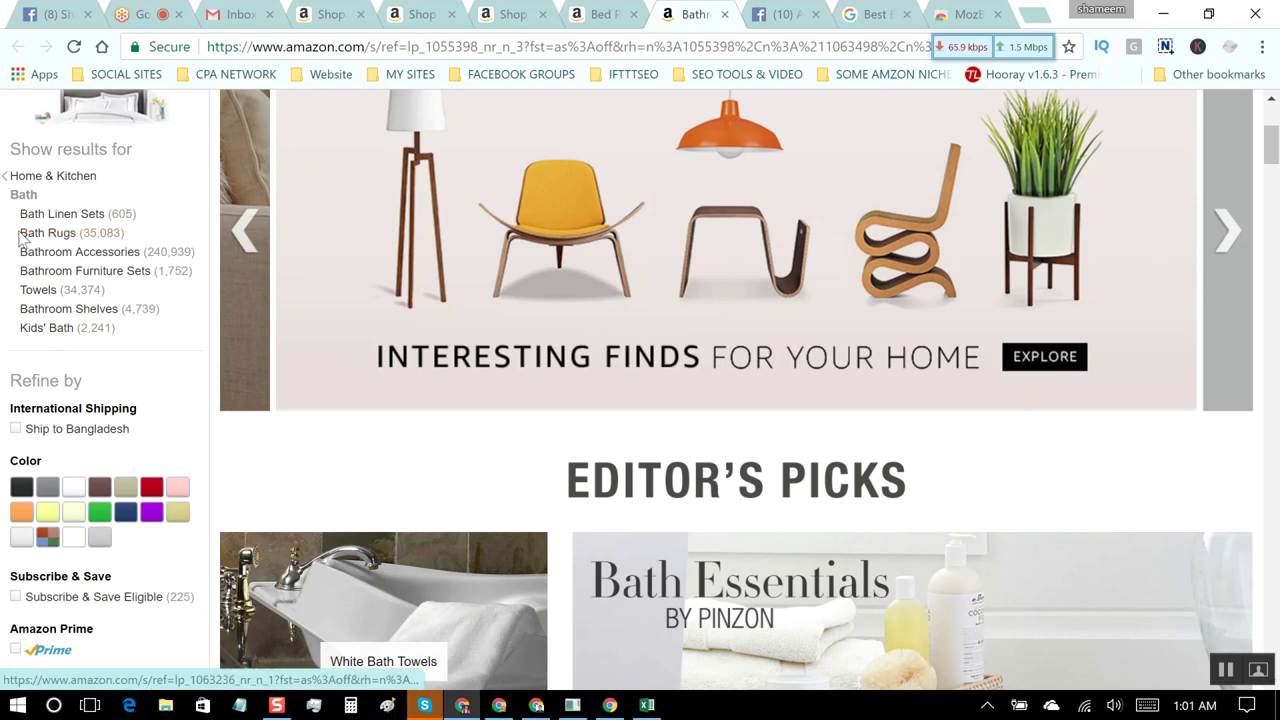
drag(19, 232, 75, 230)
key(ctrl+c)
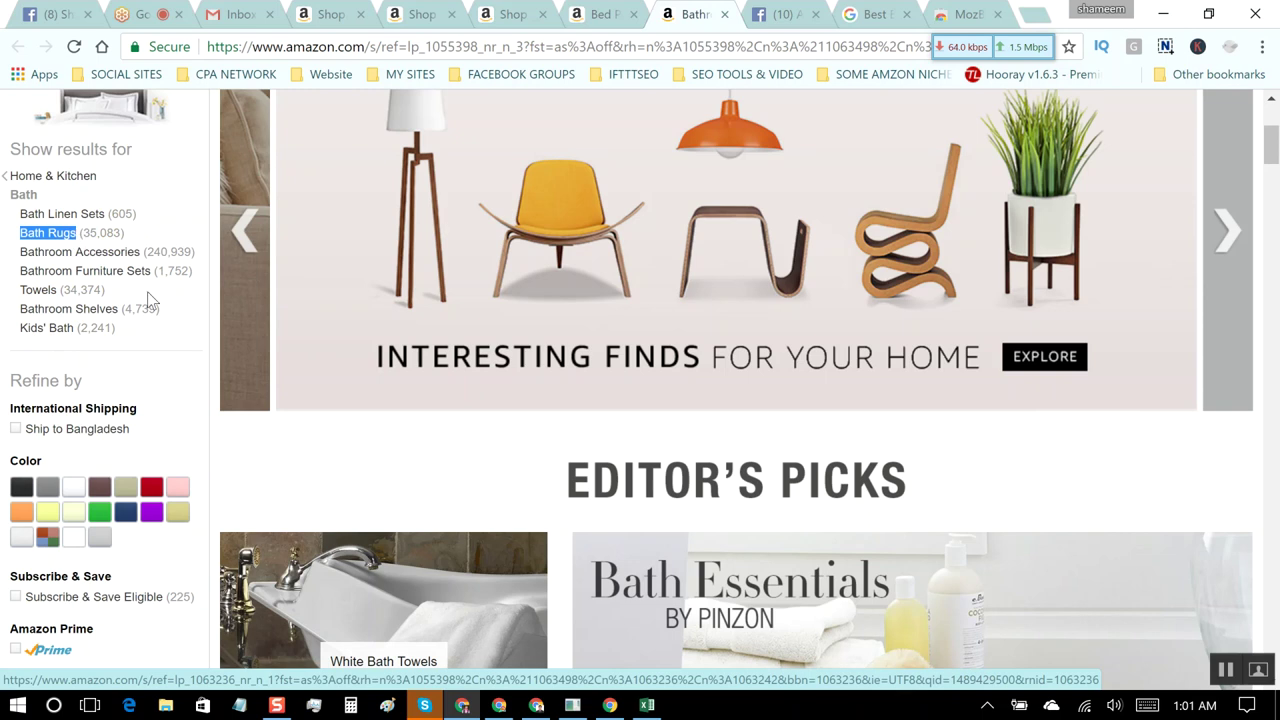
Step: Return to the Ahrefs window and open another blank Keywords Explorer in a new tab, ready for a keyword
click(498, 706)
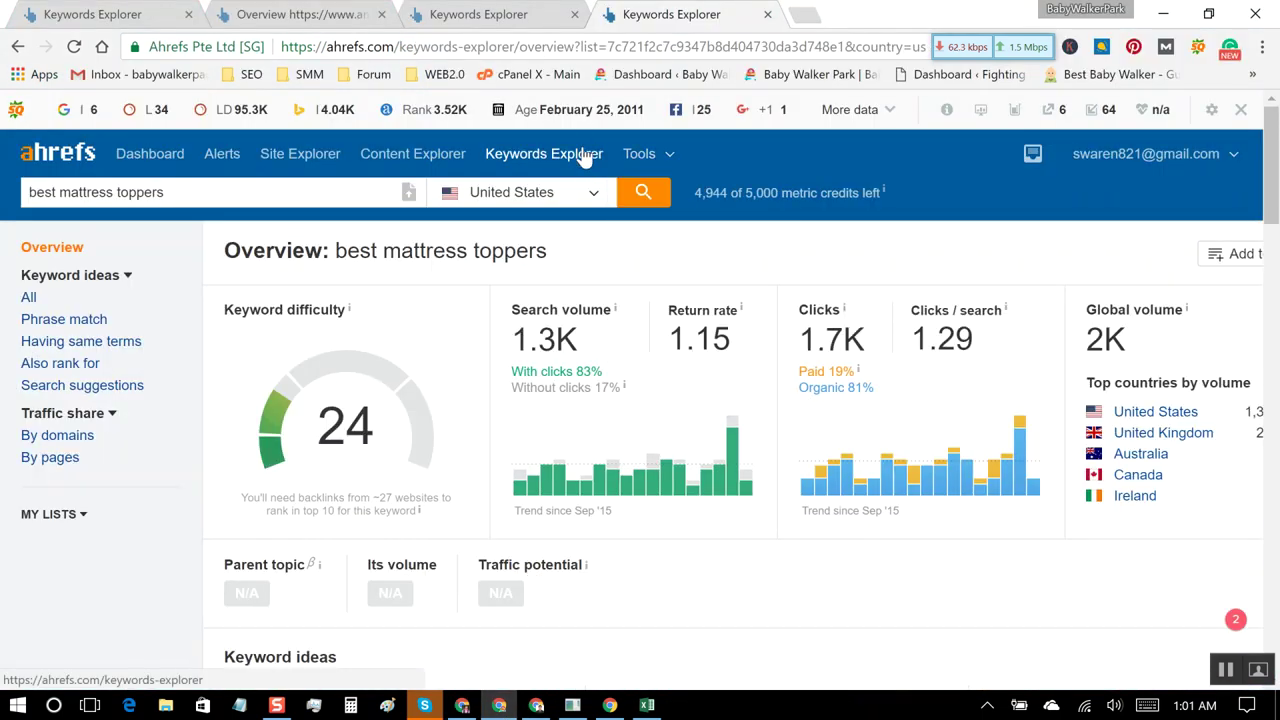
middle_click(583, 160)
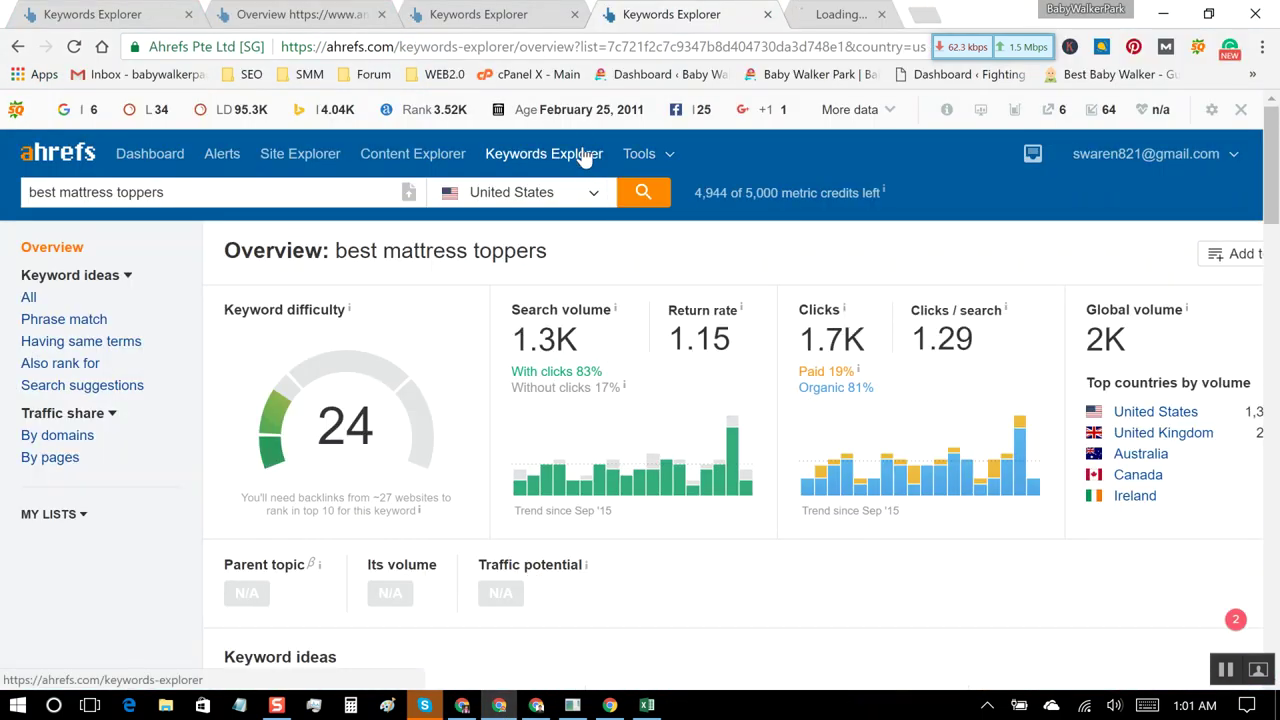
click(885, 17)
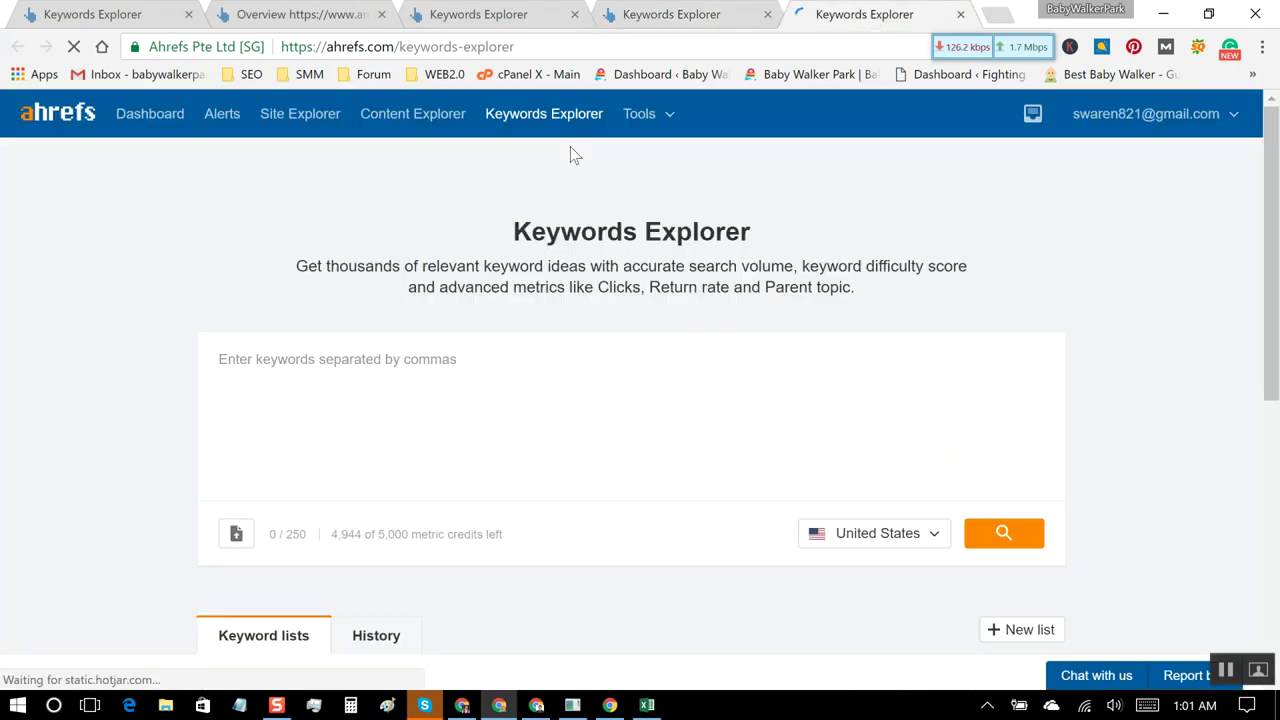
click(401, 355)
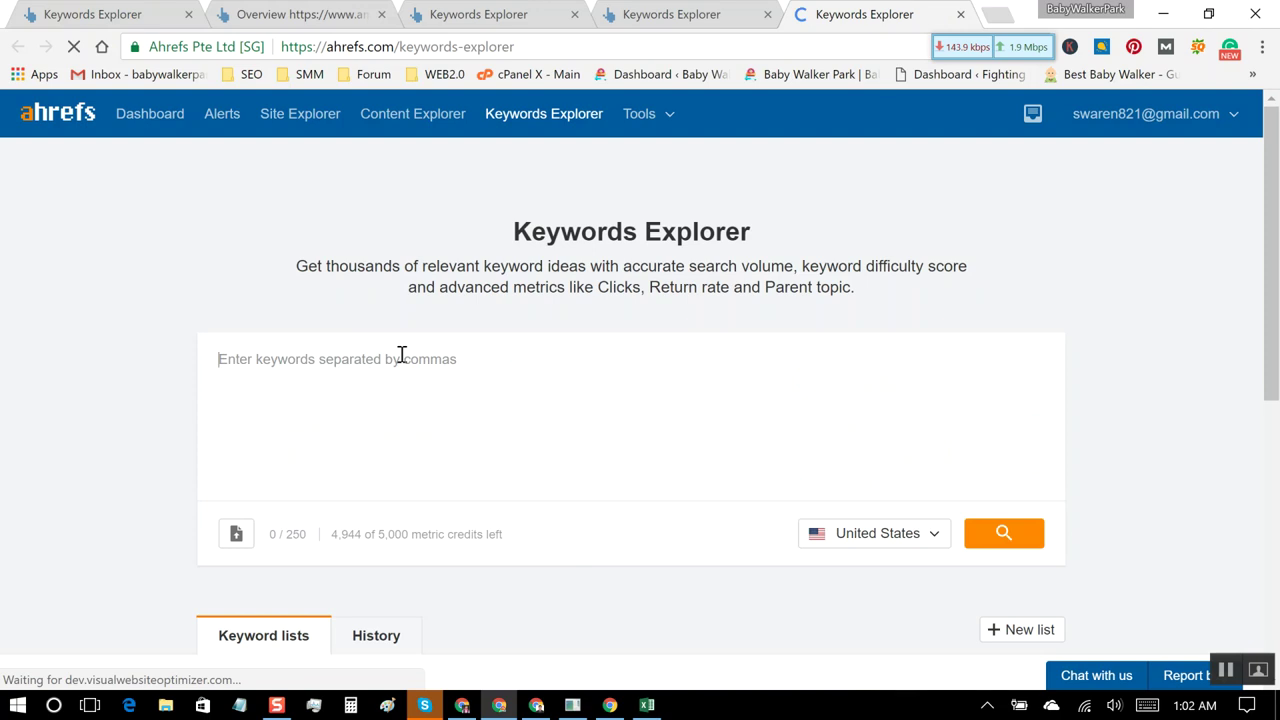
Step: Paste the copied subcategory, extend it to "Best Bath Rugs", run the United States lookup and review its overview
right_click(401, 355)
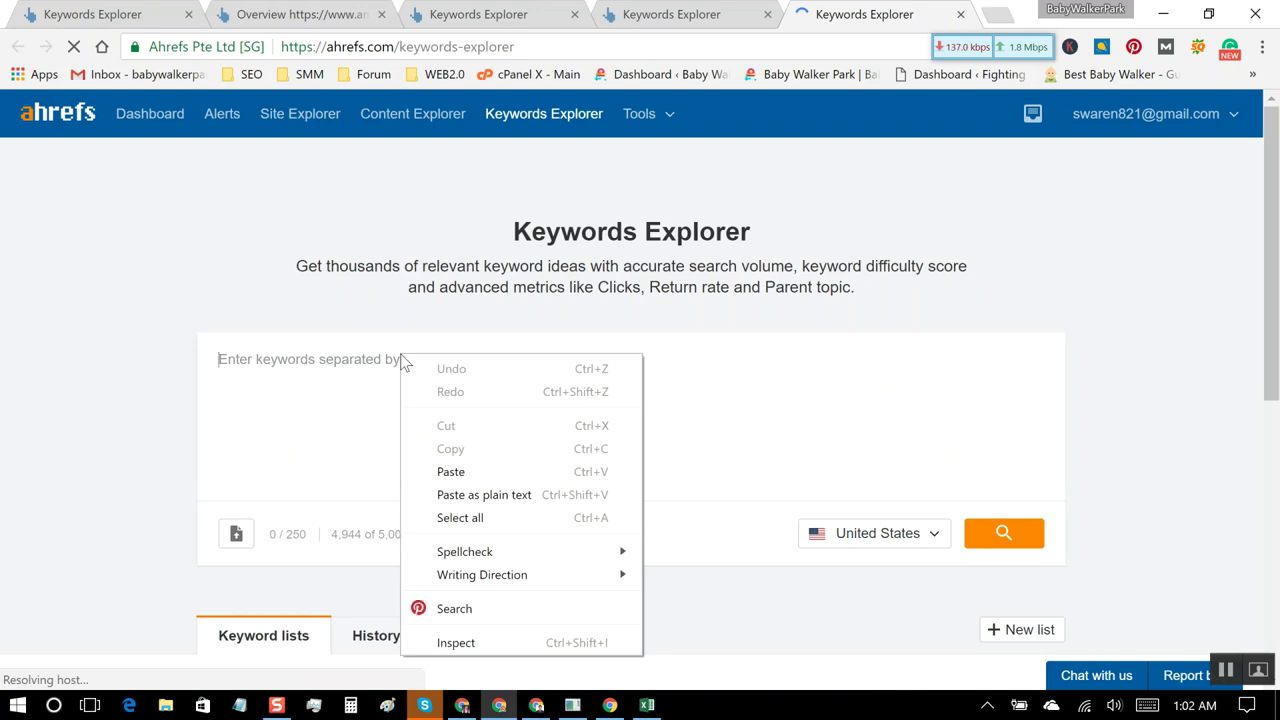
click(450, 471)
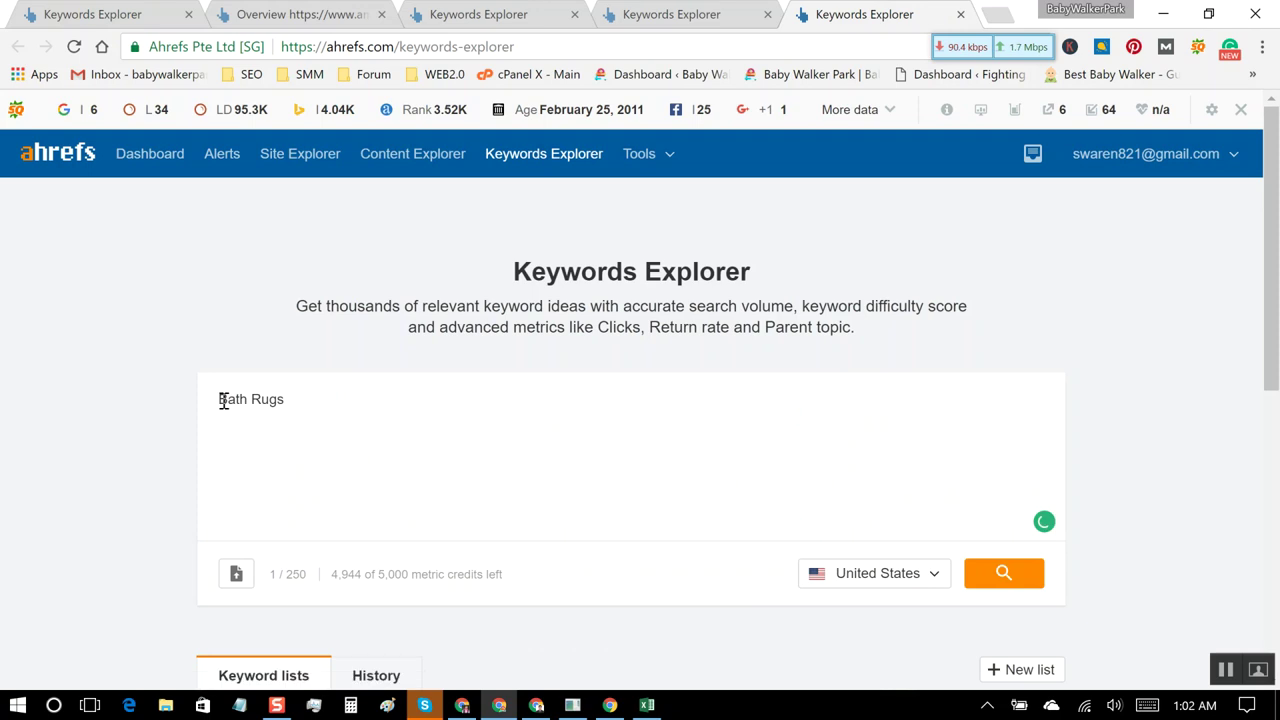
click(222, 400)
text(Best)
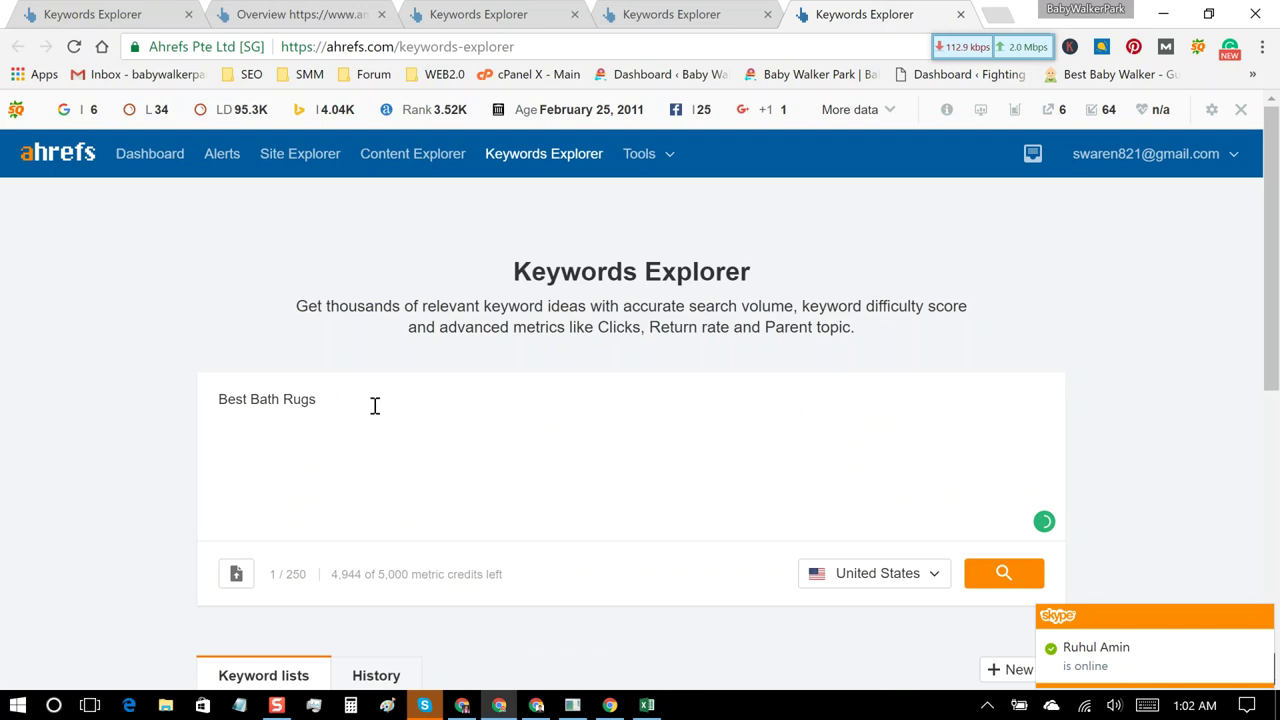
click(1026, 579)
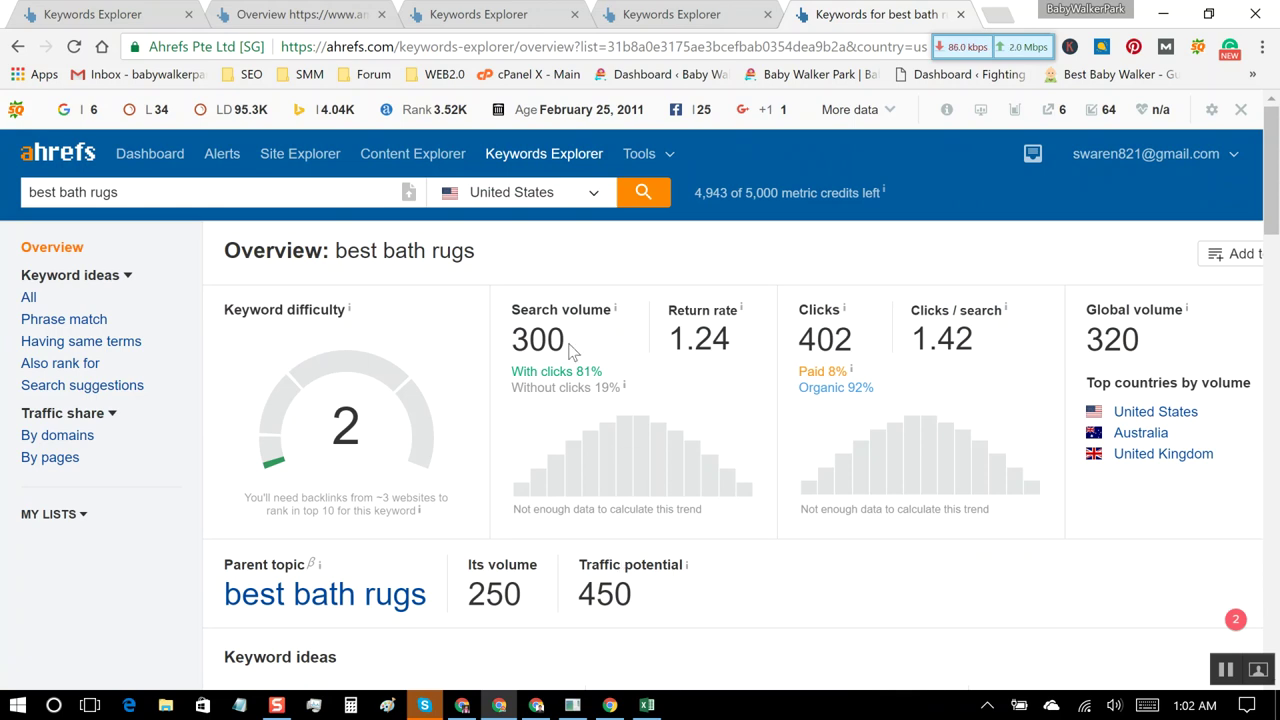
scroll(572, 350, down, 2)
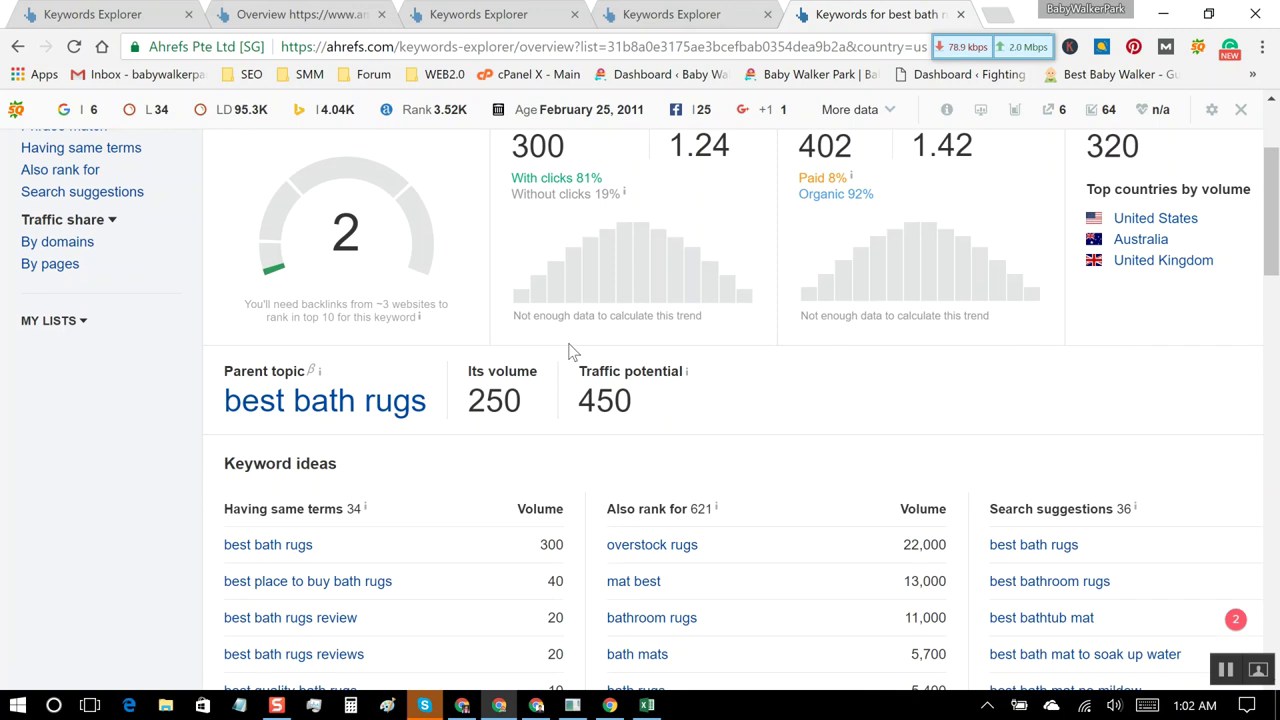
scroll(572, 350, up, 2)
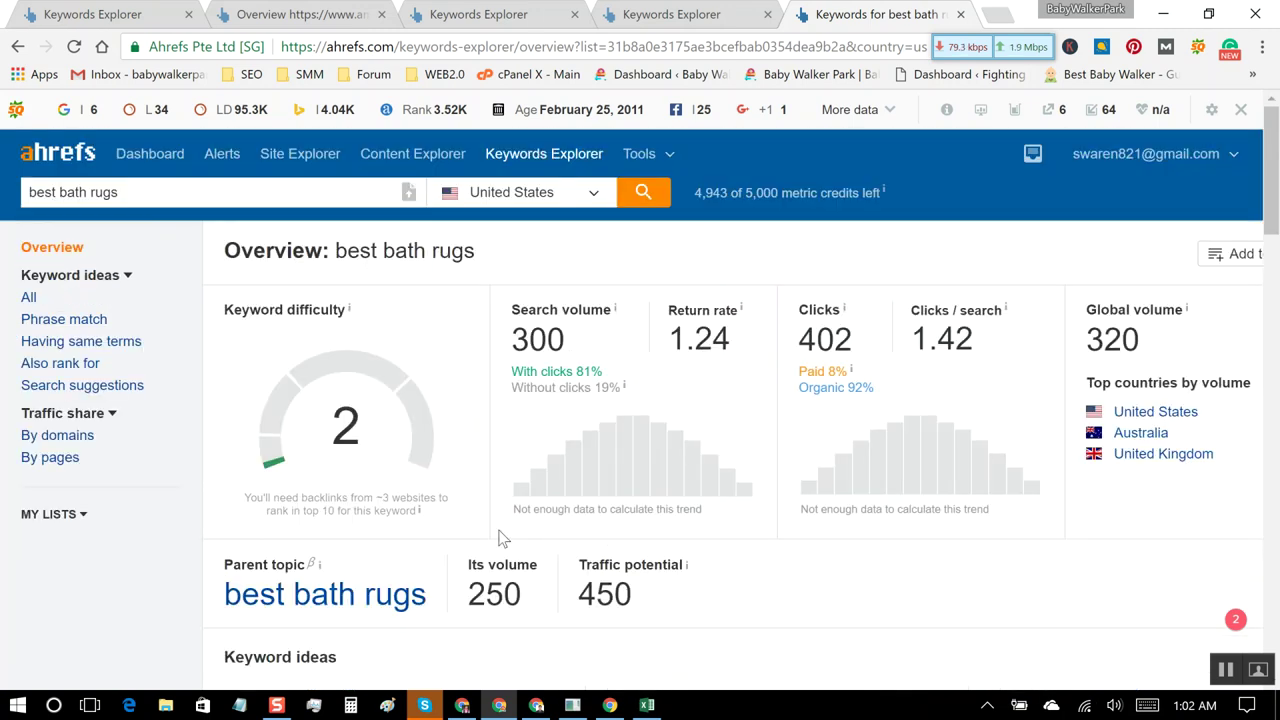
Step: Switch to the Amazon Bath page and select the subcategory name "Bathroom Shelves" for copying
click(471, 707)
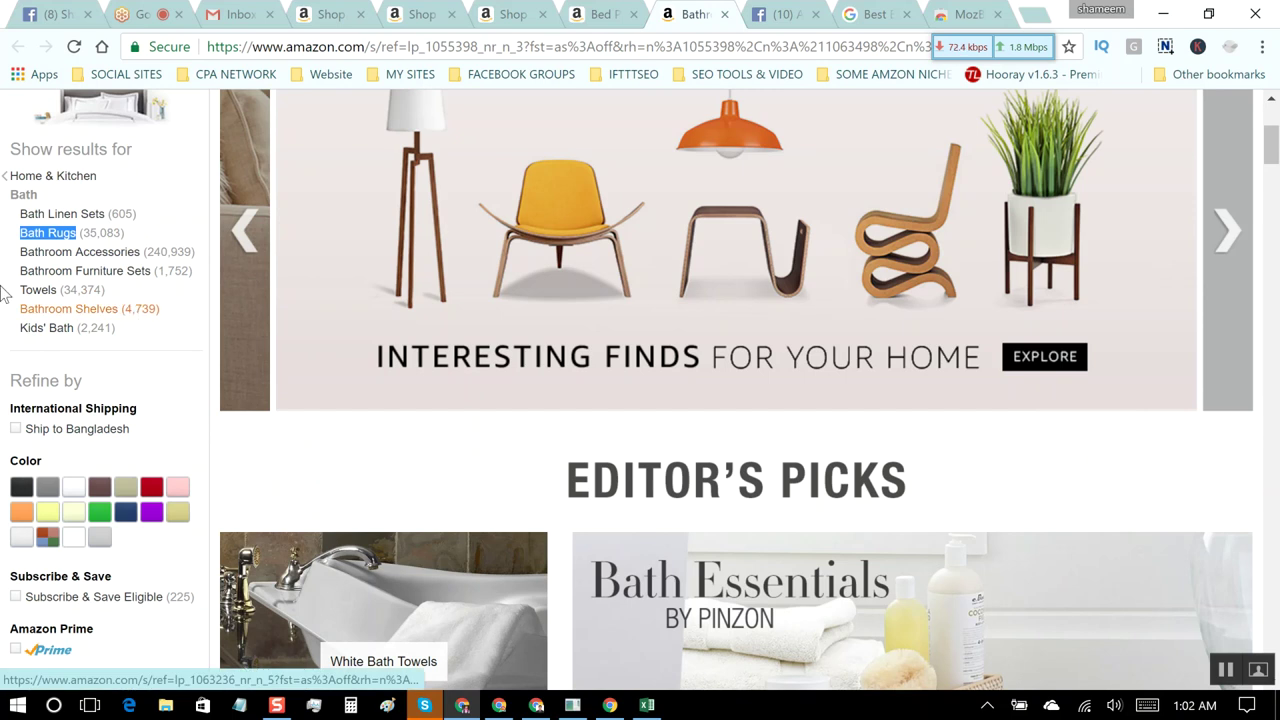
drag(19, 283, 58, 292)
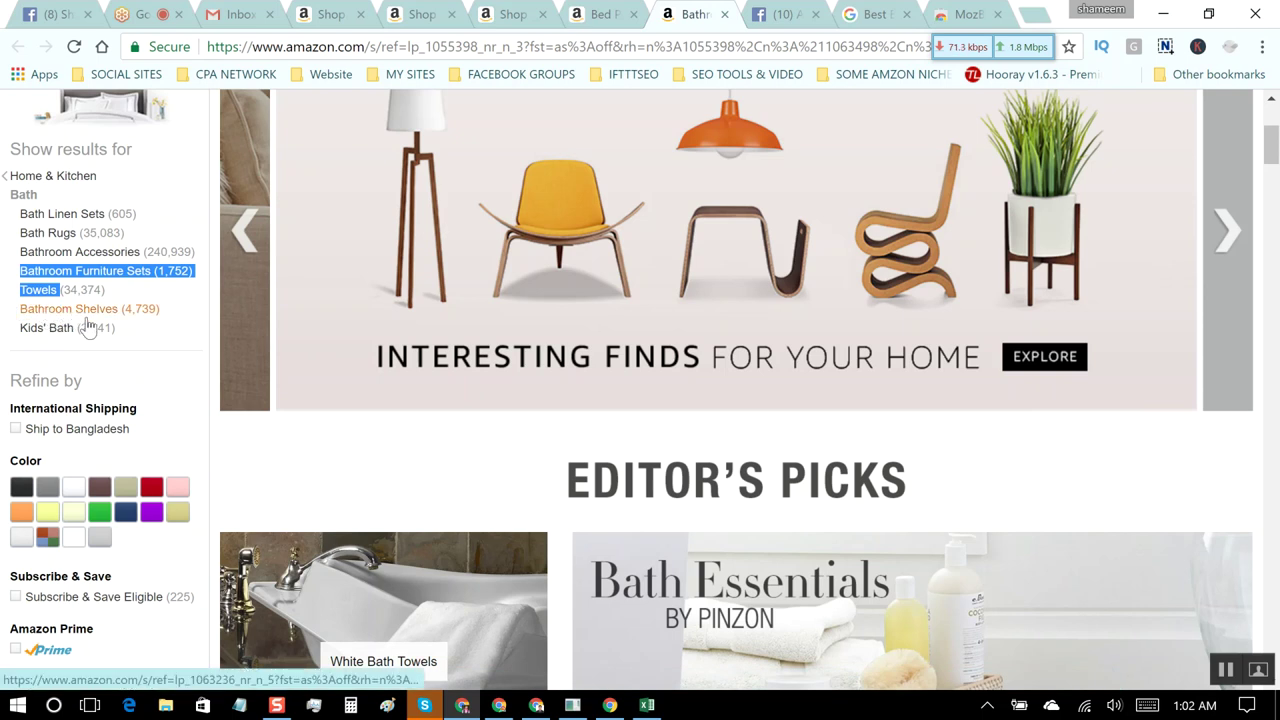
click(99, 363)
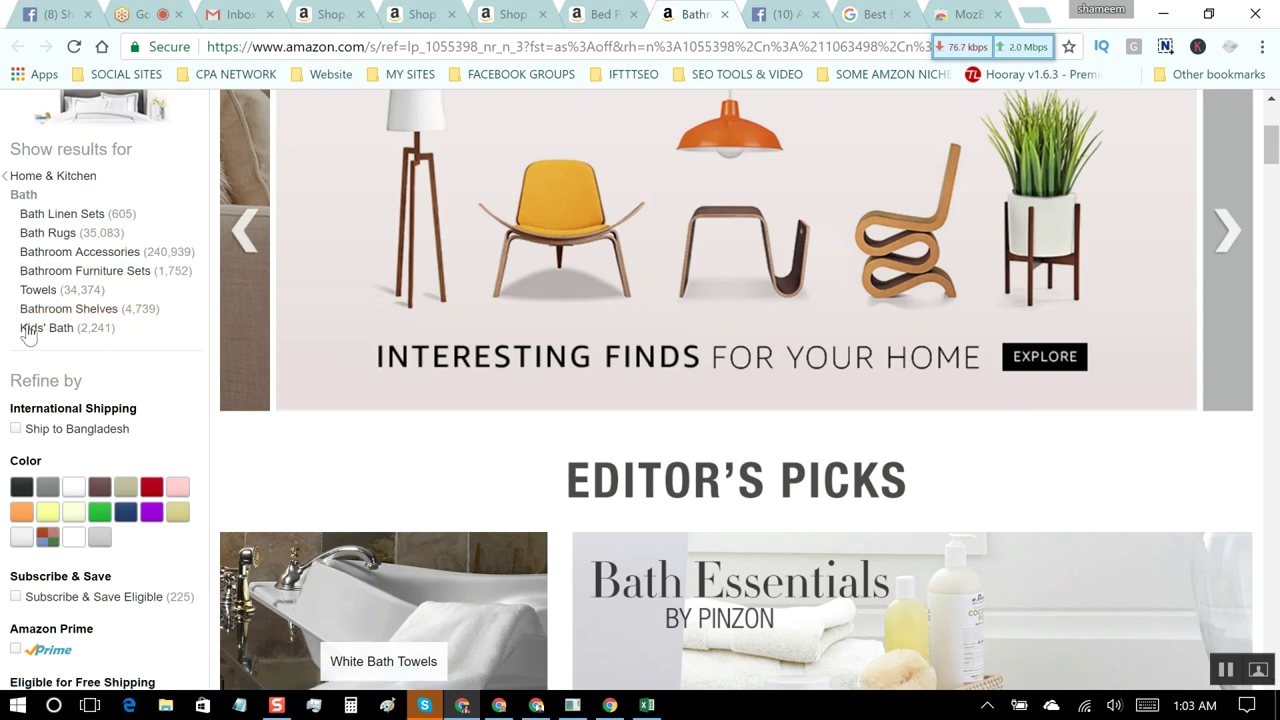
mouse_move(23, 314)
mouse_down()
mouse_move(69, 307)
mouse_move(22, 315)
mouse_up()
drag(15, 296, 110, 304)
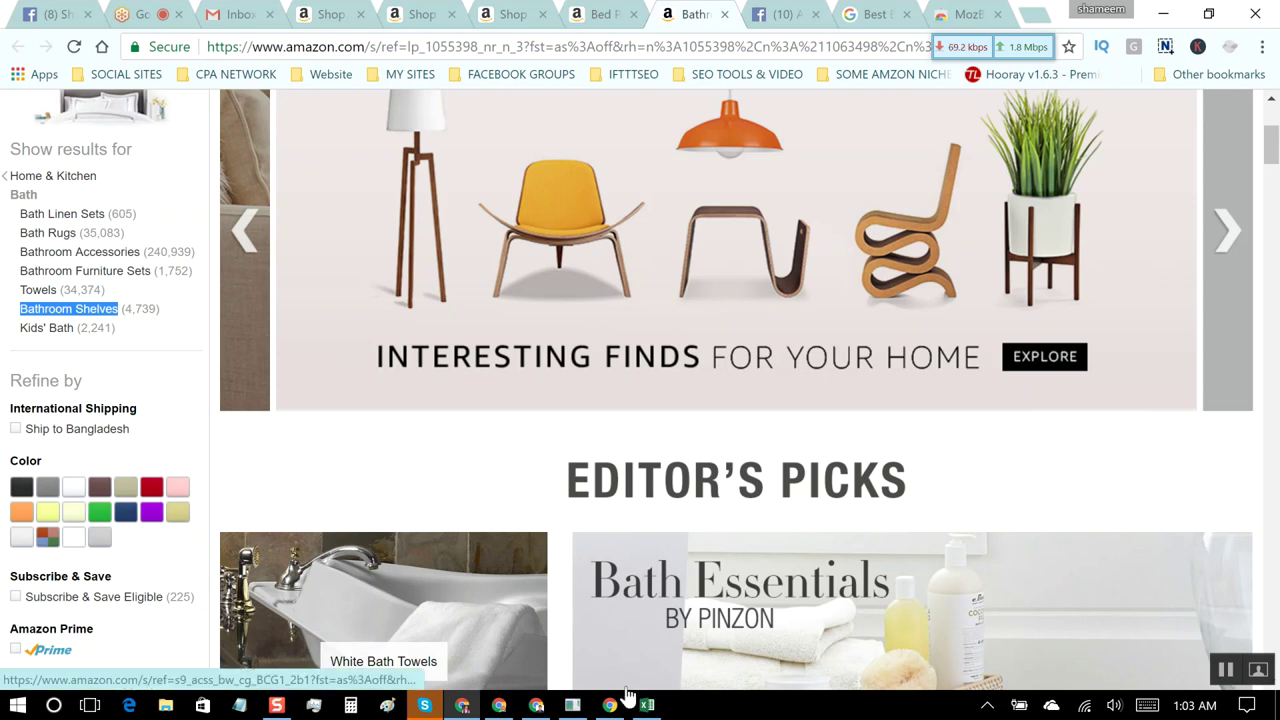
Step: In the Ahrefs window, change the searched keyword to "best Bathroom Shelves" and run the United States lookup
click(498, 705)
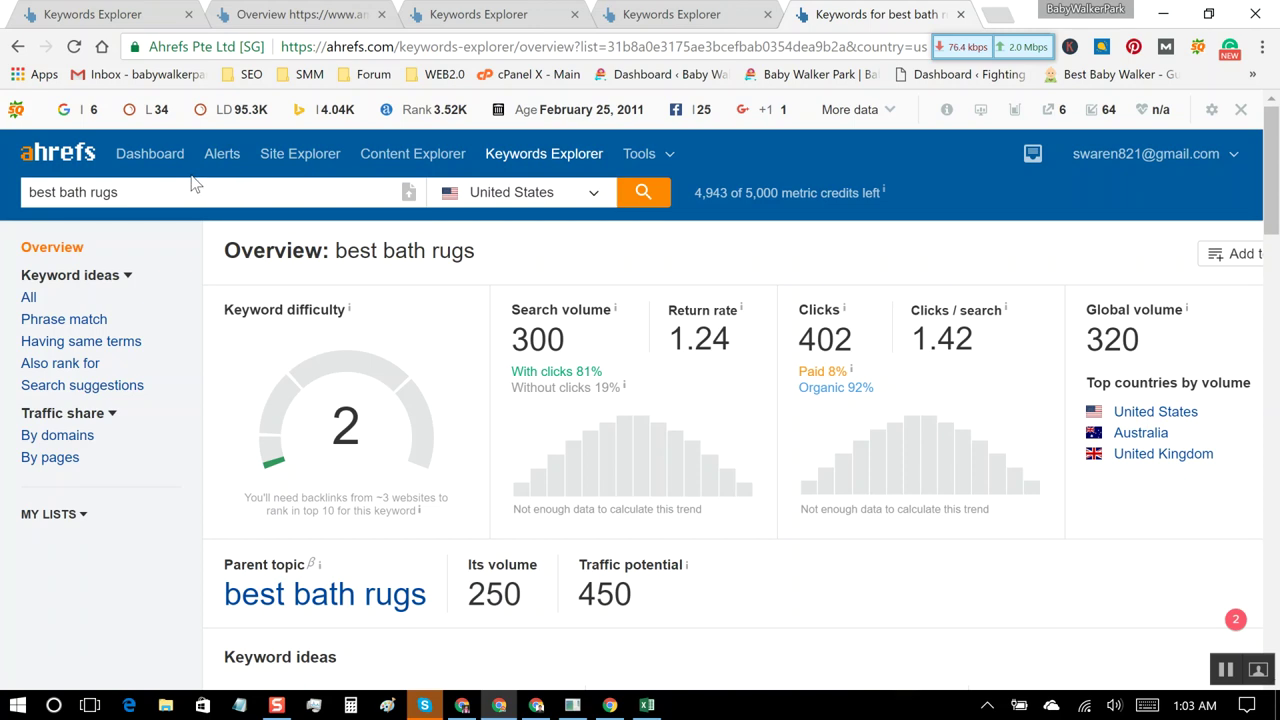
key(shift+End)
text(Bathroom Shelves)
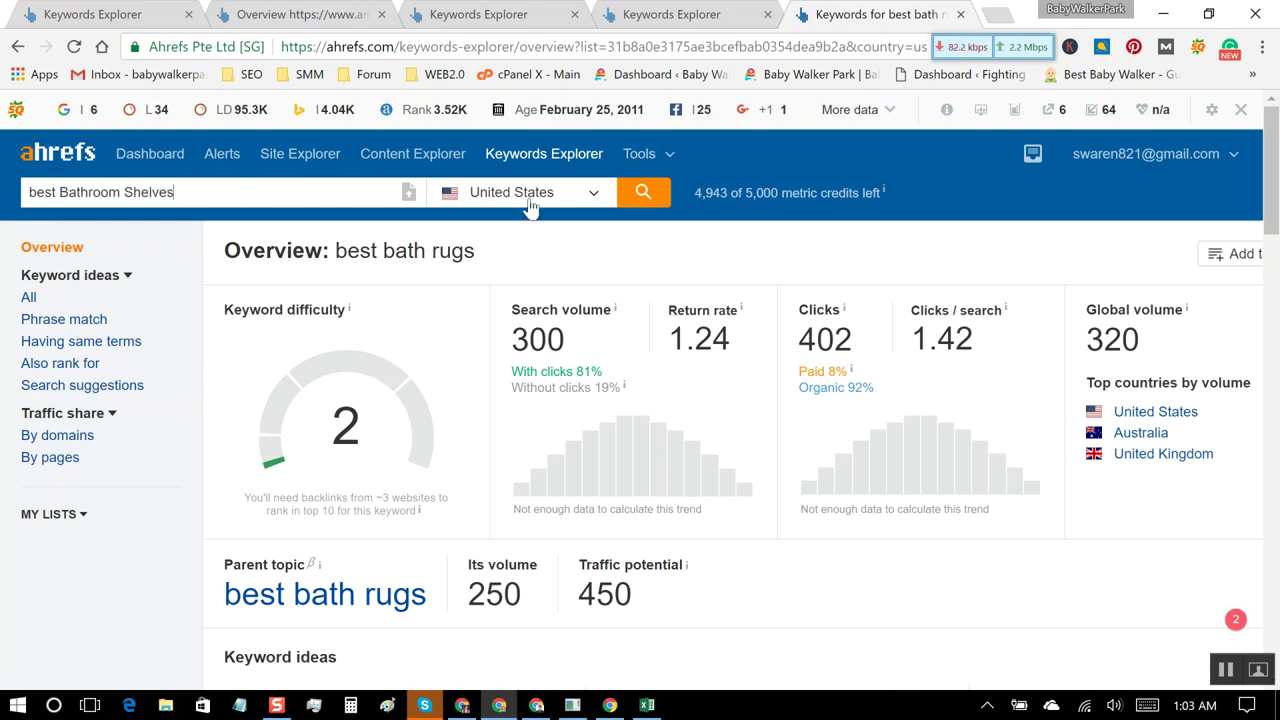
click(628, 197)
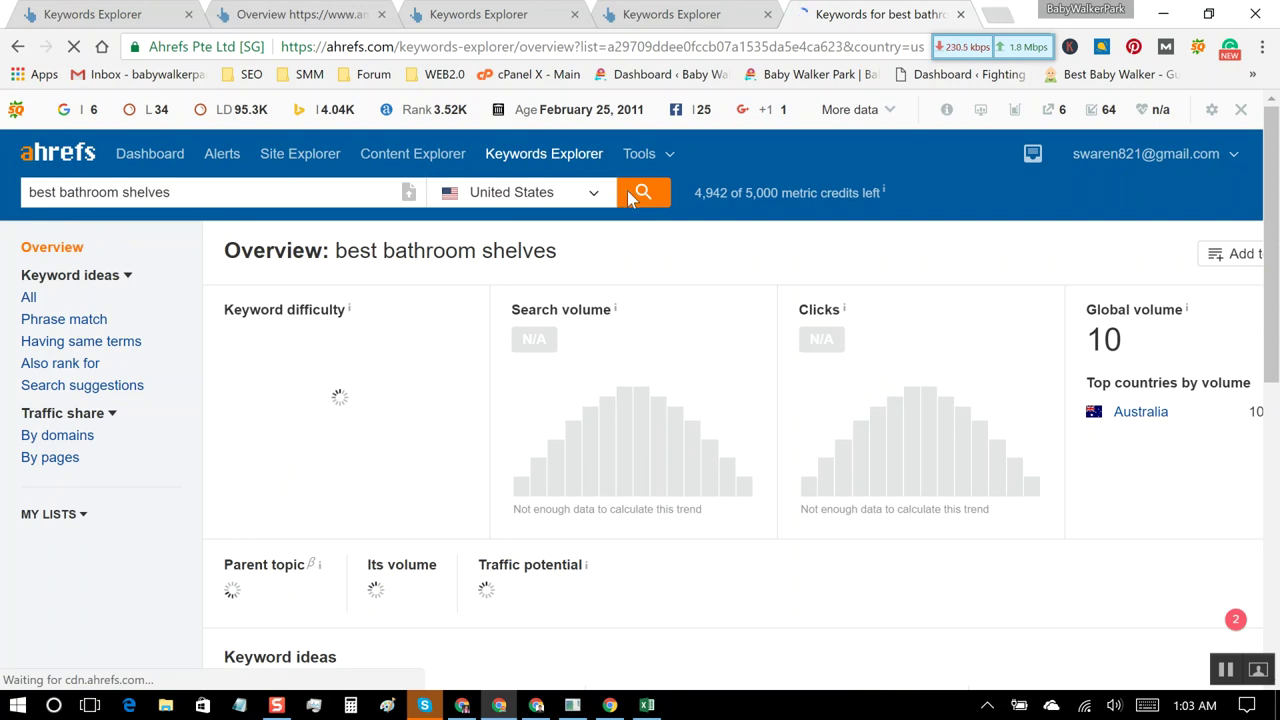
click(630, 197)
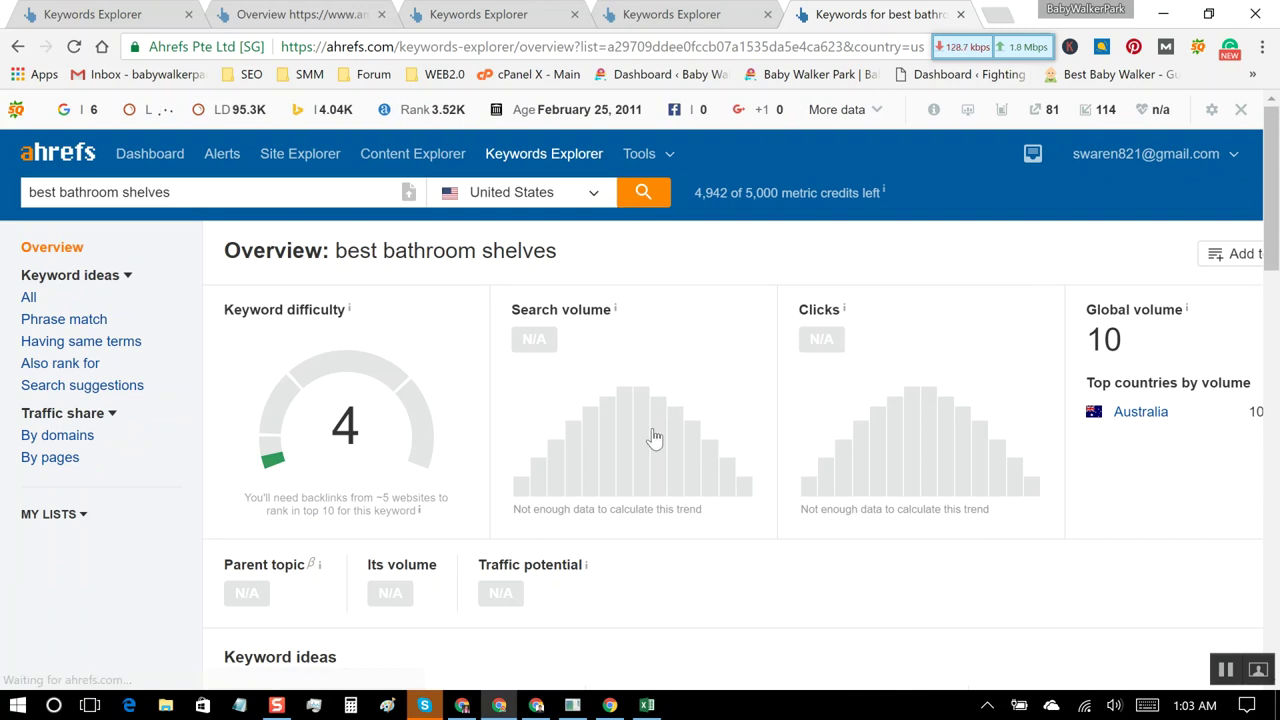
Step: Examine the keyword ideas and overview metrics for "best bathroom shelves", and return to the Amazon Bath page
scroll(654, 437, down, 3)
scroll(656, 437, down, 1)
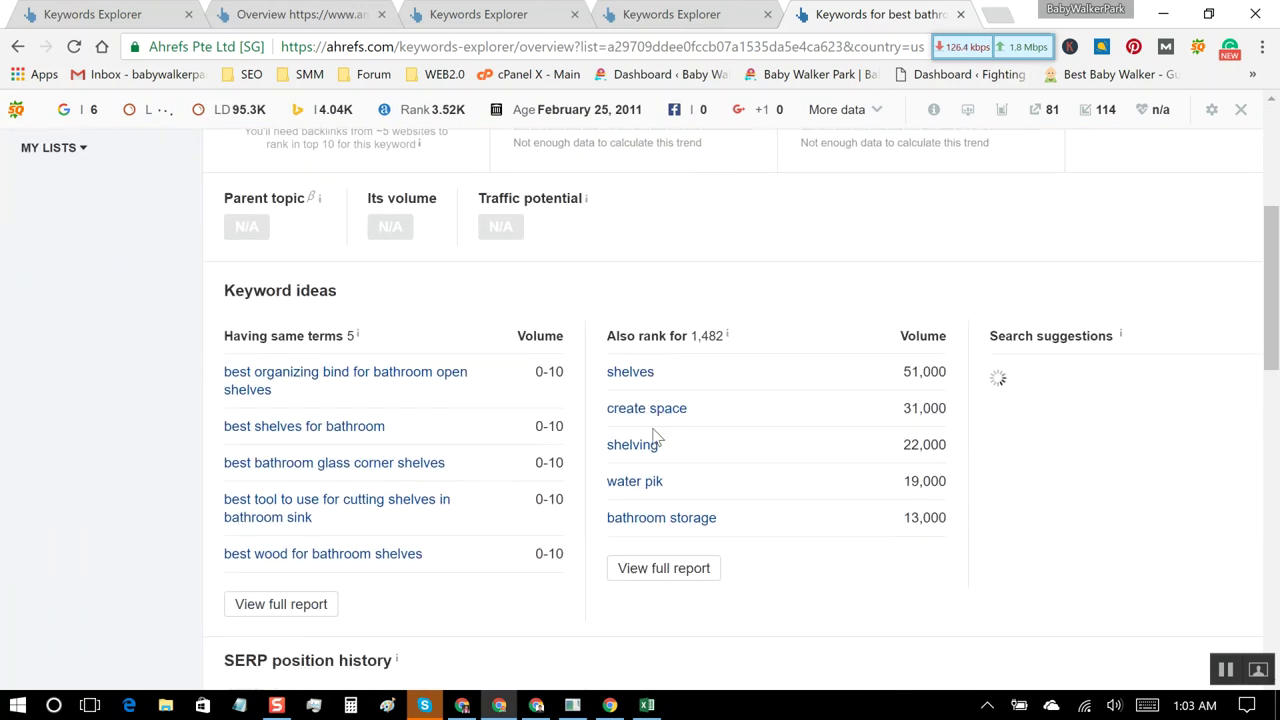
scroll(656, 437, up, 3)
scroll(656, 437, up, 2)
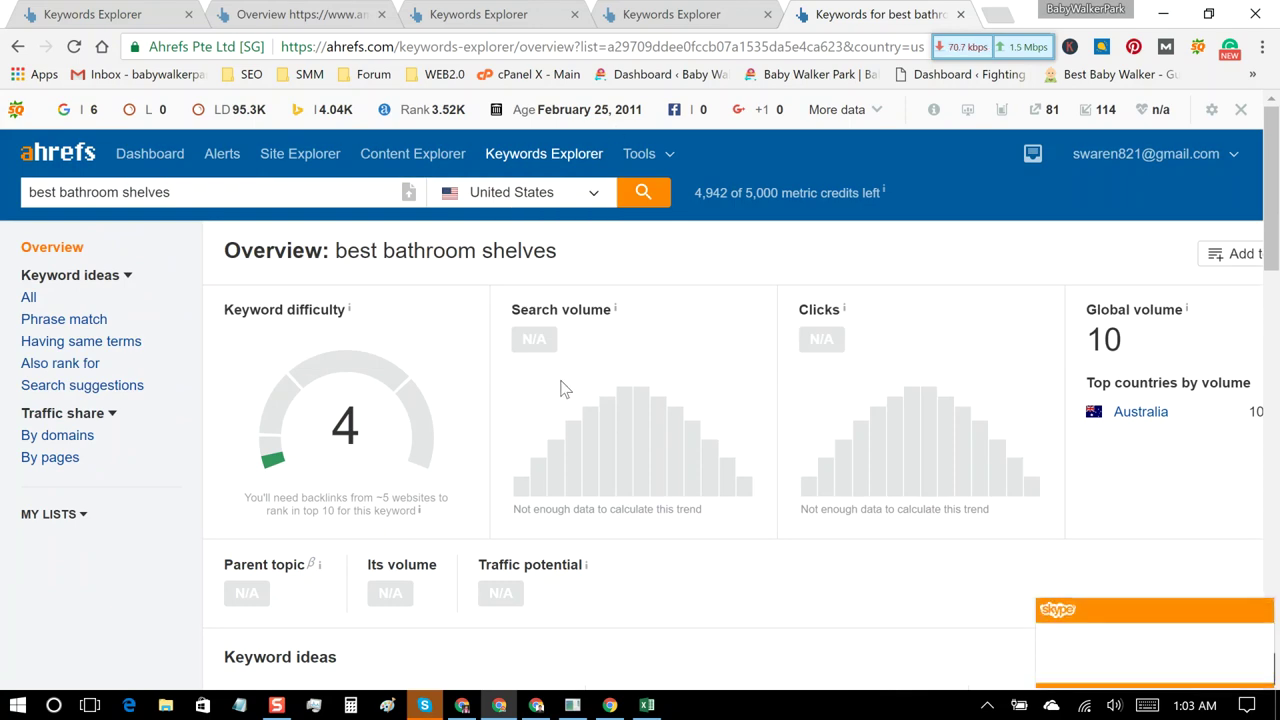
click(466, 708)
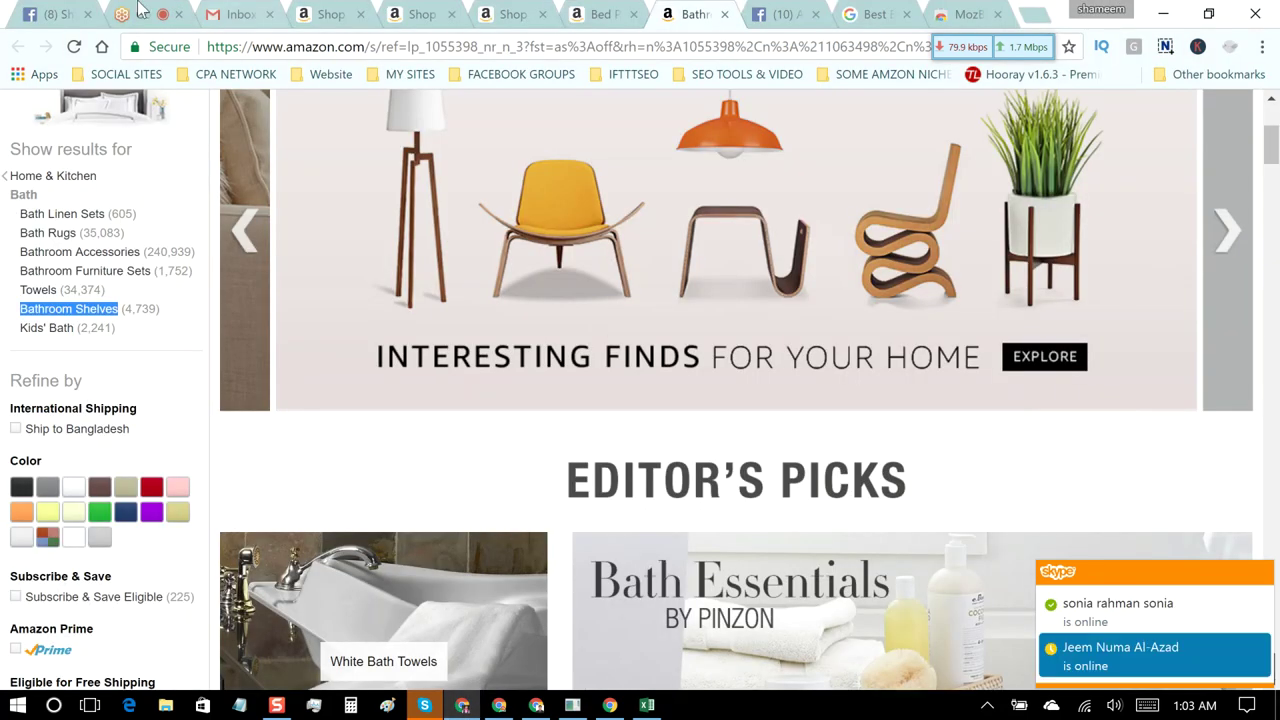
Step: Select the subcategory name "Kids' Bath" on the Amazon Bath page
drag(19, 330, 78, 331)
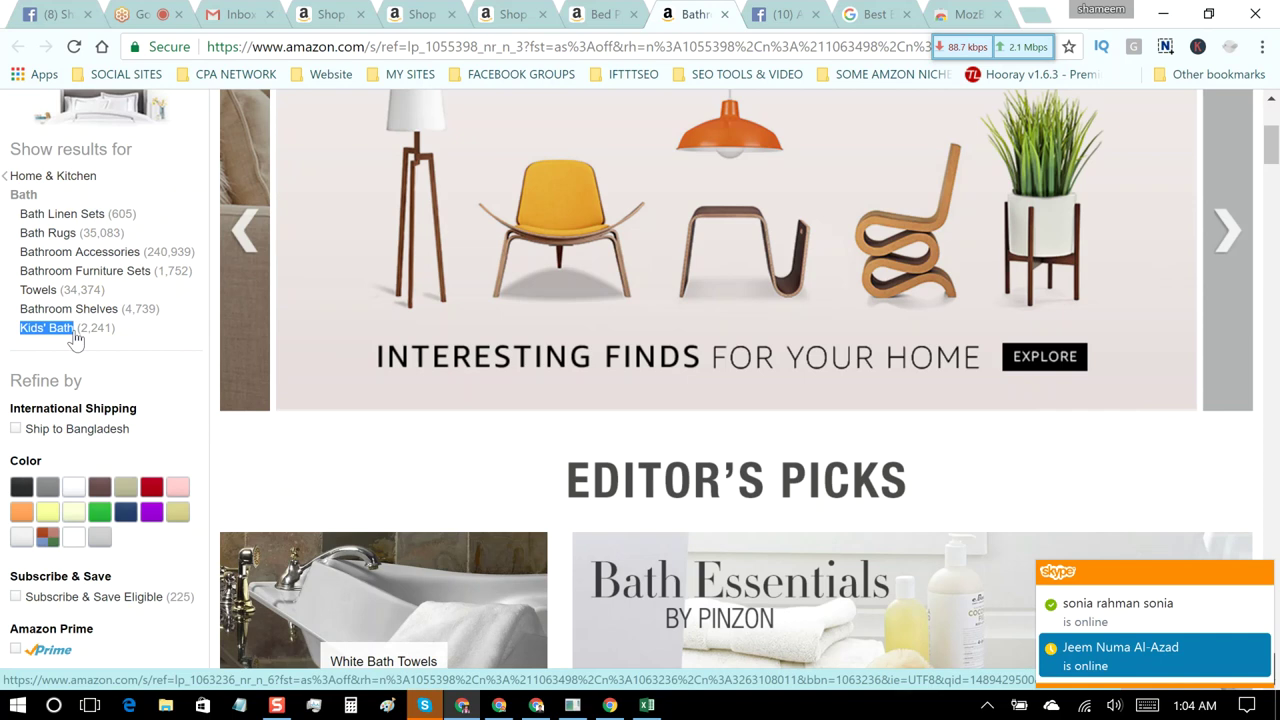
click(605, 14)
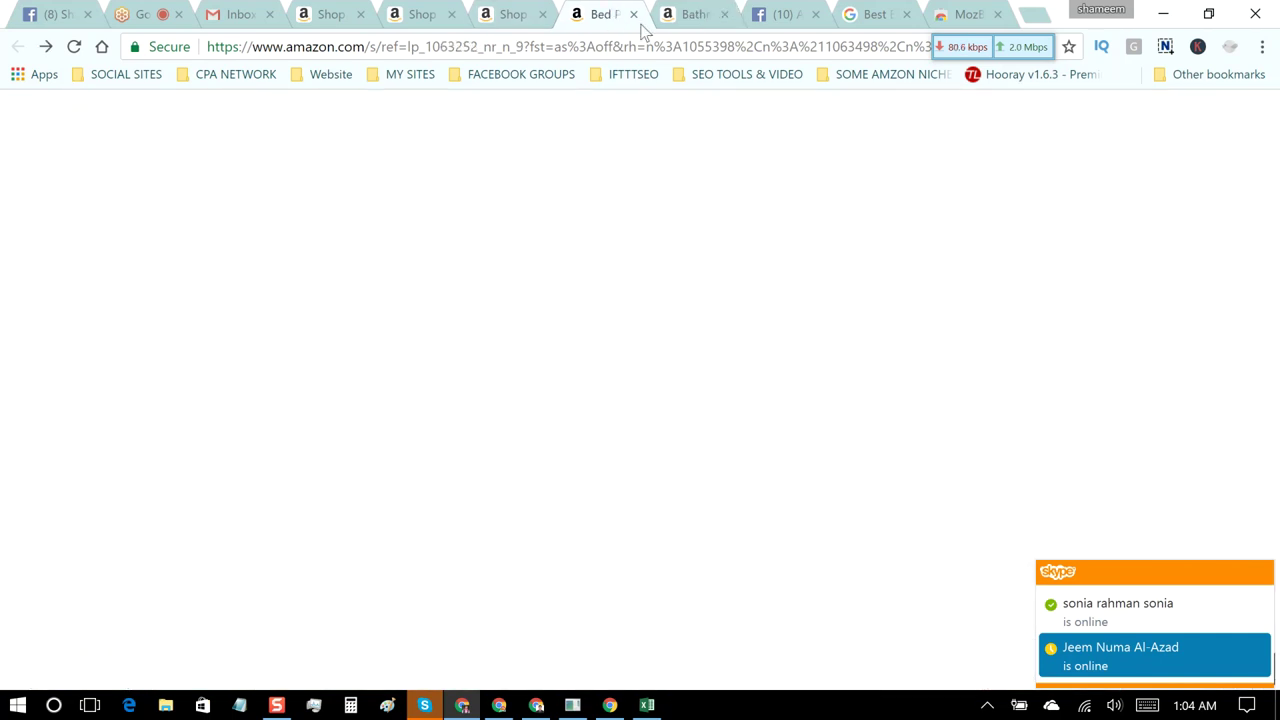
click(695, 14)
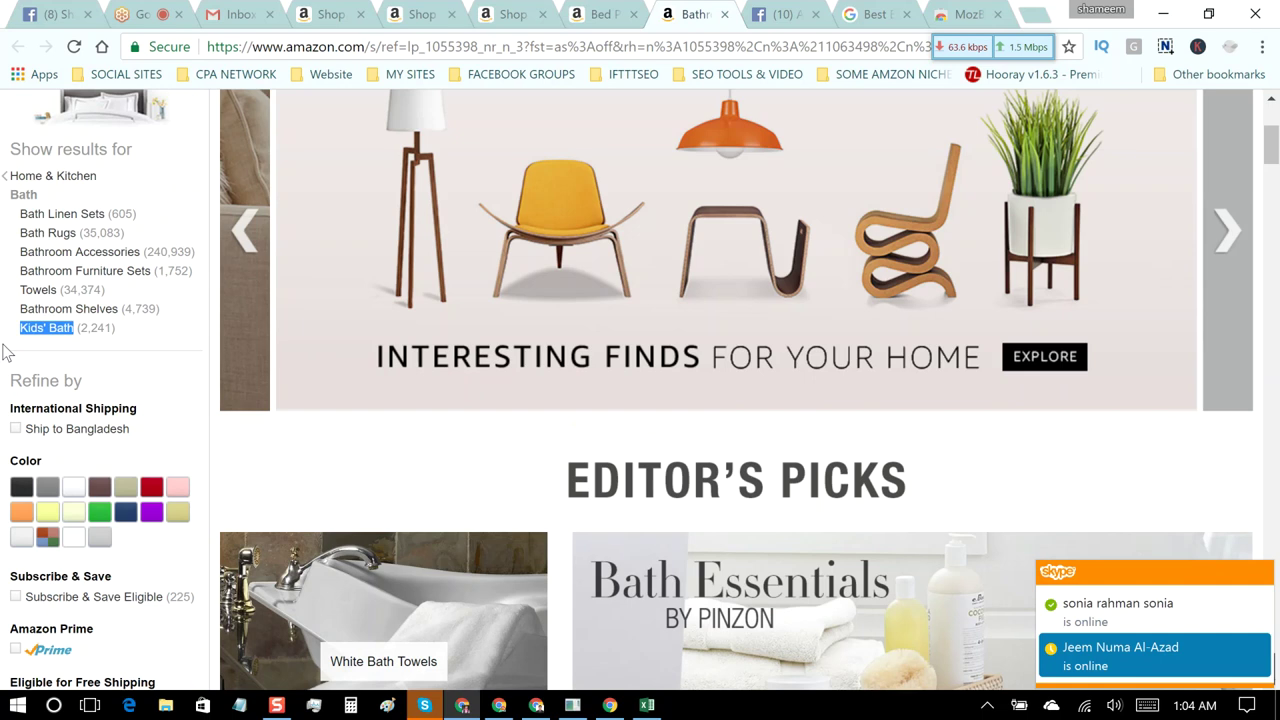
scroll(132, 253, up, 3)
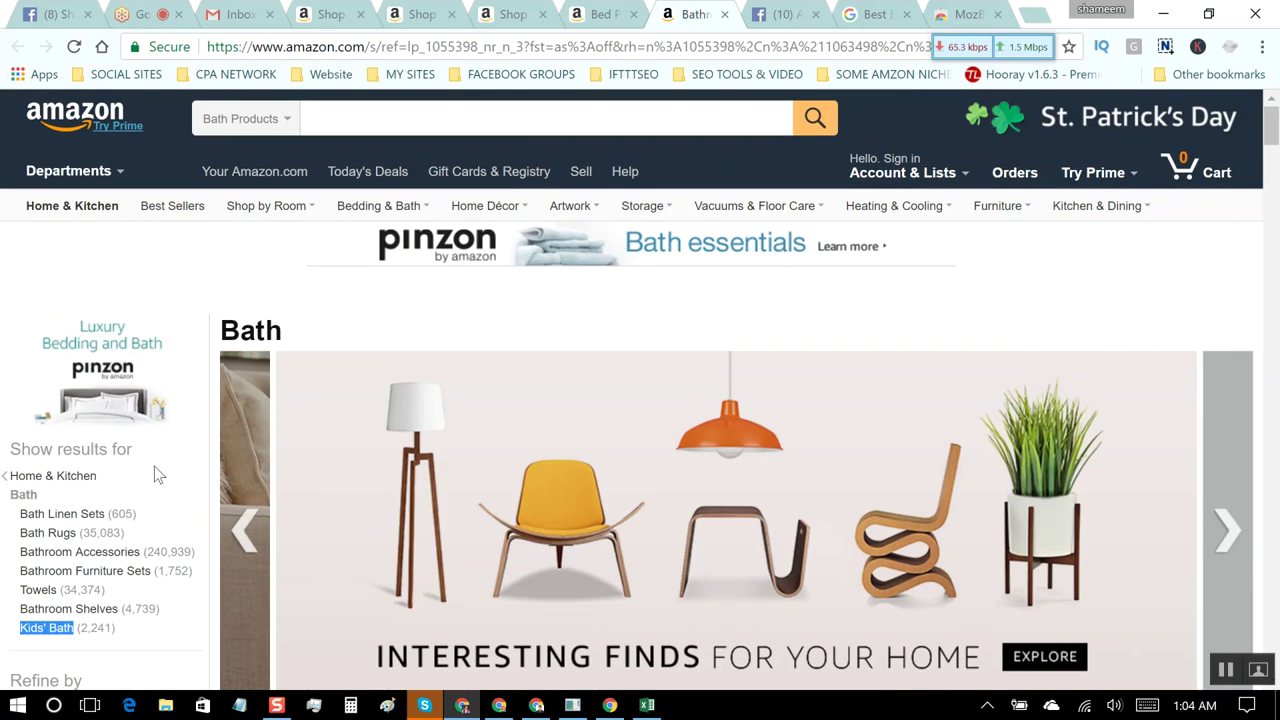
scroll(154, 466, down, 3)
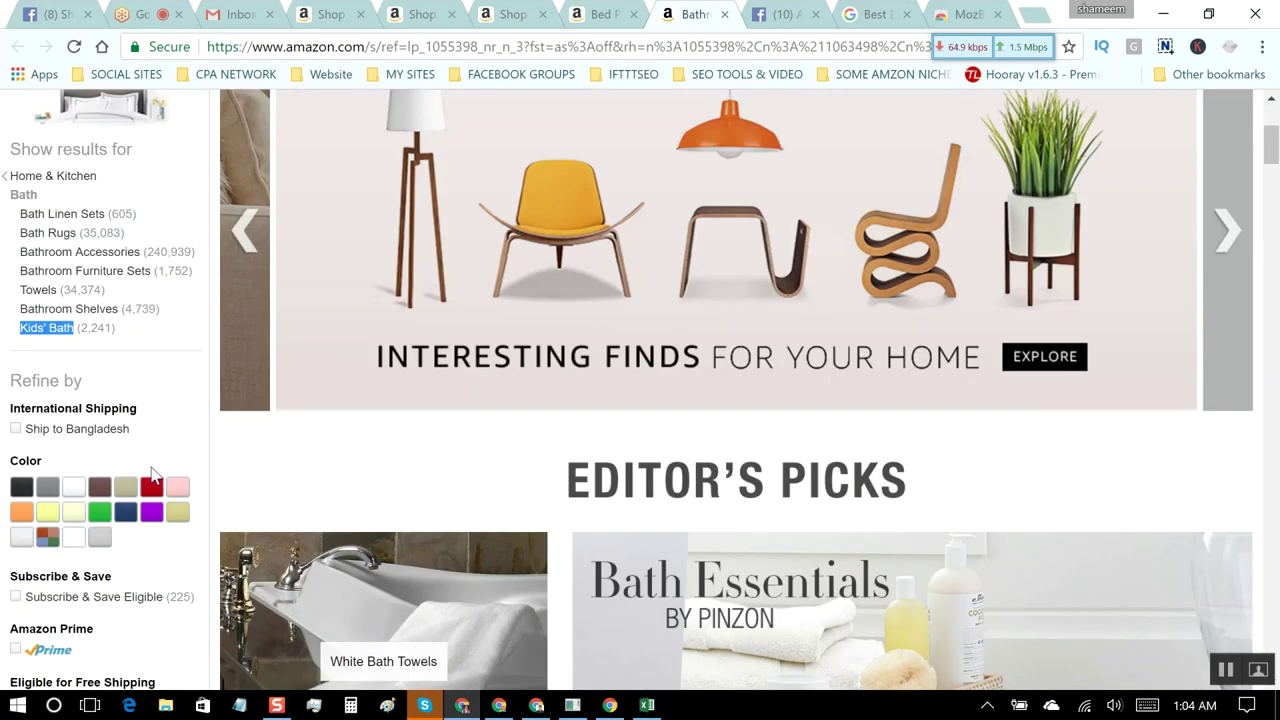
Step: Open the parent Home & Kitchen category, look through its subcategories and return to the Bath page
click(69, 175)
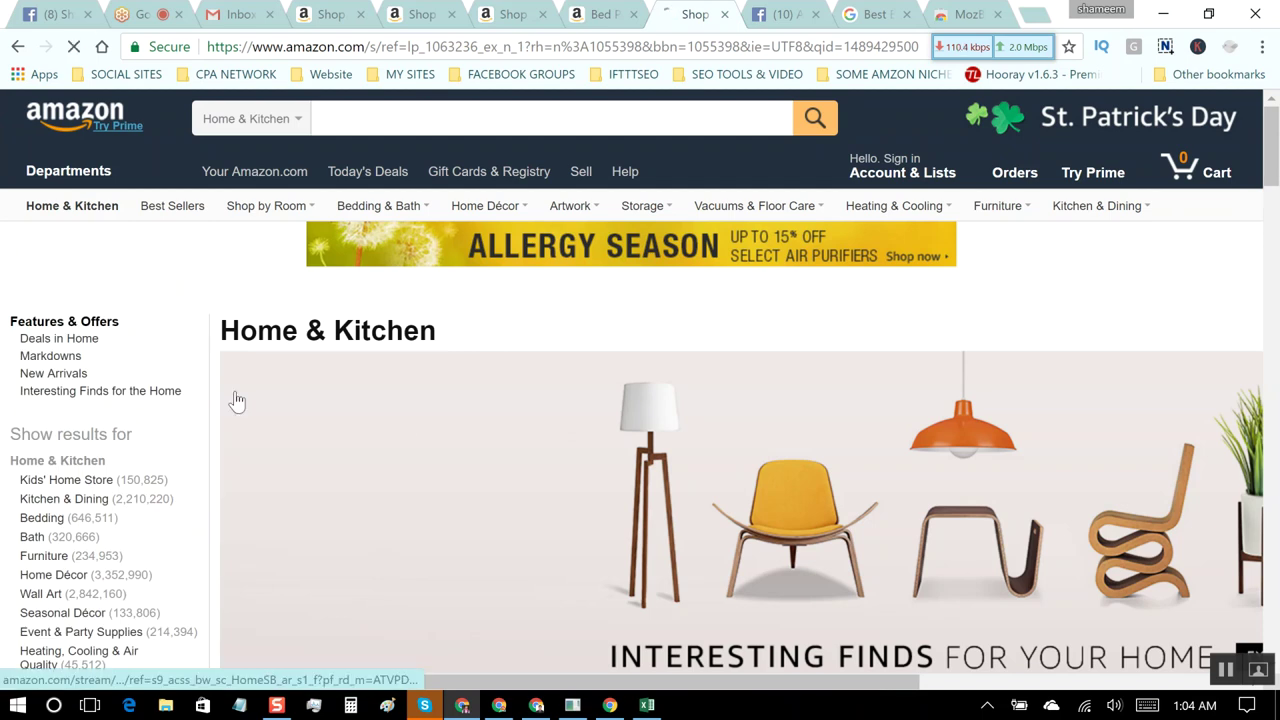
scroll(160, 458, down, 1)
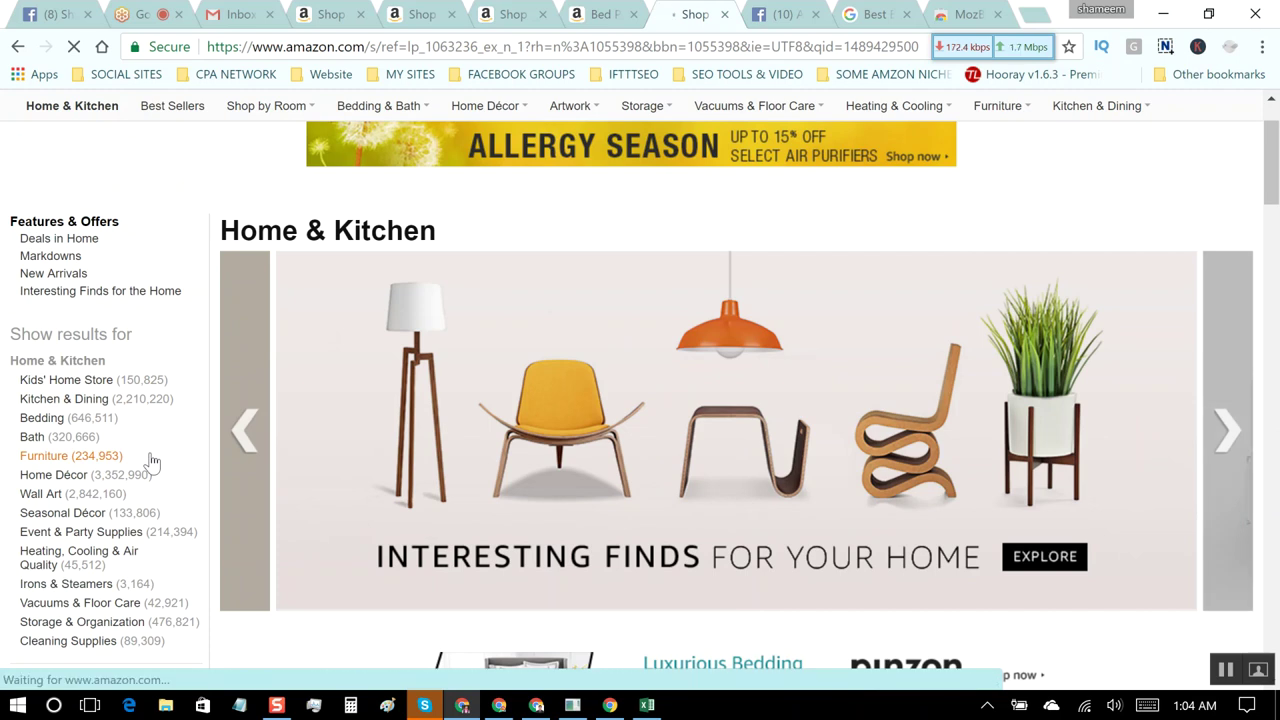
scroll(152, 460, down, 1)
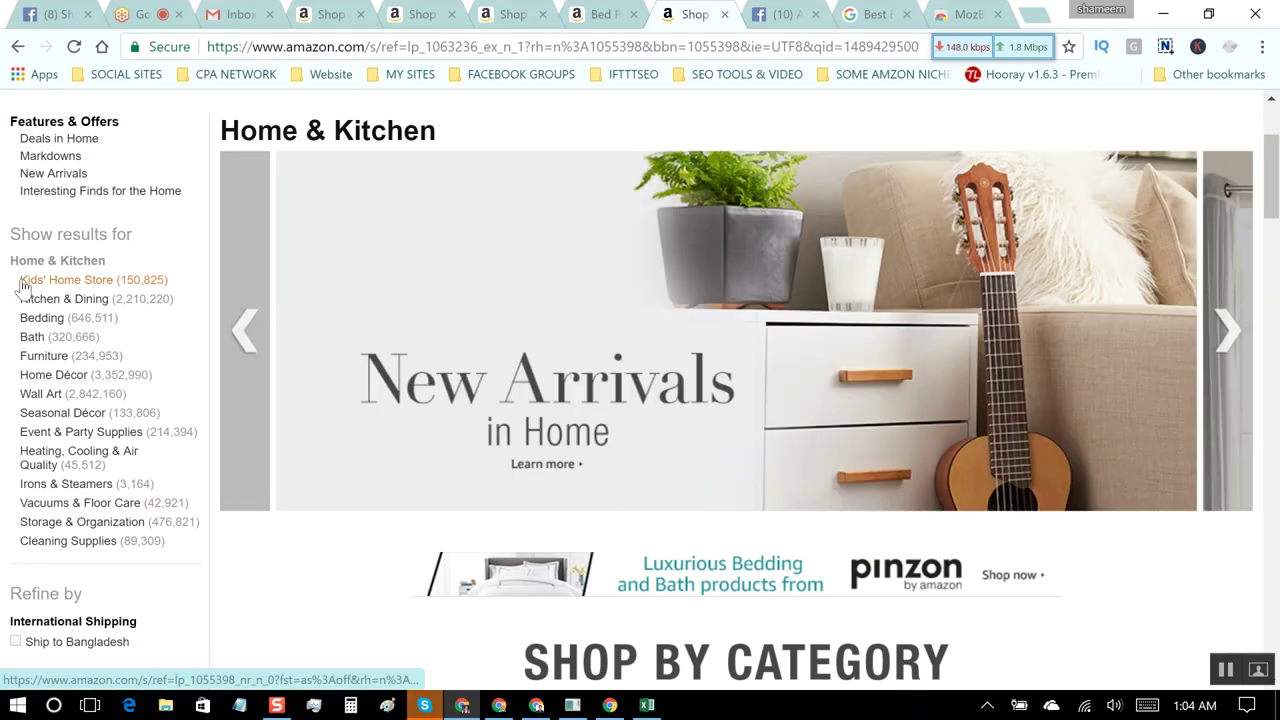
click(24, 285)
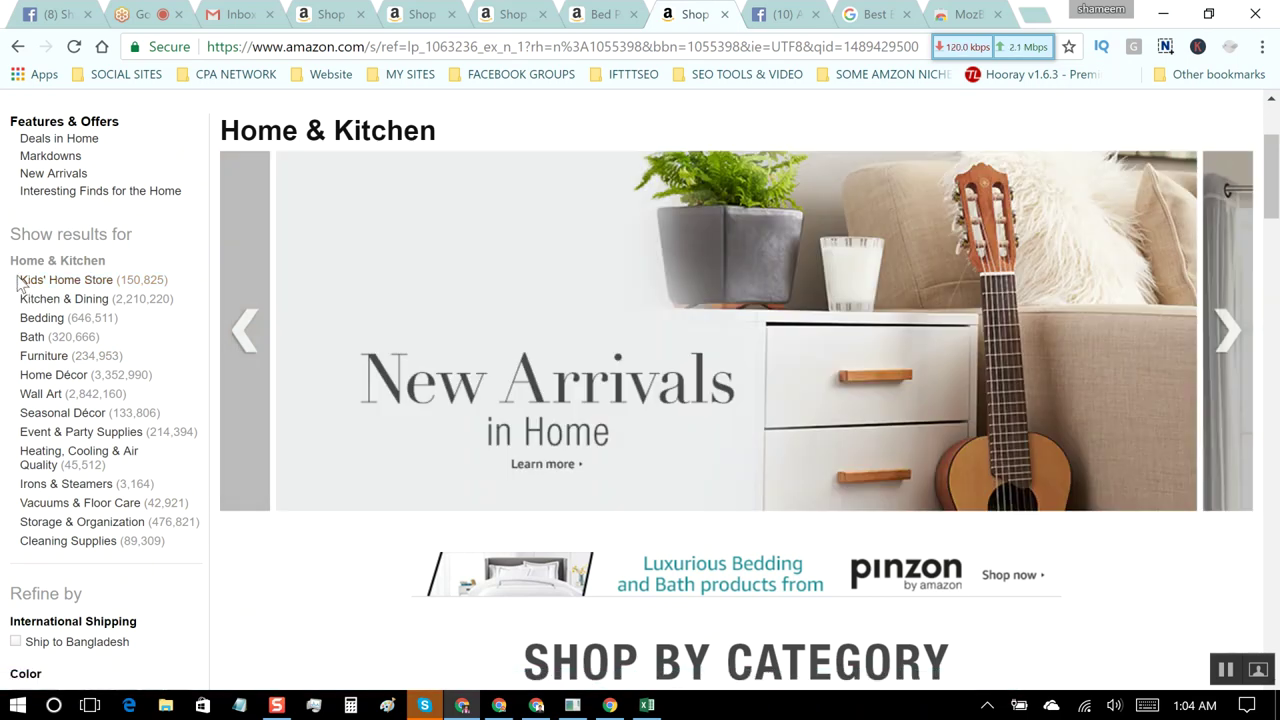
scroll(18, 284, up, 2)
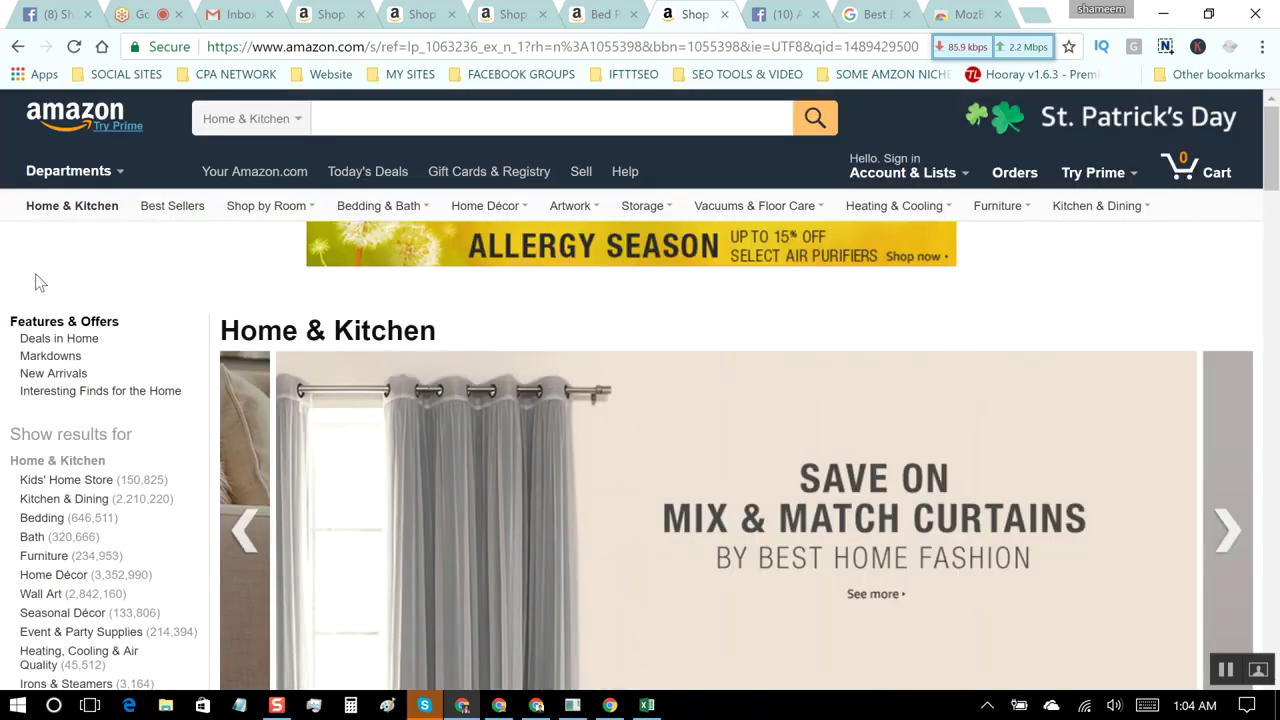
click(17, 46)
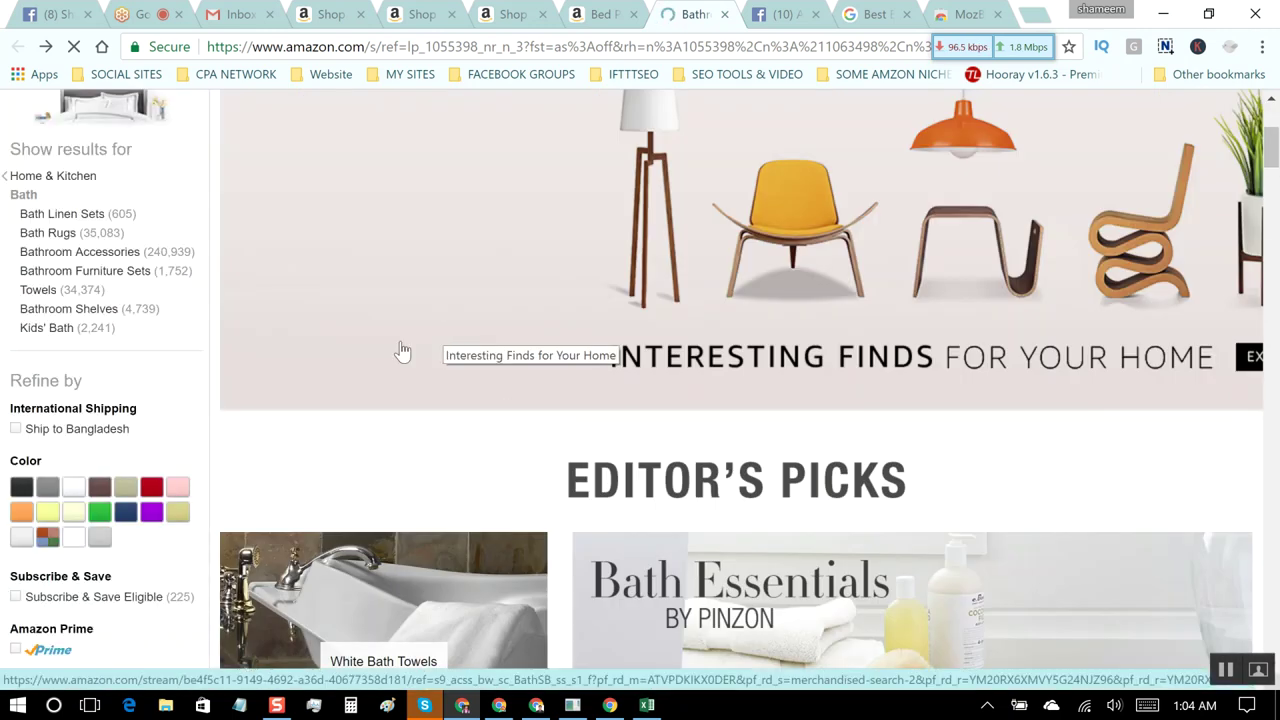
scroll(128, 325, up, 3)
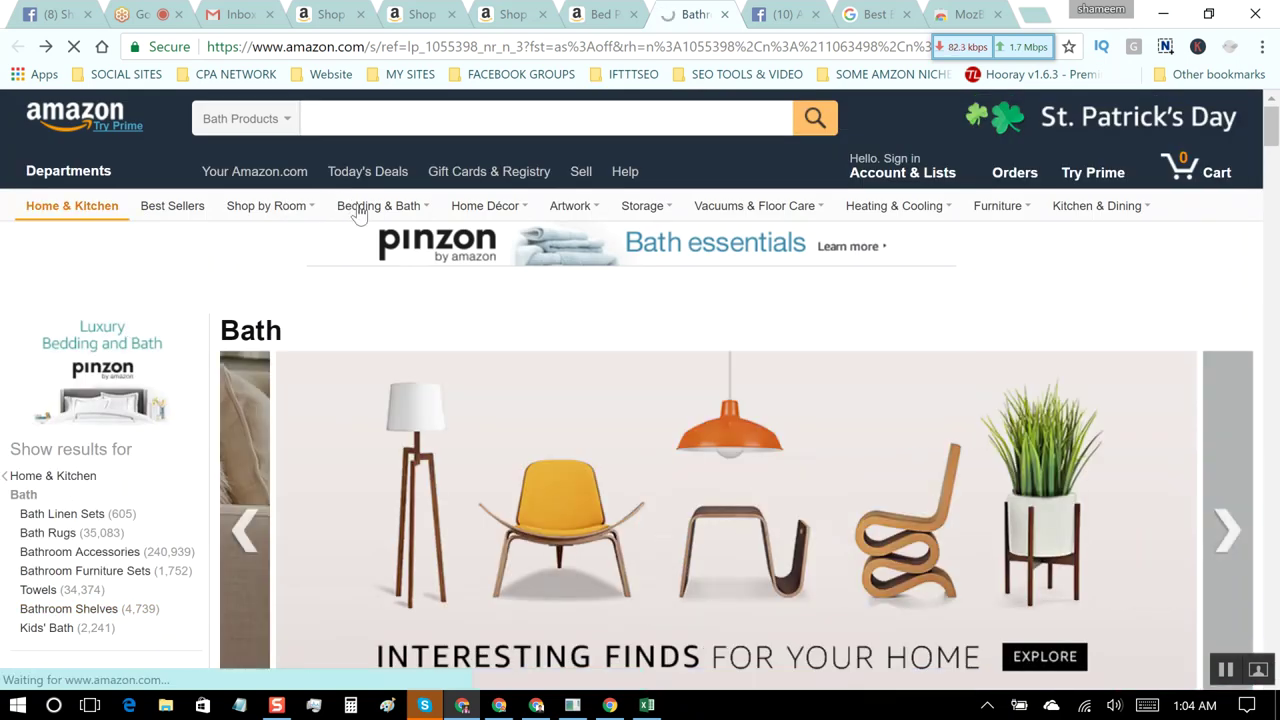
Step: Open the Home & Kitchen store page from the Amazon Bath page
click(93, 212)
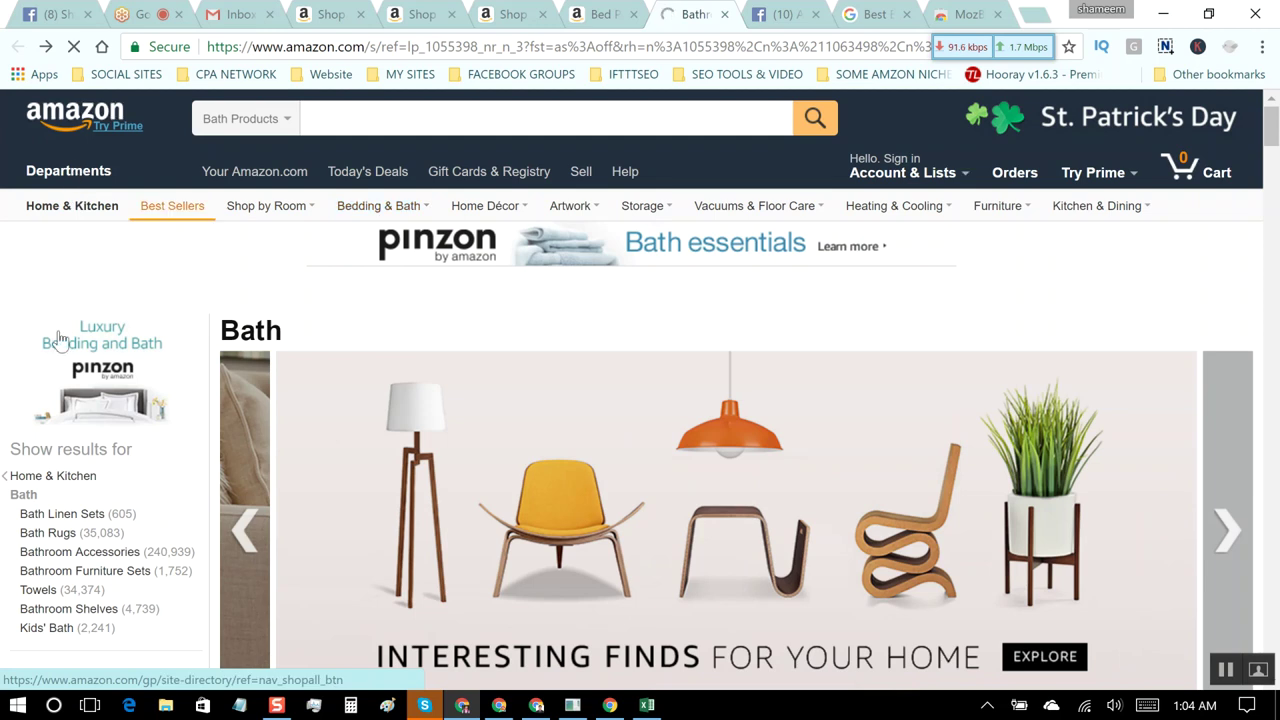
scroll(5, 548, down, 3)
scroll(60, 440, up, 3)
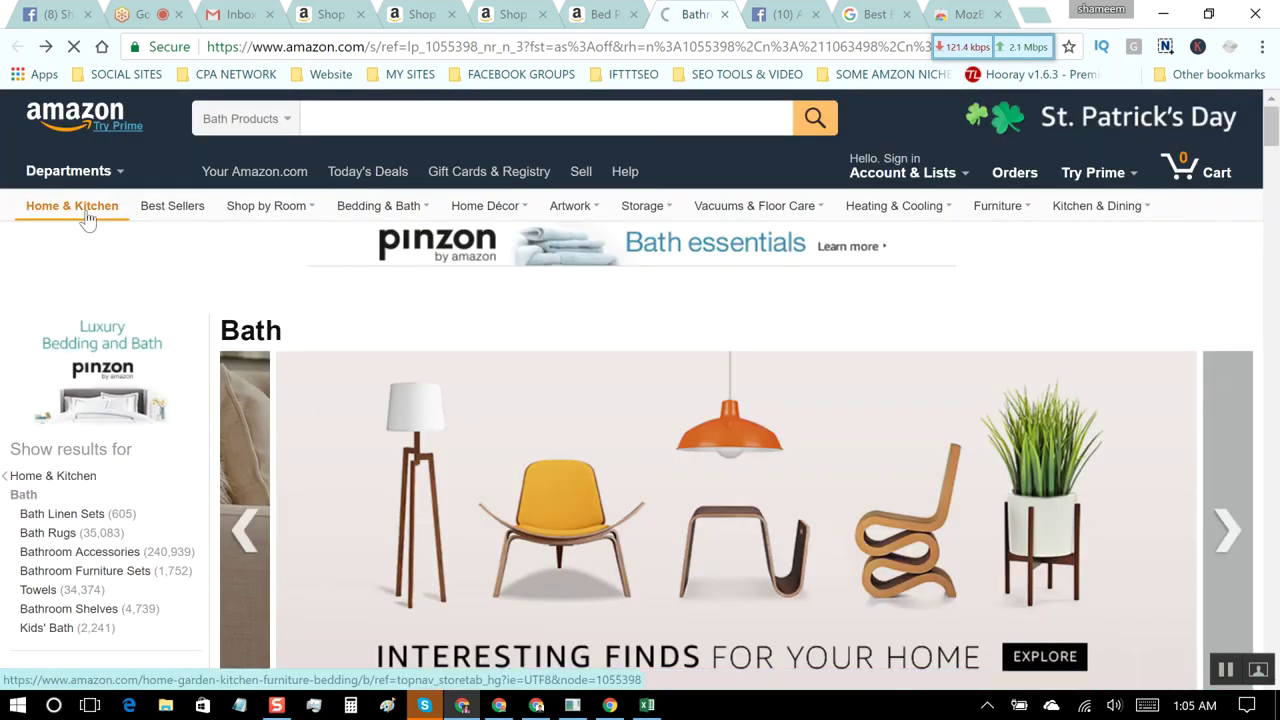
click(118, 206)
Step: Check the subcategory lists on the already open Home & Kitchen and Bedding pages
click(379, 14)
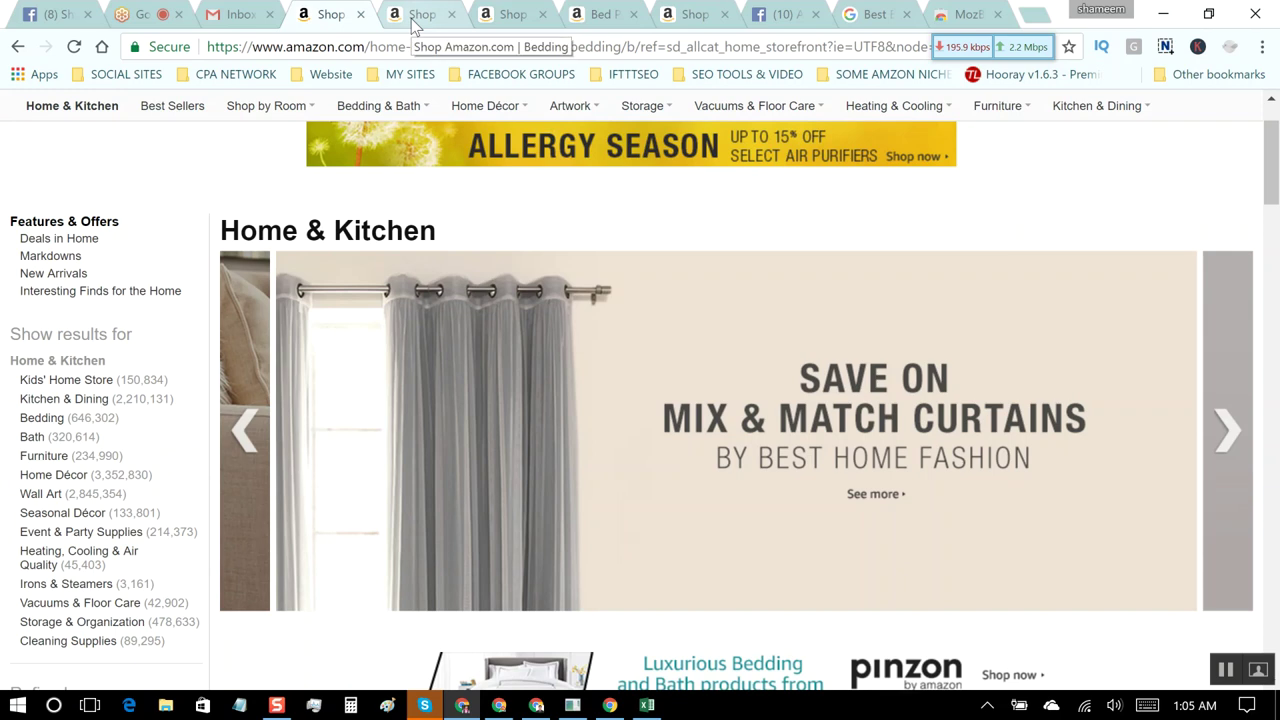
click(412, 16)
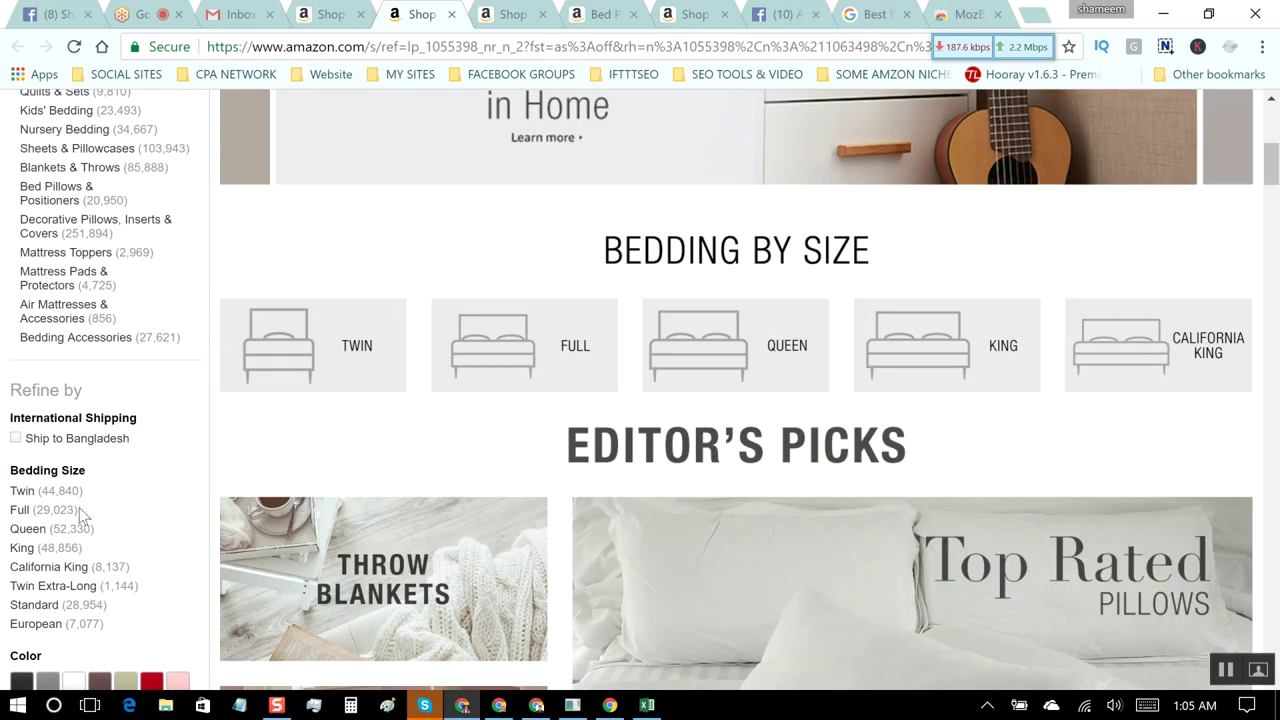
scroll(79, 507, up, 3)
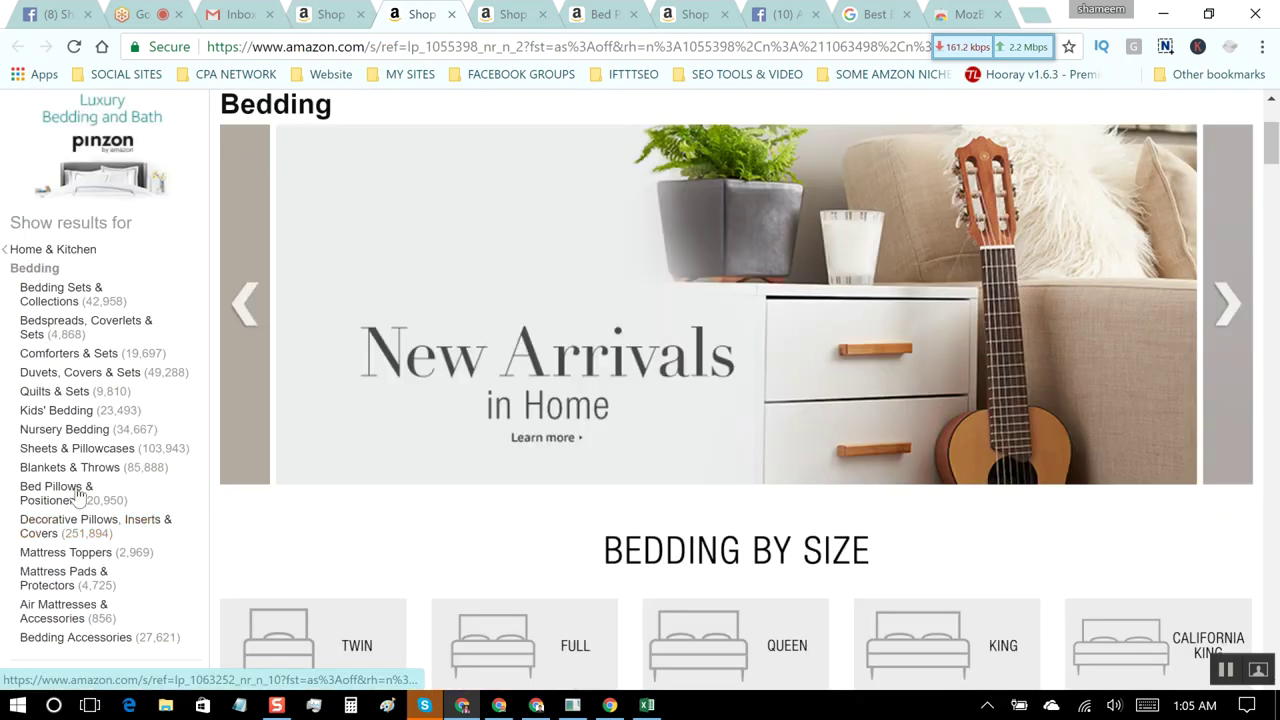
click(313, 12)
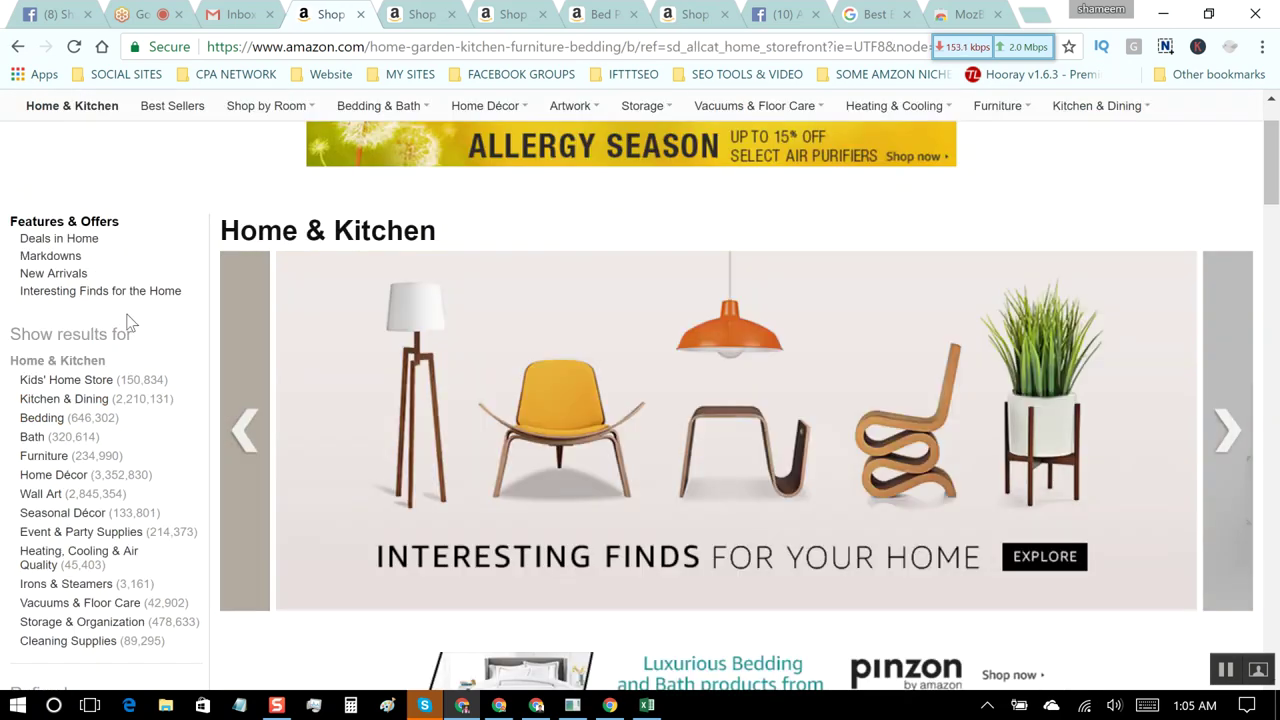
scroll(122, 314, up, 1)
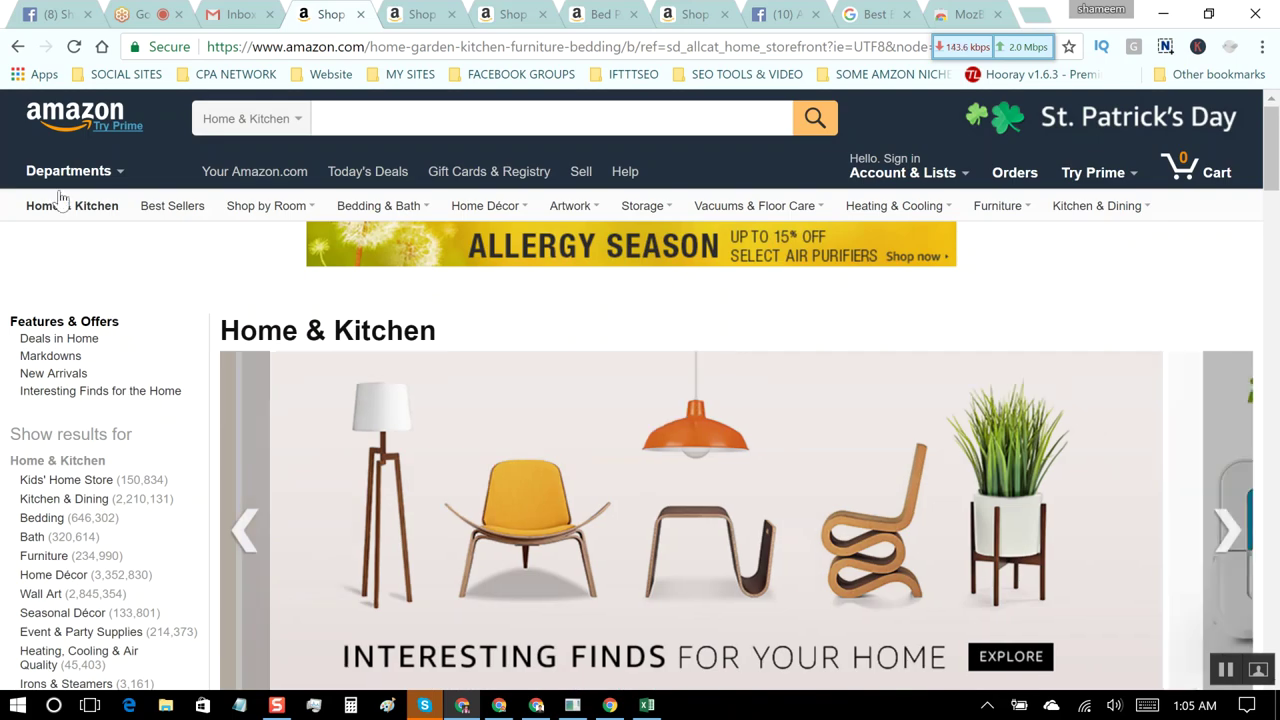
Step: Return to Amazon's full department directory and open Patio, Lawn & Garden in a new tab
click(20, 50)
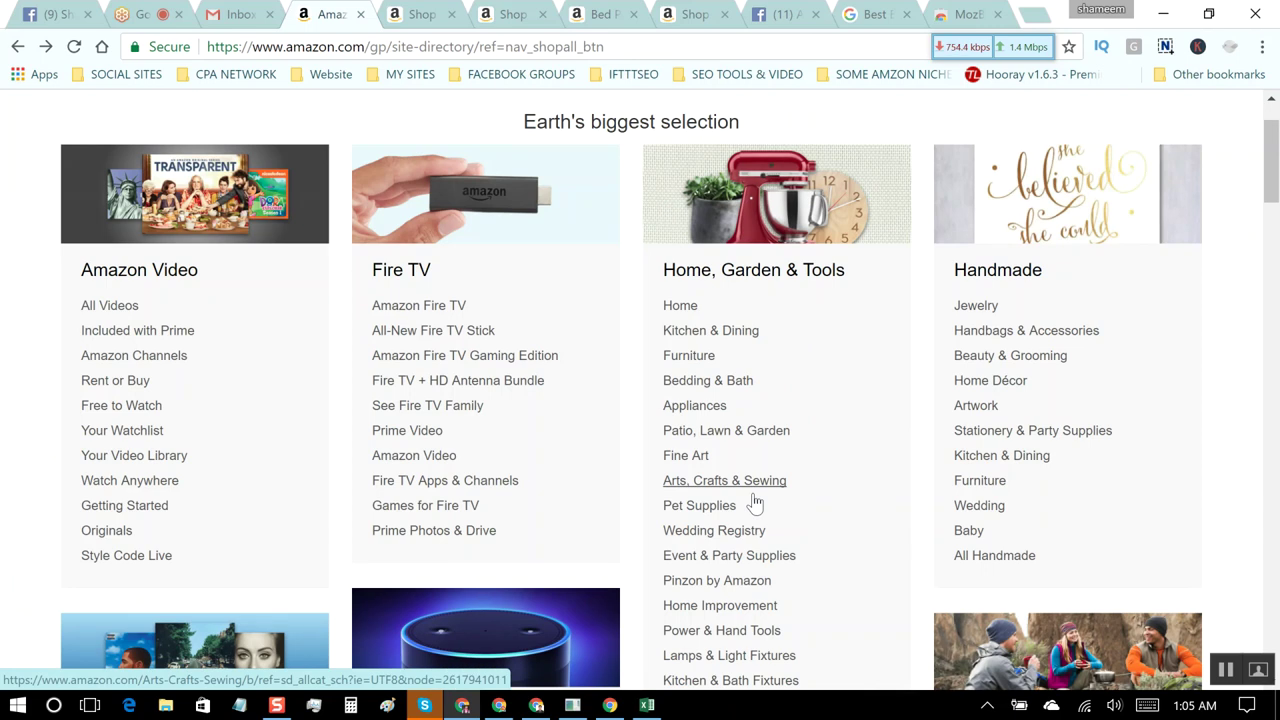
scroll(755, 502, down, 1)
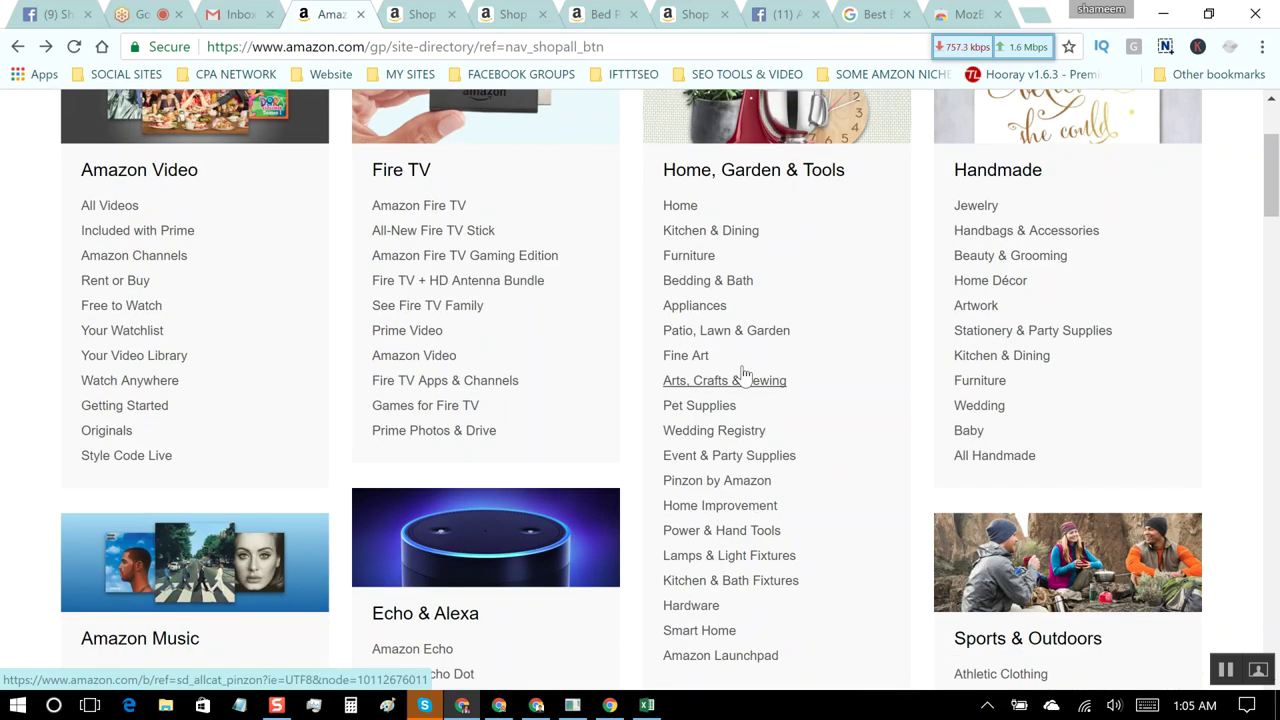
middle_click(750, 332)
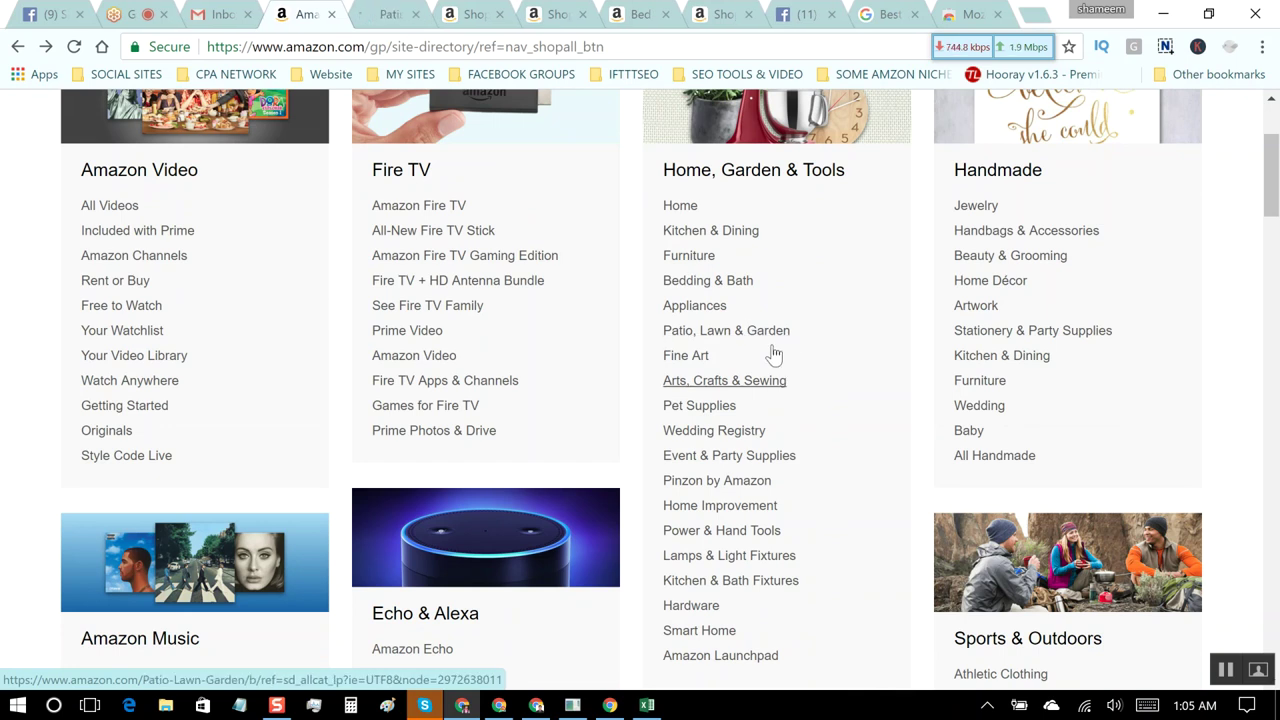
click(390, 18)
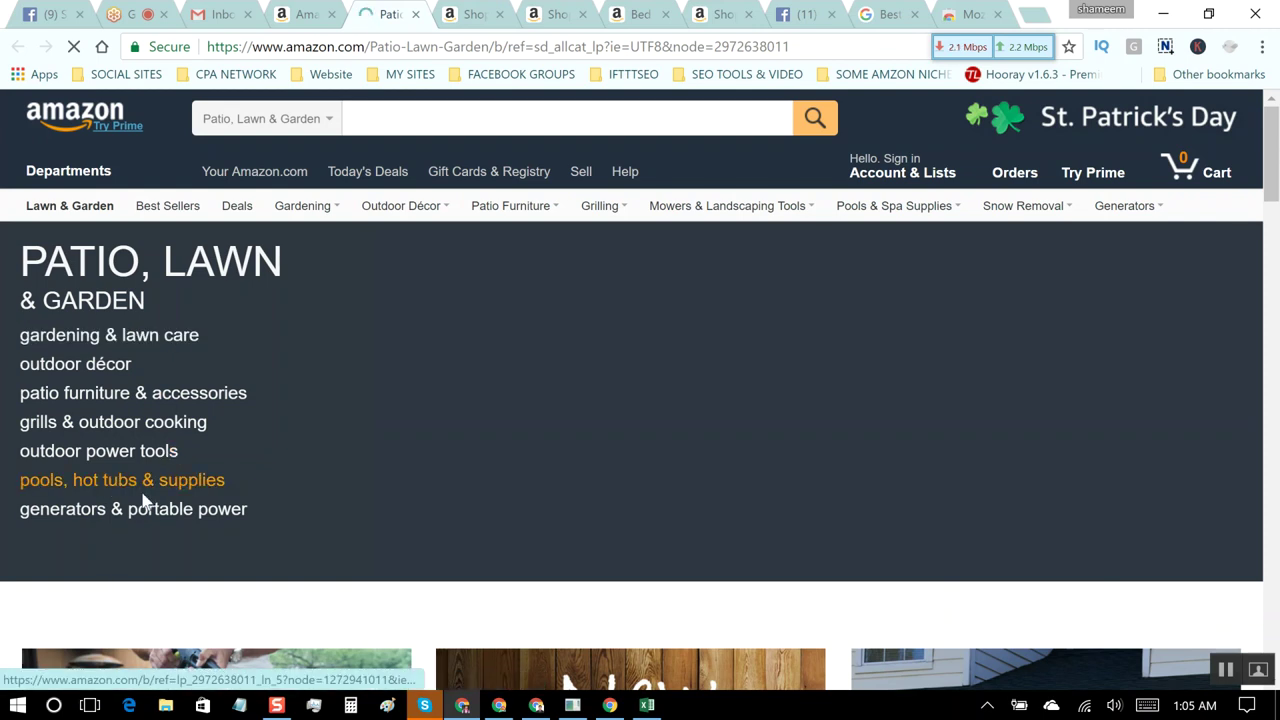
Step: Open Gardening & Lawn Care and pick out "pedestals" under garden sculptures & statues as the next product keyword
click(130, 338)
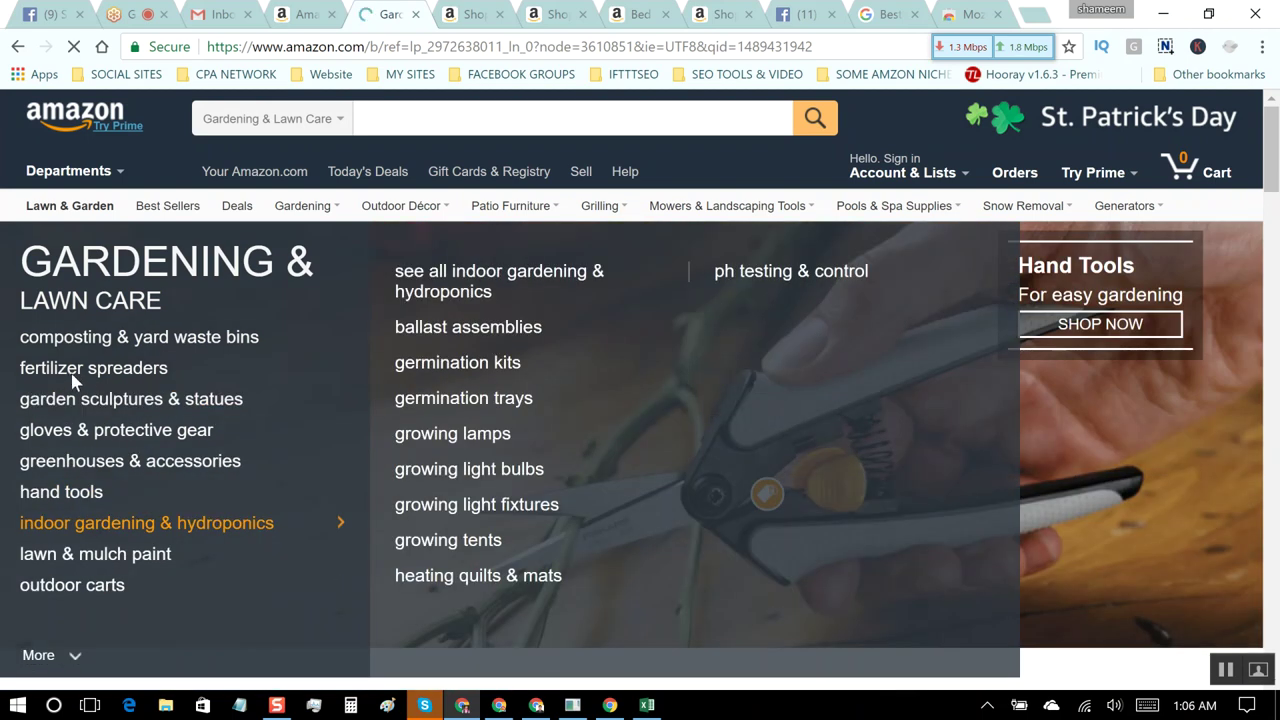
mouse_move(130, 405)
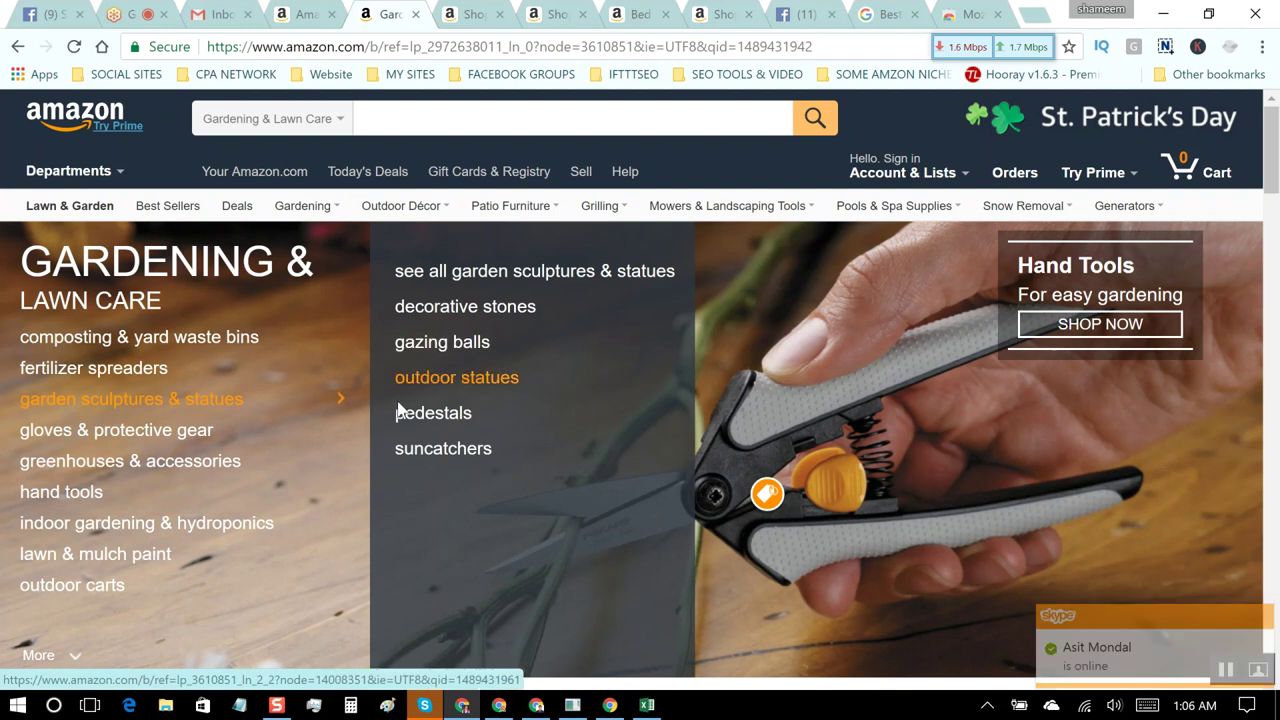
drag(396, 412, 480, 419)
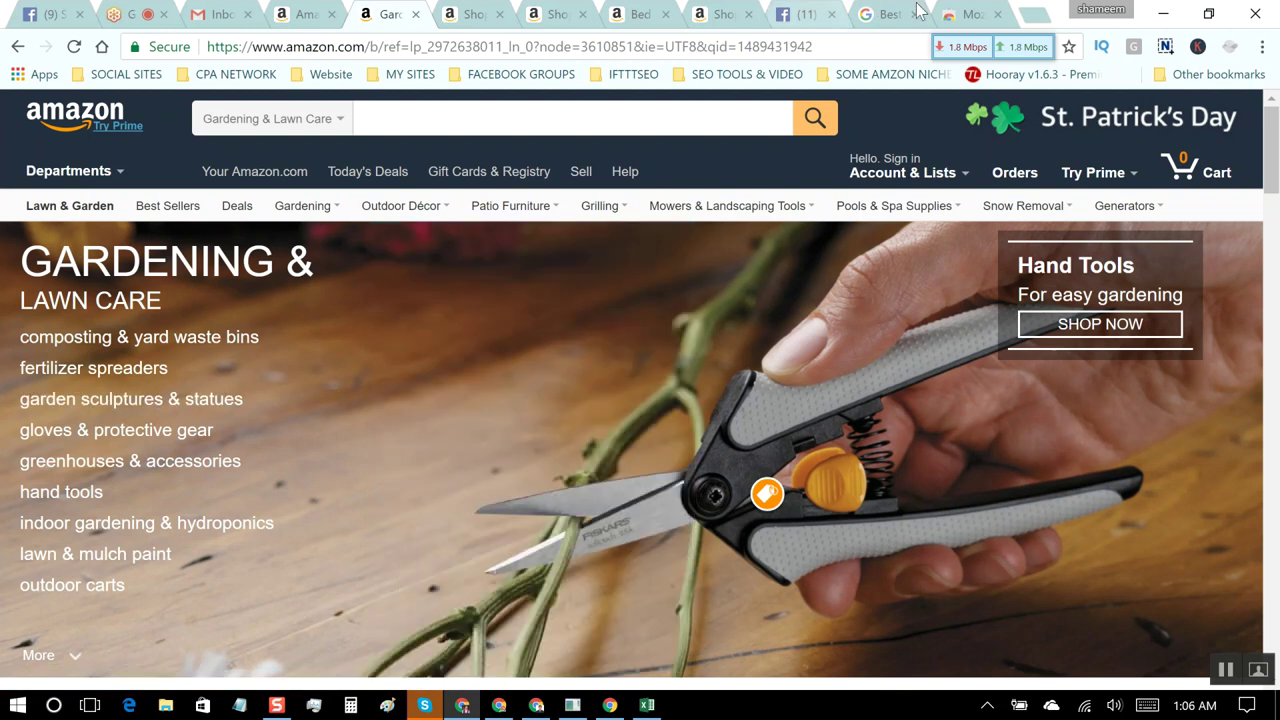
Step: Change the open Google search for "Best Bed Pillows" to "Best pedestals" and run it
click(878, 14)
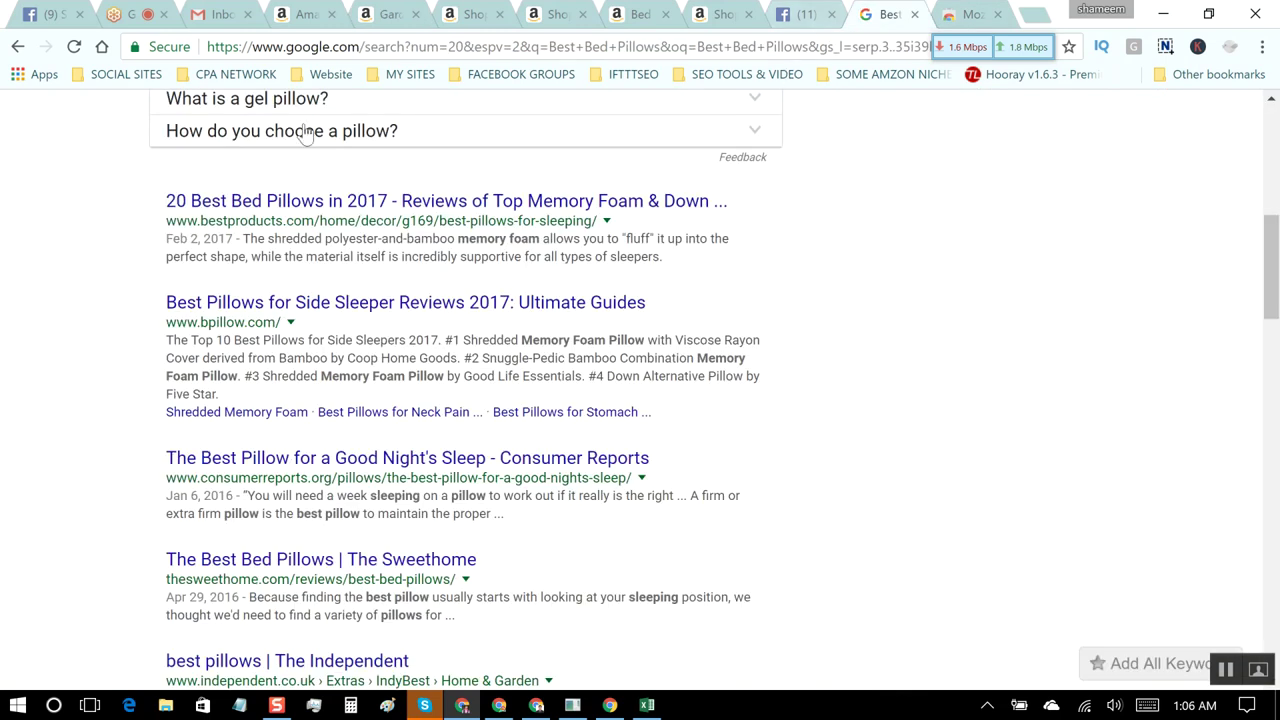
scroll(260, 143, up, 5)
scroll(260, 143, up, 1)
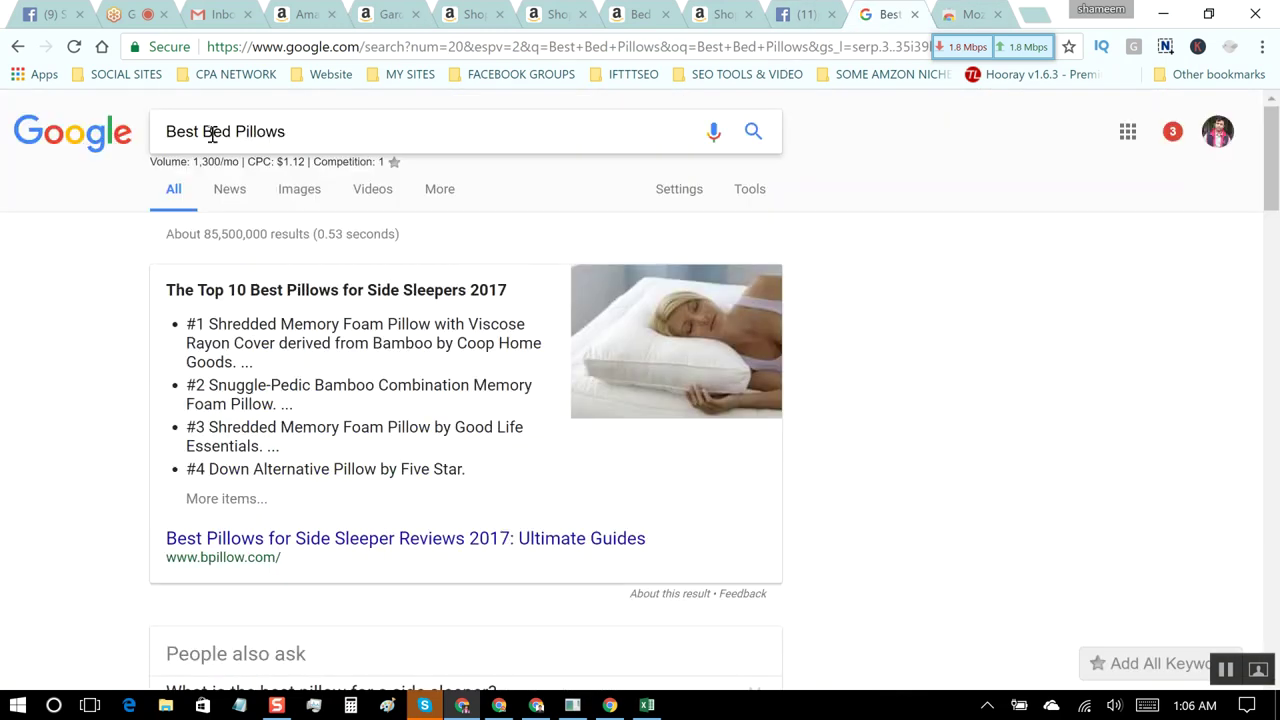
drag(203, 126, 323, 131)
text(pedestals)
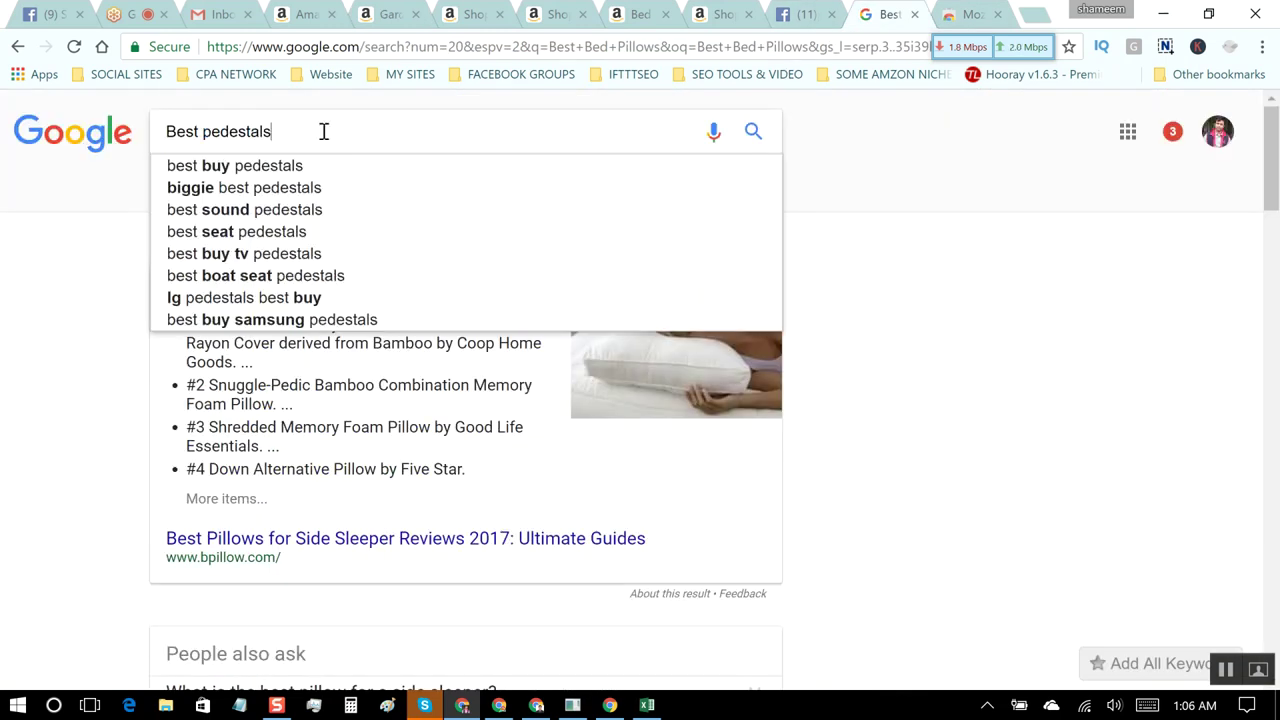
key(Return)
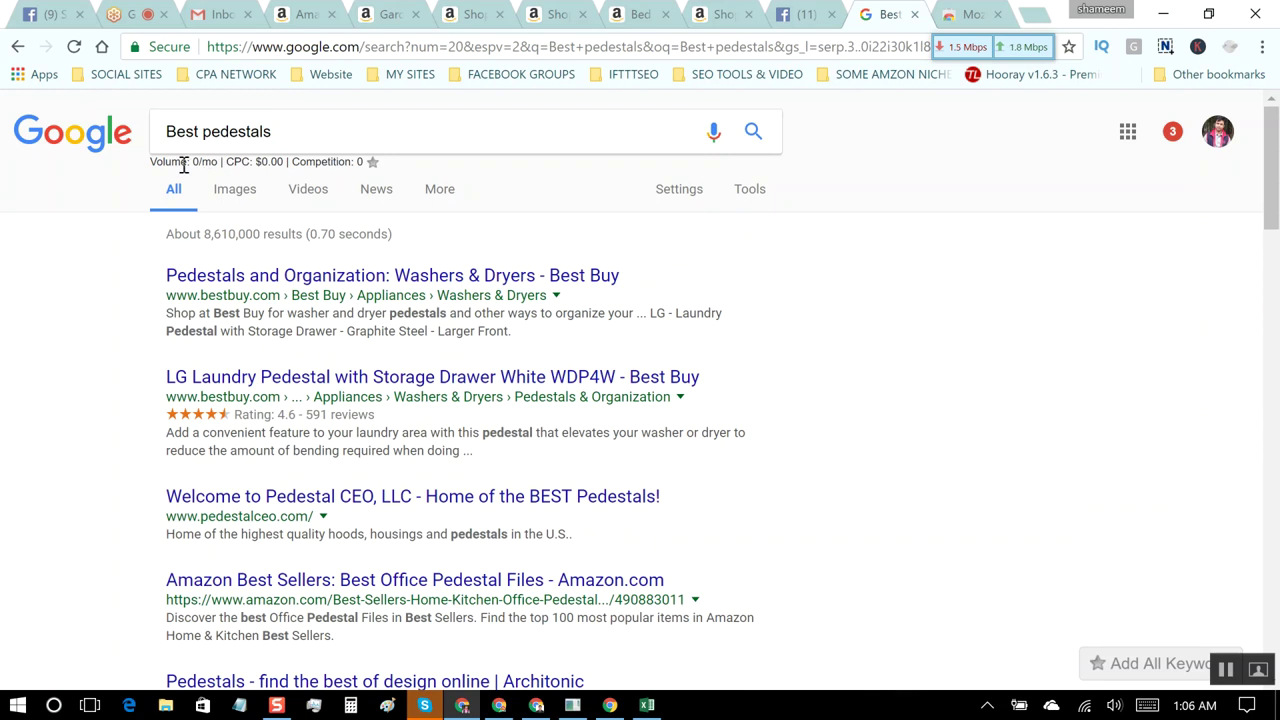
Step: Copy "Best pedestals" from the Google search and look it up in Ahrefs Keywords Explorer for the United States
double_click(301, 133)
triple_click(301, 133)
key(ctrl+c)
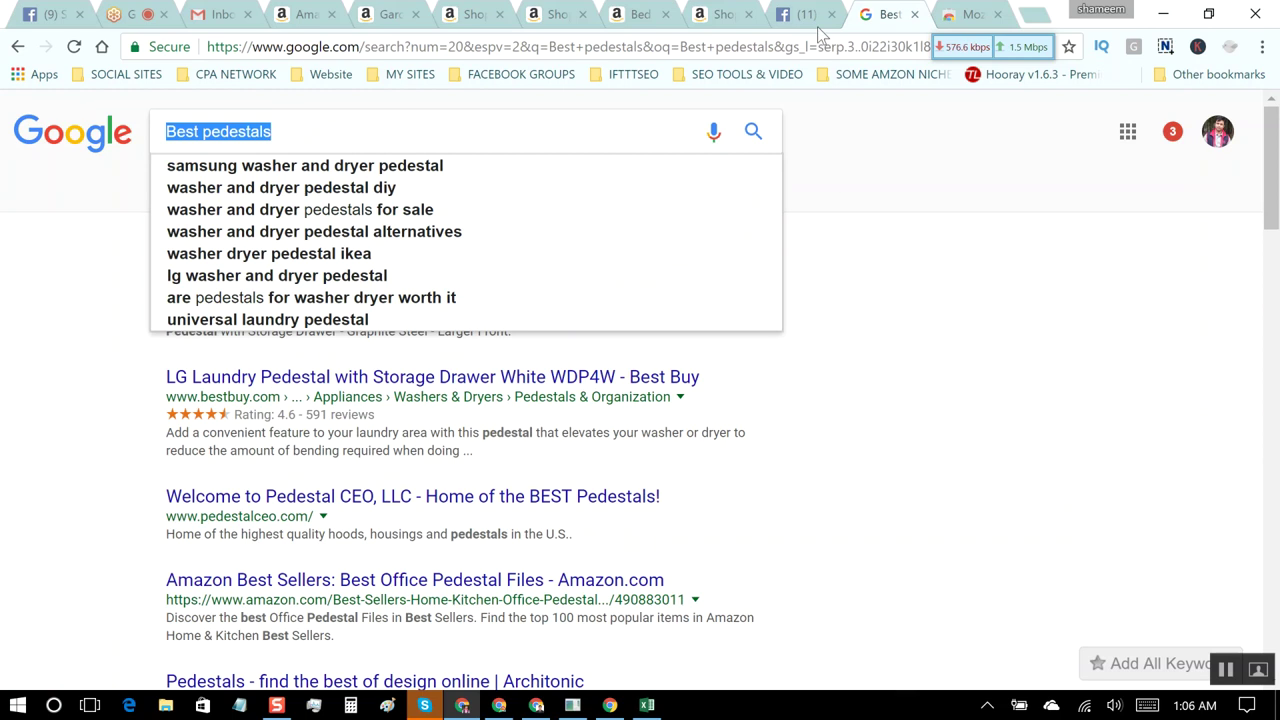
click(537, 706)
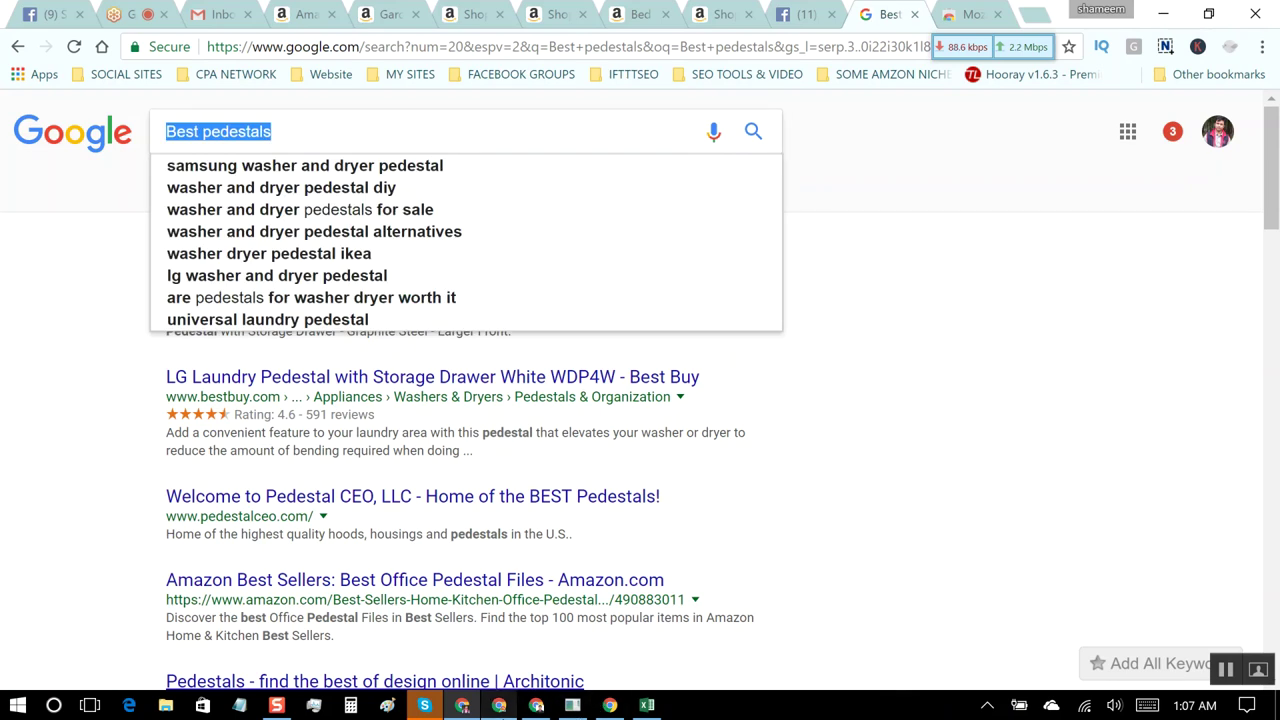
click(503, 706)
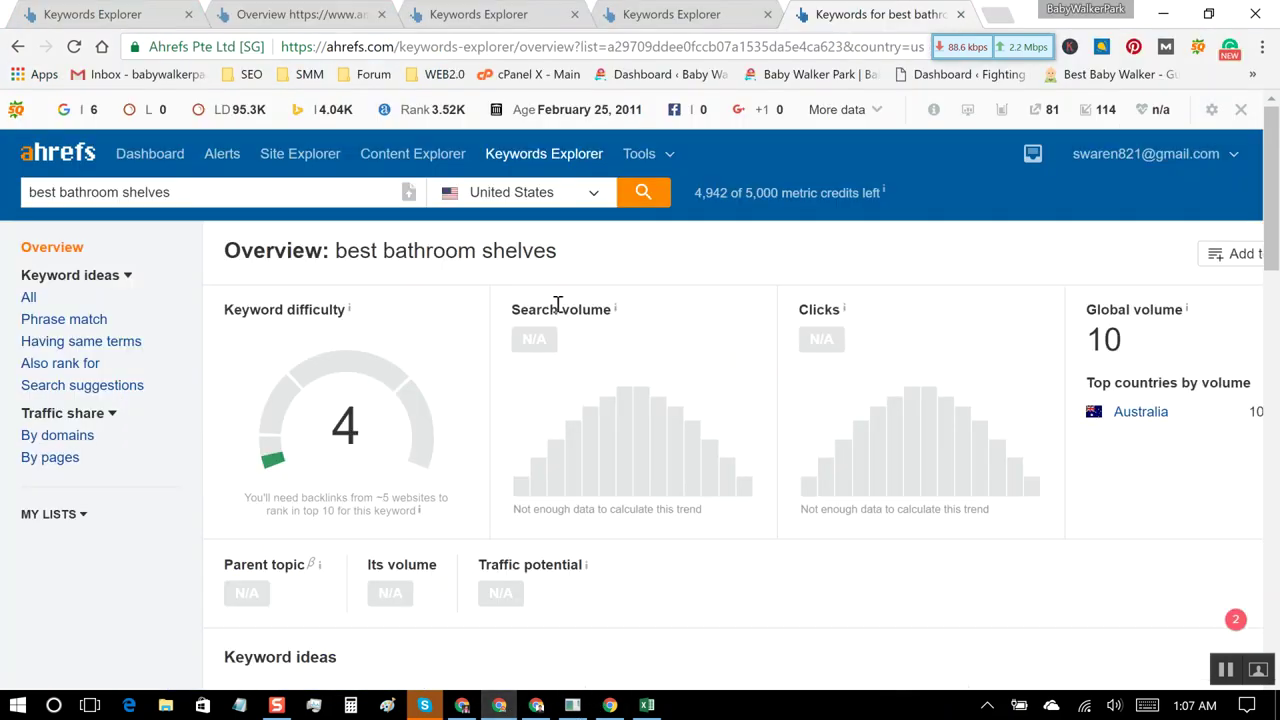
triple_click(282, 199)
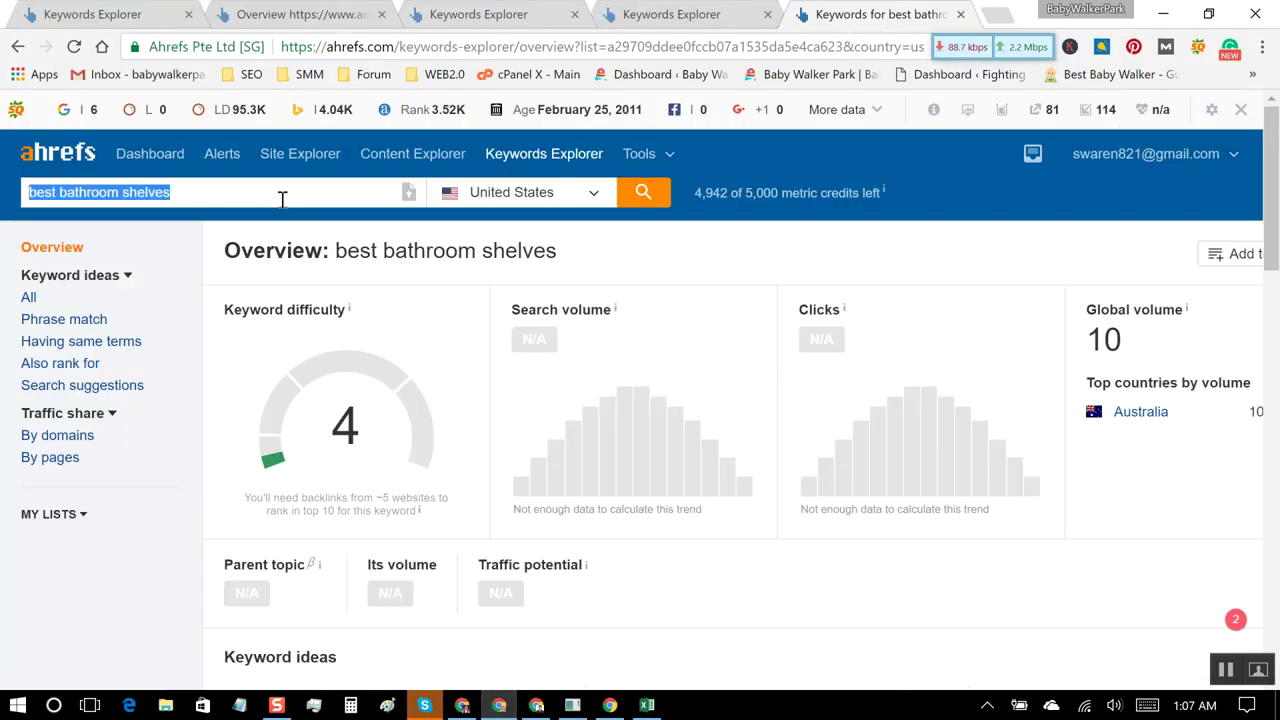
key(ctrl+v)
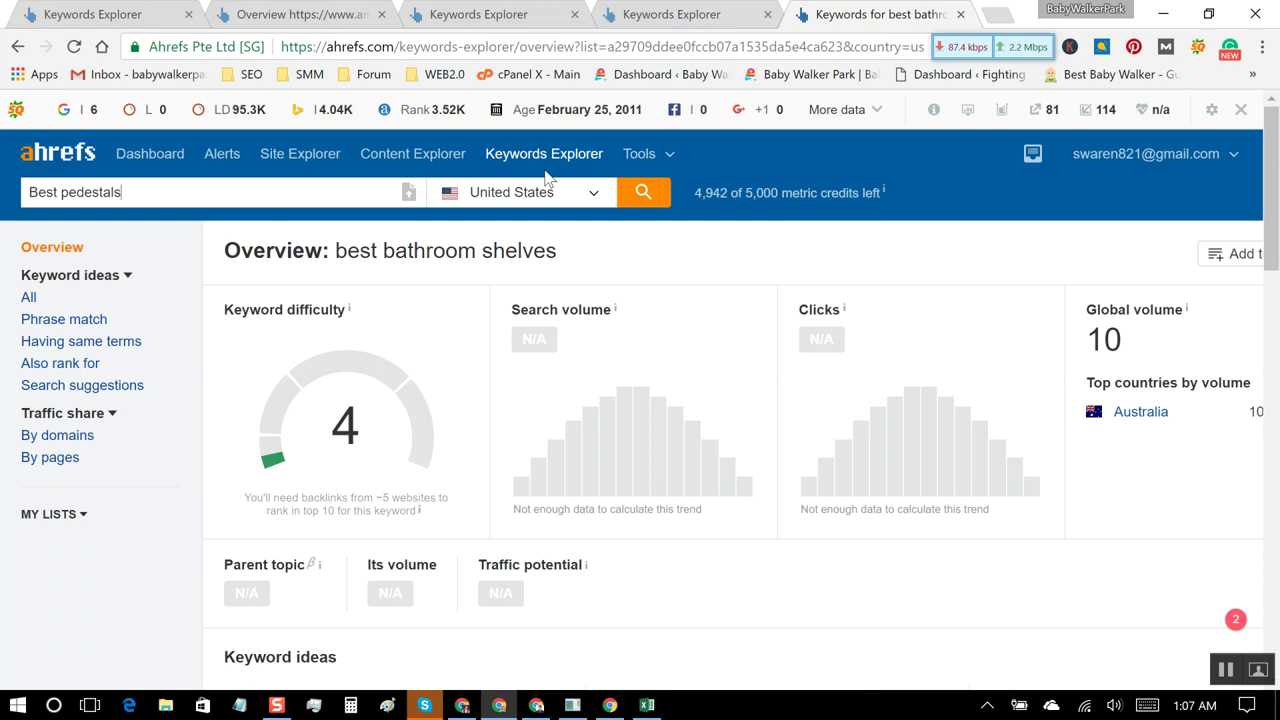
click(641, 196)
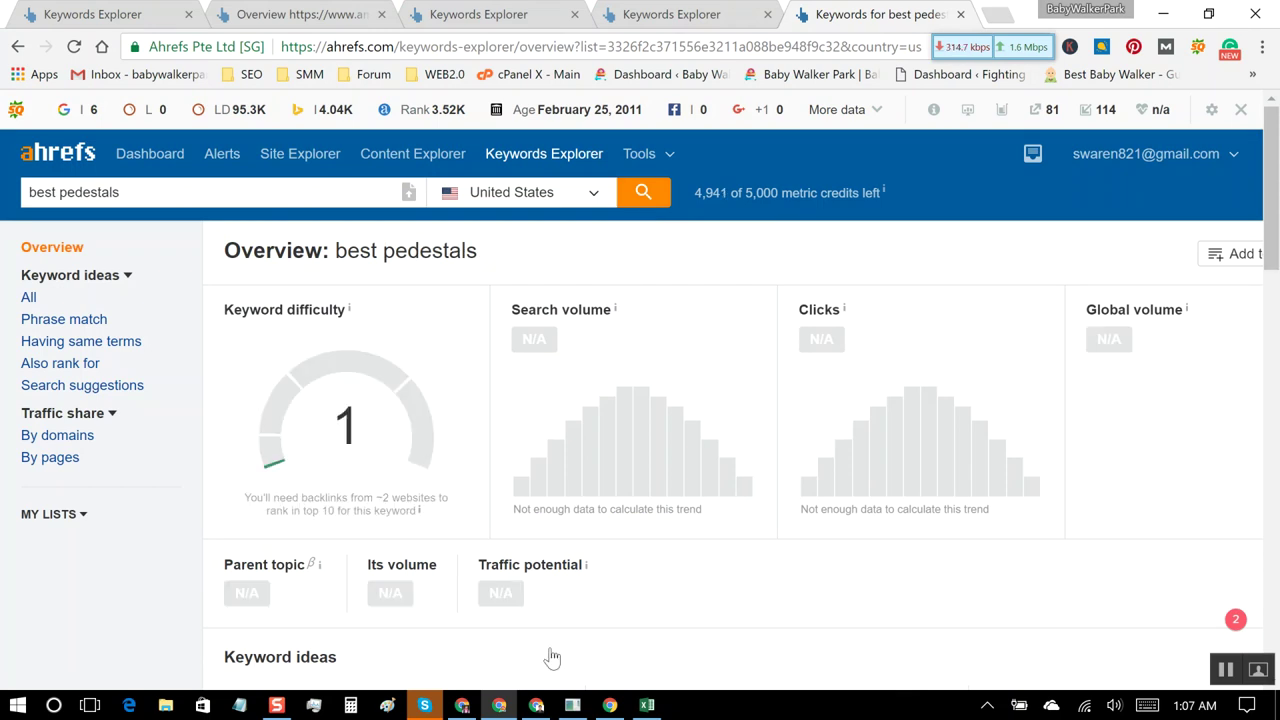
Step: Return to Amazon's Gardening & Lawn Care page and pick out "garden sculptures" as the next product keyword
click(464, 707)
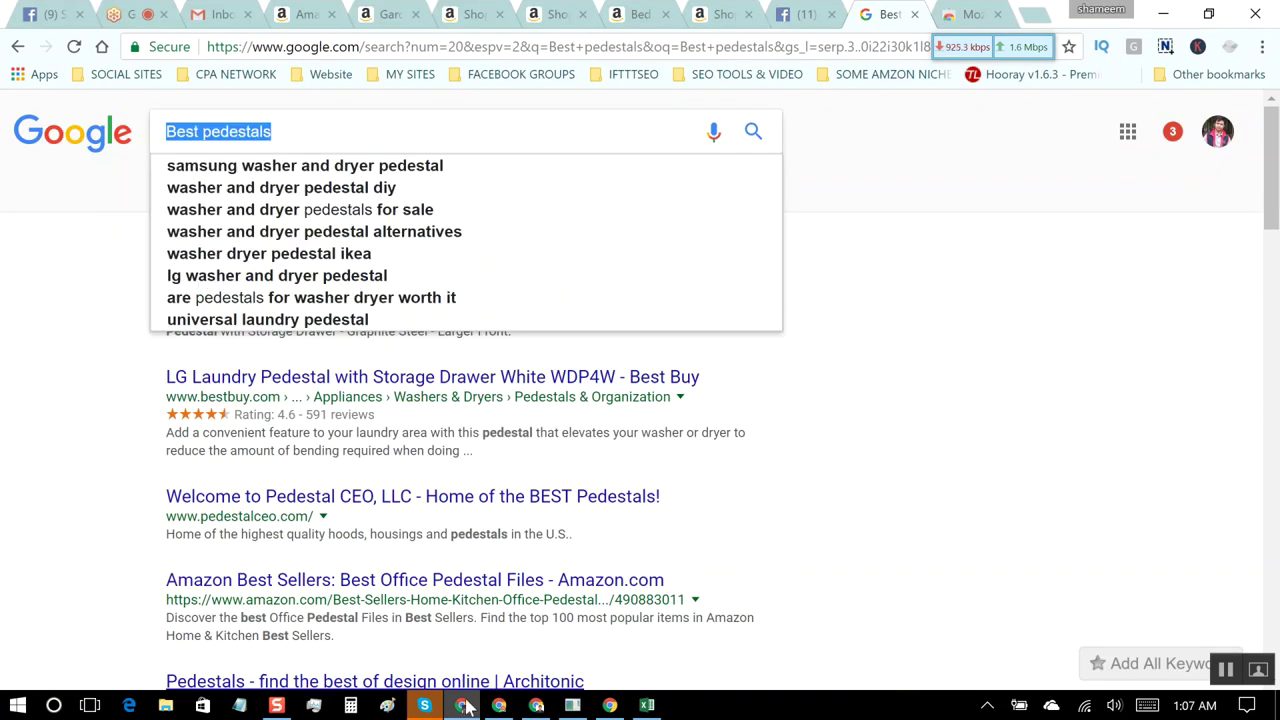
click(390, 14)
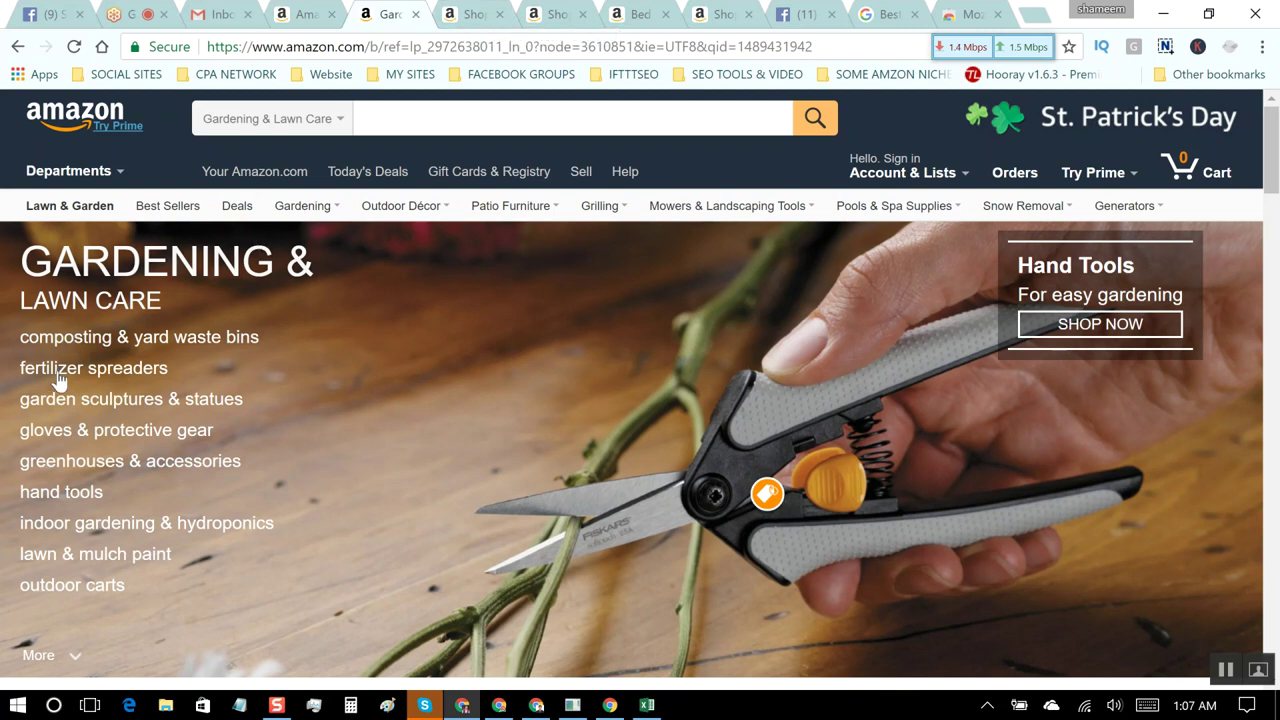
mouse_move(18, 403)
drag(18, 403, 163, 400)
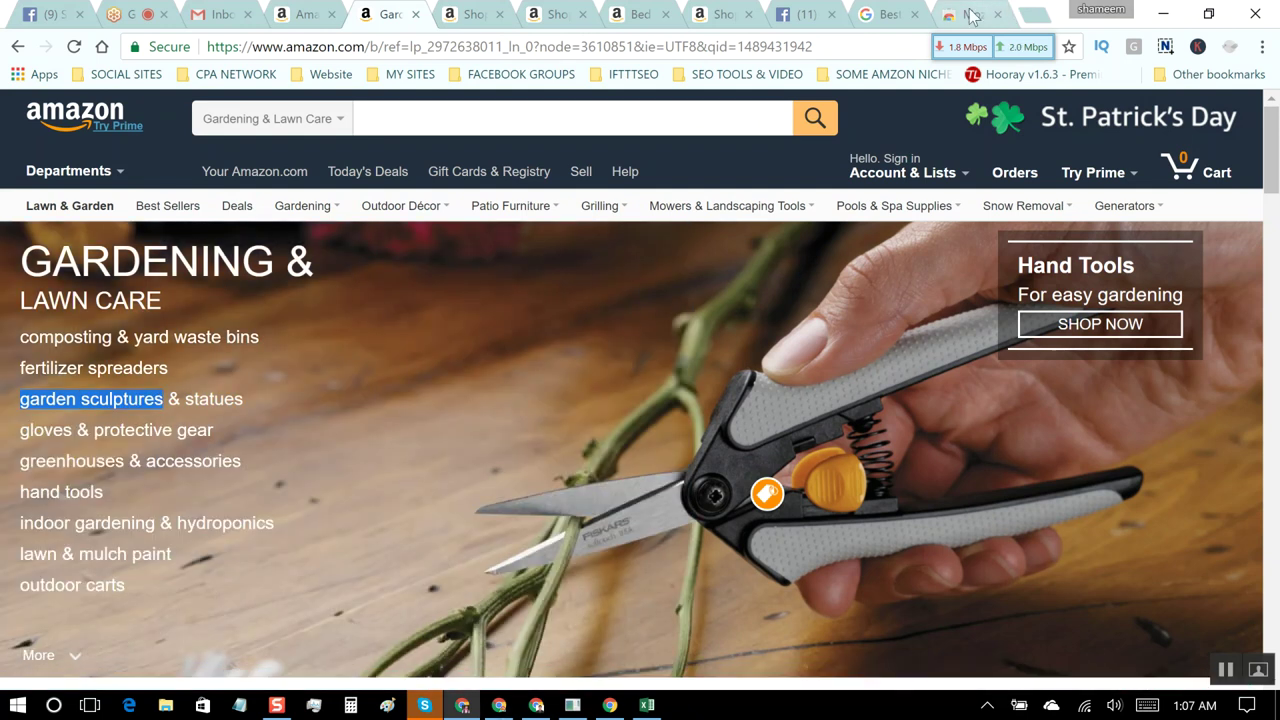
Step: Change the open Google search from "Best pedestals" to "Best garden sculptures", run it and glance over the results
click(903, 15)
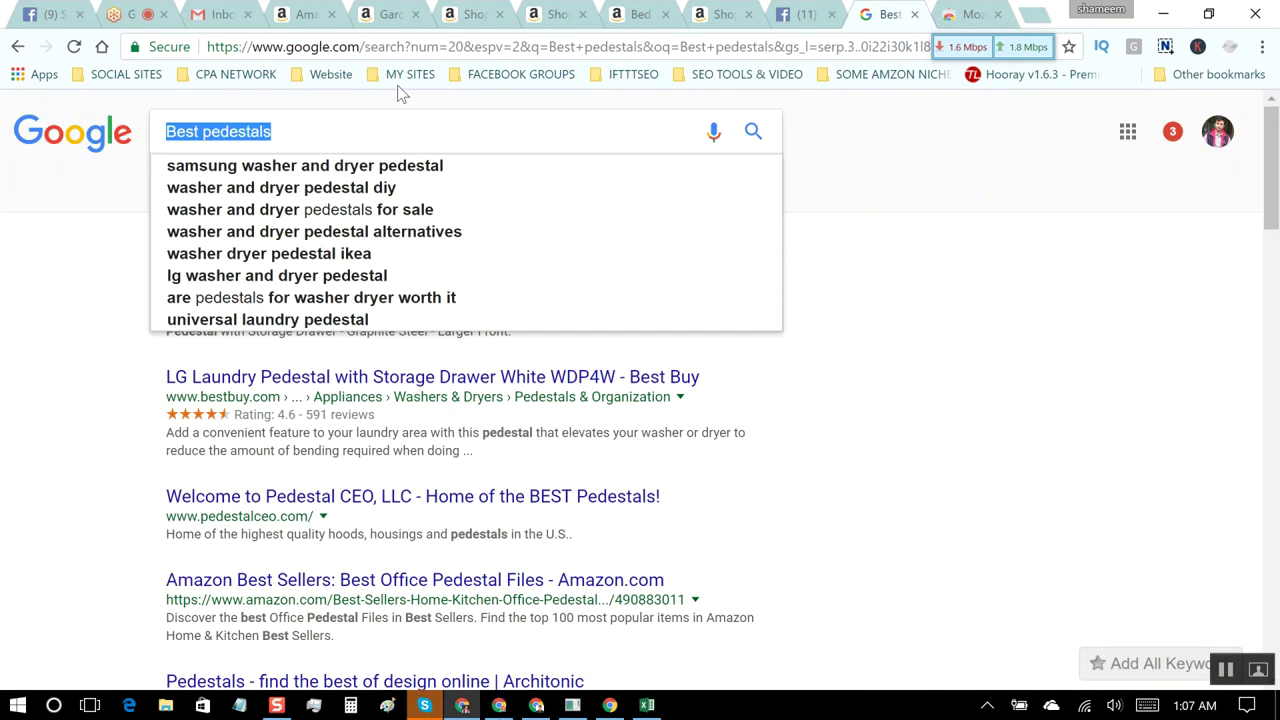
click(240, 131)
drag(204, 134, 346, 121)
text(garden sculptures)
key(Return)
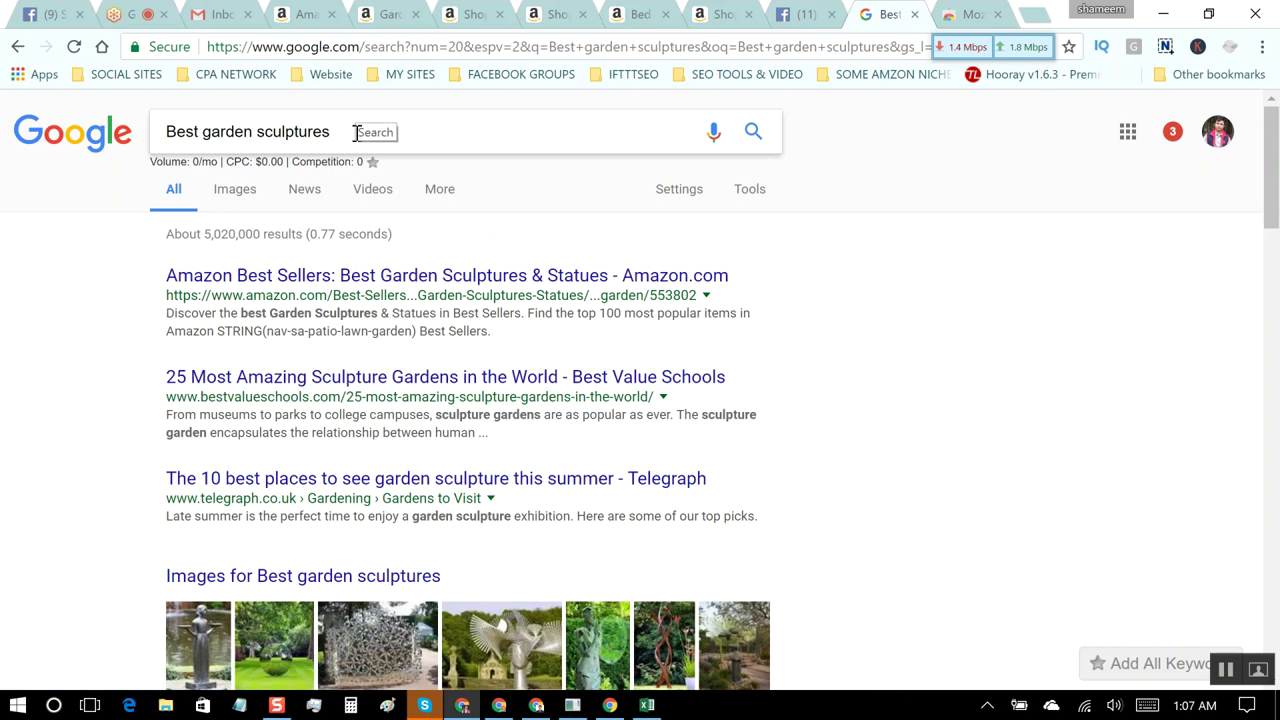
scroll(353, 132, down, 1)
scroll(360, 129, up, 1)
Step: Copy "Best garden sculptures" from the Google search and look it up in Ahrefs Keywords Explorer
double_click(355, 128)
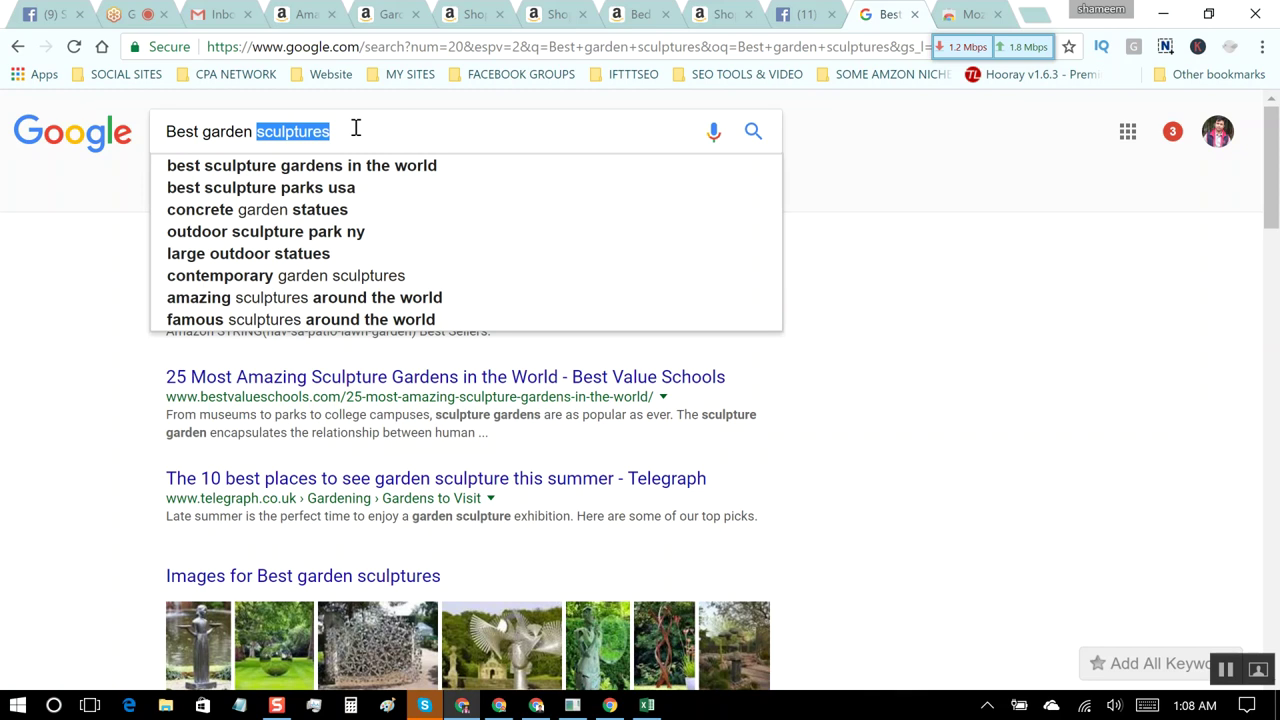
click(355, 128)
double_click(355, 128)
key(ctrl+c)
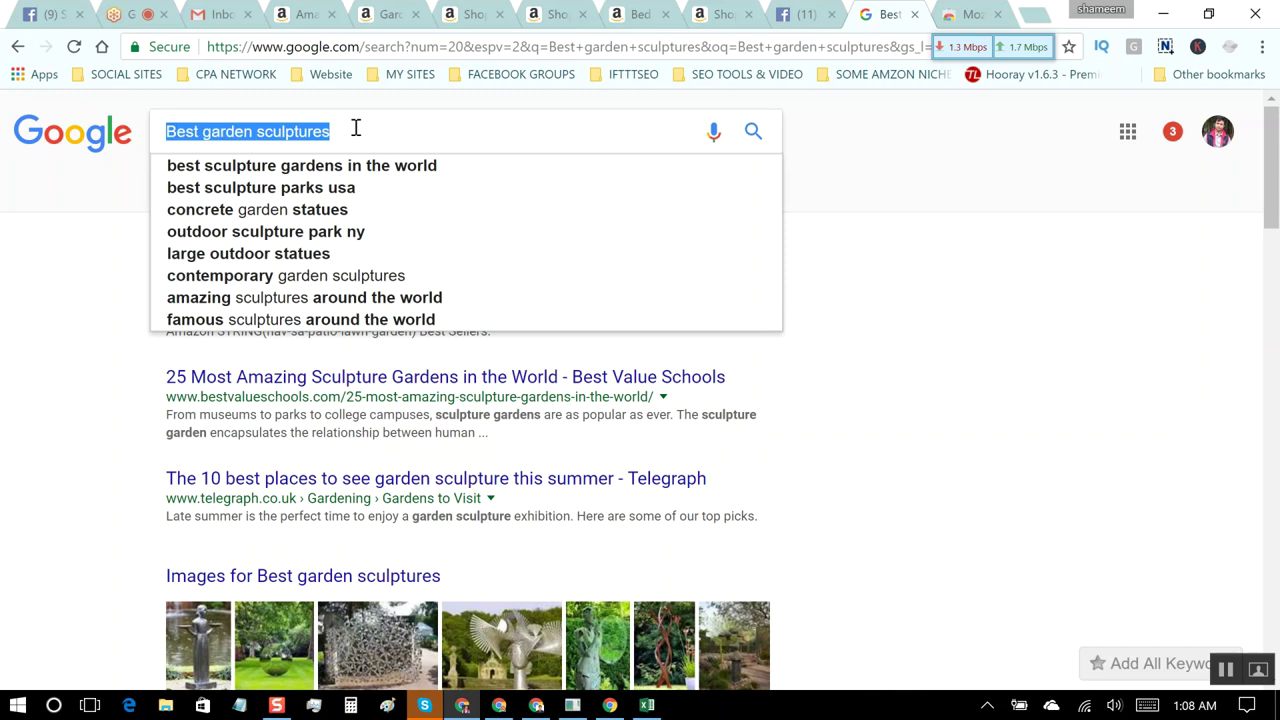
click(498, 705)
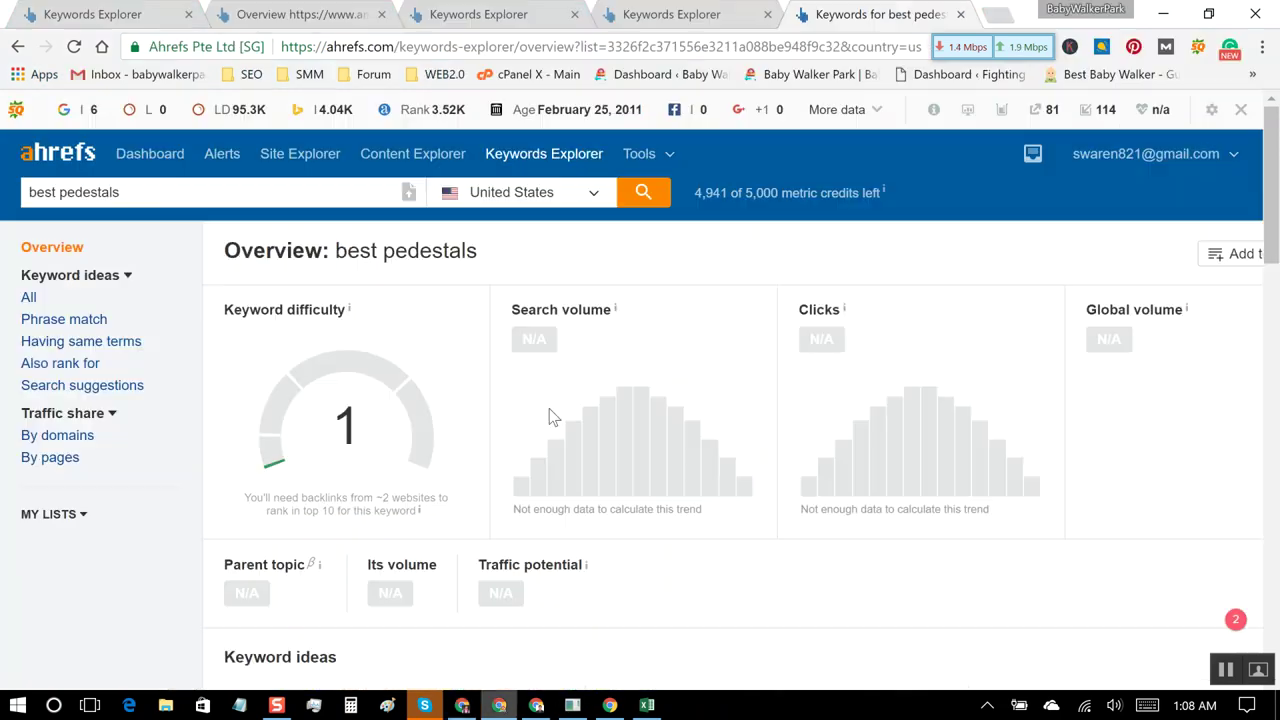
triple_click(343, 192)
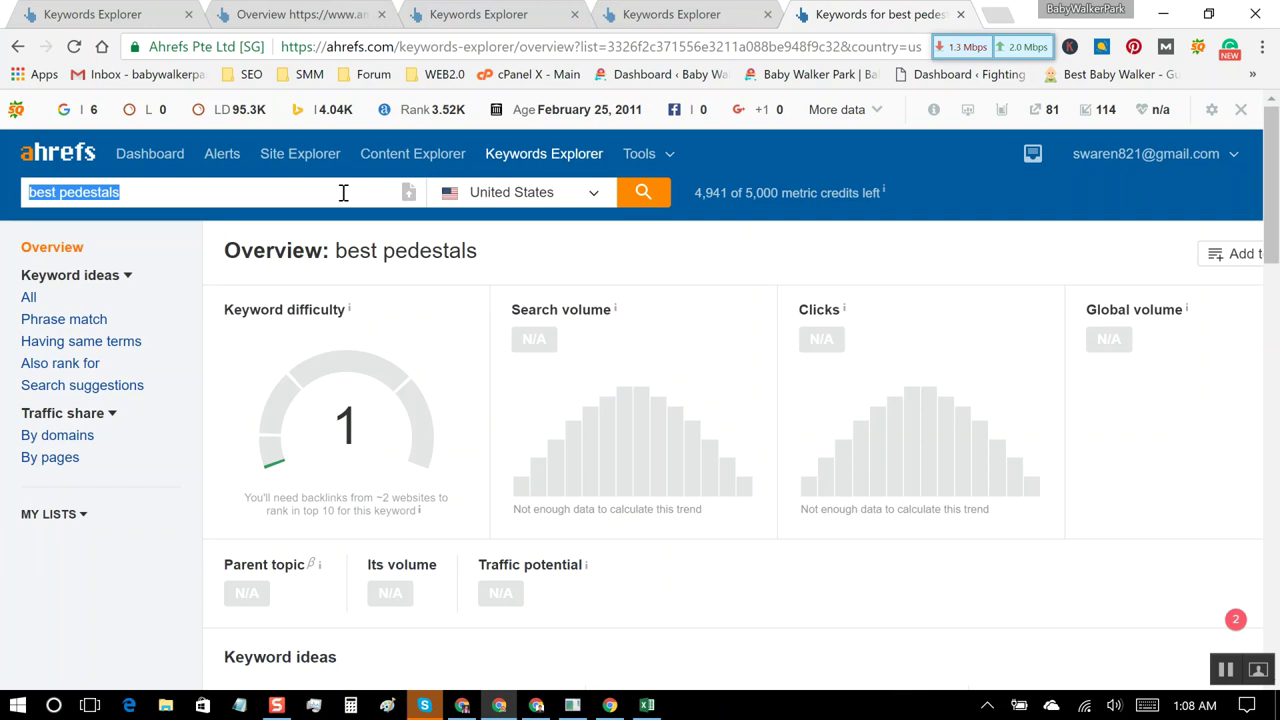
key(ctrl+v)
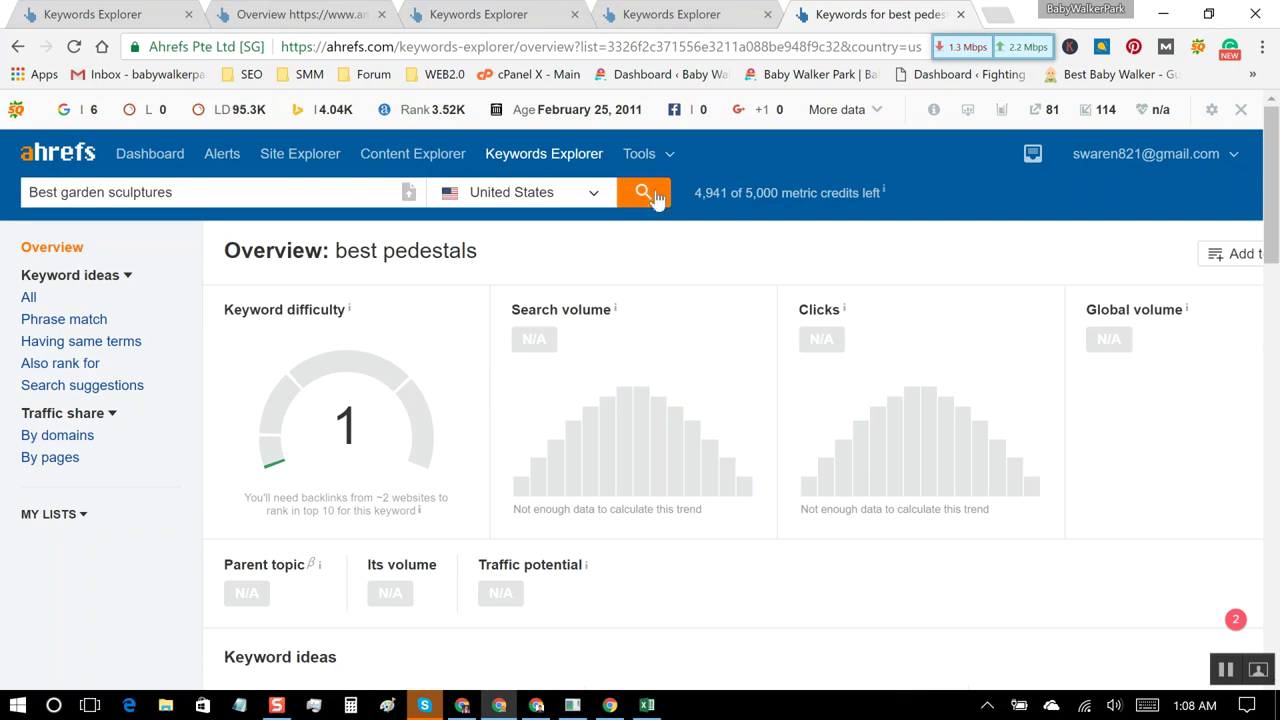
Step: Go back to Amazon's Gardening & Lawn Care page and pick out "hoes" under hand tools as the next product keyword
click(462, 705)
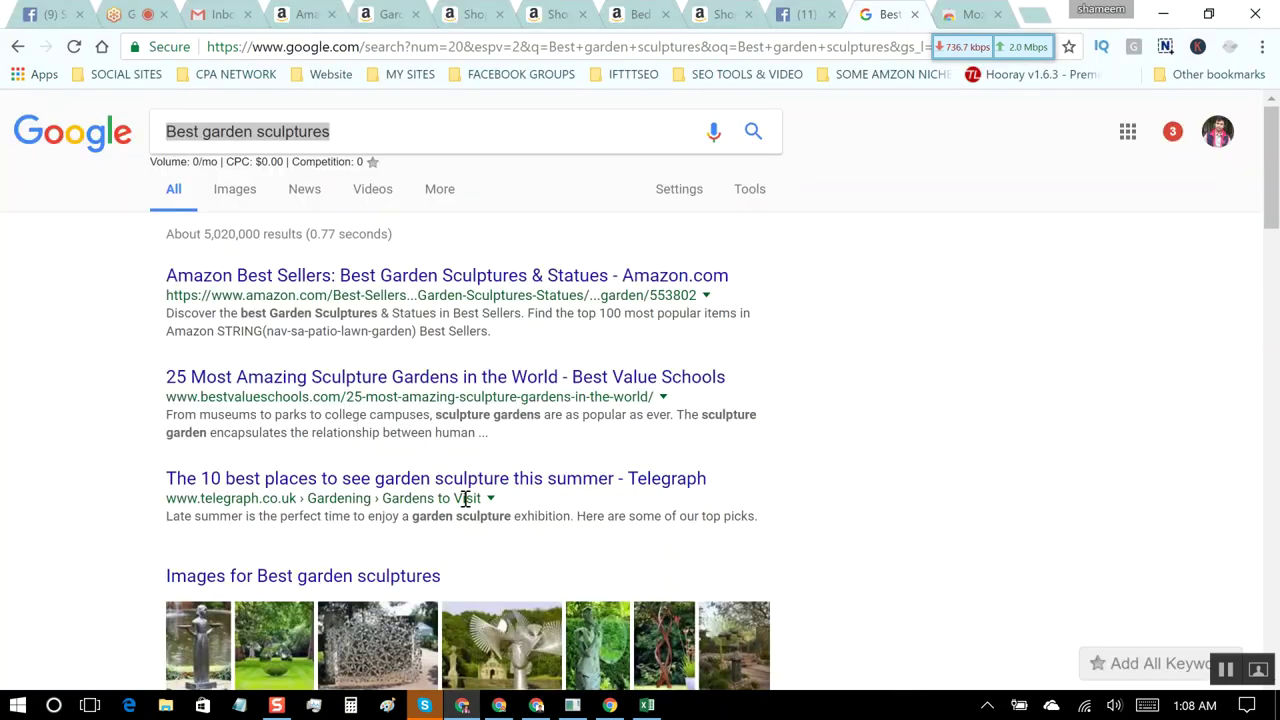
click(395, 16)
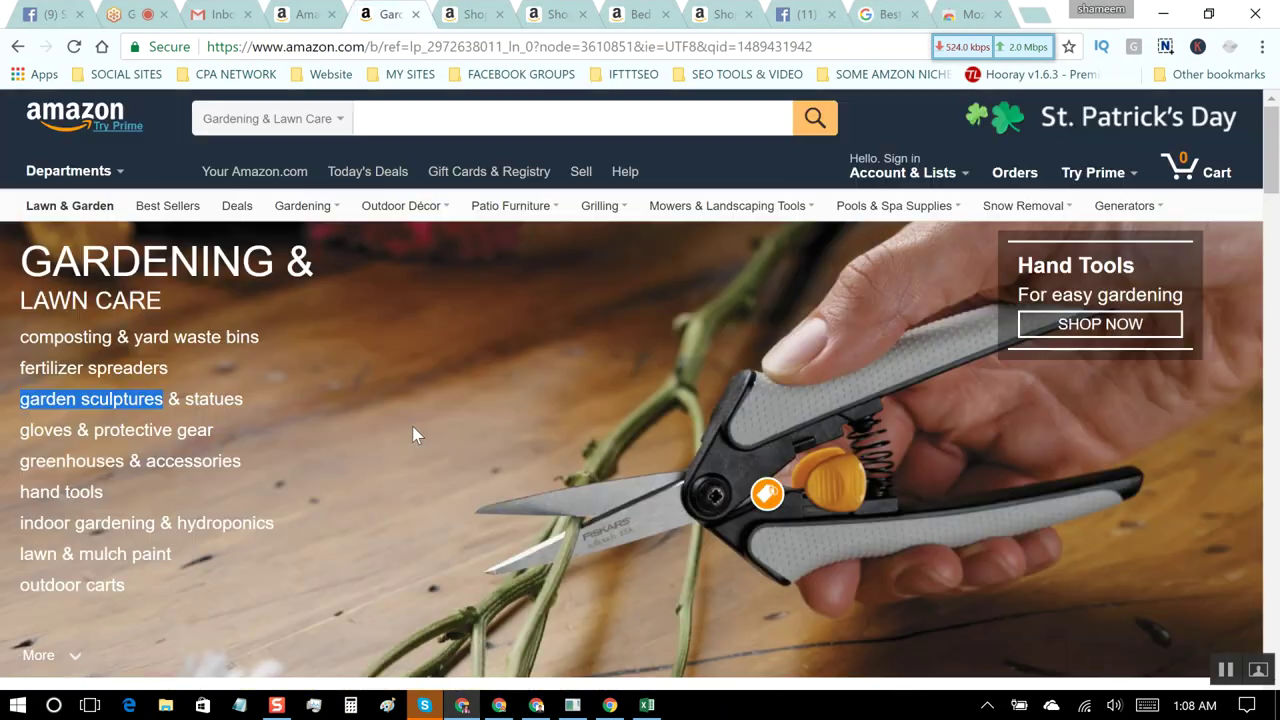
mouse_move(14, 487)
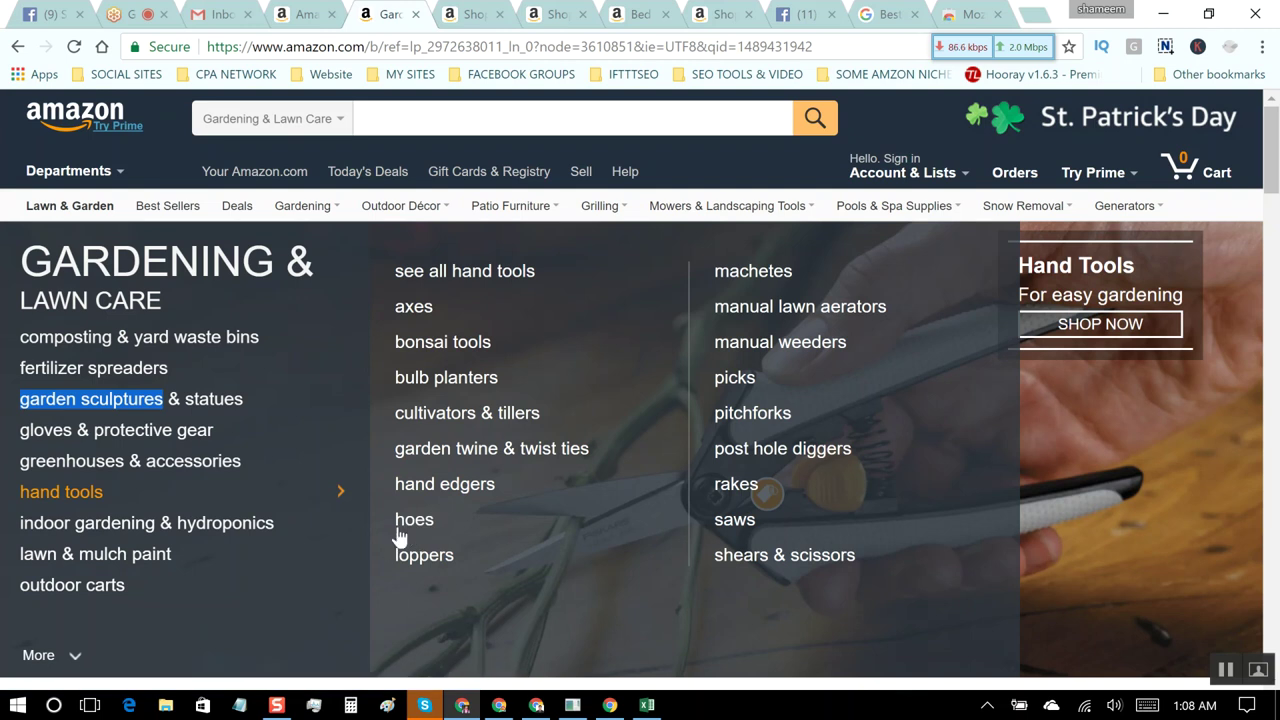
drag(396, 517, 449, 525)
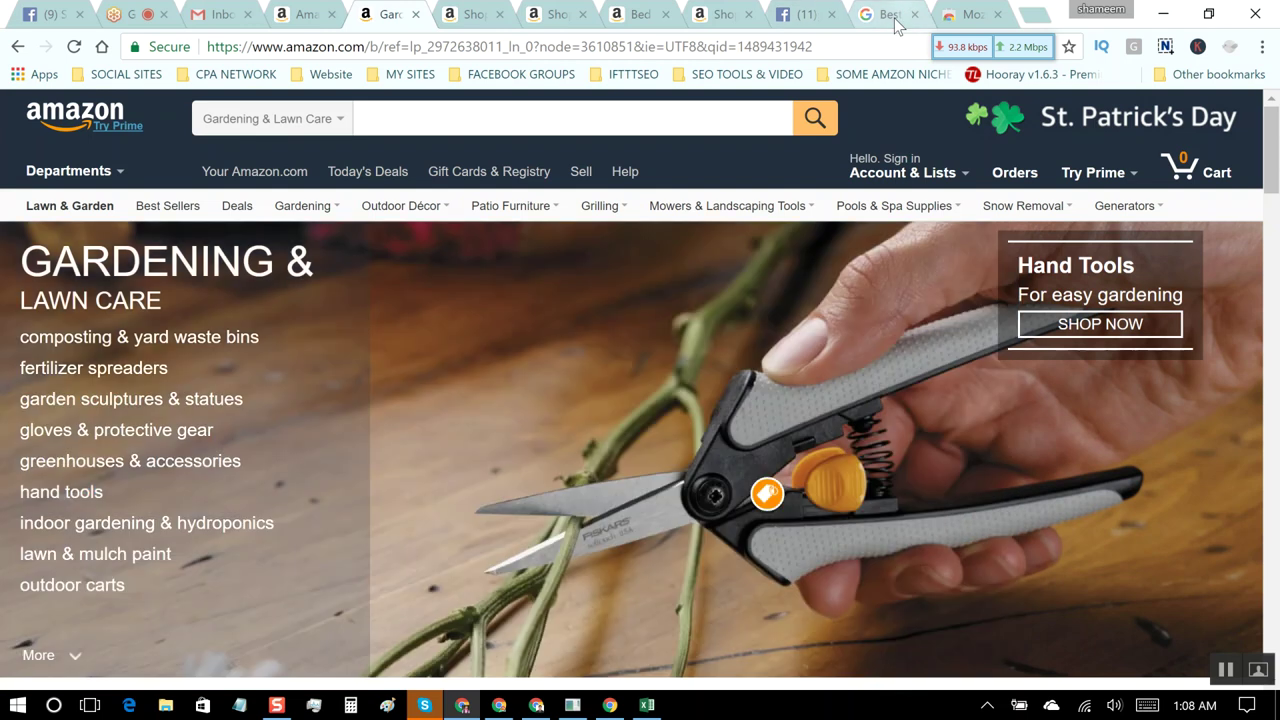
Step: Replace "sculptures" with "hoes" in the open Google search and run "Best garden hoes"
click(897, 25)
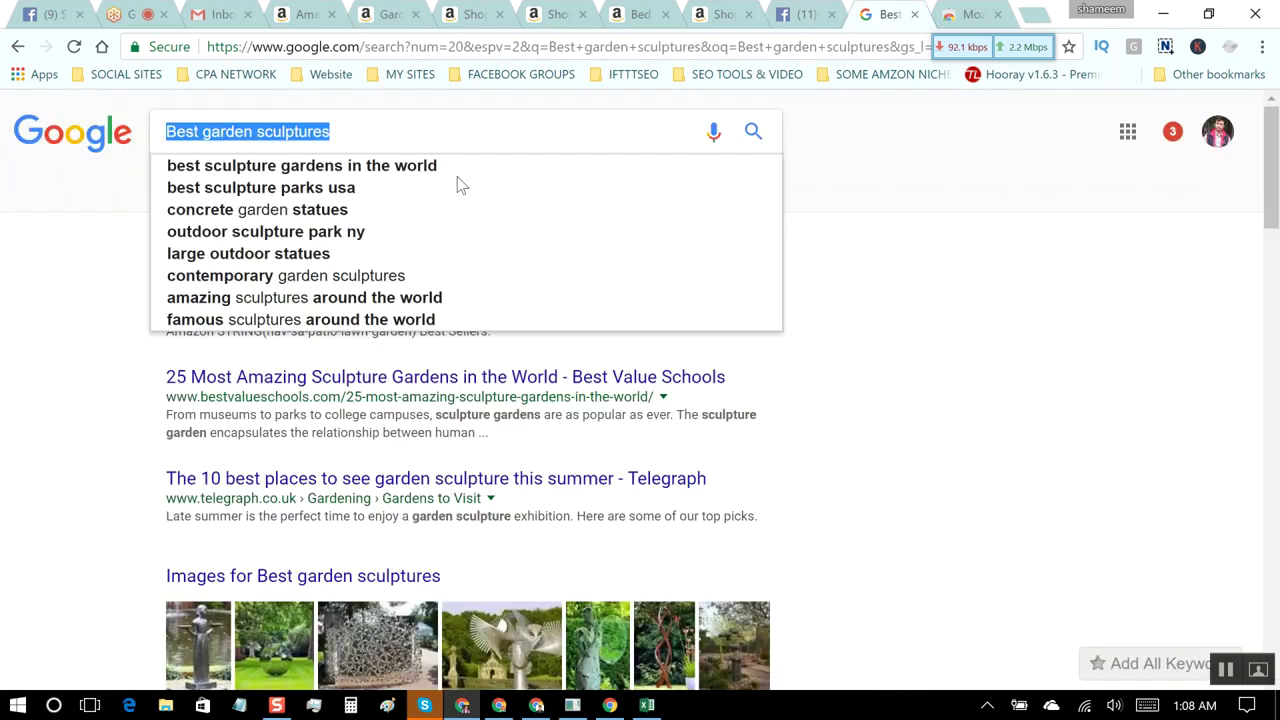
click(205, 131)
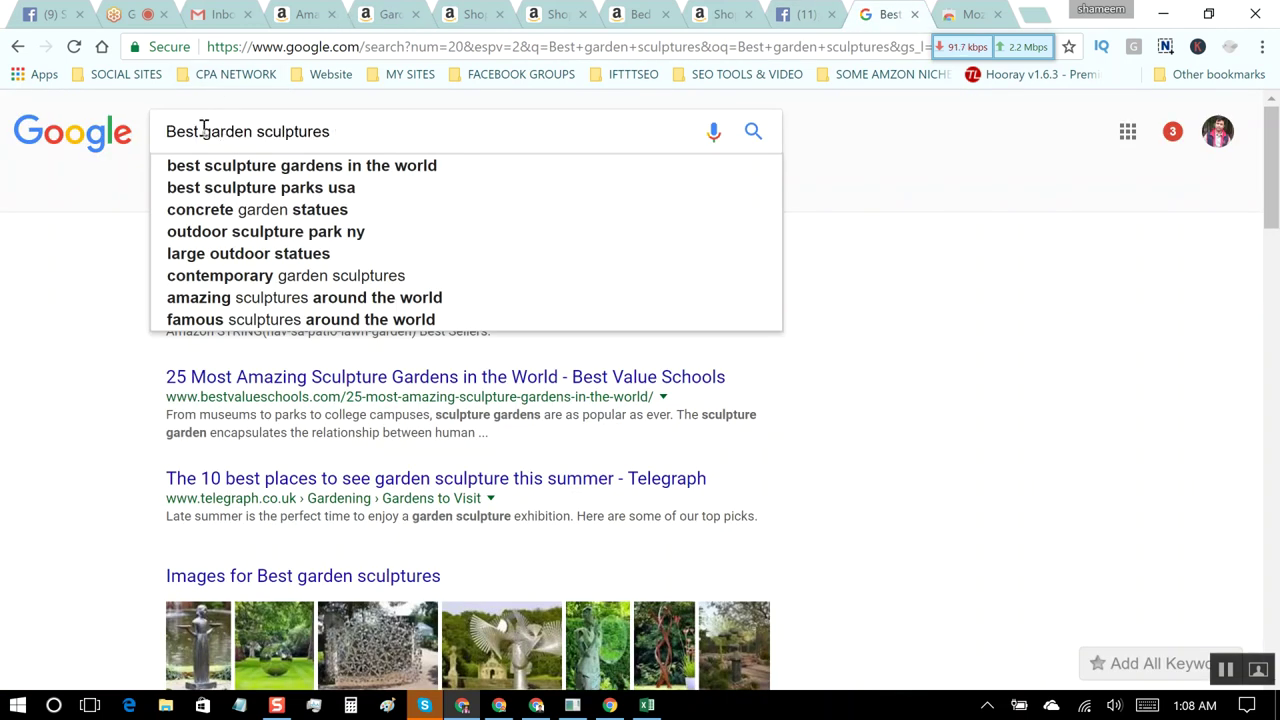
drag(257, 131, 383, 126)
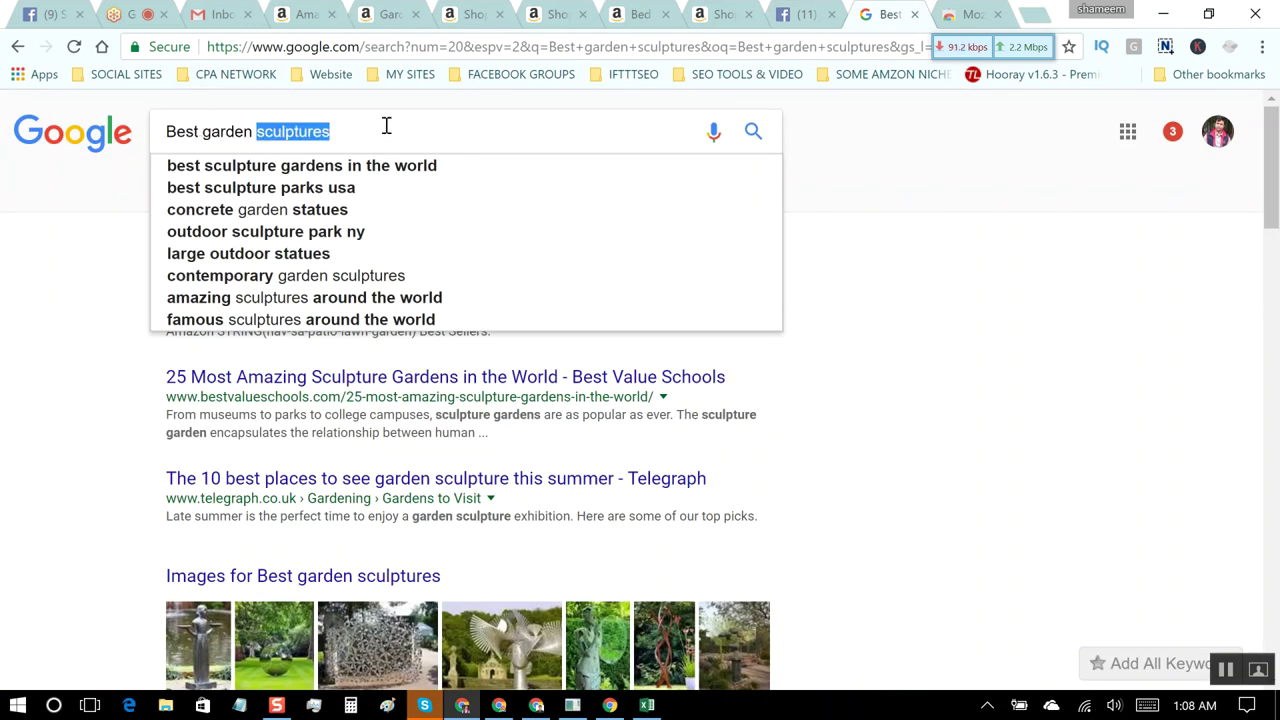
text(hoes)
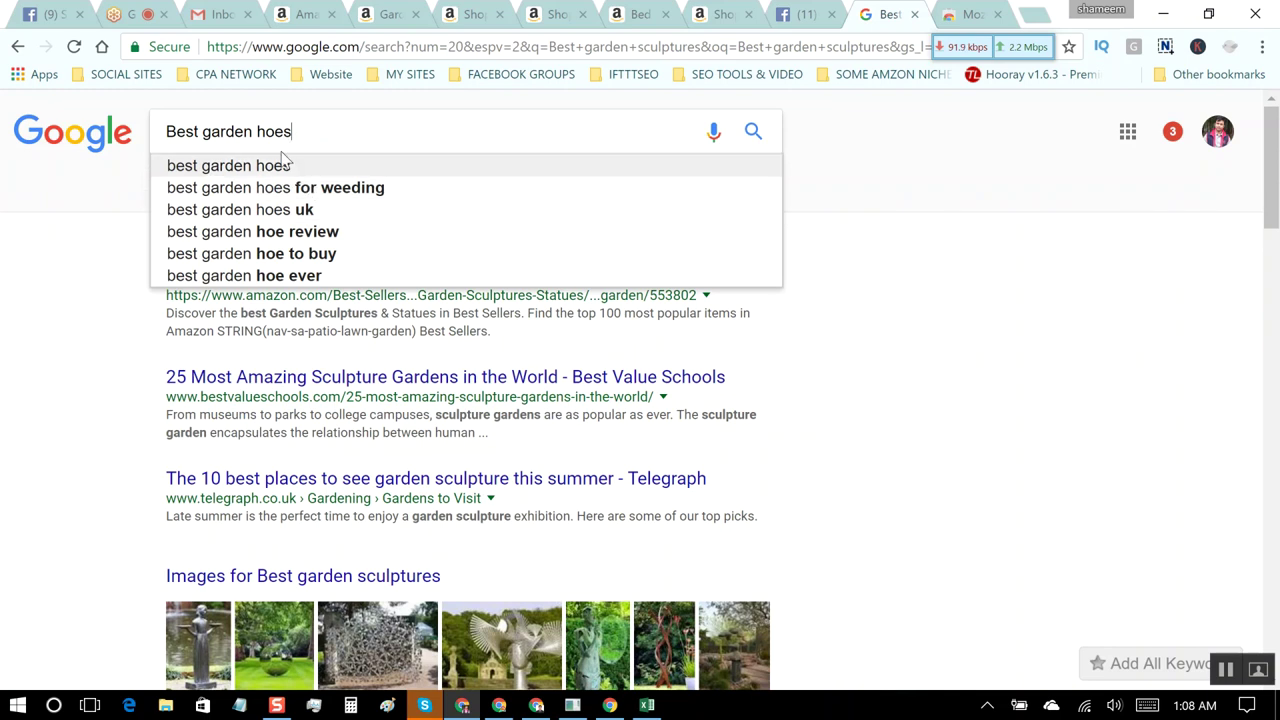
key(Return)
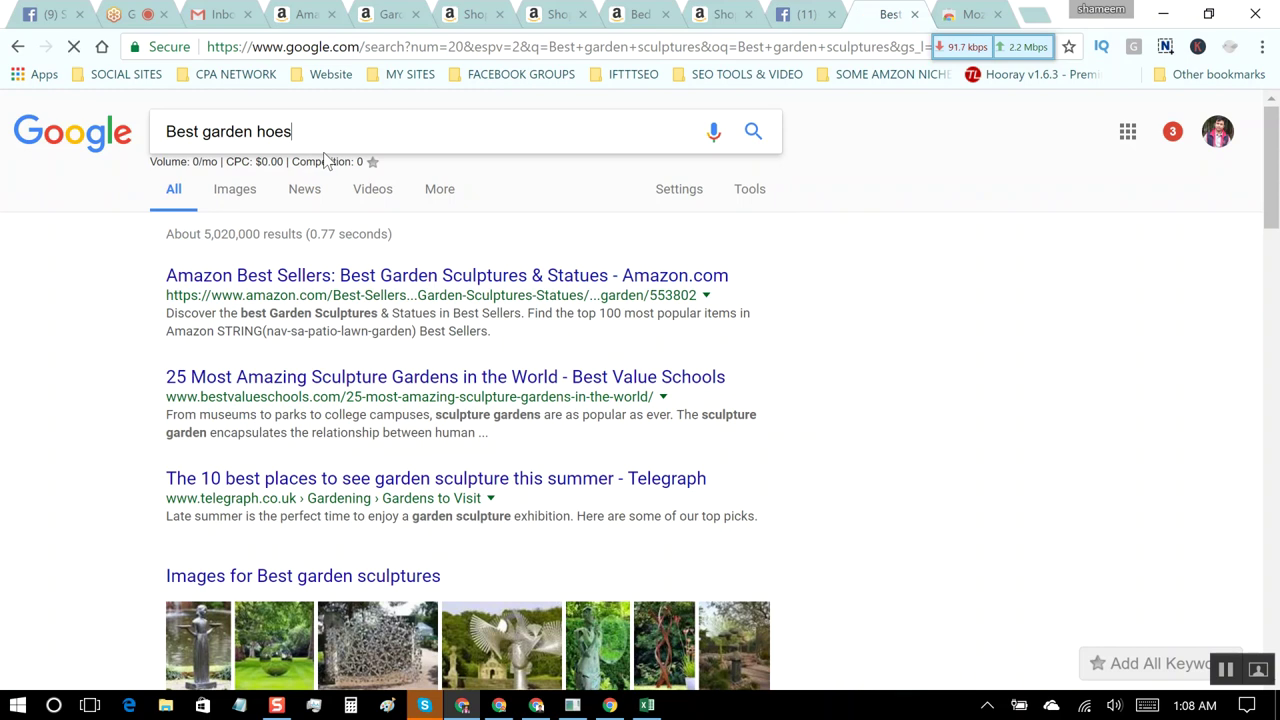
key(Return)
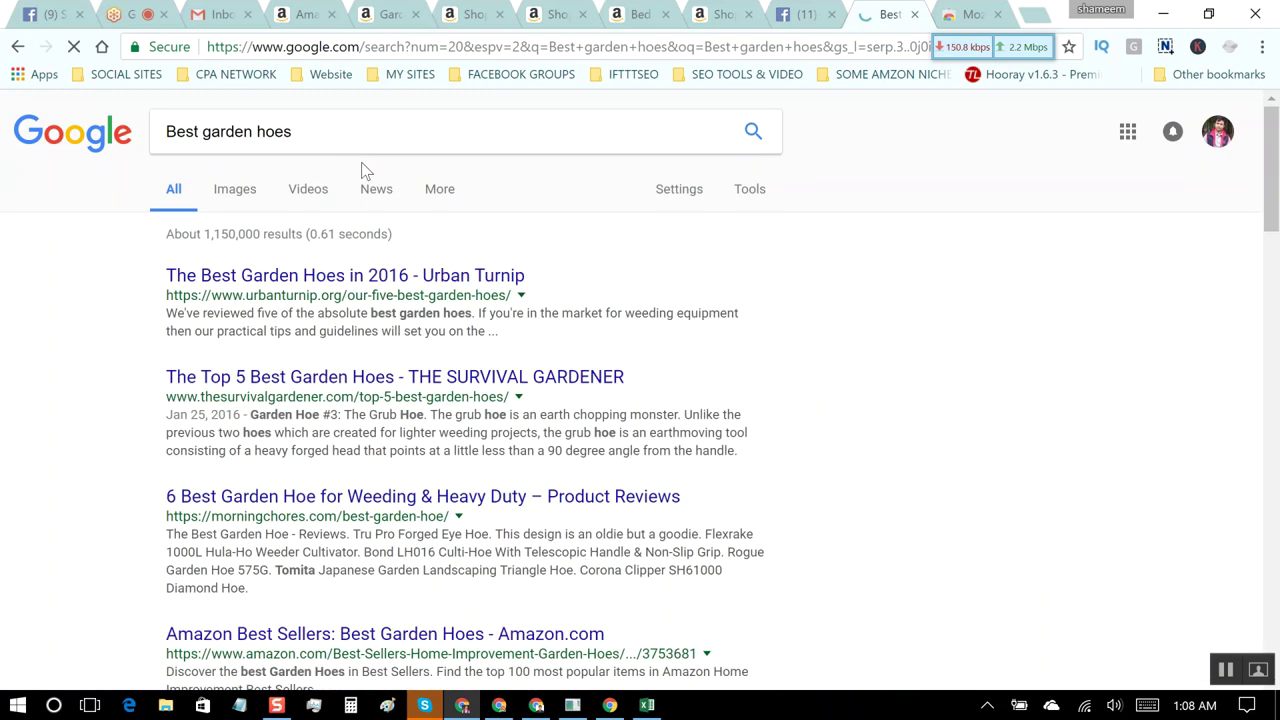
Step: Copy "Best garden hoes" from Google and submit it in place of "best garden sculptures" in Ahrefs Keywords Explorer
click(319, 125)
key(ctrl+c)
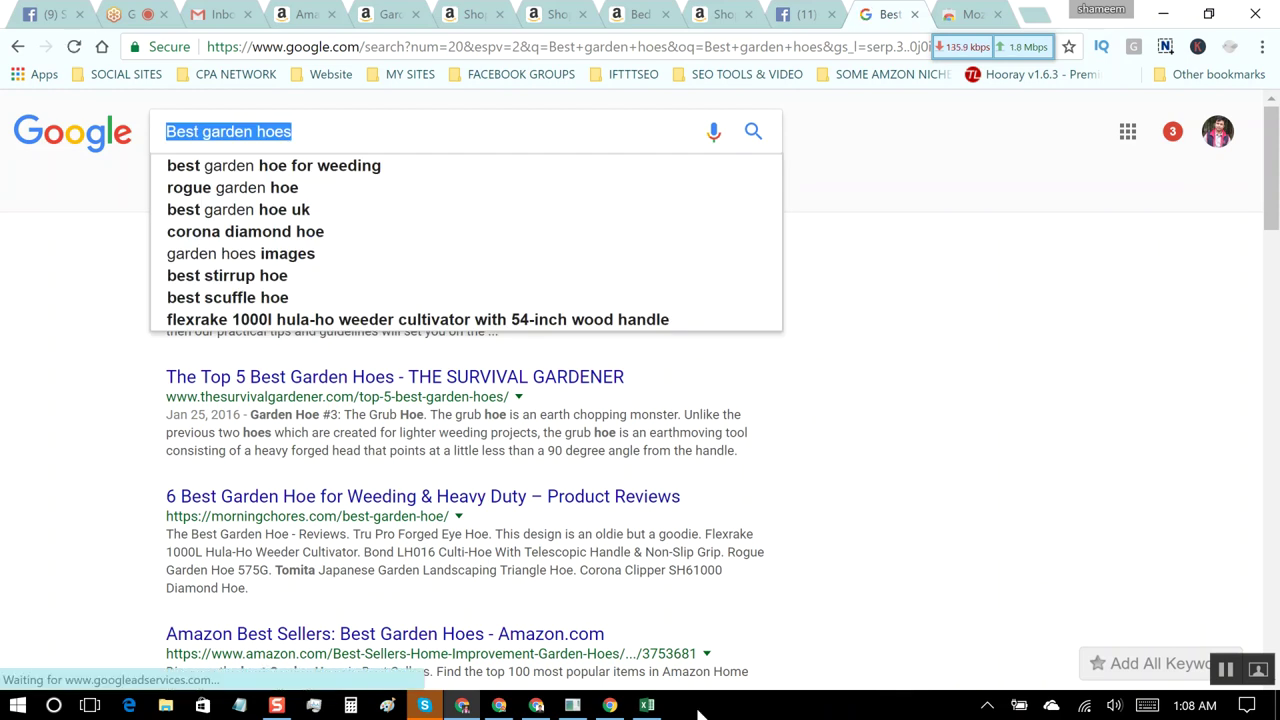
click(499, 705)
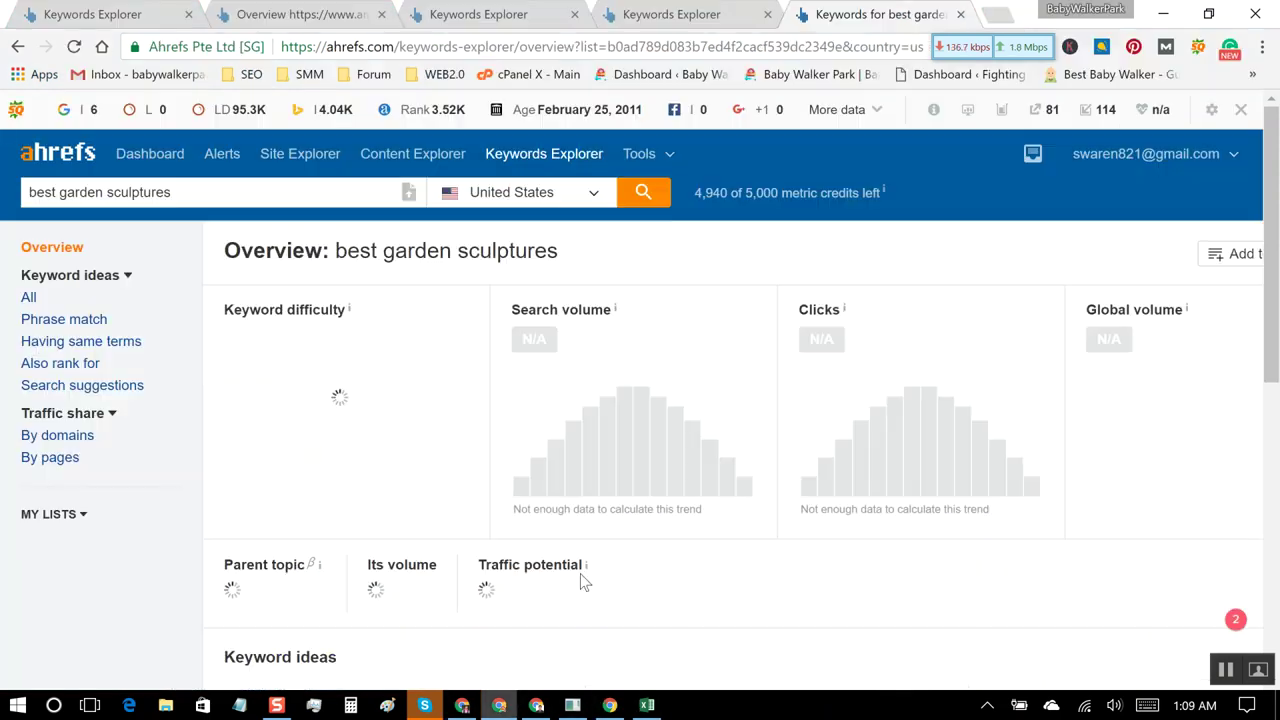
click(297, 190)
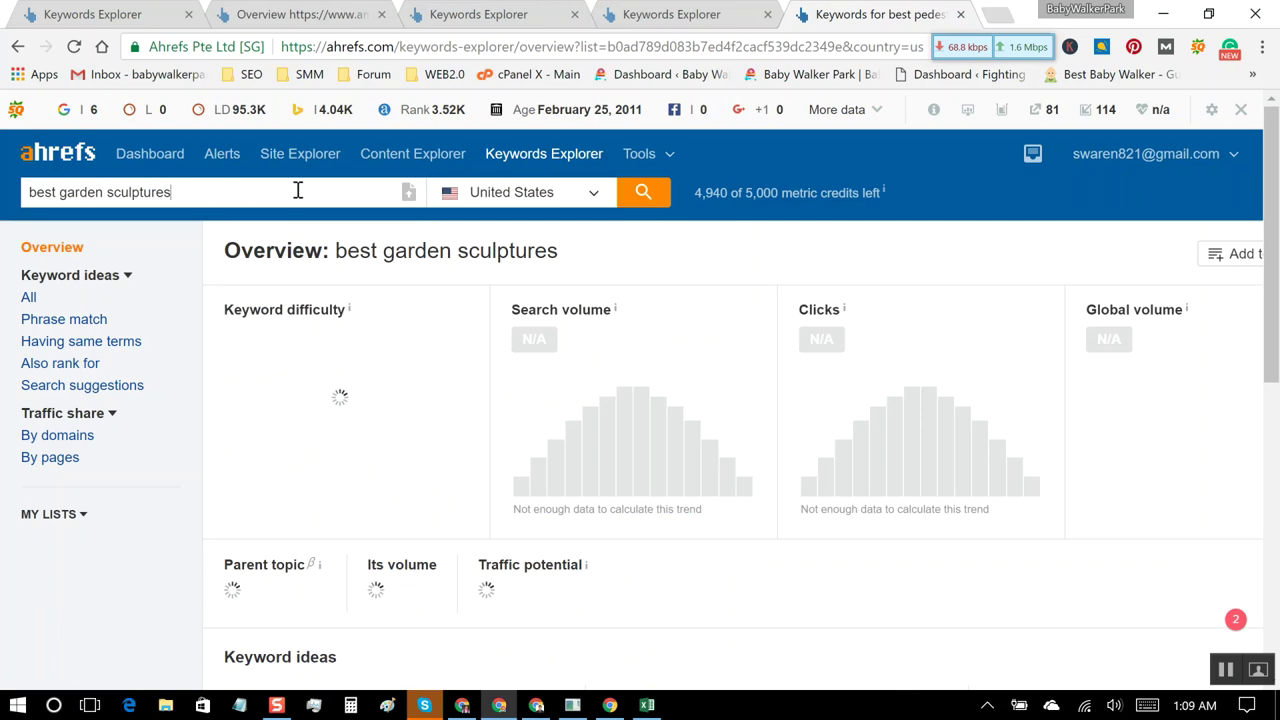
triple_click(297, 190)
key(ctrl+v)
key(Return)
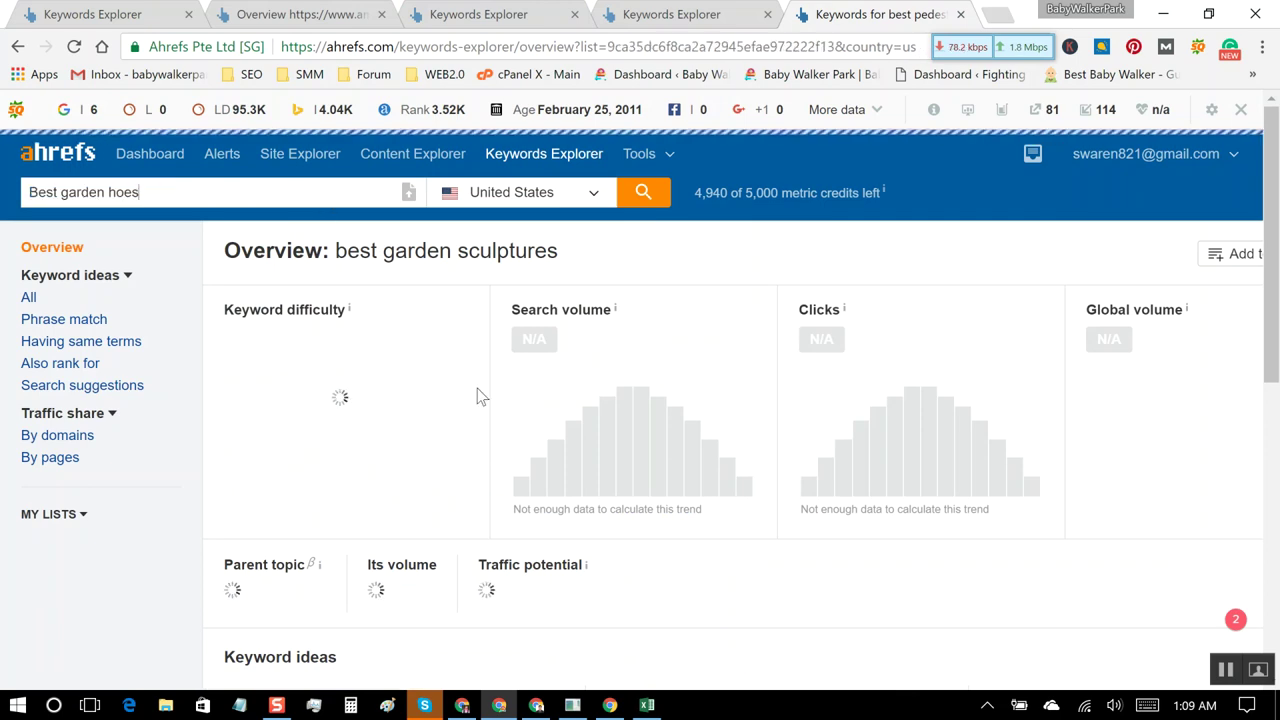
Step: Open a fresh Keywords Explorer in a new tab and run "Best garden hoes" there for the United States
middle_click(563, 160)
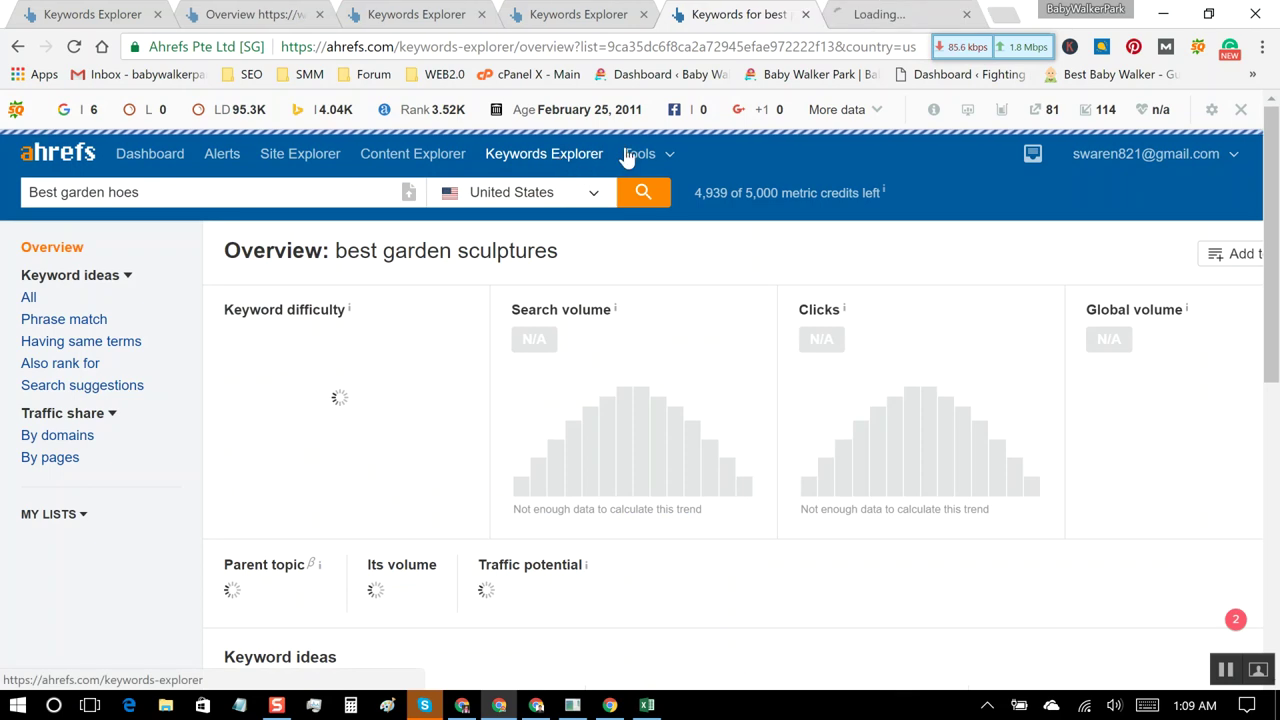
click(889, 16)
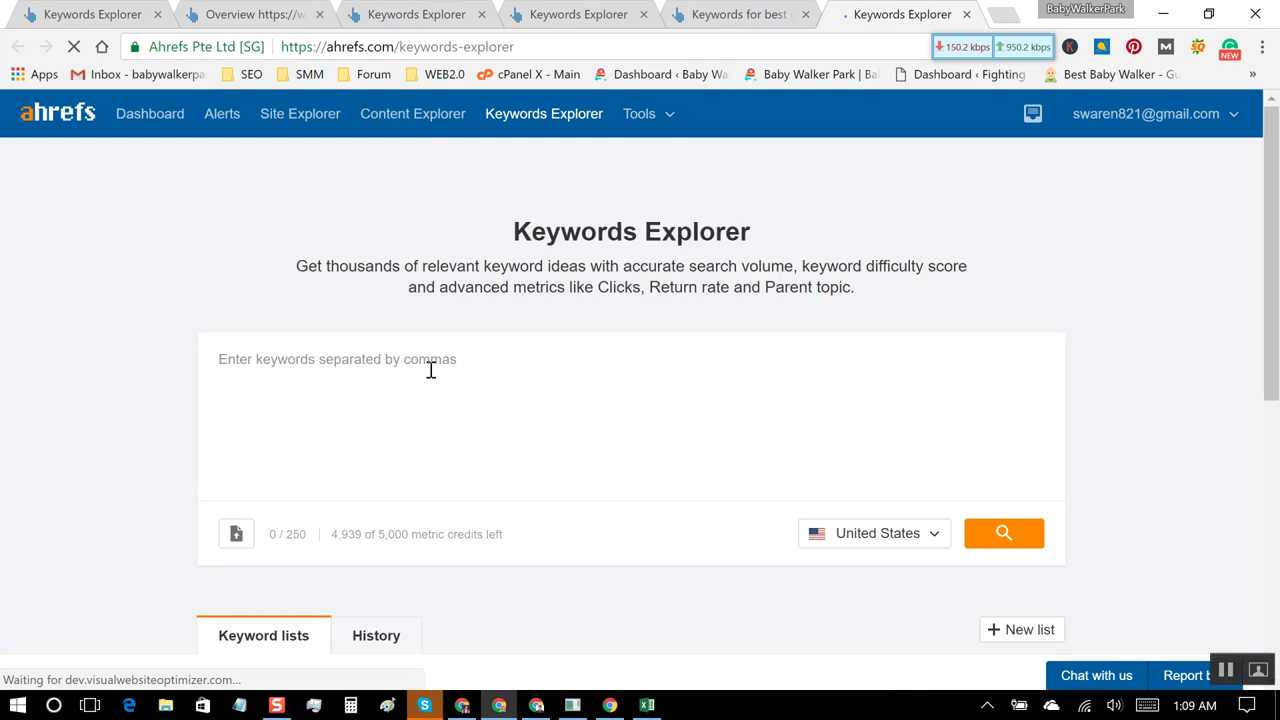
click(1006, 533)
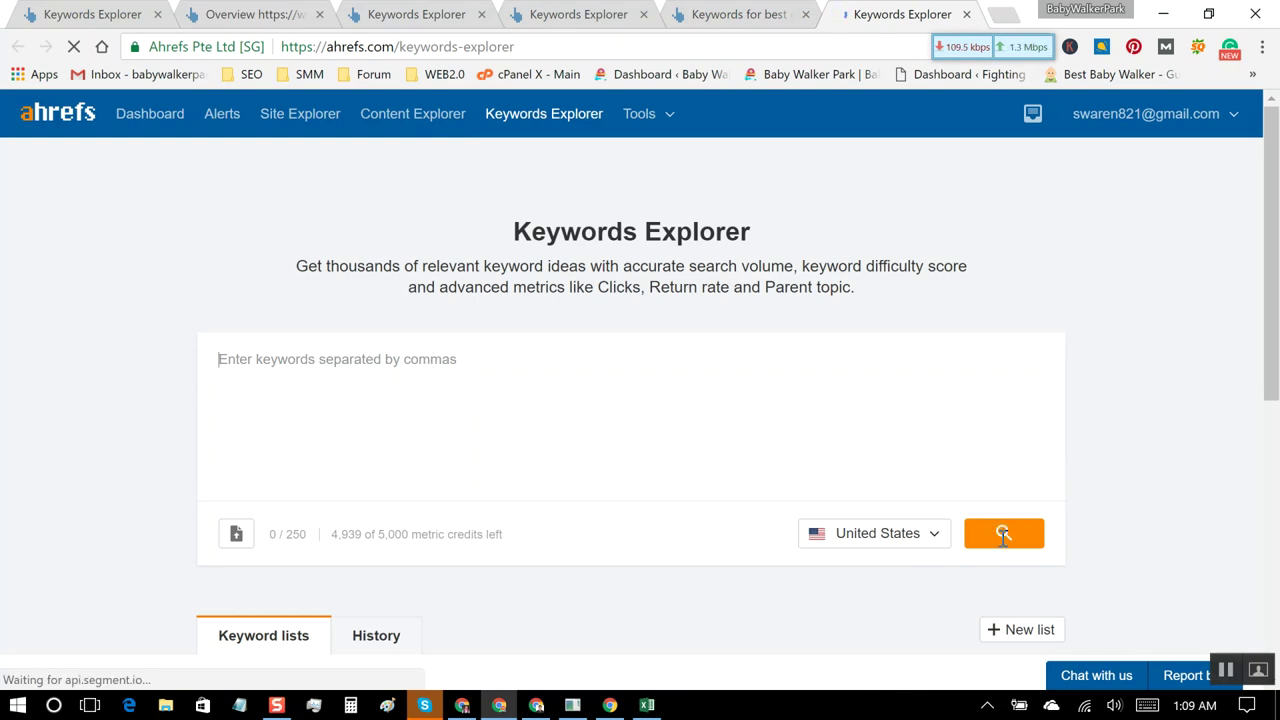
click(480, 357)
key(ctrl+v)
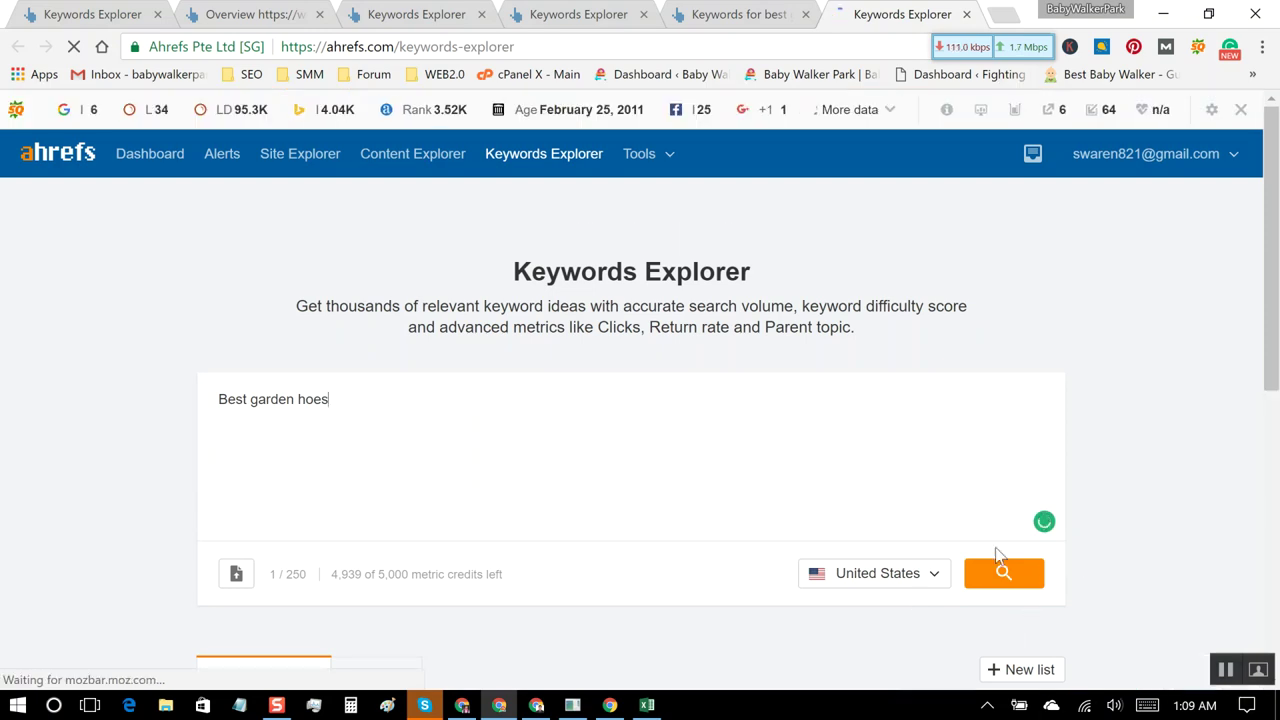
click(1003, 574)
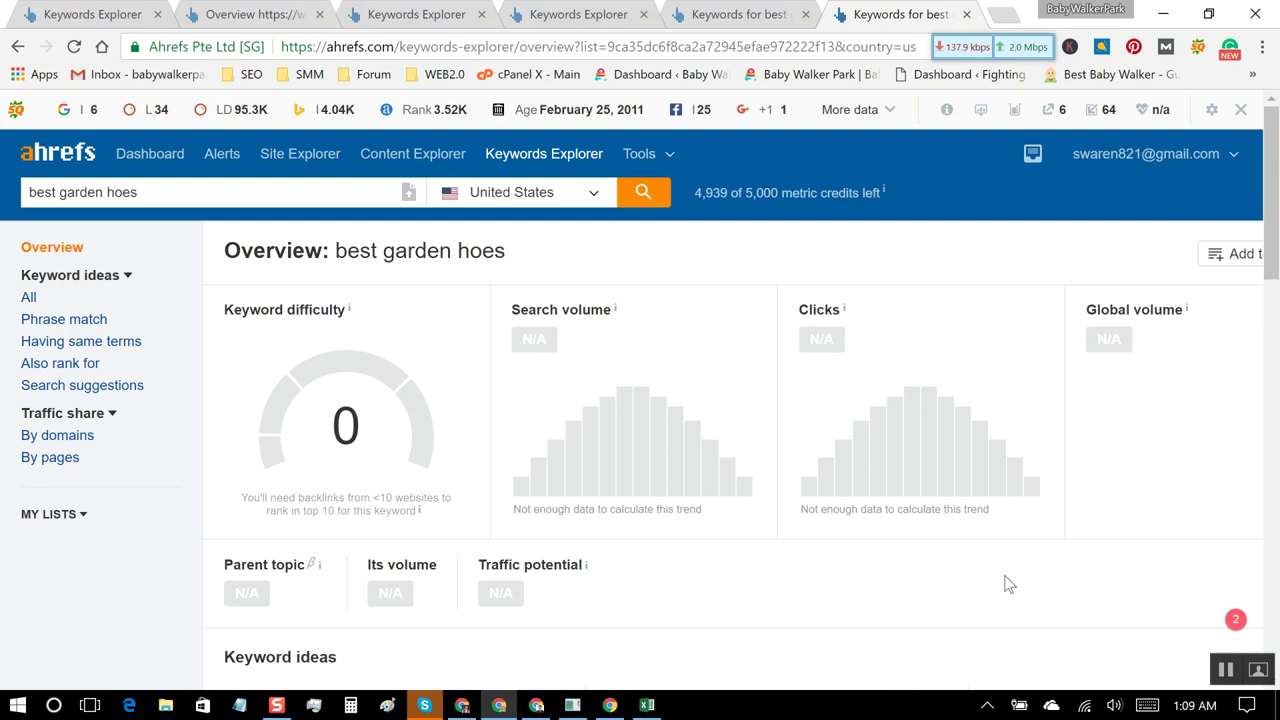
Step: Shorten the Keywords Explorer query to "best hoes" and rerun it for the United States
click(102, 192)
key(BackSpace)
key(BackSpace)
key(BackSpace)
key(BackSpace)
key(BackSpace)
key(BackSpace)
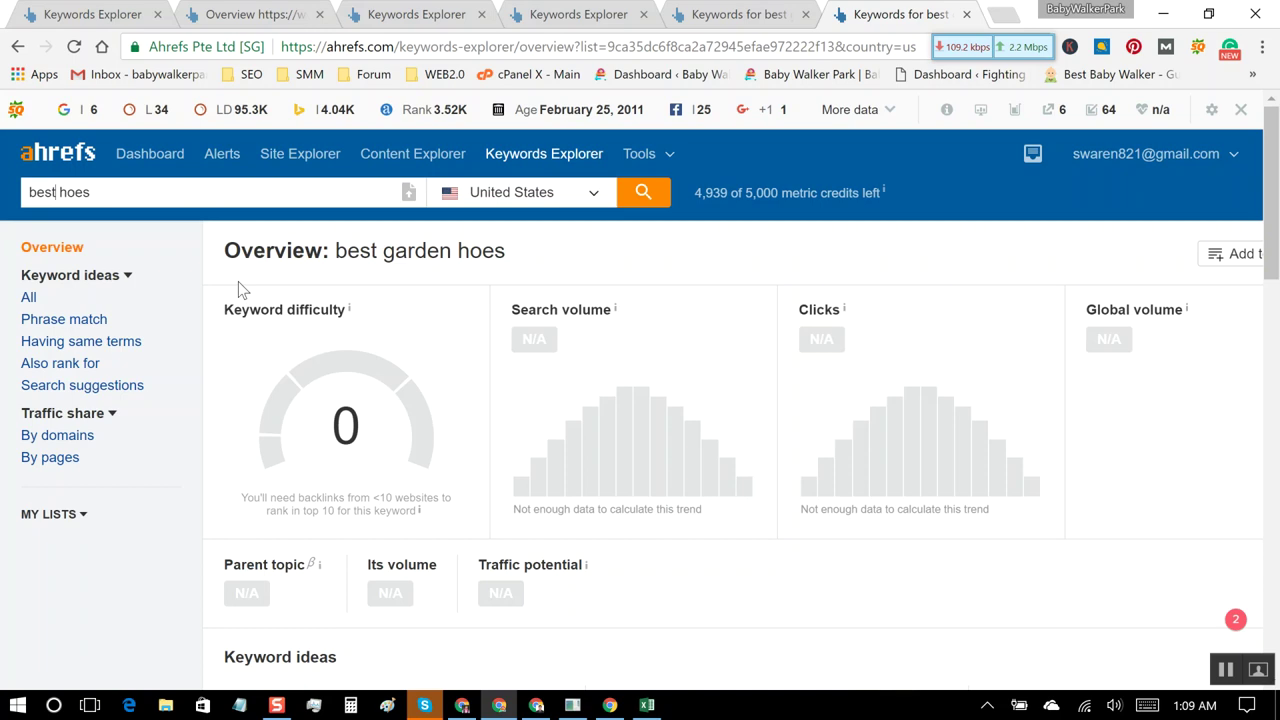
key(Return)
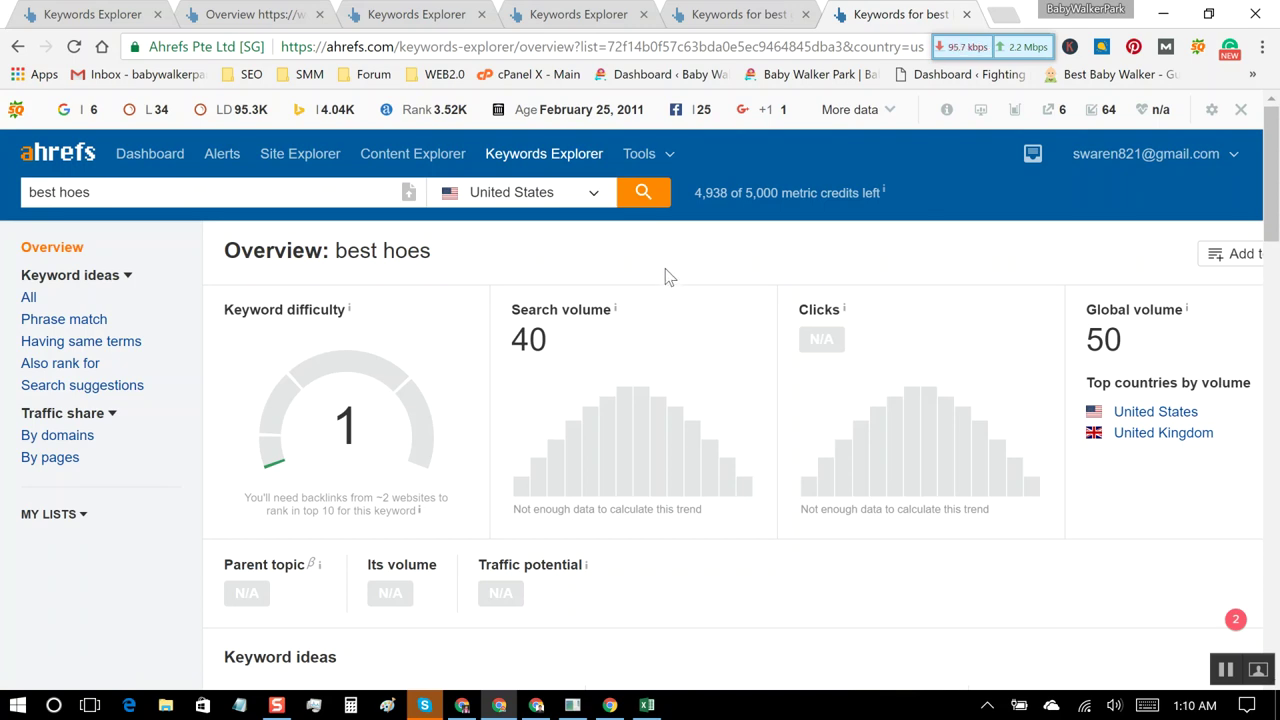
Step: Examine the "best hoes" overview, covering keyword difficulty, search volume, keyword ideas and SERP position history, and dismiss the Skype notification
scroll(580, 545, down, 1)
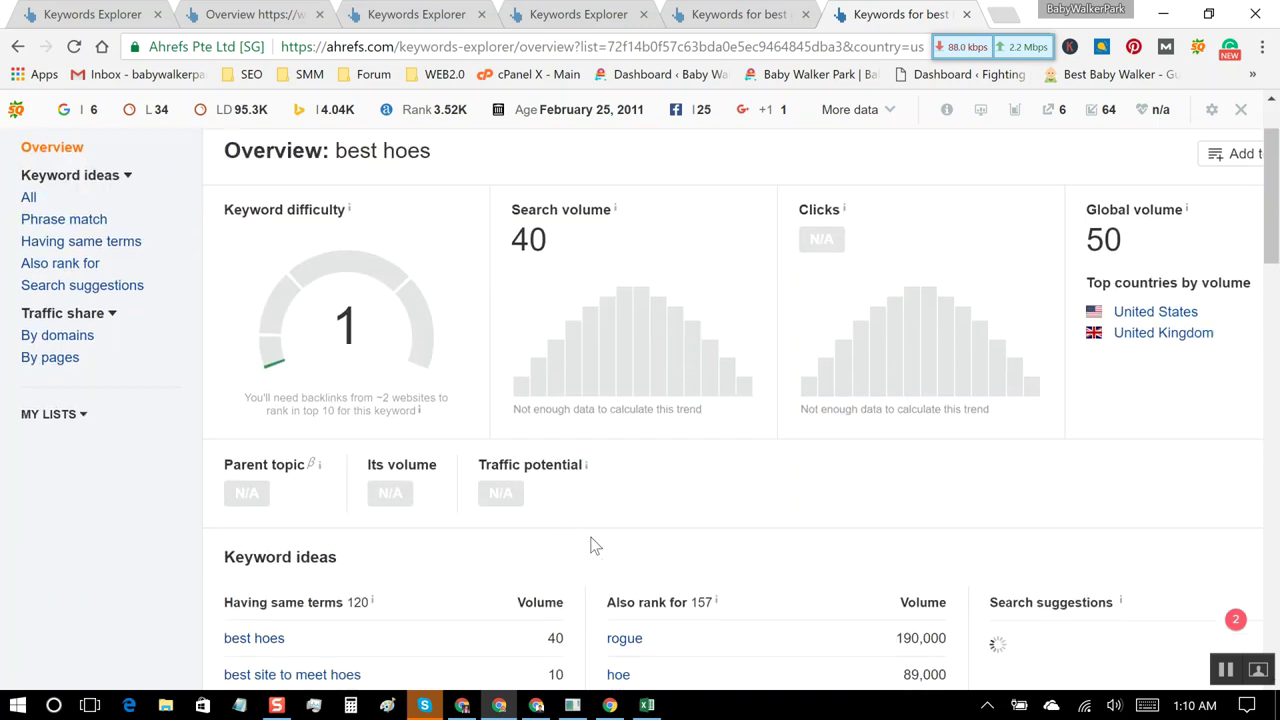
scroll(645, 498, down, 1)
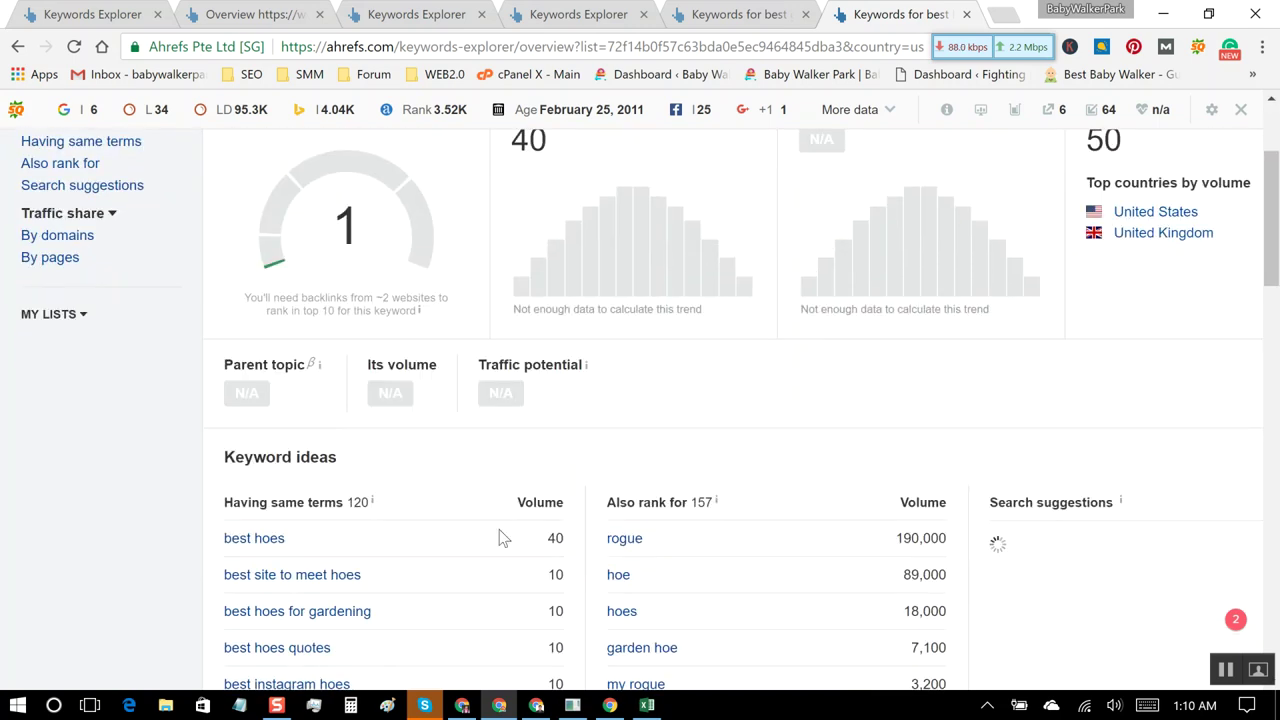
scroll(500, 536, down, 1)
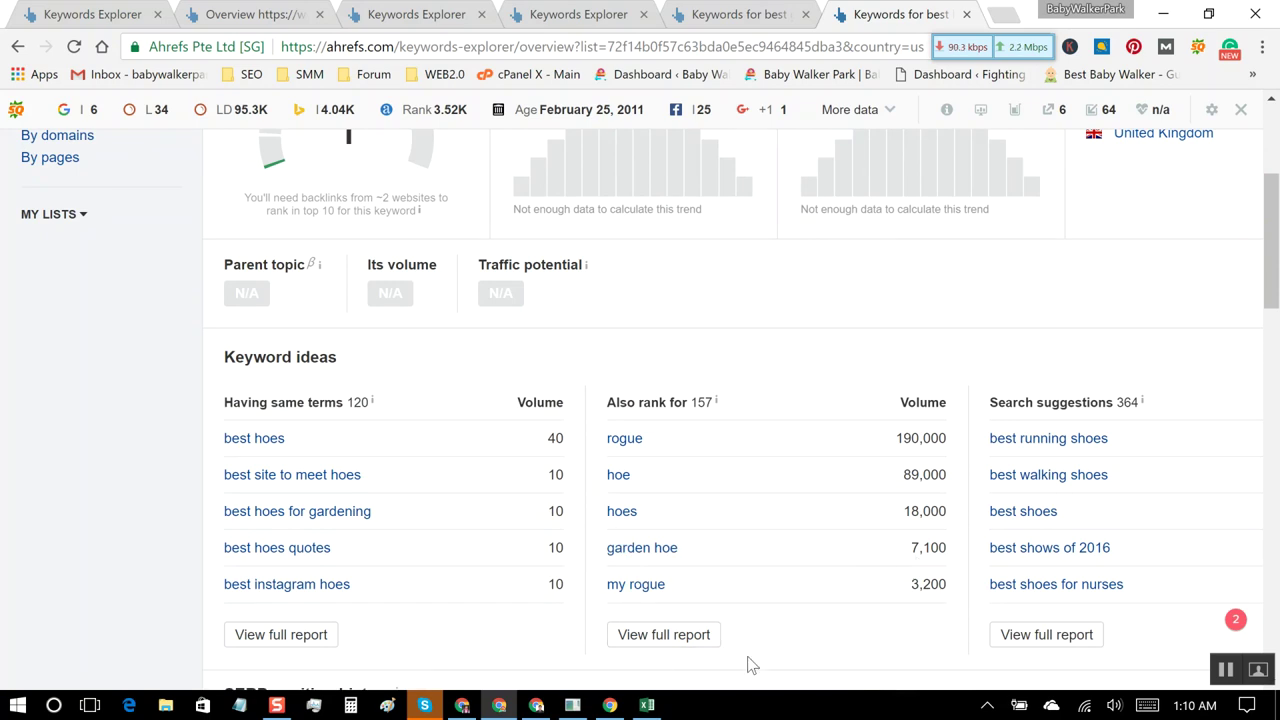
scroll(784, 614, down, 2)
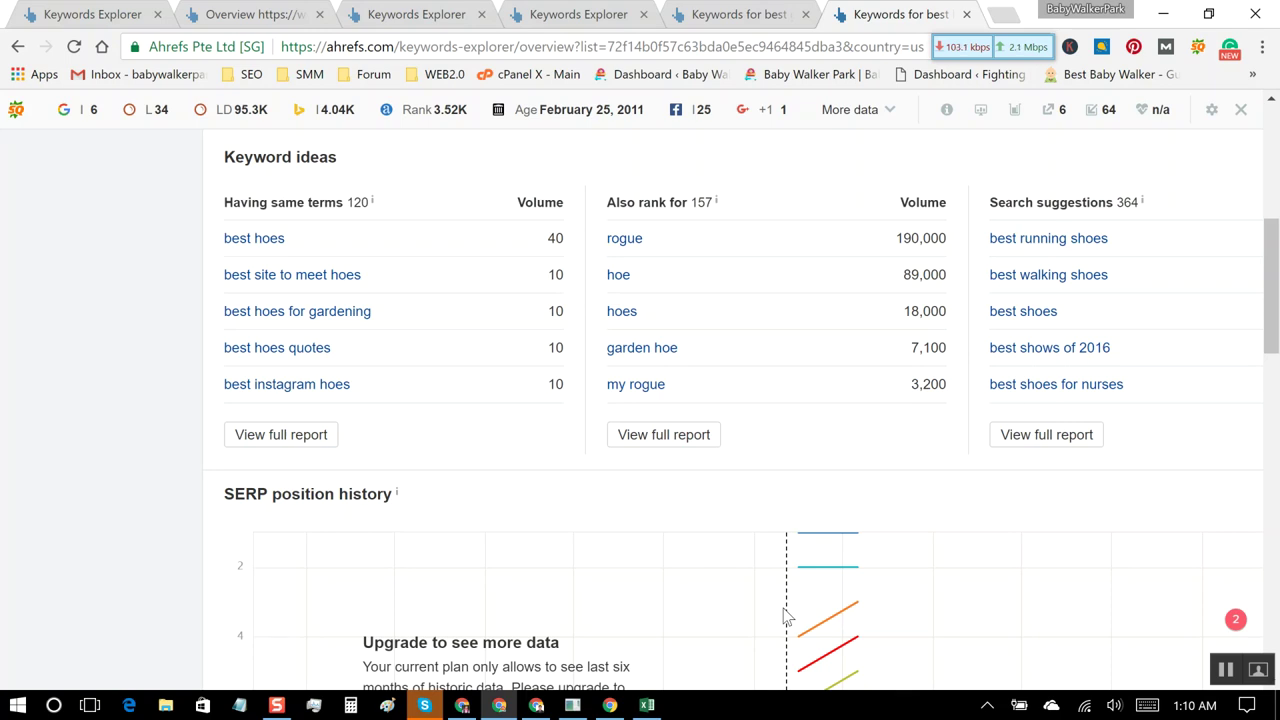
mouse_move(800, 614)
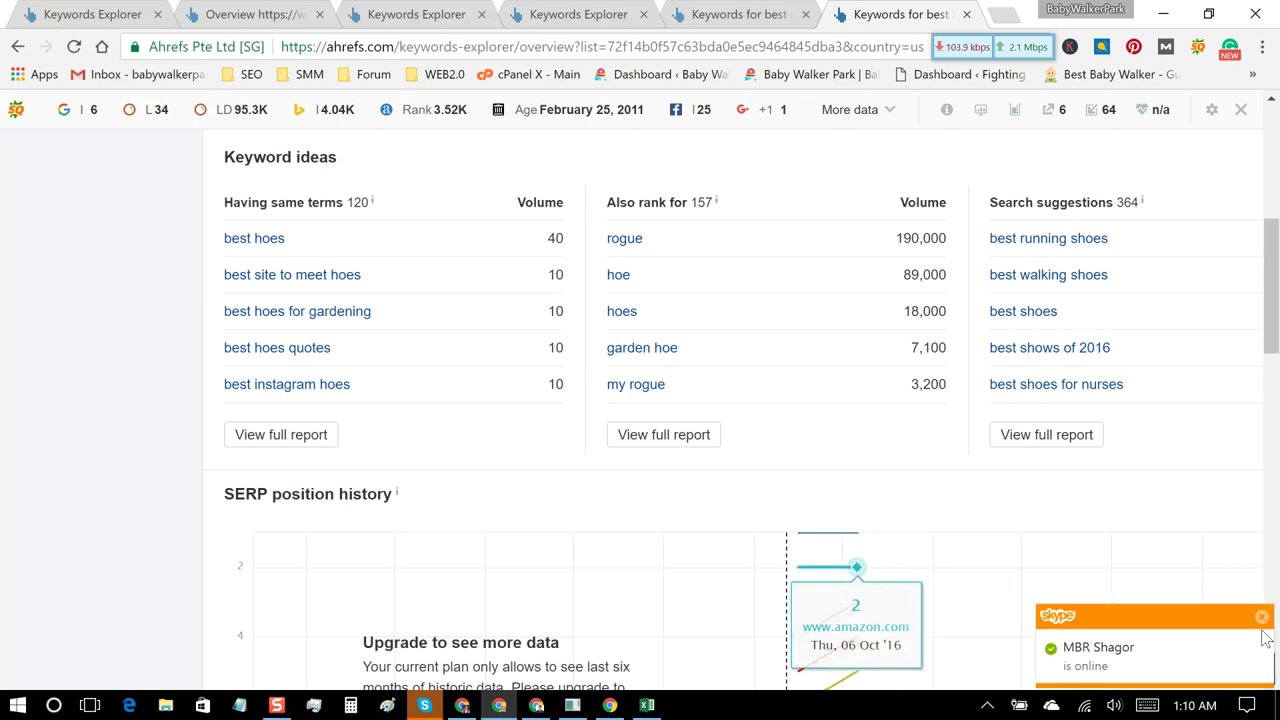
click(1262, 616)
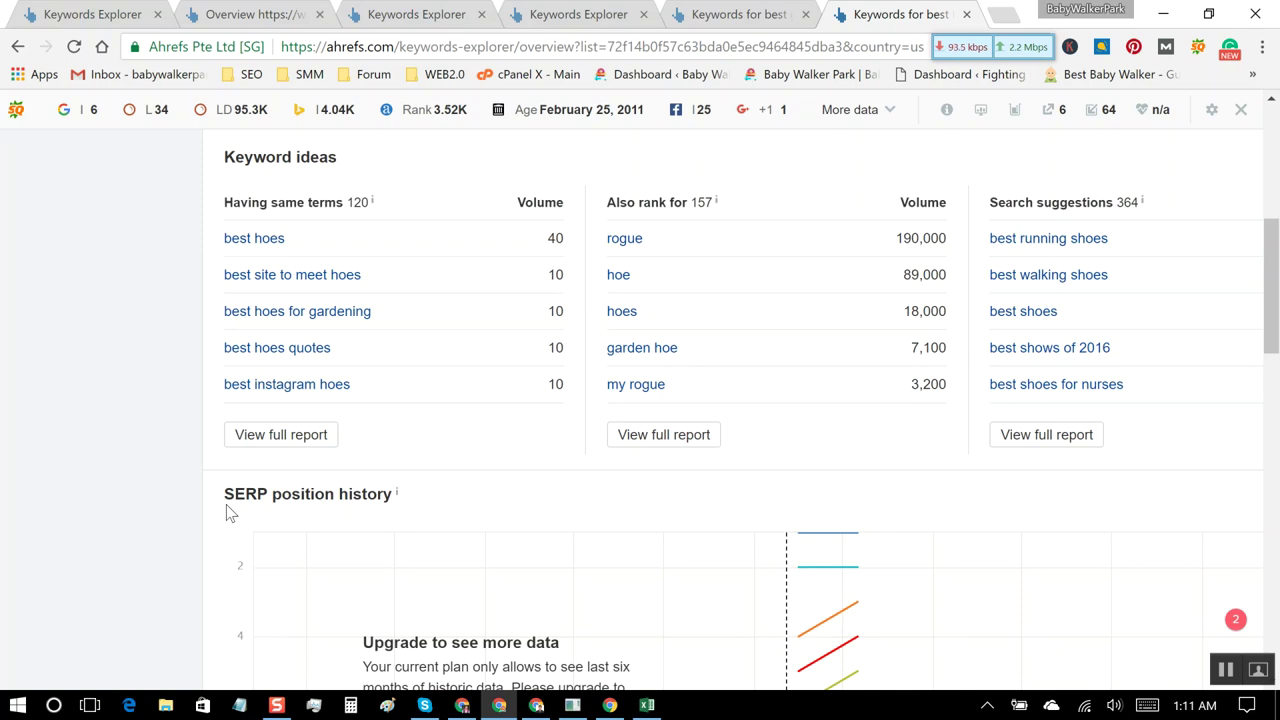
scroll(228, 513, up, 2)
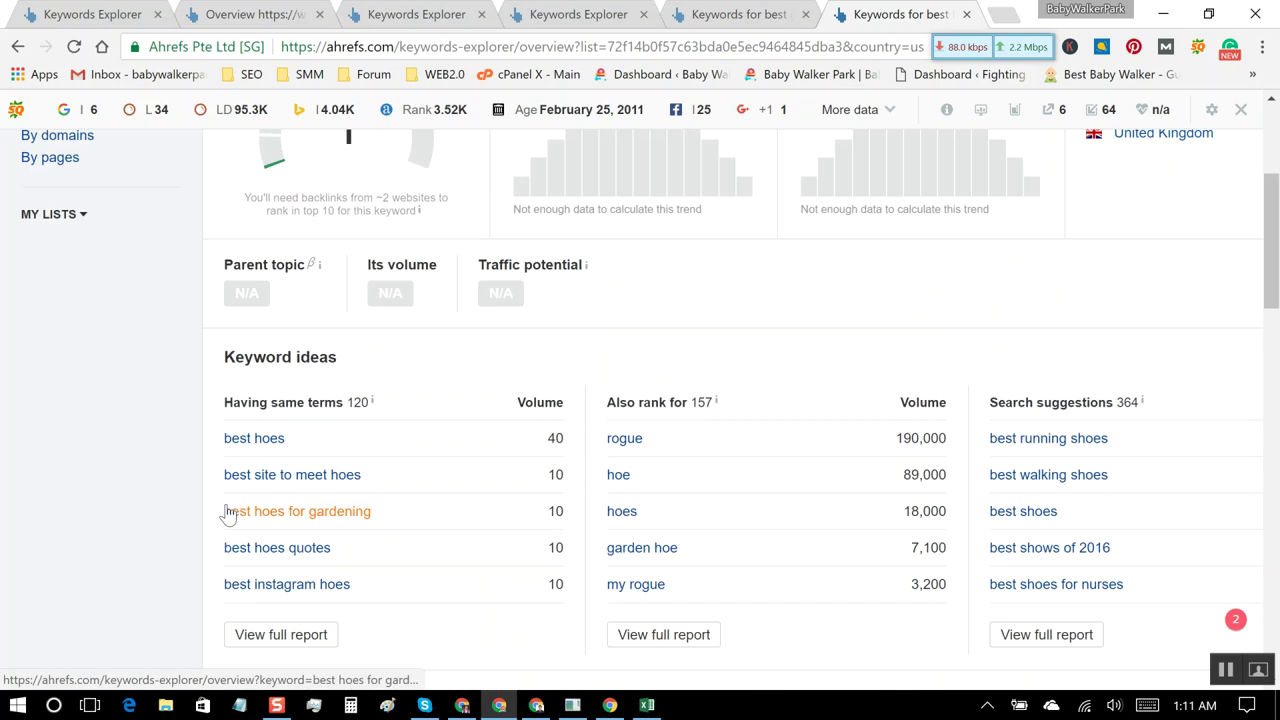
scroll(228, 513, down, 2)
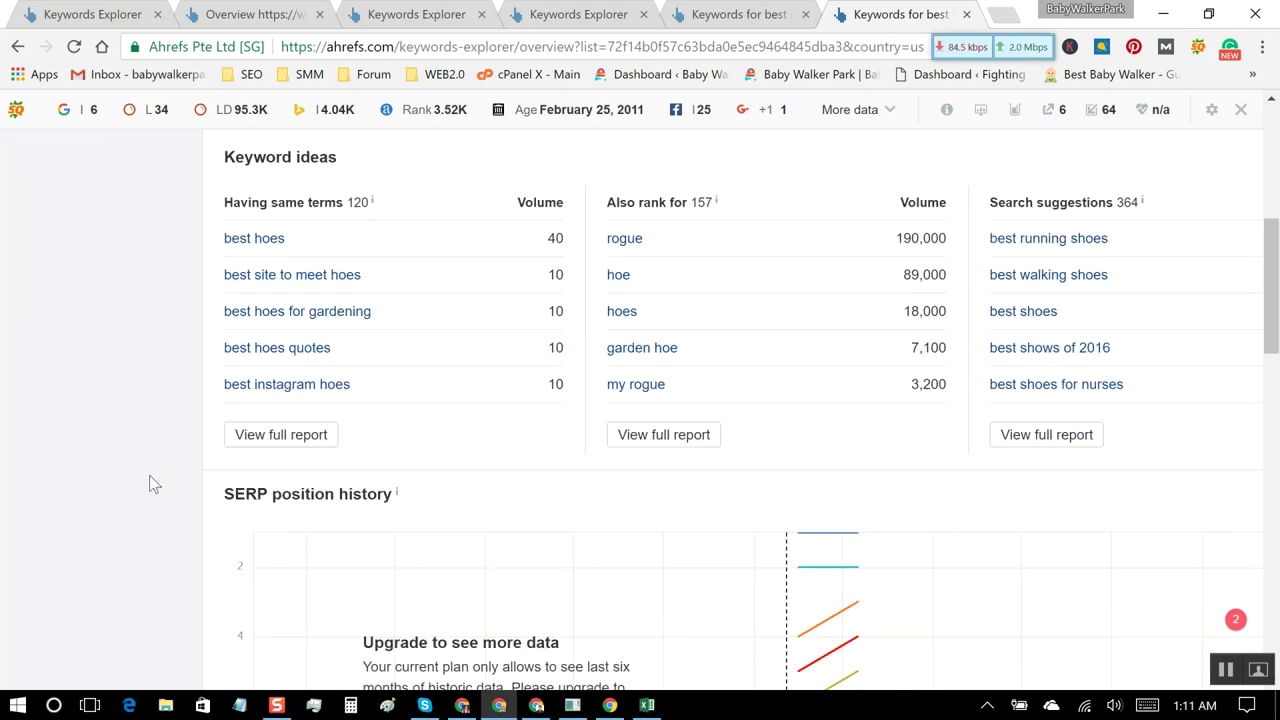
scroll(149, 475, up, 1)
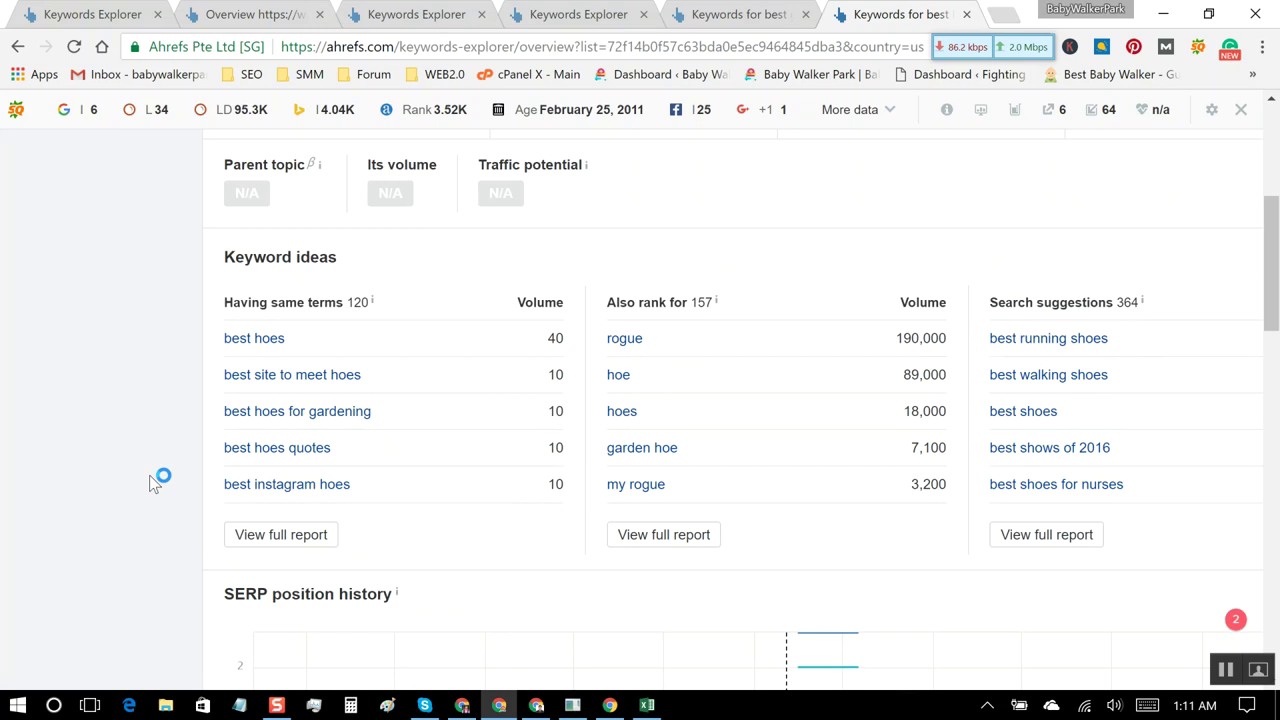
scroll(149, 475, down, 1)
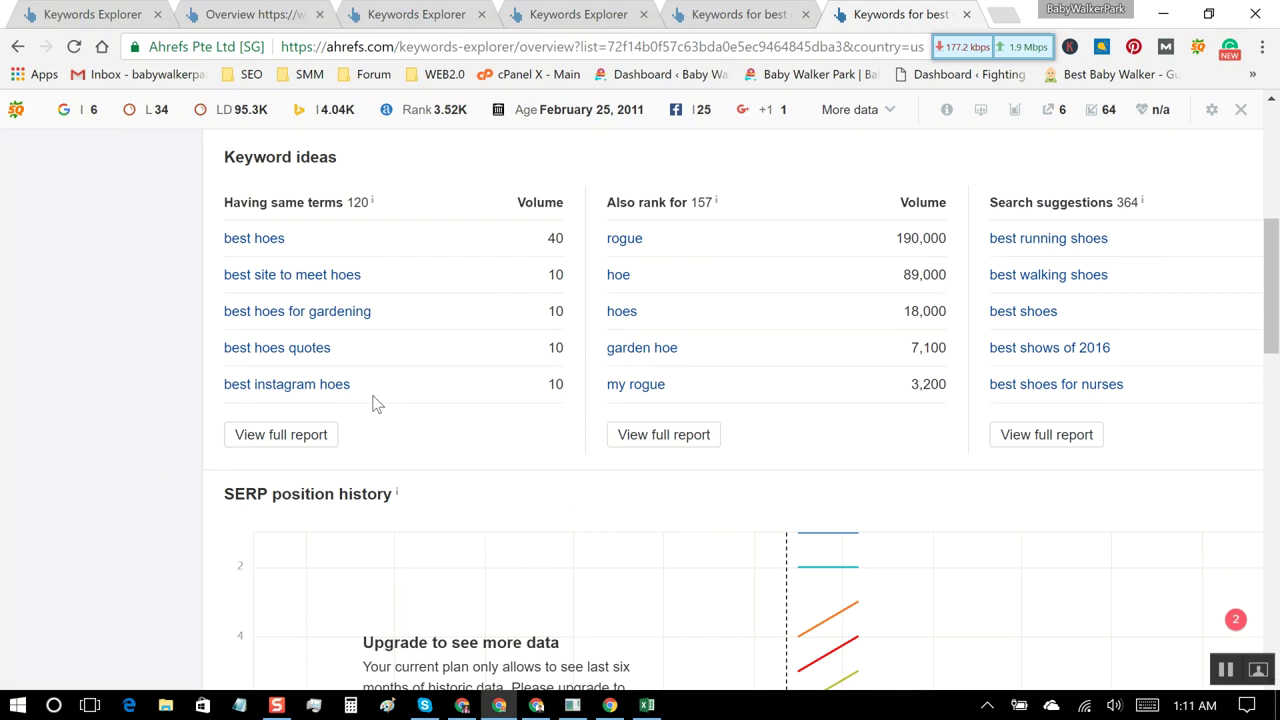
scroll(376, 403, up, 5)
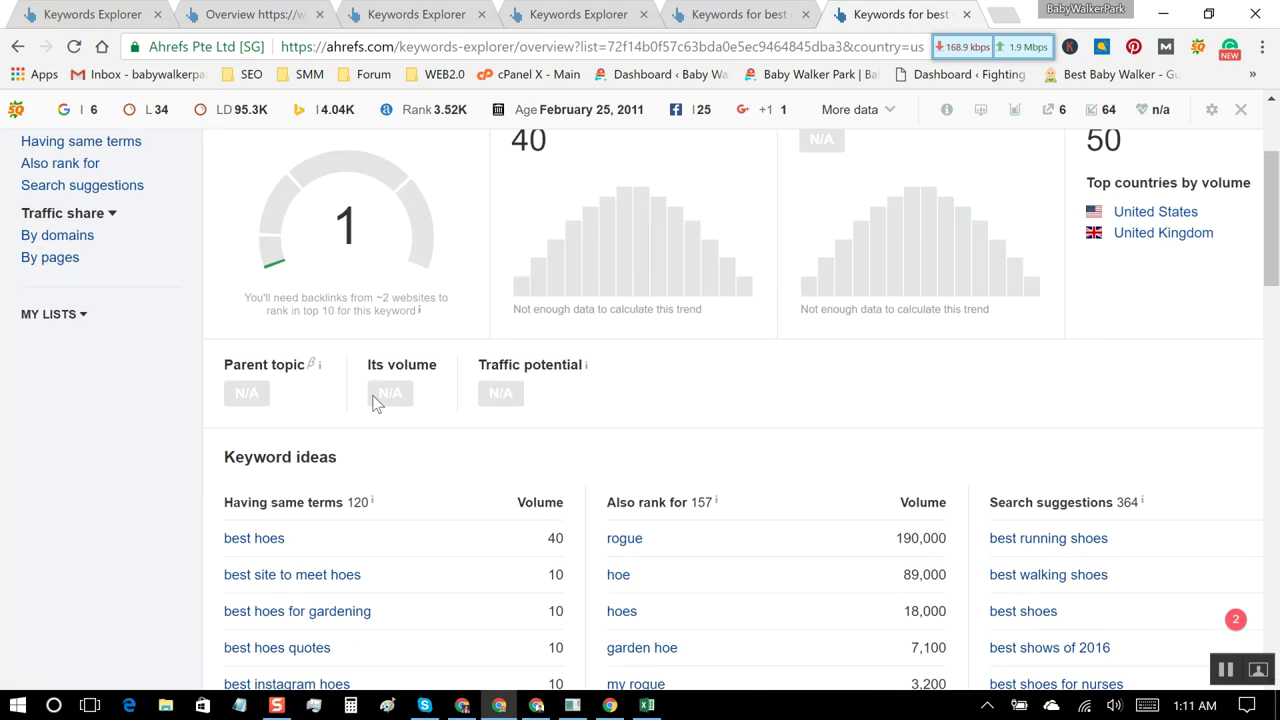
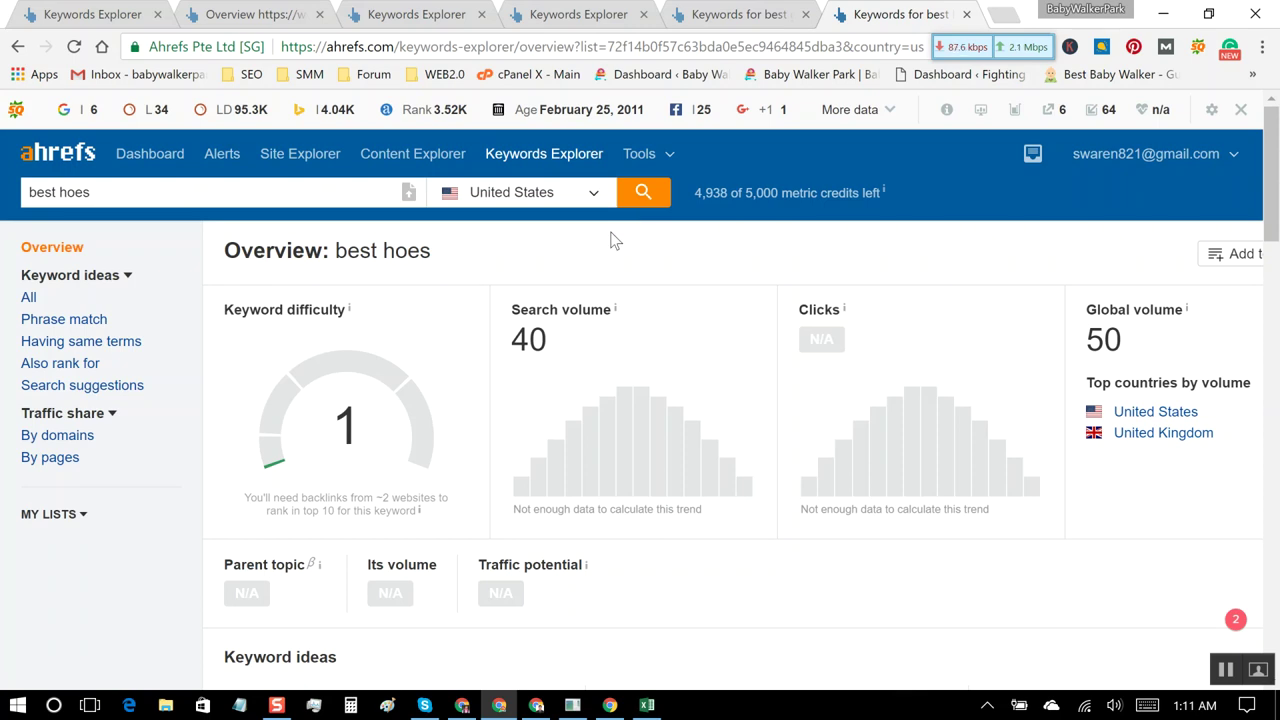
scroll(614, 240, down, 3)
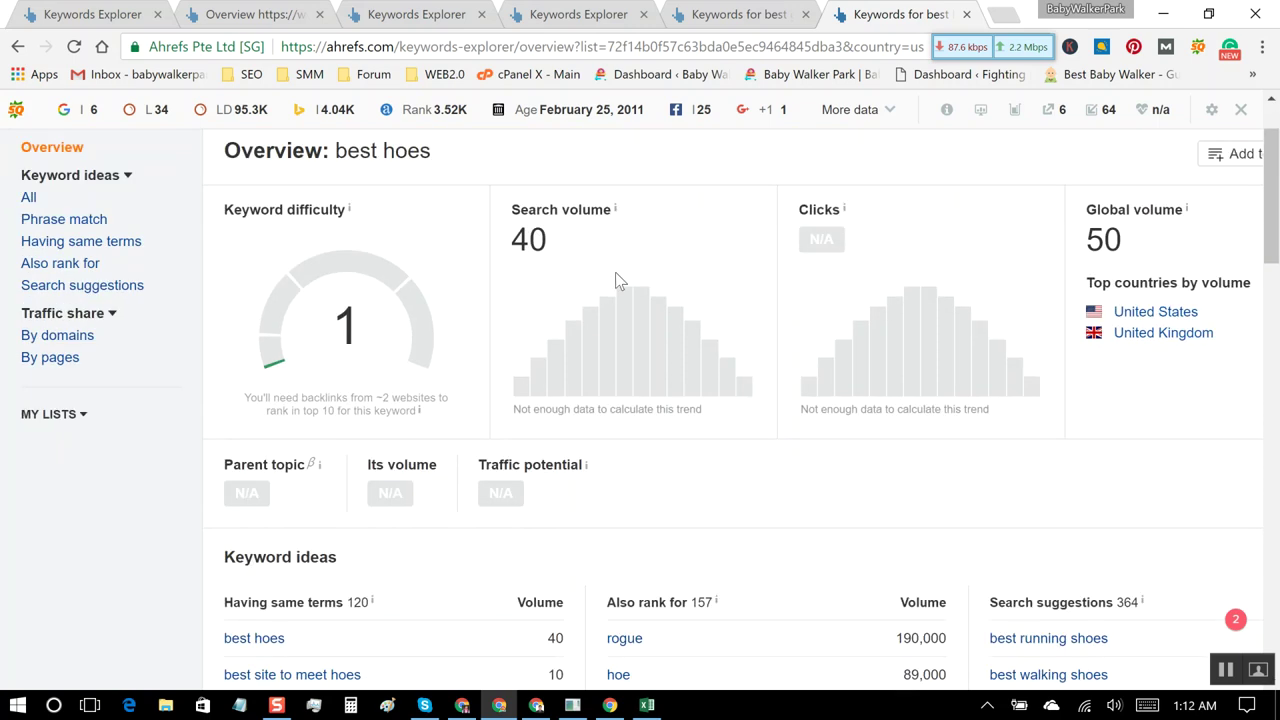
scroll(617, 289, up, 3)
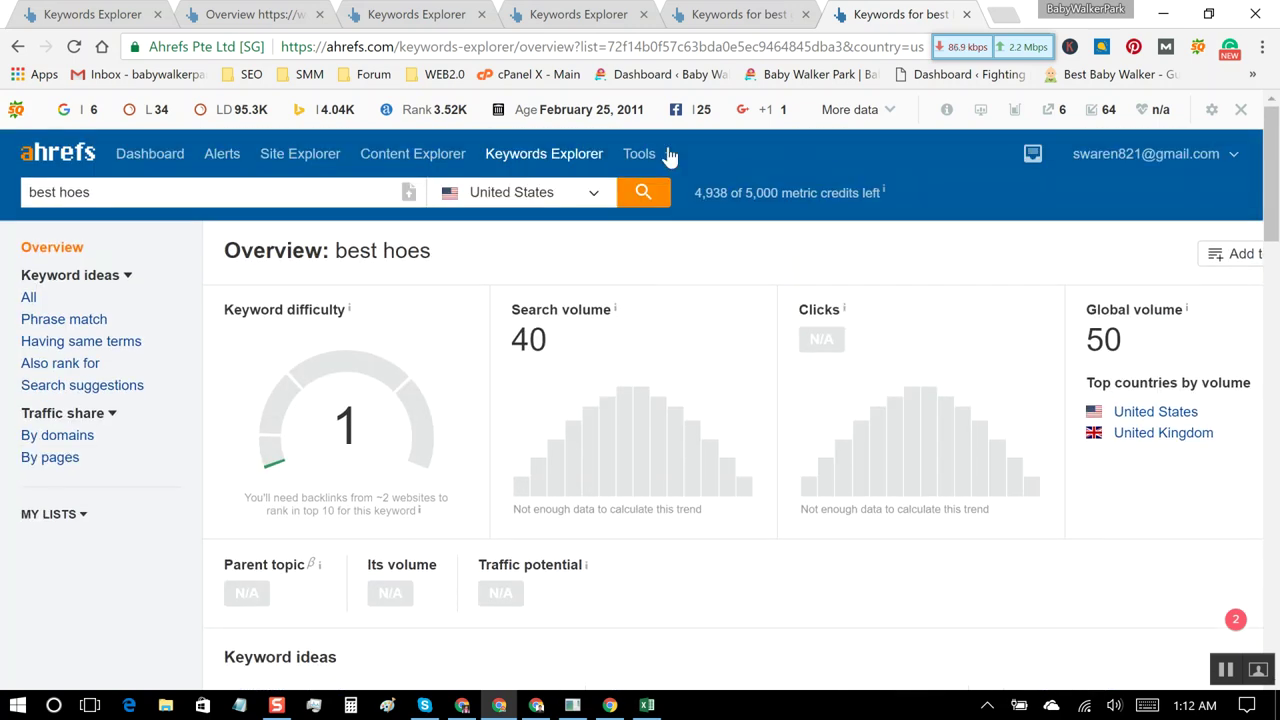
Step: Go back to the "best bed pillows" keyword overview and review its metrics, keyword ideas and the backlinks of the ranking pages in the SERP overview
click(449, 12)
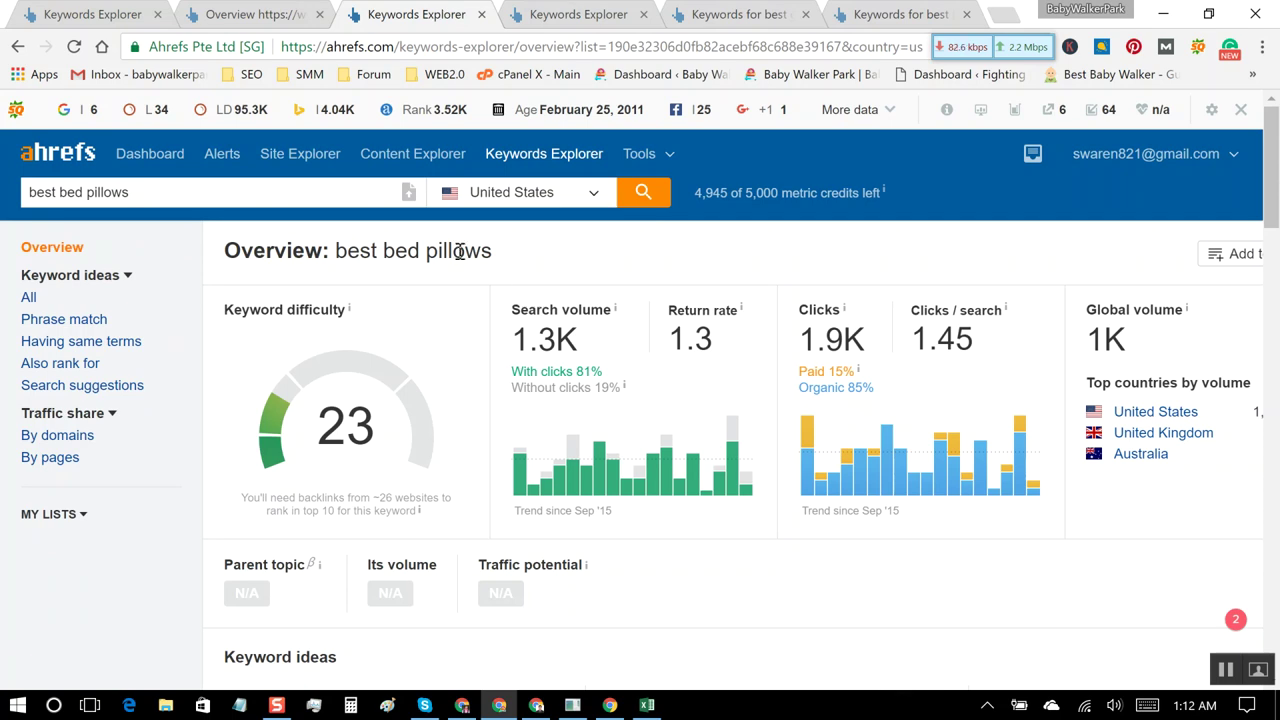
drag(492, 252, 334, 251)
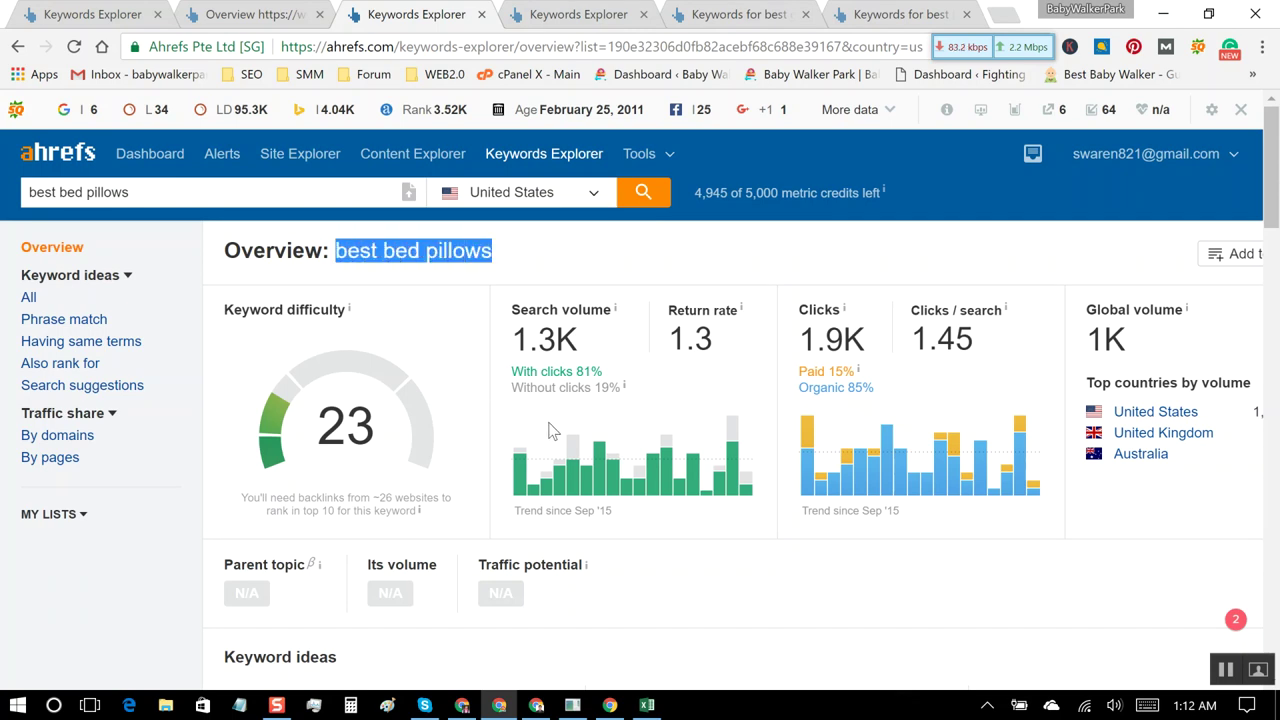
scroll(548, 430, down, 1)
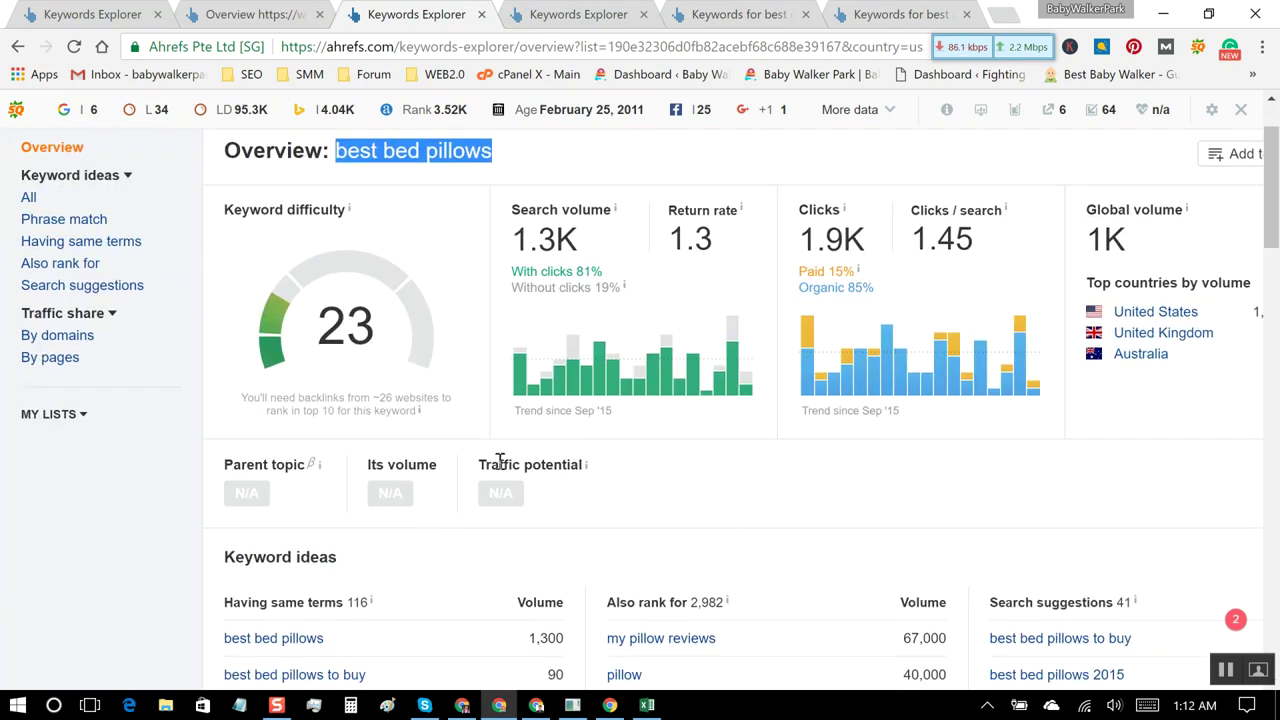
scroll(509, 480, down, 4)
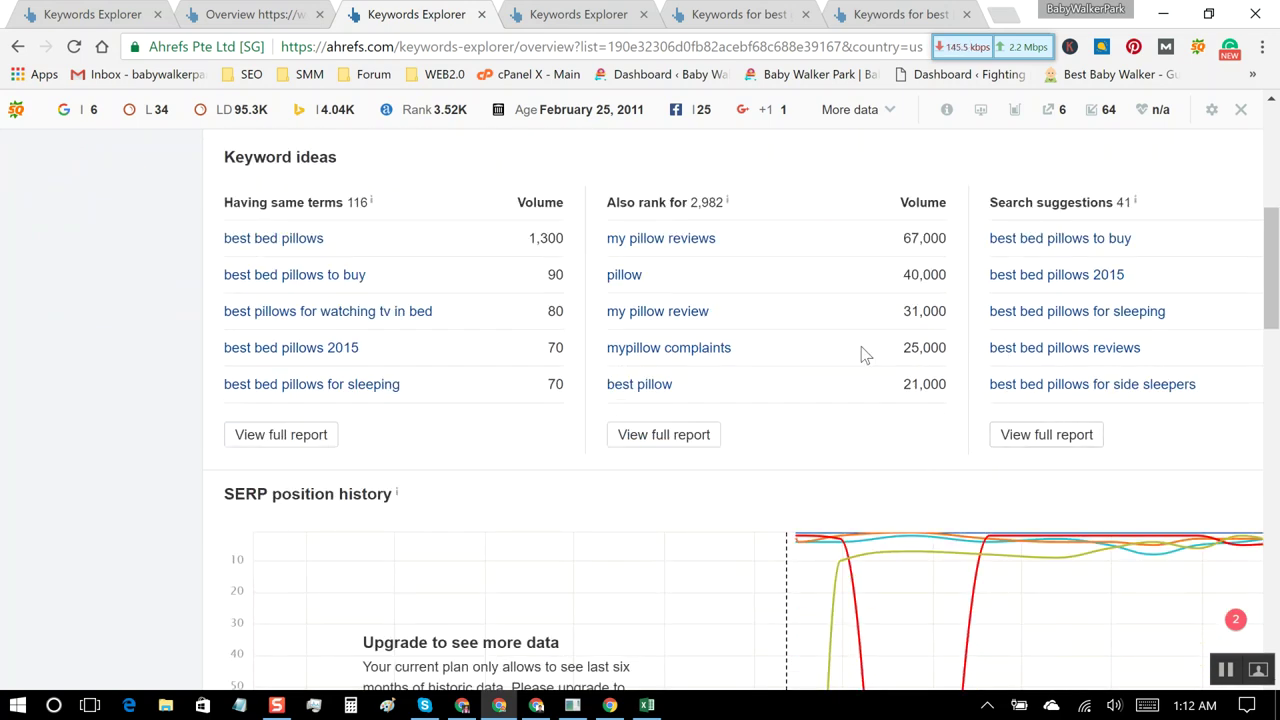
scroll(865, 355, up, 5)
scroll(865, 355, down, 6)
scroll(865, 355, down, 8)
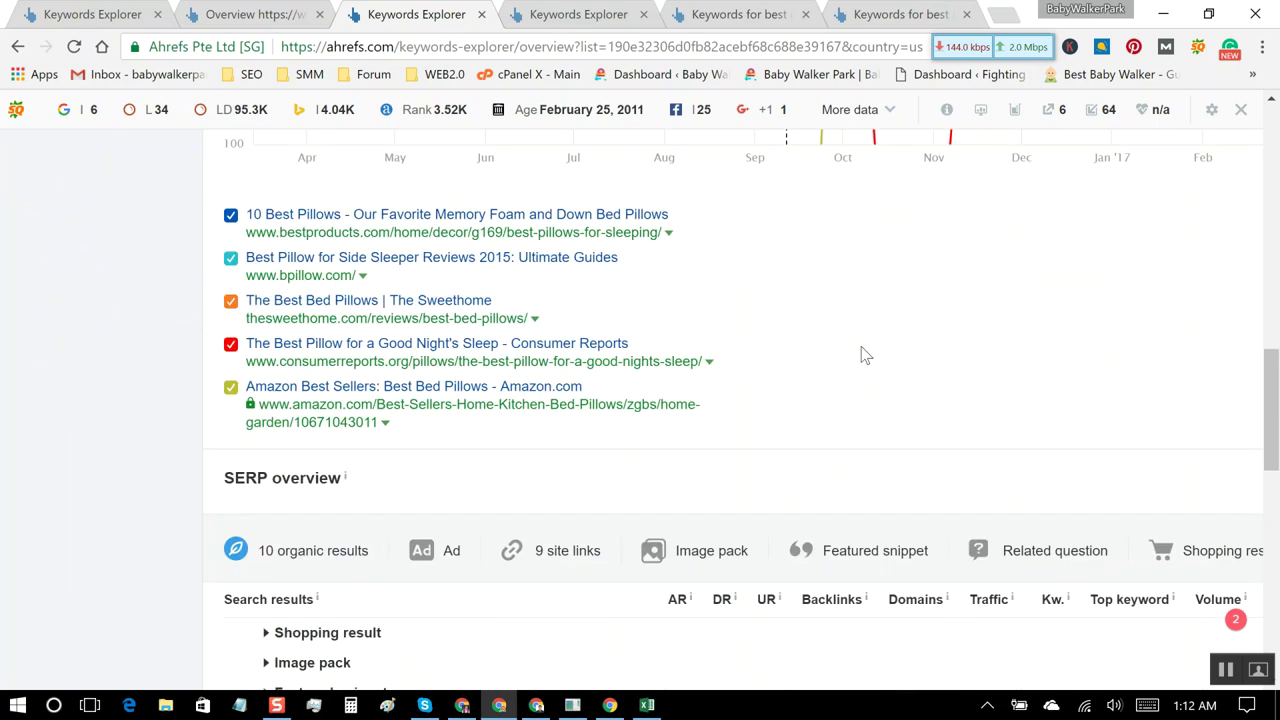
scroll(865, 355, down, 2)
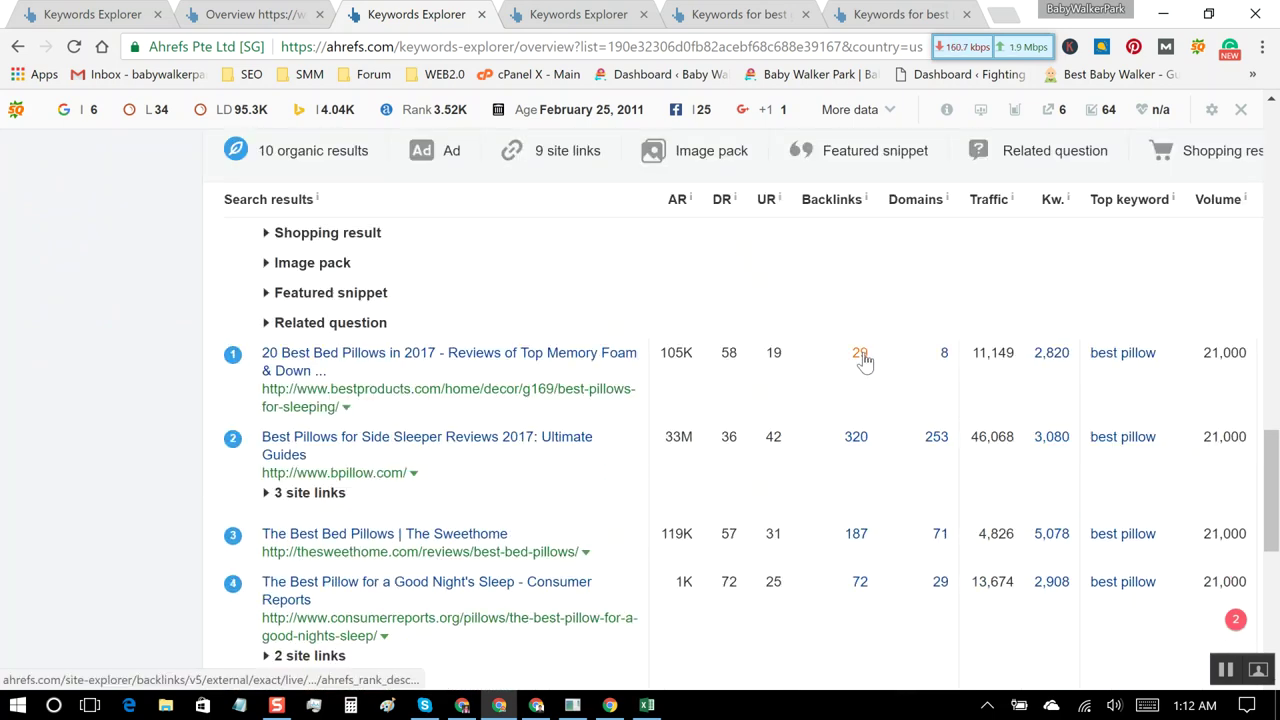
scroll(862, 360, down, 1)
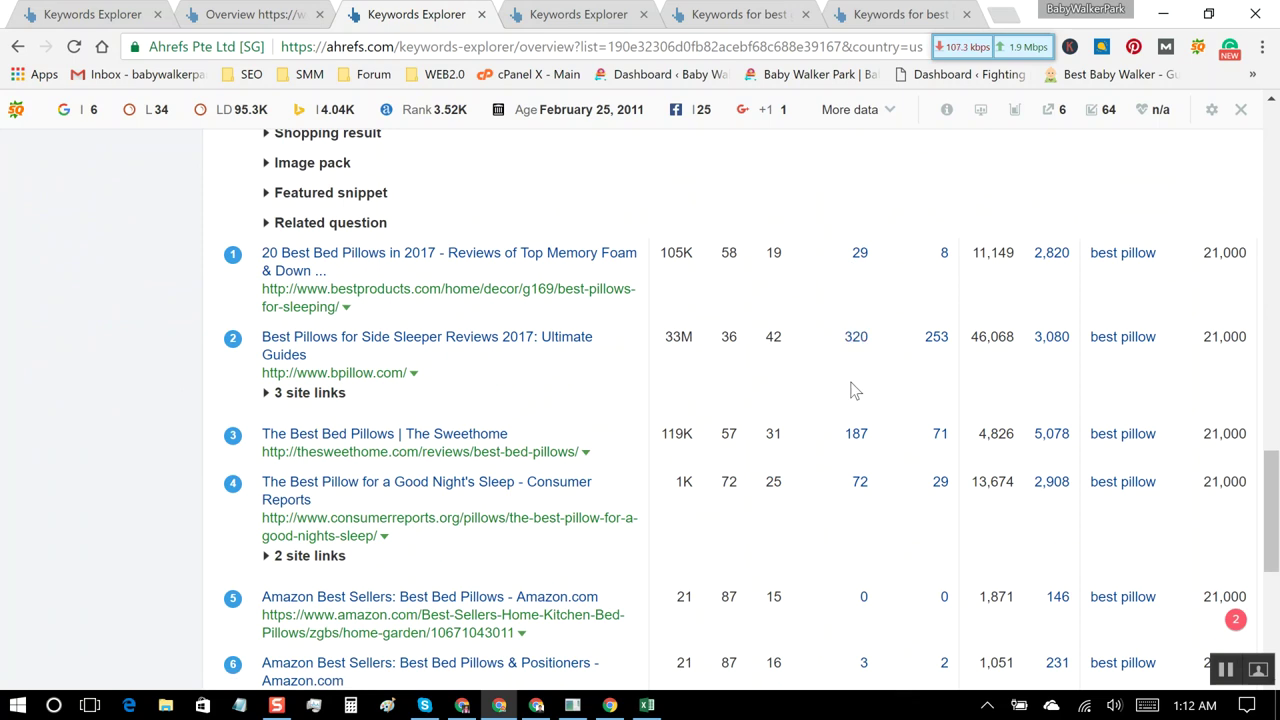
Step: Switch to the Excel competition analysis chart and enter backlinks of 24, 320 and 187 for ranks 1 to 3 of Best Bed Pillows
click(646, 706)
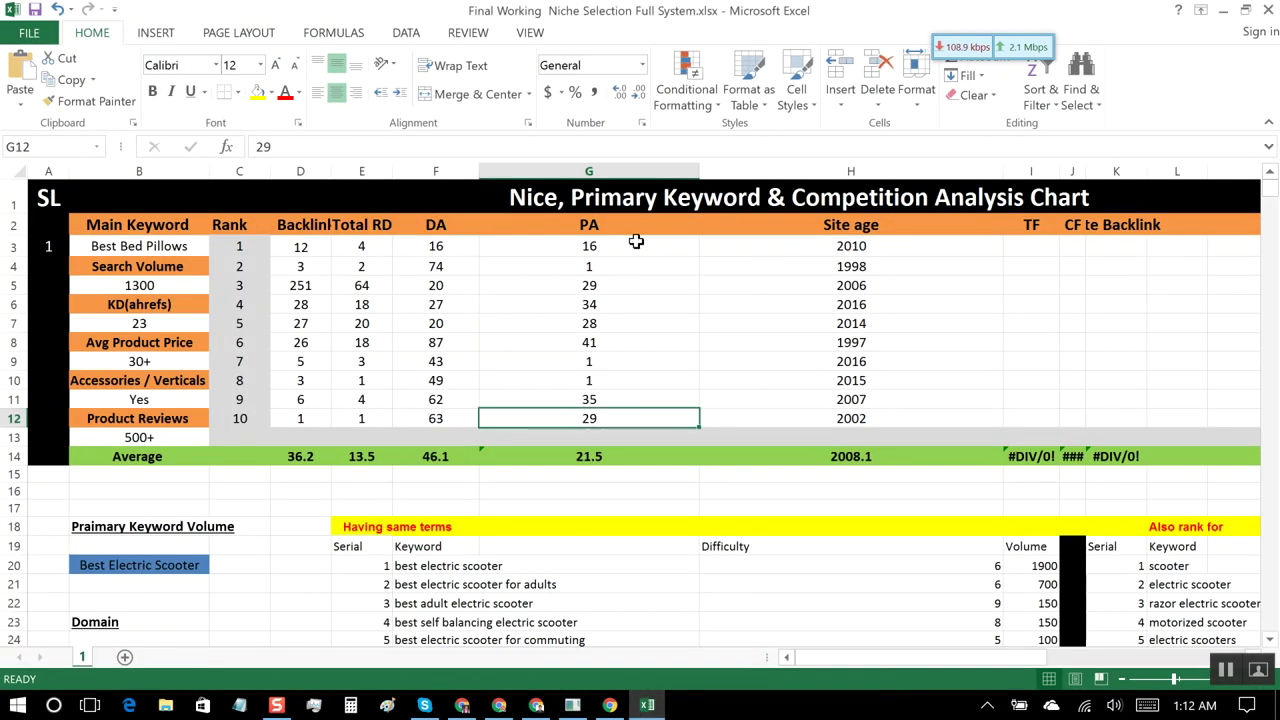
click(310, 248)
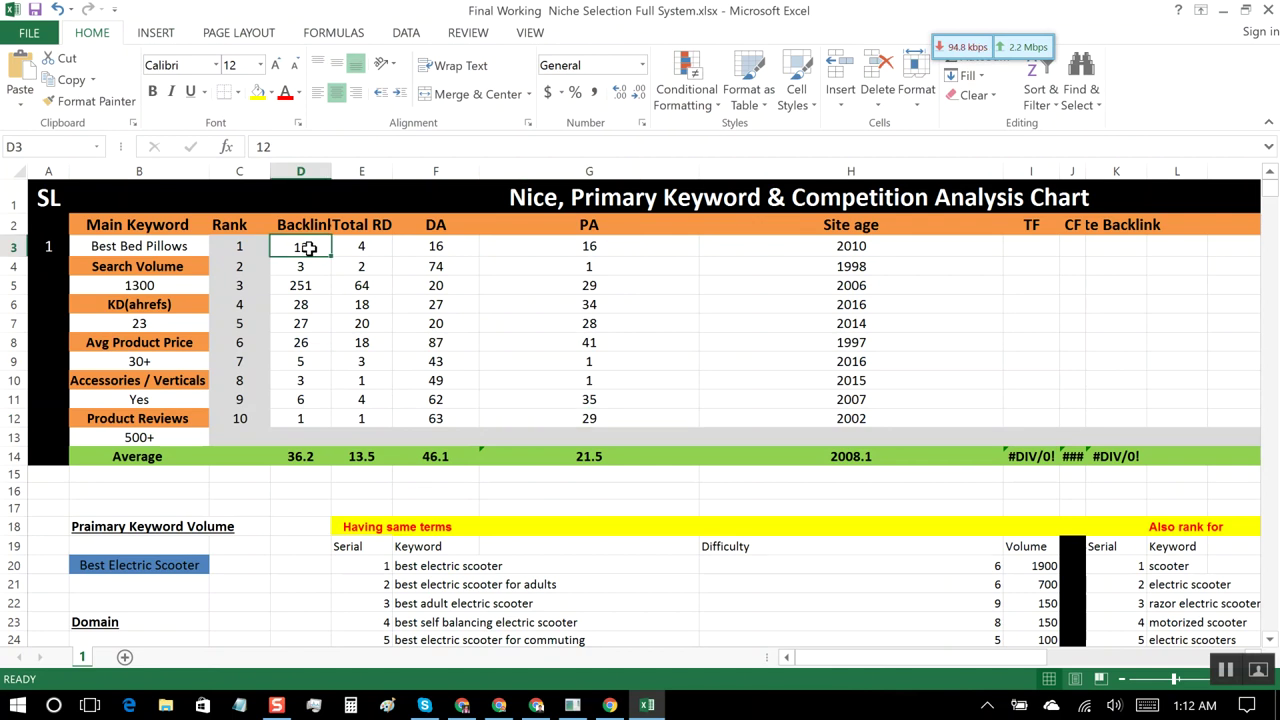
text(24)
key(Return)
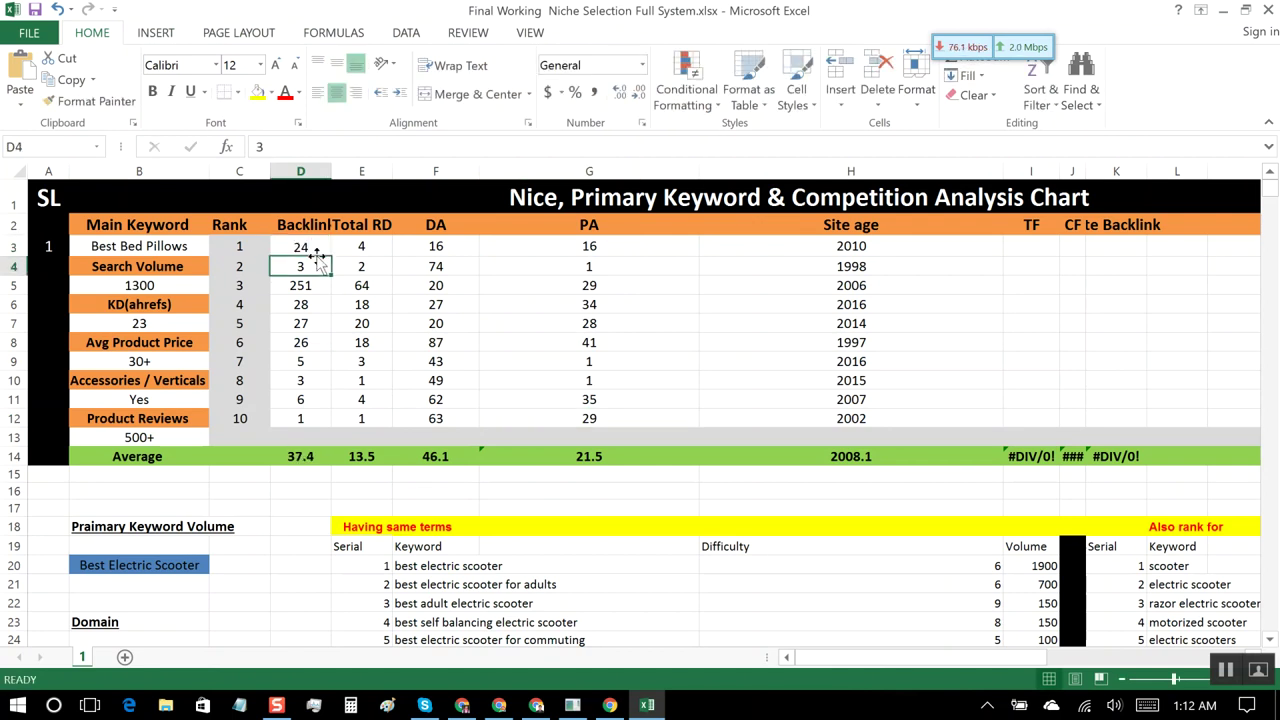
text(320)
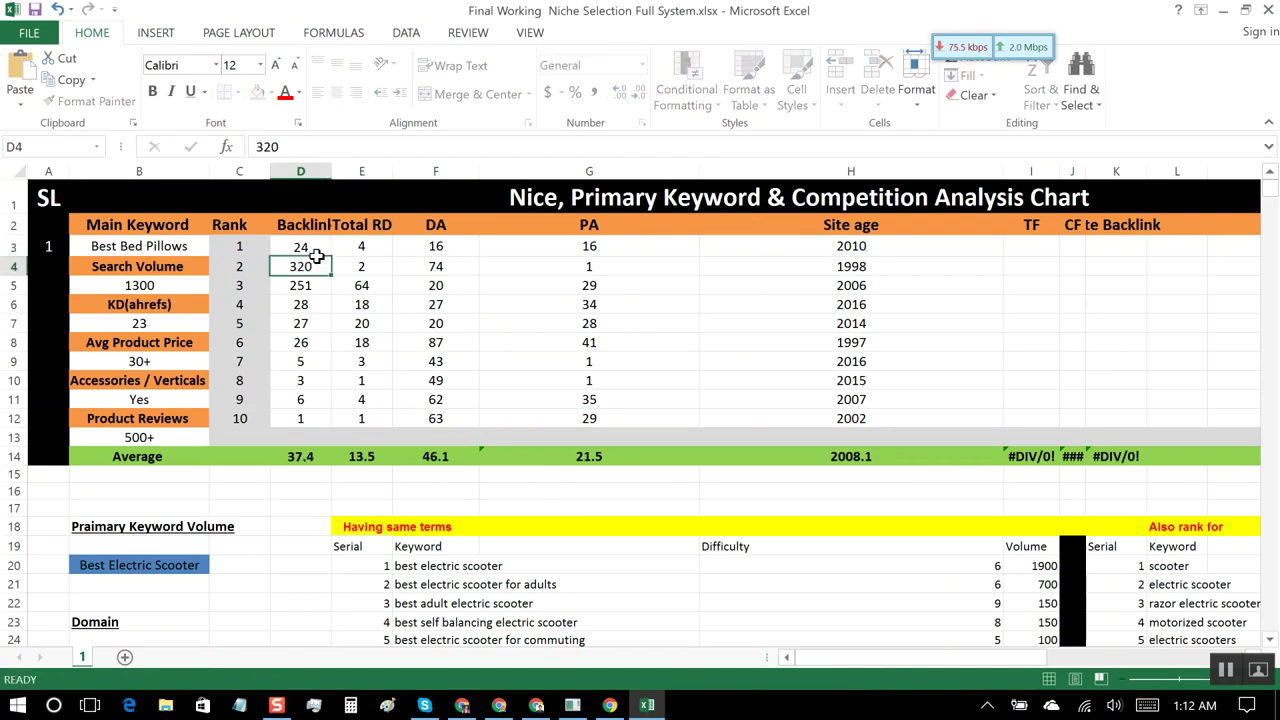
key(Return)
text(187)
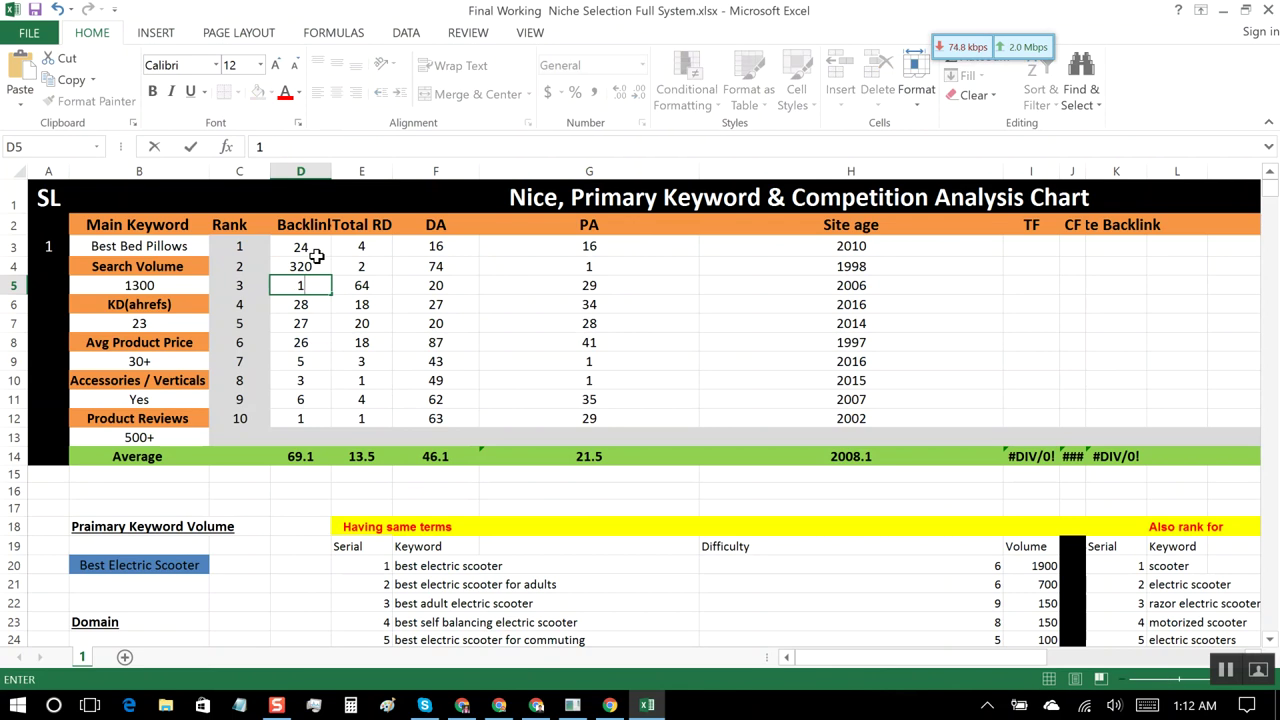
Step: Check the best bed pillows SERP in Ahrefs and enter backlinks of 72, 0, 3 and 34 for ranks 4 to 7 in the Excel chart
click(647, 705)
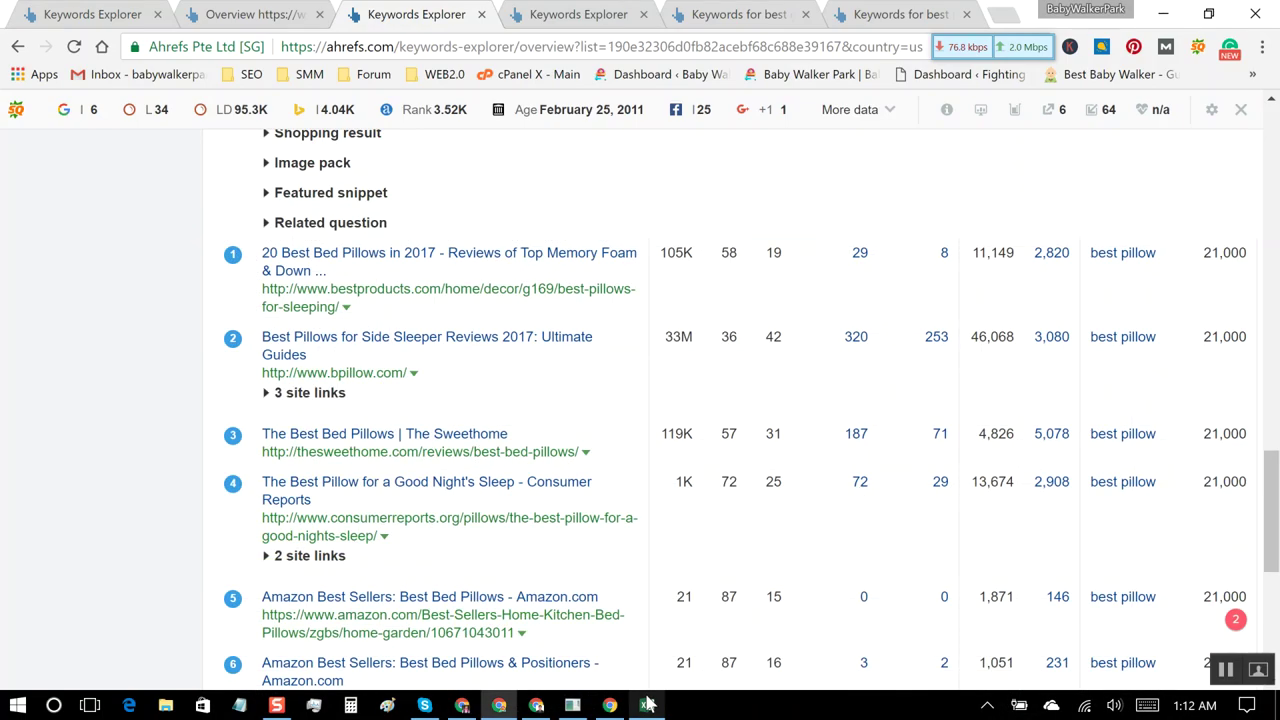
scroll(790, 585, down, 2)
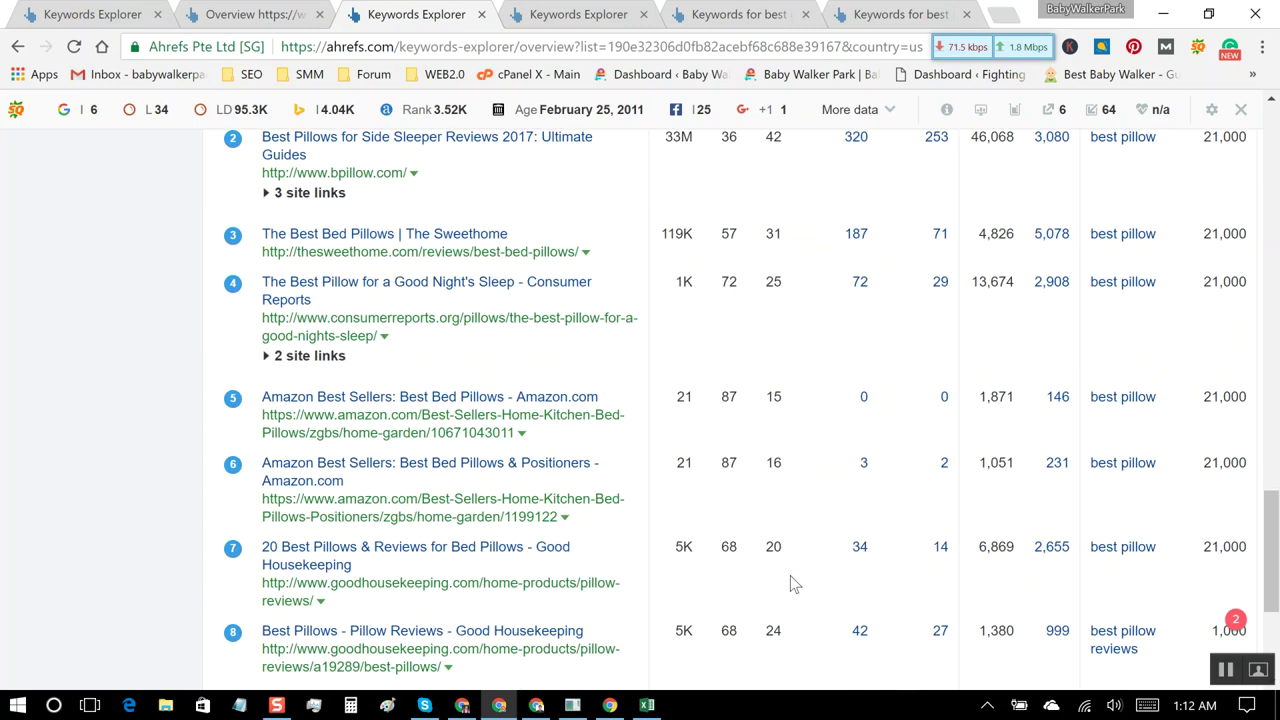
click(647, 705)
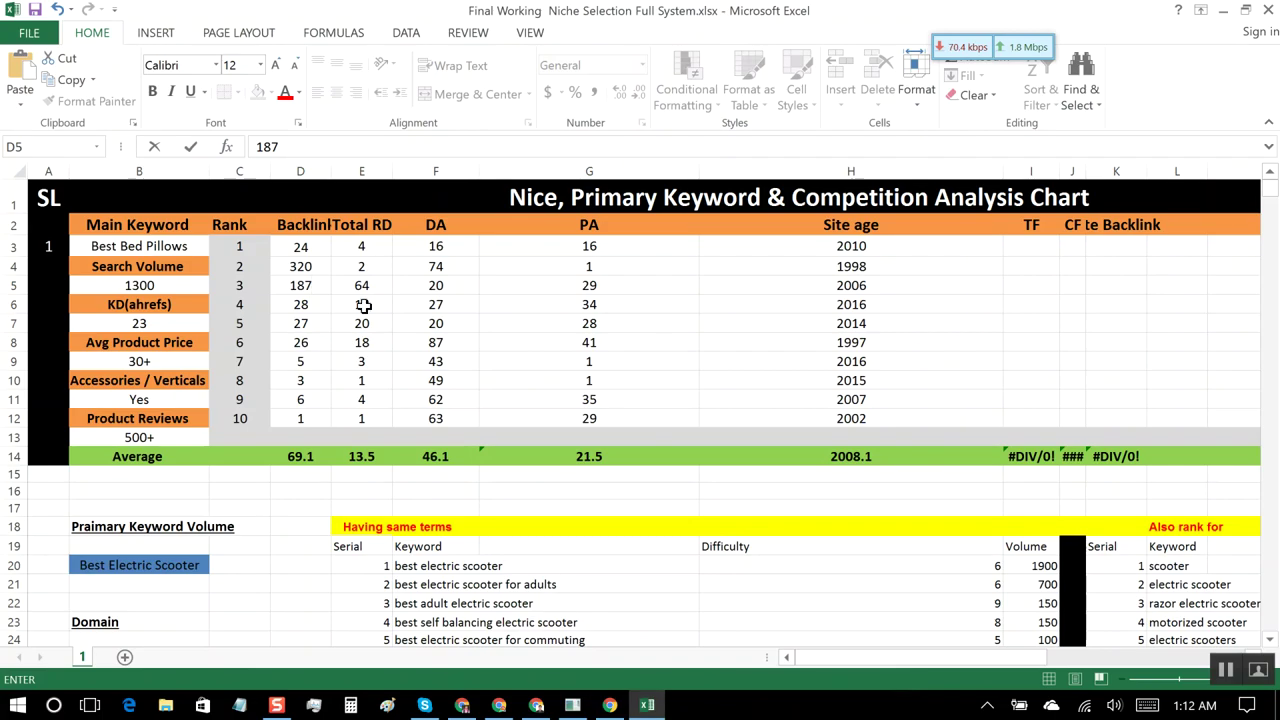
key(Escape)
click(311, 300)
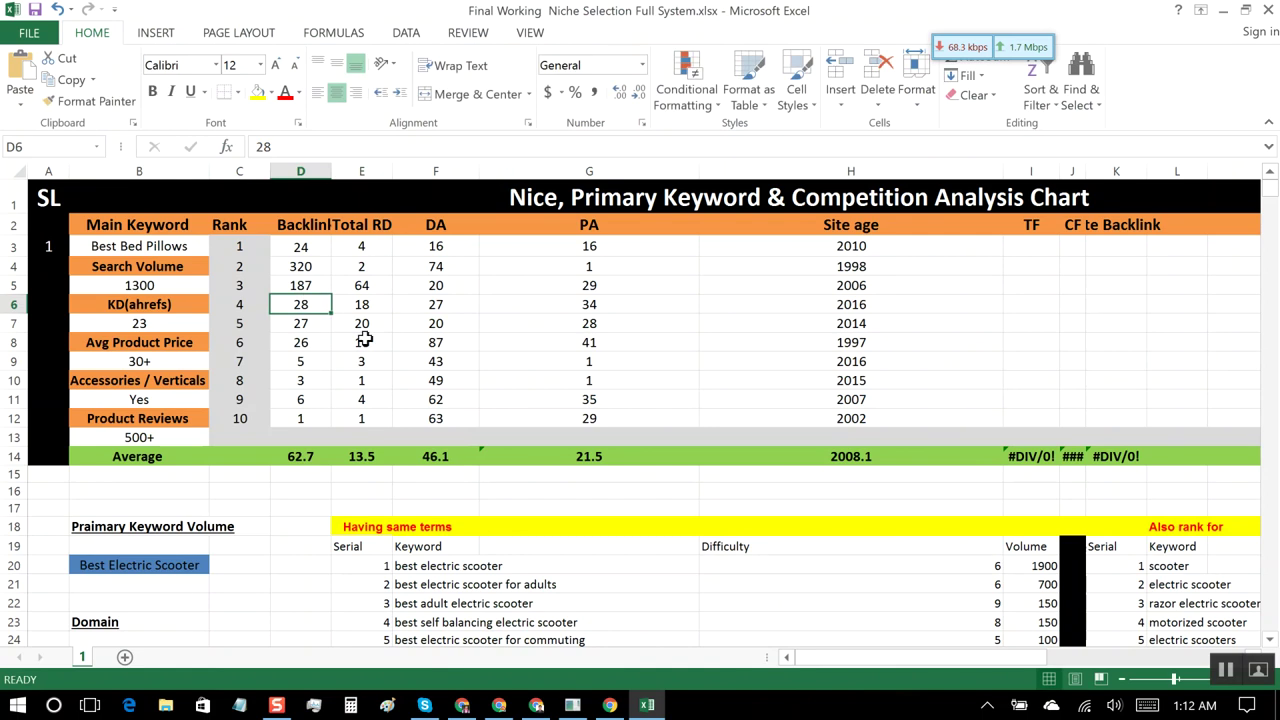
text(72)
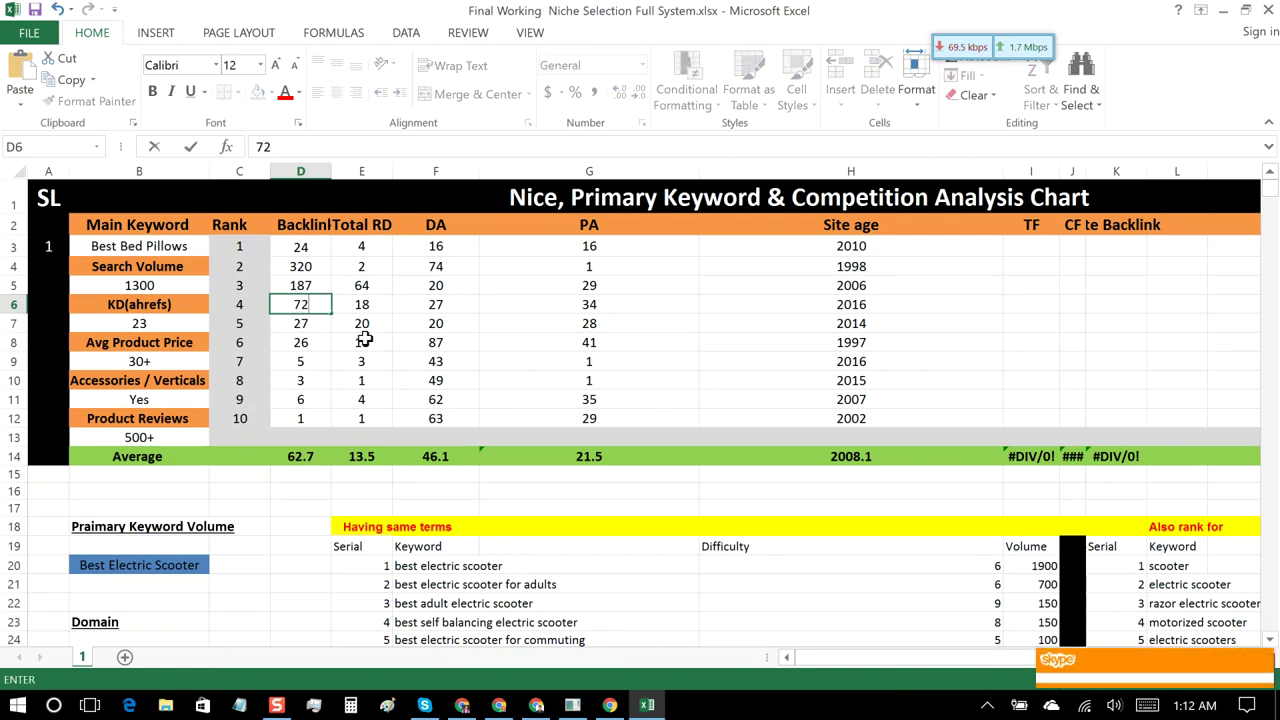
key(Return)
text(0)
key(Return)
text(3)
key(Return)
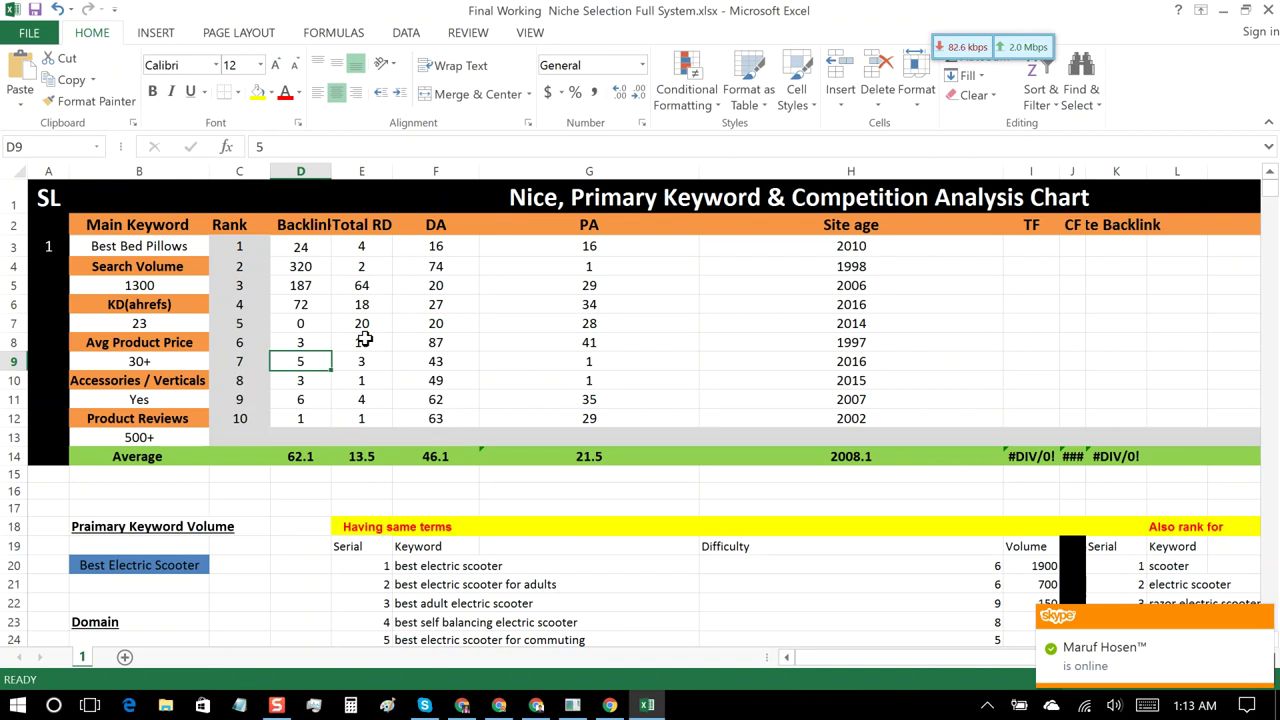
text(34)
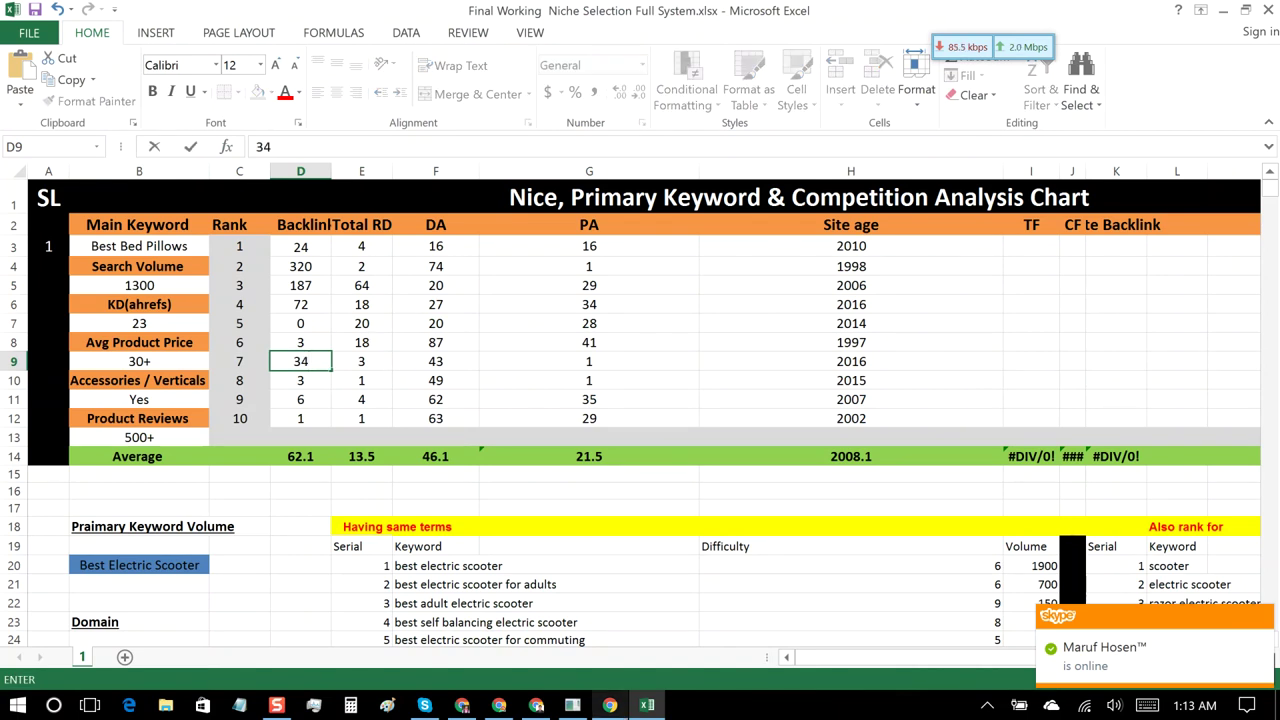
Step: Look up ranks 8 to 10 in Ahrefs, enter backlinks of 42, 102 and 15 in the Excel chart, and check the backlink average
click(647, 705)
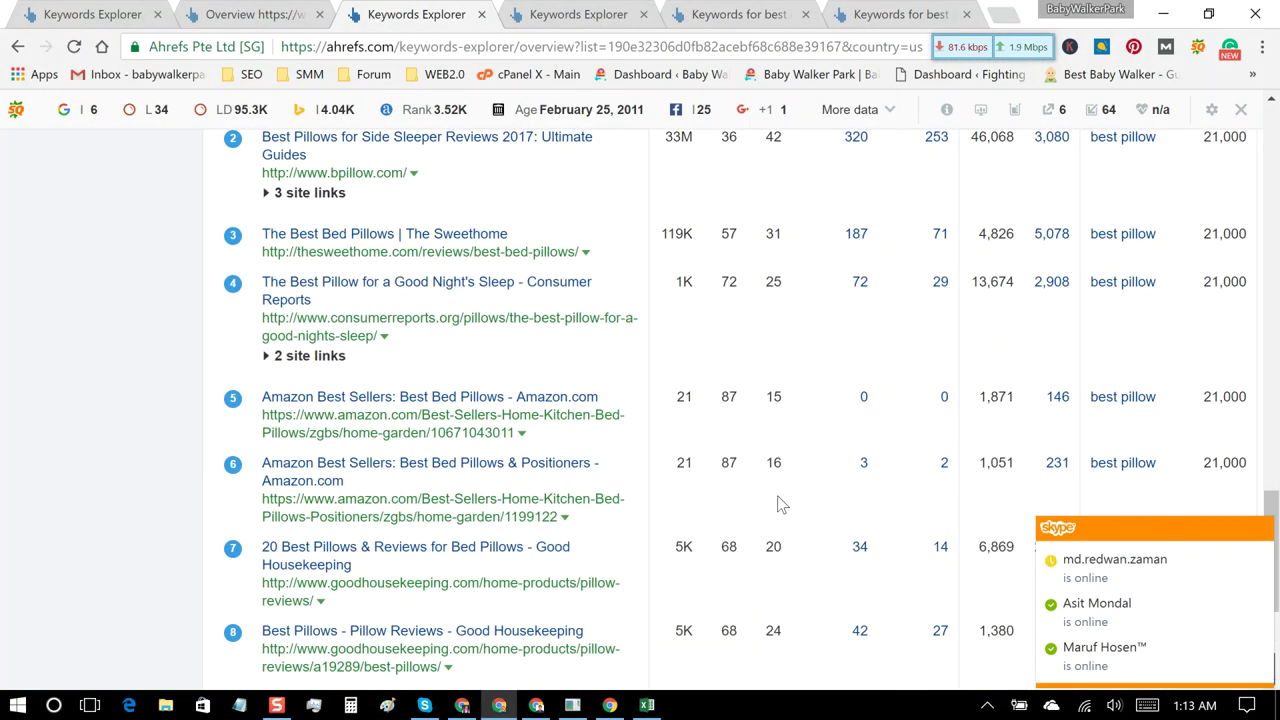
scroll(868, 414, down, 2)
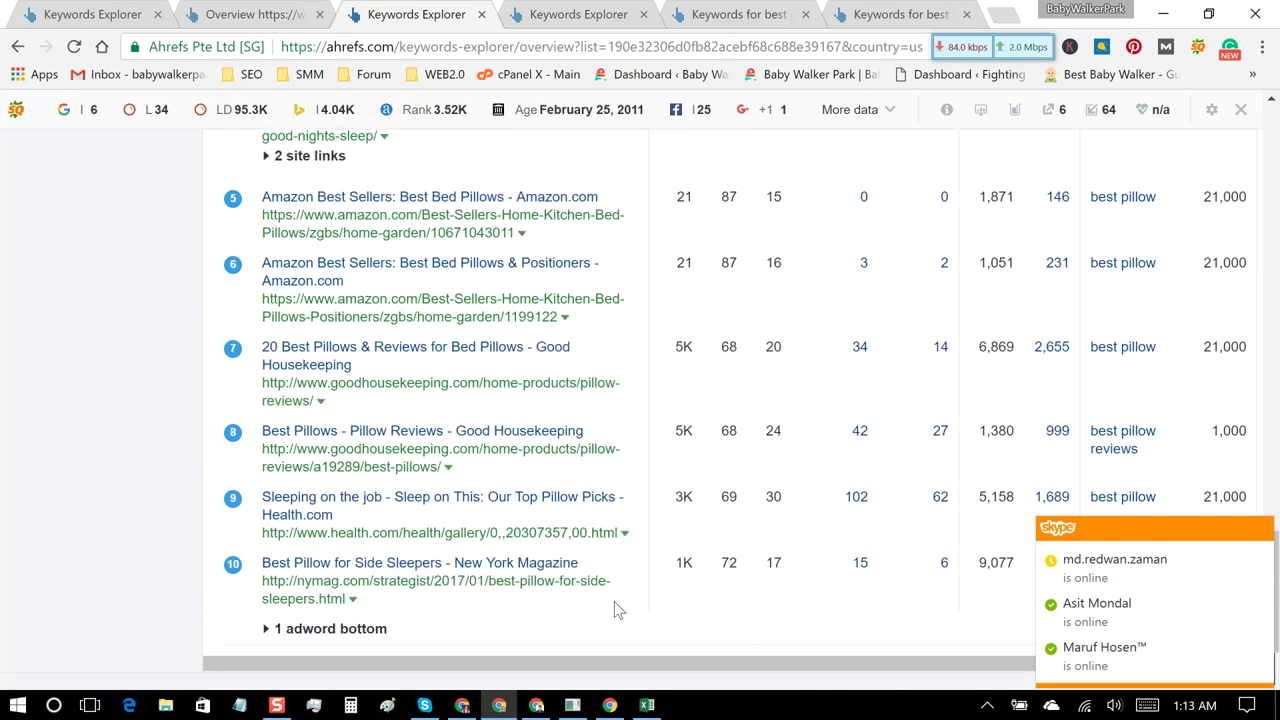
click(647, 705)
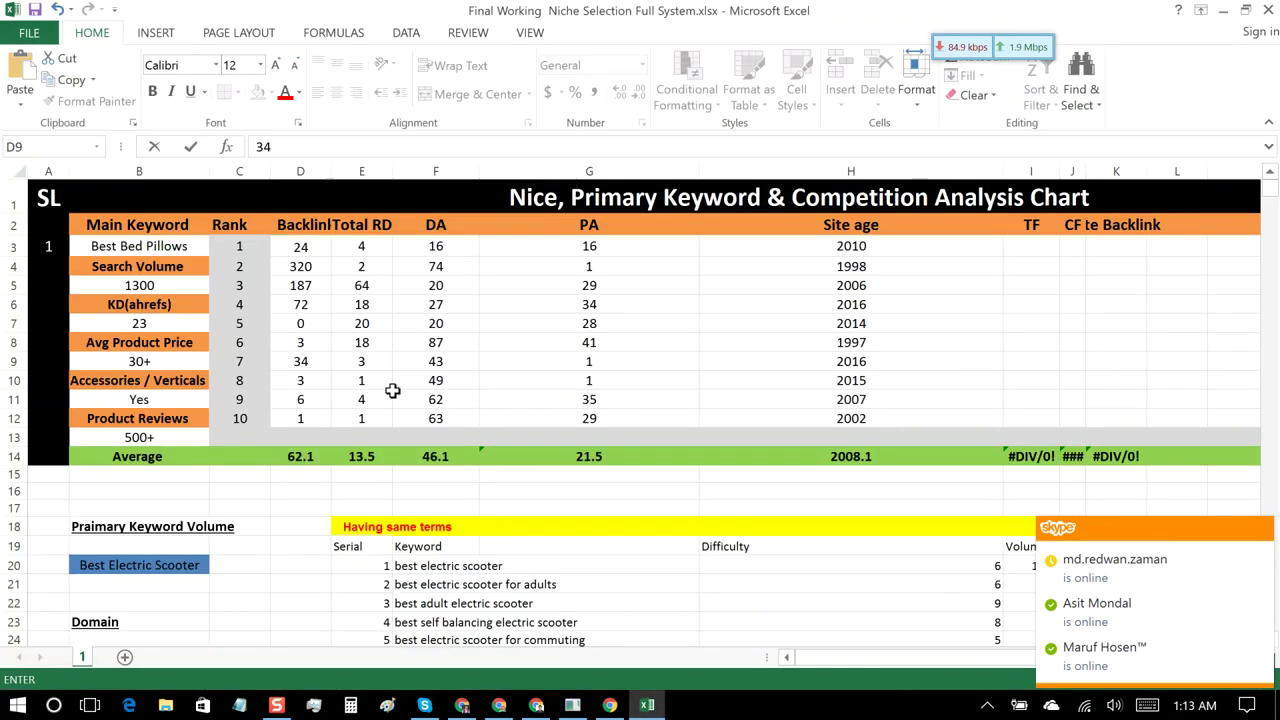
click(320, 382)
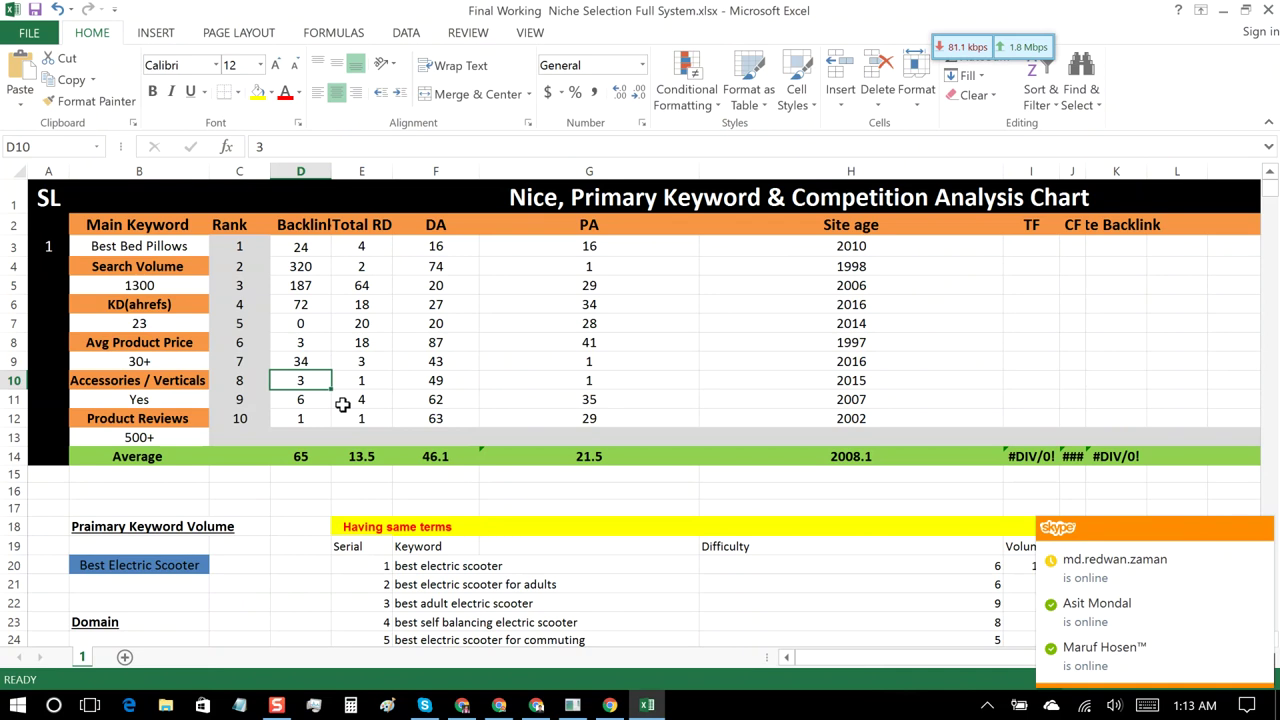
text(42)
key(Return)
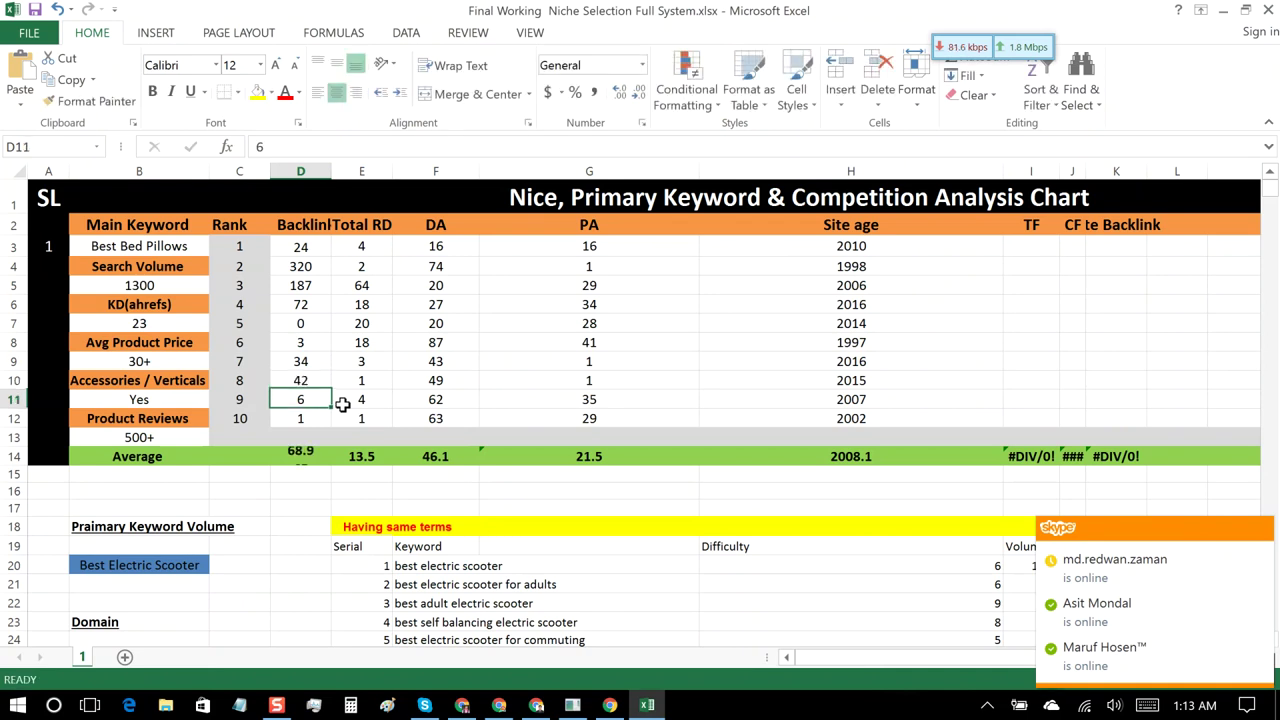
text(102)
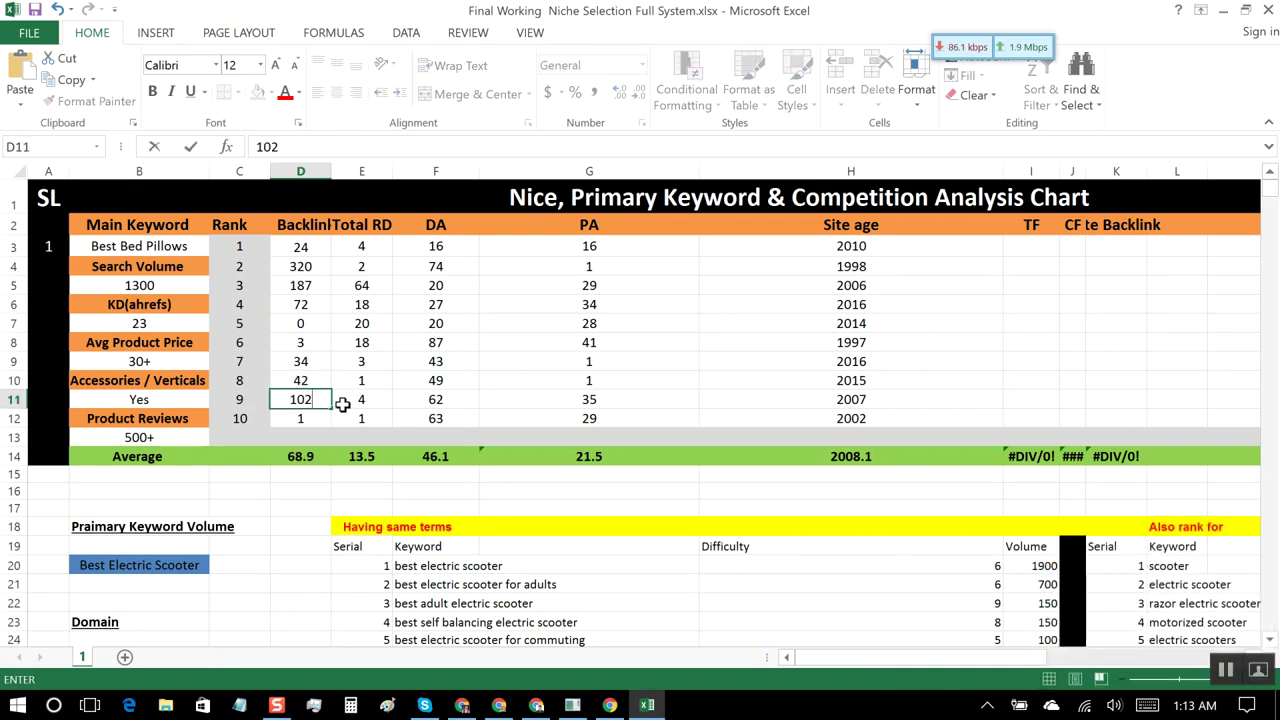
key(Return)
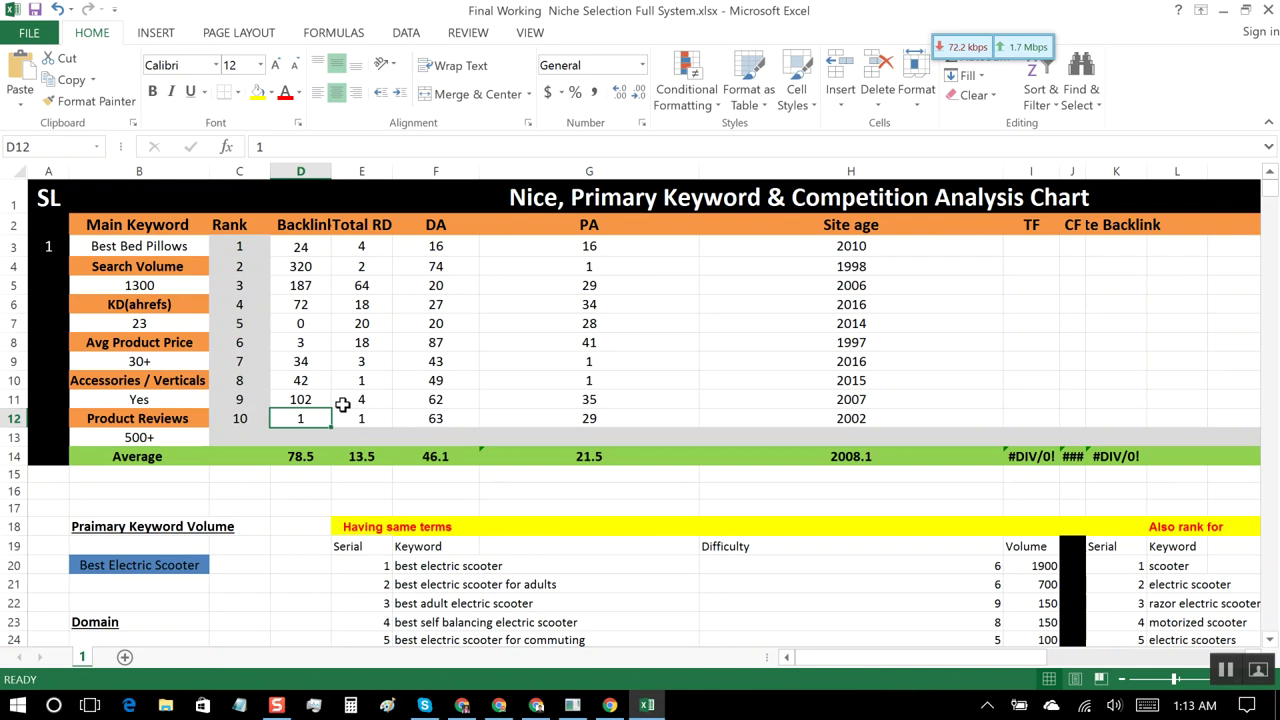
text(15)
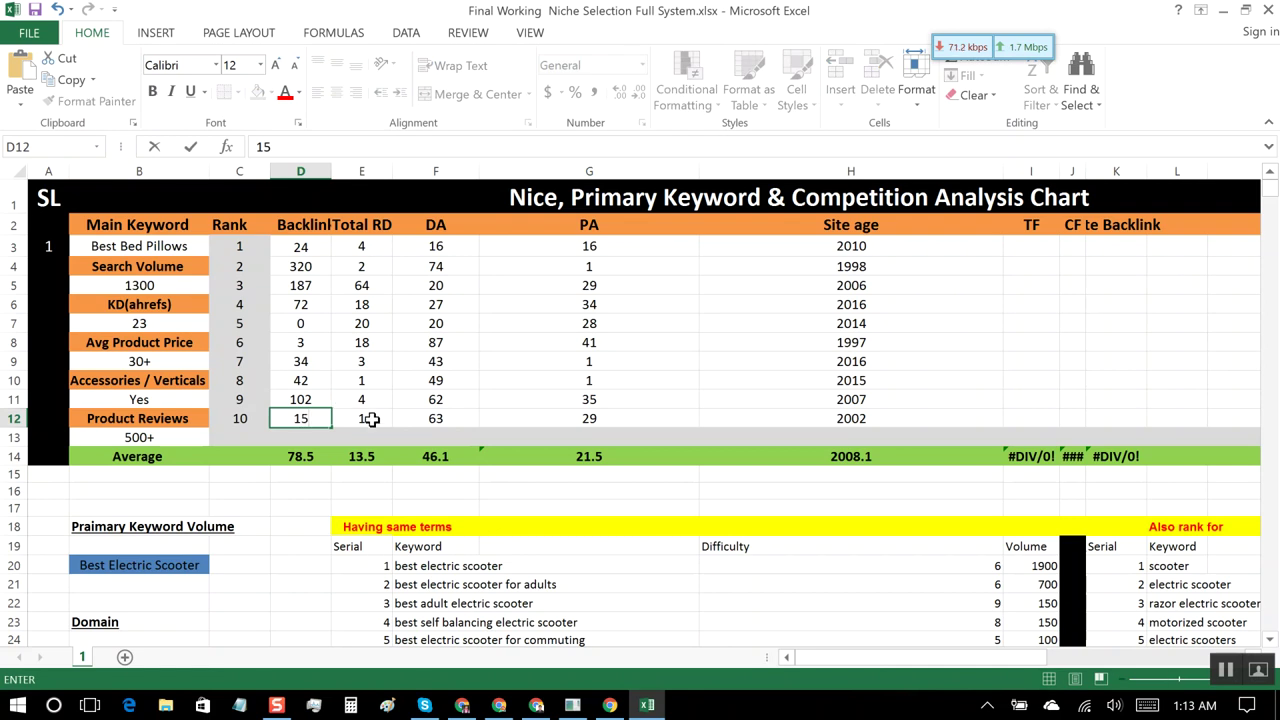
key(Up)
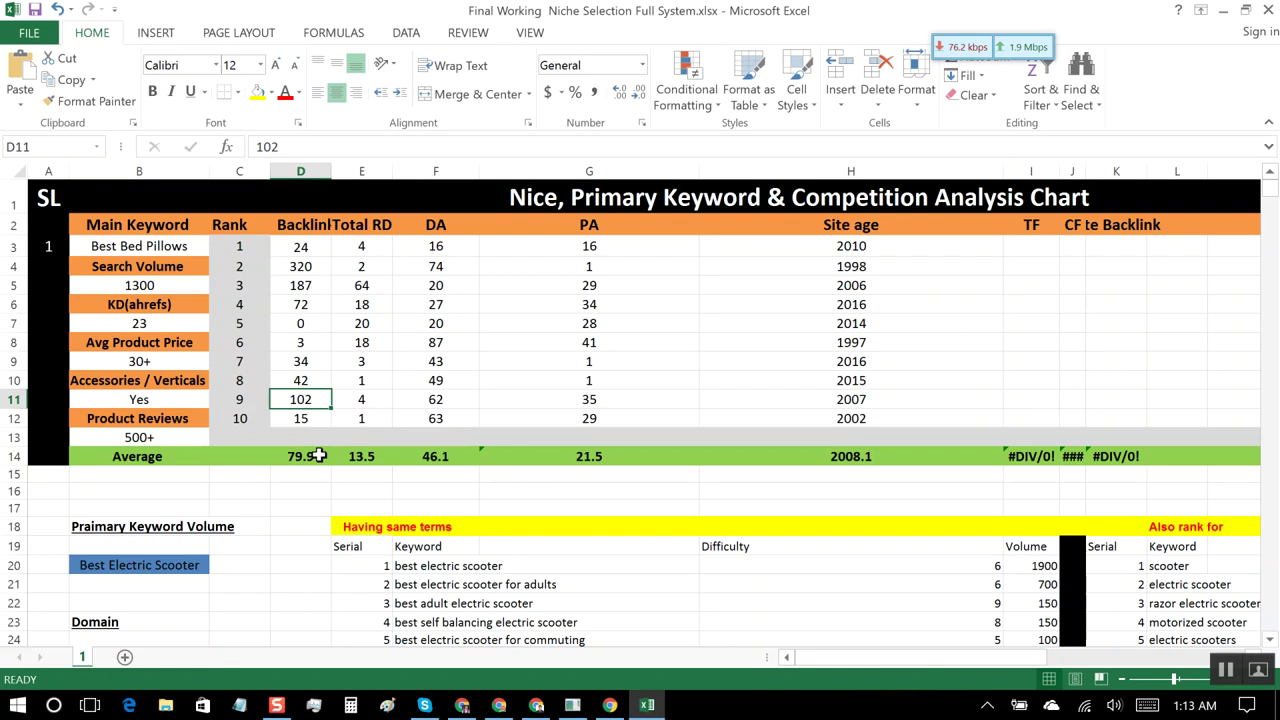
drag(317, 247, 321, 424)
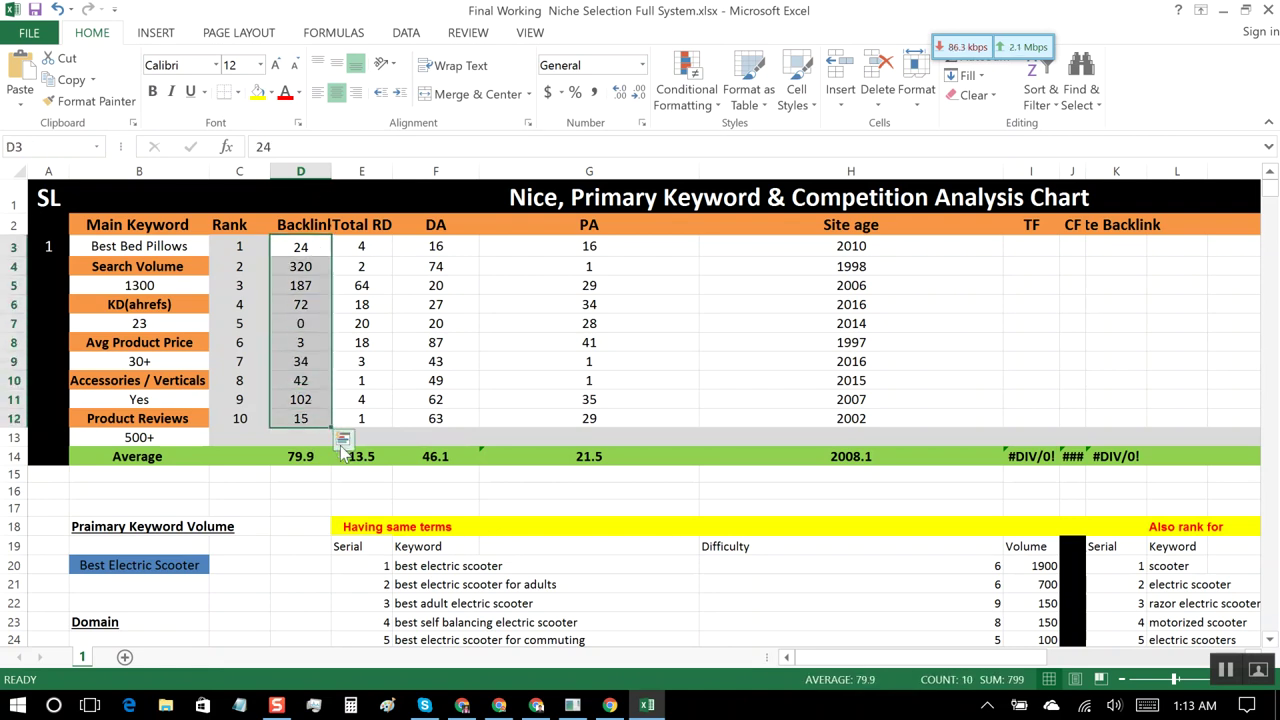
click(312, 456)
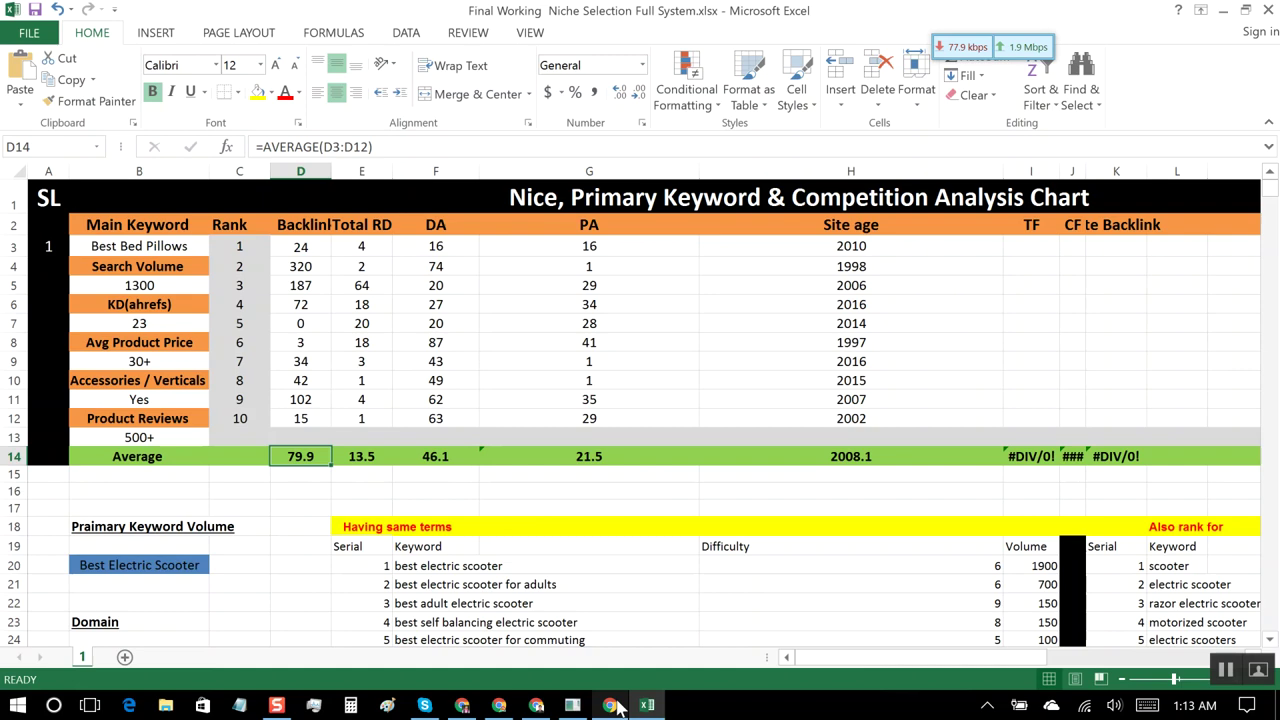
Step: Consult the referring domains in Ahrefs and enter Total RD values of 6, 62 and 27 for ranks 10, 9 and 8 in Excel
click(501, 706)
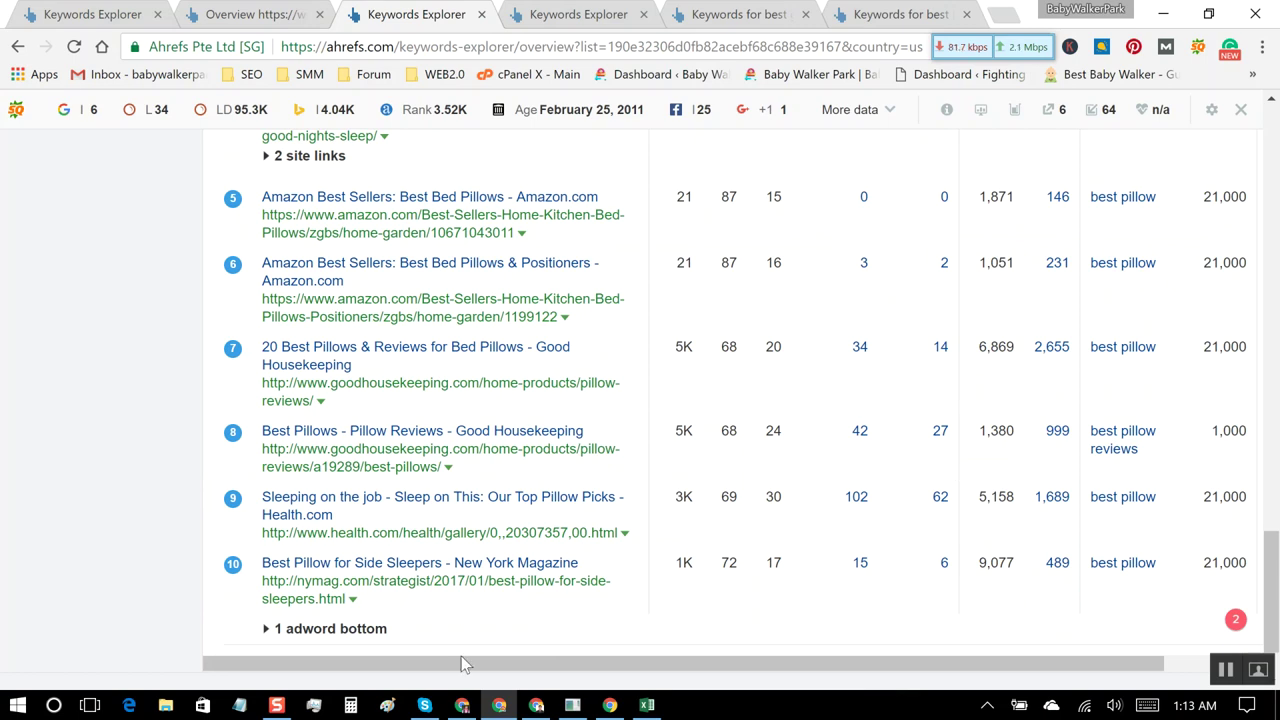
click(461, 706)
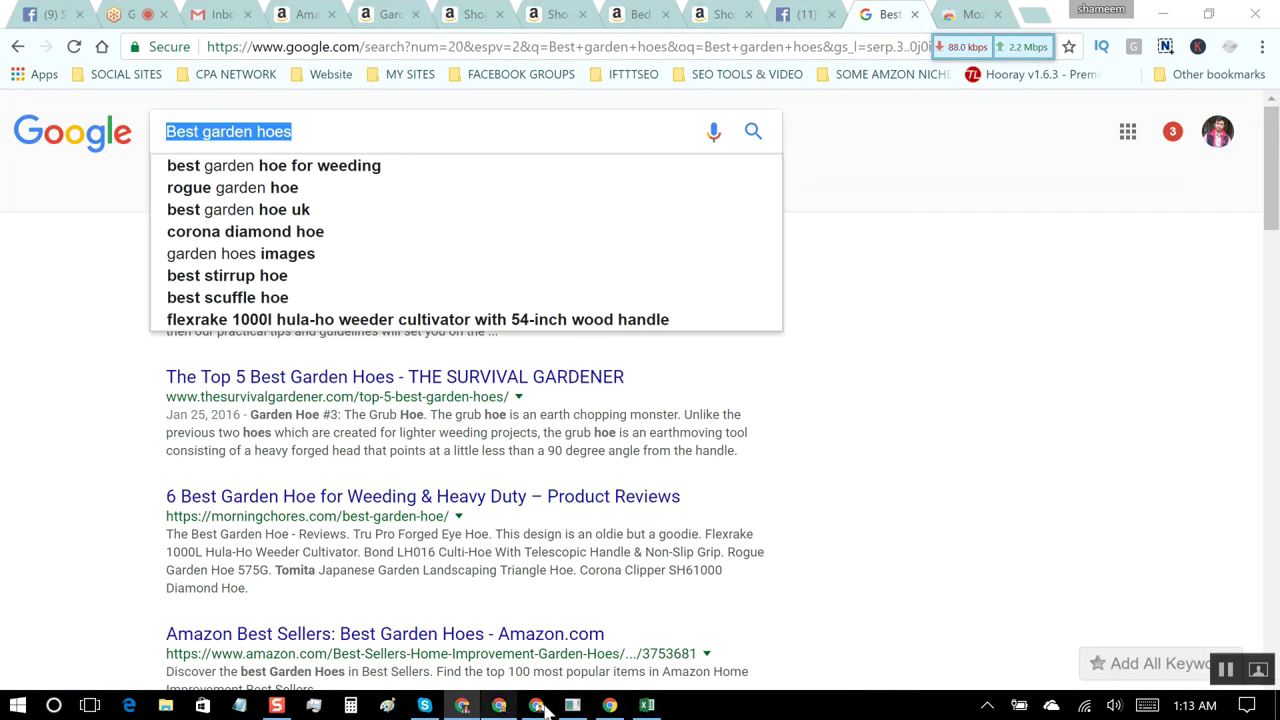
click(503, 706)
click(647, 705)
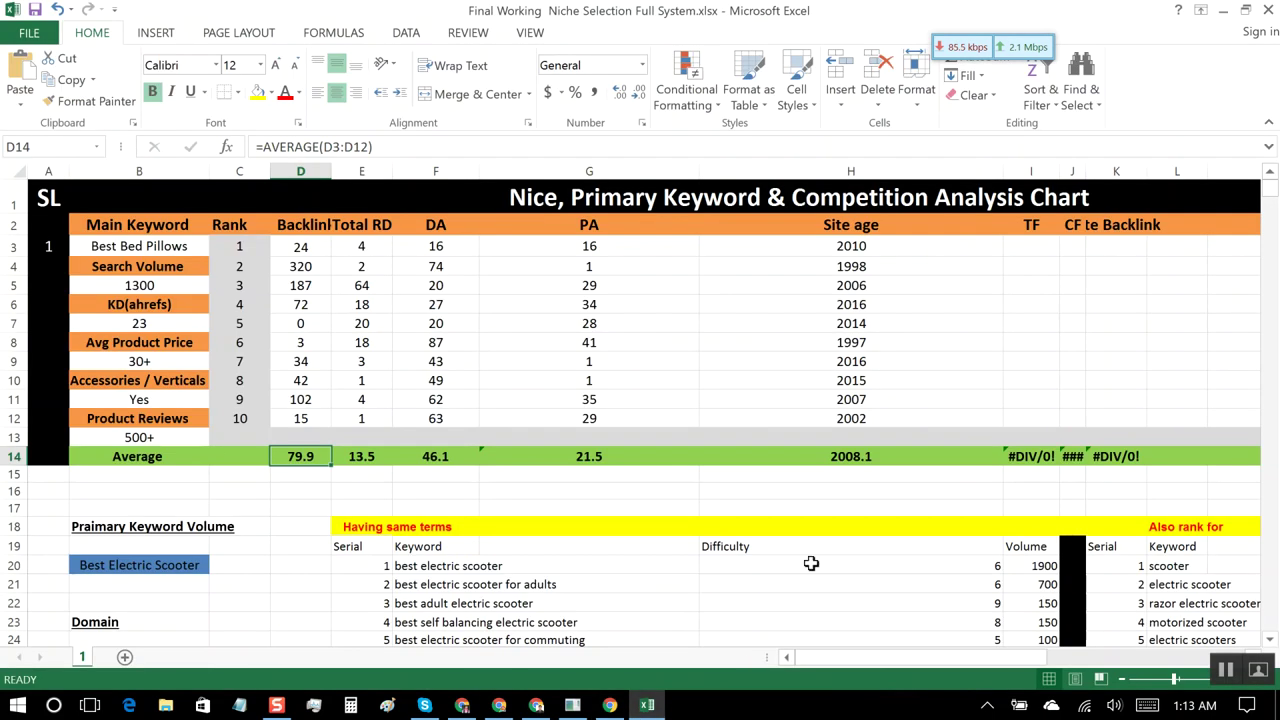
click(614, 421)
click(444, 418)
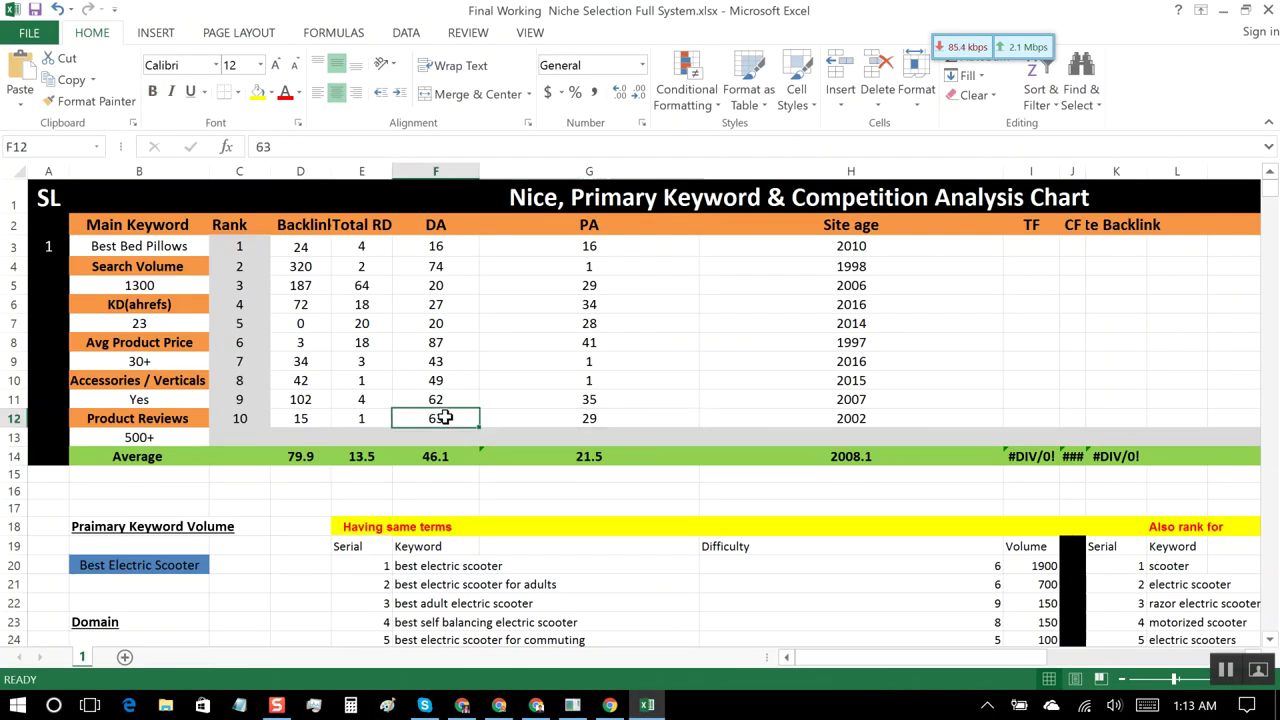
click(371, 422)
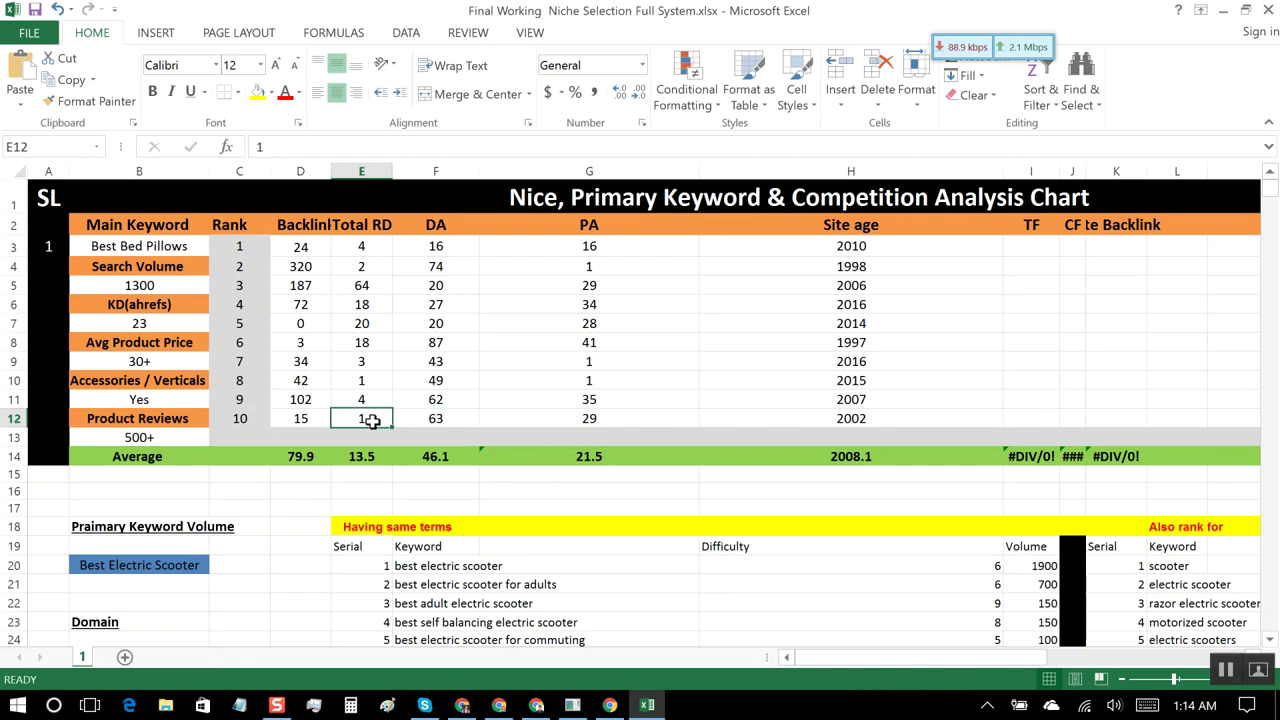
text(6)
key(Up)
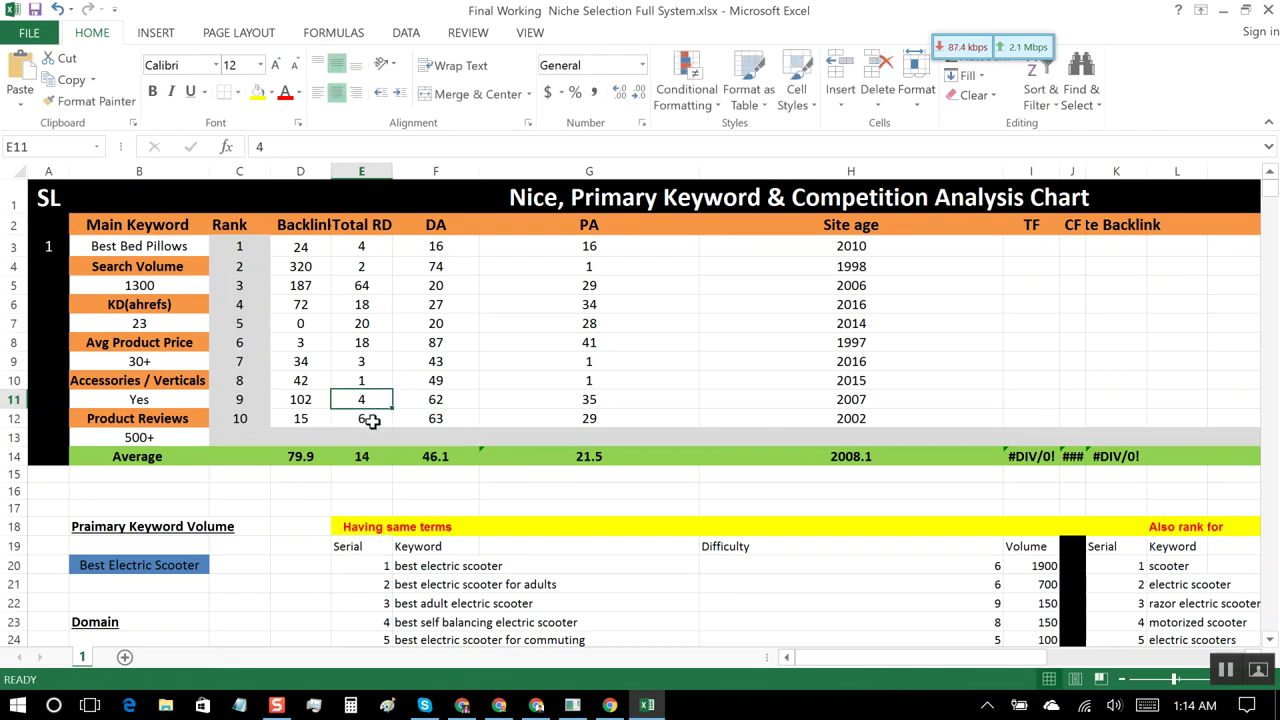
text(62)
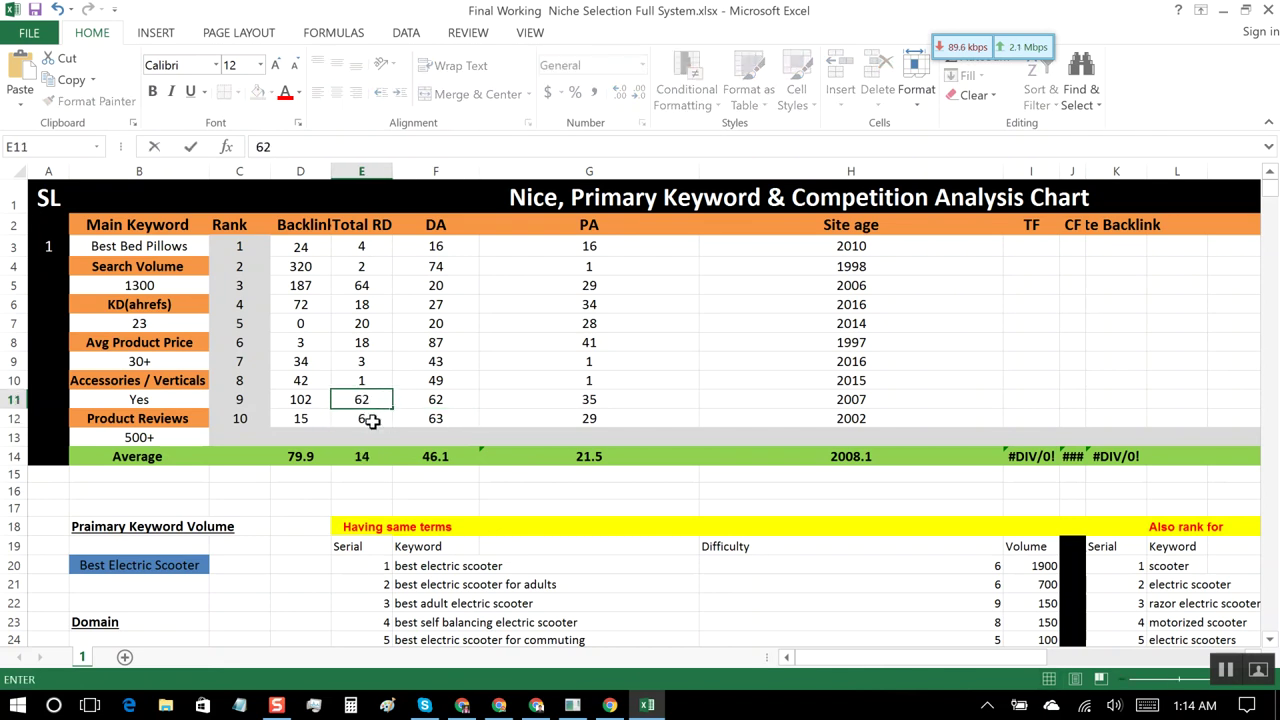
key(Up)
text(27)
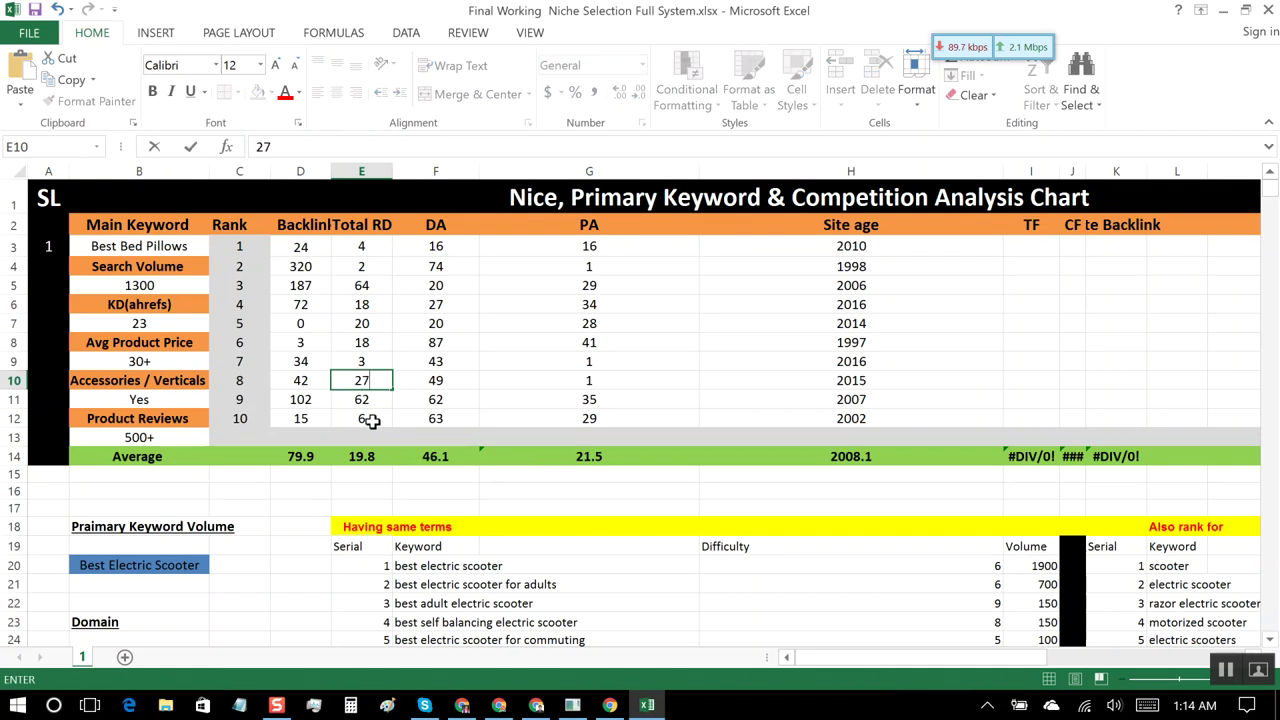
key(Up)
Step: Enter Total RD values of 14, 2 and 0 for ranks 7, 6 and 5 of Best Bed Pillows
text(14)
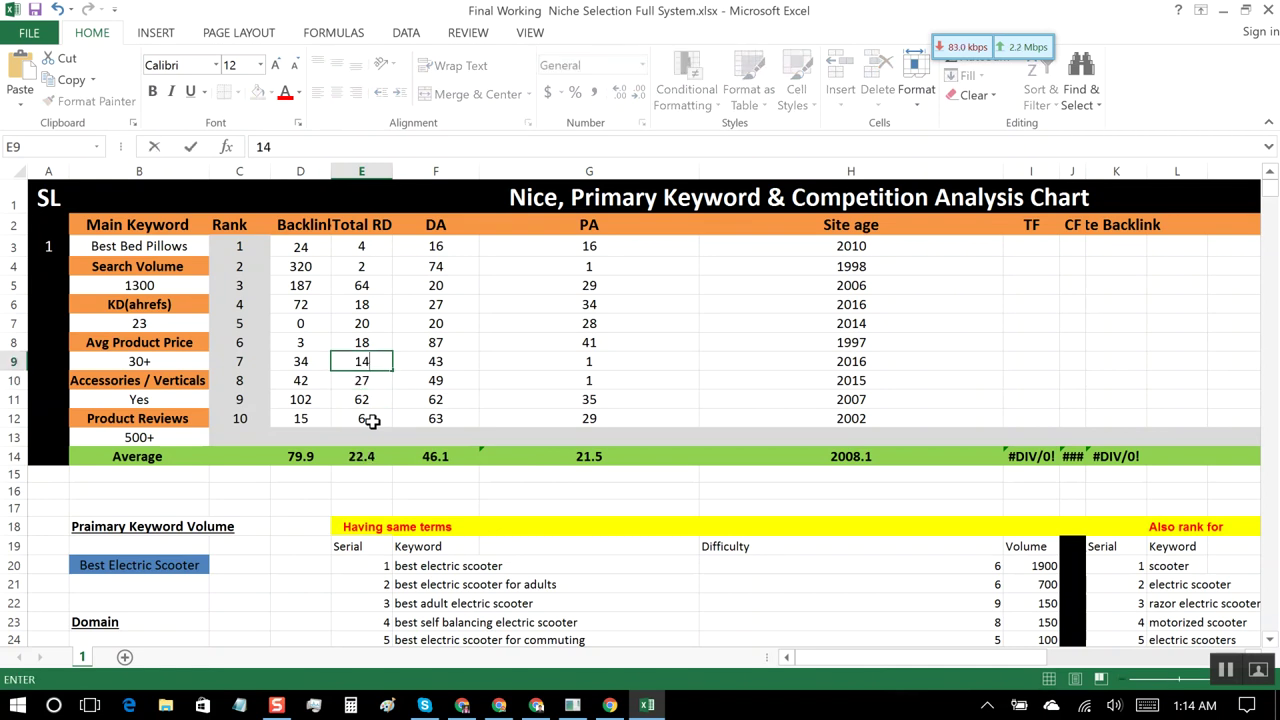
key(Up)
text(2)
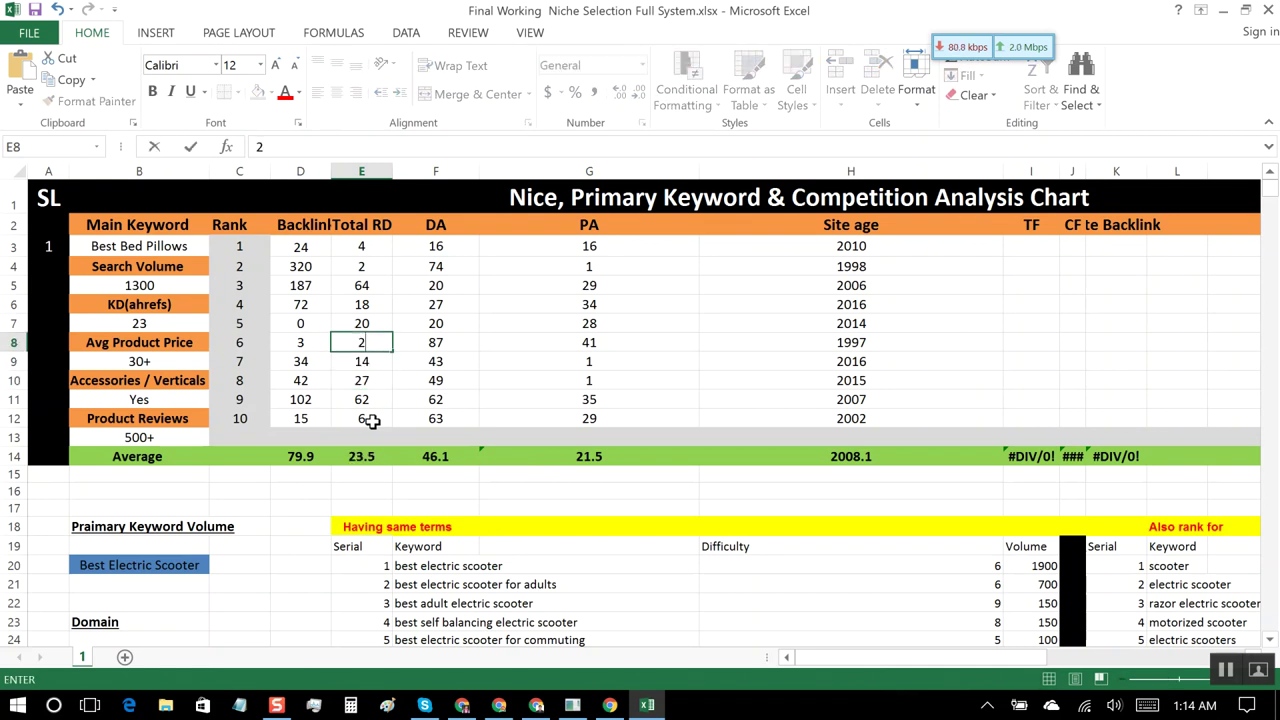
key(Up)
text(0)
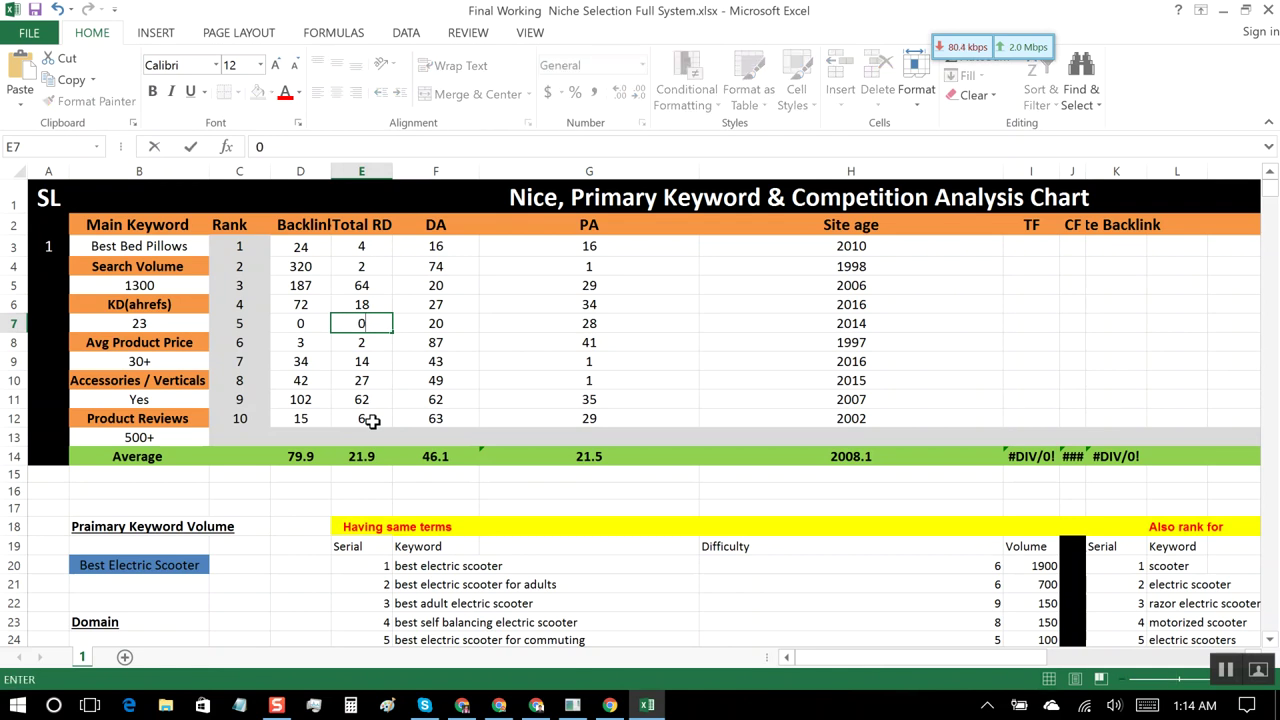
key(Up)
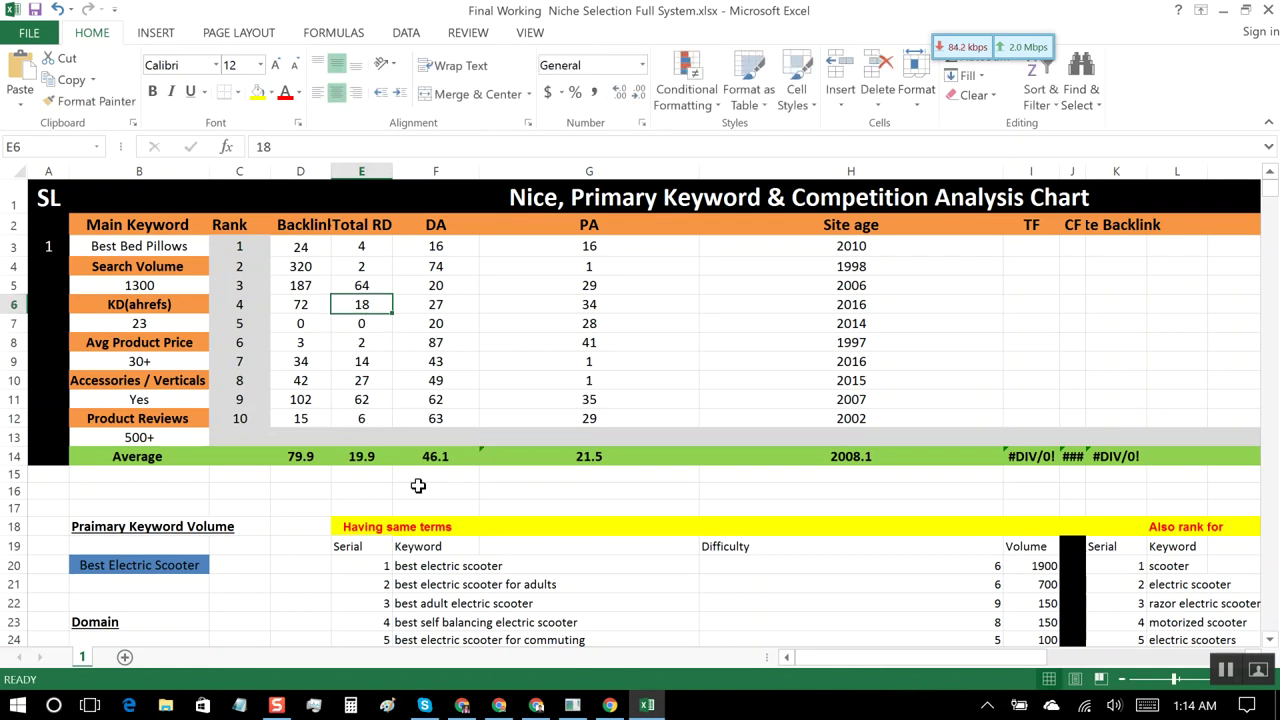
Step: Consult the Domains figures in Ahrefs and enter Total RD values of 29 for rank 3 and 72 for rank 2 in Excel
click(499, 705)
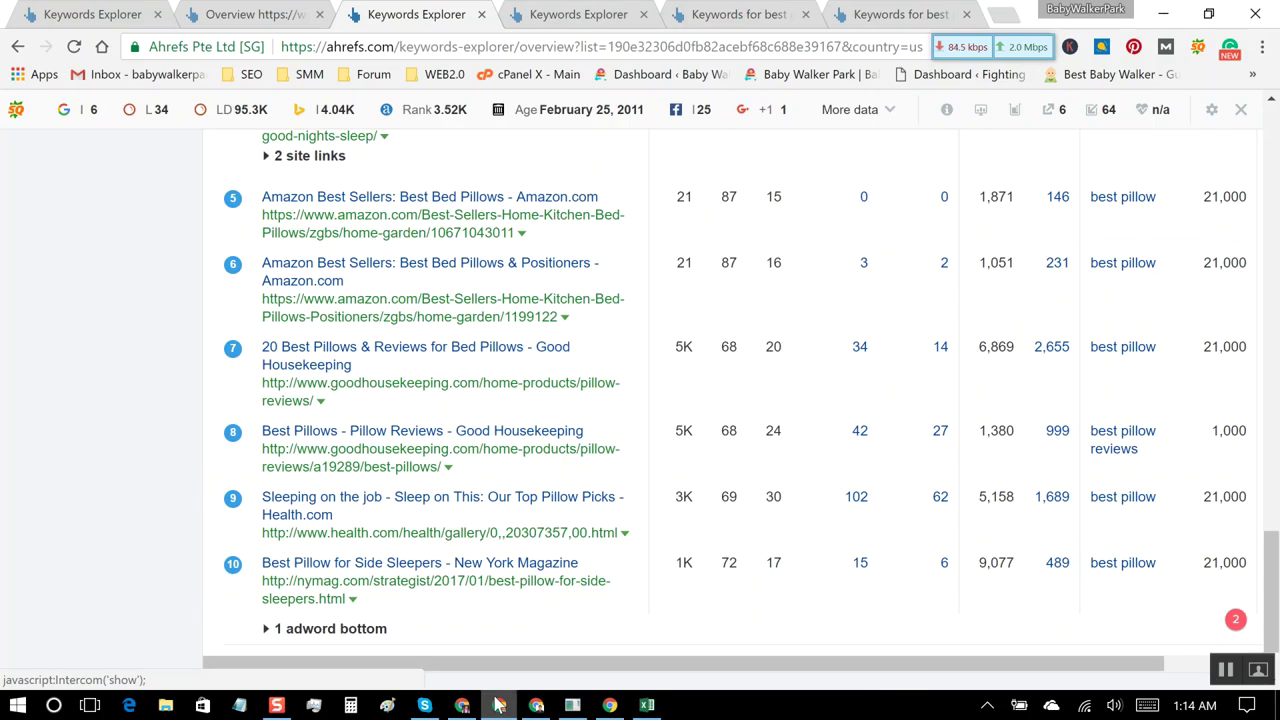
scroll(700, 594, up, 2)
scroll(701, 600, up, 2)
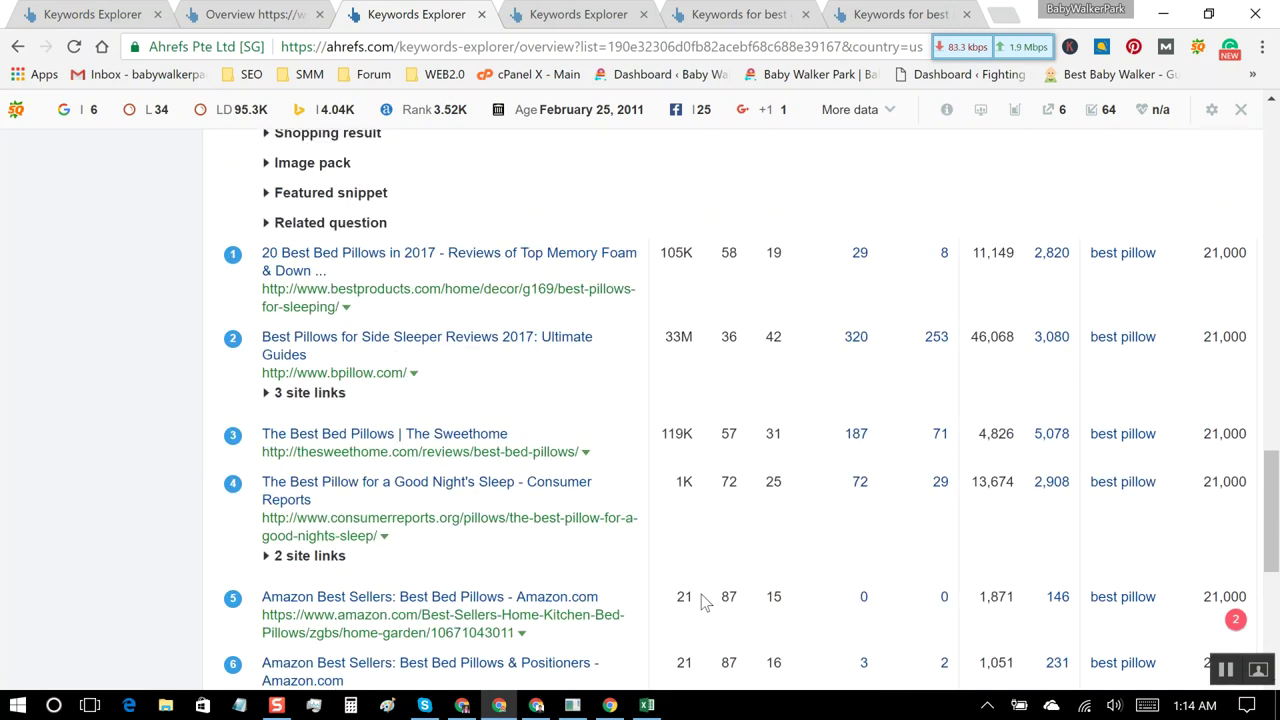
click(647, 705)
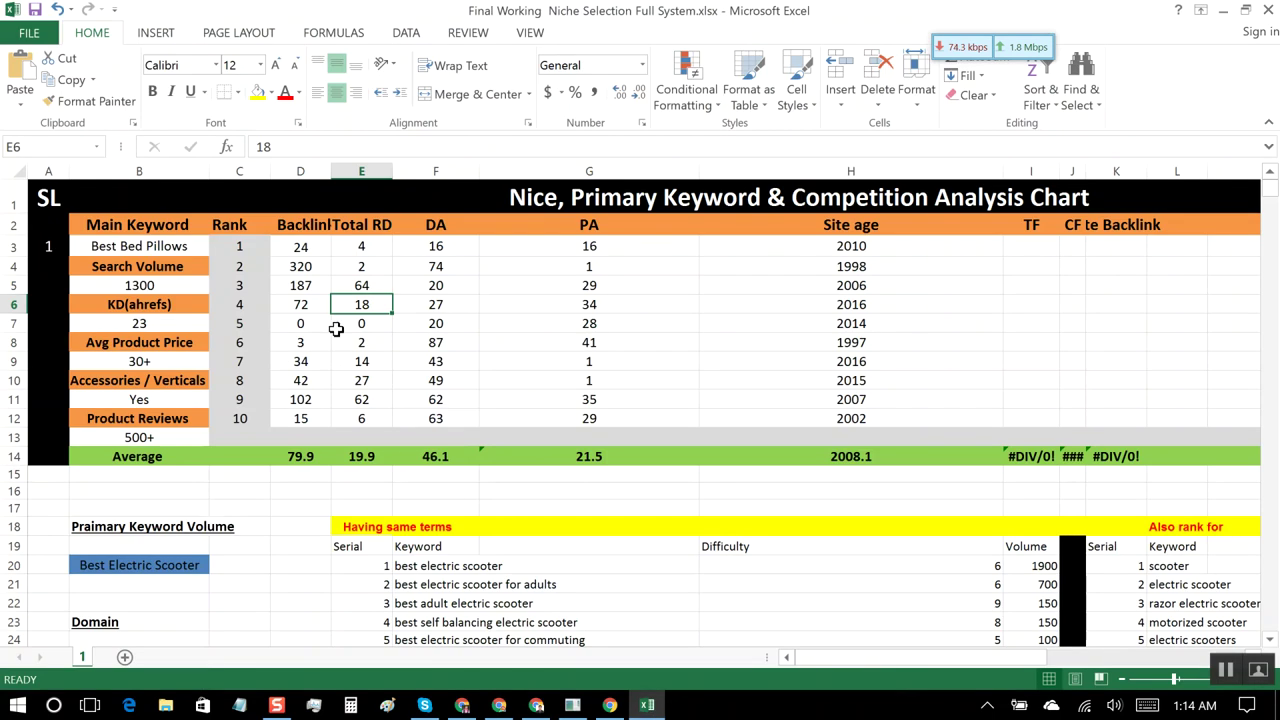
click(372, 286)
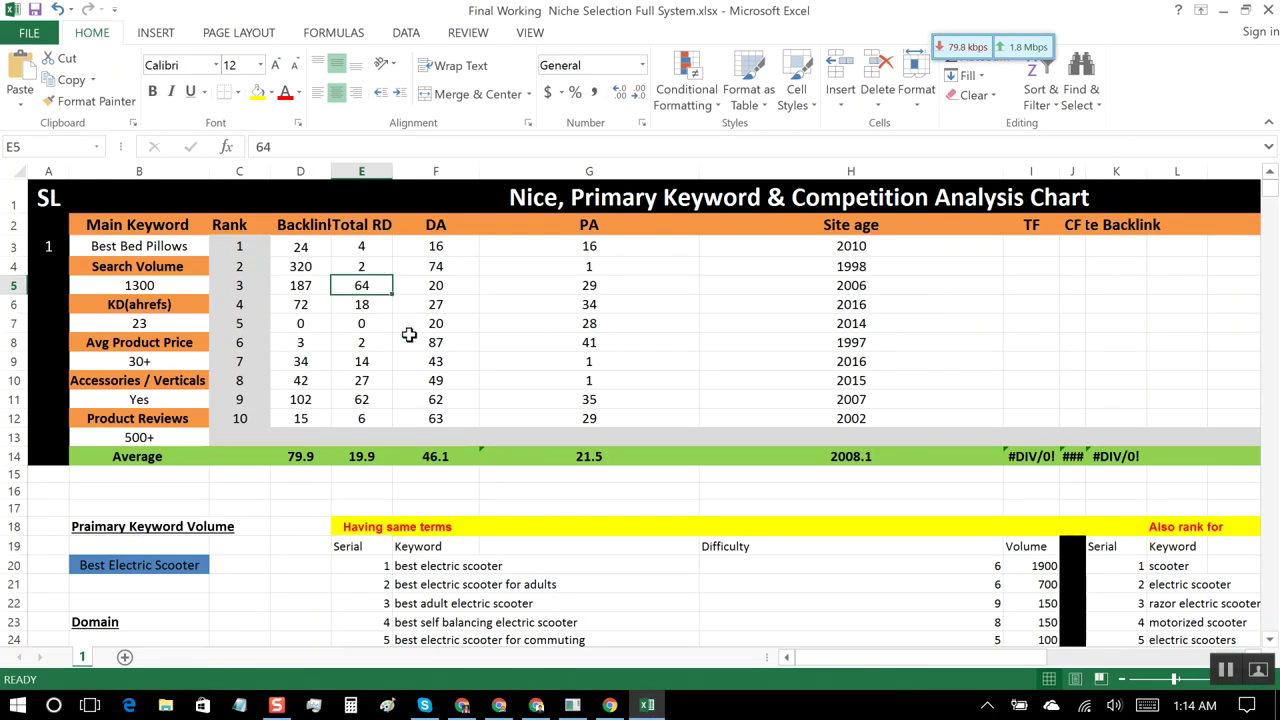
text(29)
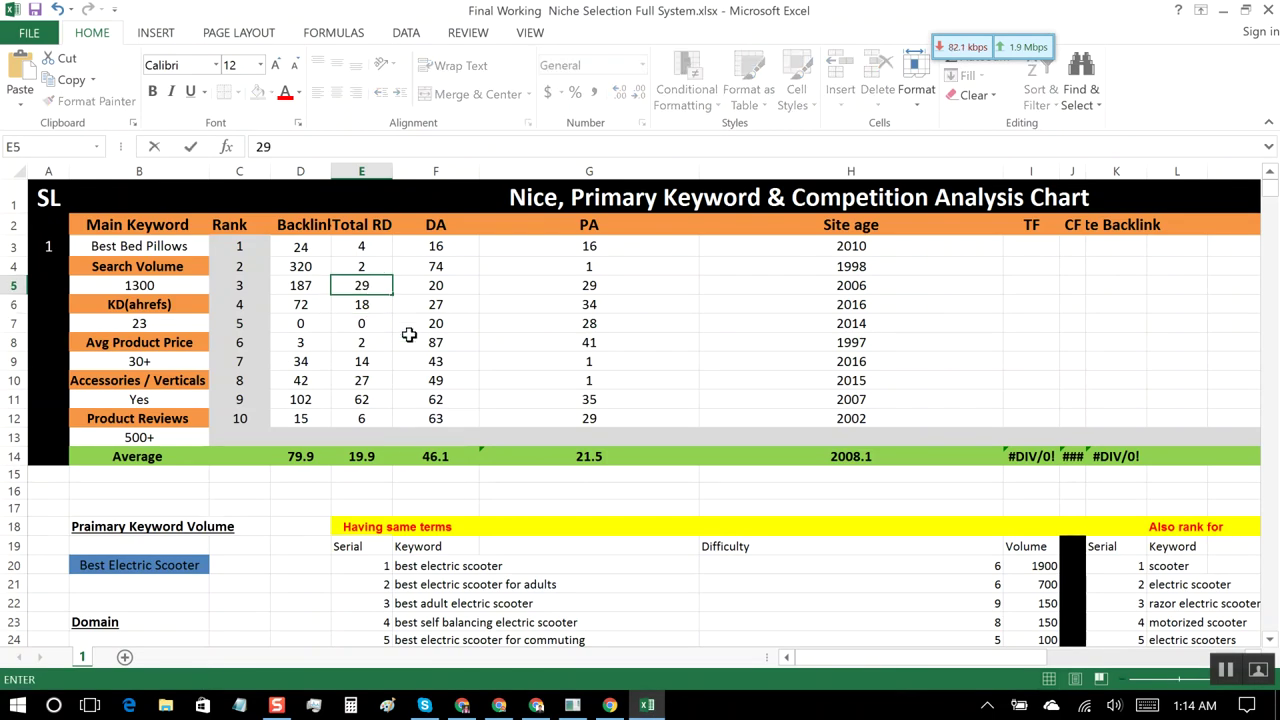
key(Up)
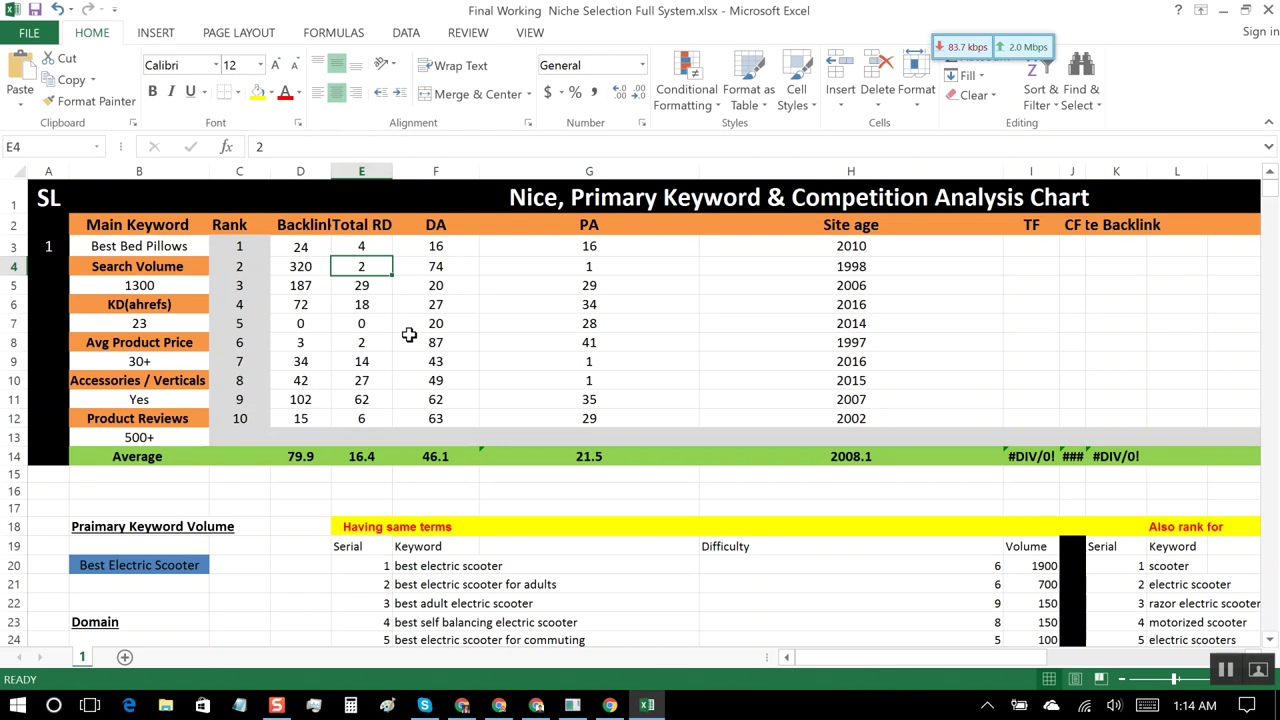
text(7)
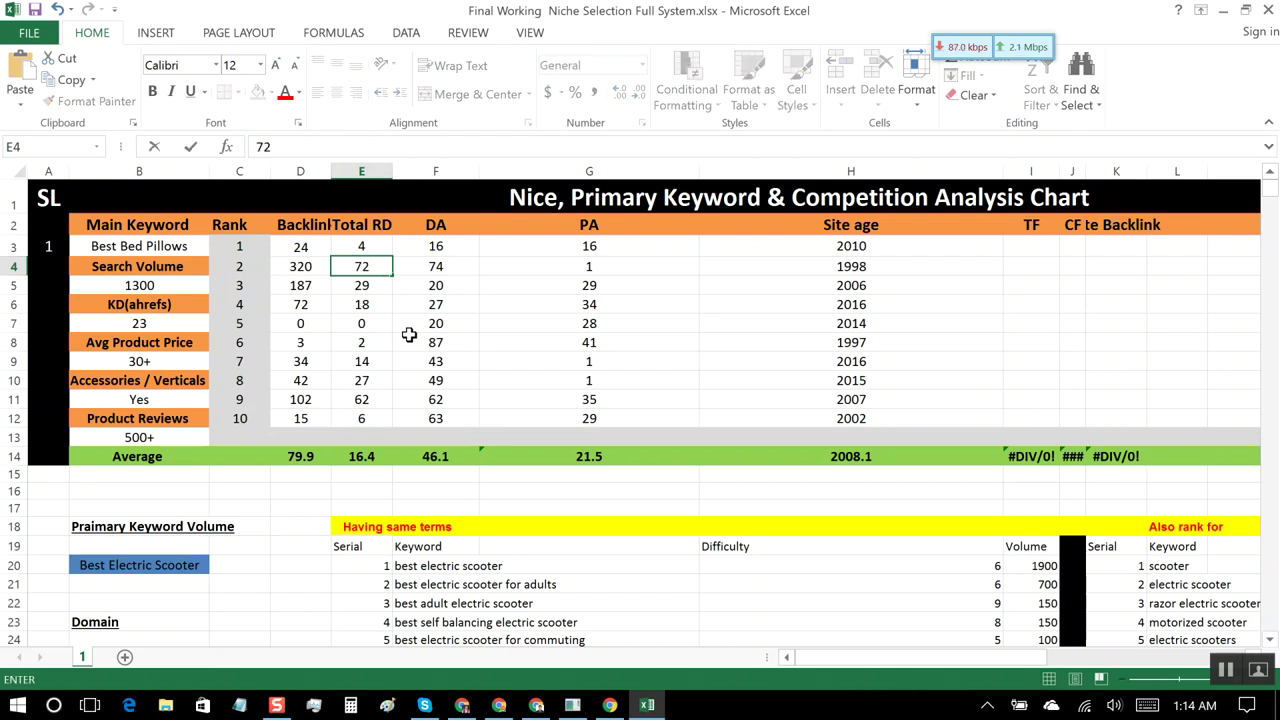
key(Up)
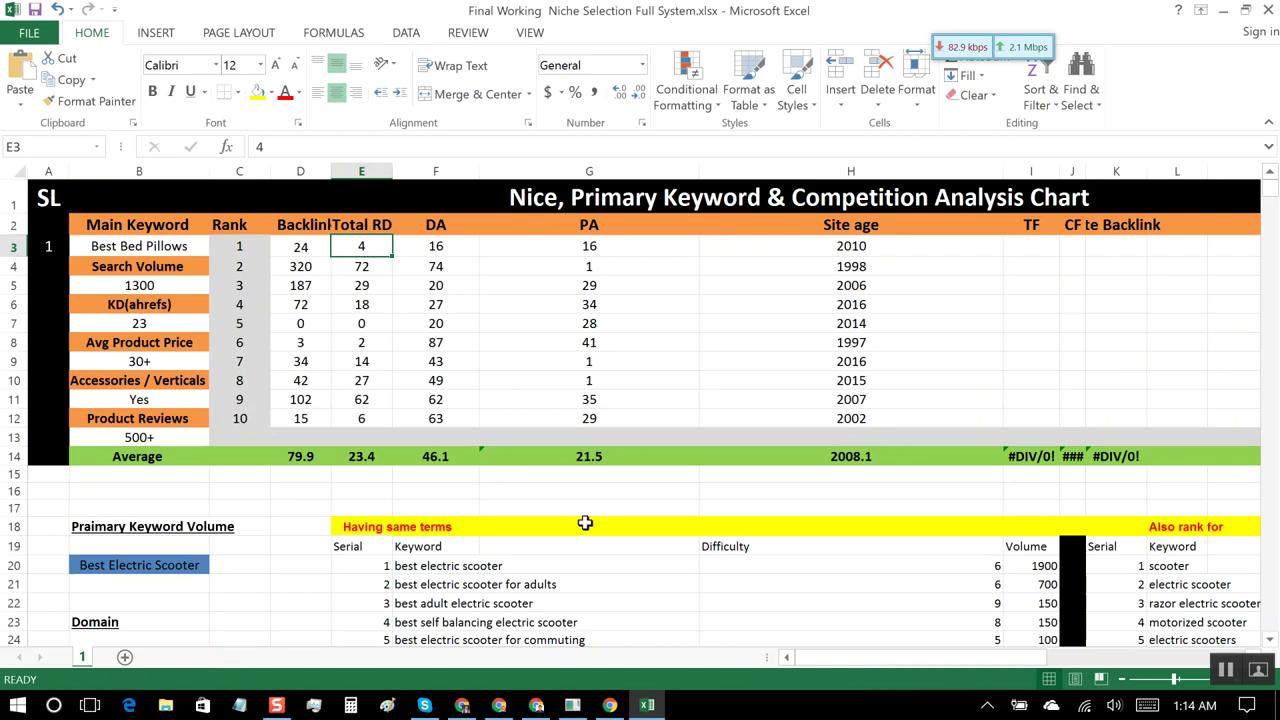
Step: Recheck the top-ranking pages' referring domains in Ahrefs and enter a Total RD of 253 for rank 1 in Excel
click(648, 706)
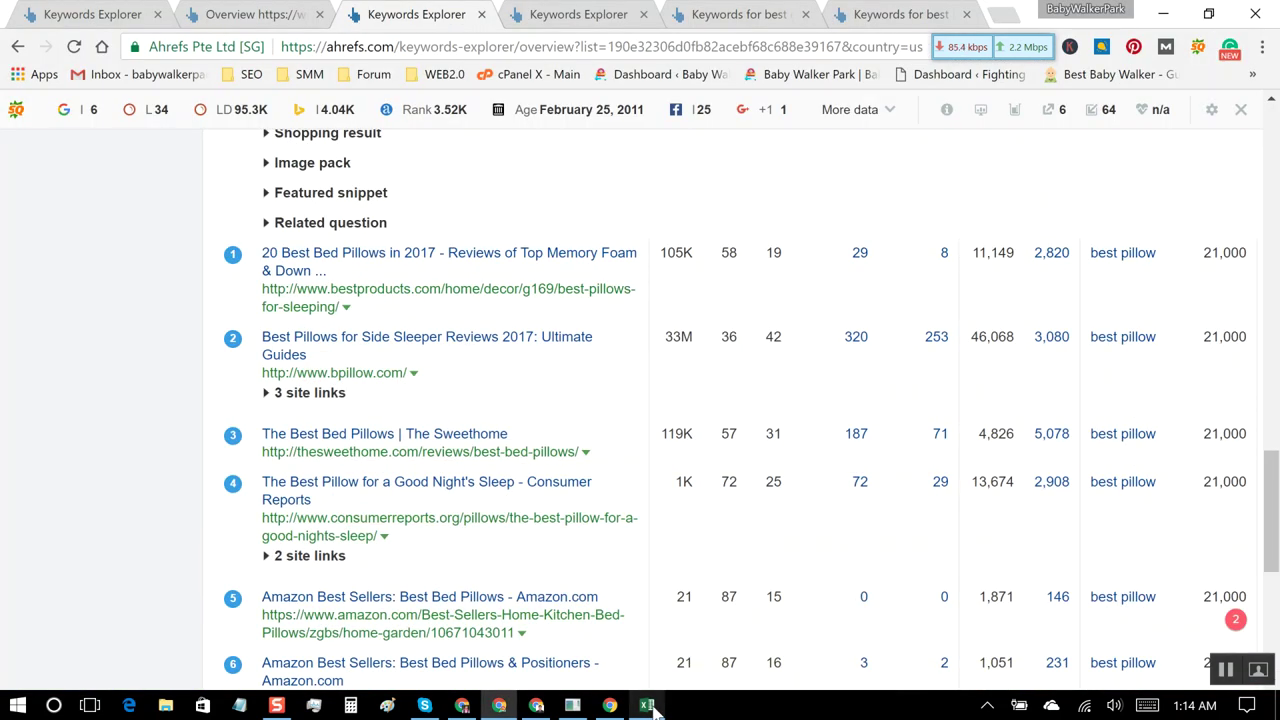
click(648, 706)
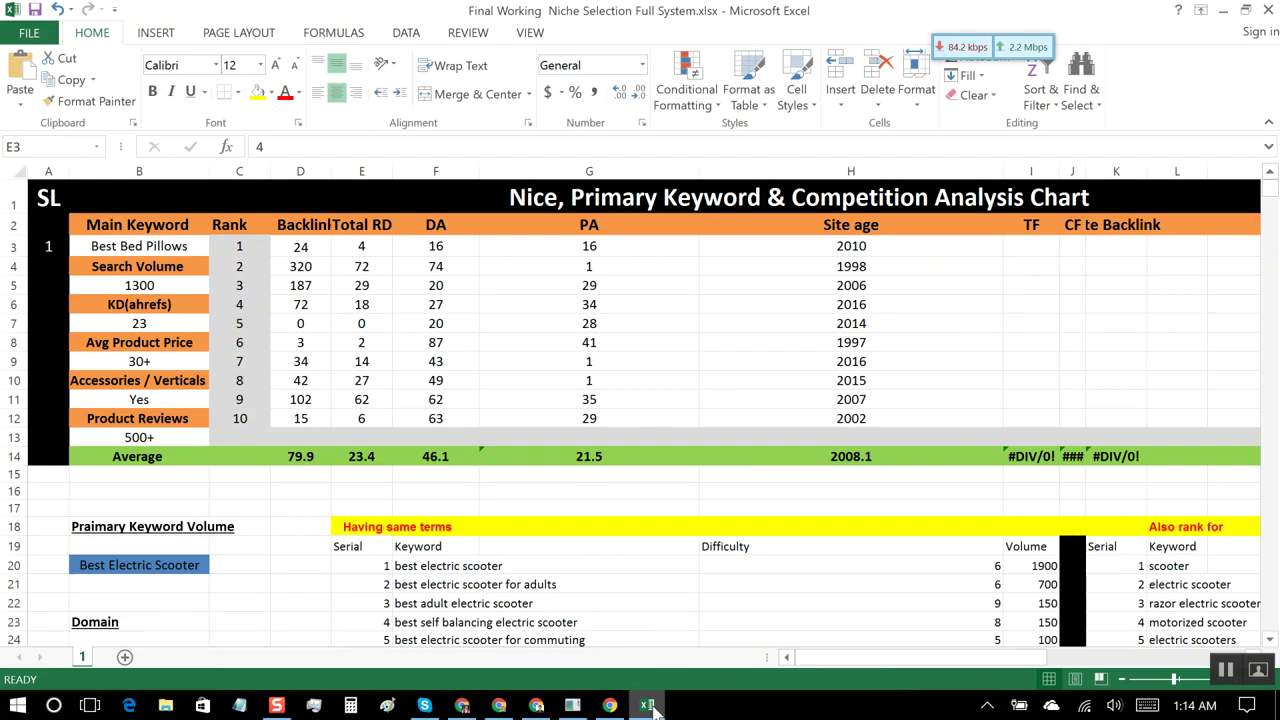
click(383, 266)
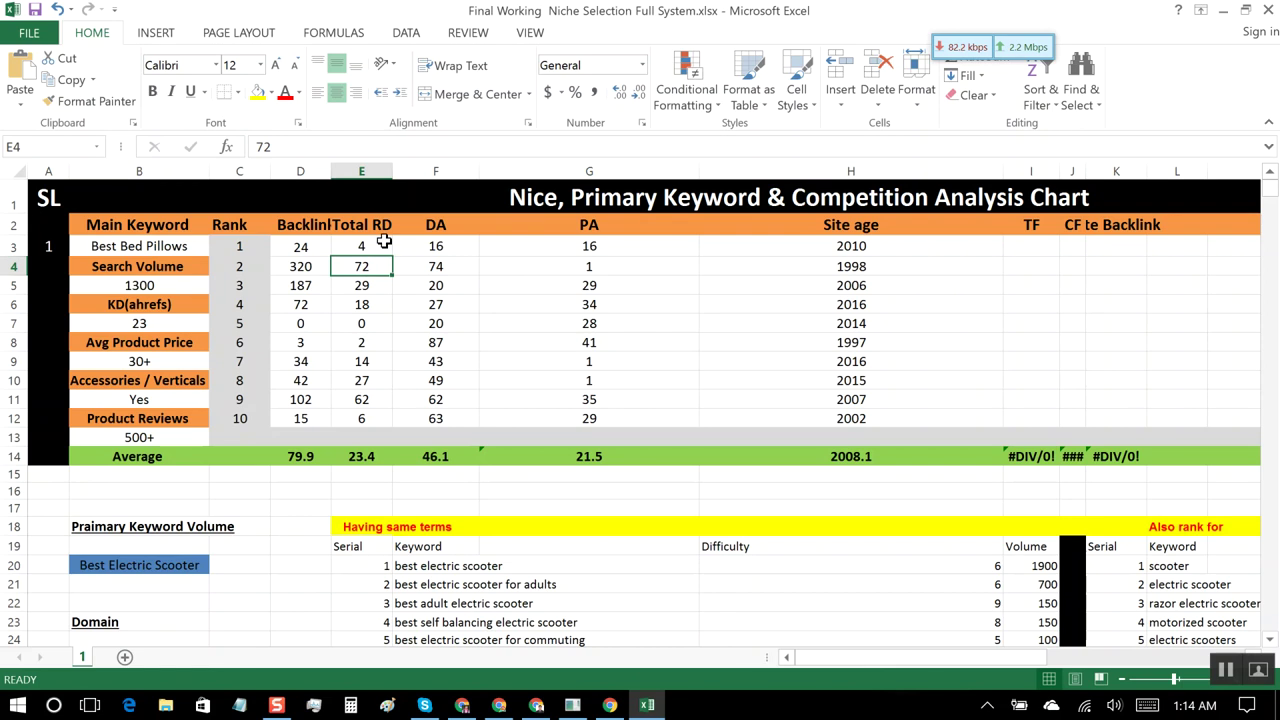
click(384, 246)
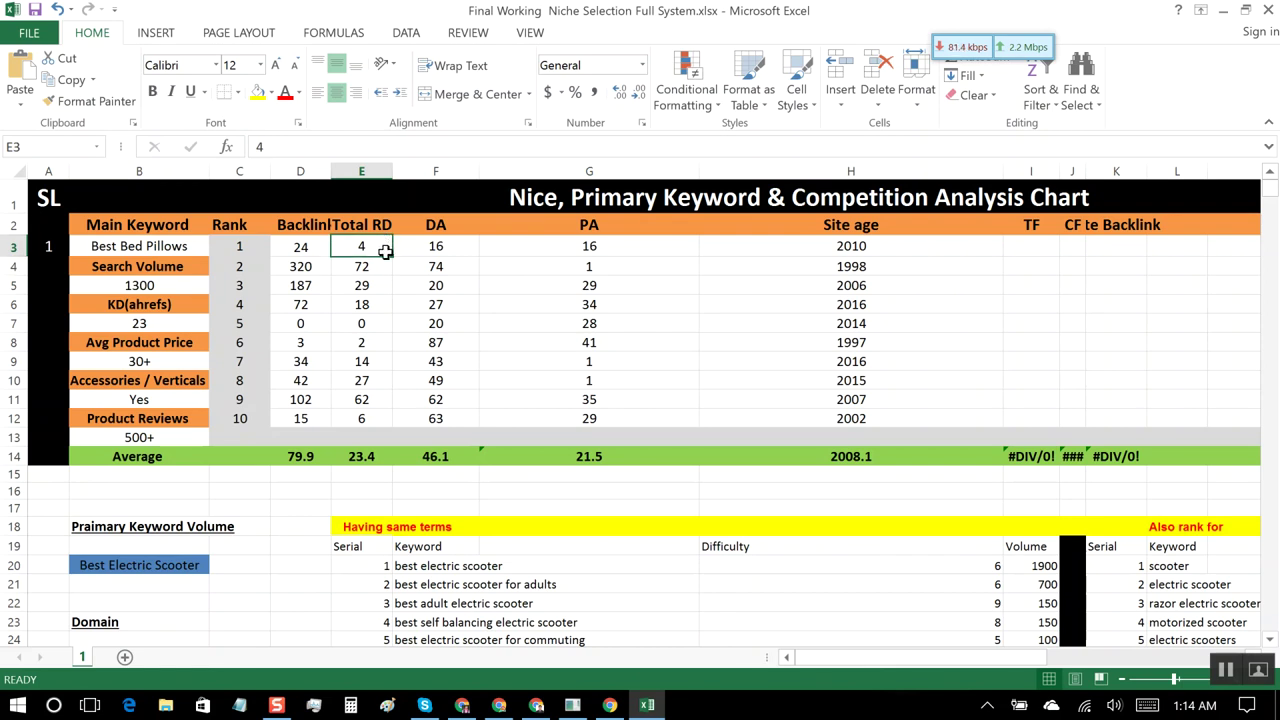
text(253)
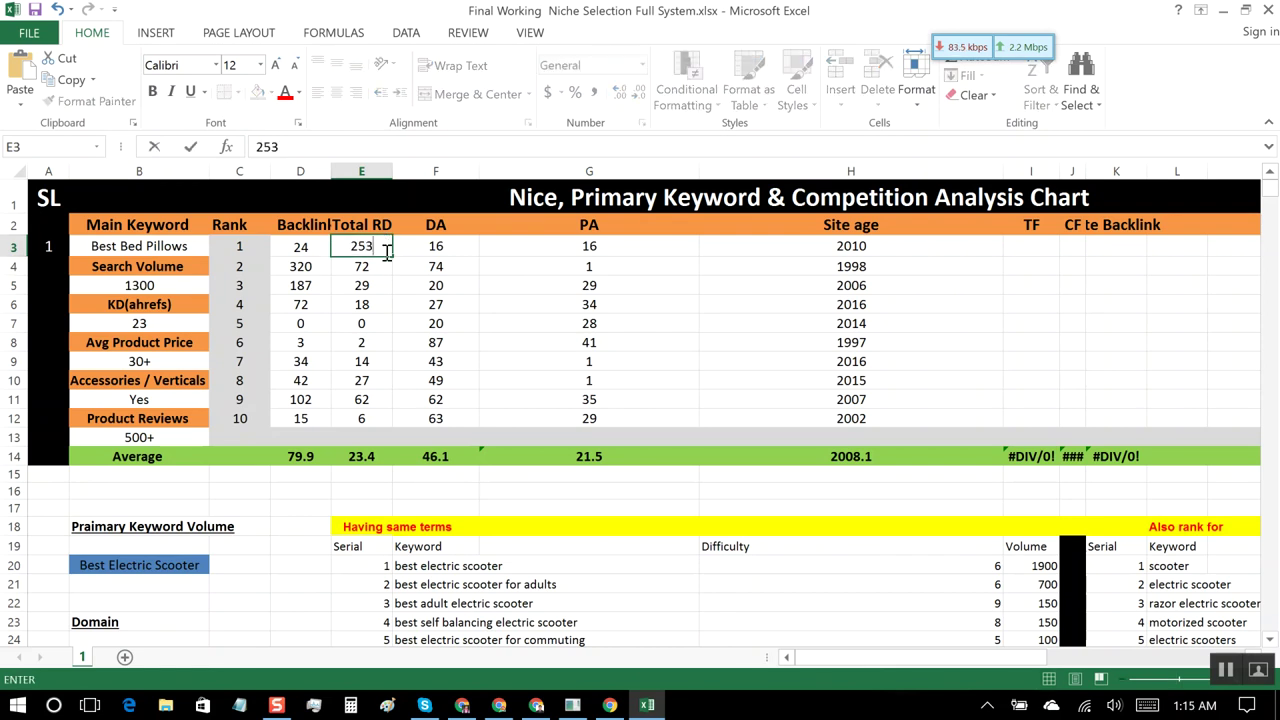
Step: Review the averages, KD and search volume of Best Bed Pillows and the sample Having same terms keyword table beneath the chart
click(499, 331)
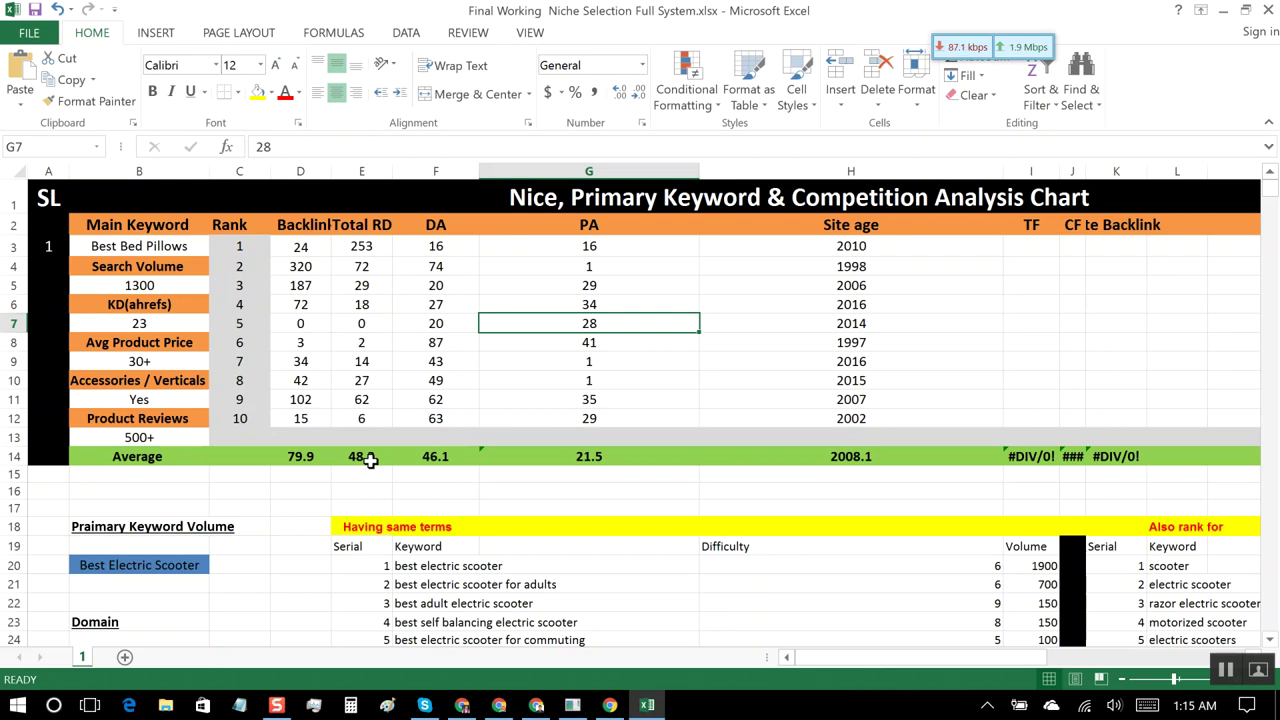
click(155, 323)
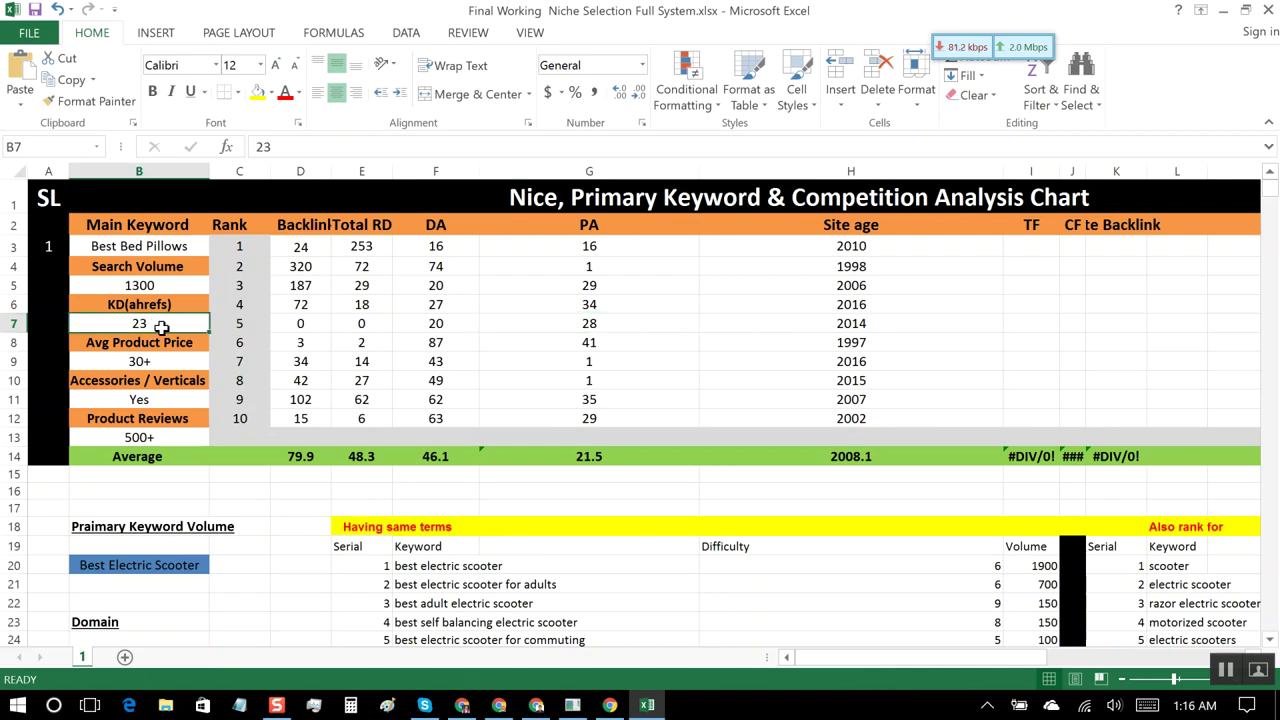
click(155, 285)
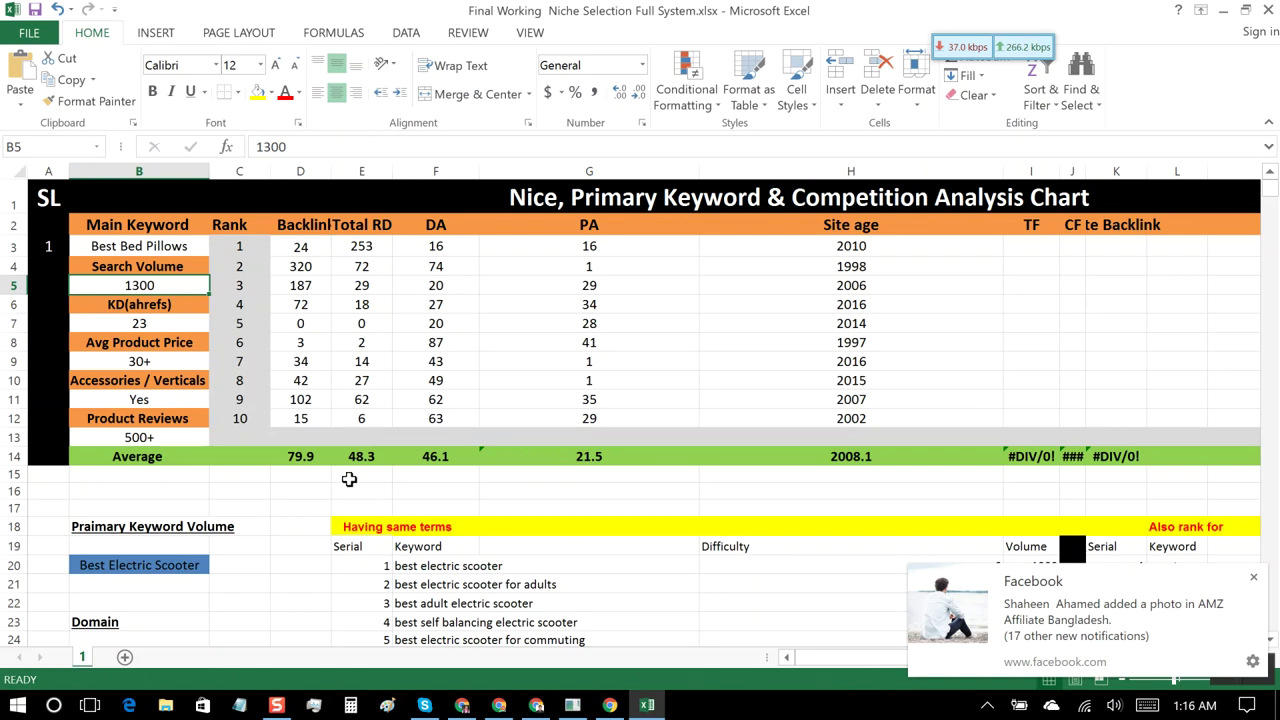
scroll(416, 498, down, 1)
scroll(440, 500, down, 1)
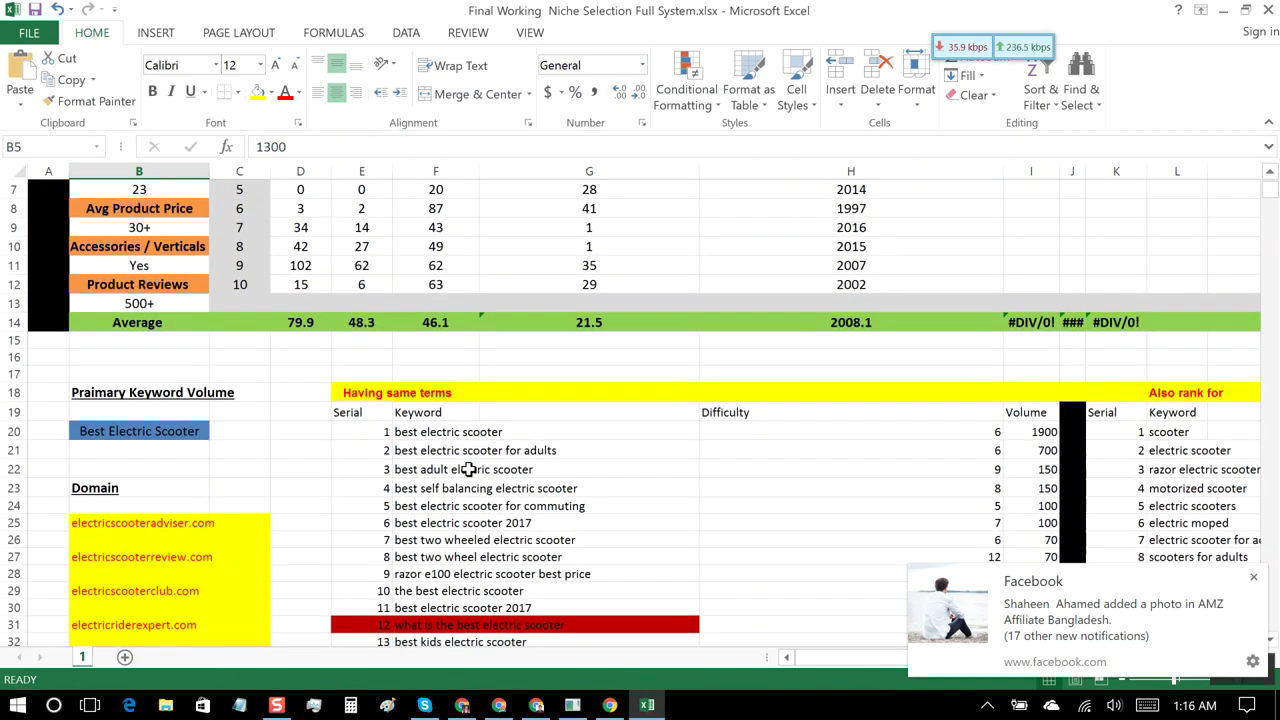
scroll(480, 500, down, 1)
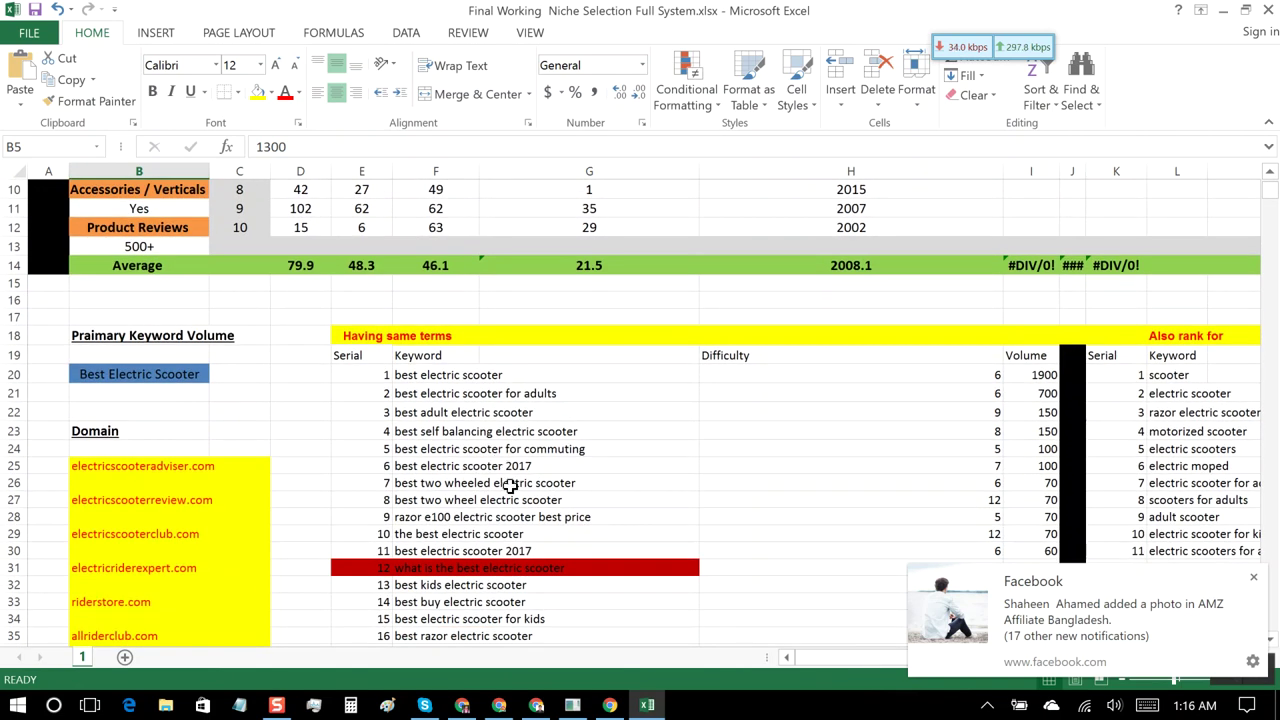
Step: Return to the best bed pillows overview in Ahrefs and open the full Having same terms report in a new tab
click(498, 706)
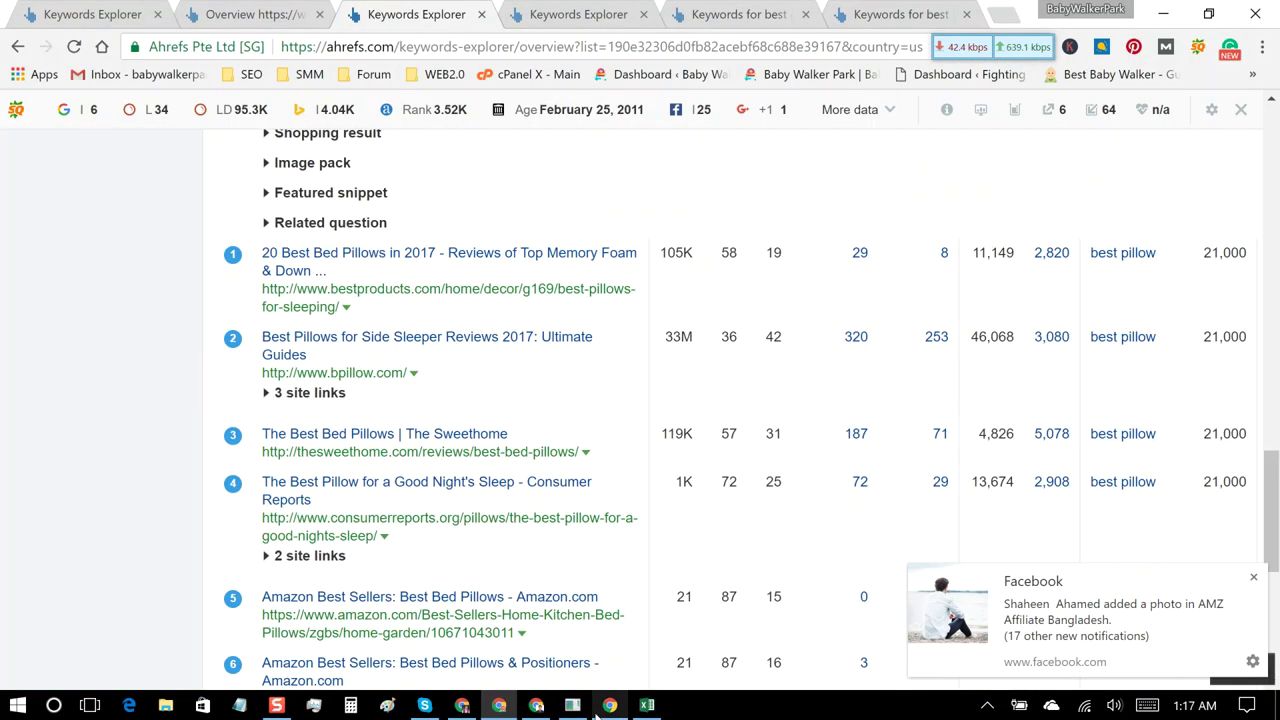
scroll(601, 535, up, 3)
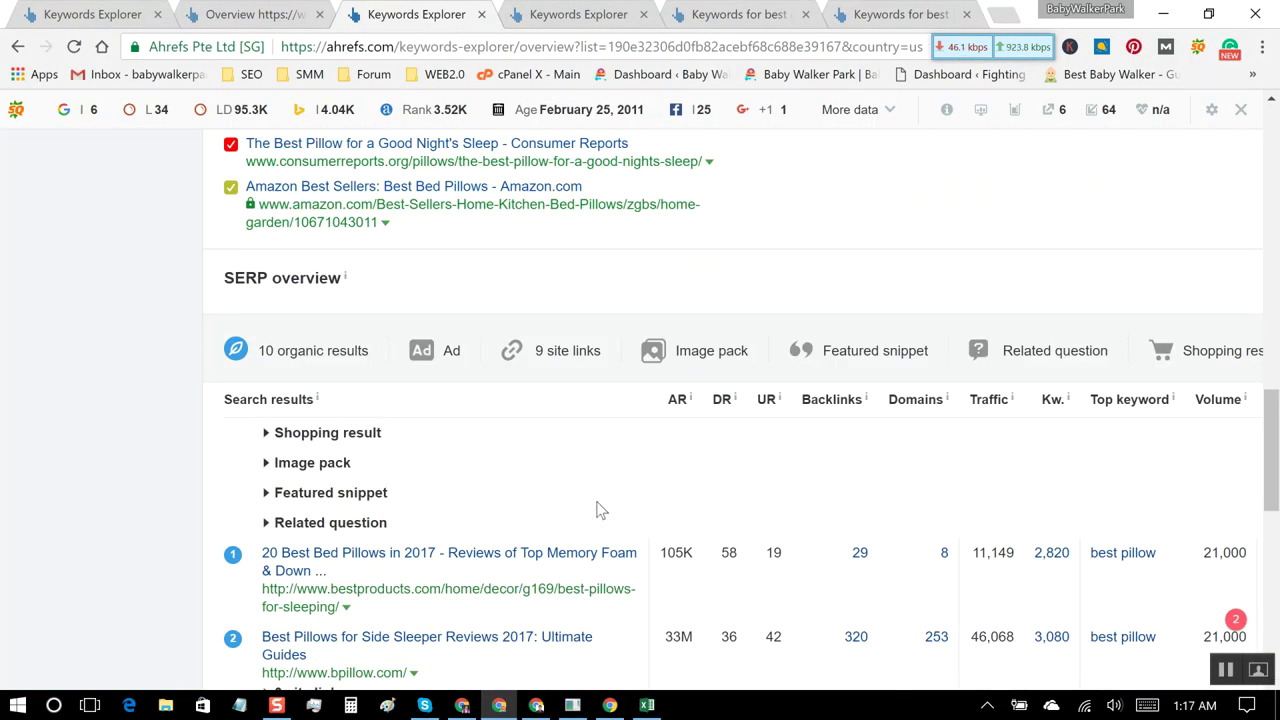
scroll(580, 497, up, 9)
scroll(580, 497, up, 3)
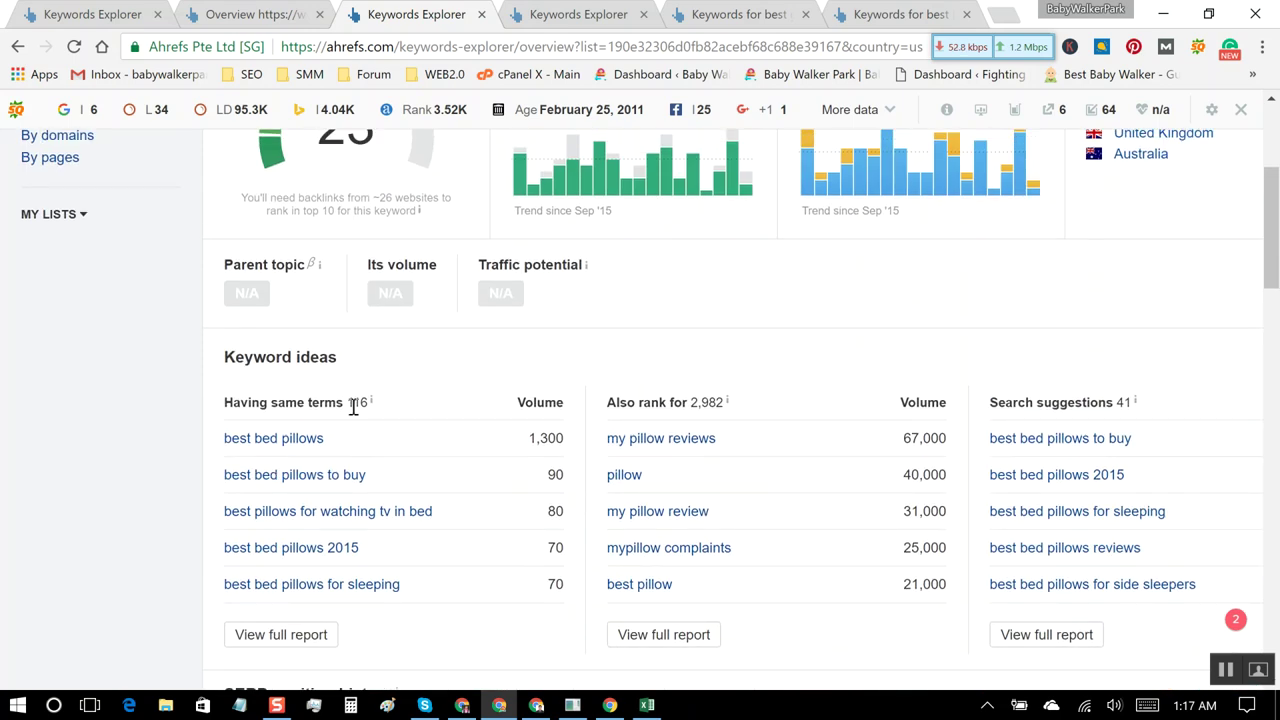
scroll(355, 409, down, 1)
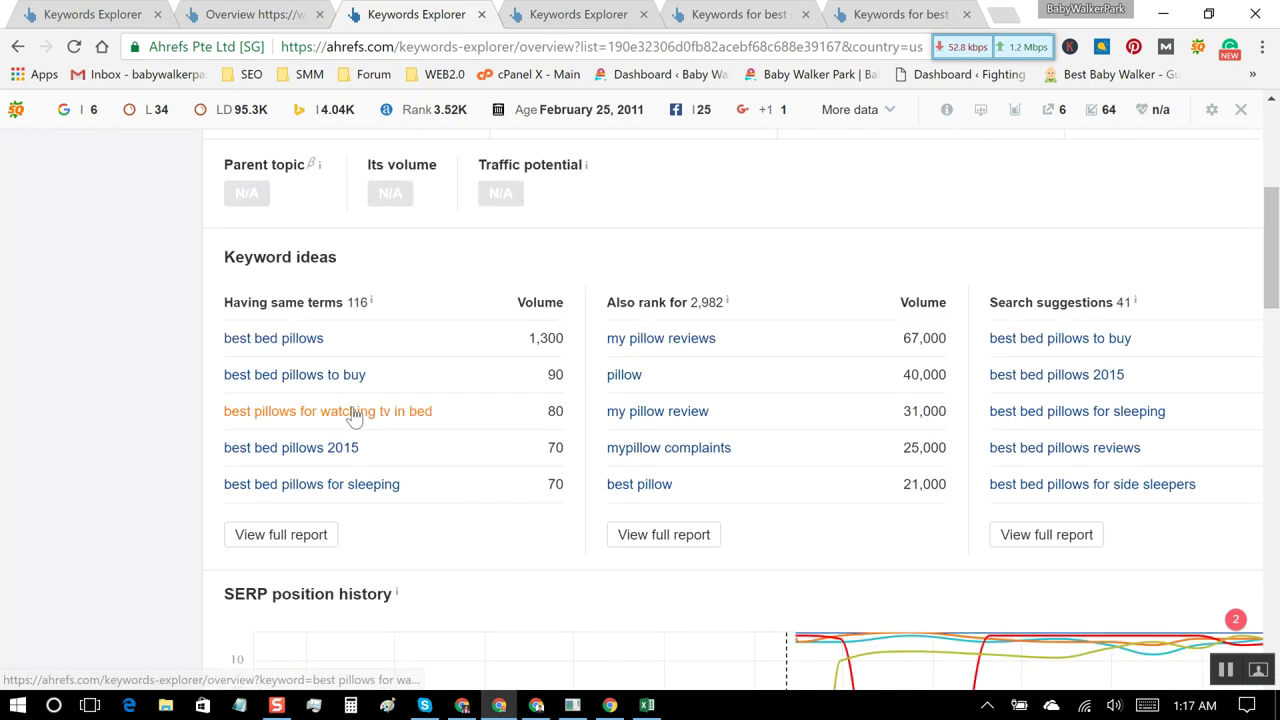
middle_click(285, 535)
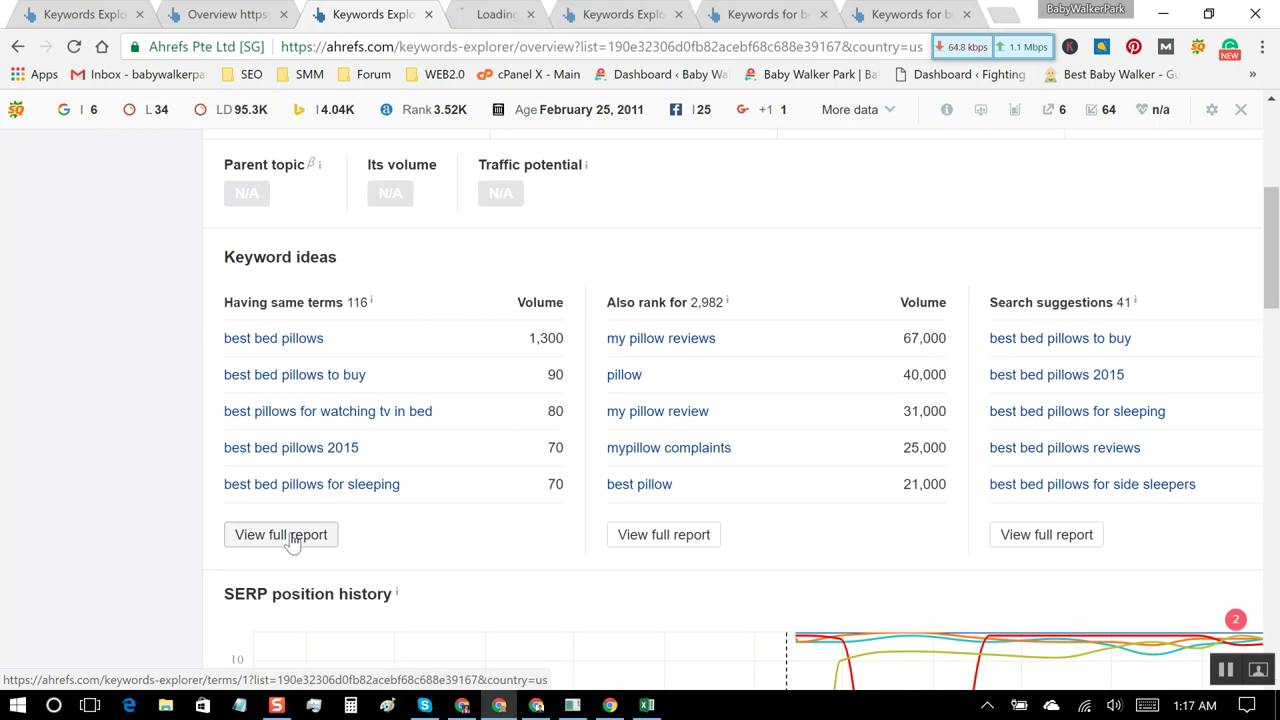
Step: Close the older keyword tabs and switch to the best bed pillows Having same terms report
click(691, 15)
click(691, 15)
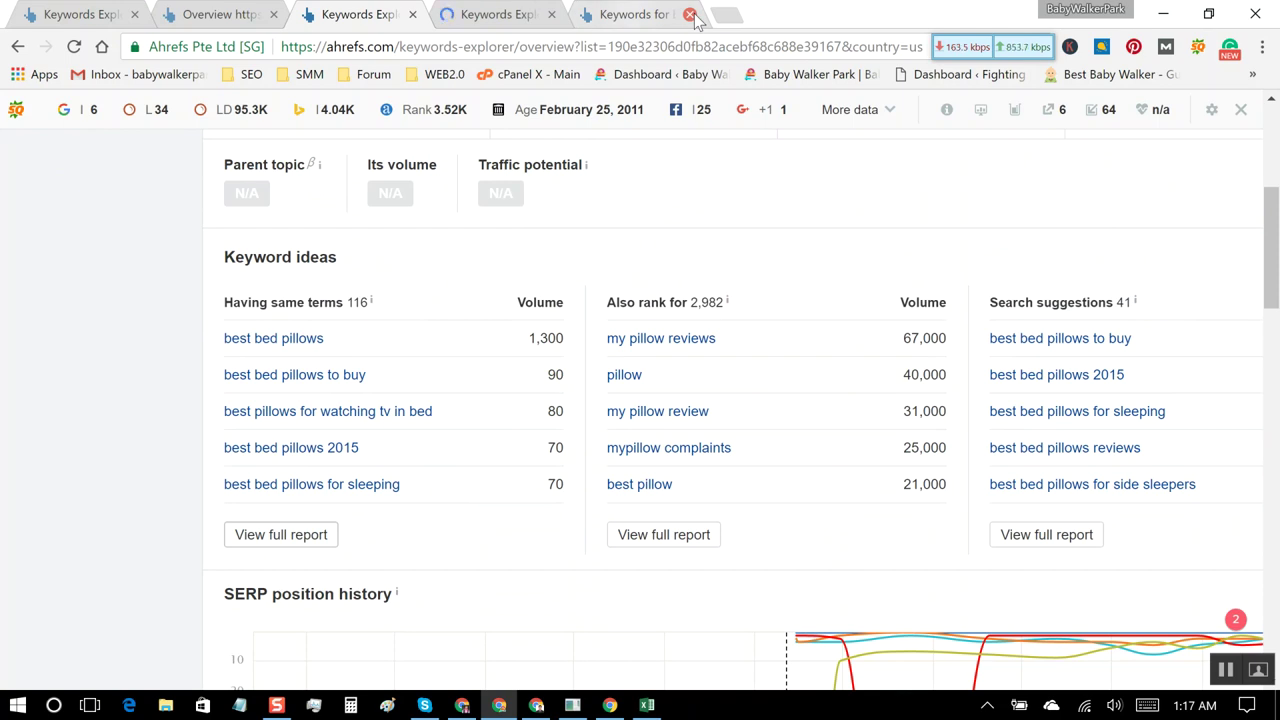
click(691, 15)
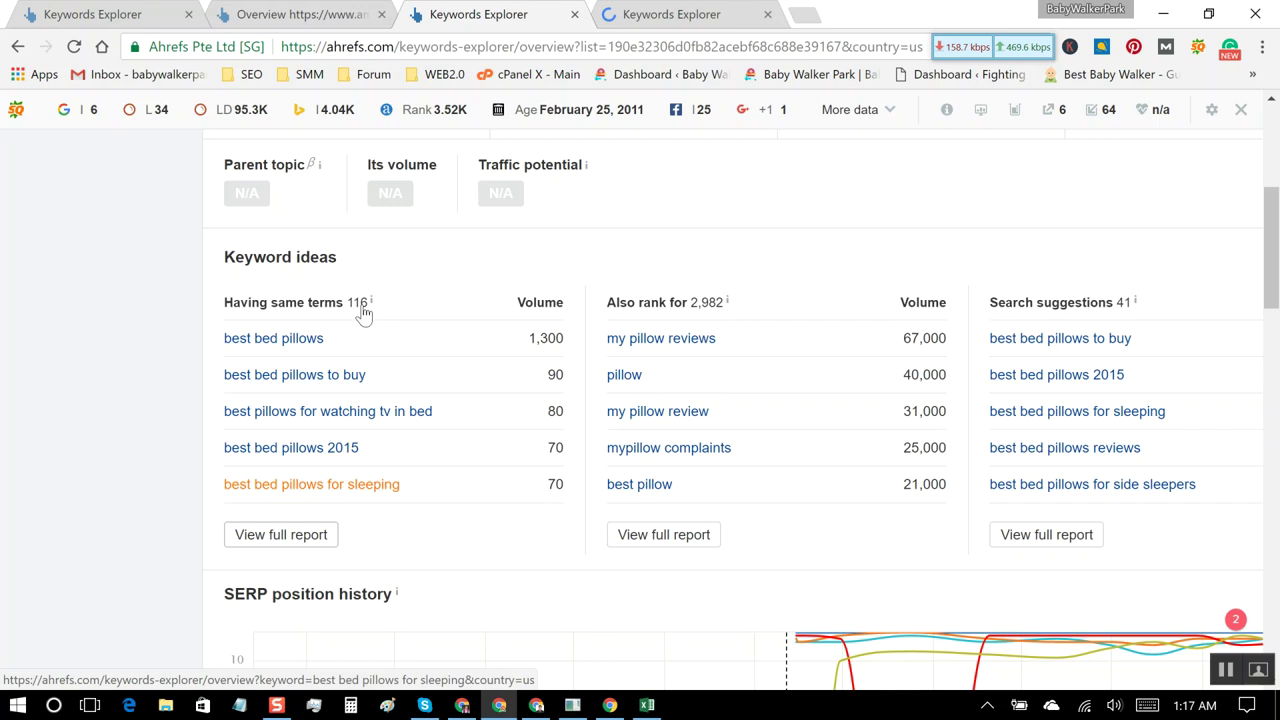
click(695, 18)
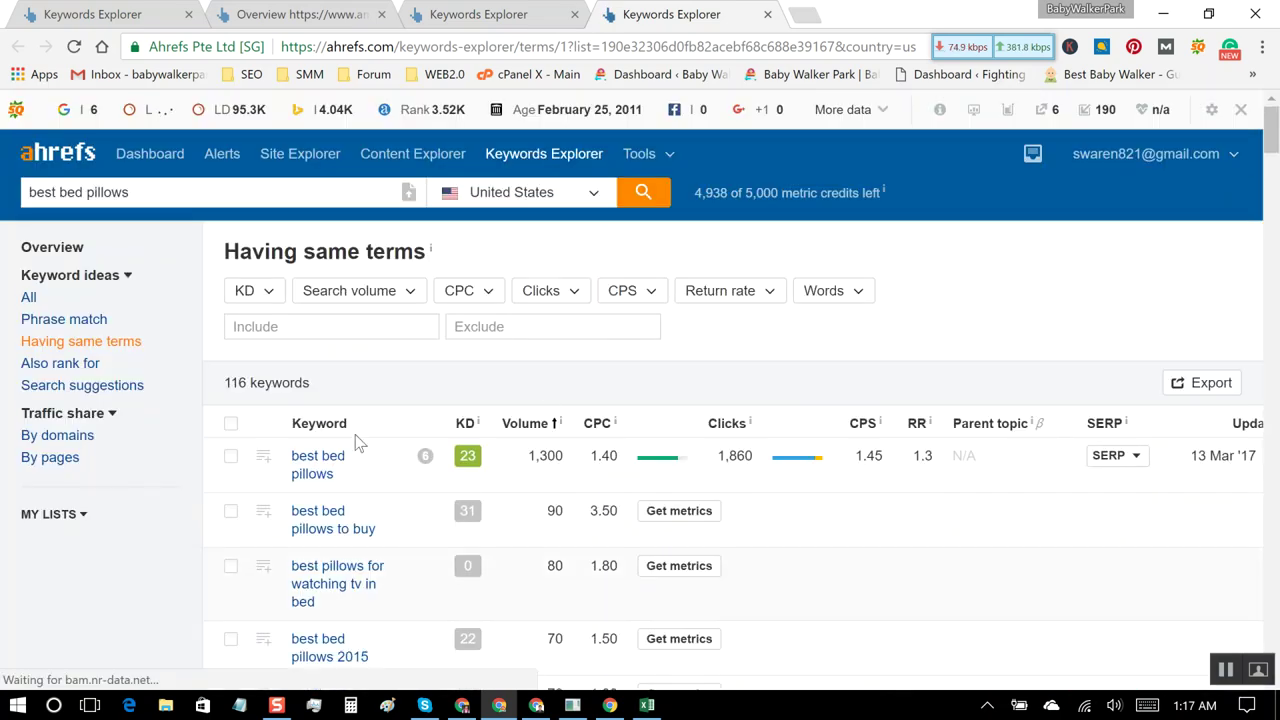
Step: Select all listed keywords and start a Full Export to CSV in the Microsoft Excel (UTF-16) format
click(231, 432)
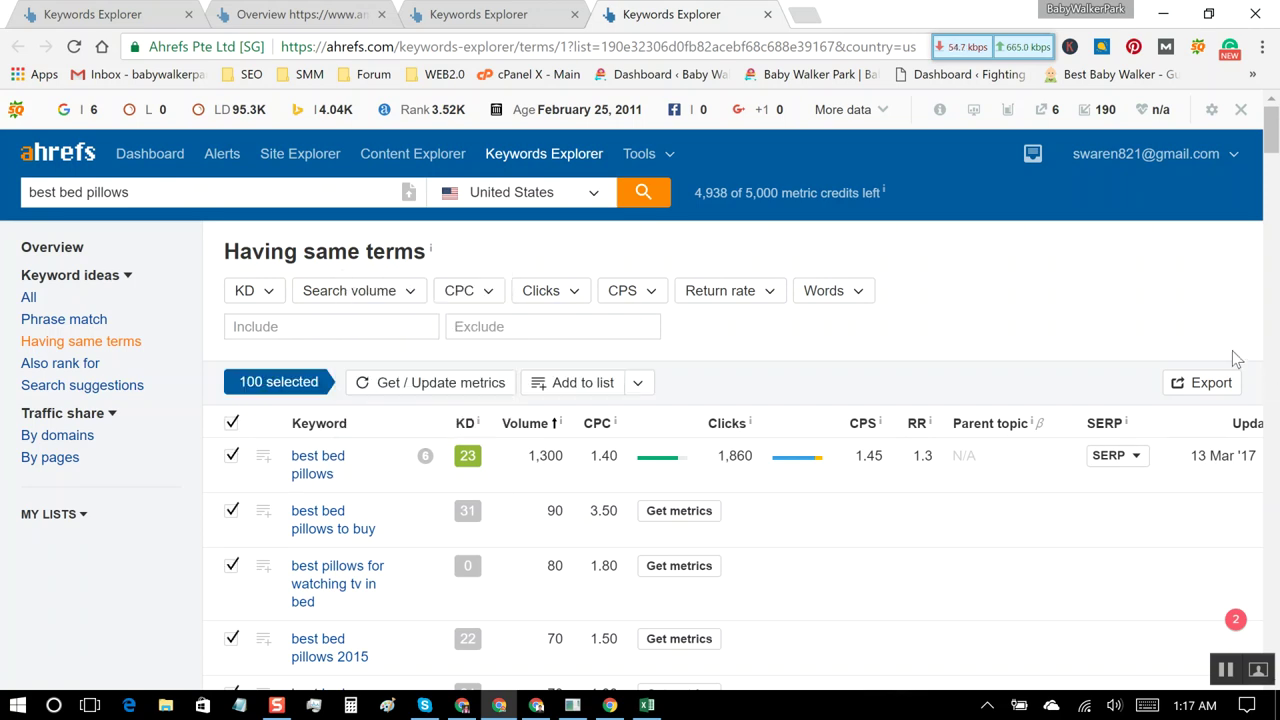
click(1207, 386)
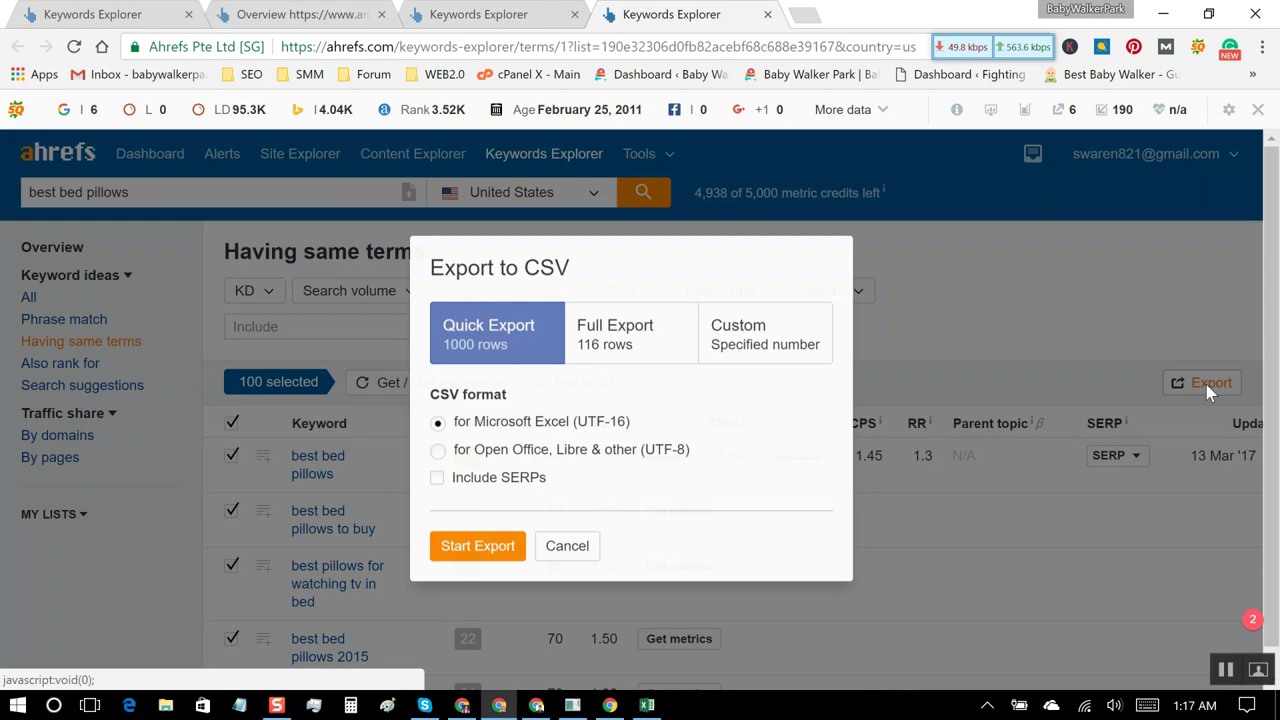
click(625, 340)
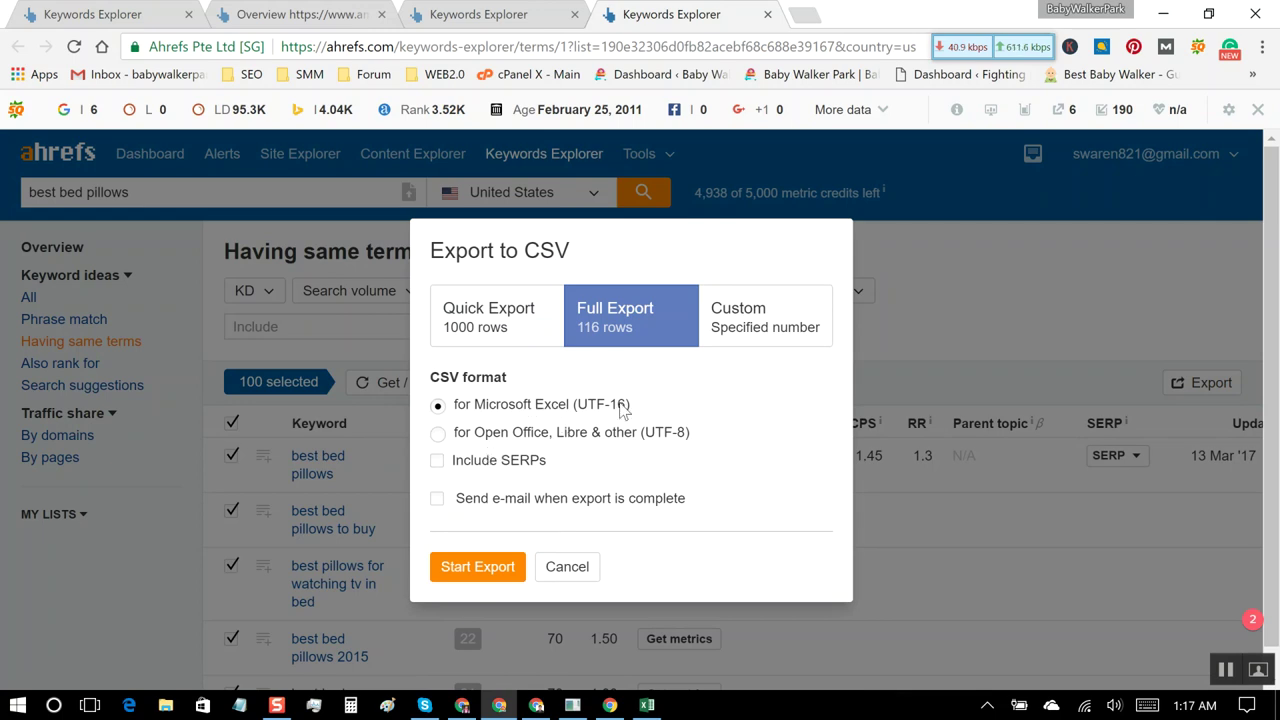
click(498, 566)
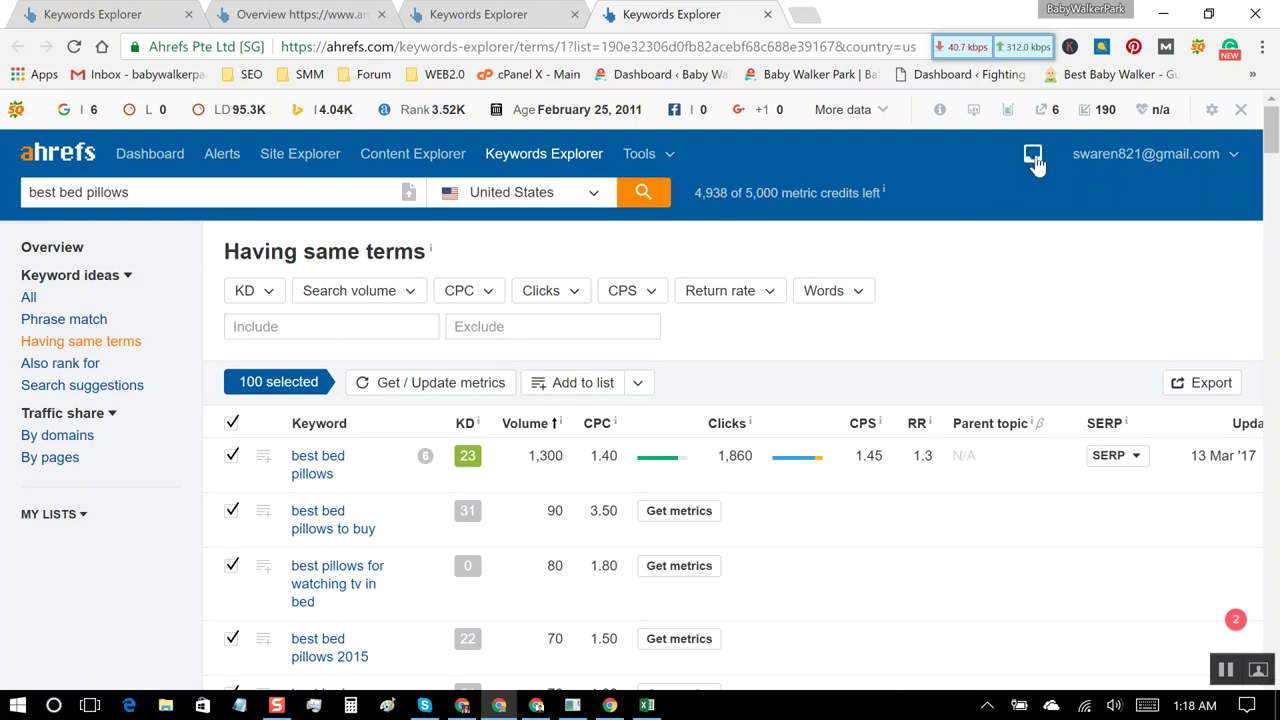
Step: Download the finished best-bed-pillows terms export from the export files and open the CSV in Excel
click(1034, 158)
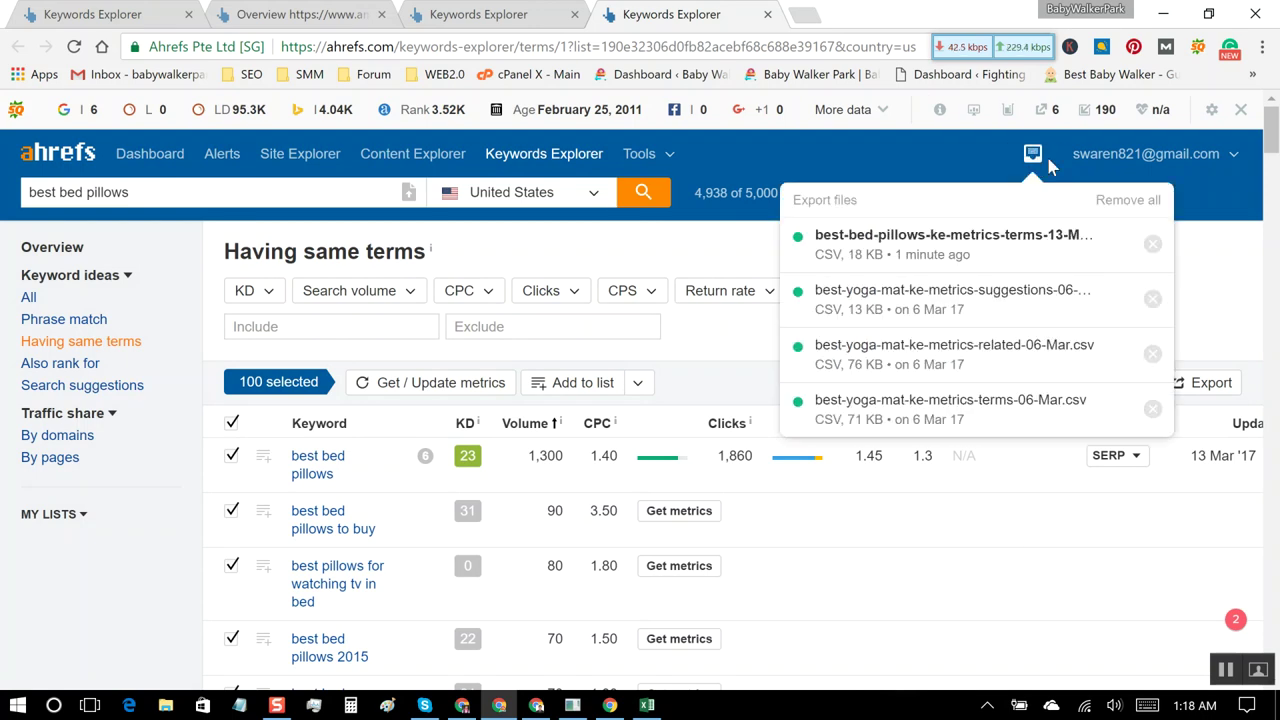
click(972, 246)
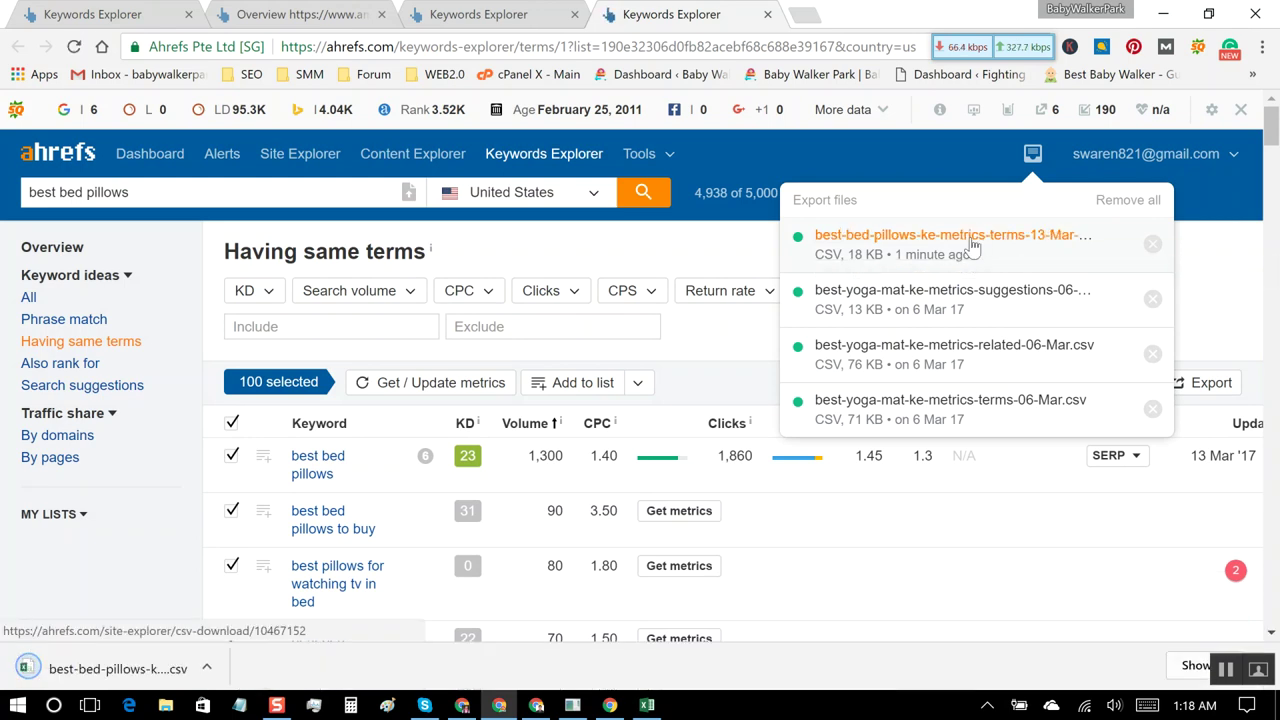
click(166, 669)
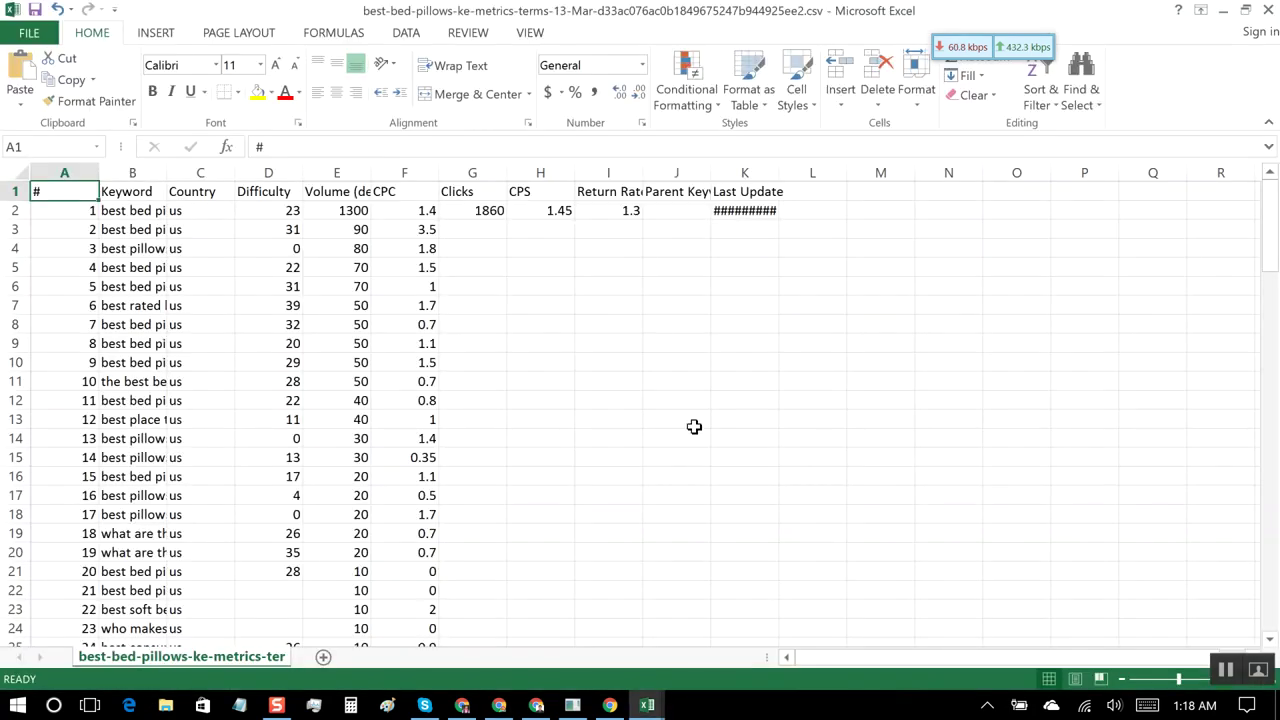
Step: Clear the Country column of the exported keyword sheet and fit the Keyword column's width to its text
click(190, 197)
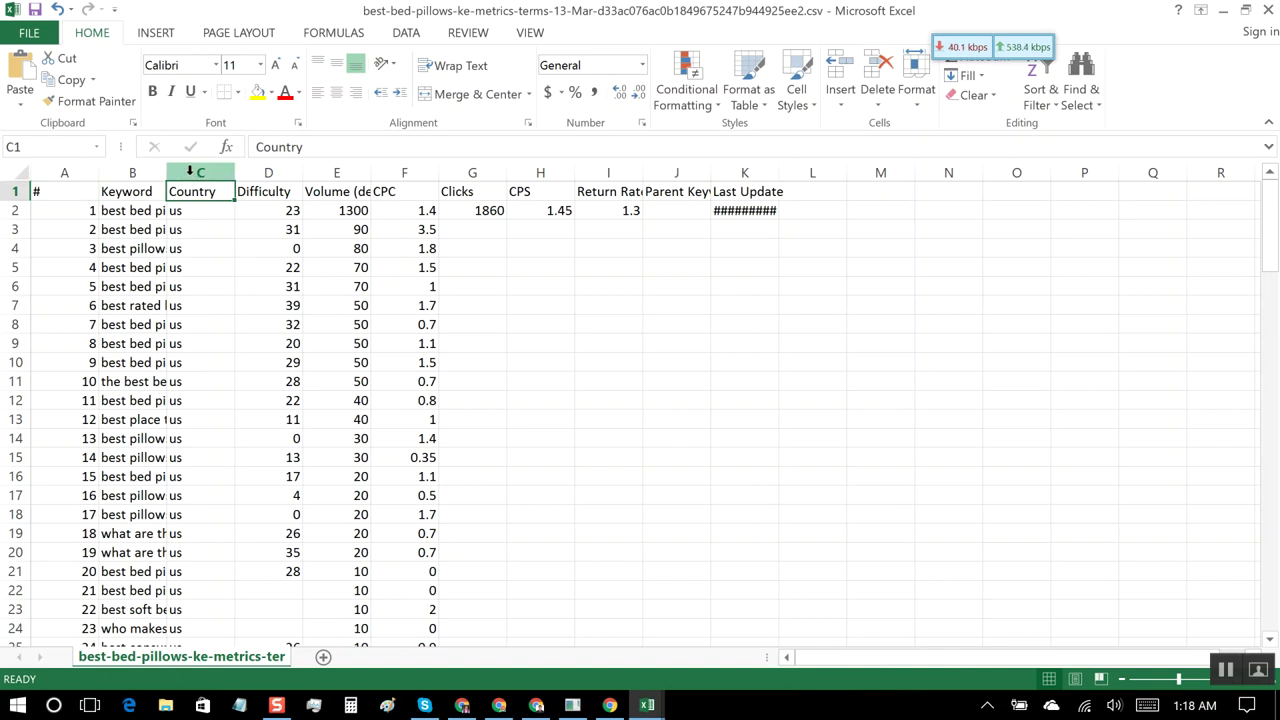
click(190, 172)
key(Delete)
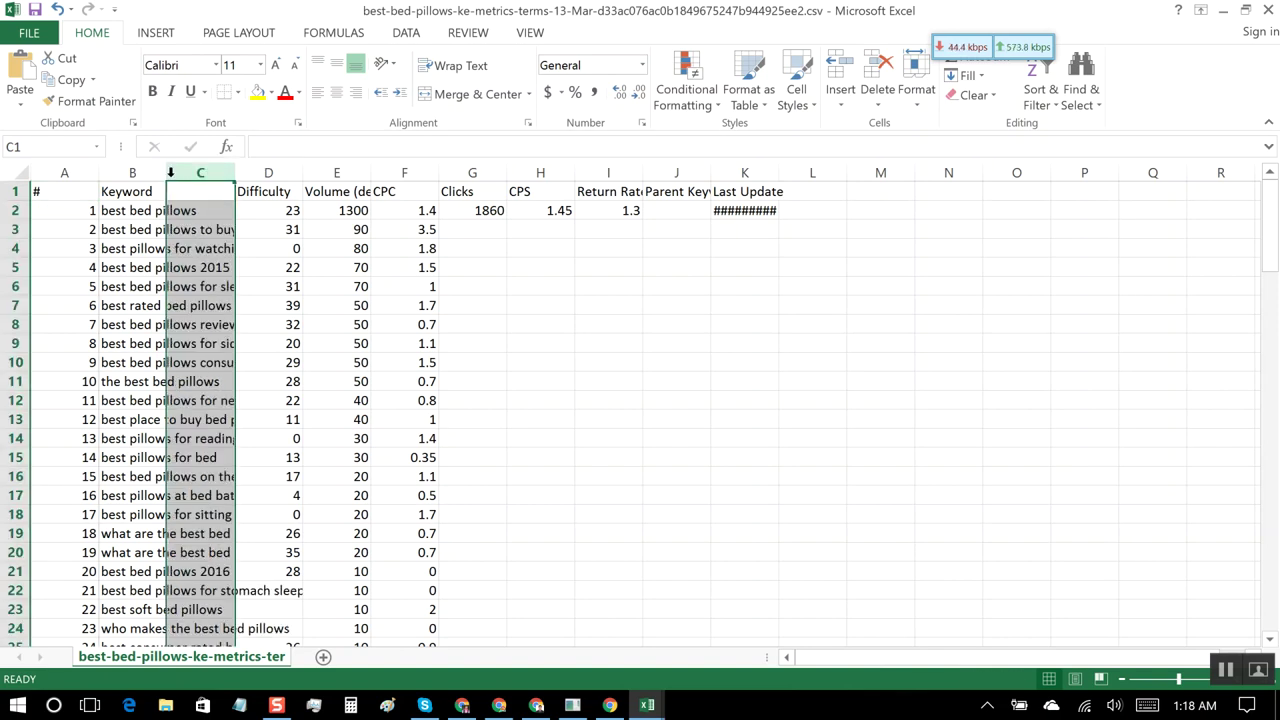
double_click(166, 172)
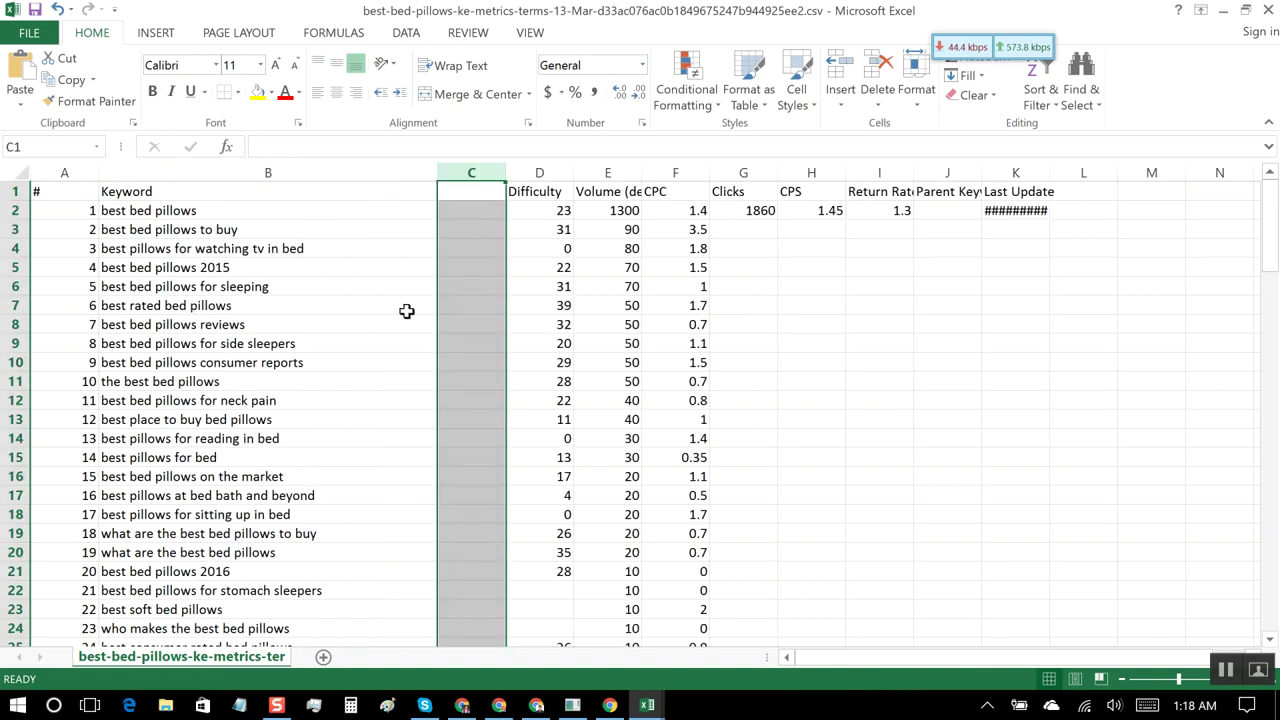
right_click(472, 178)
click(512, 339)
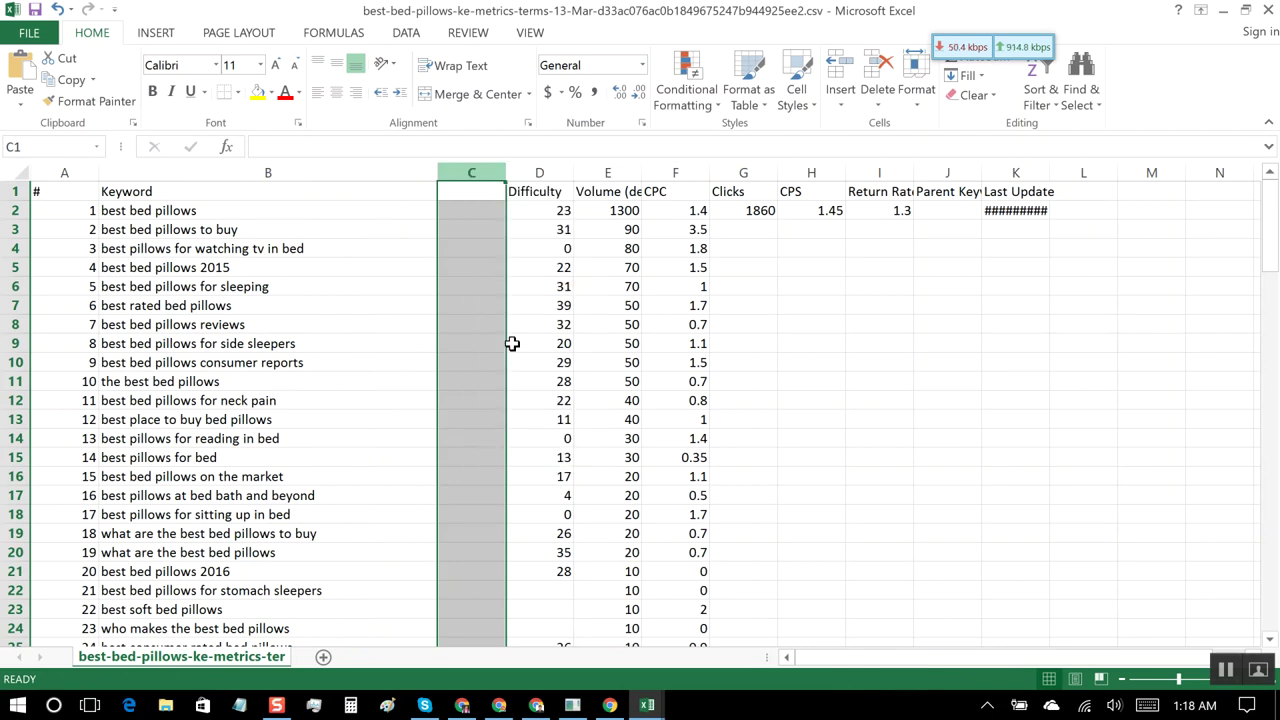
Step: Delete the empty column C and the columns from CPC through Last Update in the bed pillows keyword CSV
click(838, 455)
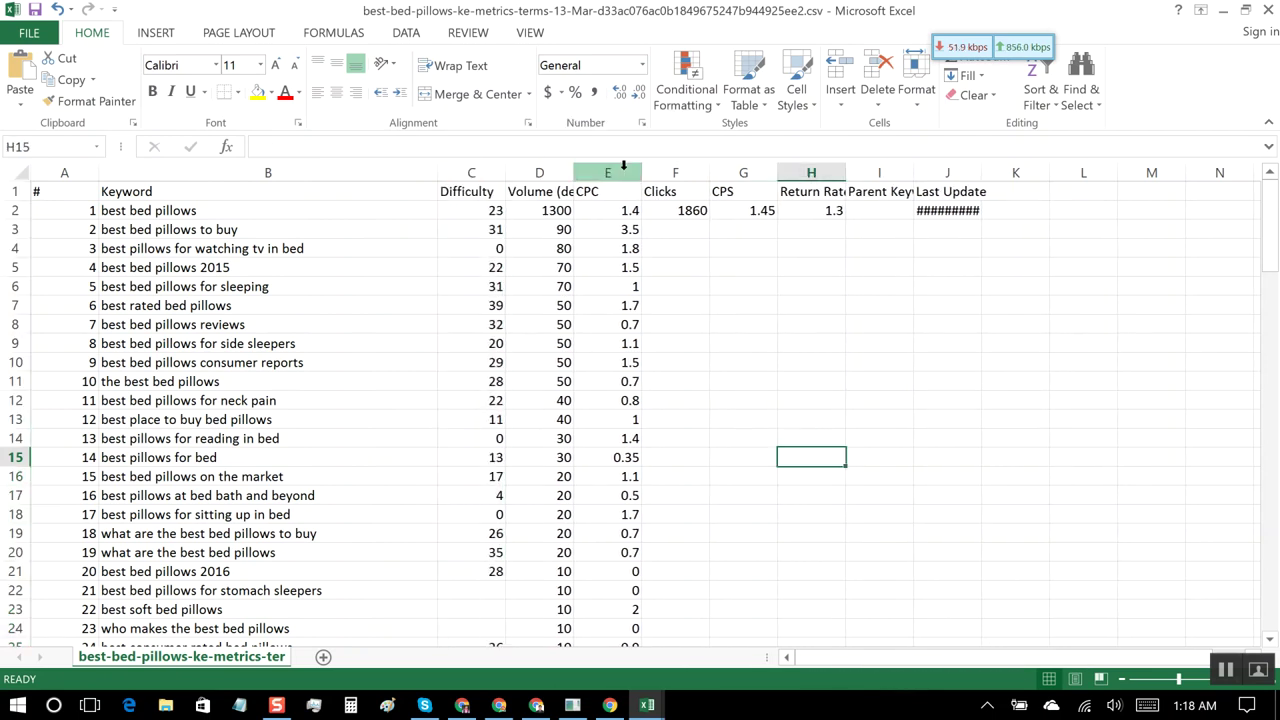
drag(627, 173, 945, 195)
right_click(820, 174)
click(883, 339)
click(1074, 455)
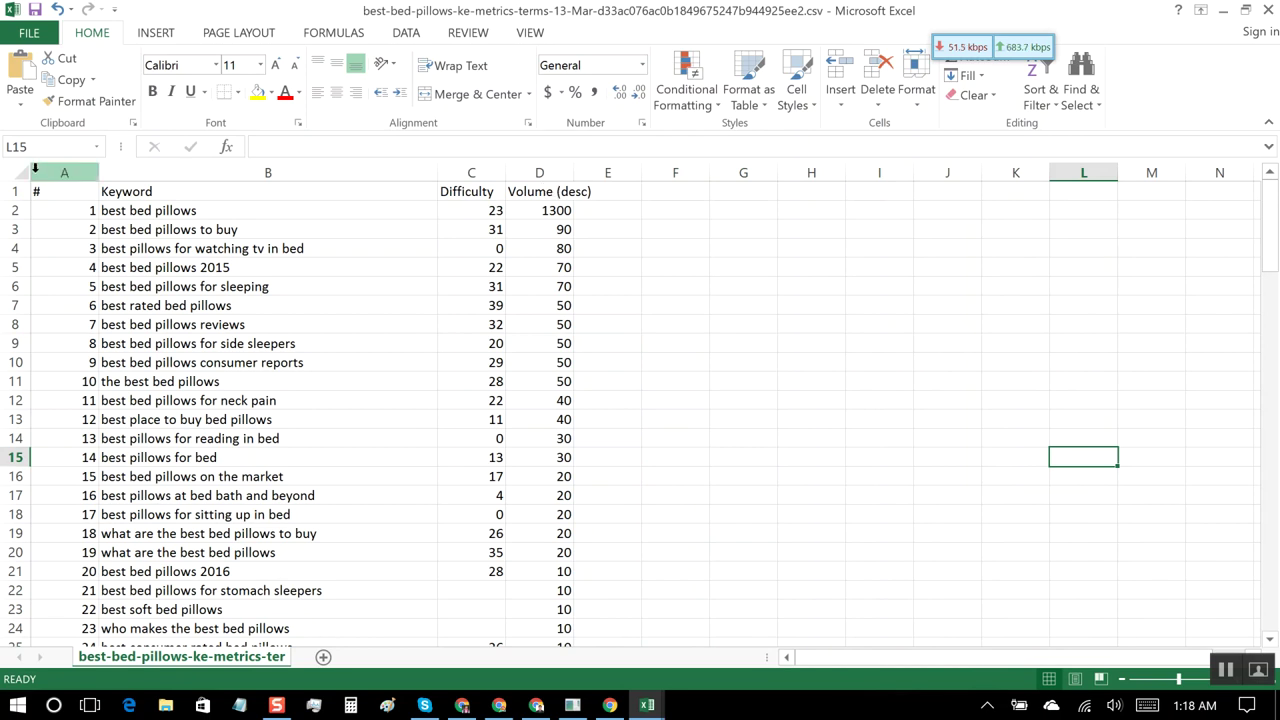
Step: Copy the Keyword, Difficulty and Volume data in B1:D117
scroll(145, 500, down, 3)
scroll(160, 508, down, 1)
scroll(172, 514, up, 4)
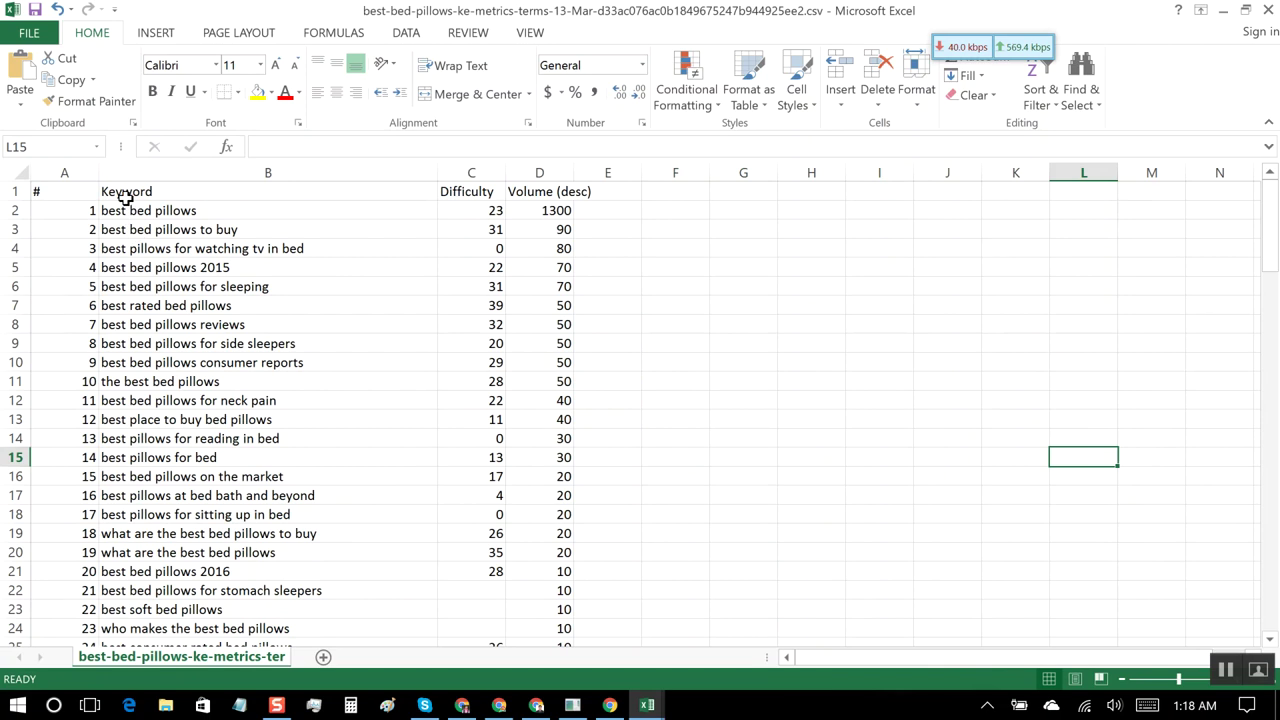
drag(122, 191, 517, 512)
key(ctrl+c)
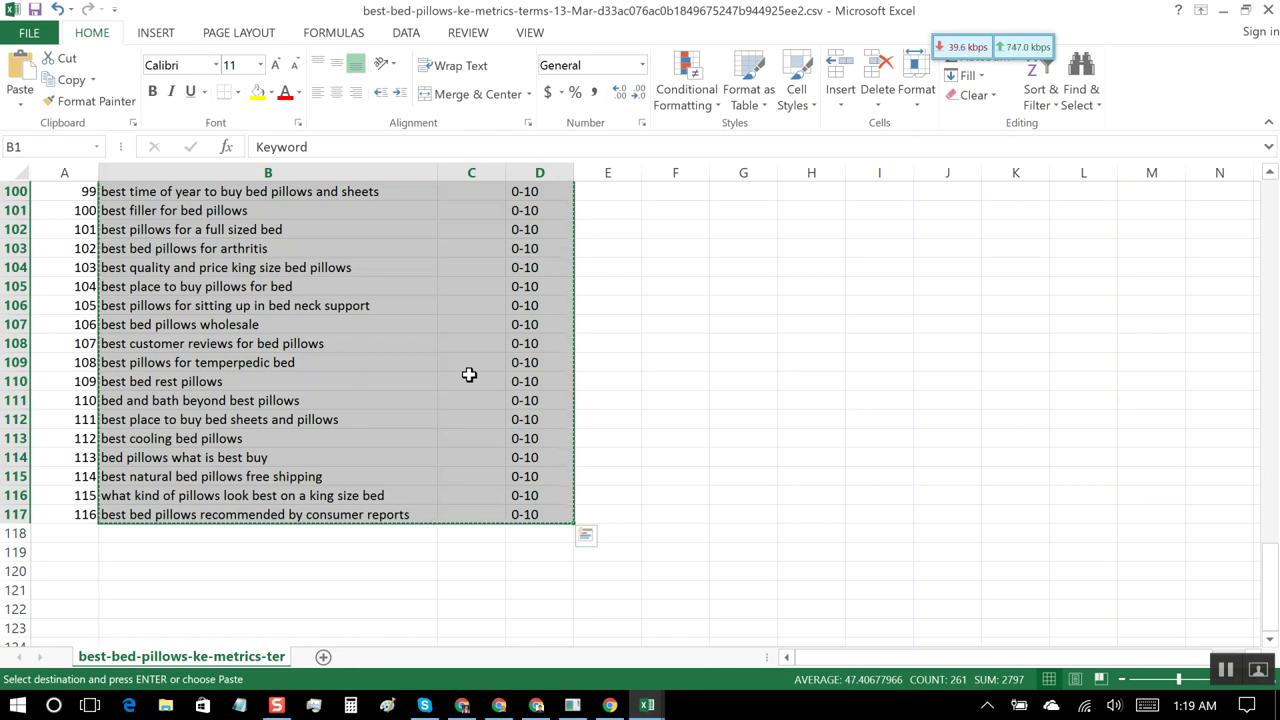
scroll(469, 374, up, 1)
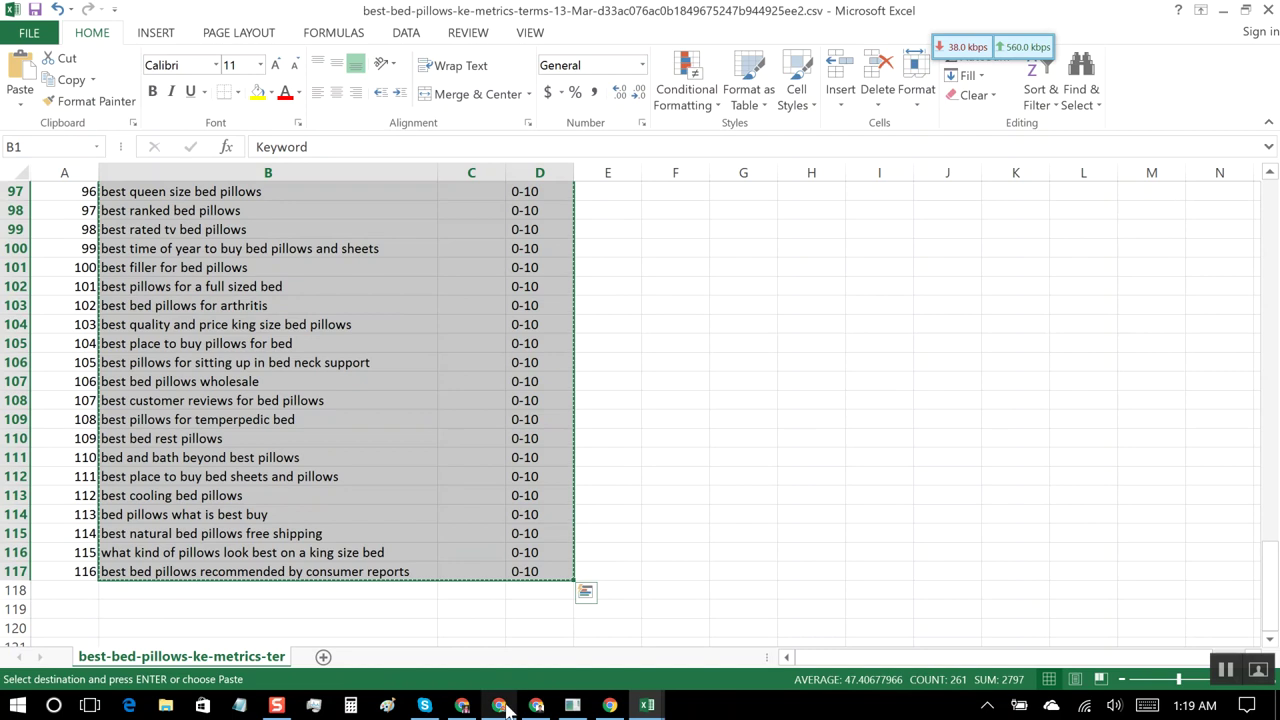
Step: Switch to the Final Working Niche Selection Full System workbook and paste the copied keyword data at F20 under Having same terms
click(650, 706)
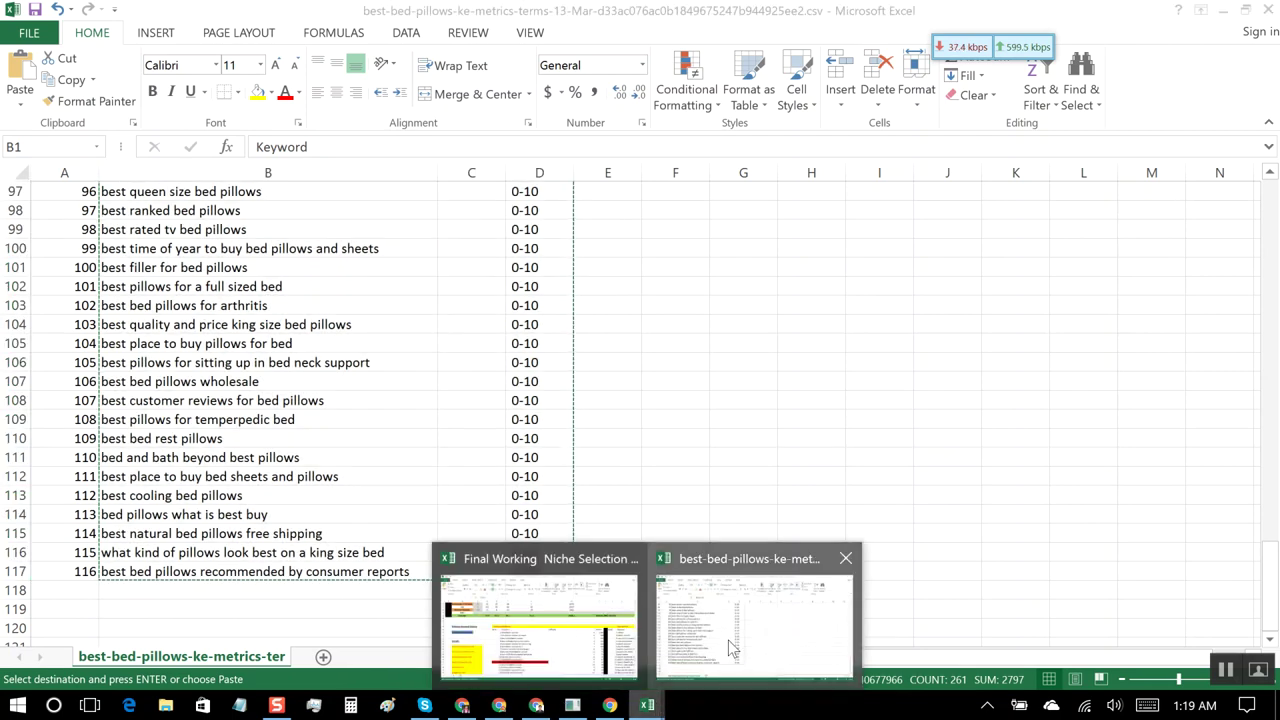
click(600, 630)
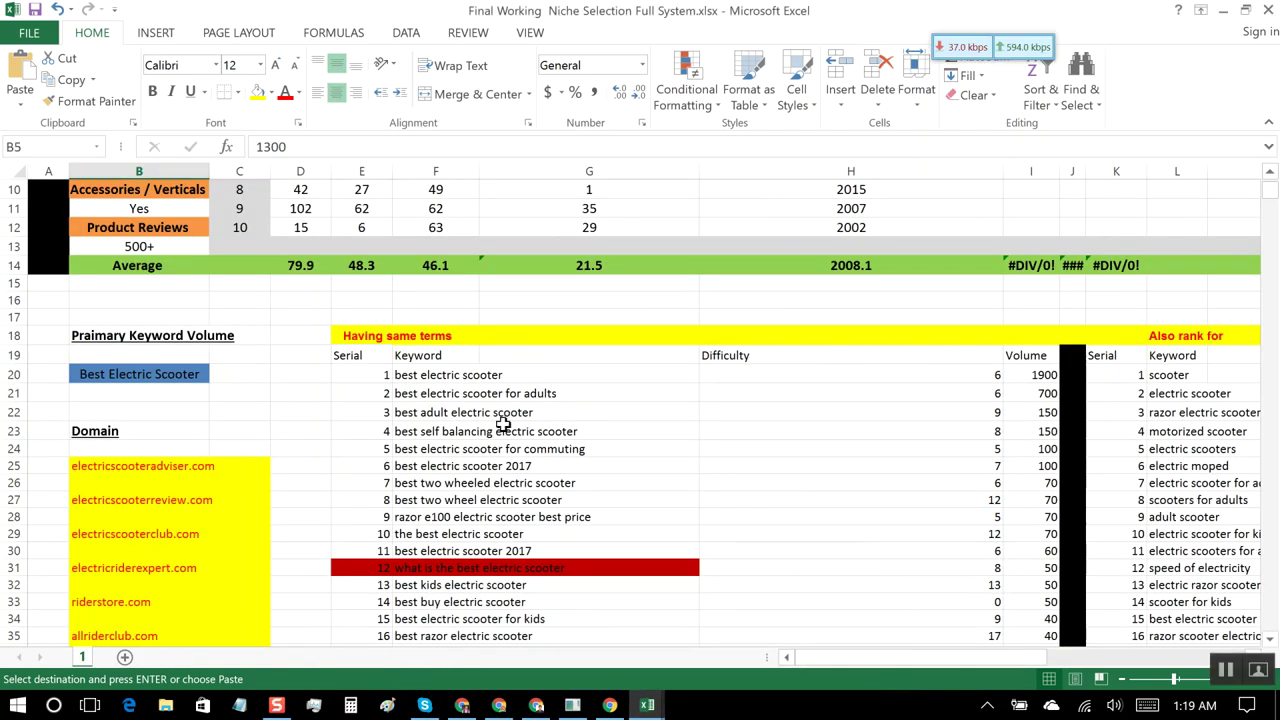
click(474, 374)
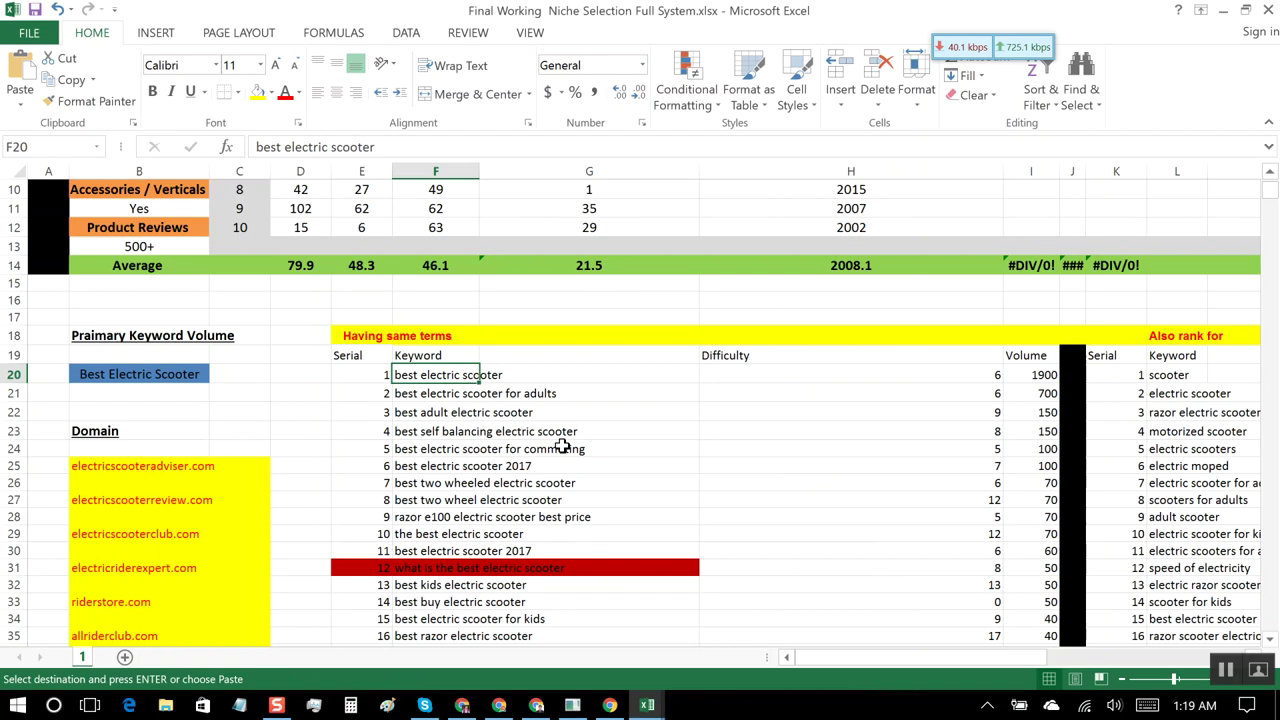
click(745, 451)
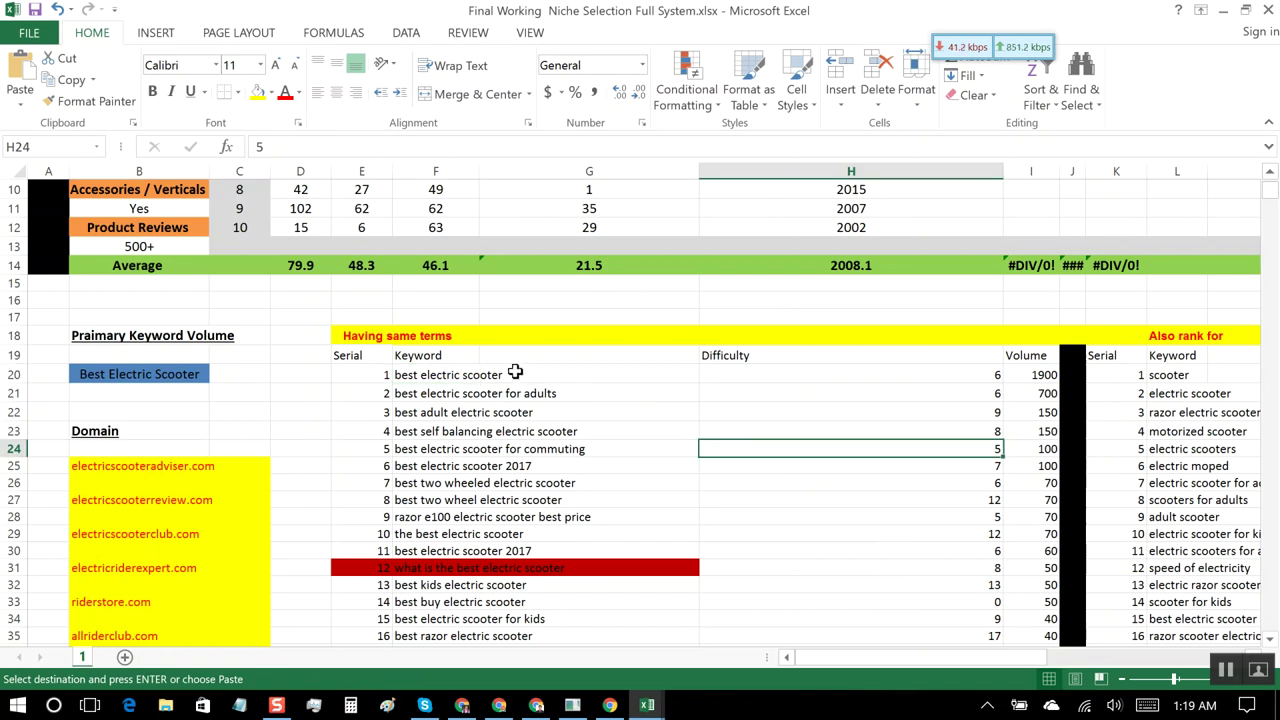
drag(520, 374, 1041, 637)
scroll(600, 398, up, 7)
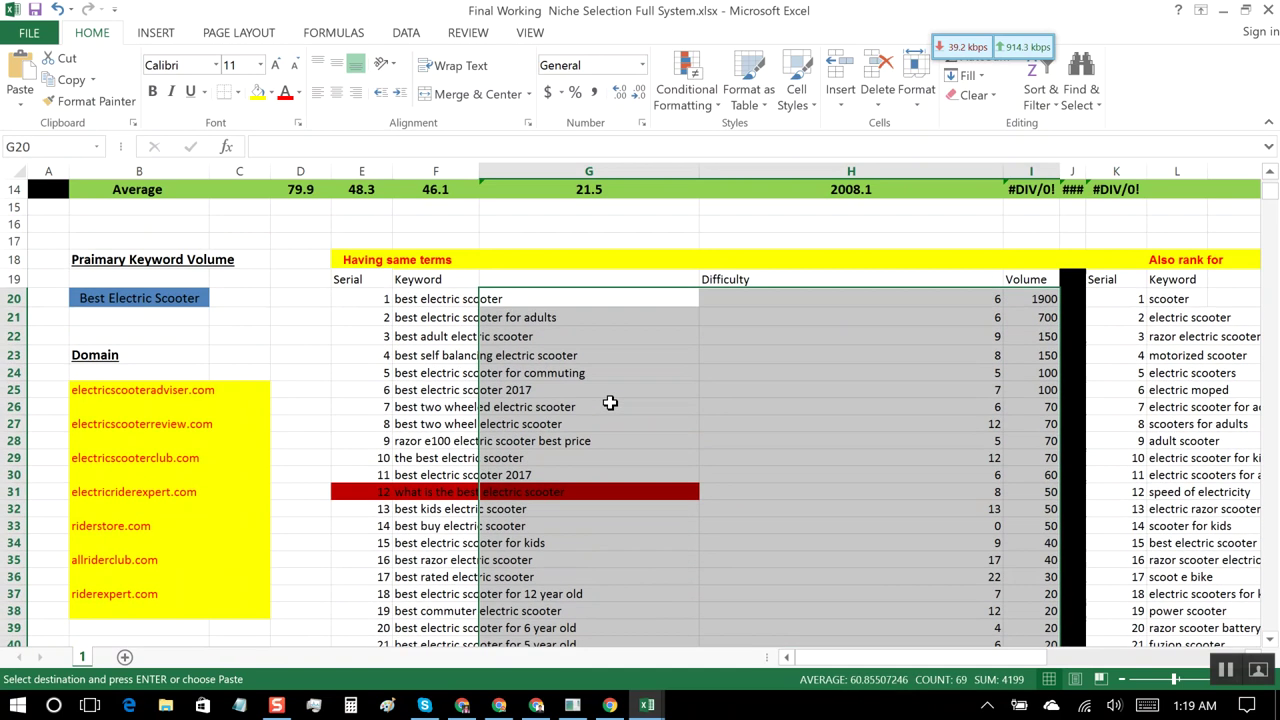
click(430, 372)
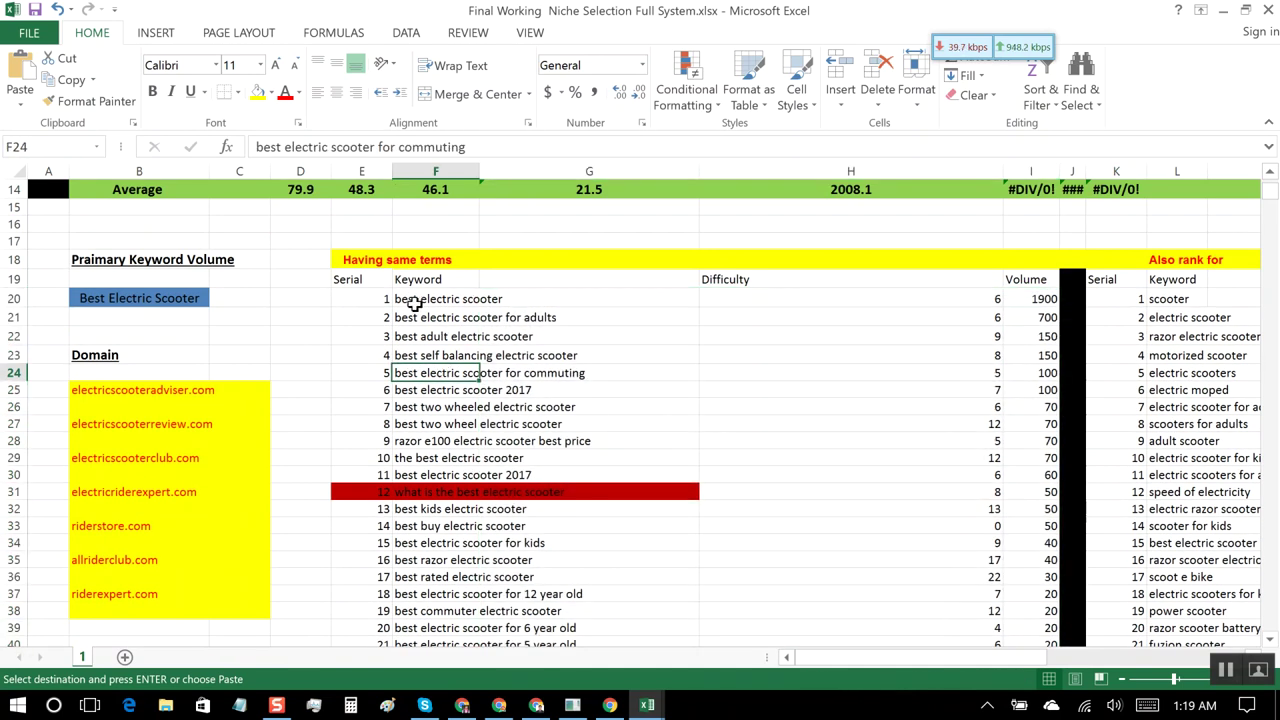
click(414, 300)
drag(420, 300, 1004, 549)
key(ctrl+v)
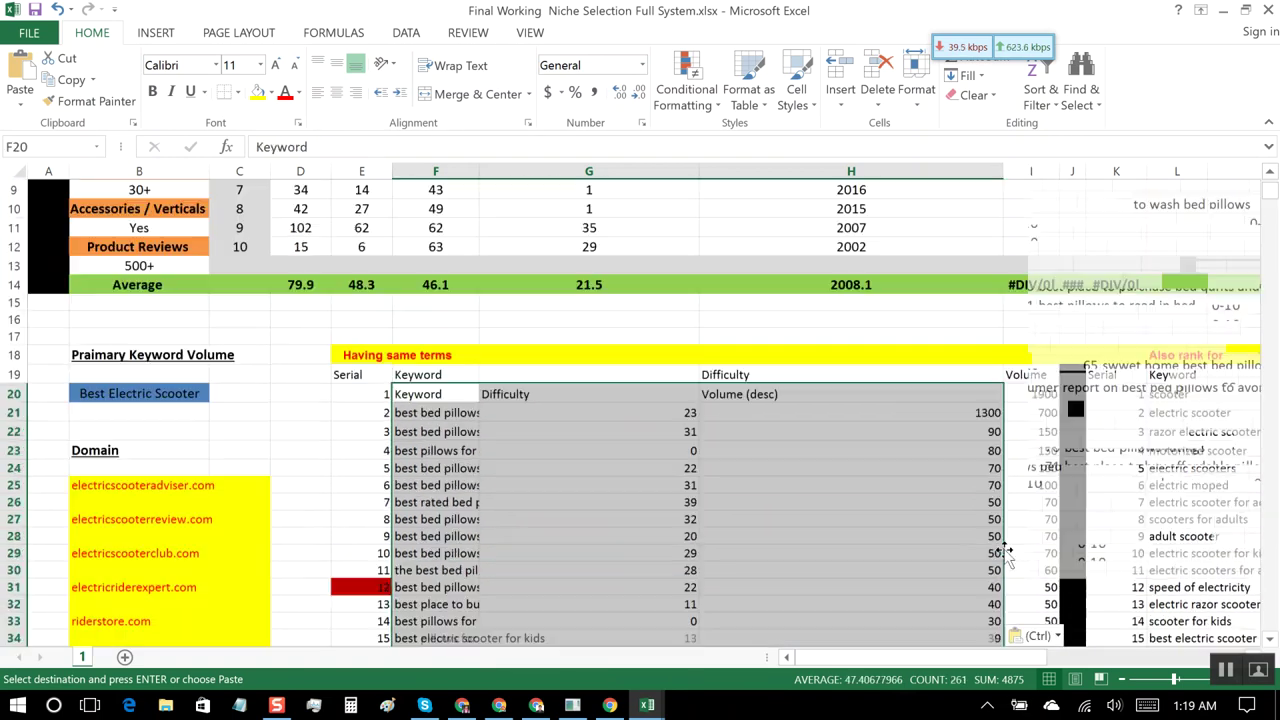
click(770, 553)
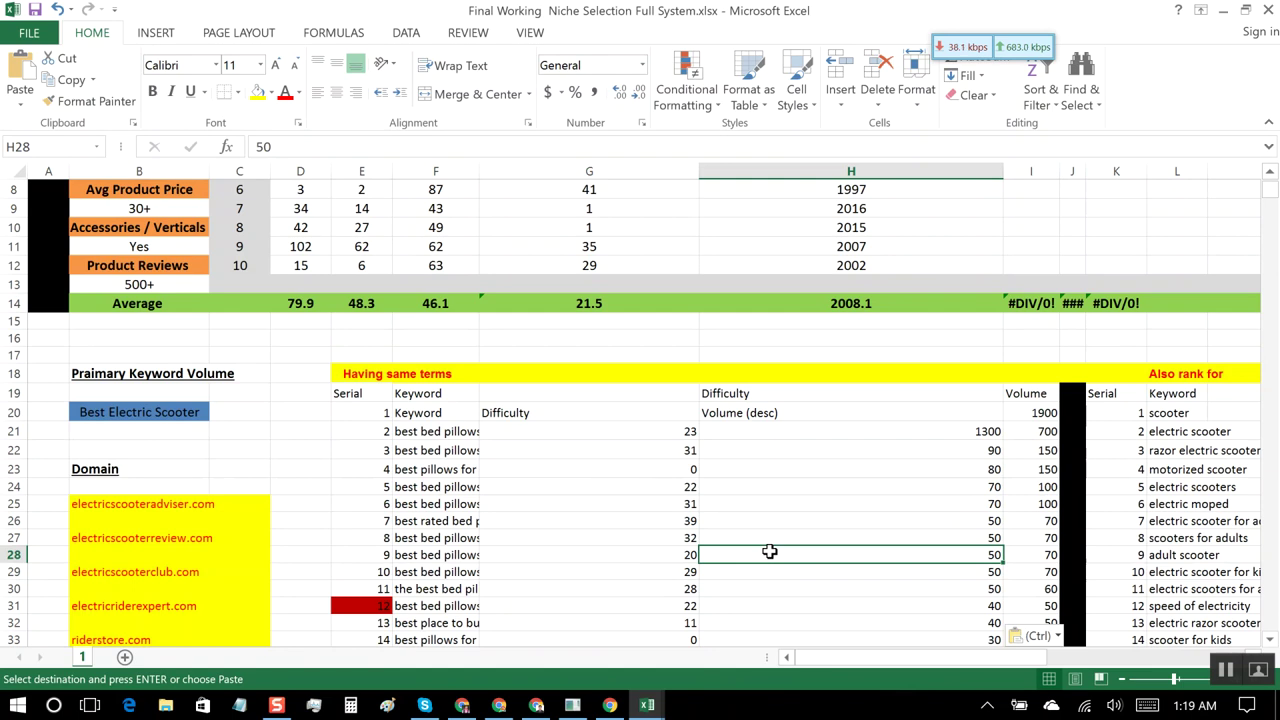
scroll(770, 552, down, 1)
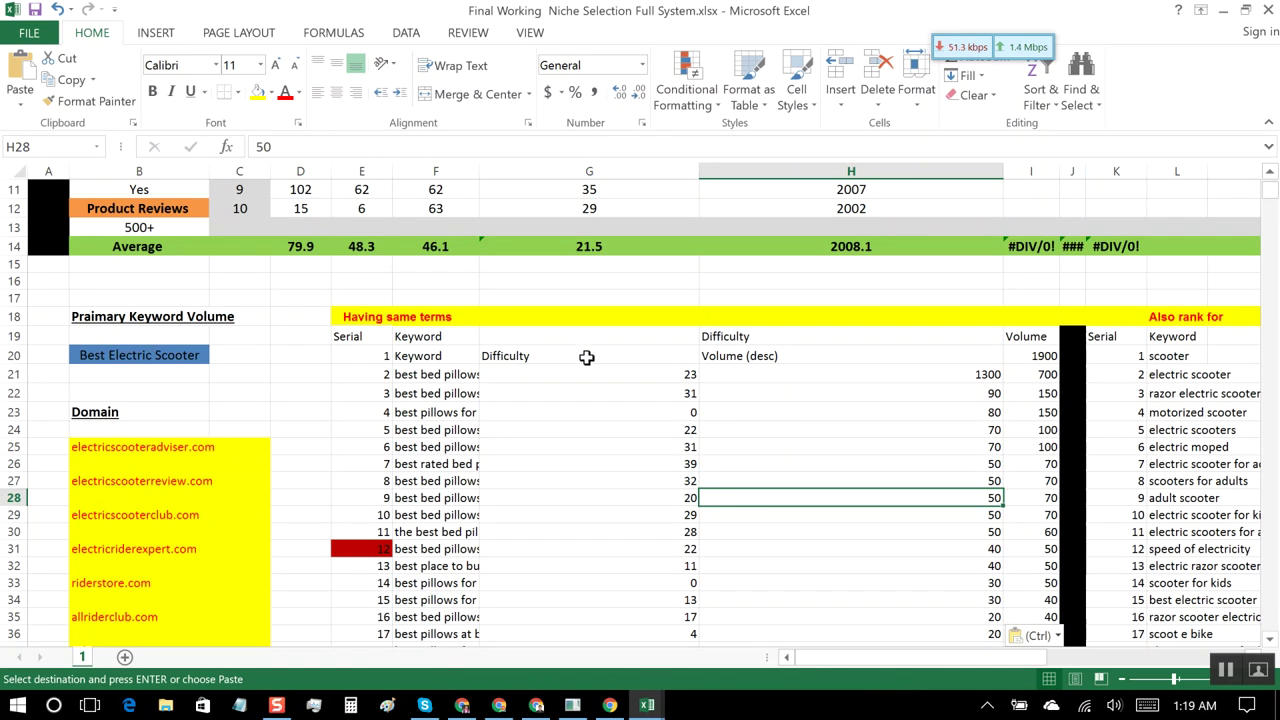
Step: Undo the paste of the bed pillow keywords in the Having same terms table
click(472, 336)
key(Down)
key(Down)
key(Down)
key(Down)
key(Down)
key(Down)
key(Down)
key(Down)
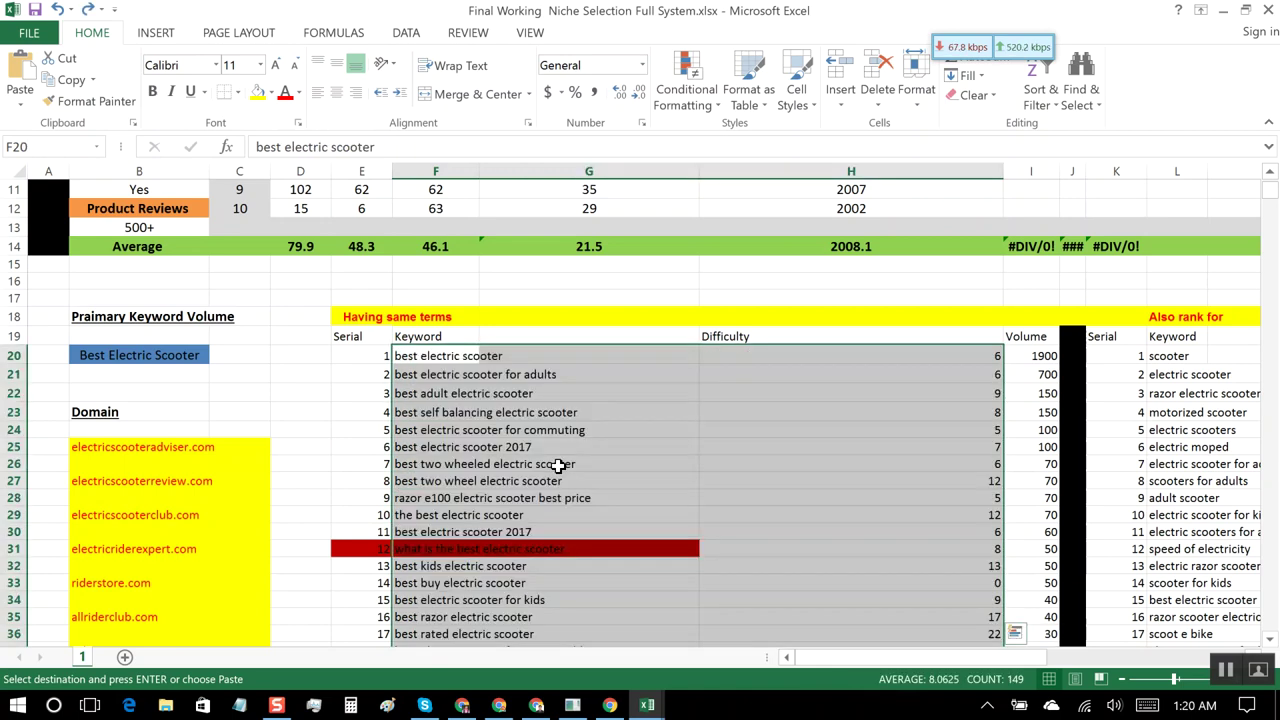
click(728, 462)
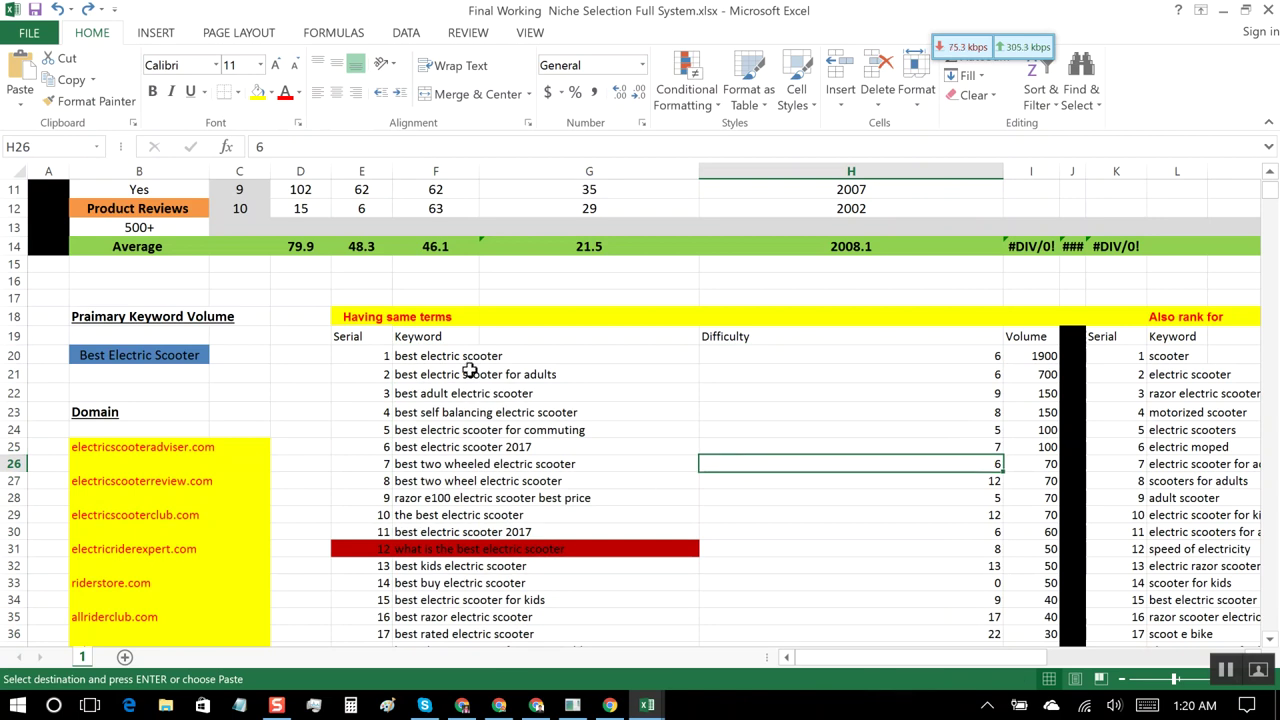
Step: Undo and redo the deletion of the CPC through Last Update columns in the bed pillows keyword CSV
drag(443, 355, 475, 568)
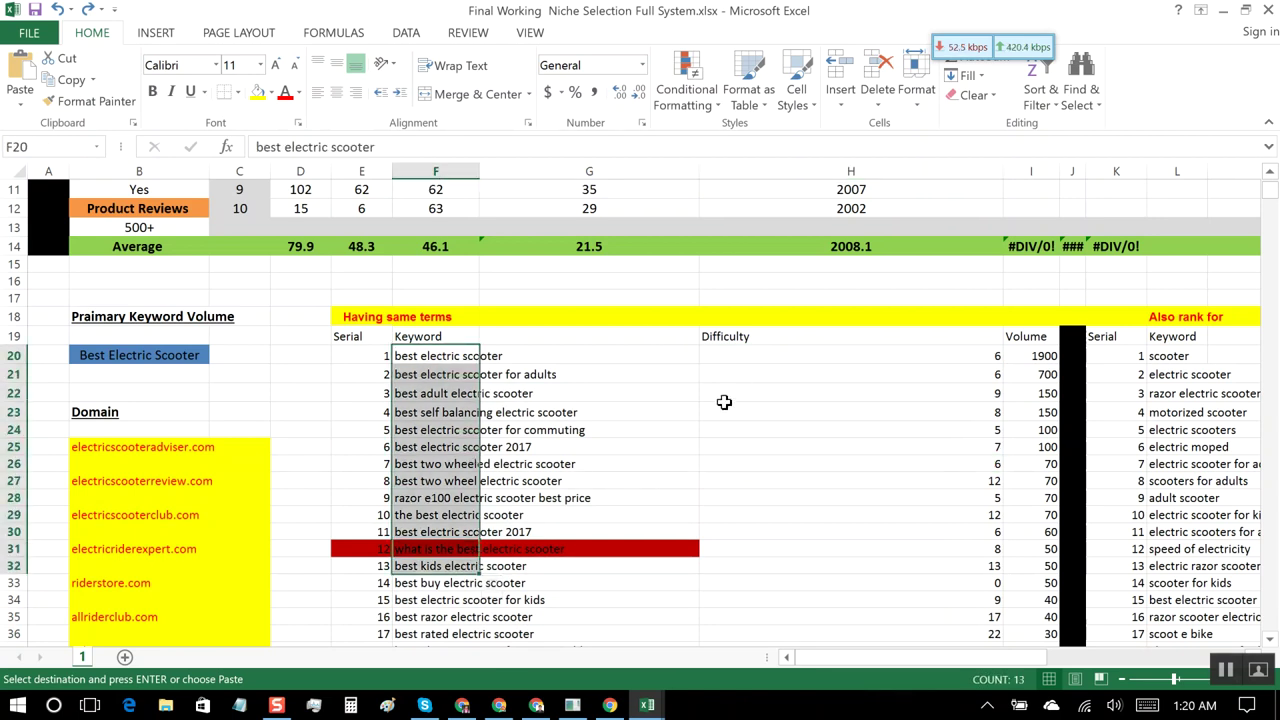
key(ctrl+Tab)
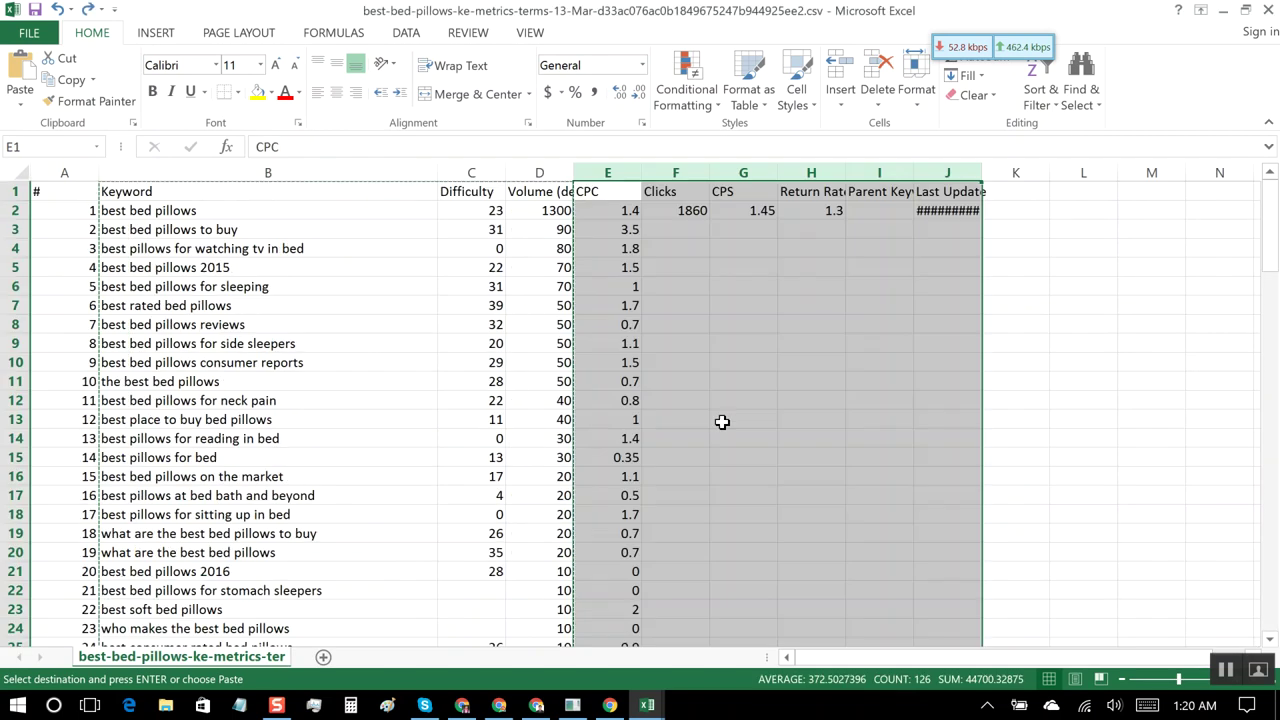
click(647, 705)
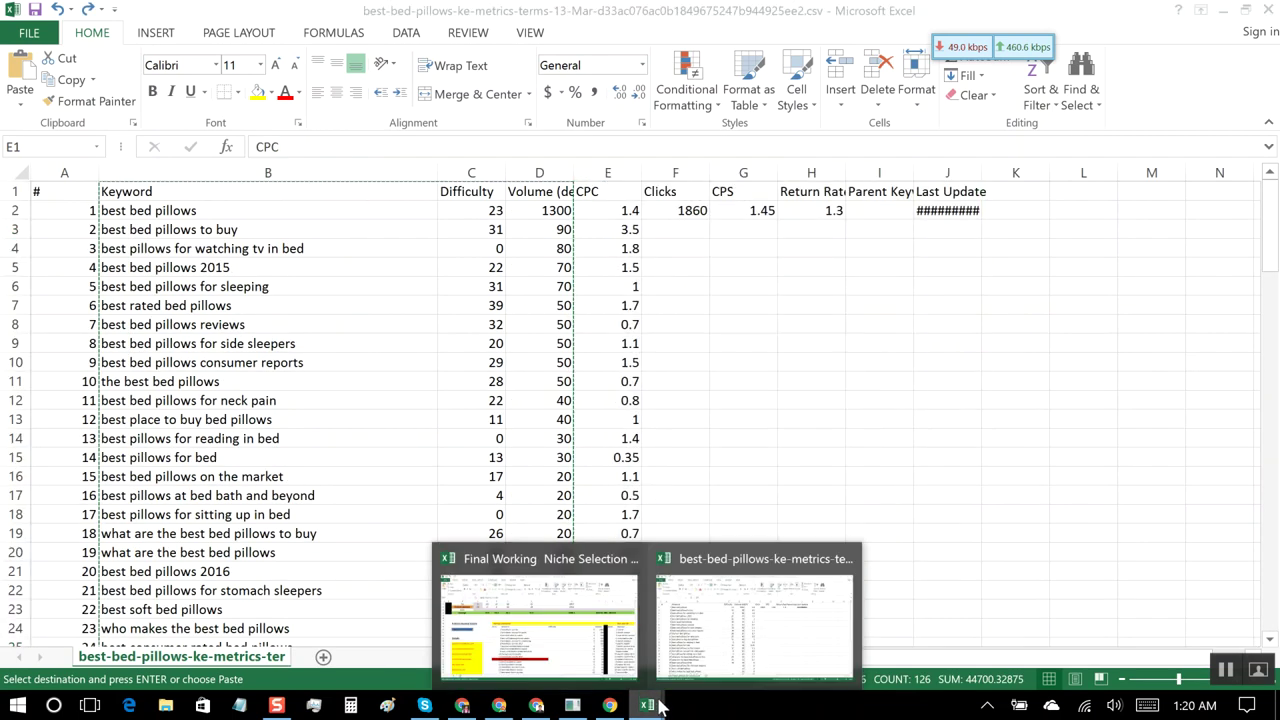
click(596, 638)
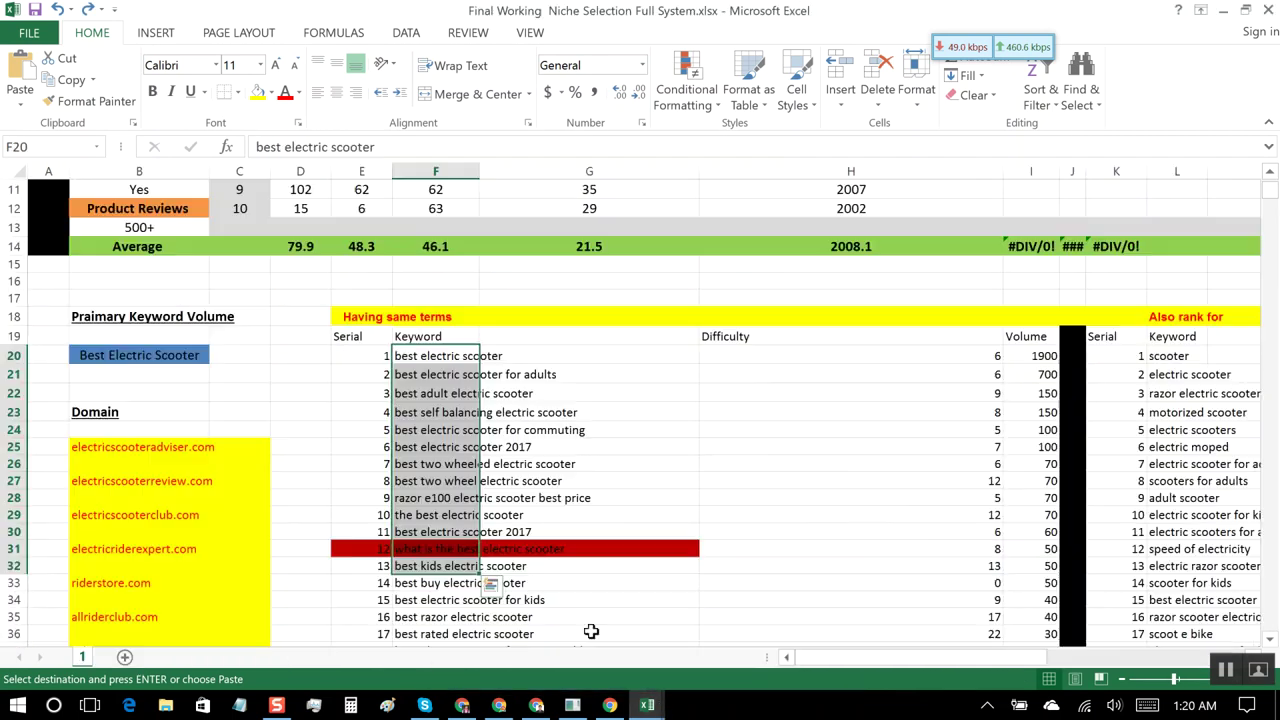
click(623, 414)
key(ctrl+Tab)
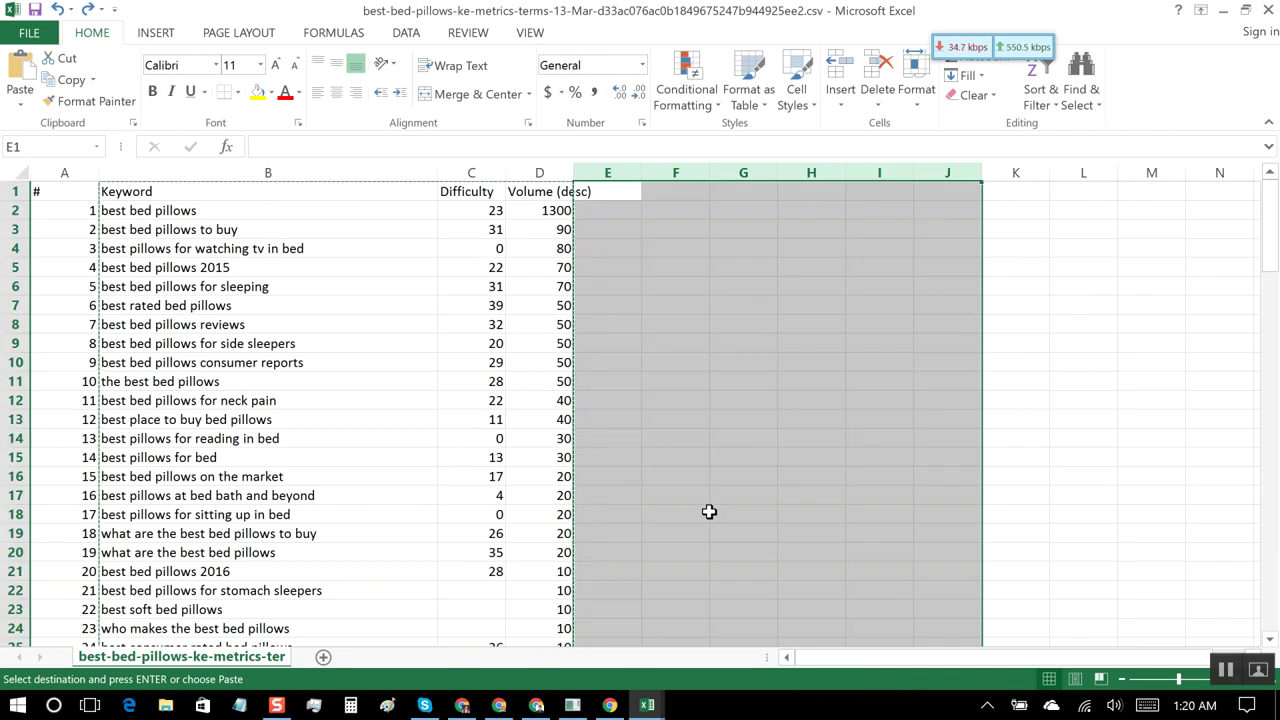
Step: Return to the niche selection workbook and put the copied bed pillow keyword data back in place starting at F20
key(ctrl+Tab)
key(Left)
key(Up)
key(Up)
key(Up)
key(ctrl+v)
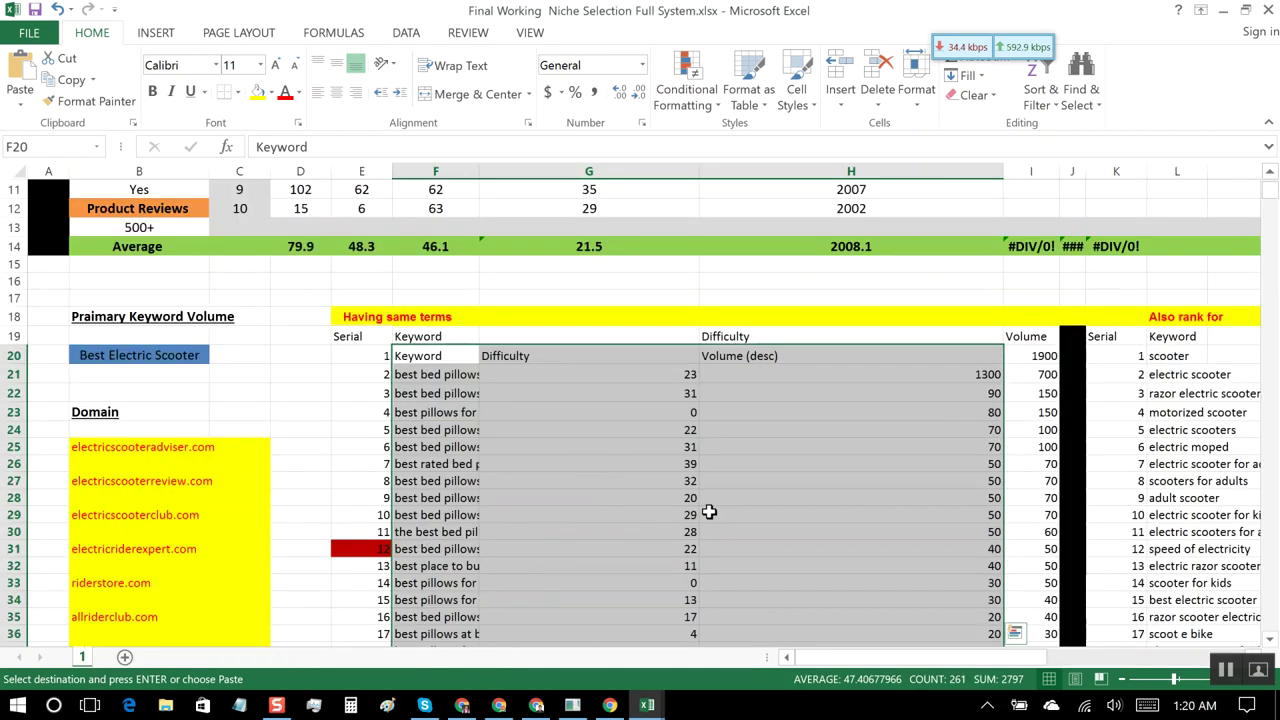
click(871, 479)
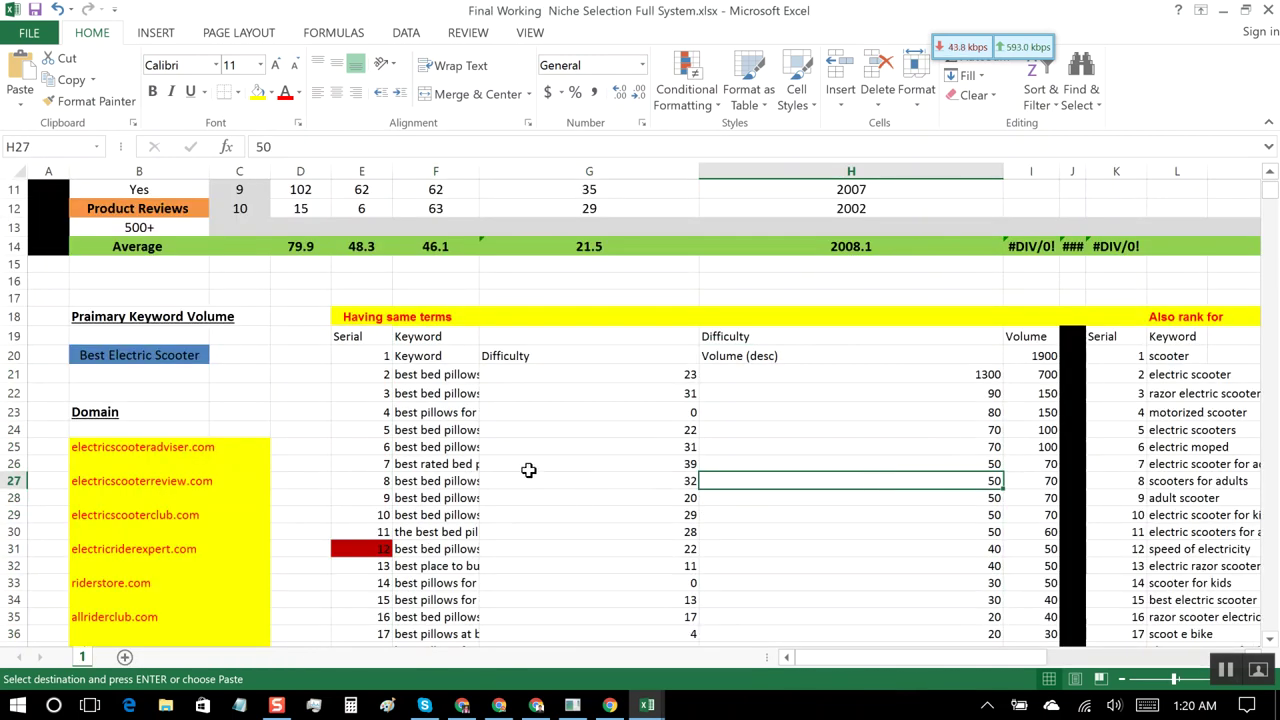
Step: Examine the whole Having same terms keyword list for older rows remaining below and beside the pasted bed pillow data
click(463, 337)
click(466, 374)
click(470, 429)
click(474, 447)
key(ctrl+Down)
key(Down)
key(Down)
key(Down)
key(Down)
key(Down)
key(Down)
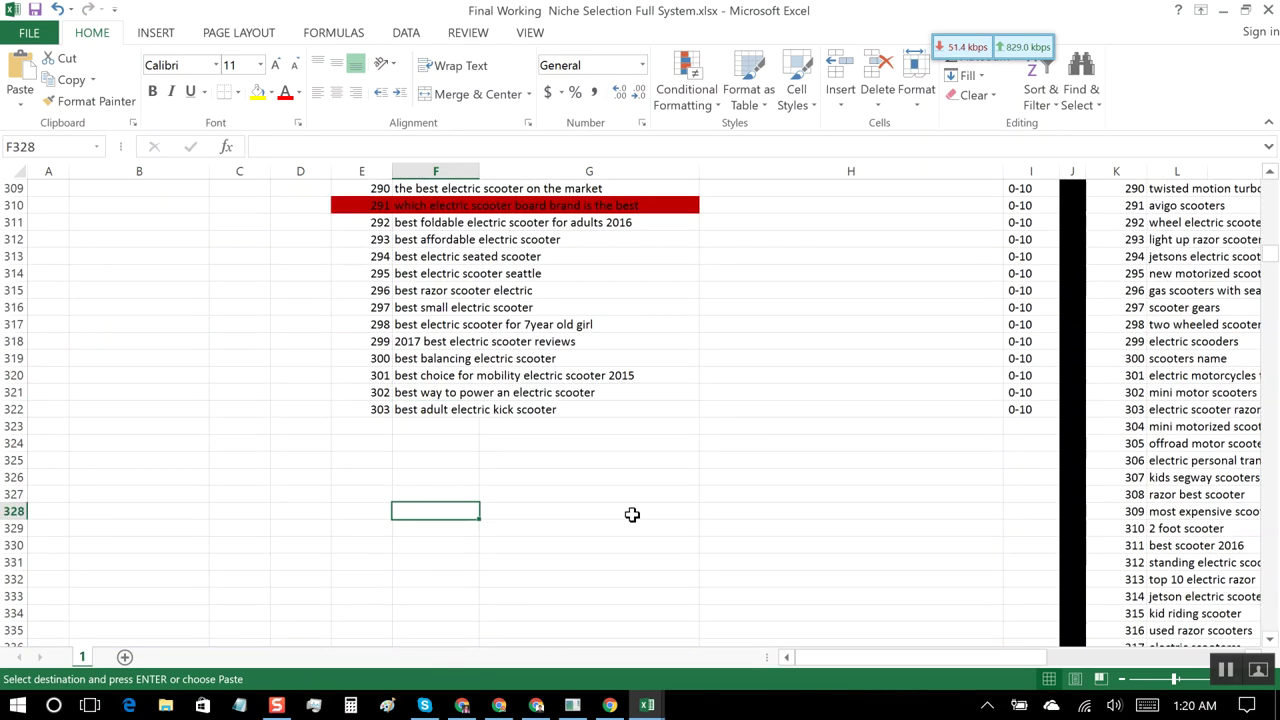
scroll(632, 514, up, 8)
scroll(632, 514, up, 20)
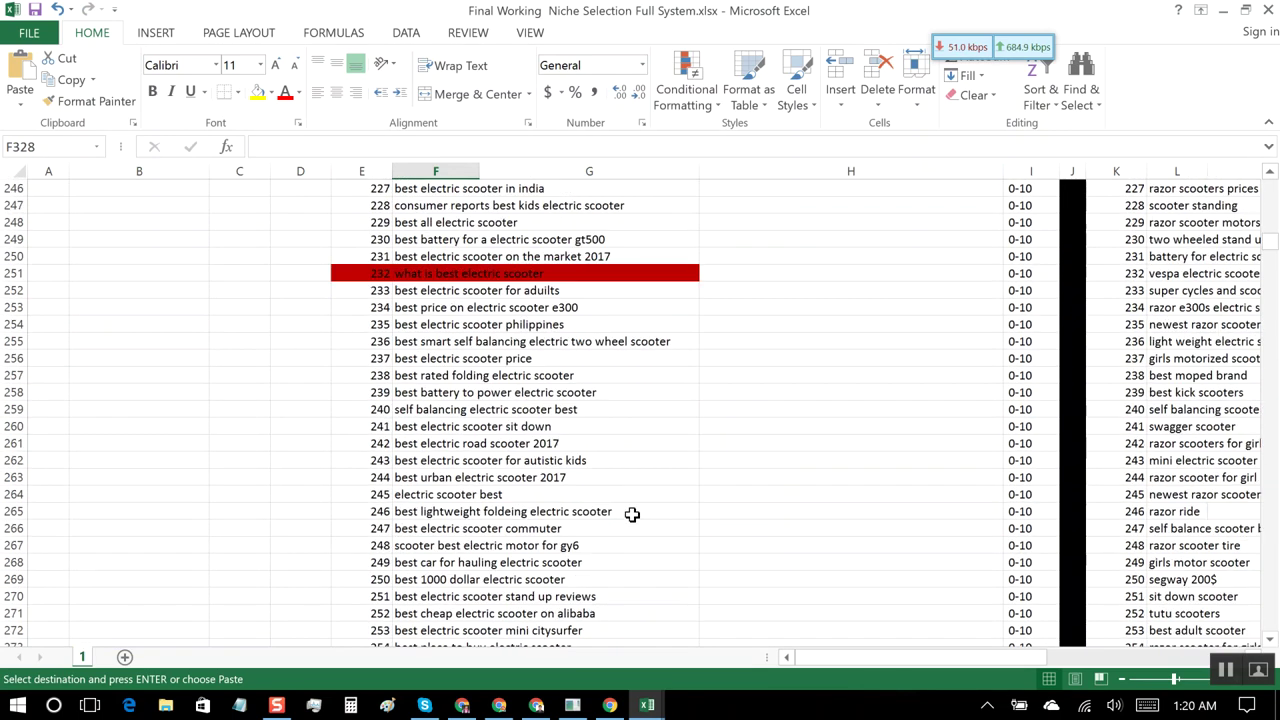
scroll(632, 514, up, 20)
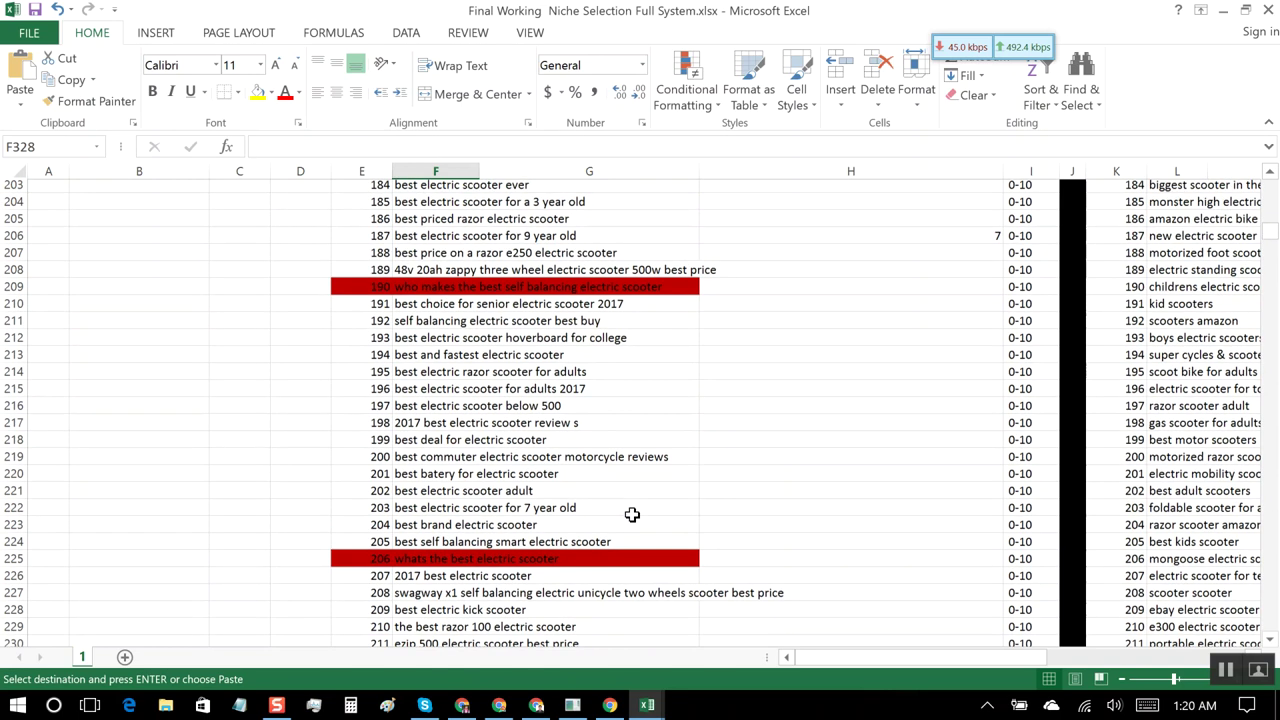
scroll(632, 514, up, 20)
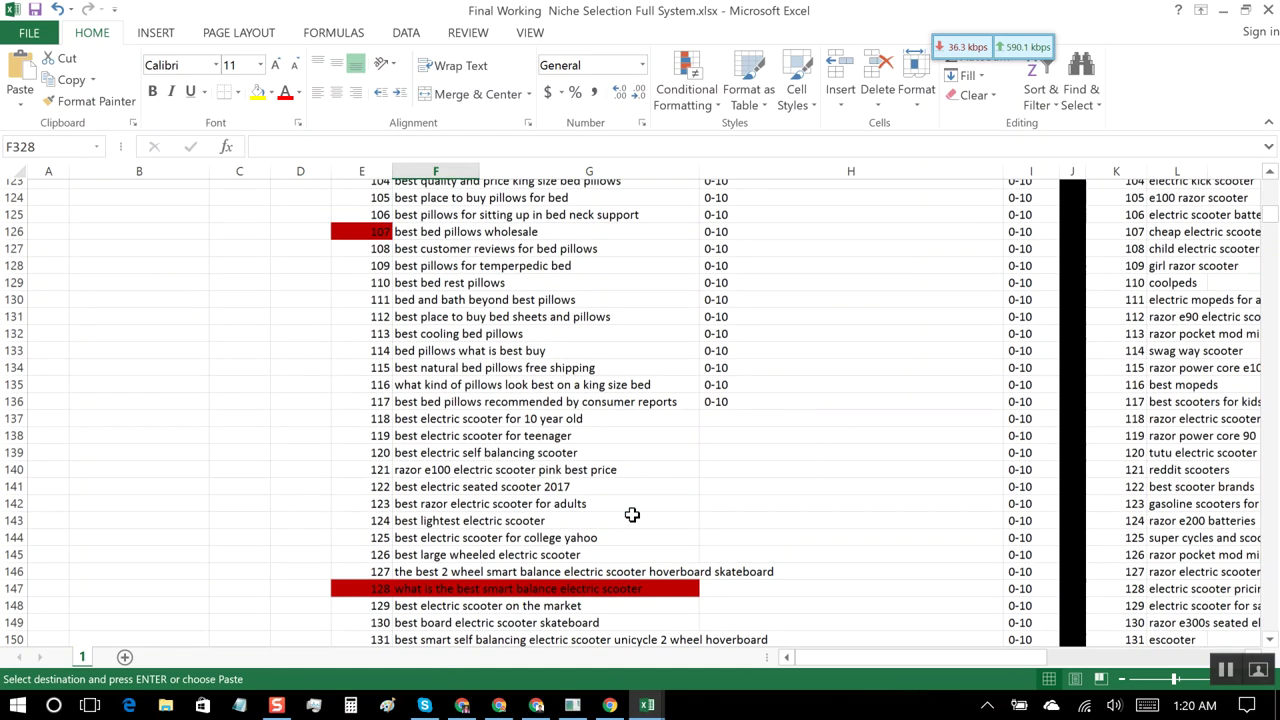
scroll(632, 514, up, 20)
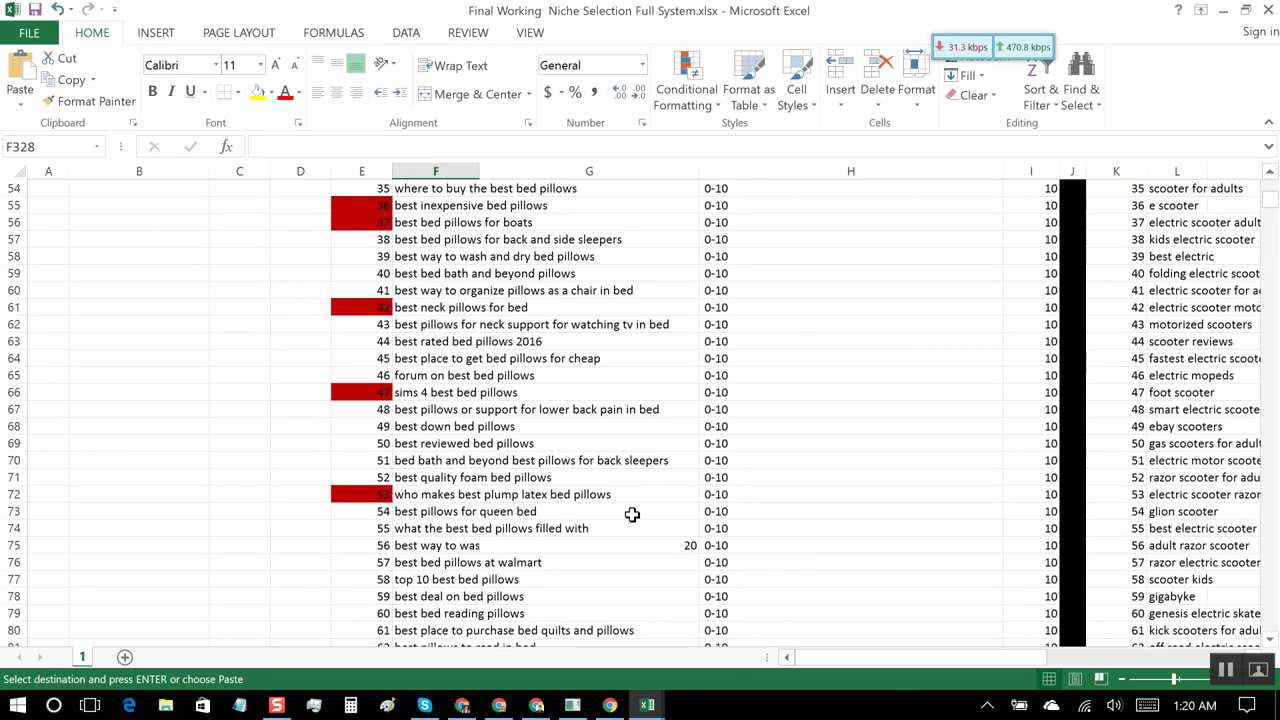
scroll(632, 514, up, 3)
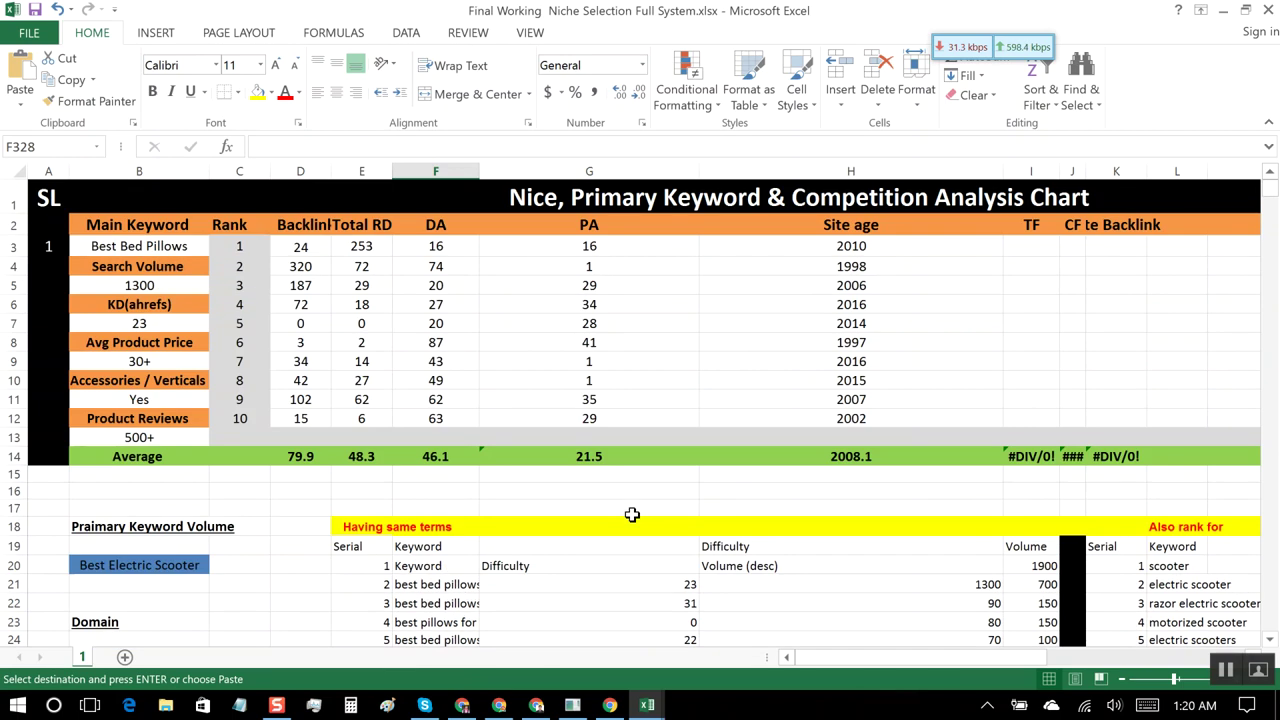
scroll(632, 514, down, 5)
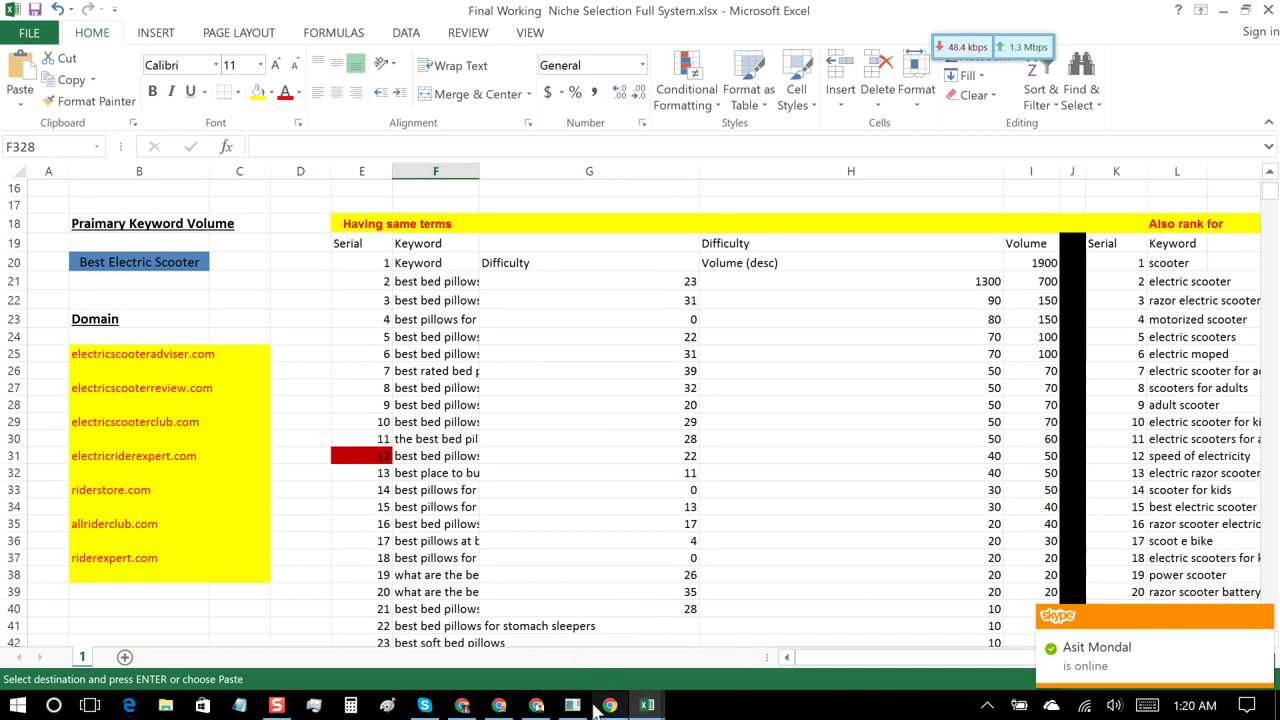
Step: Switch to Ahrefs in Chrome and replace the Having same terms report tab with the full Search suggestions and Also rank for reports
click(499, 706)
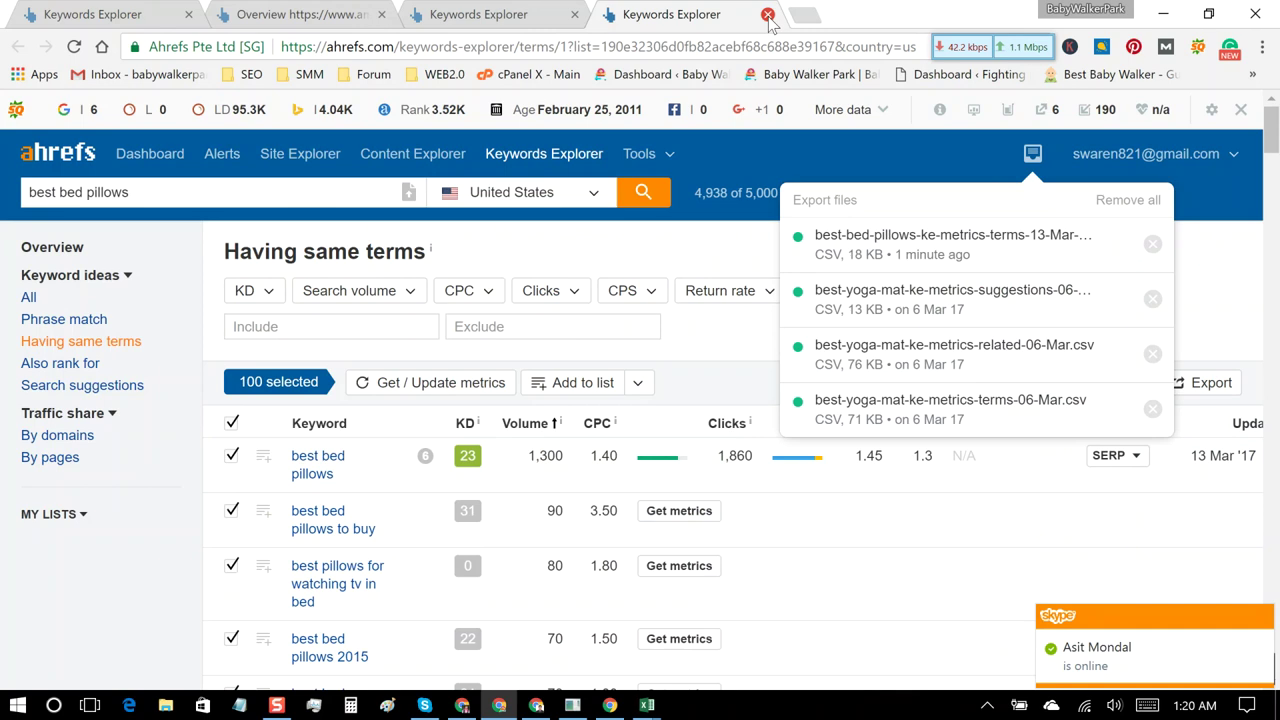
key(ctrl+w)
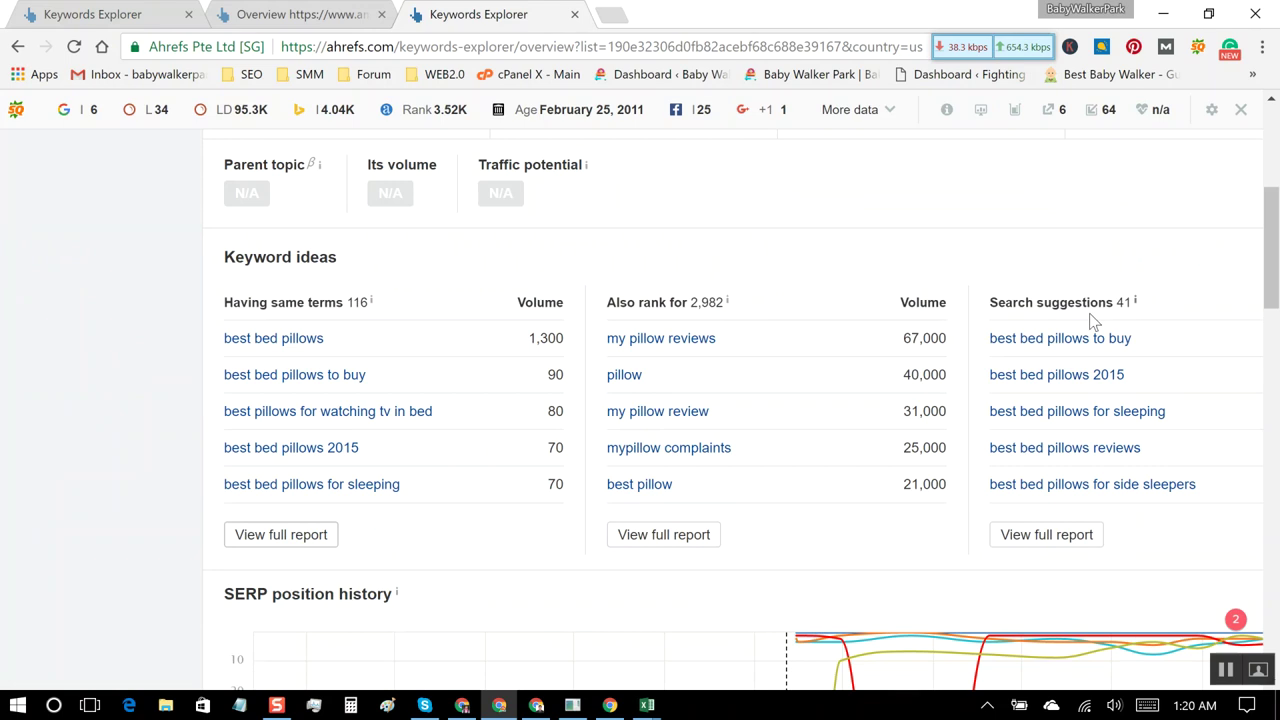
middle_click(1046, 534)
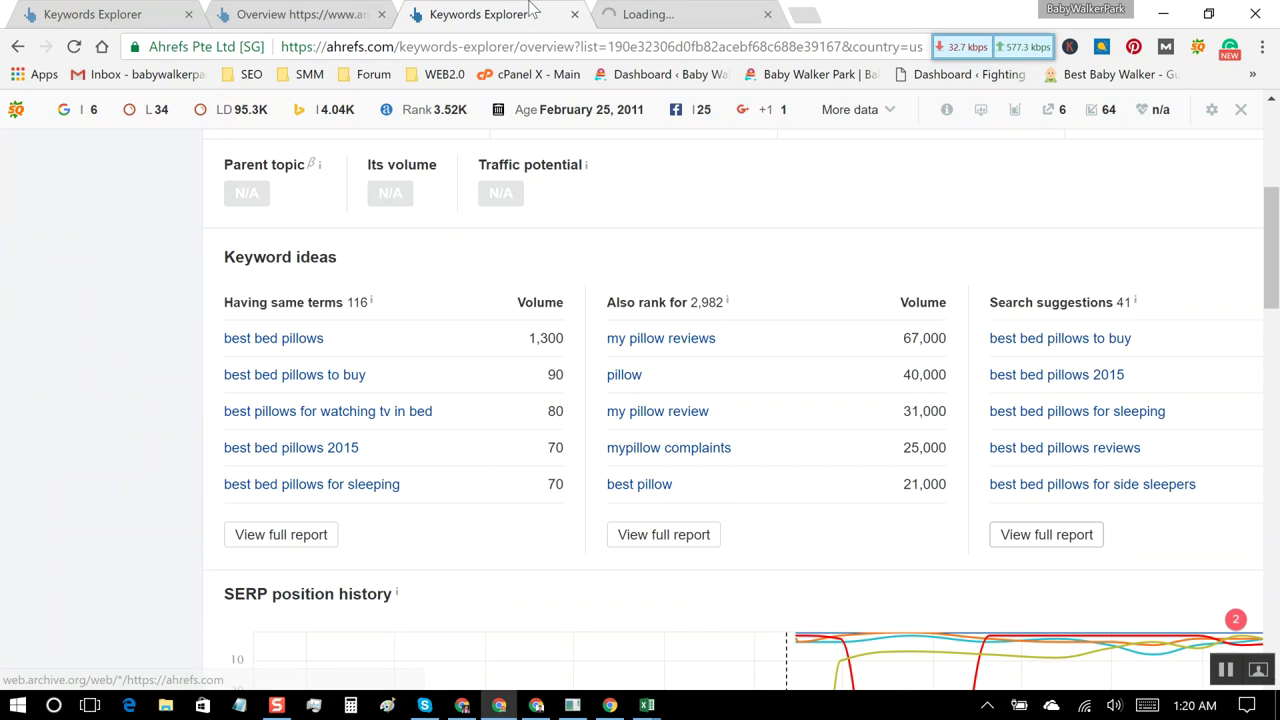
middle_click(672, 538)
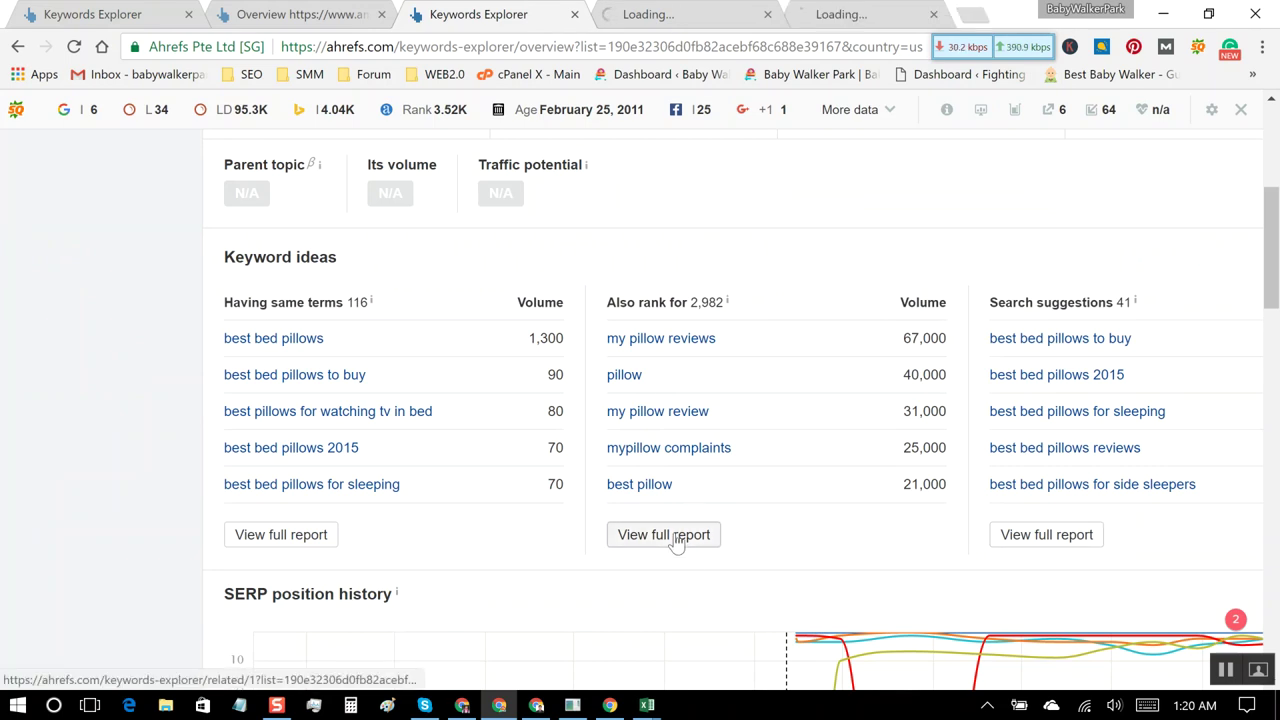
click(710, 16)
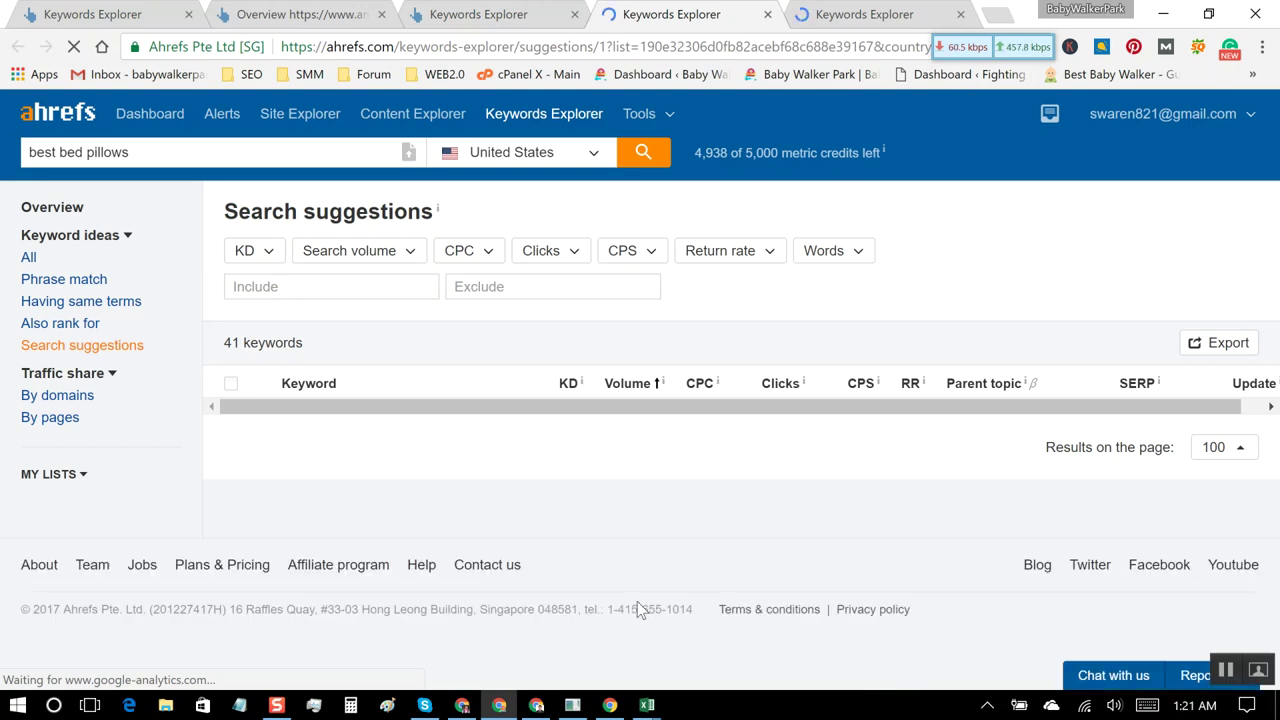
Step: Start a full CSV export of the Search suggestions report for best bed pillows in the Microsoft Excel (UTF-16) format
click(884, 28)
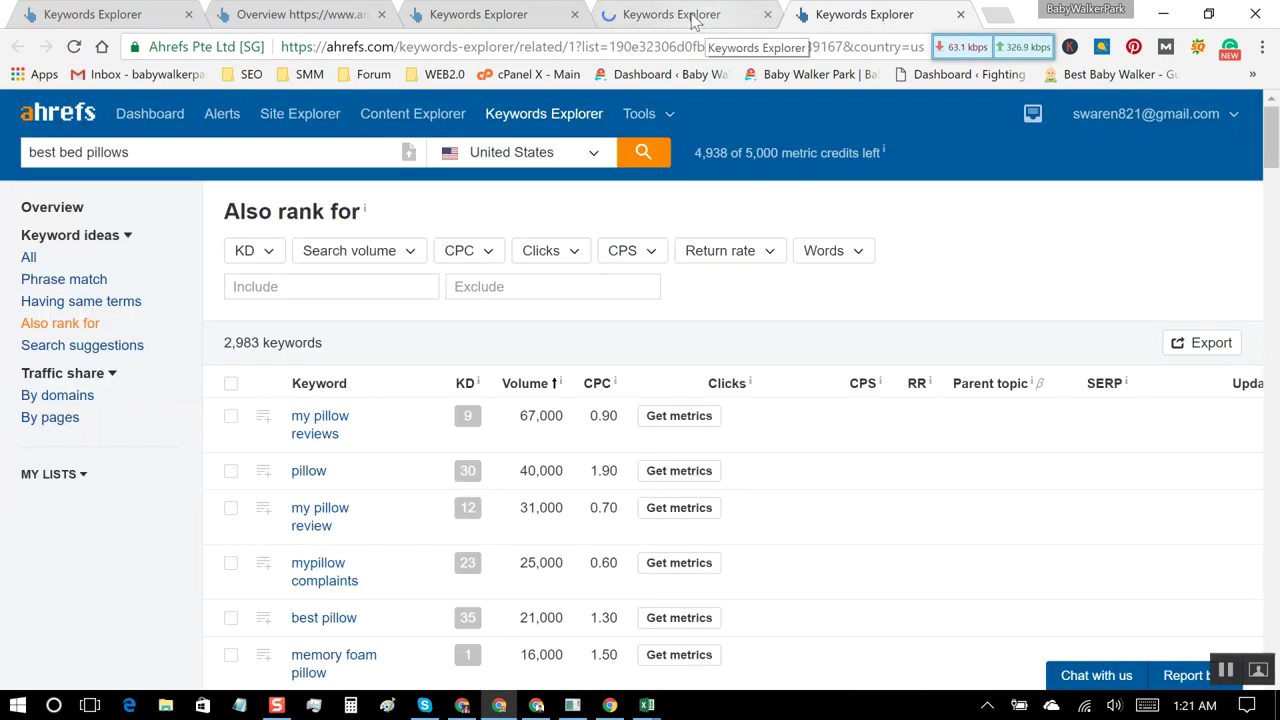
click(695, 20)
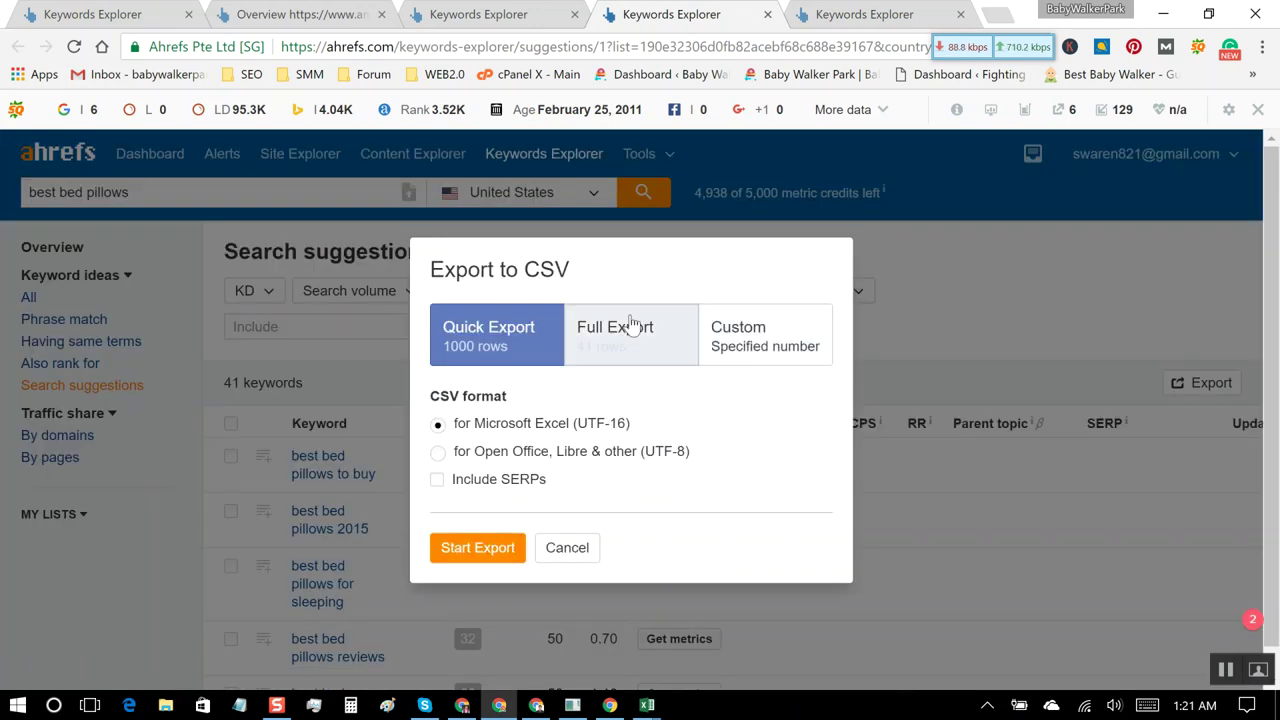
click(632, 325)
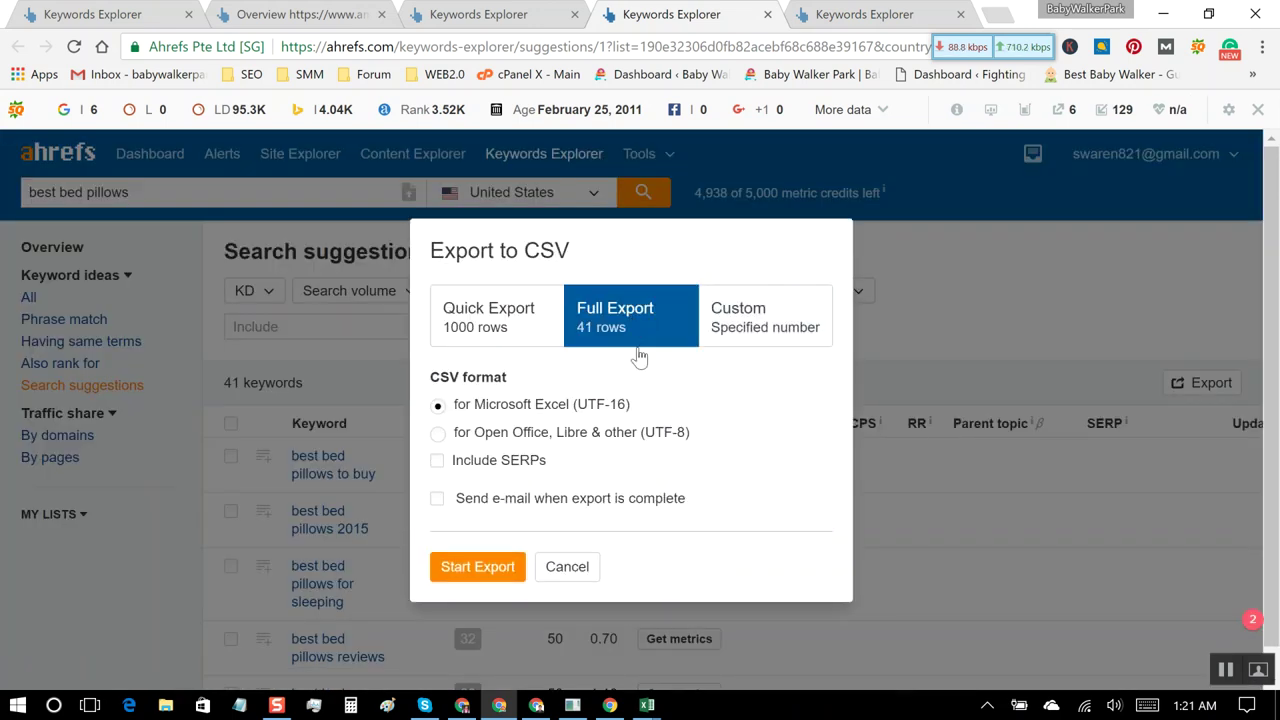
click(491, 565)
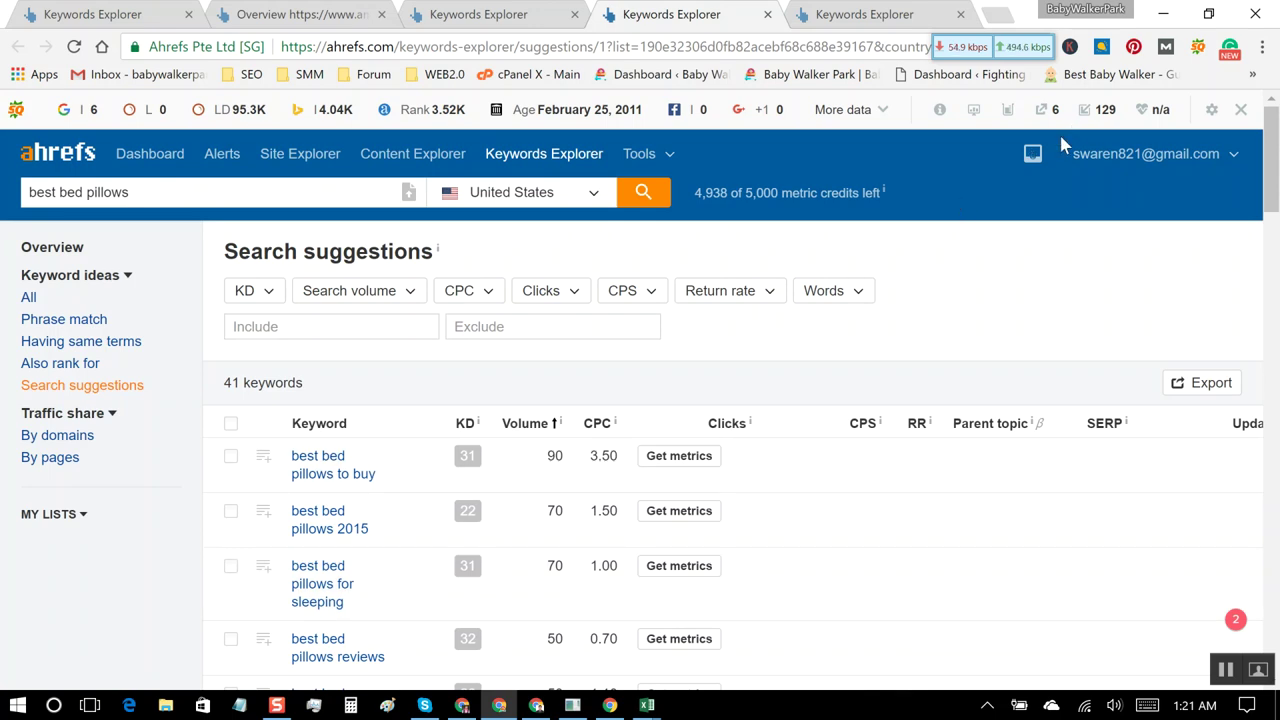
Step: Download the finished best bed pillows suggestions export, open it in Excel and look through its keyword rows
click(1033, 156)
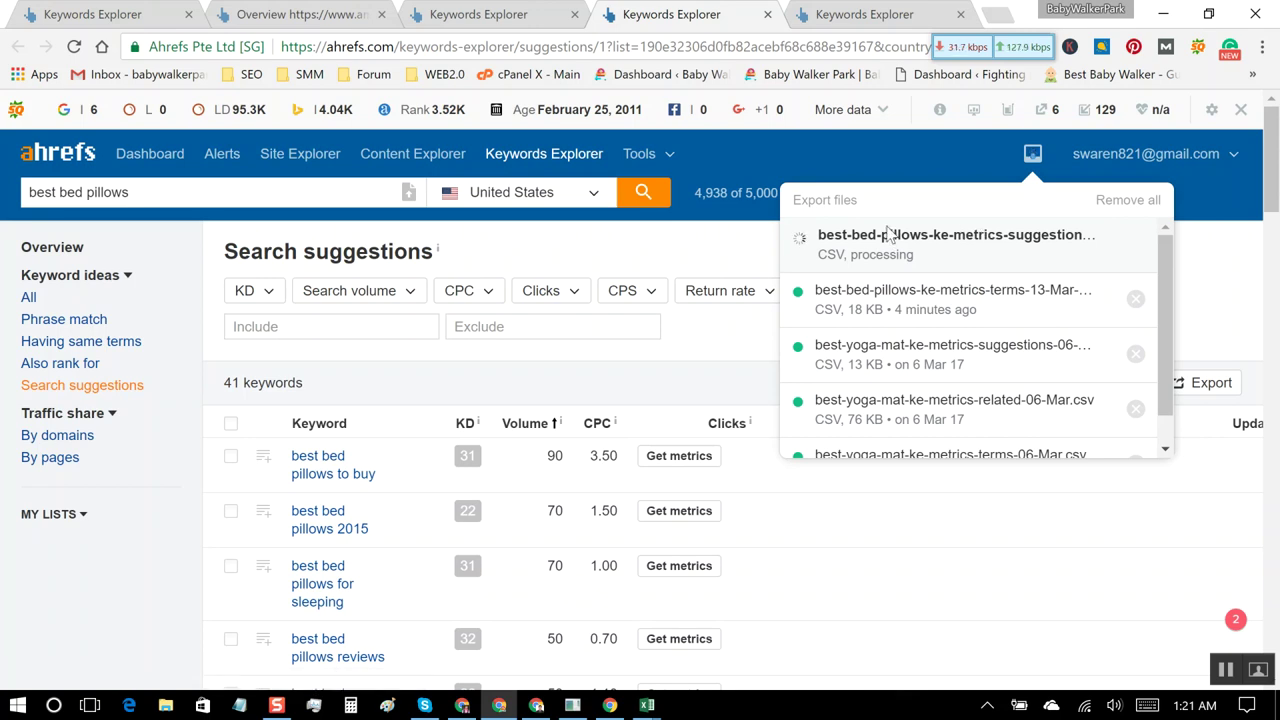
click(960, 240)
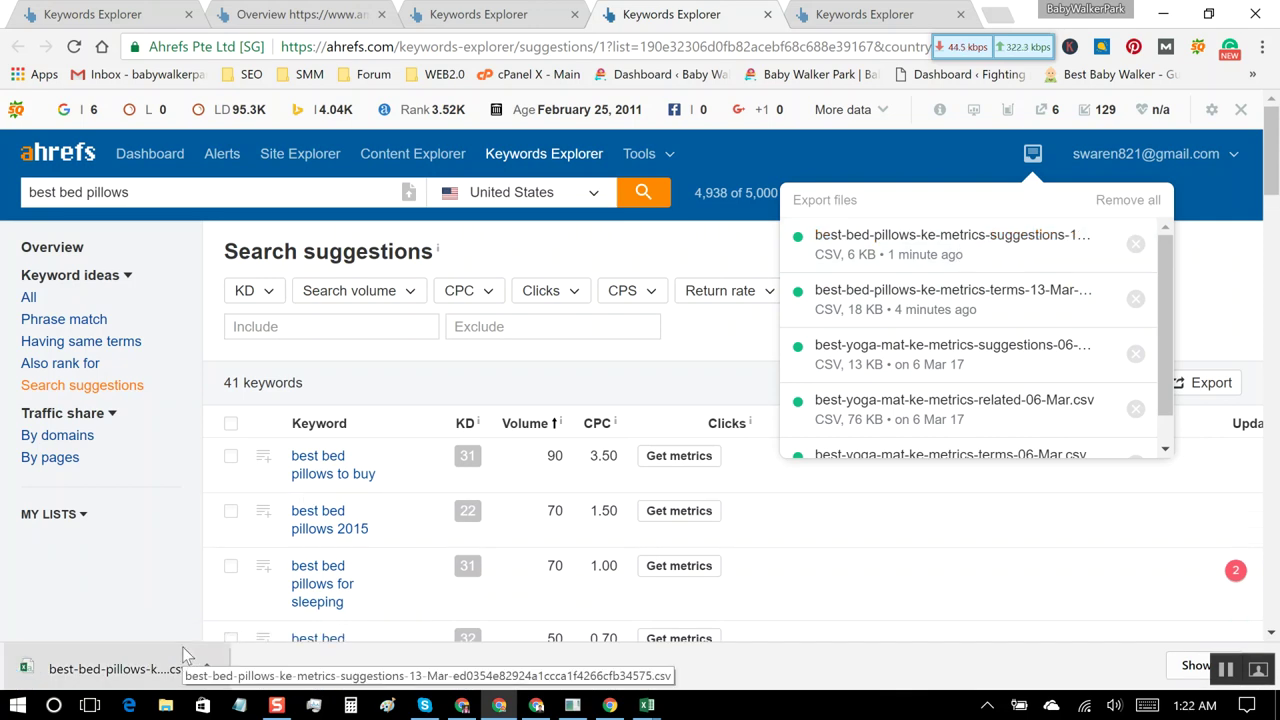
click(139, 670)
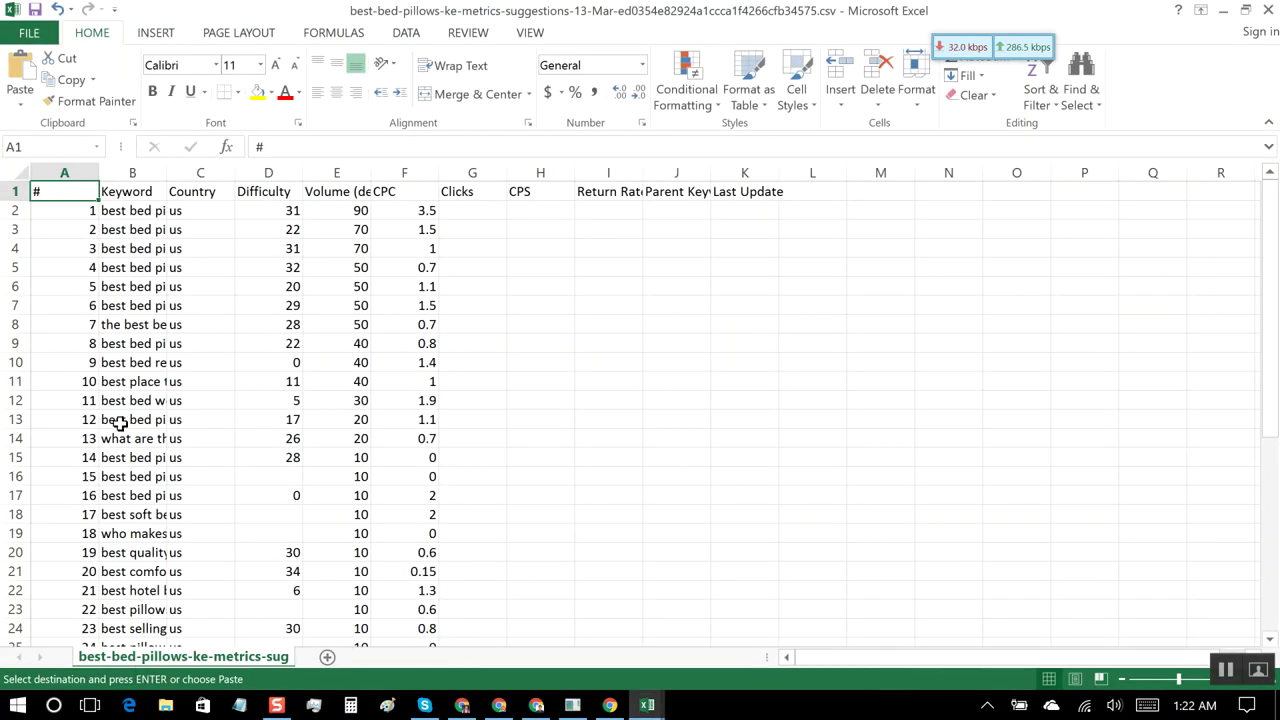
scroll(118, 430, down, 12)
scroll(128, 417, up, 5)
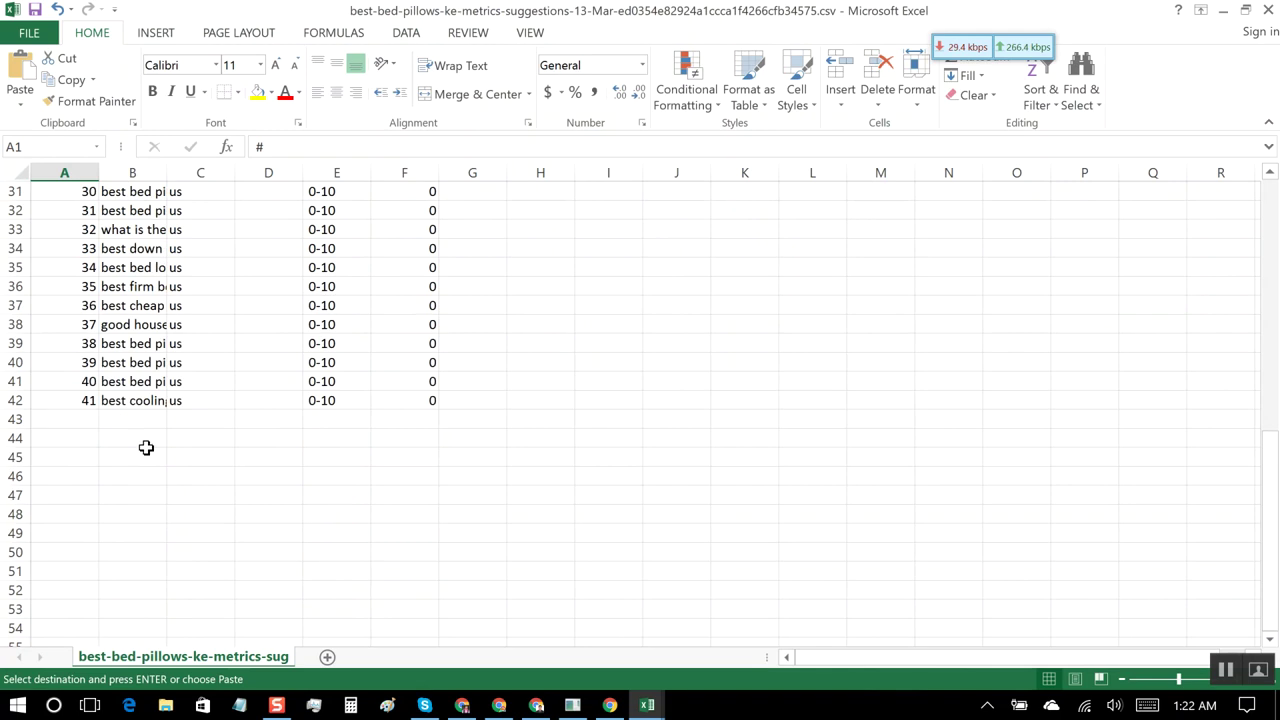
scroll(214, 449, up, 7)
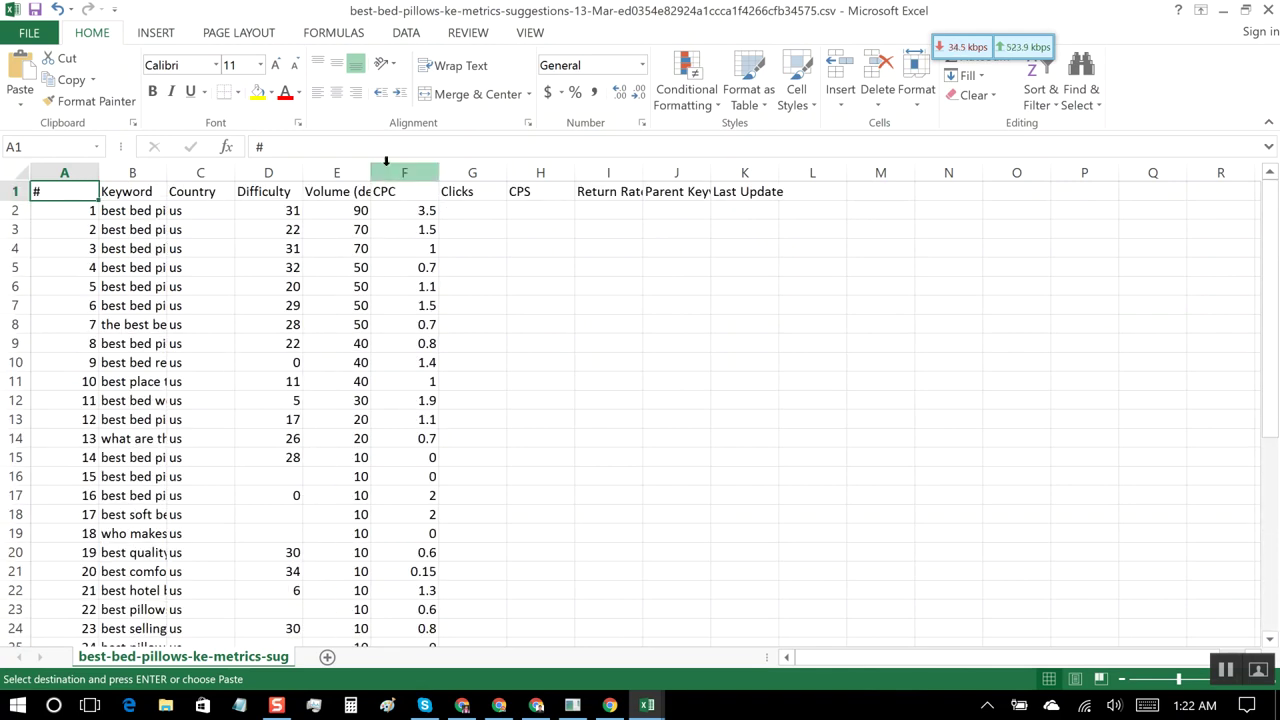
Step: Delete the Country column from the search suggestions CSV
click(345, 167)
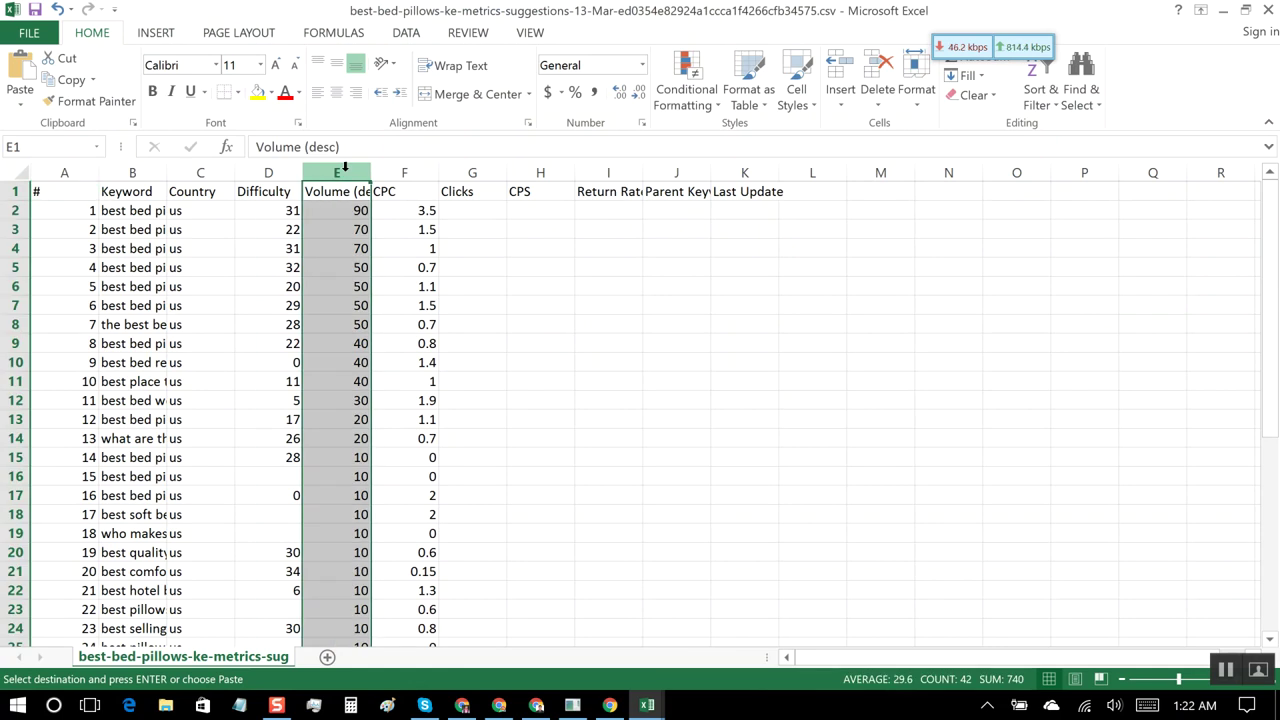
click(200, 172)
right_click(206, 178)
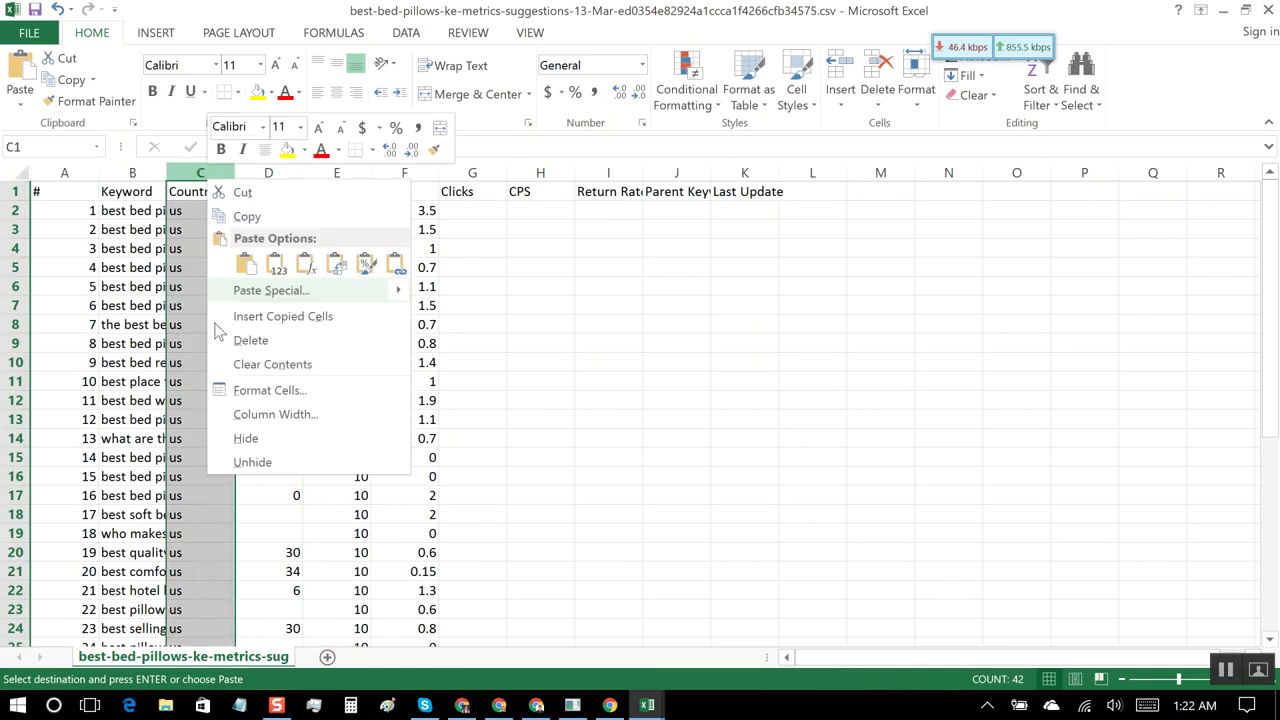
click(262, 341)
click(610, 440)
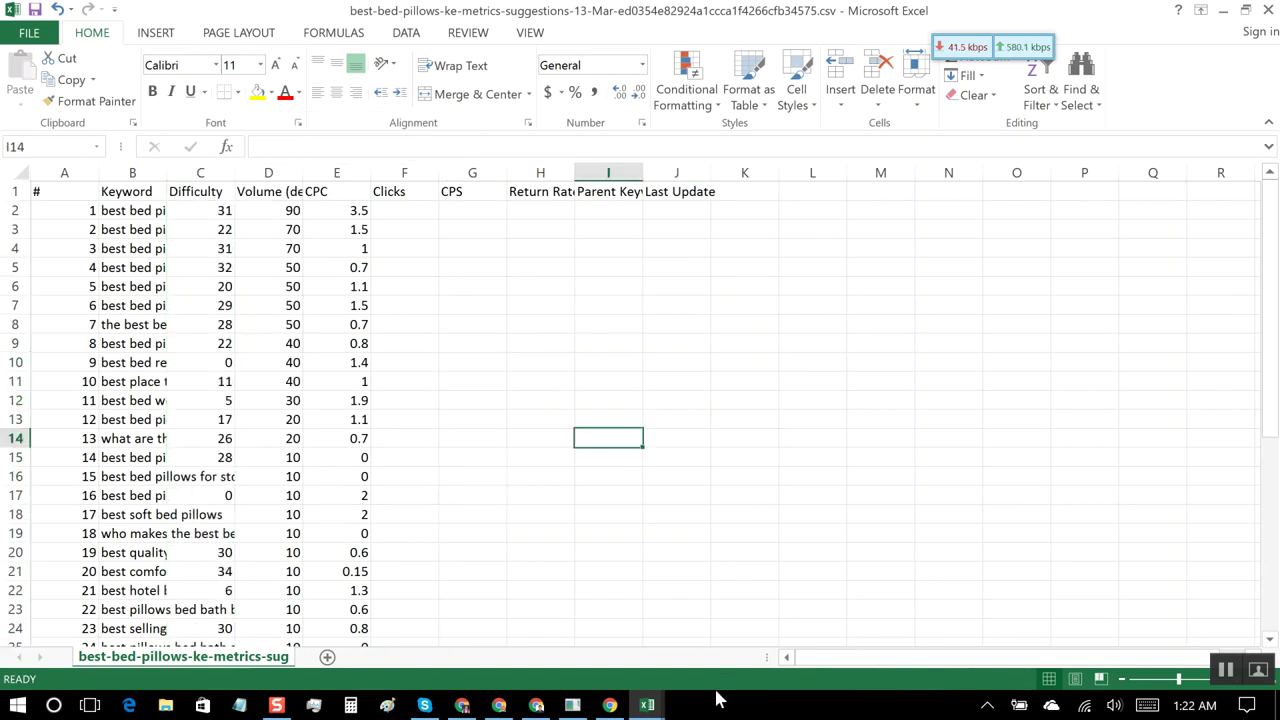
Step: Compare the suggestions CSV's columns and rows with the layout of the niche selection workbook and the earlier terms CSV
mouse_move(647, 703)
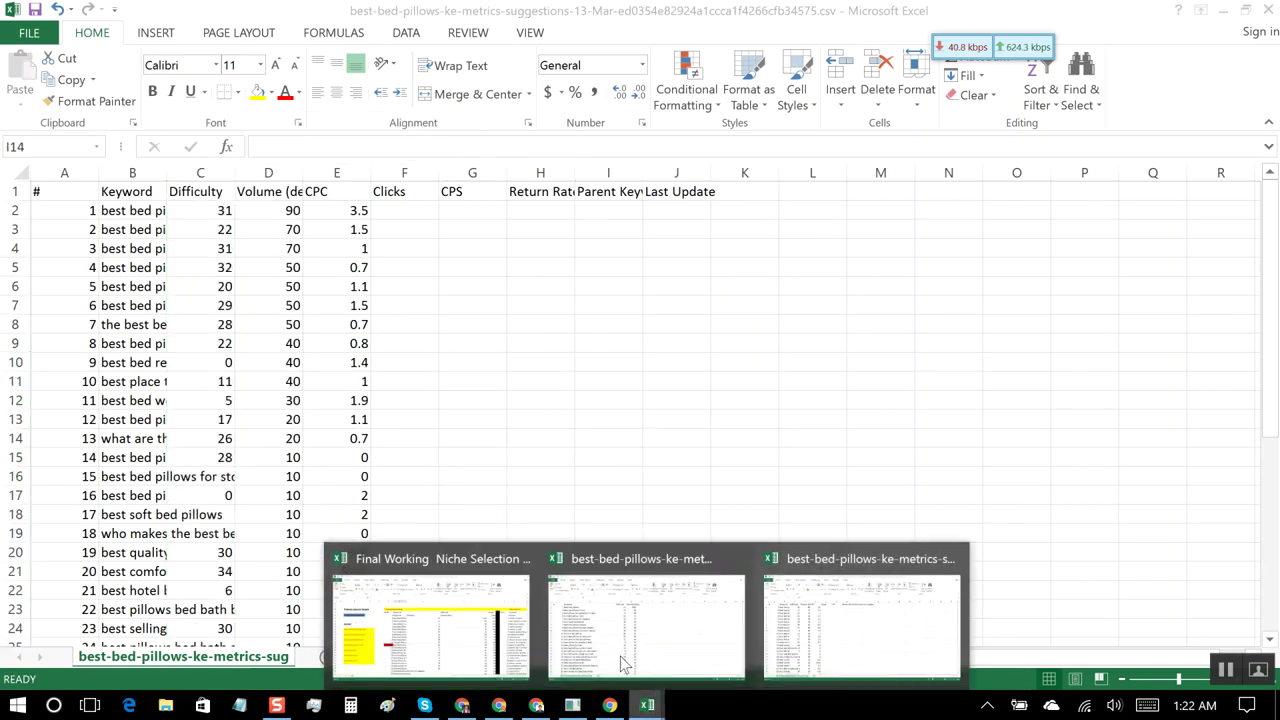
click(489, 623)
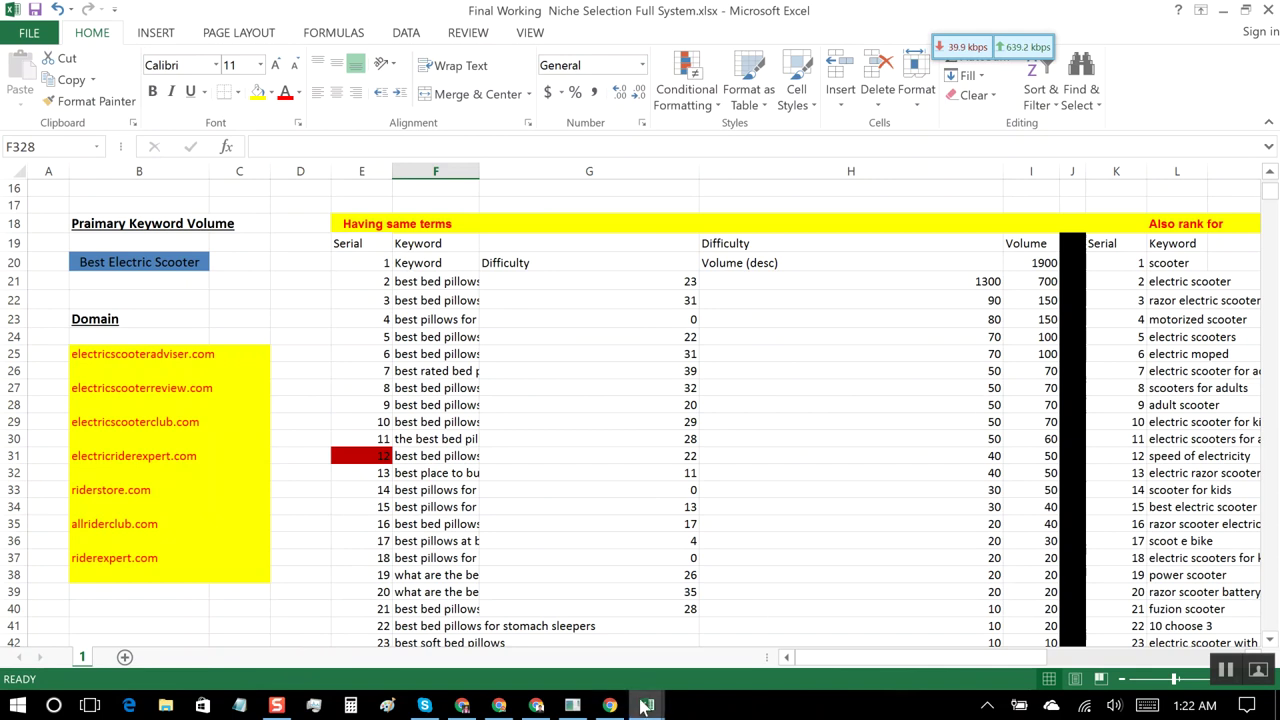
mouse_move(645, 706)
mouse_move(640, 627)
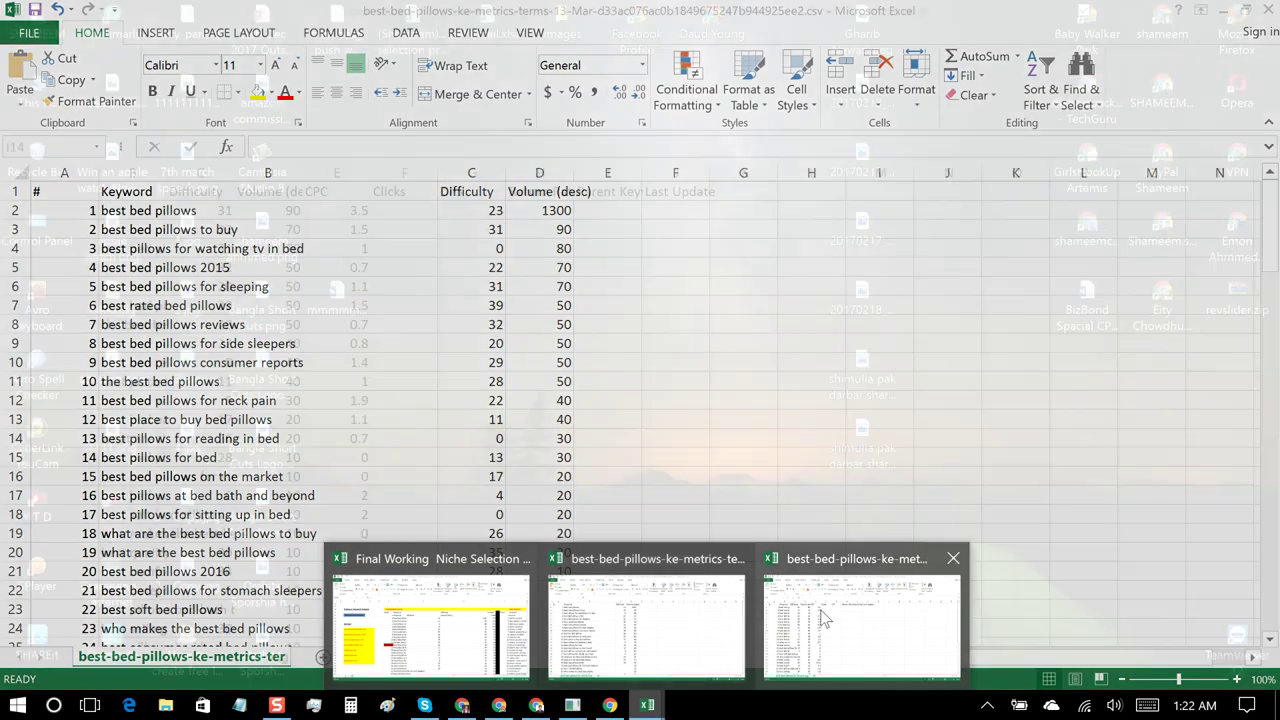
mouse_move(822, 616)
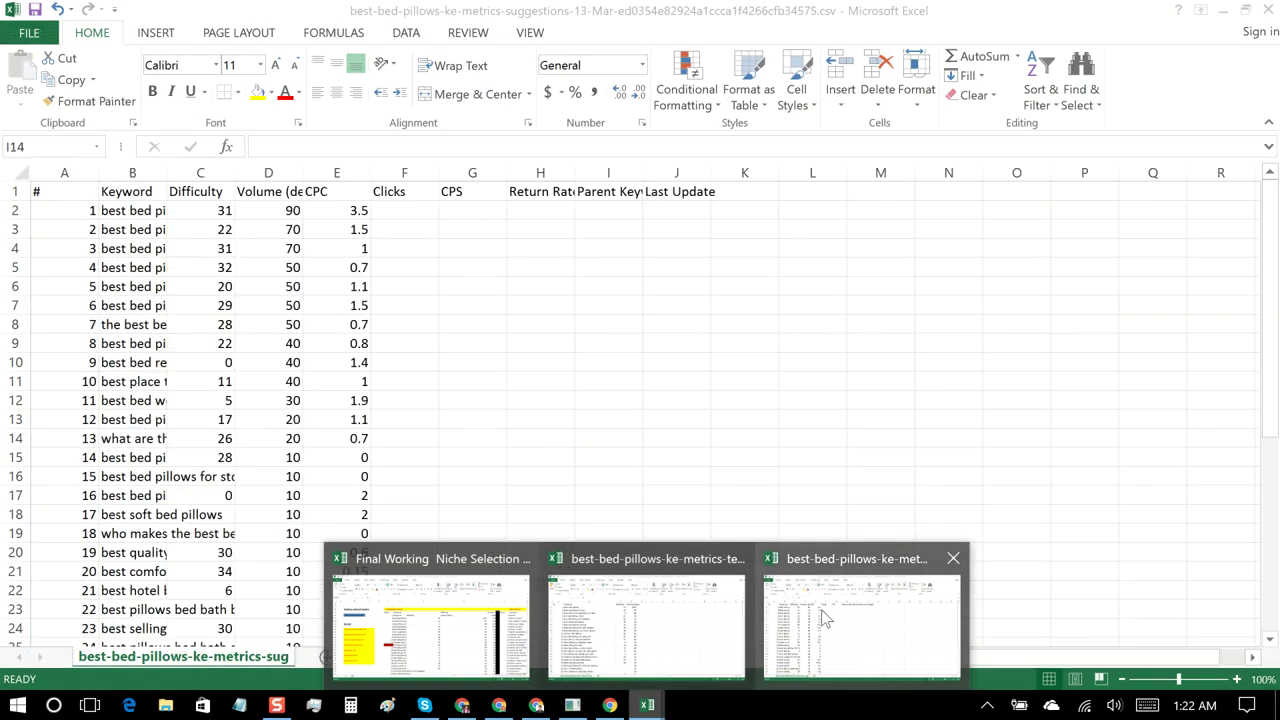
click(822, 616)
click(490, 440)
scroll(450, 397, down, 10)
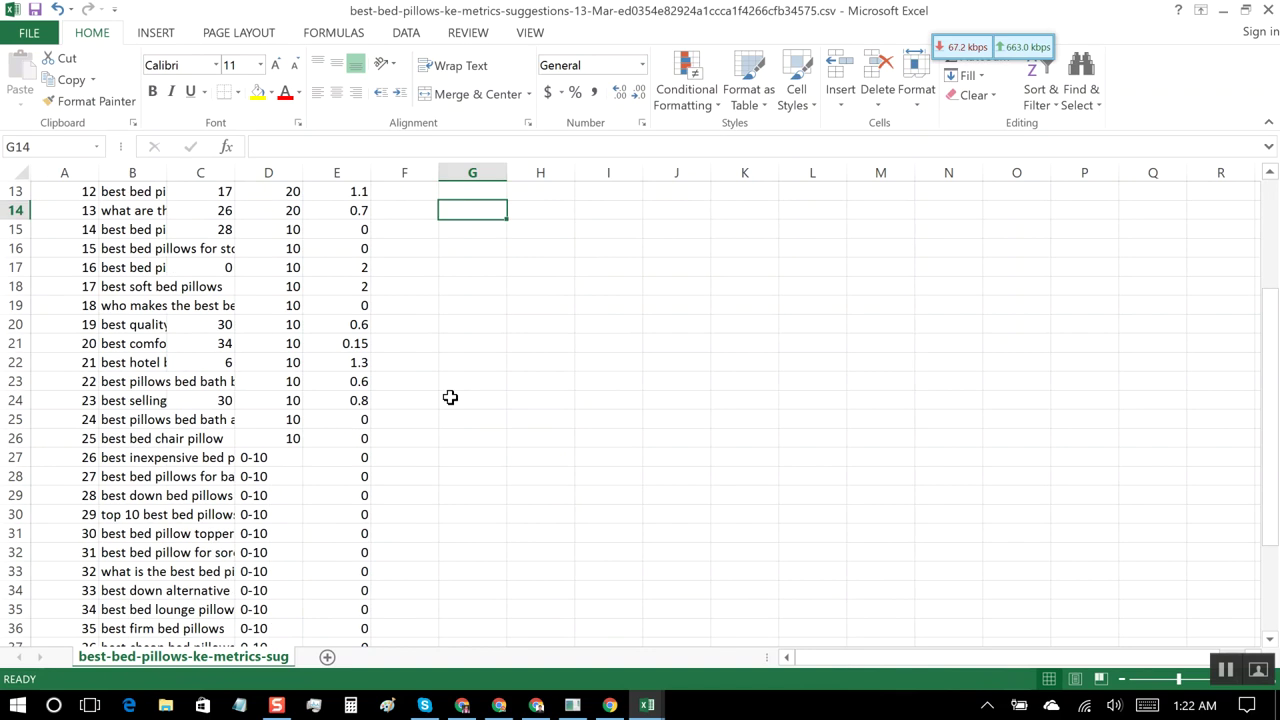
scroll(449, 397, up, 9)
scroll(408, 433, up, 1)
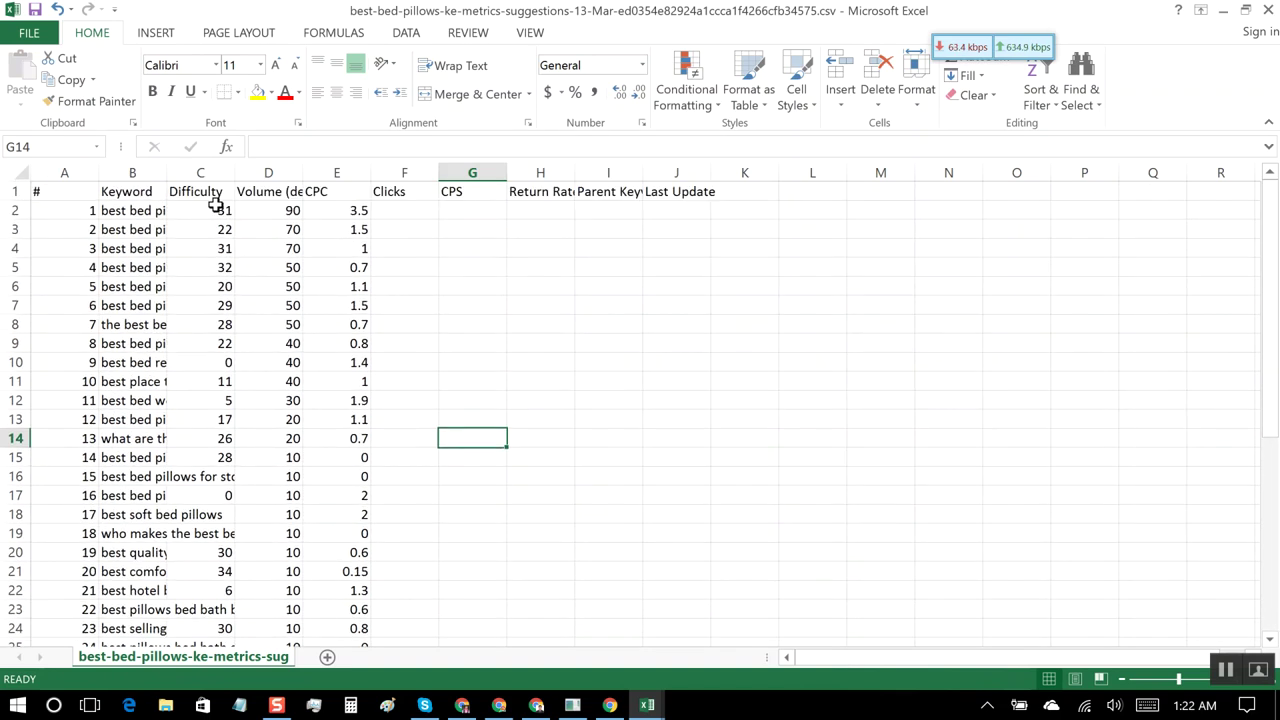
Step: Delete the CPC through Last Update columns from the suggestions CSV and auto-fit the Keyword and Volume columns
double_click(167, 174)
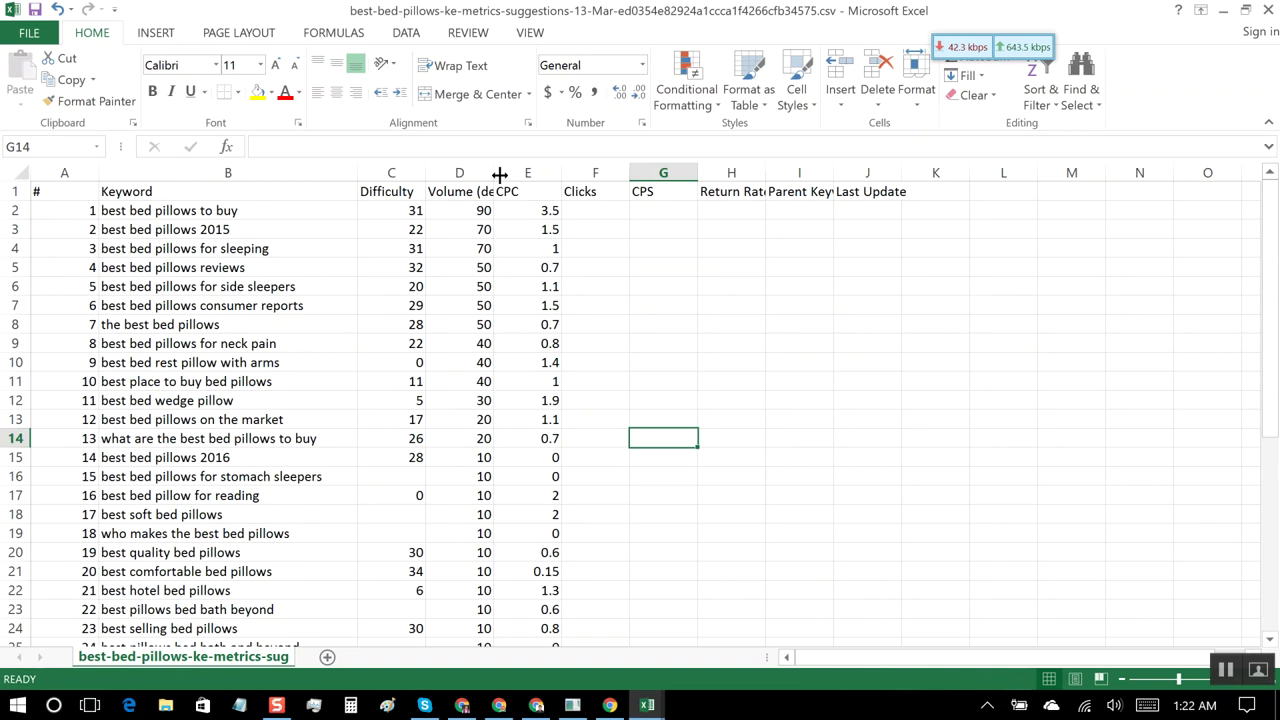
drag(524, 176, 867, 161)
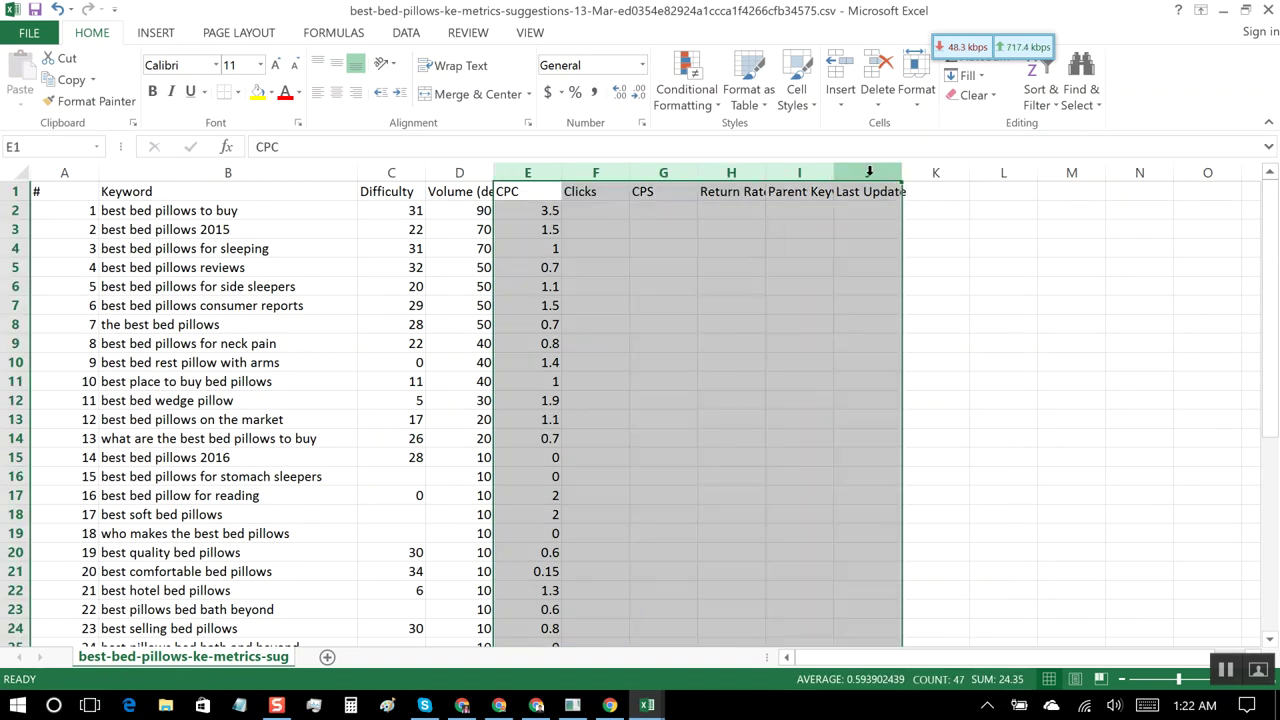
right_click(868, 172)
click(957, 337)
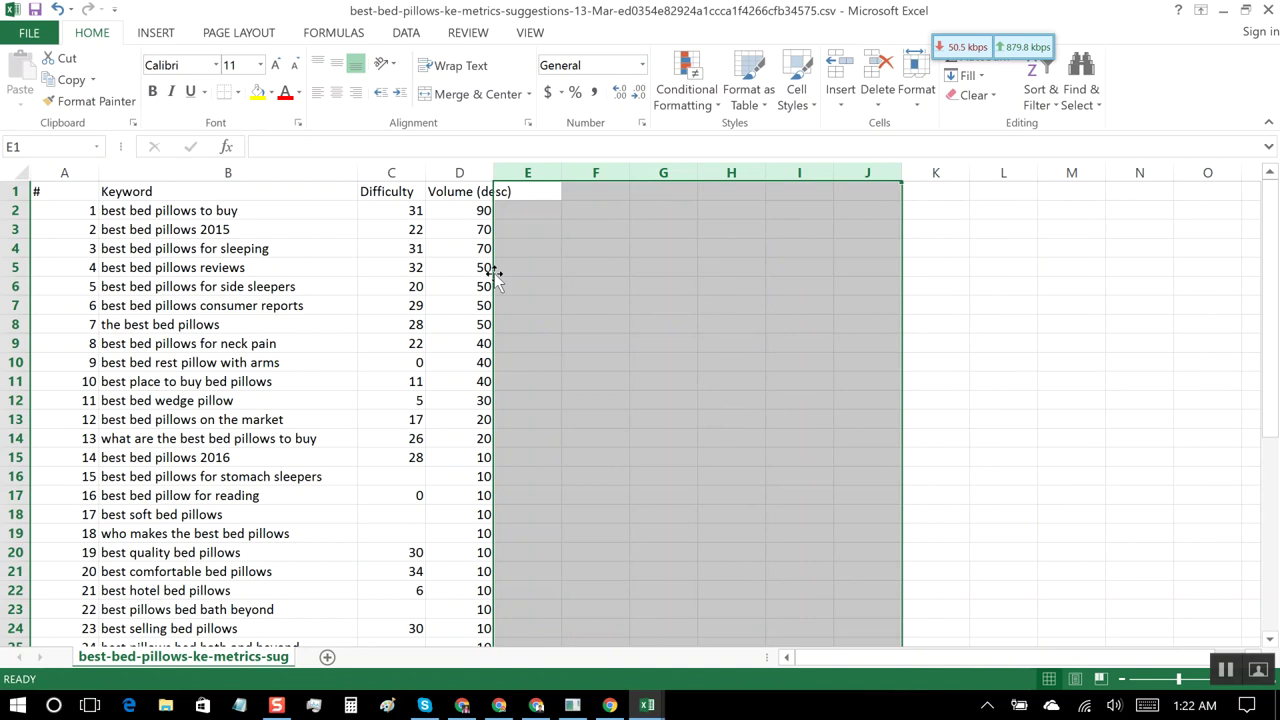
double_click(494, 177)
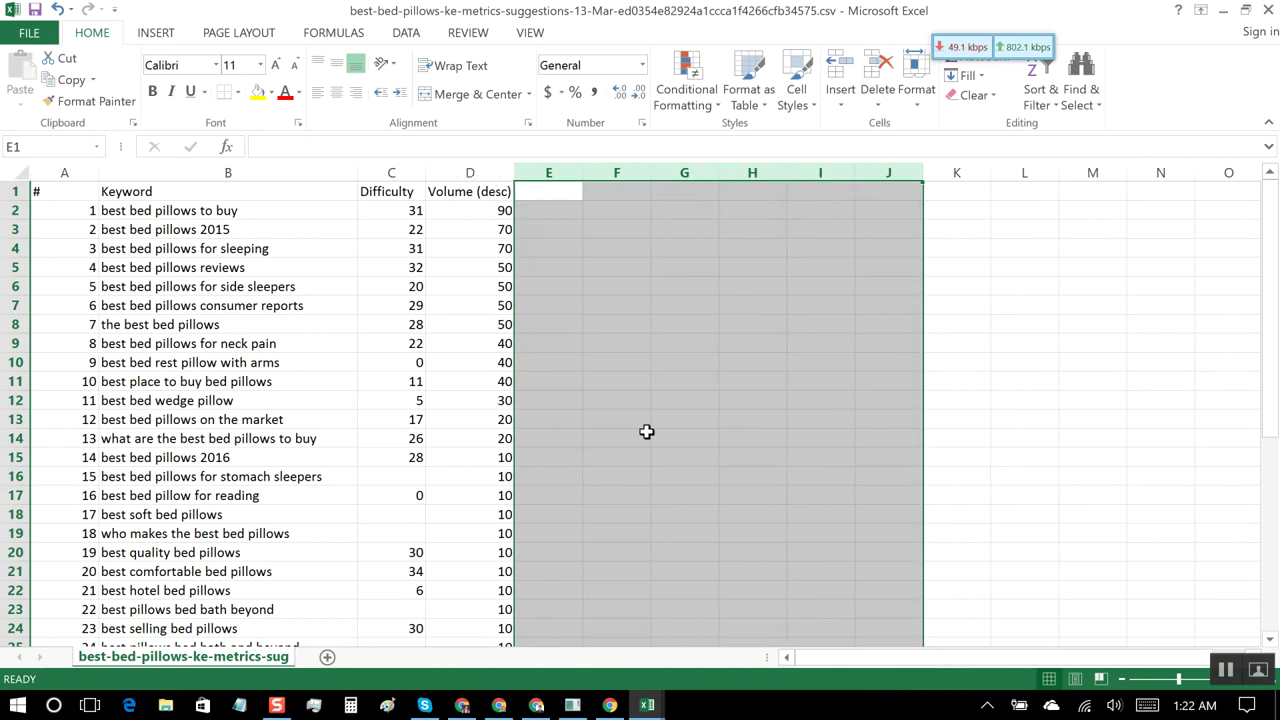
click(952, 425)
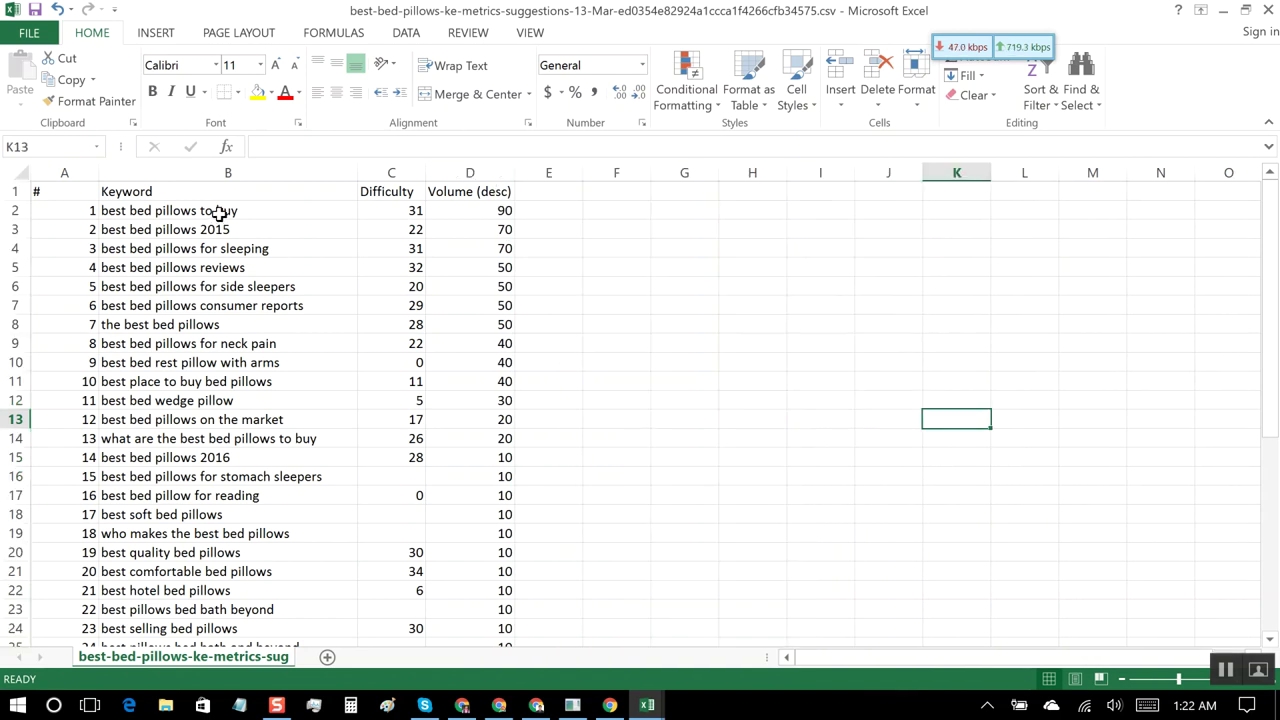
Step: Copy the suggestions' keyword, difficulty and volume rows B2:D42 and locate the Search suggestions section in the niche selection workbook
drag(211, 211, 466, 571)
key(ctrl+c)
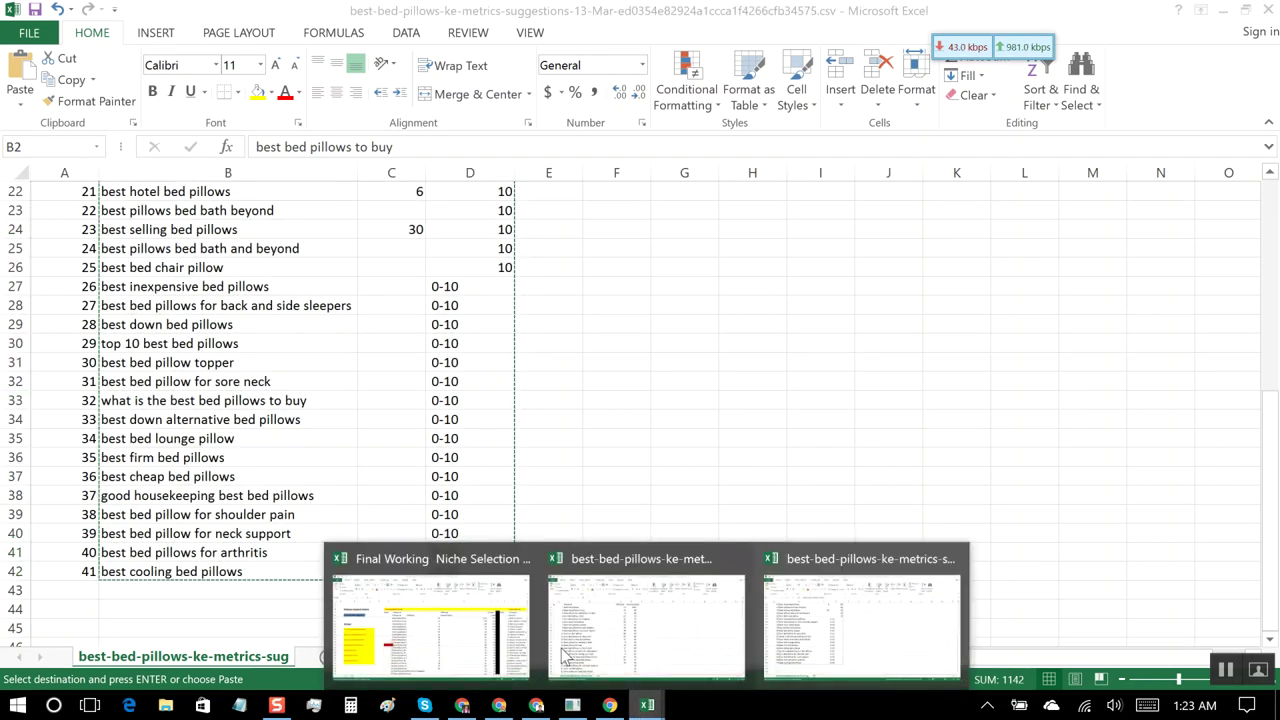
click(457, 609)
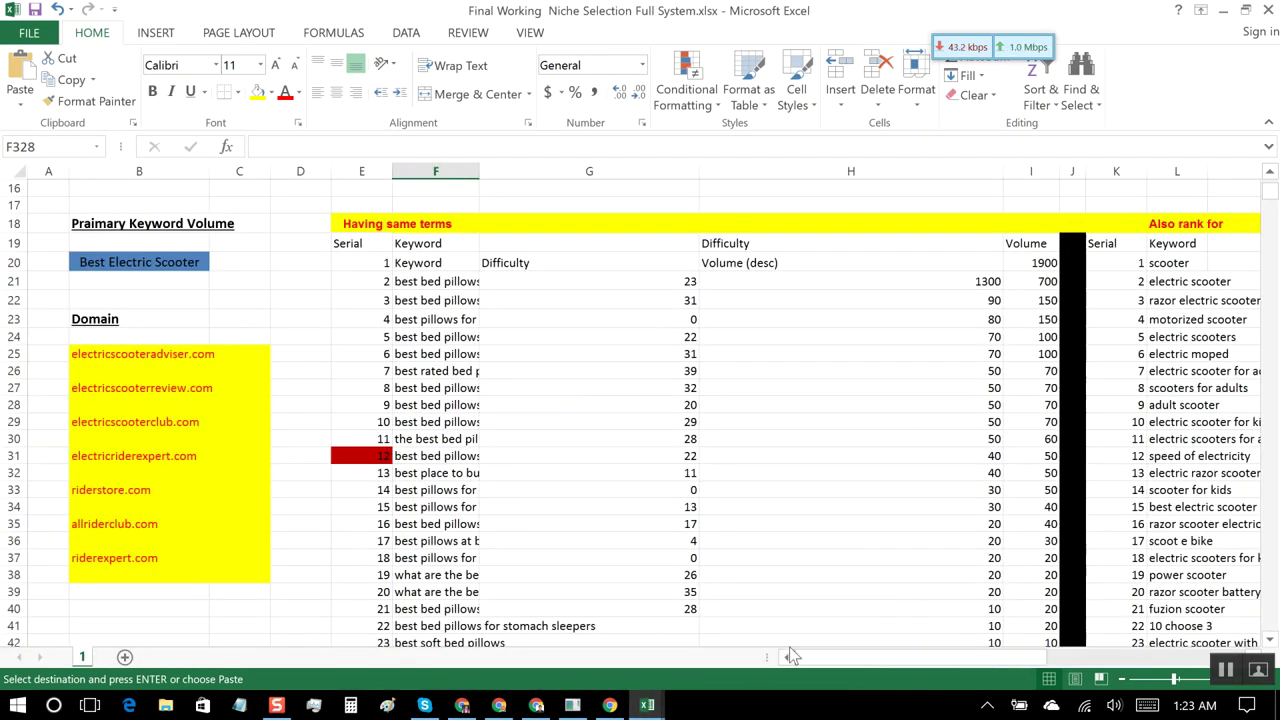
drag(1002, 661, 1150, 648)
drag(680, 263, 973, 354)
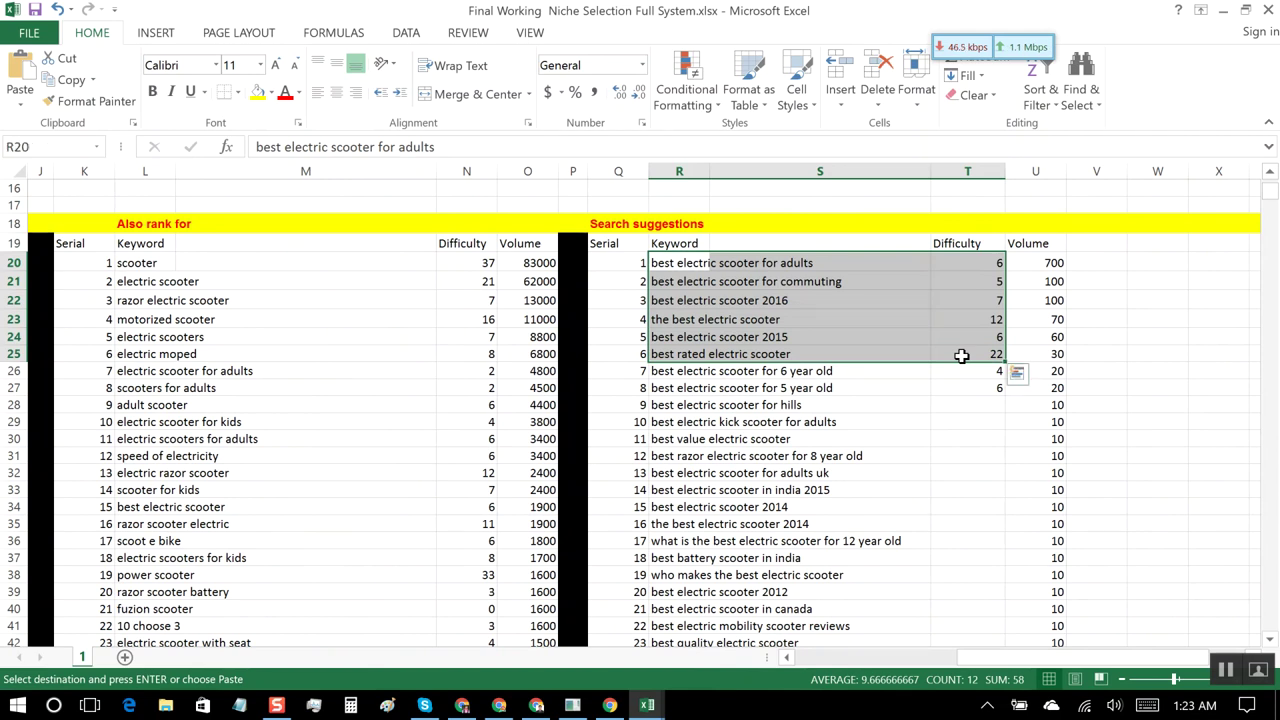
click(1132, 388)
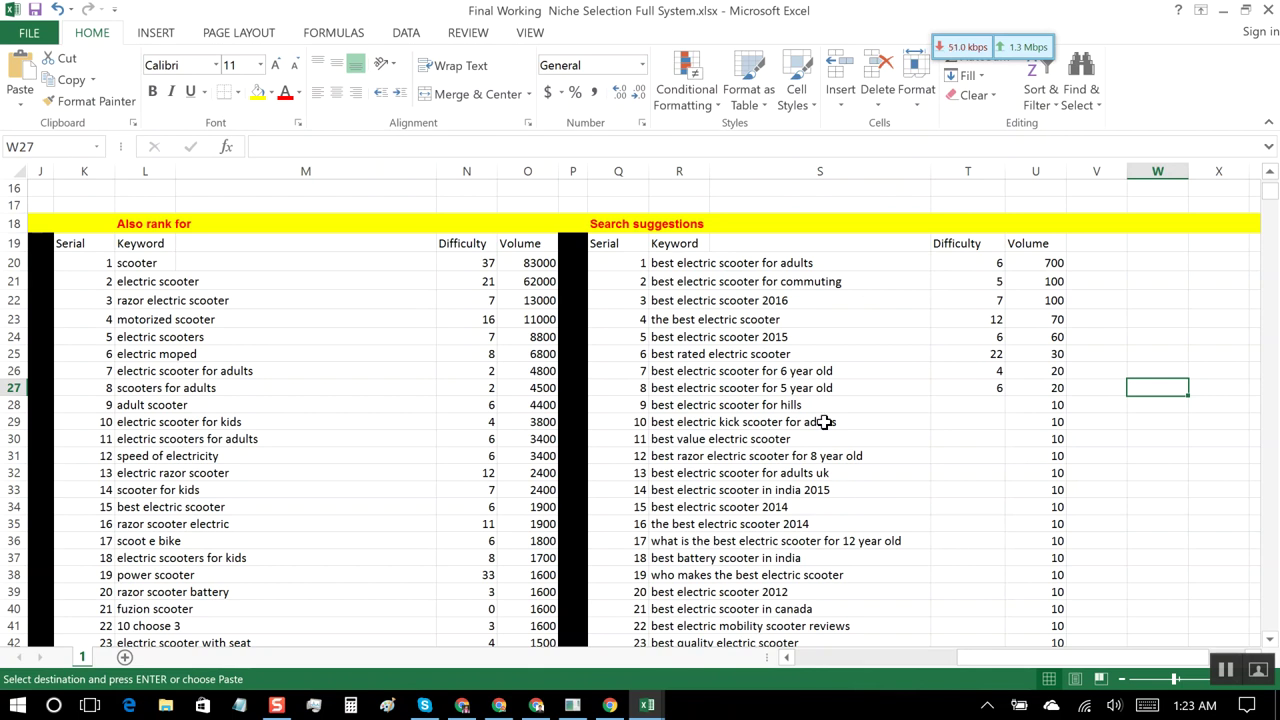
Step: Return to the suggestions CSV and copy only the Keyword column entries in B2:B42
click(647, 705)
mouse_move(590, 625)
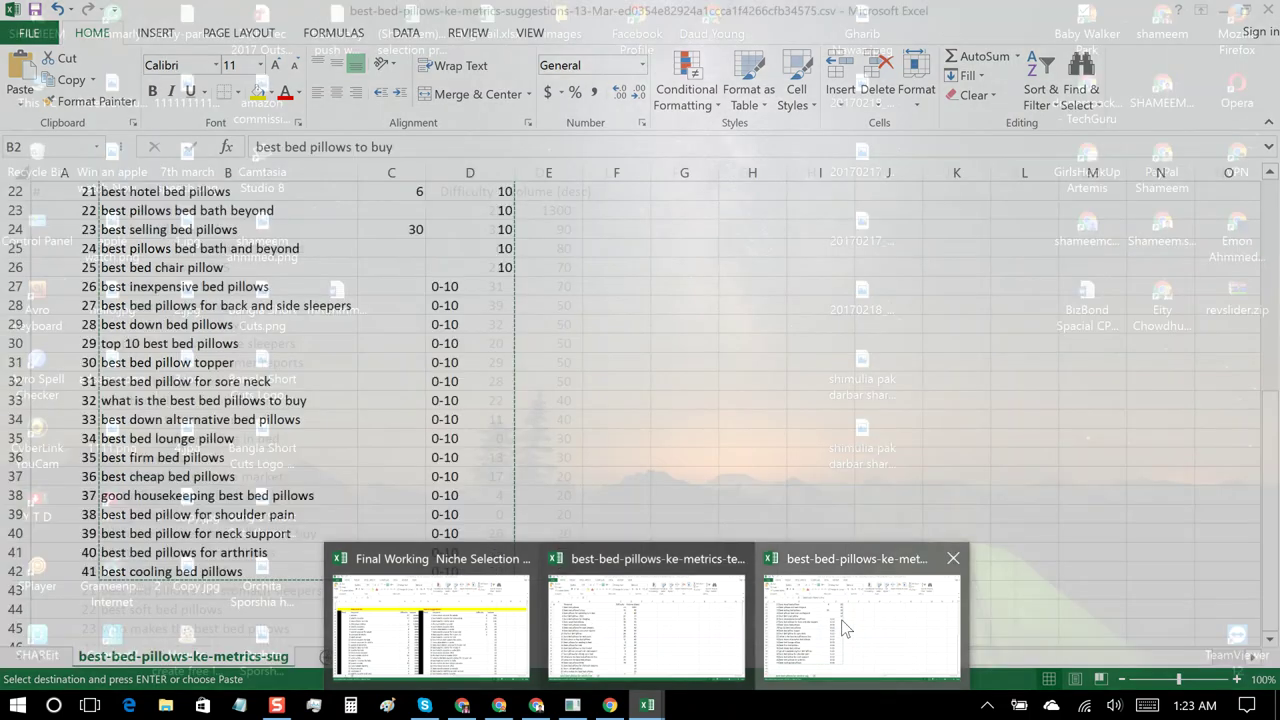
click(836, 628)
click(292, 340)
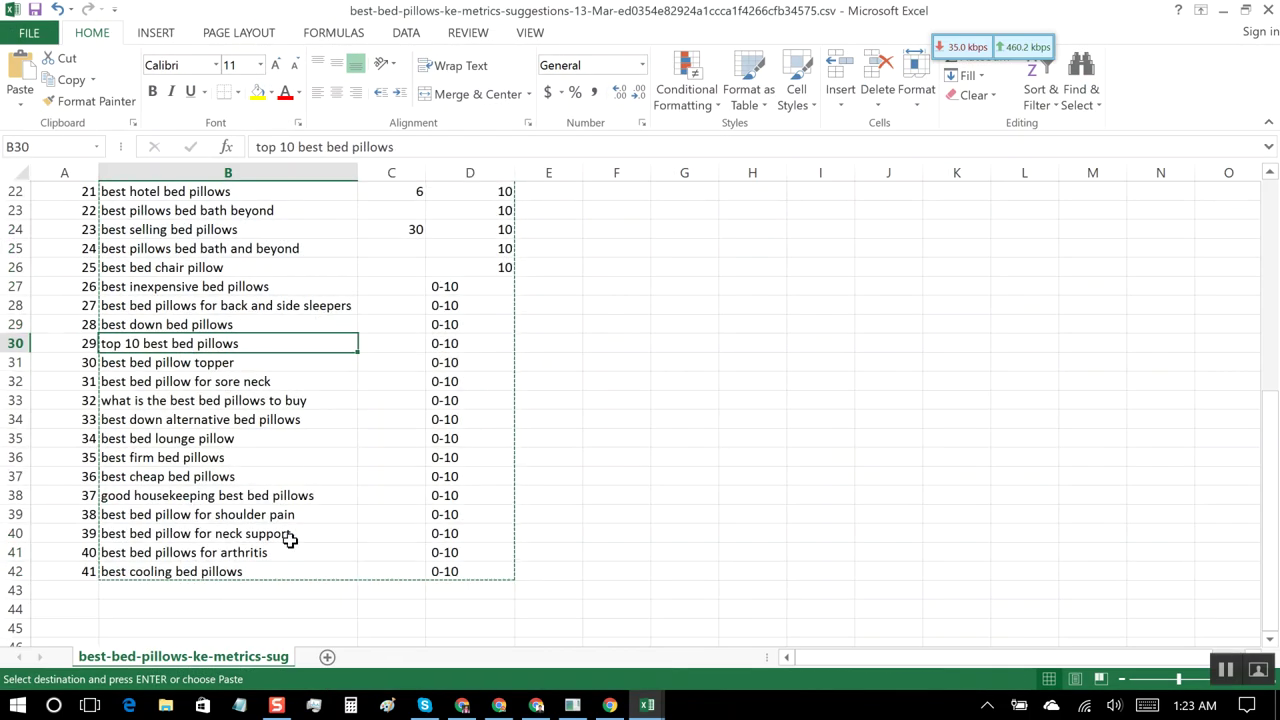
drag(303, 571, 297, 219)
key(ctrl+c)
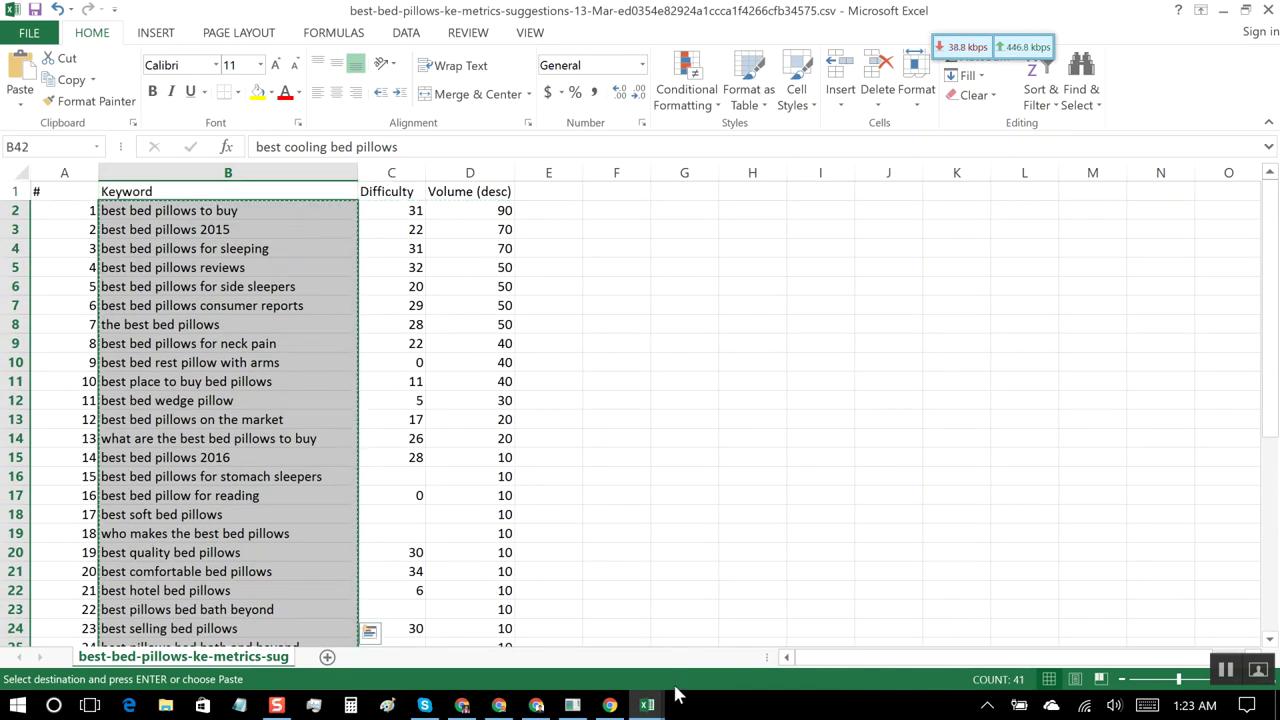
Step: Switch to the niche selection workbook and clear the old electric scooter keywords in R20:S67 under Search suggestions
mouse_move(658, 708)
click(466, 600)
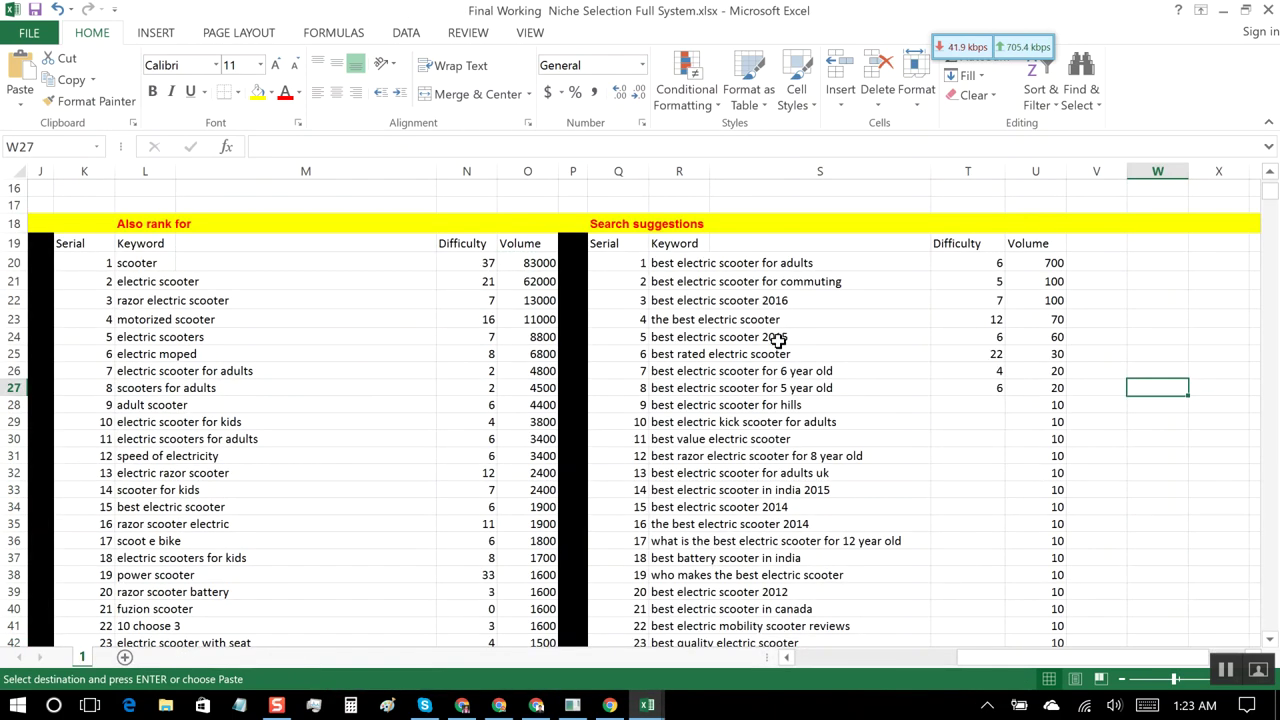
drag(684, 262, 738, 306)
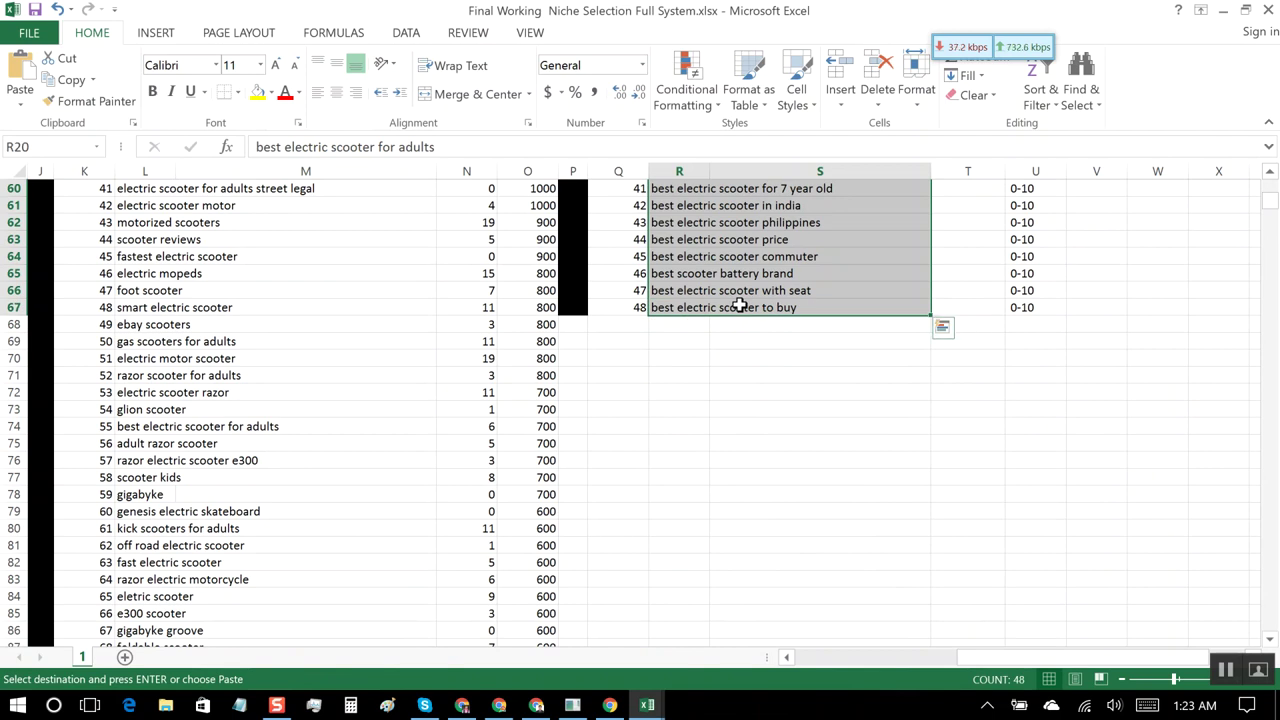
key(Delete)
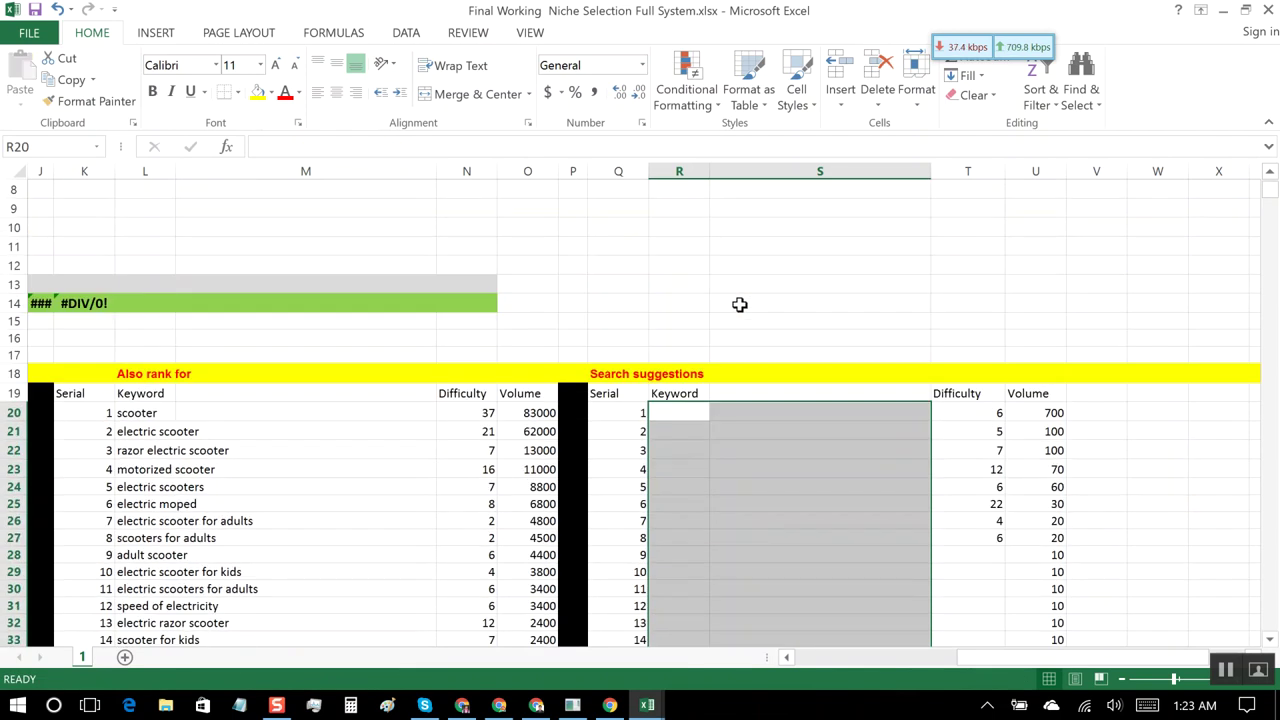
click(699, 416)
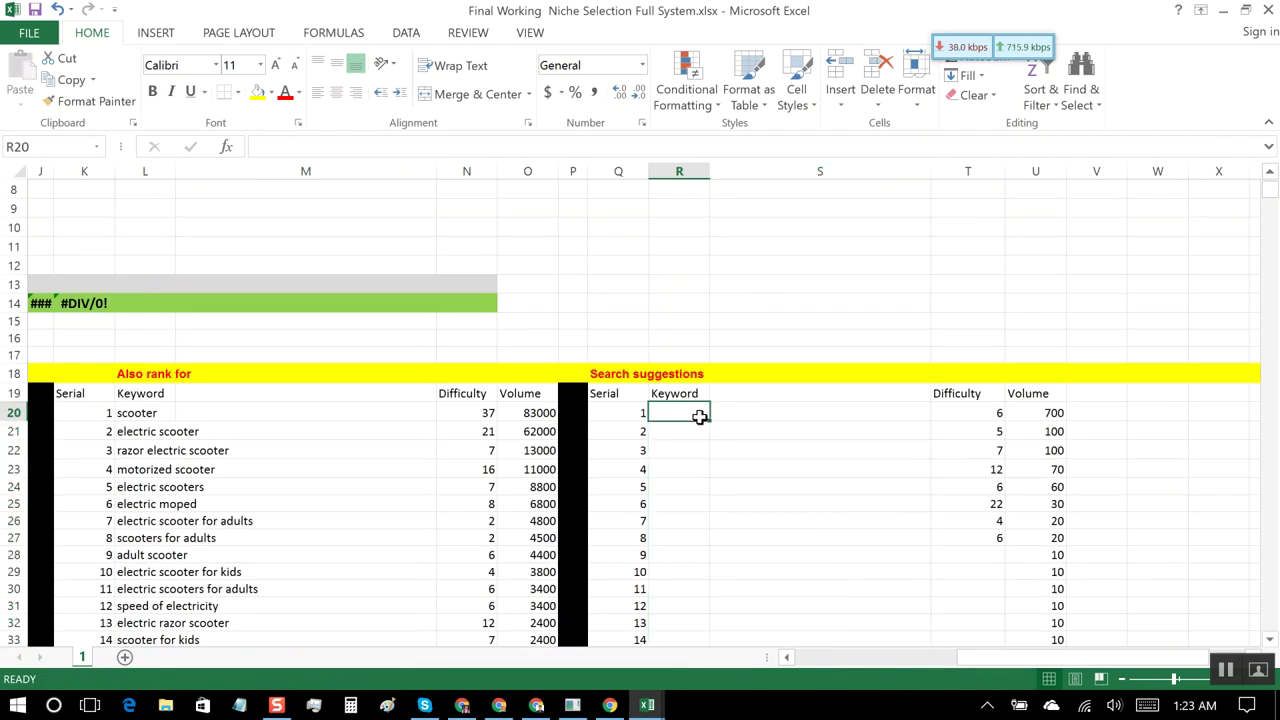
scroll(767, 497, down, 15)
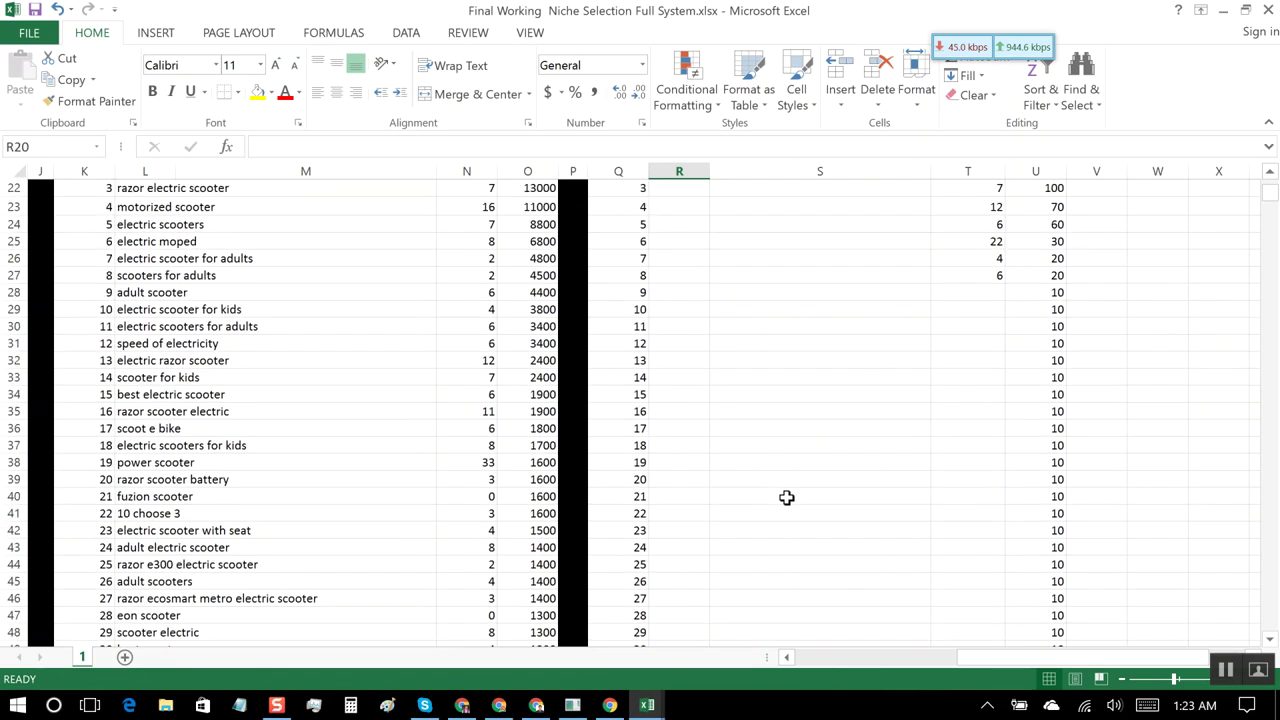
Step: Switch back to the suggestions CSV and copy its keyword entries B2:B42 again
scroll(787, 497, up, 13)
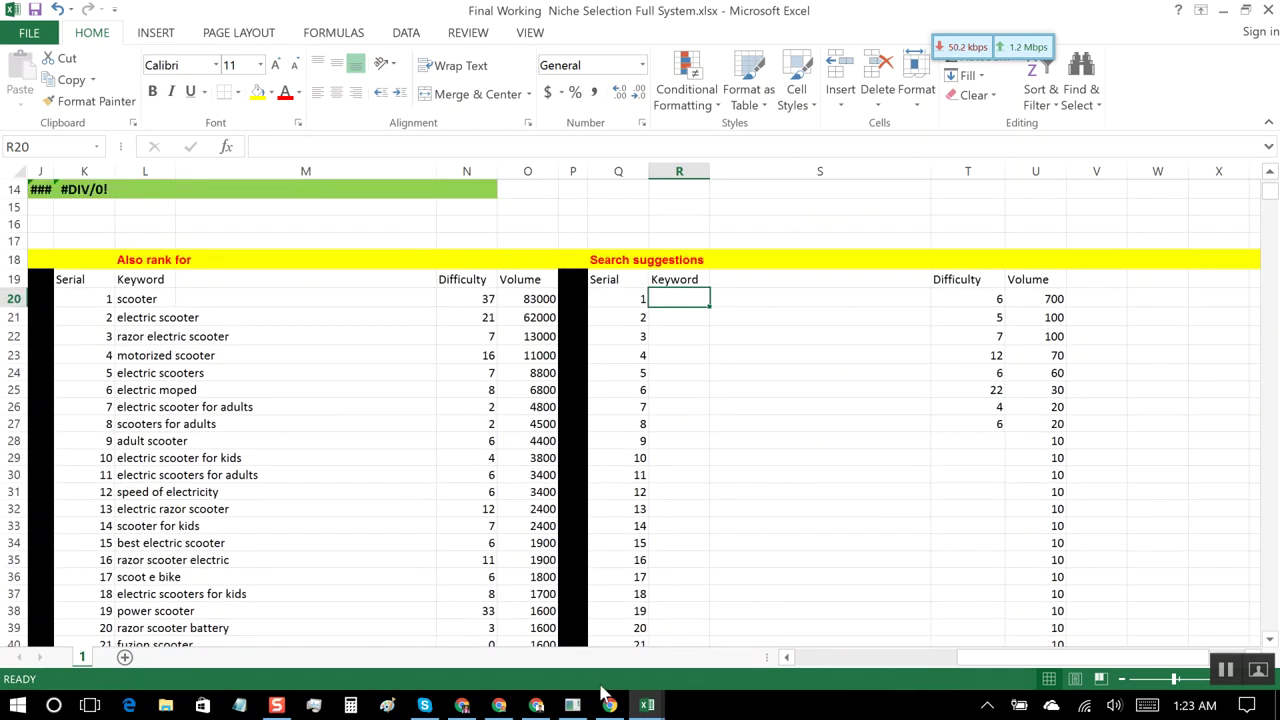
mouse_move(647, 705)
click(850, 645)
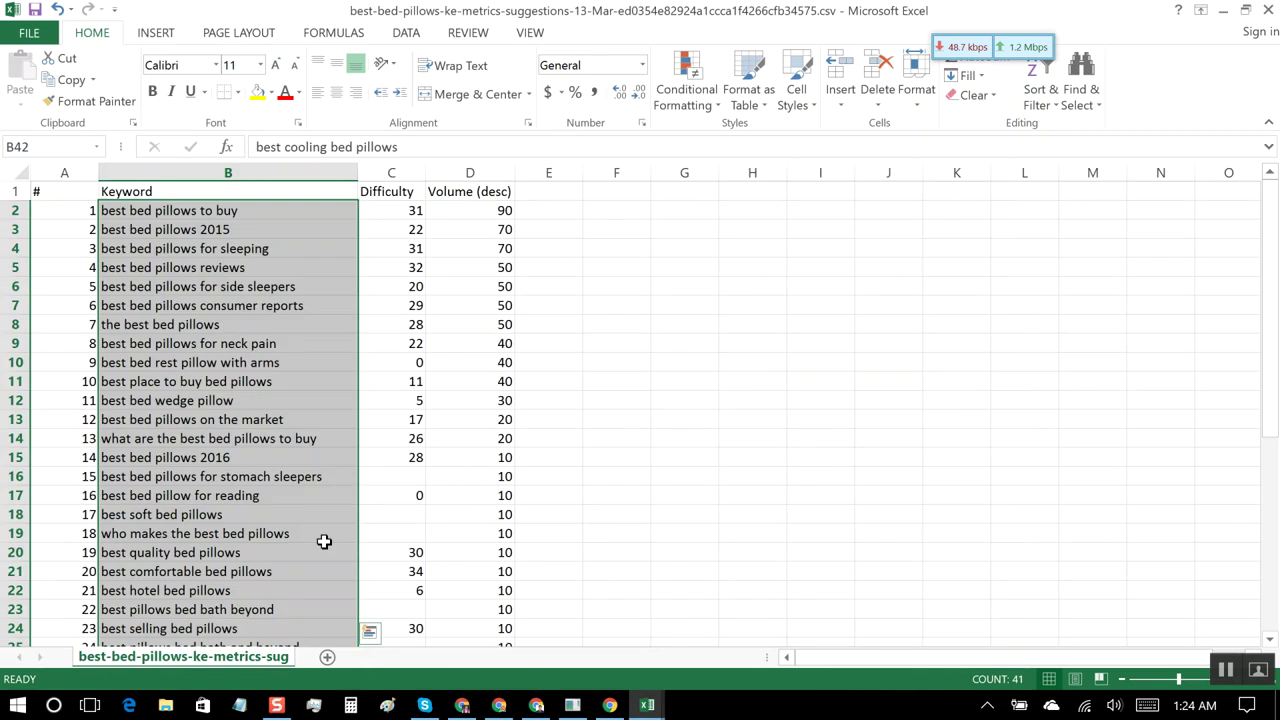
key(ctrl+c)
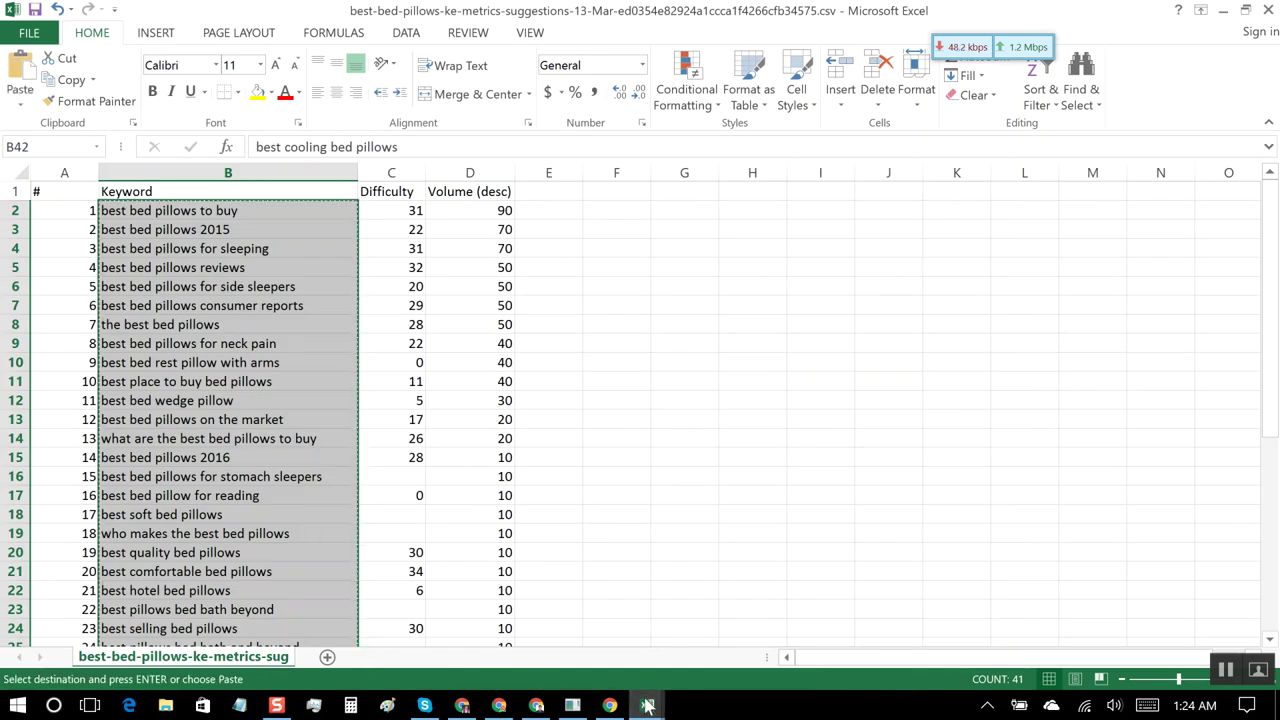
Step: Paste the copied keywords into the Search suggestions section of the niche selection workbook, starting at cell R20
mouse_move(647, 705)
click(484, 632)
click(729, 309)
click(679, 299)
key(ctrl+v)
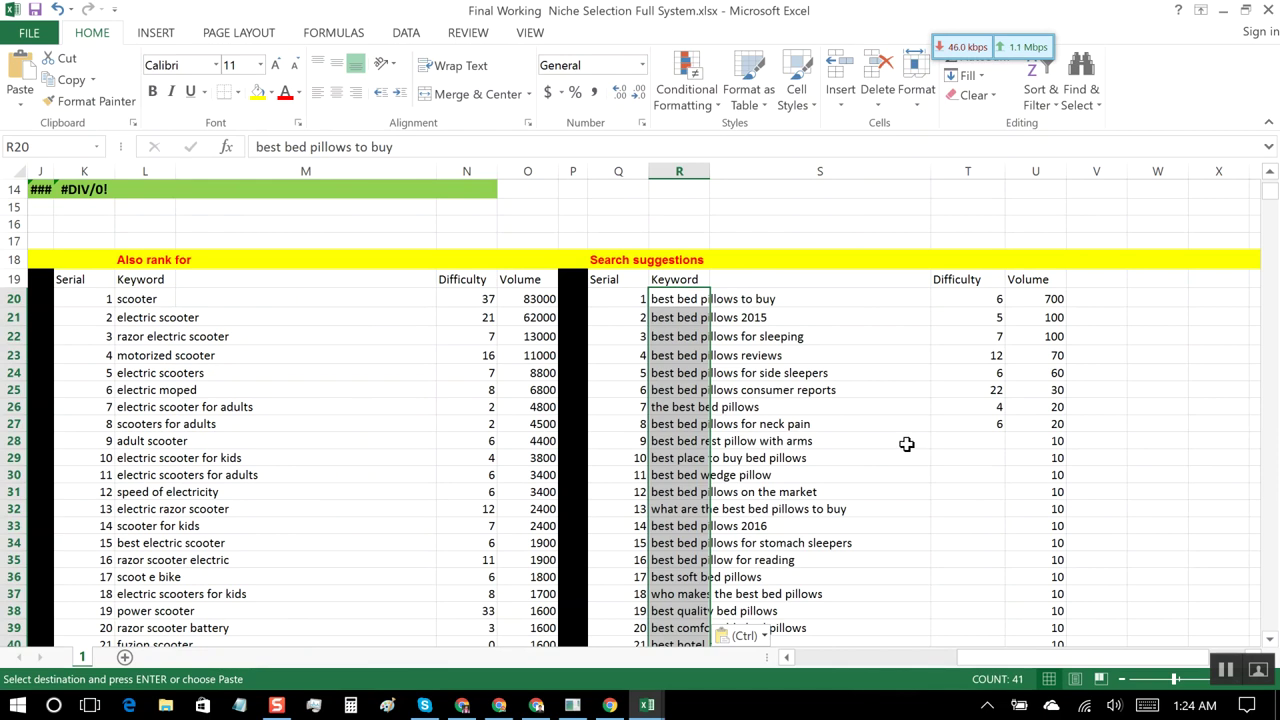
click(1131, 473)
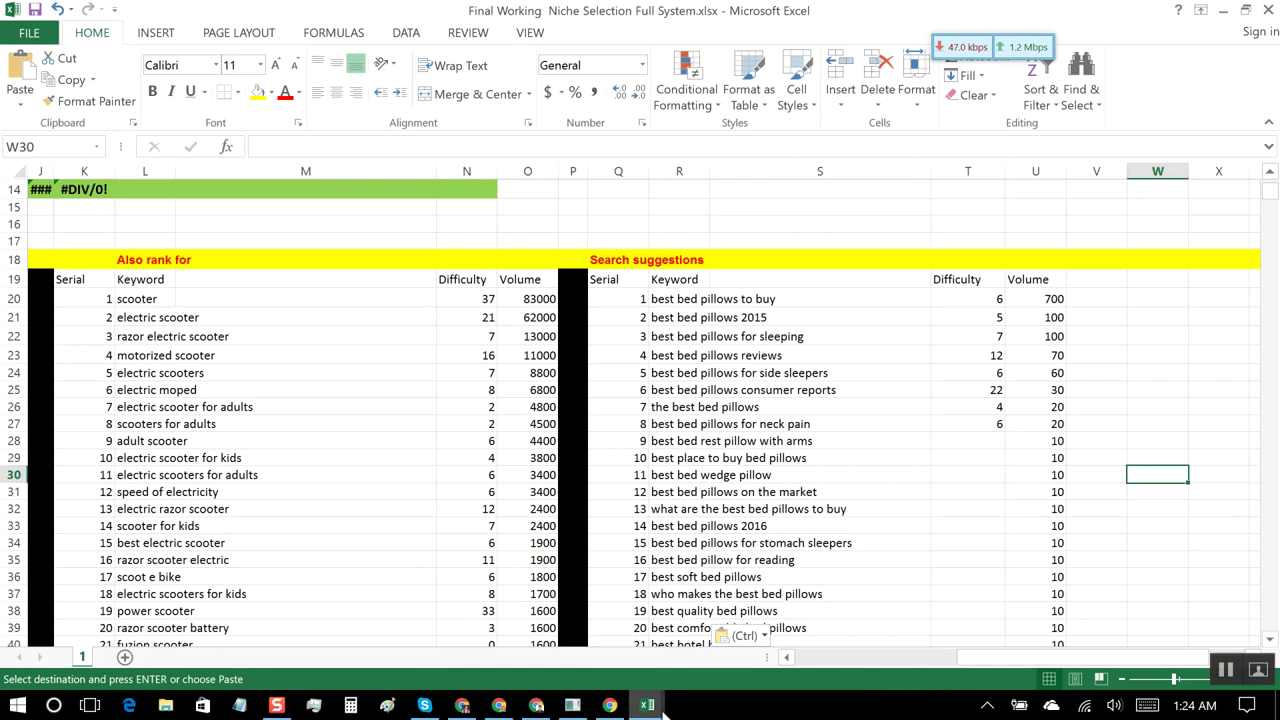
Step: Return to the suggestions CSV and copy the difficulty and volume values in C2:D42
mouse_move(647, 705)
mouse_move(879, 613)
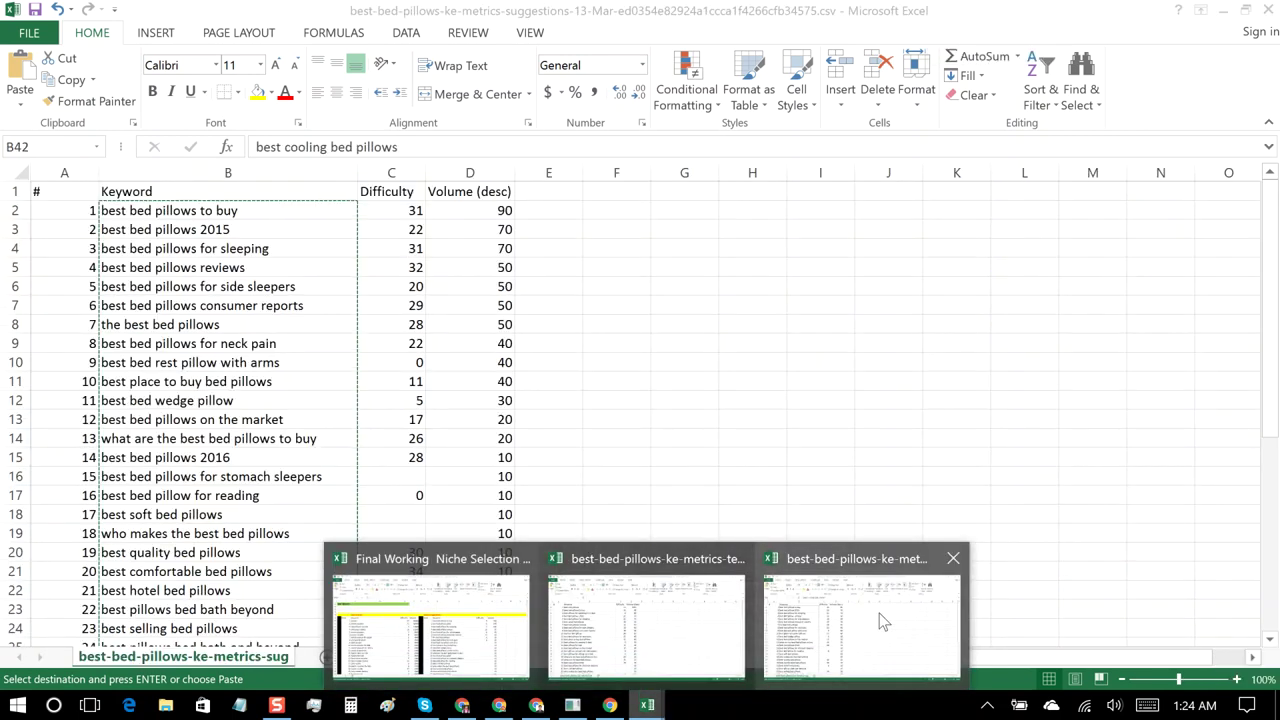
click(879, 613)
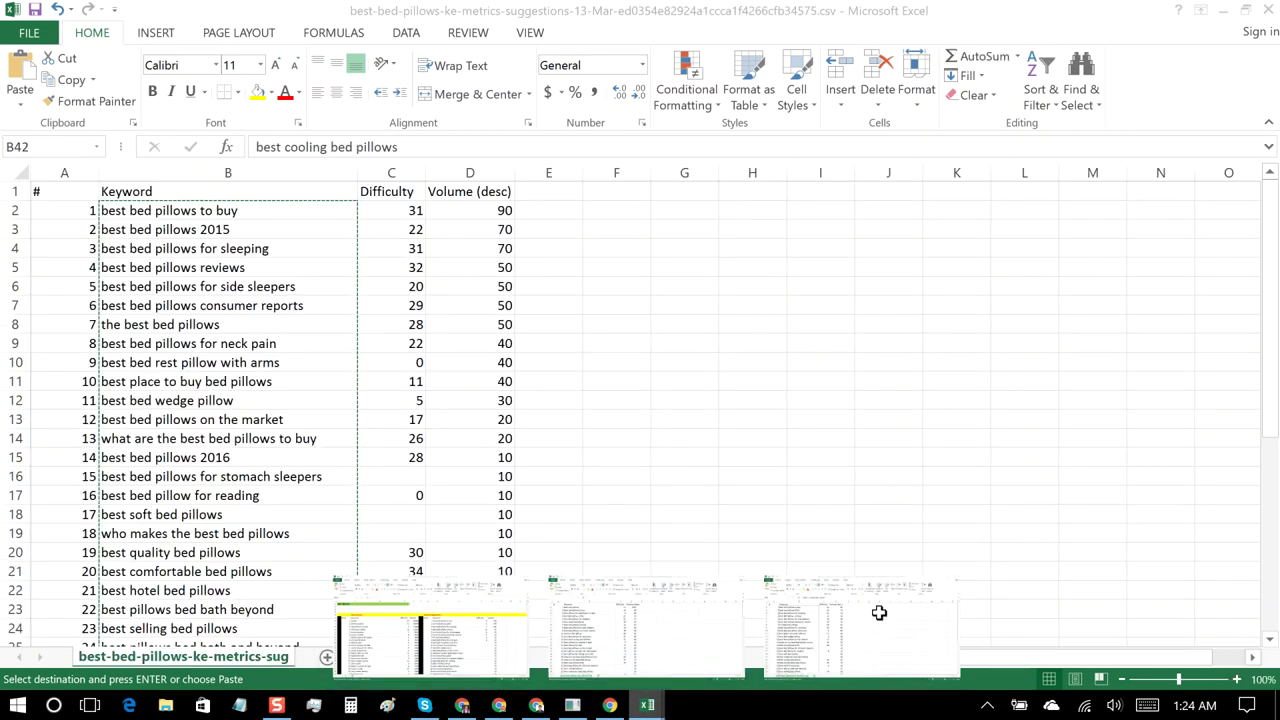
mouse_move(380, 208)
mouse_down()
mouse_move(531, 283)
mouse_move(502, 346)
mouse_move(513, 702)
mouse_move(488, 590)
mouse_up()
Step: Paste the difficulty and volume values over T20:U60 in the workbook's Search suggestions section
mouse_move(647, 705)
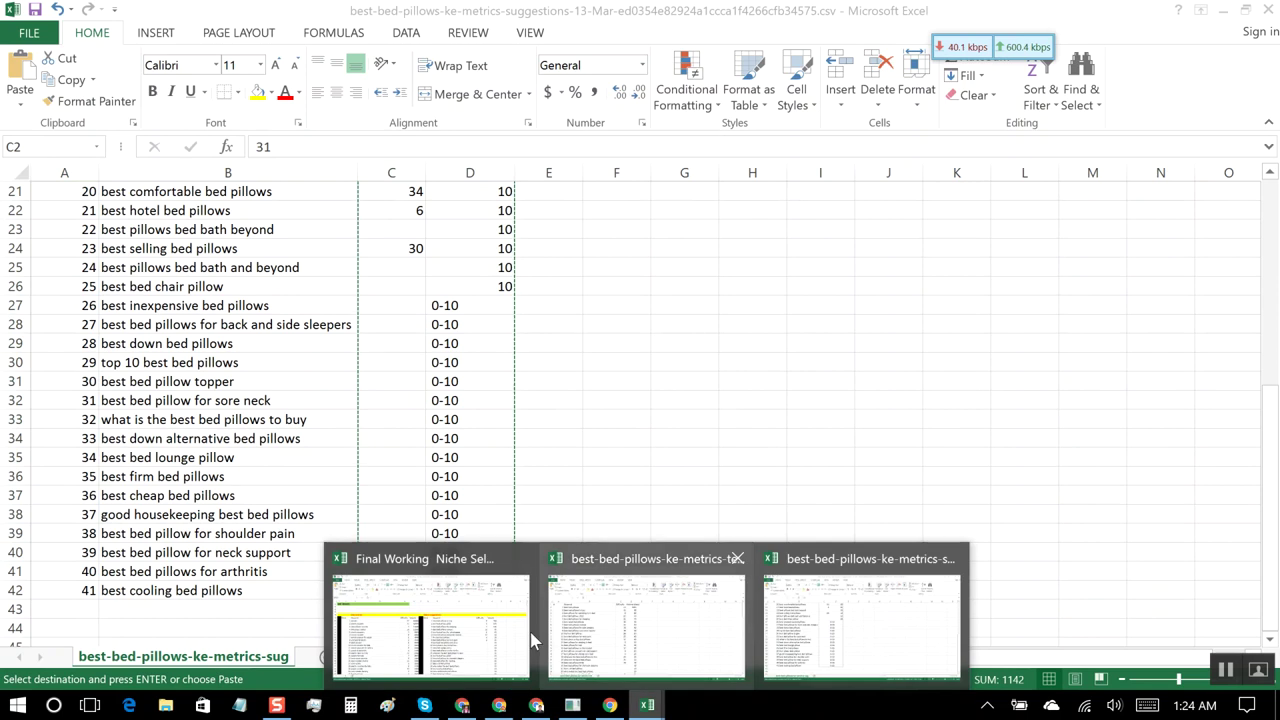
click(680, 578)
drag(982, 306, 1027, 494)
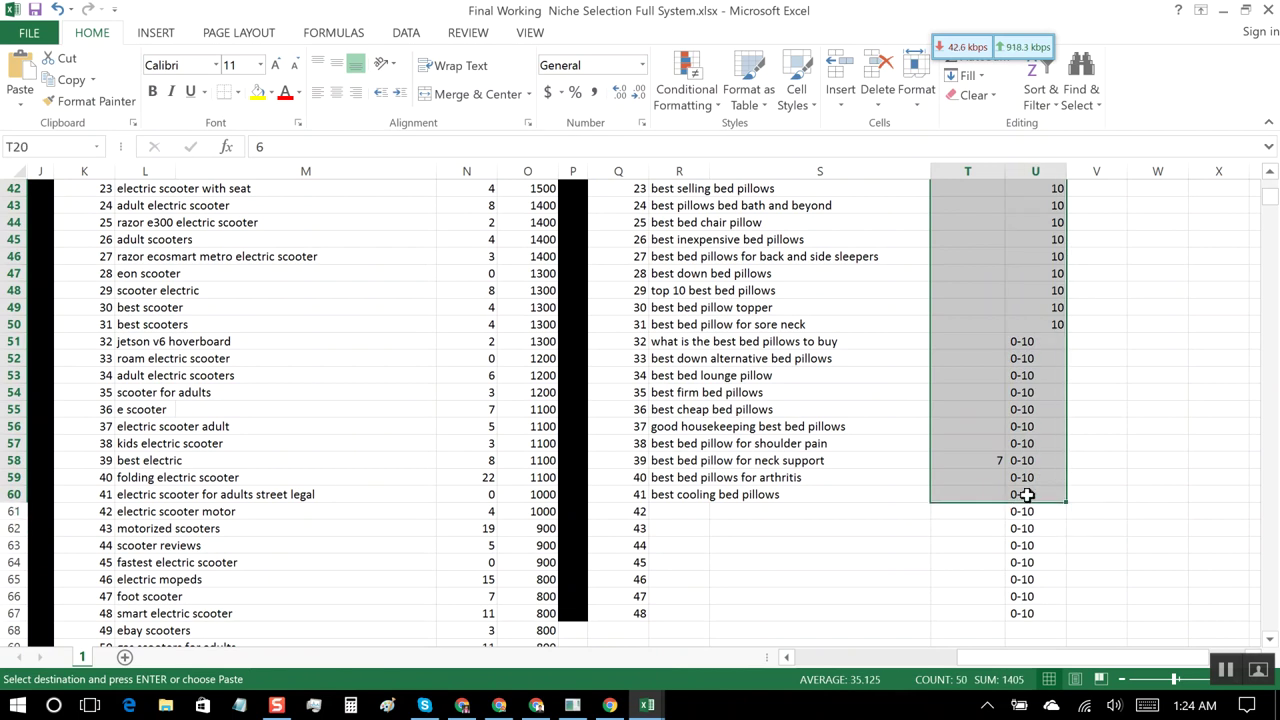
key(ctrl+v)
Step: Clear the leftover volumes in U61:U67 and the unused serial numbers in Q61:Q67 below the last search suggestion
scroll(1027, 494, down, 13)
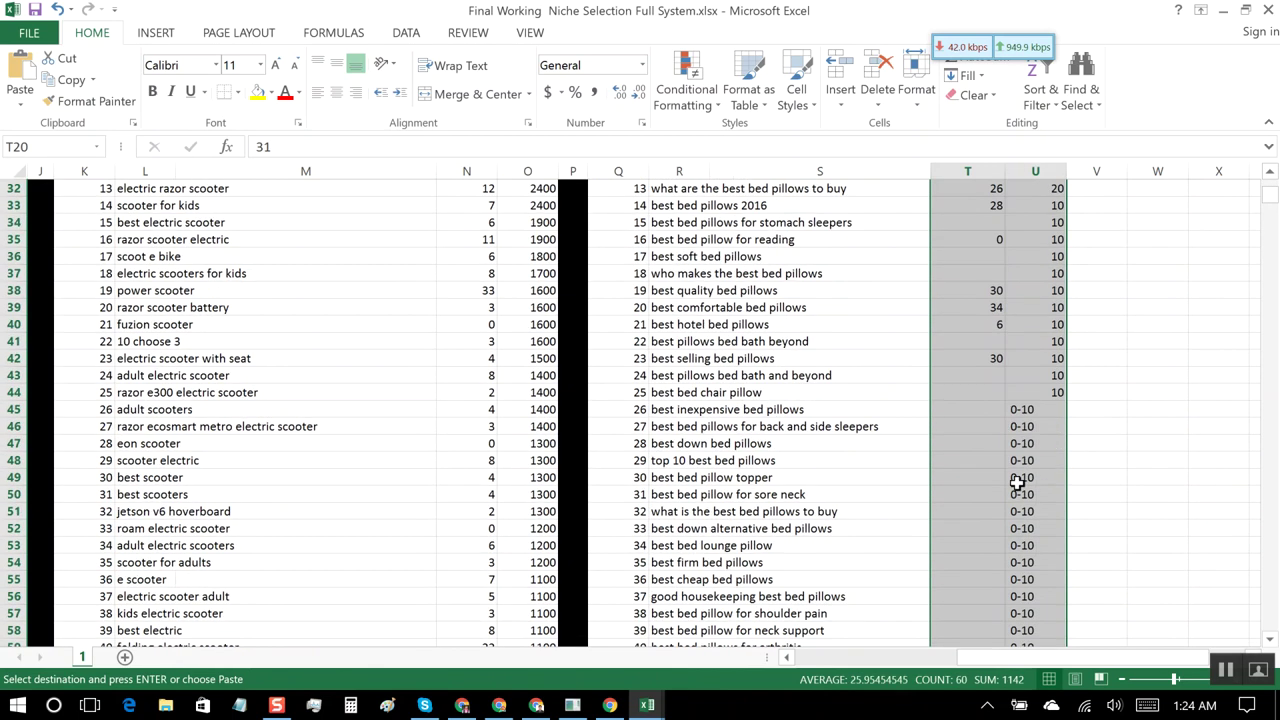
click(1002, 478)
drag(1029, 429, 1065, 522)
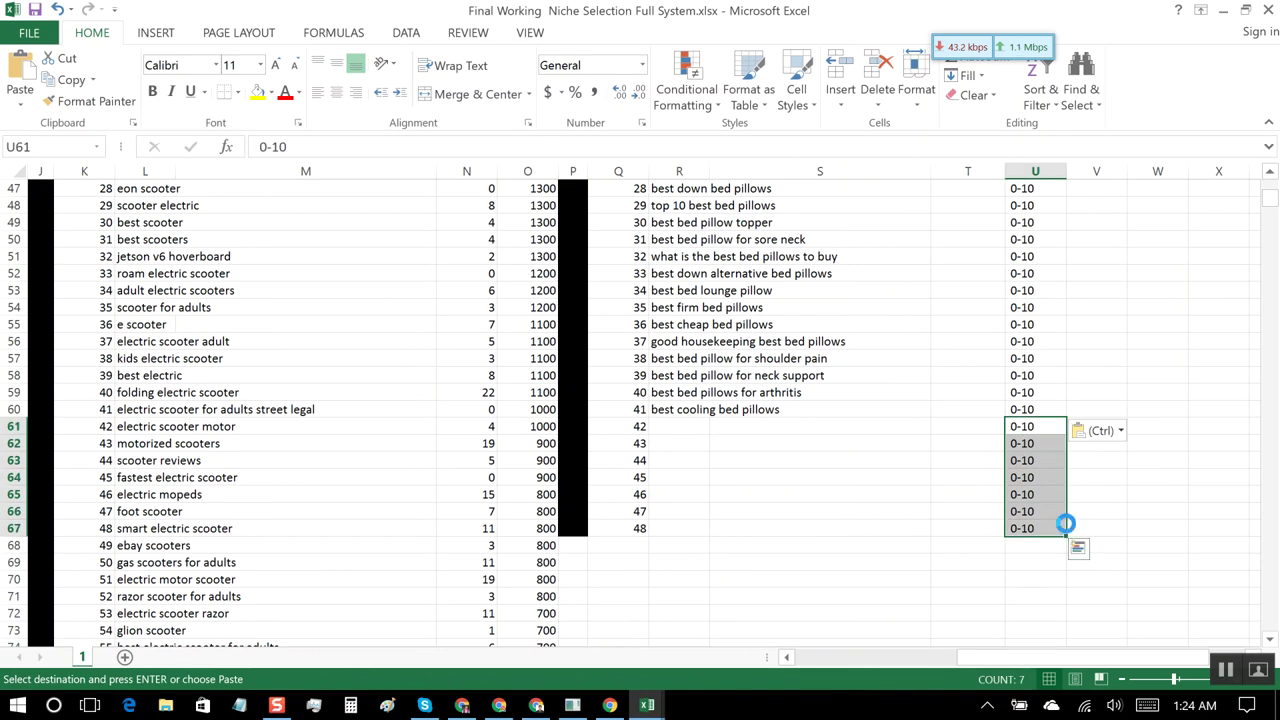
key(Delete)
click(861, 511)
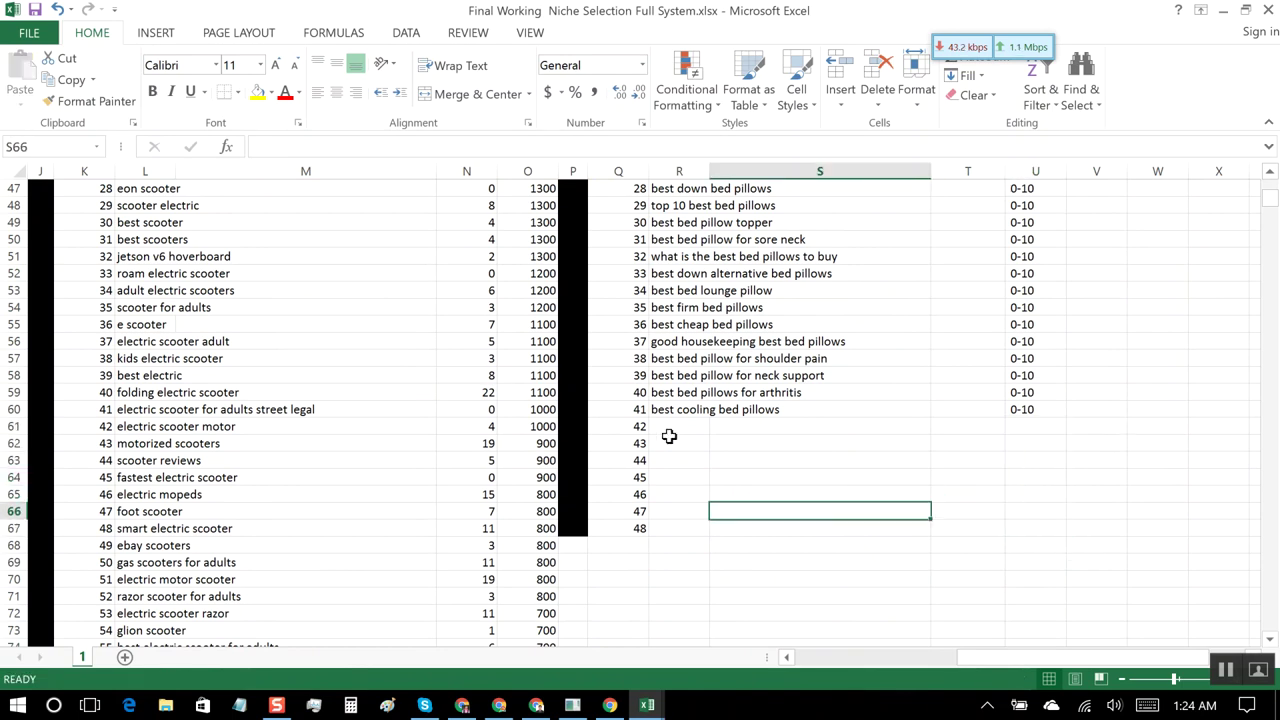
drag(641, 427, 666, 534)
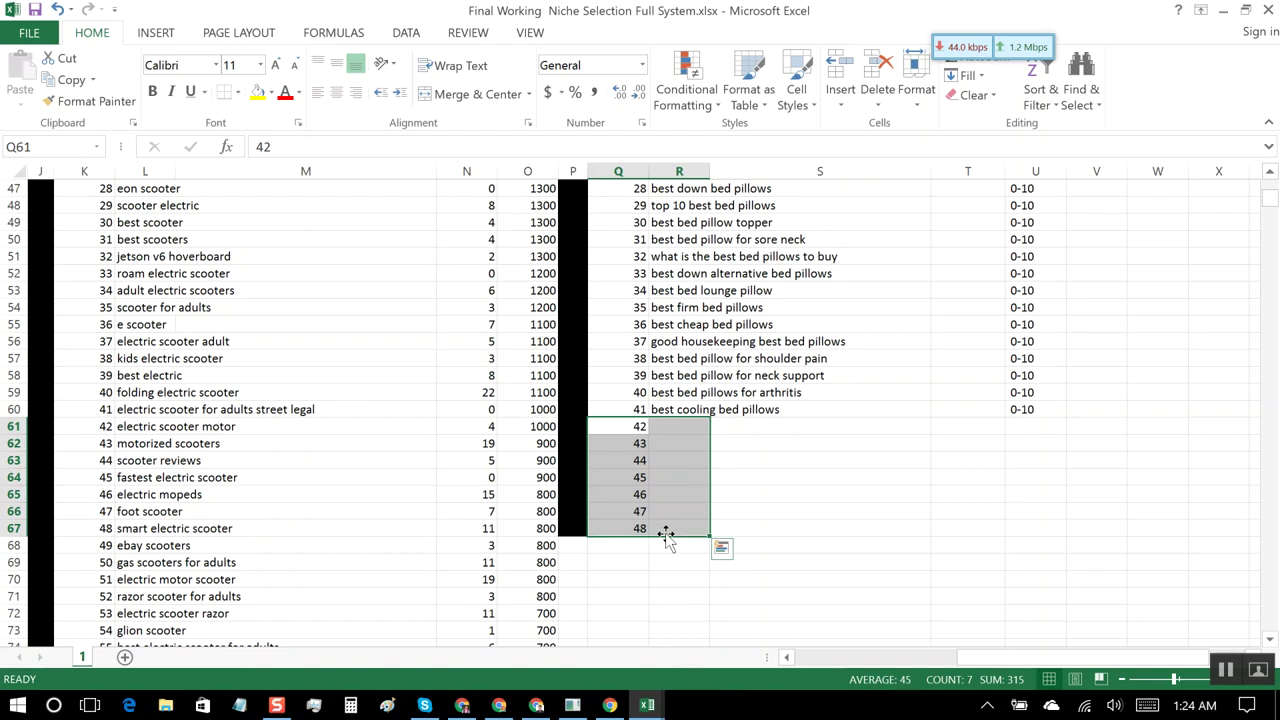
key(Delete)
click(864, 580)
Step: Switch to Ahrefs in Chrome, bring up the Also rank for results and close the Search suggestions page
scroll(385, 502, up, 6)
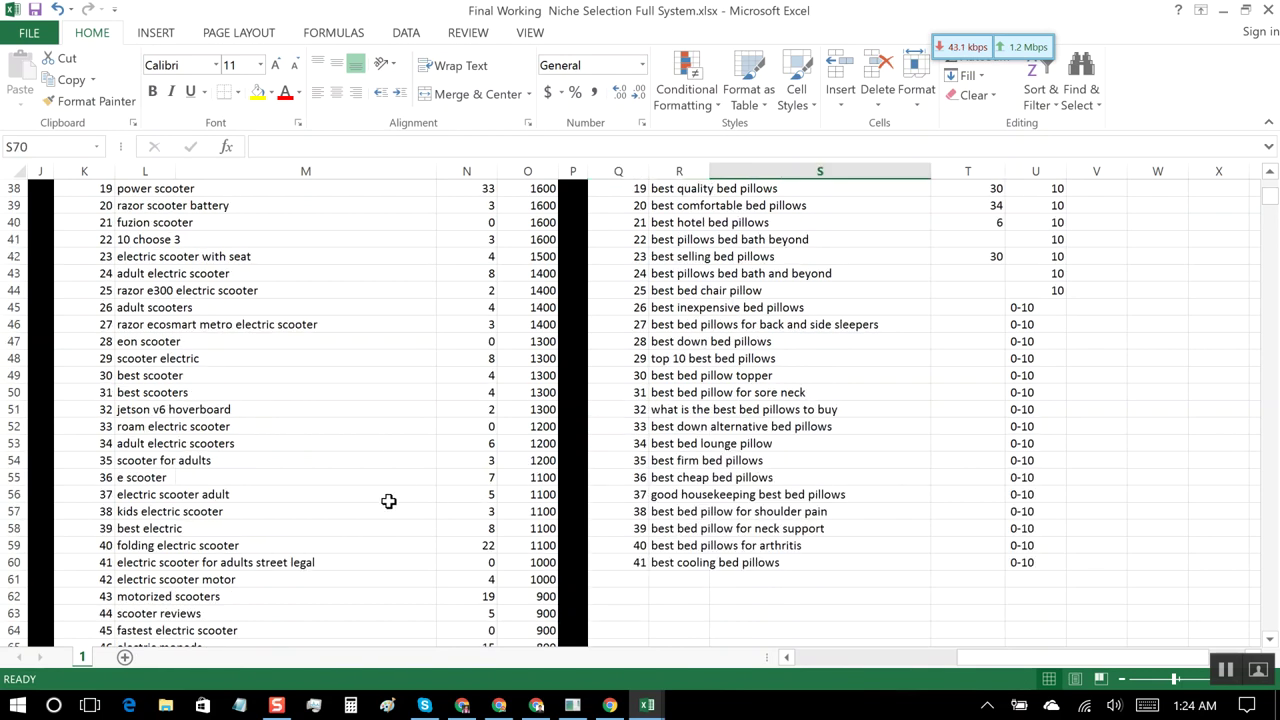
scroll(381, 504, up, 9)
scroll(381, 504, down, 3)
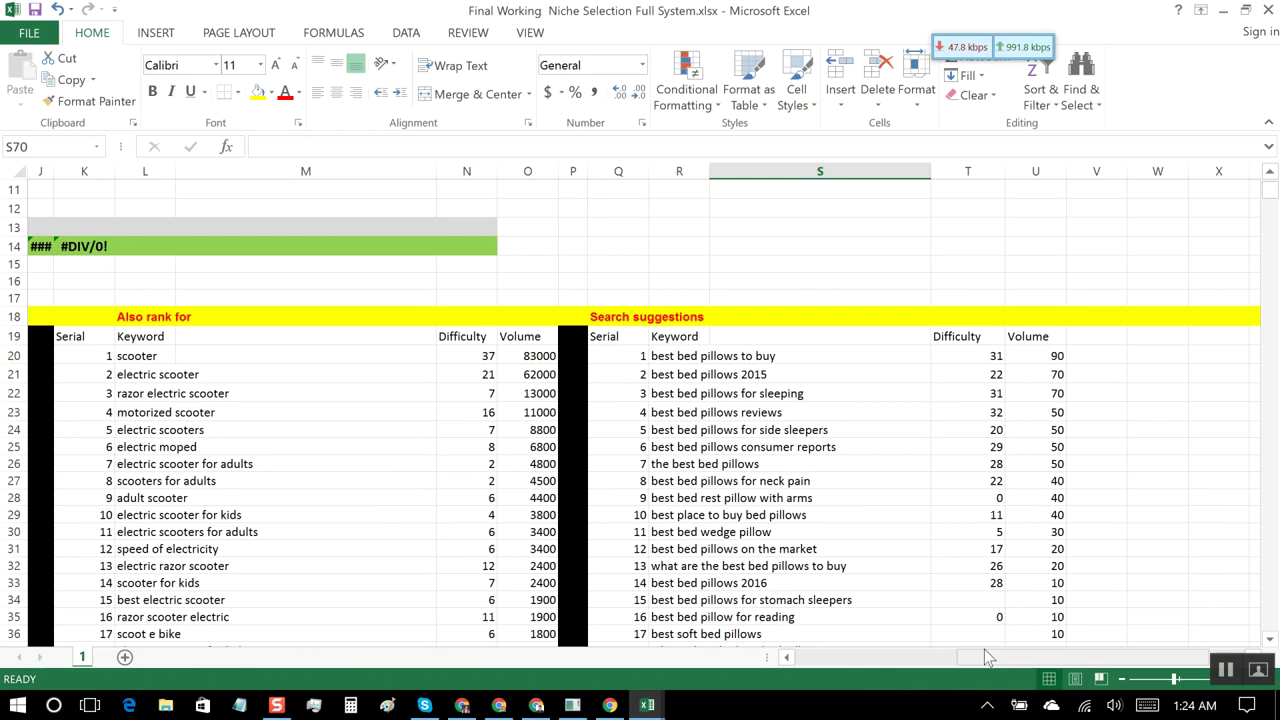
drag(975, 660, 940, 660)
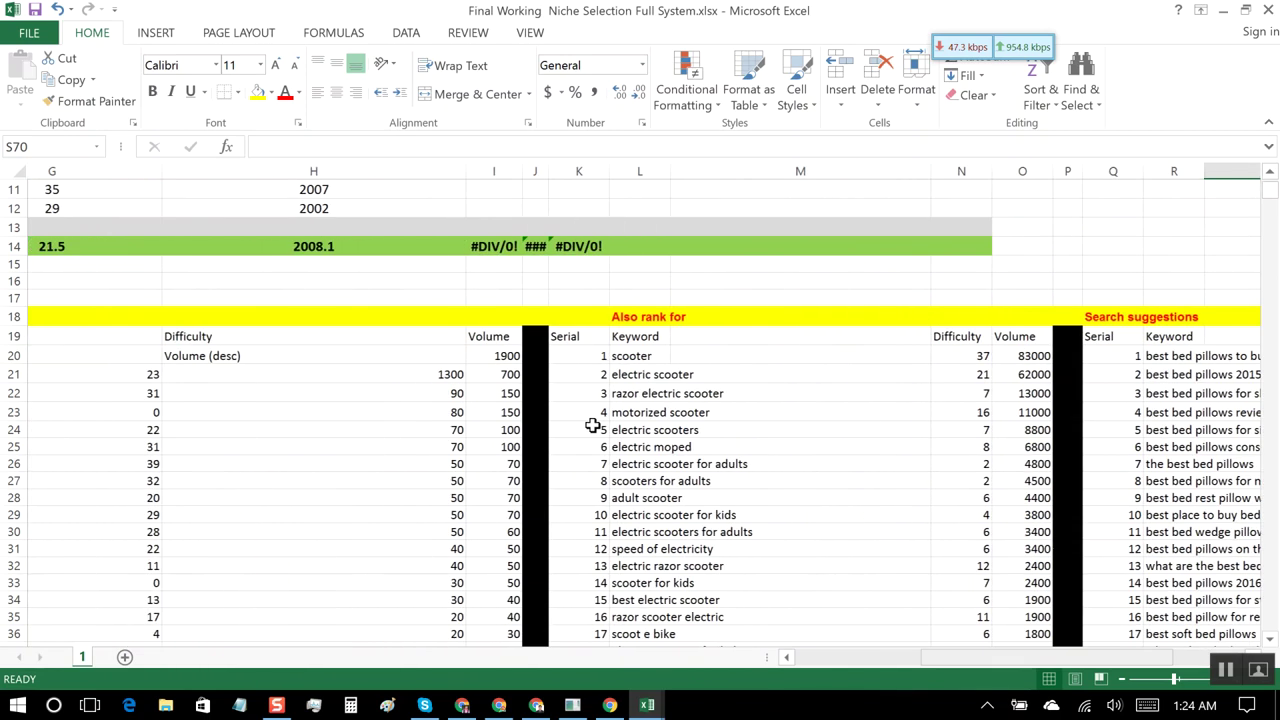
scroll(593, 426, down, 3)
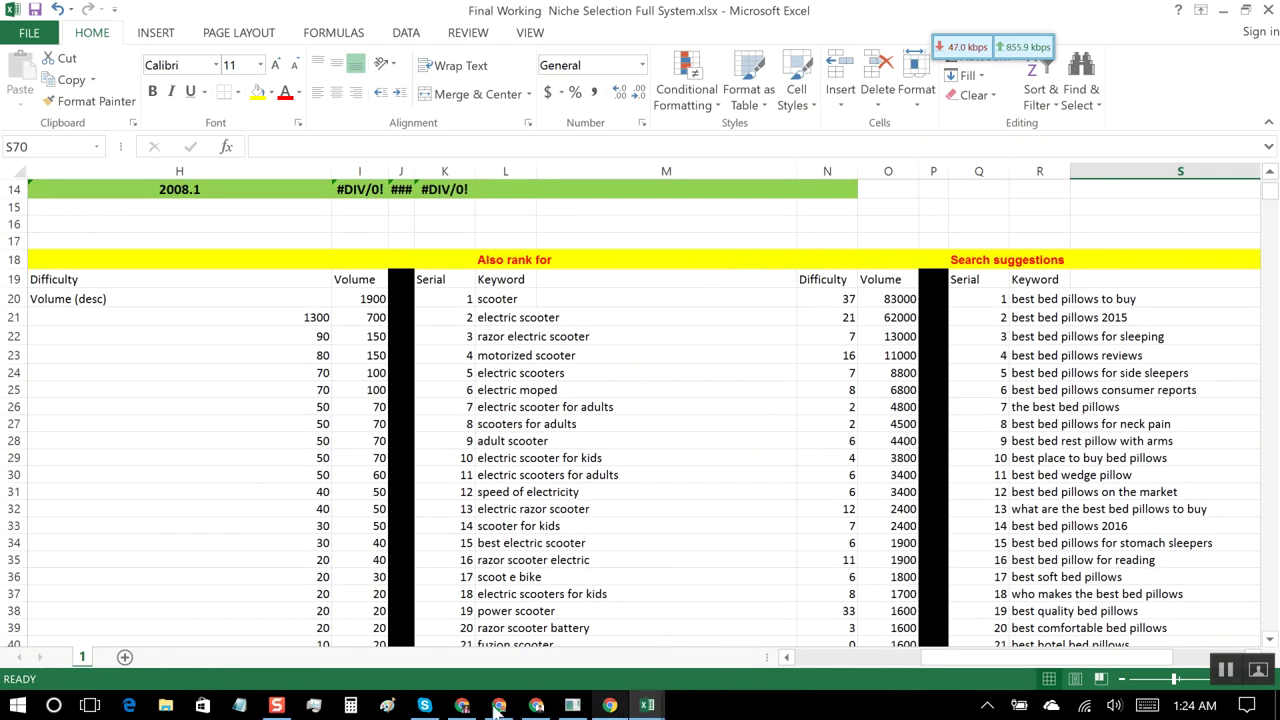
click(499, 705)
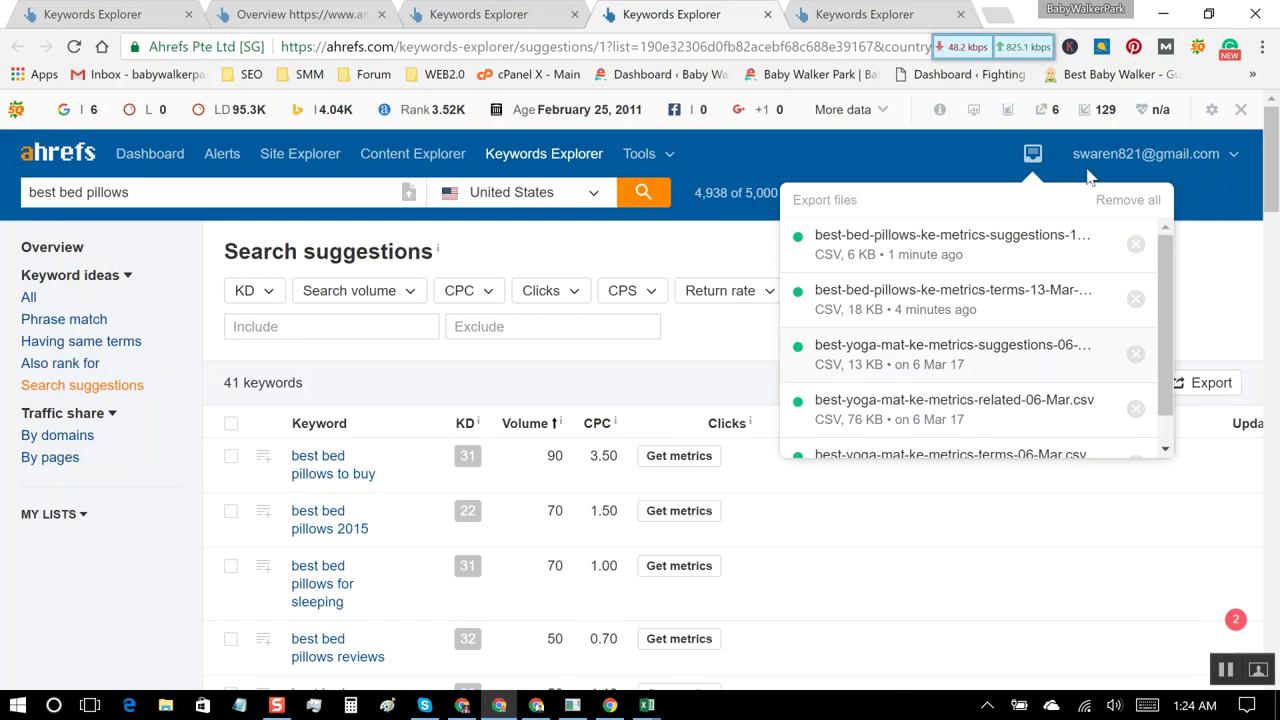
click(970, 24)
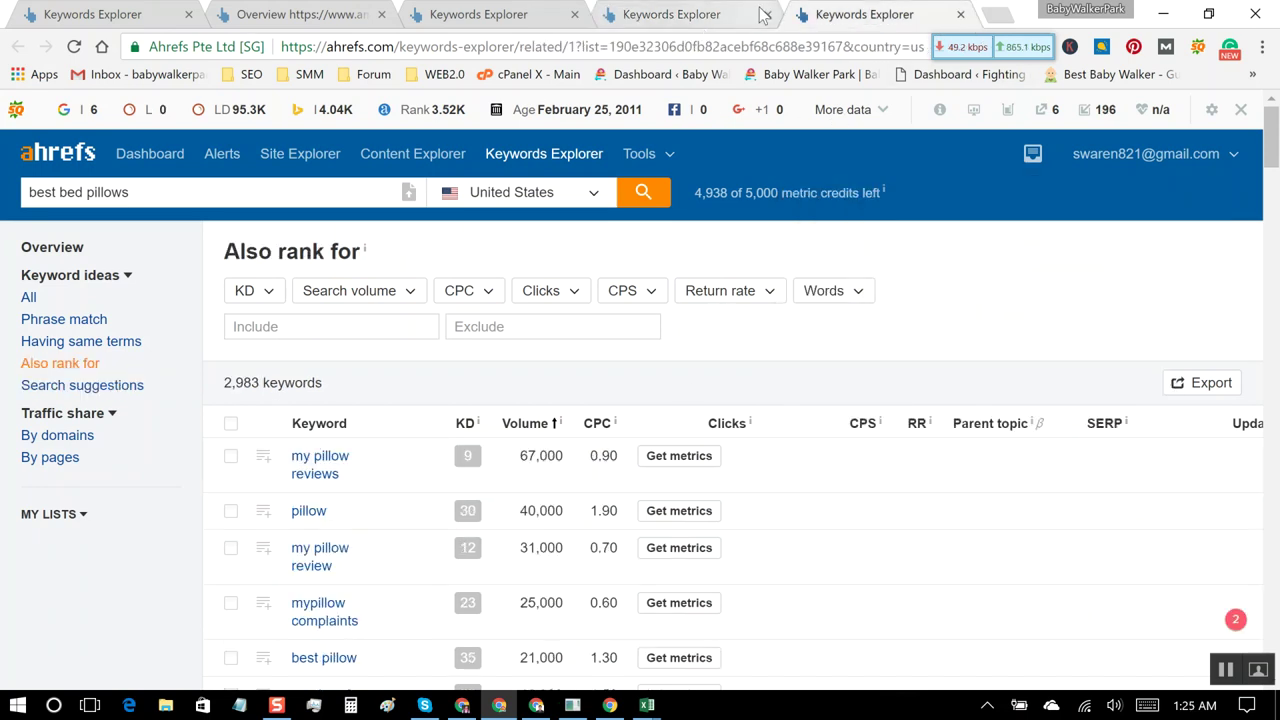
click(767, 15)
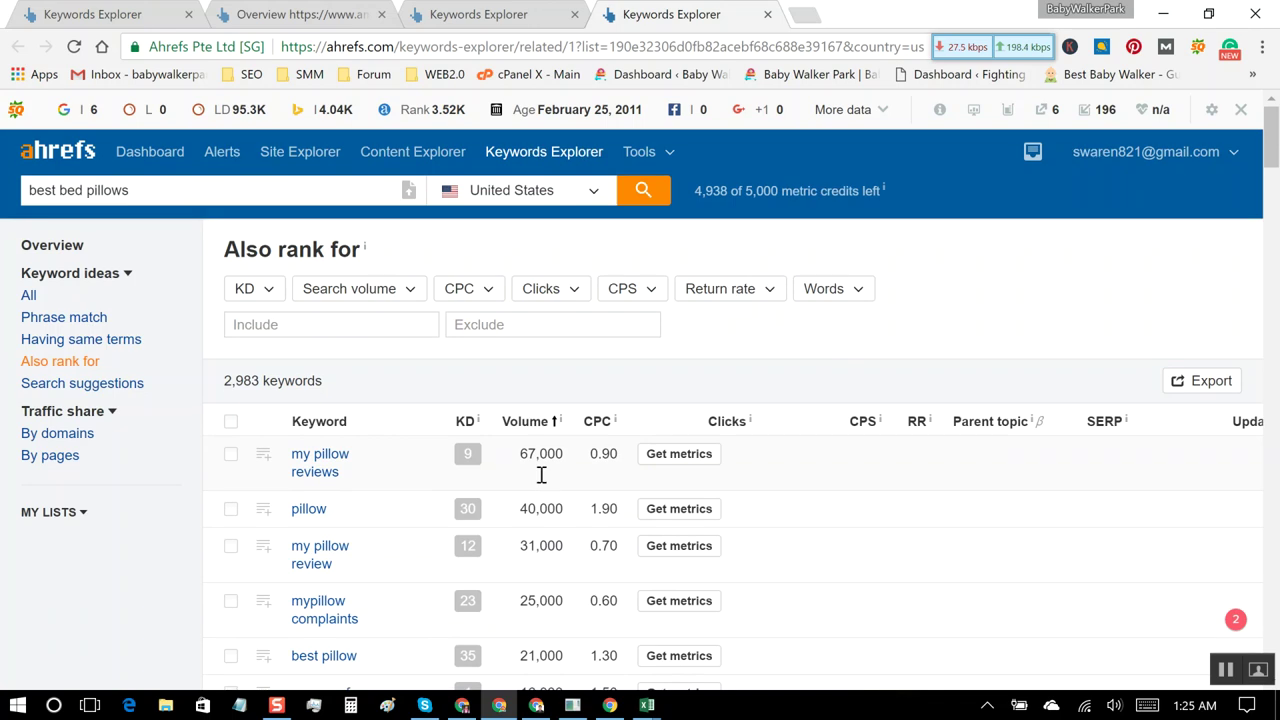
Step: Filter the Also rank for keywords to a search volume from 100 to 10000
scroll(541, 475, down, 3)
scroll(541, 480, up, 3)
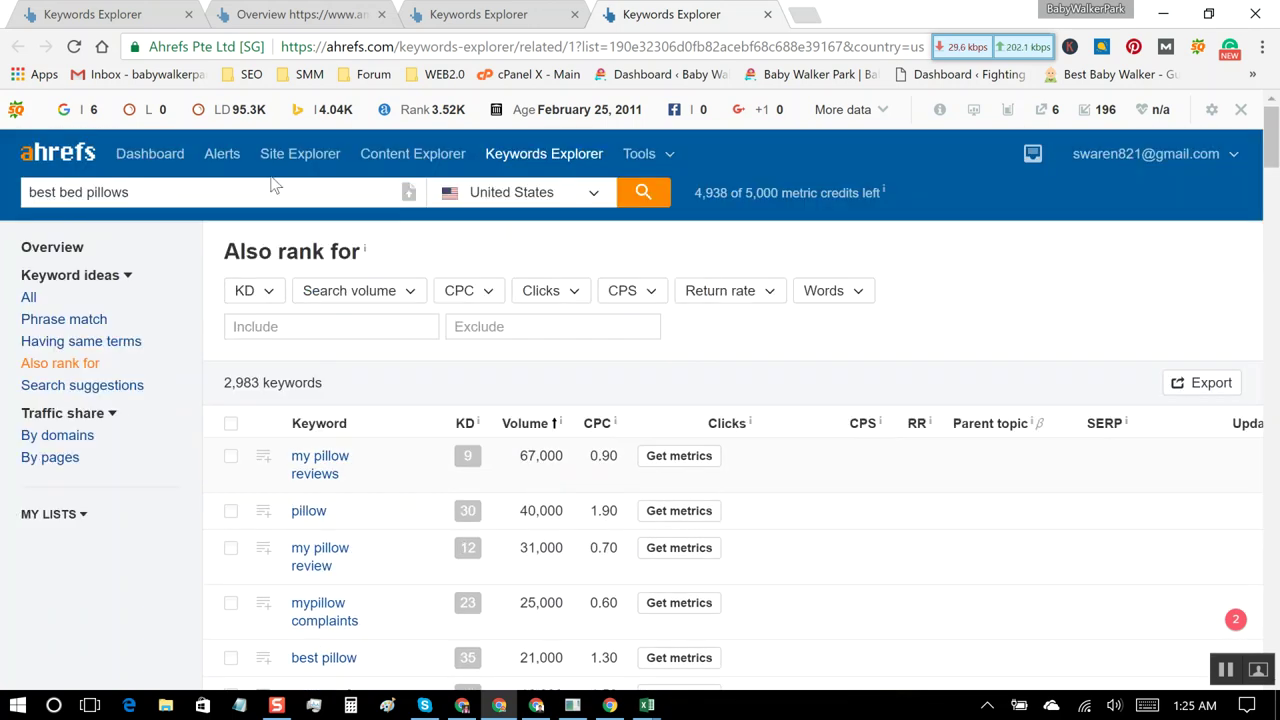
click(362, 298)
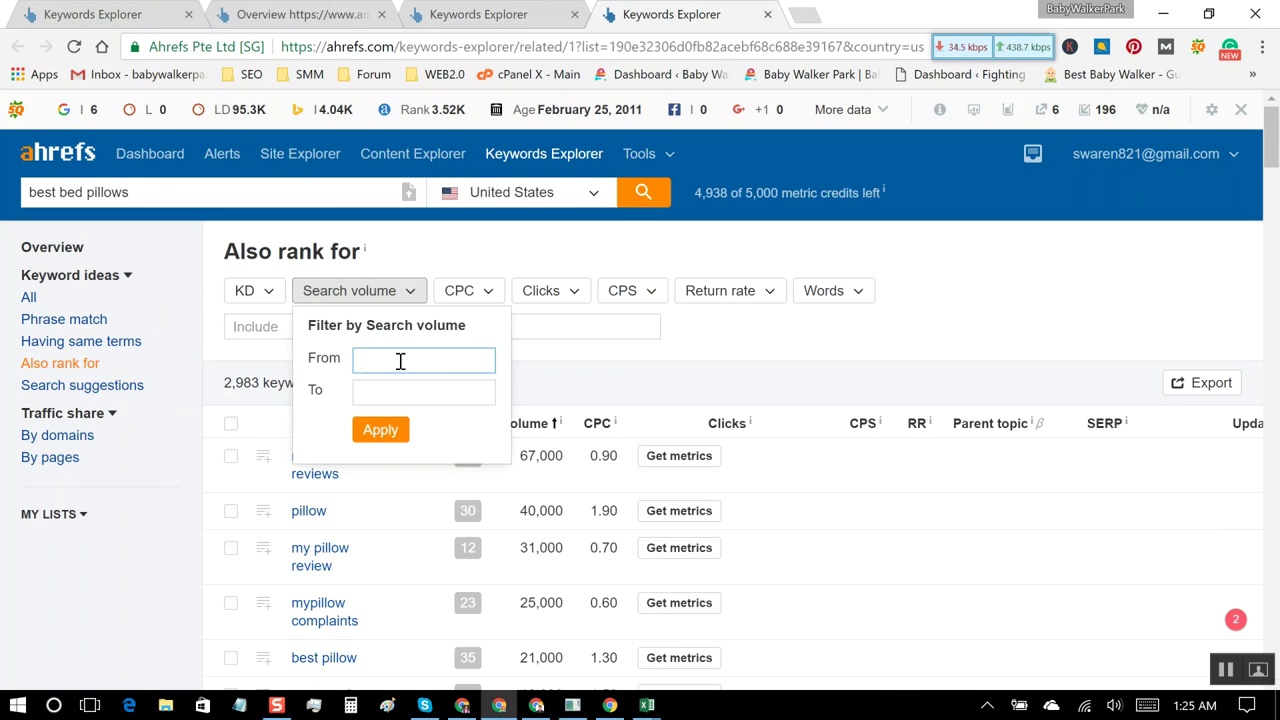
text(15000)
click(419, 392)
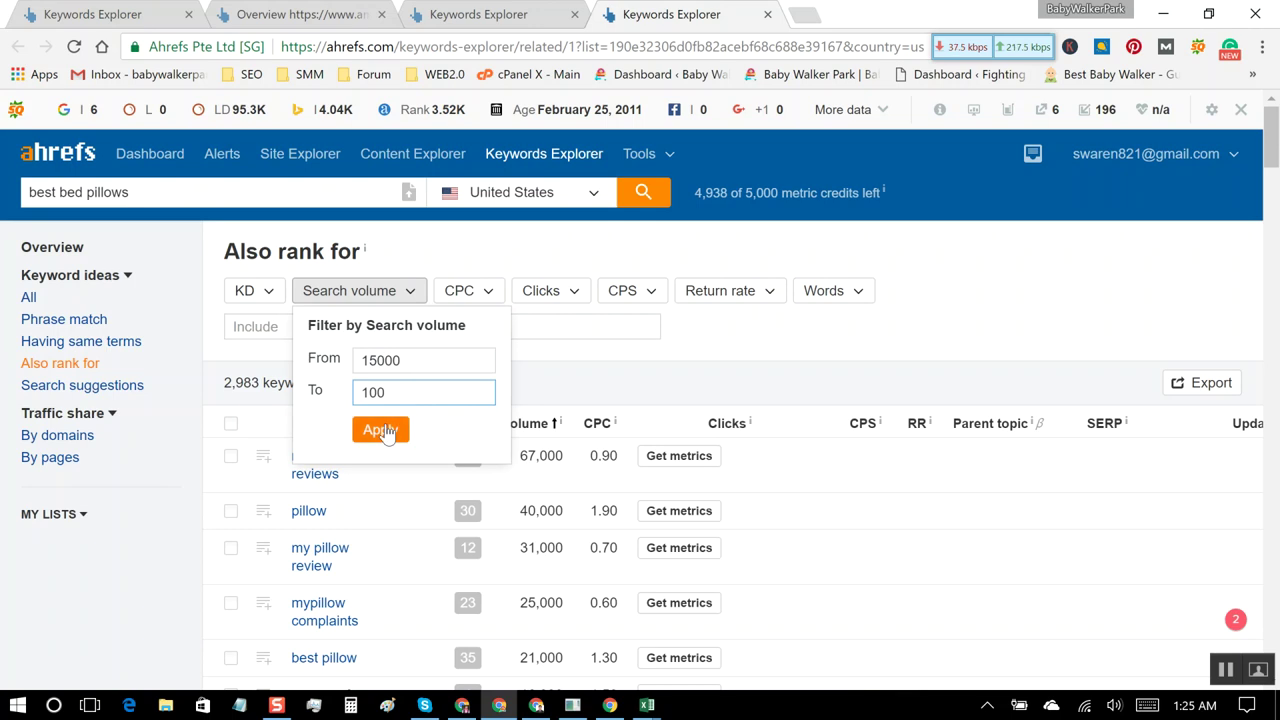
double_click(413, 360)
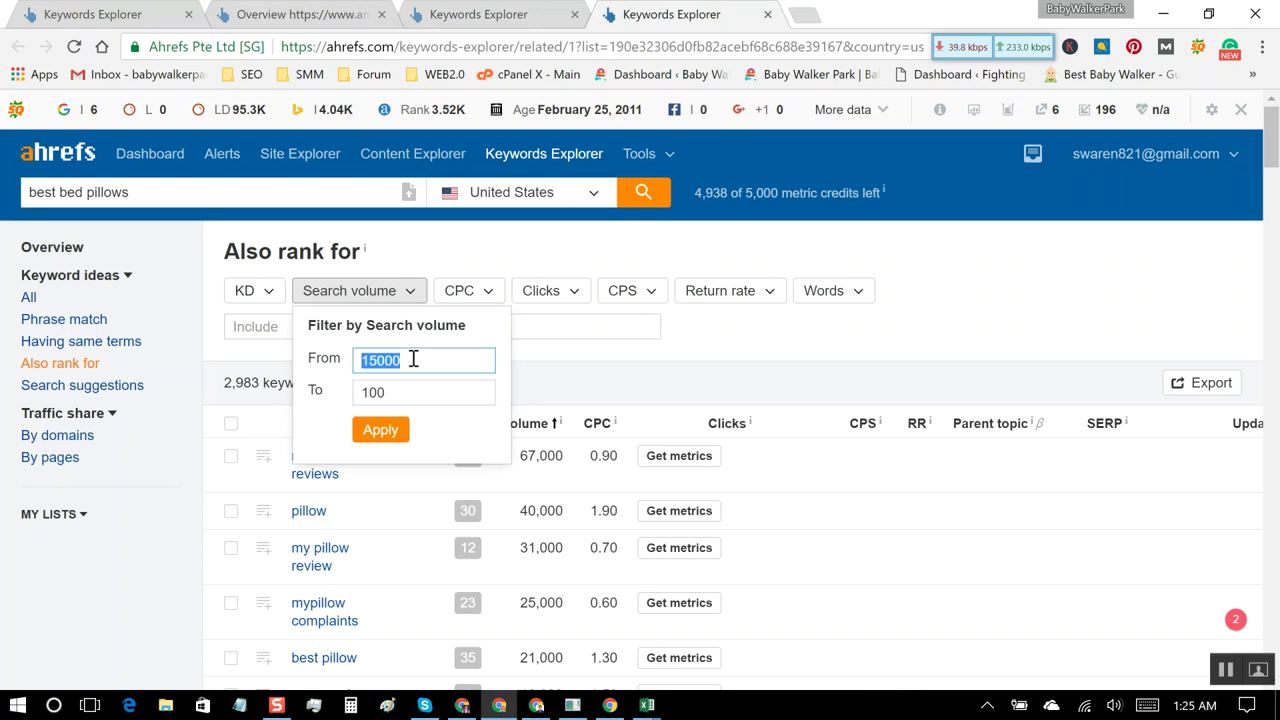
text(100)
double_click(449, 396)
text(1000)
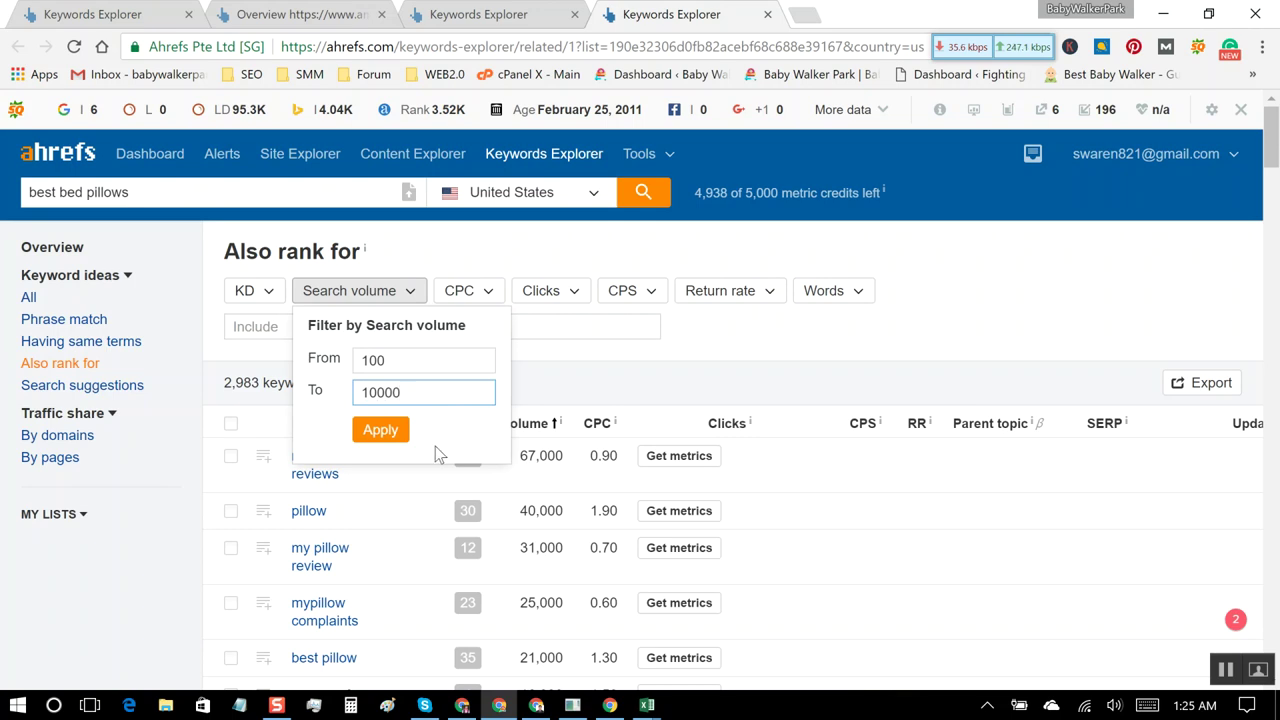
click(408, 436)
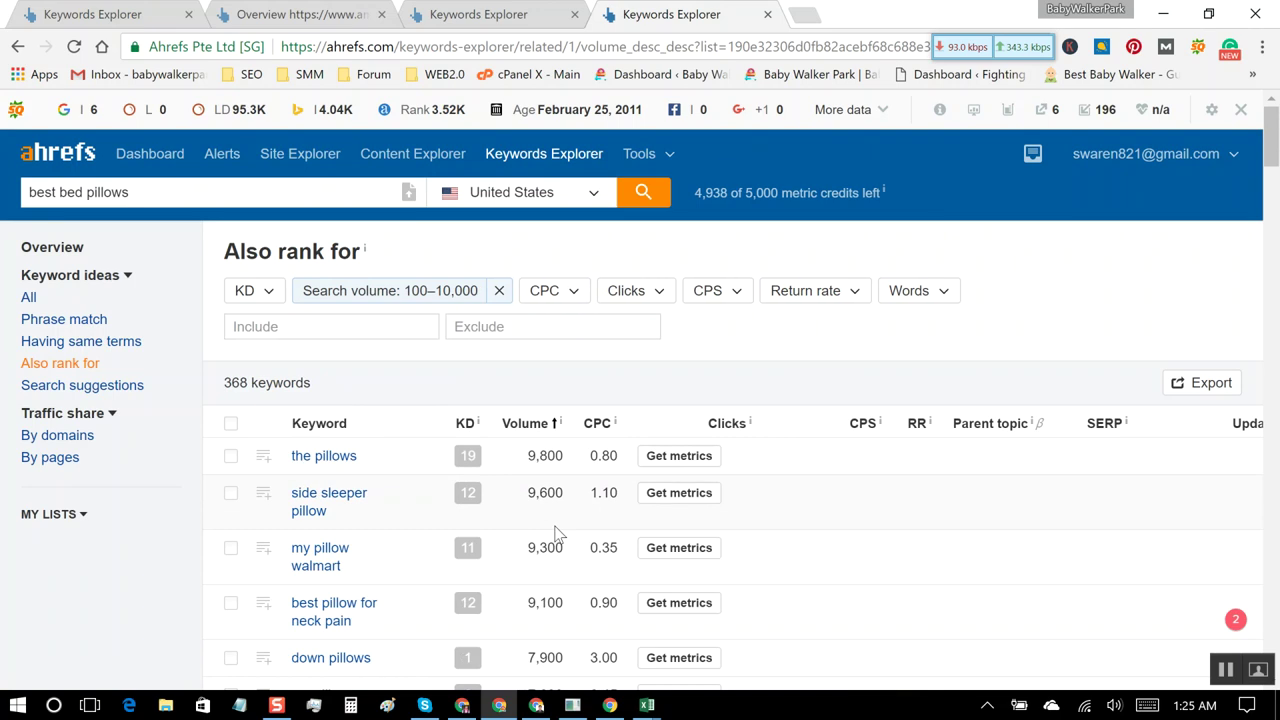
Step: Filter the Also rank for keywords to those containing from 3 to 15 words
click(926, 300)
click(977, 374)
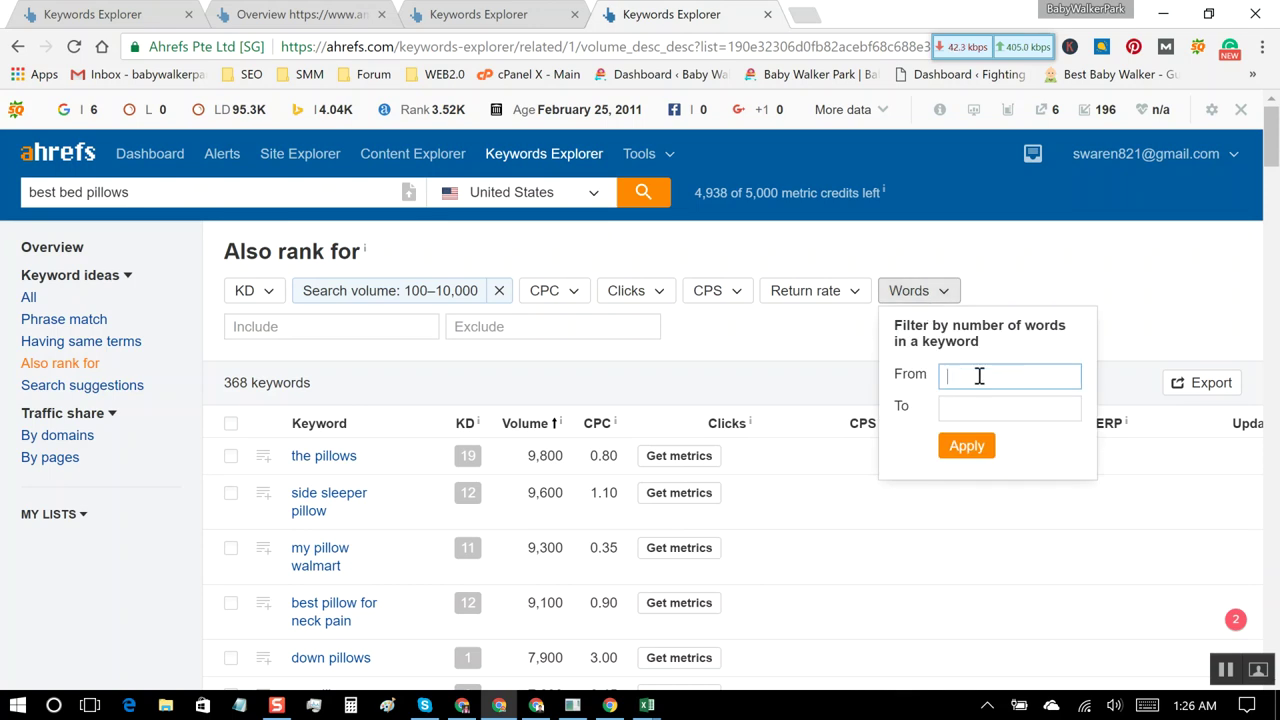
click(980, 408)
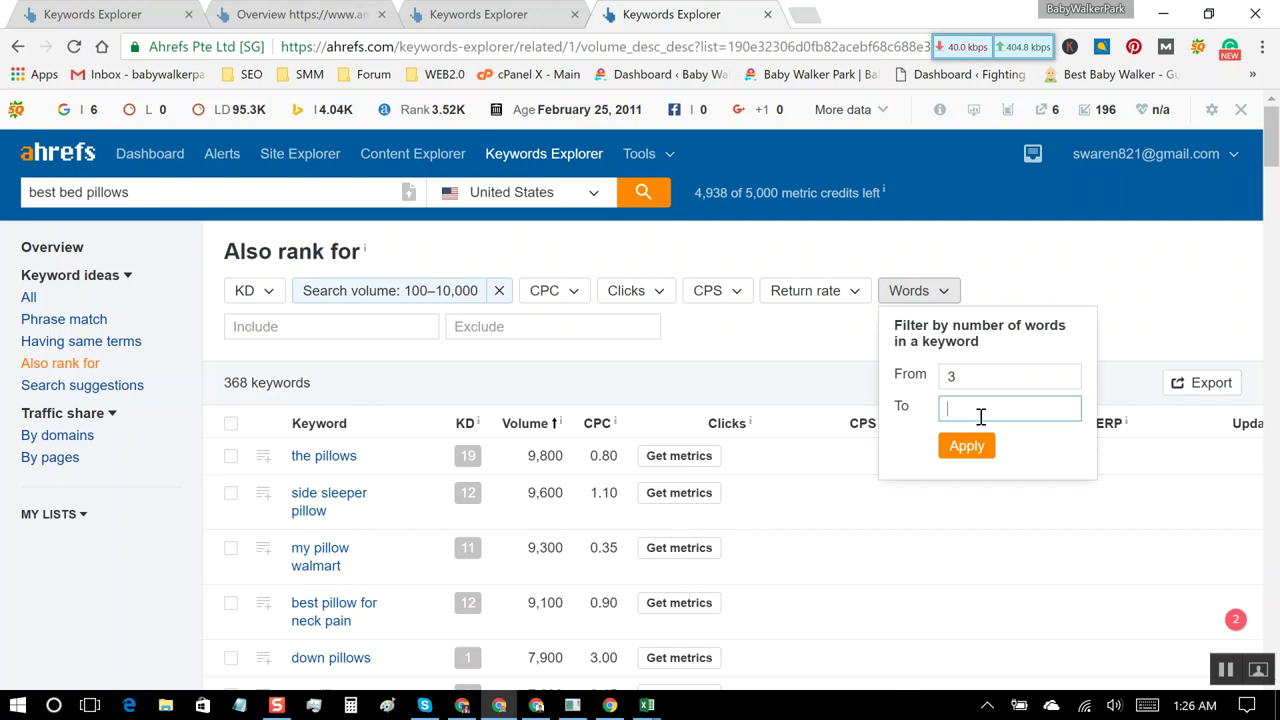
text(15)
click(977, 450)
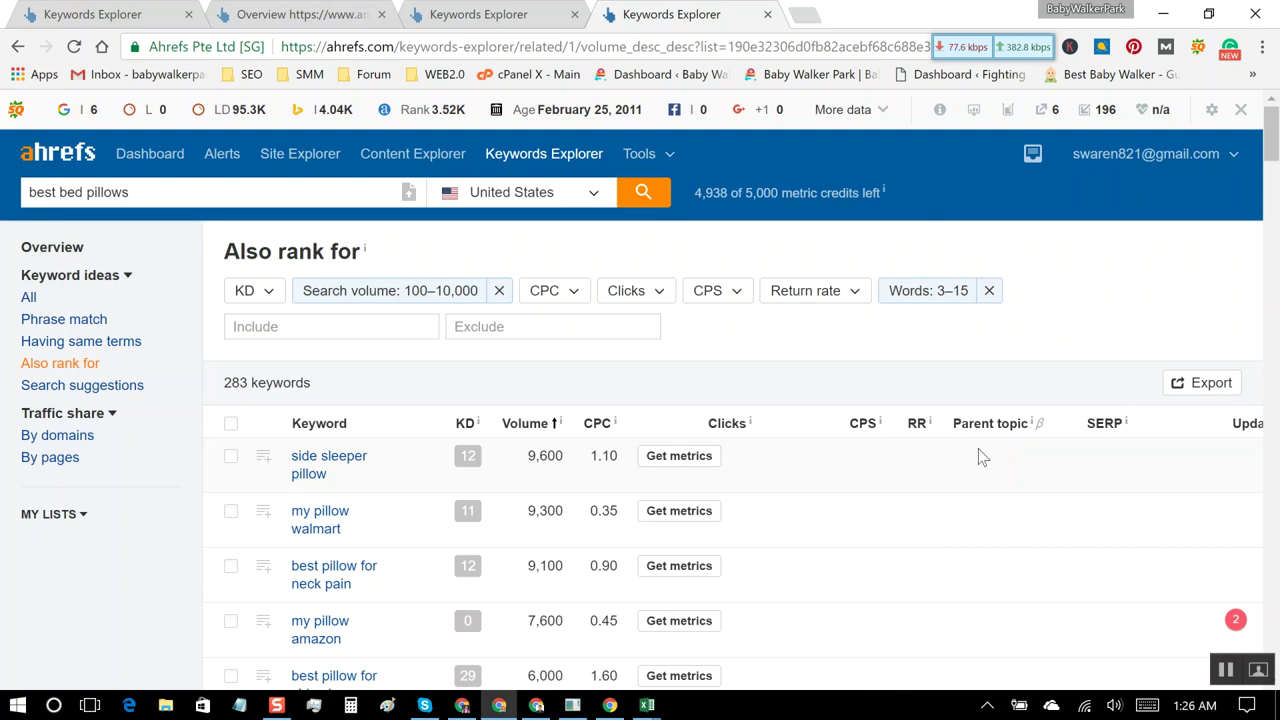
Step: Filter the Also rank for keywords to a keyword difficulty from 1 to 15
click(367, 323)
click(265, 298)
click(315, 352)
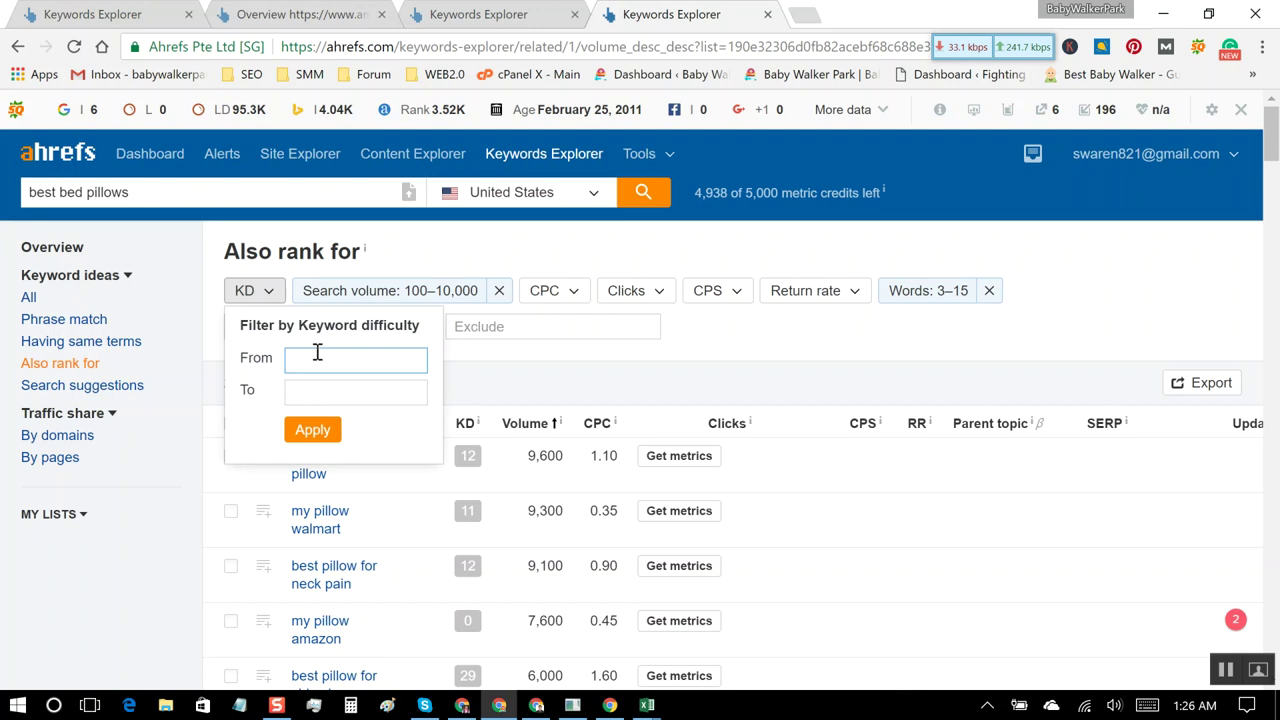
click(371, 394)
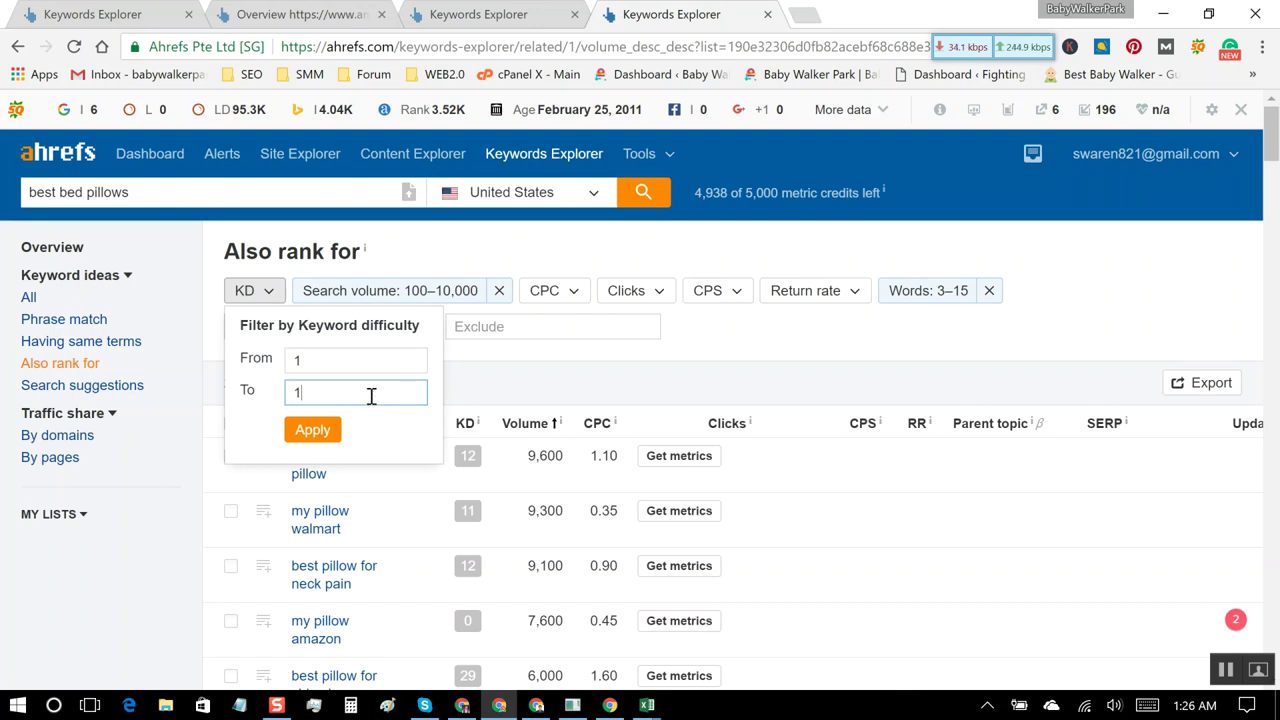
click(318, 435)
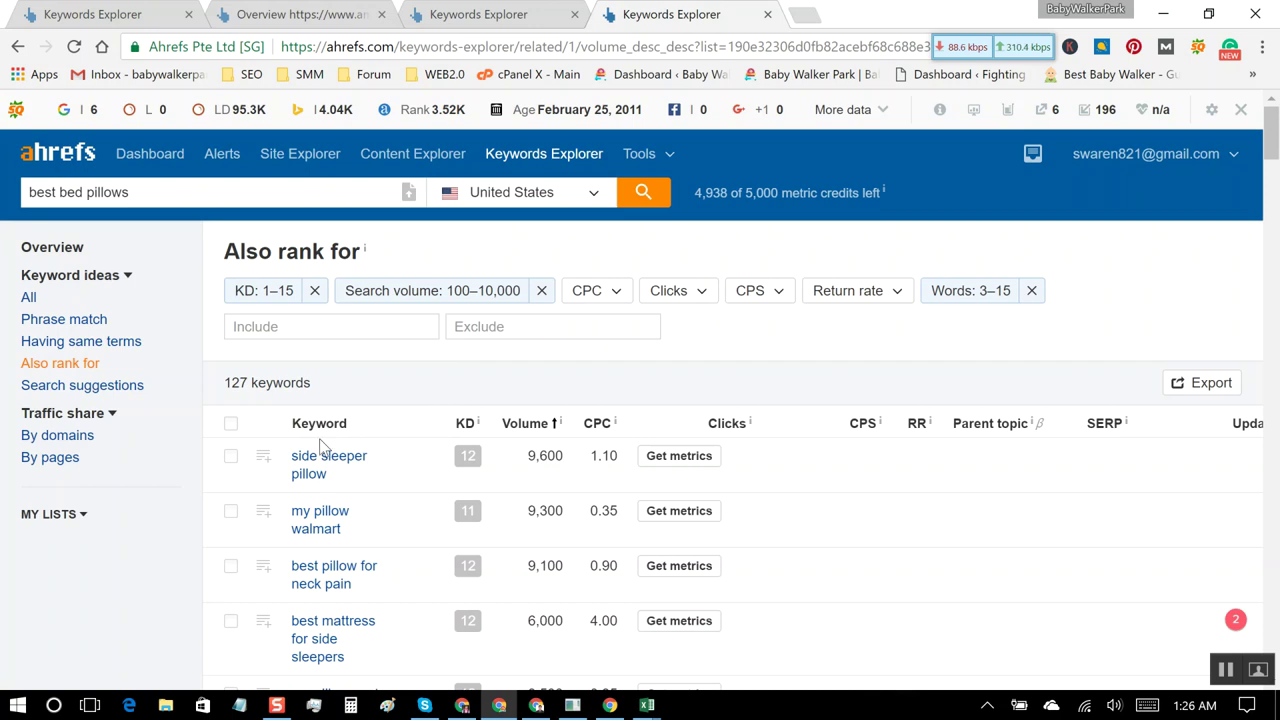
Step: Run a full CSV export of the filtered Also rank for keywords in the Microsoft Excel (UTF-16) format
scroll(322, 446, down, 2)
scroll(322, 448, down, 2)
scroll(322, 446, down, 6)
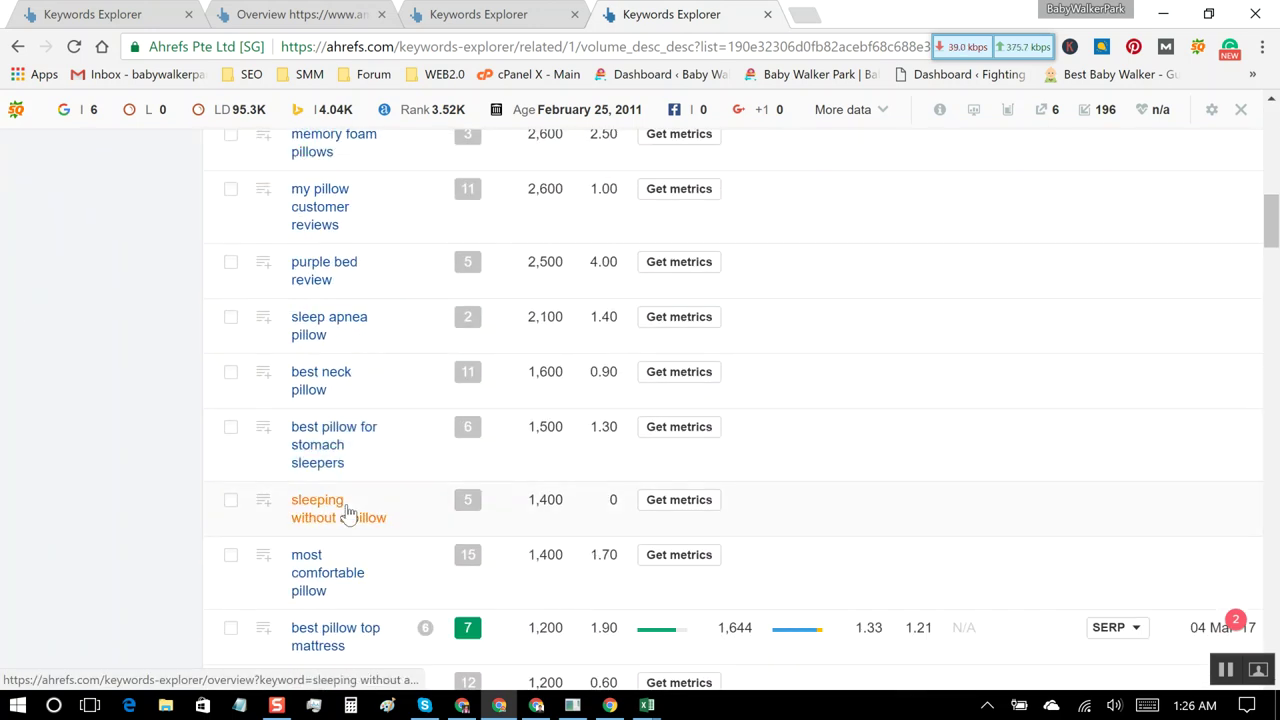
scroll(348, 514, up, 10)
scroll(348, 514, up, 1)
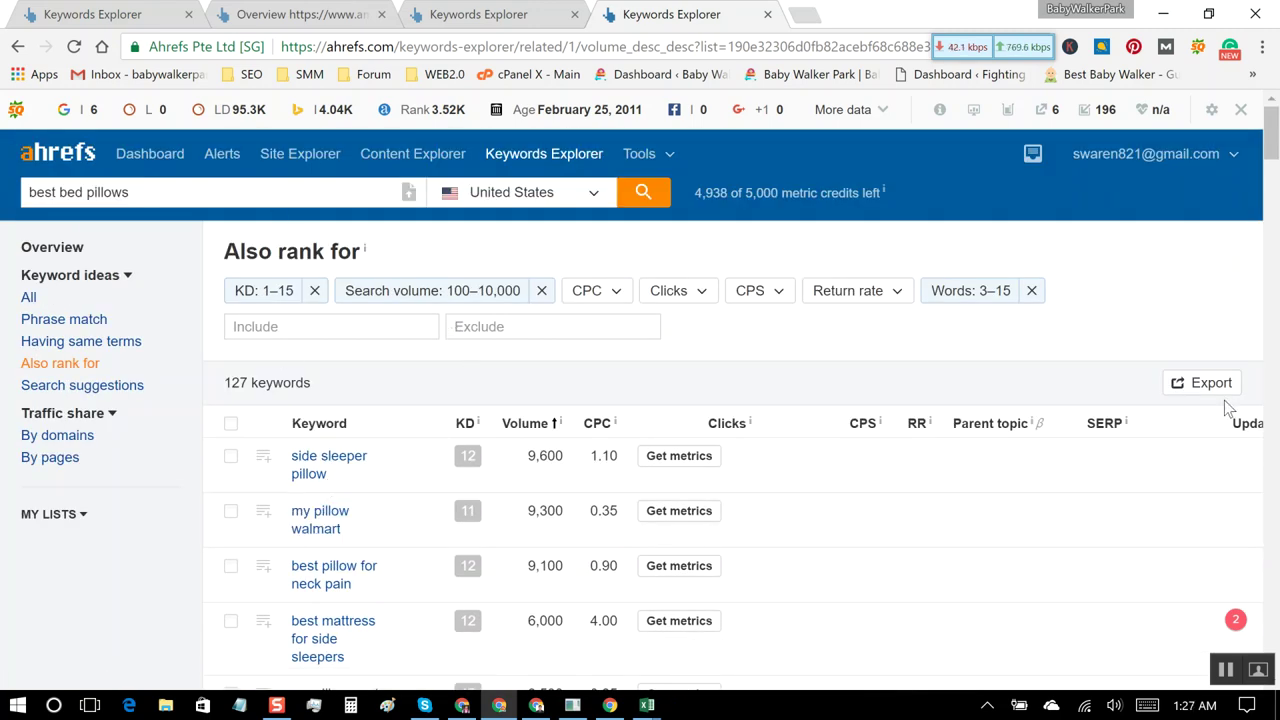
click(1180, 386)
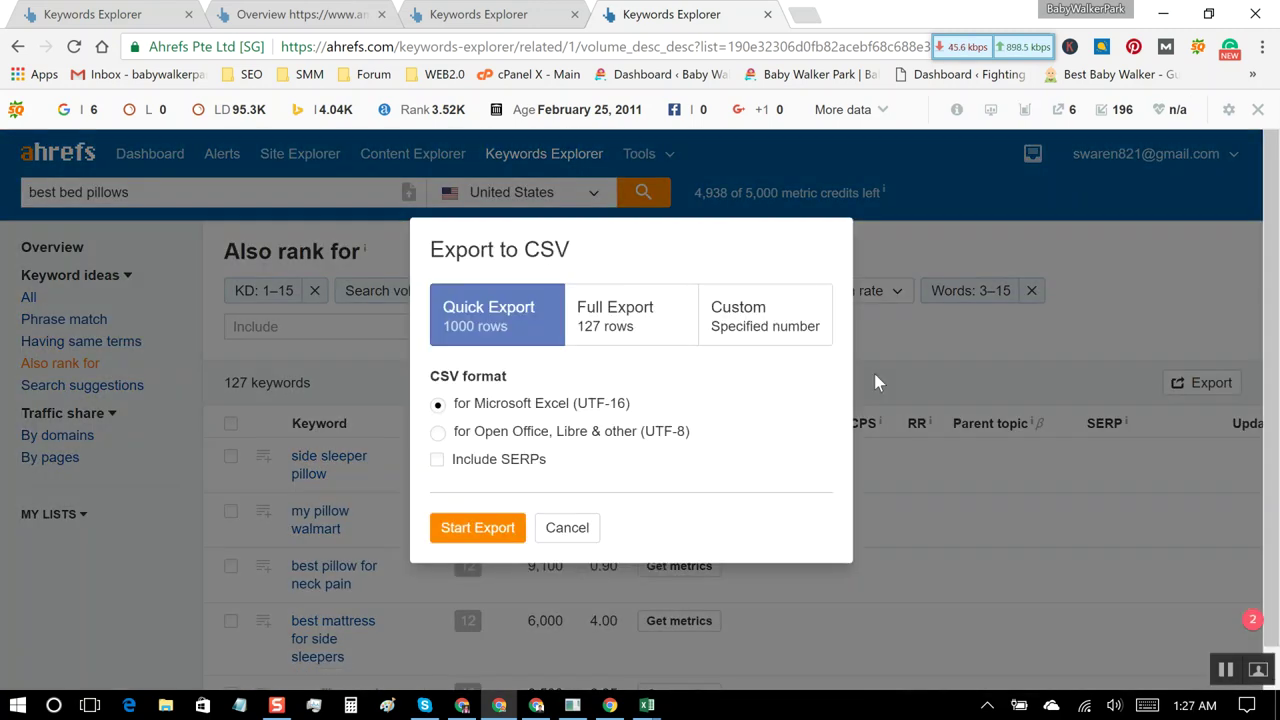
click(655, 337)
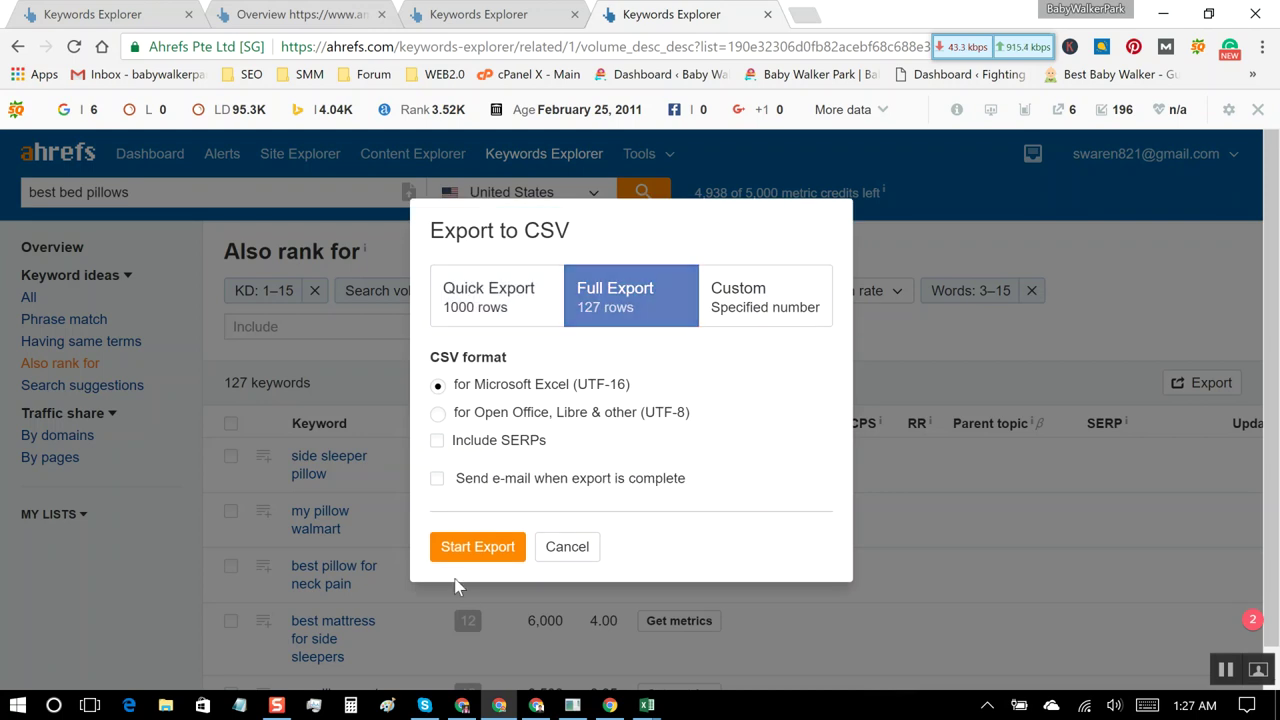
click(491, 550)
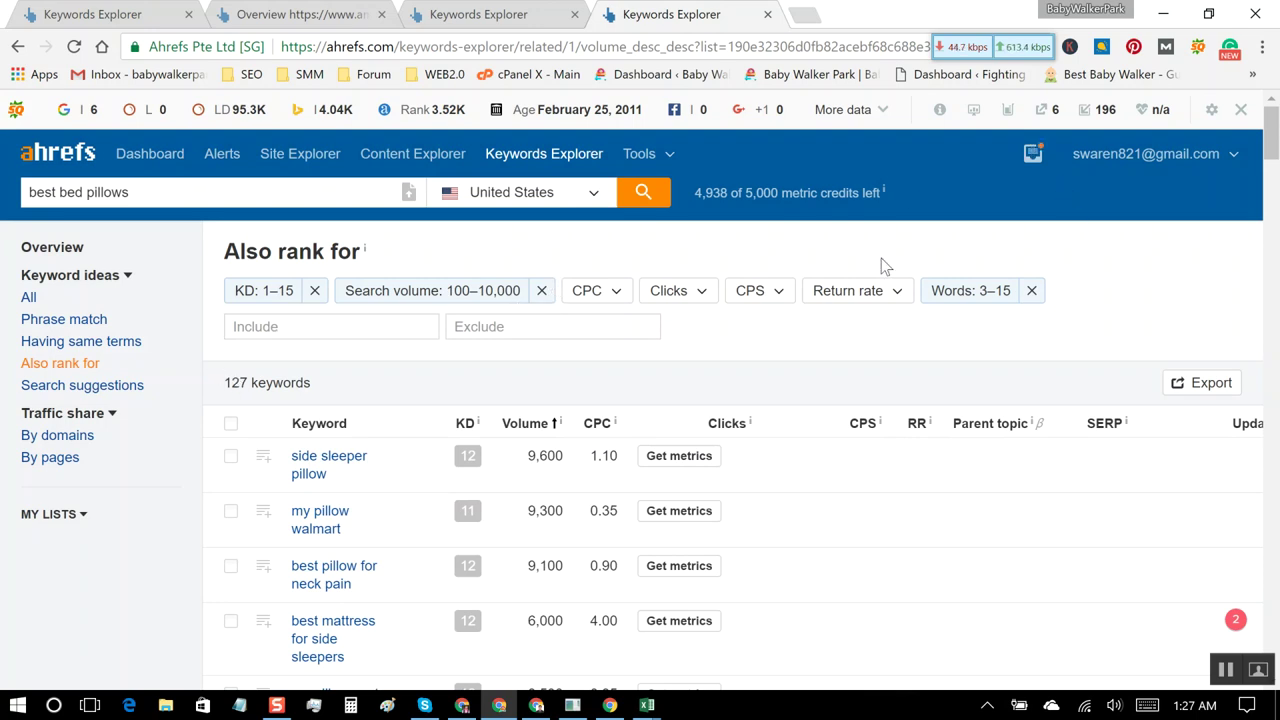
Step: Download the best-bed-pillows related-keywords export file and open it in Excel
click(1032, 153)
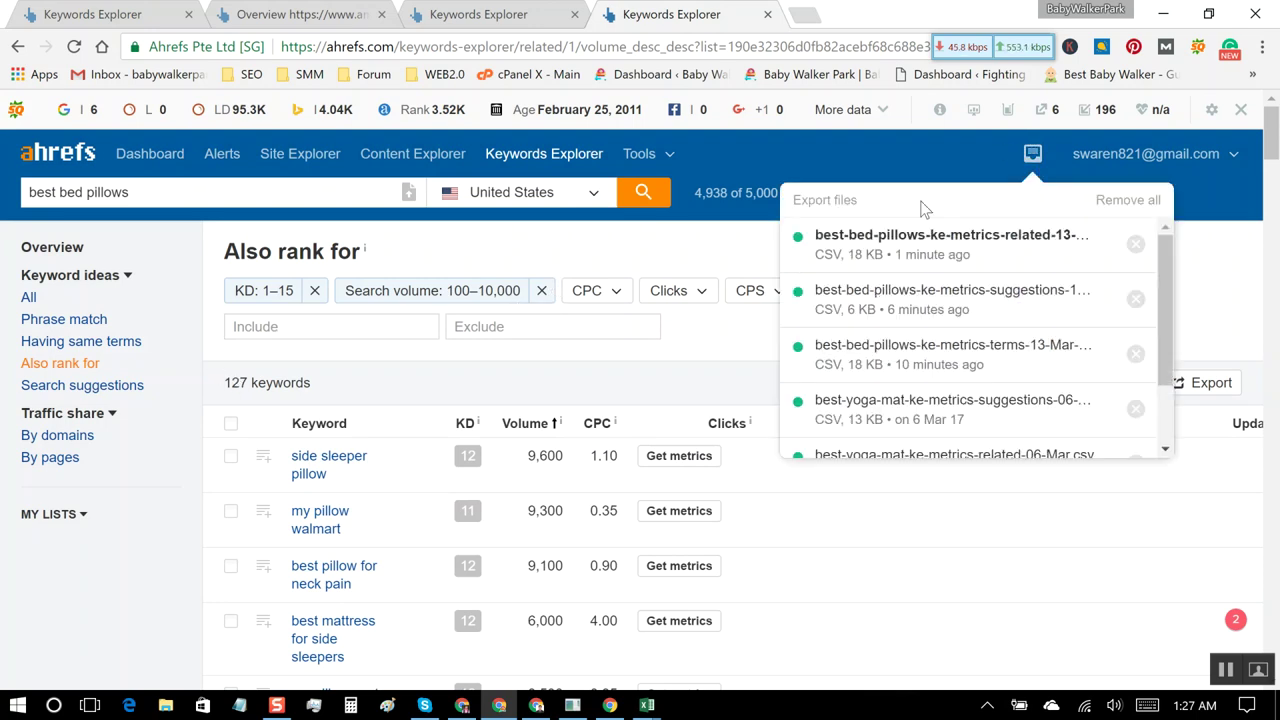
click(882, 244)
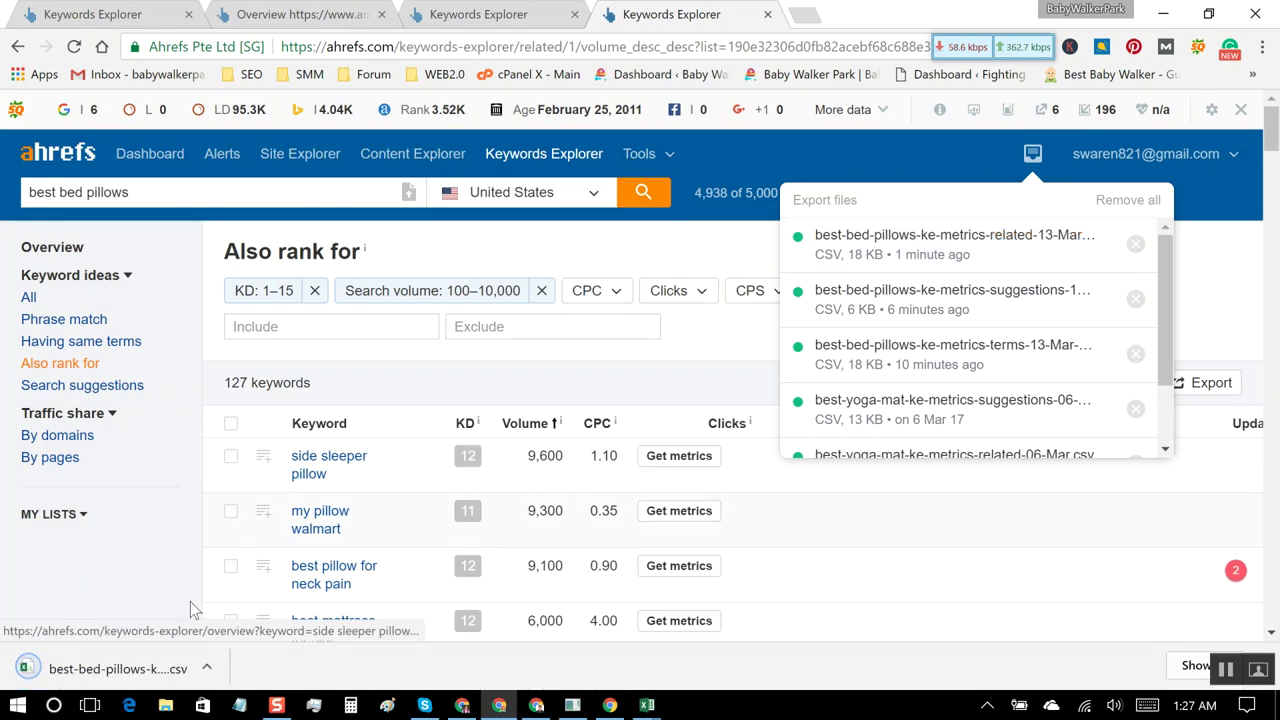
click(150, 668)
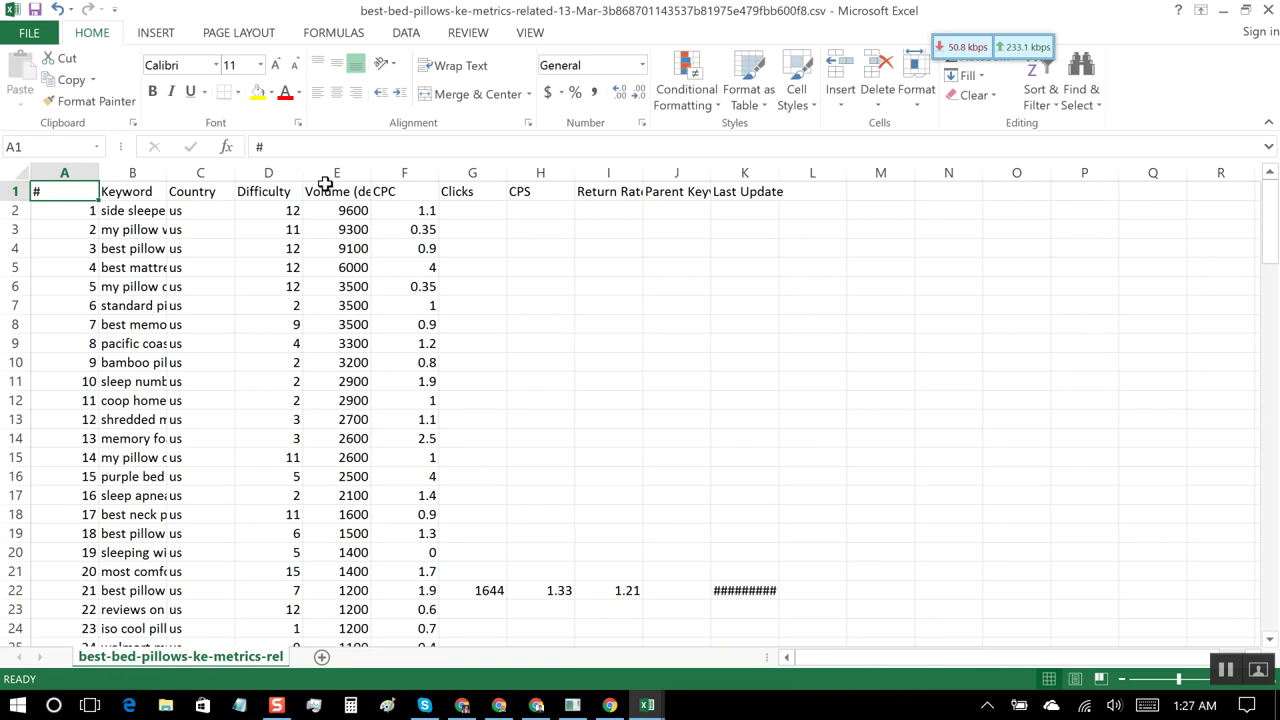
Step: Delete the Country column and fit the Keyword column's width to its contents
click(203, 173)
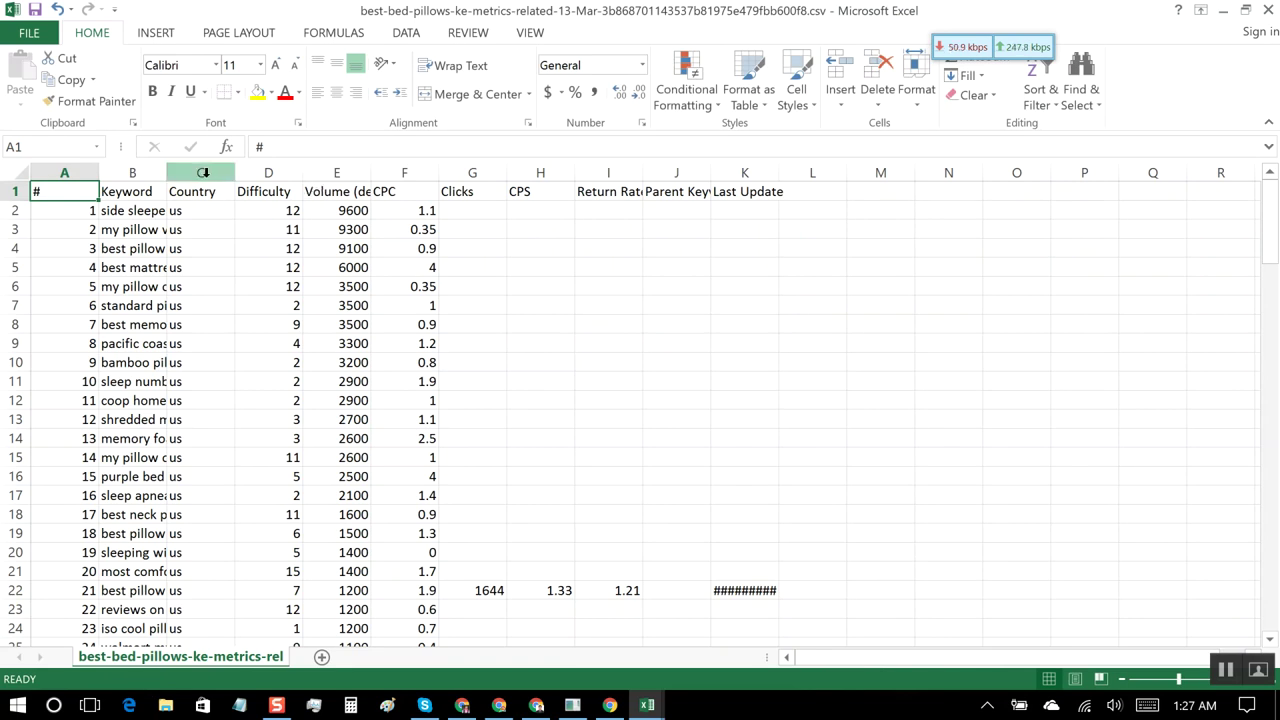
right_click(203, 173)
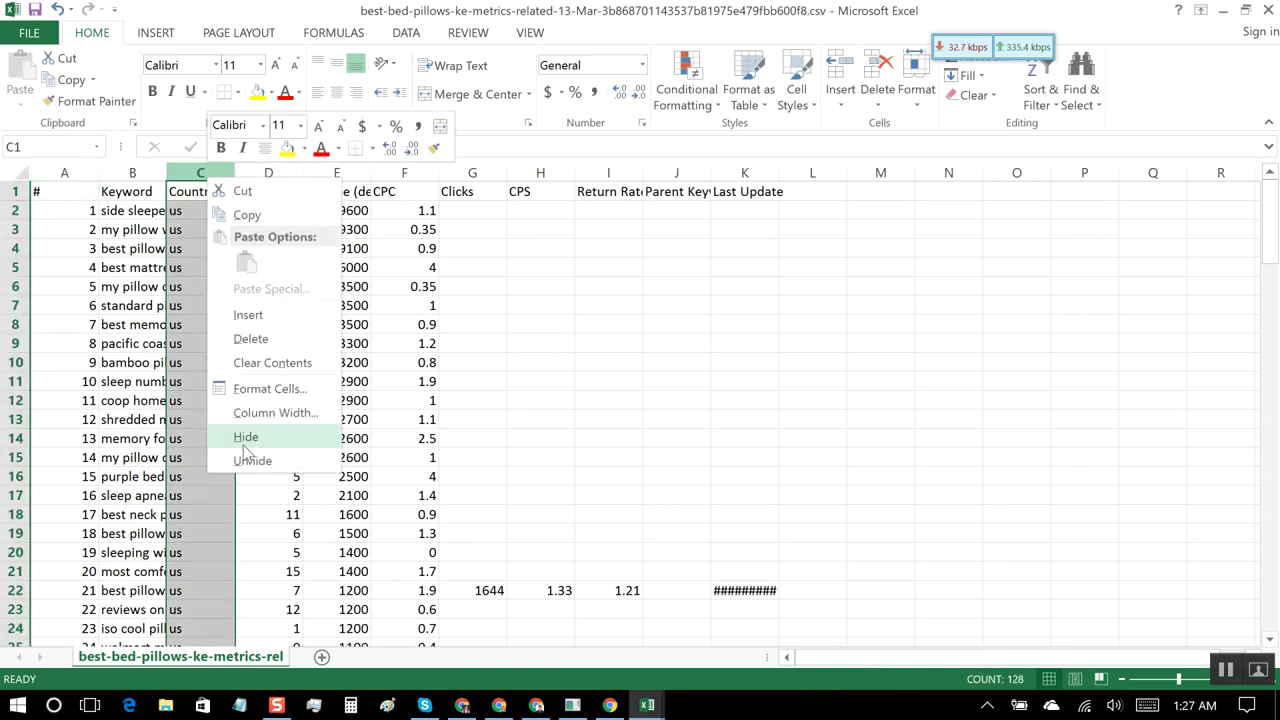
click(245, 338)
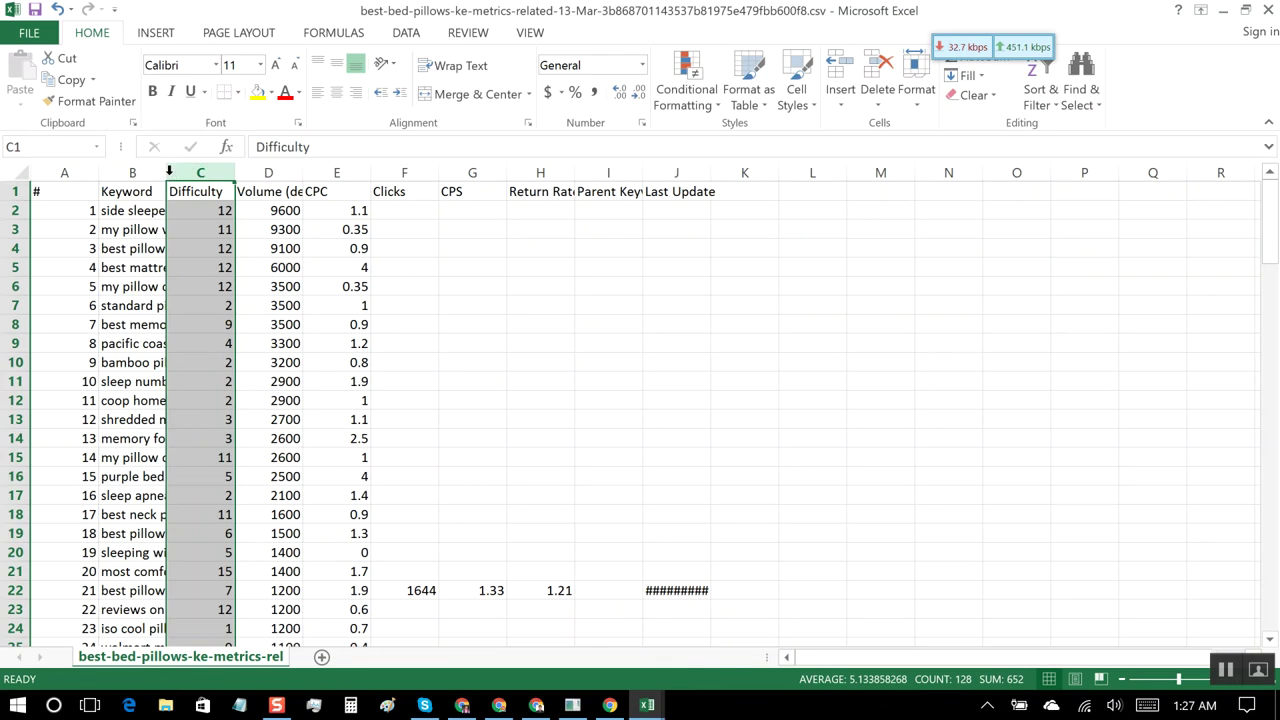
double_click(167, 173)
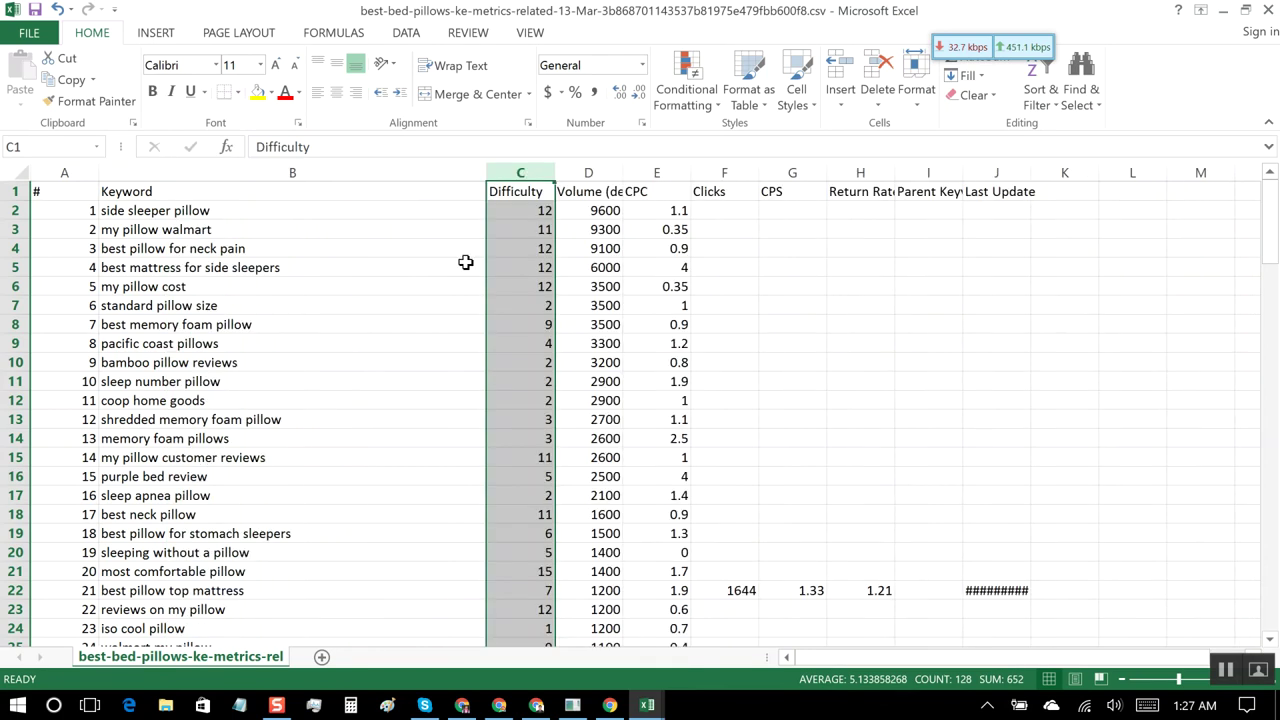
Step: Fit the Volume column's width to its contents and delete the columns from CPC through Last Update
double_click(623, 172)
drag(705, 174, 990, 181)
right_click(988, 181)
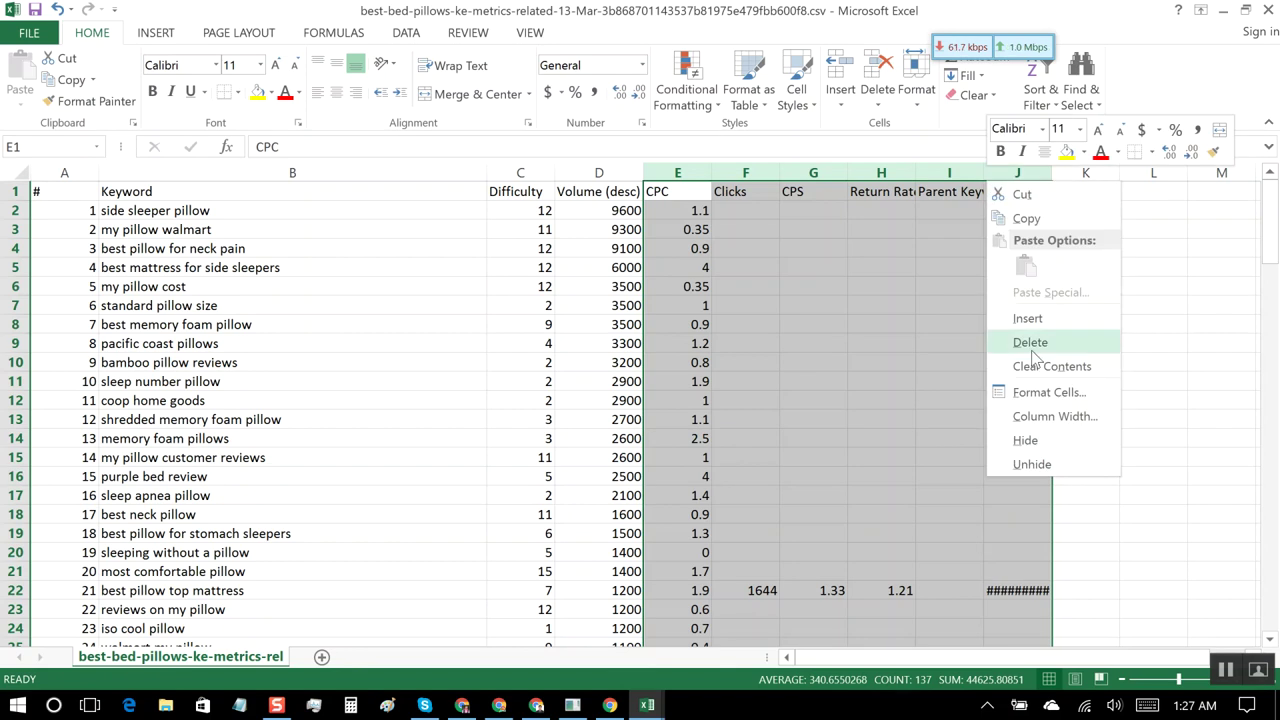
click(1032, 342)
click(474, 331)
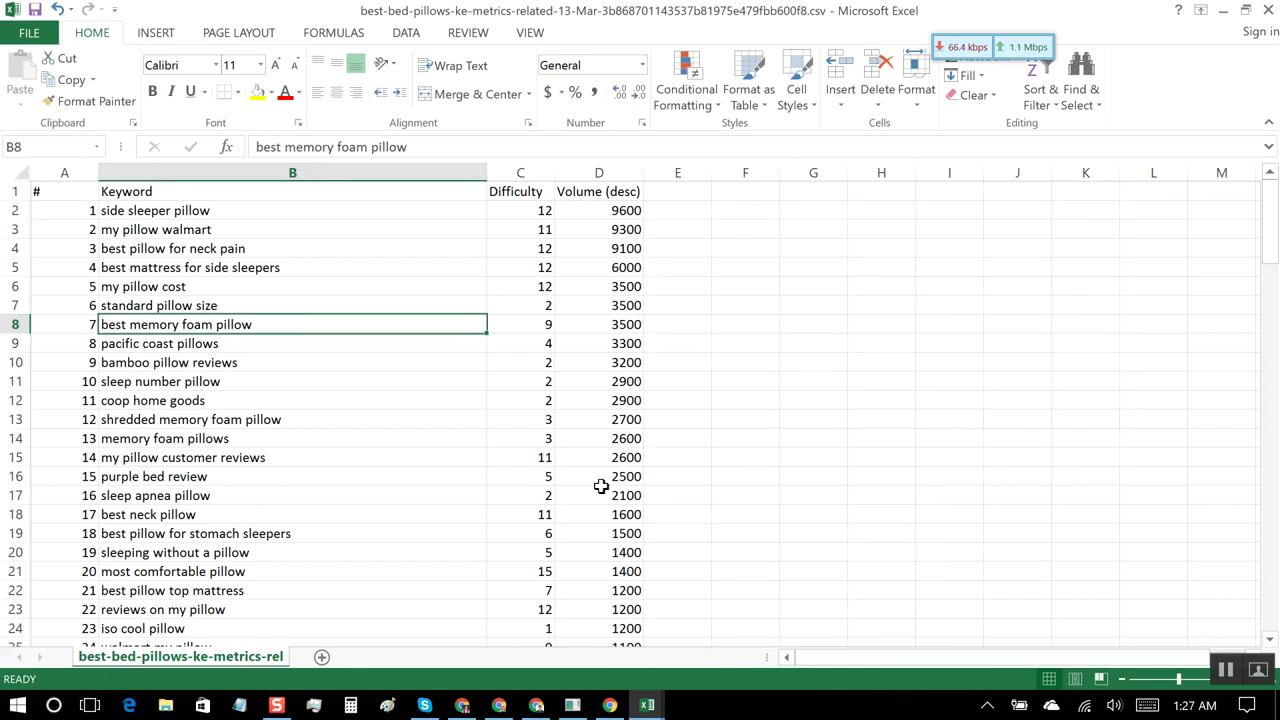
Step: Copy the keywords in B2:B128 and switch to the Final Working Niche Selection Full System workbook
drag(237, 211, 218, 594)
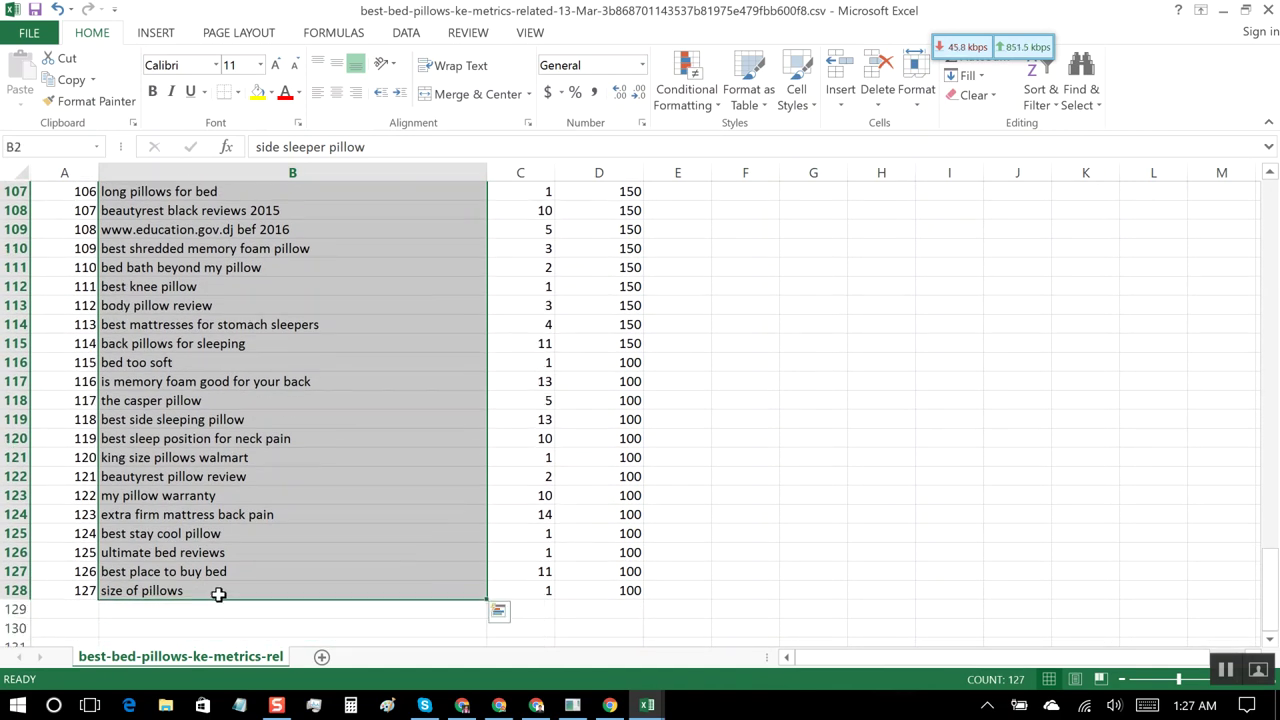
key(ctrl+c)
click(647, 705)
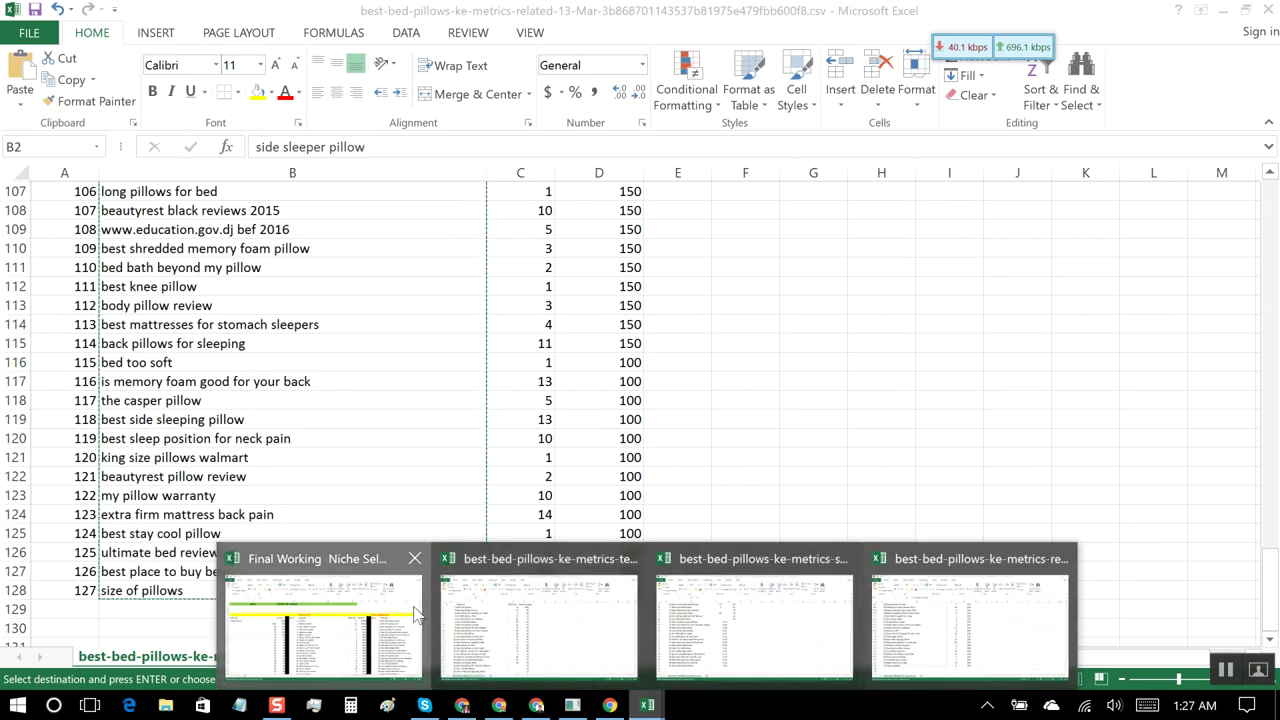
click(320, 620)
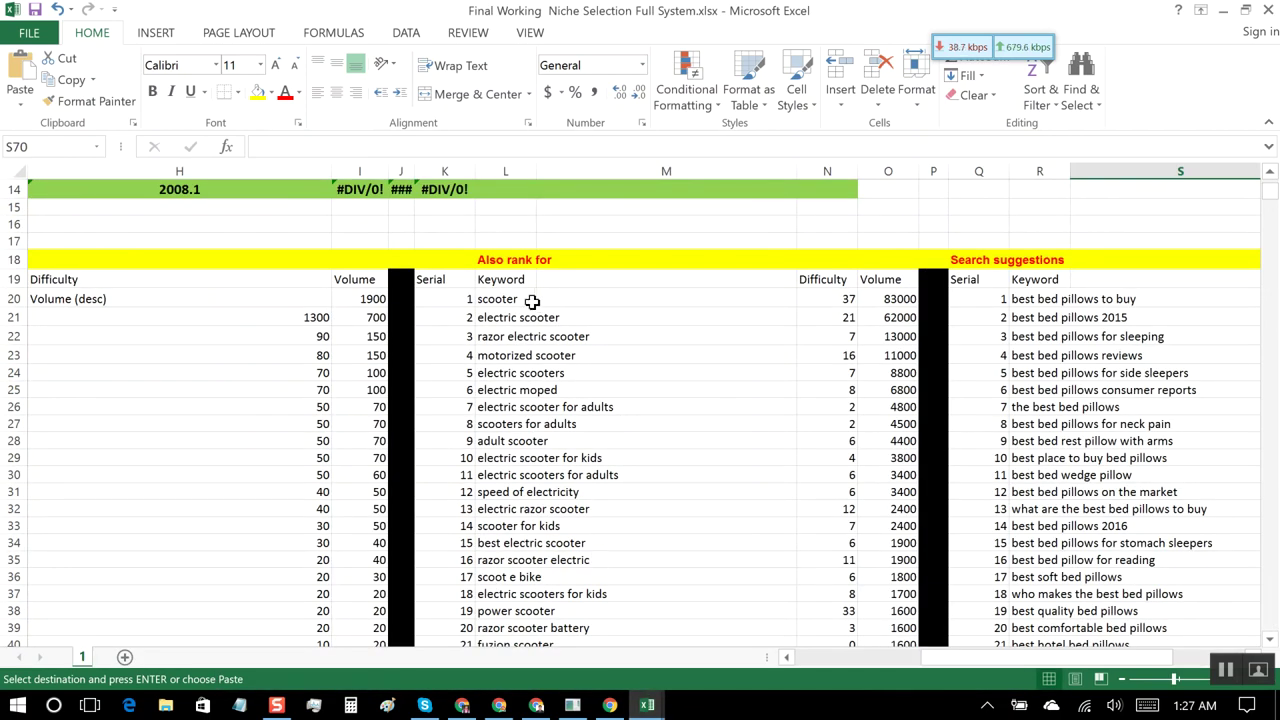
Step: Clear the old scooter keywords in the Also rank for Keyword column from L20 down to row 856
drag(511, 298, 538, 610)
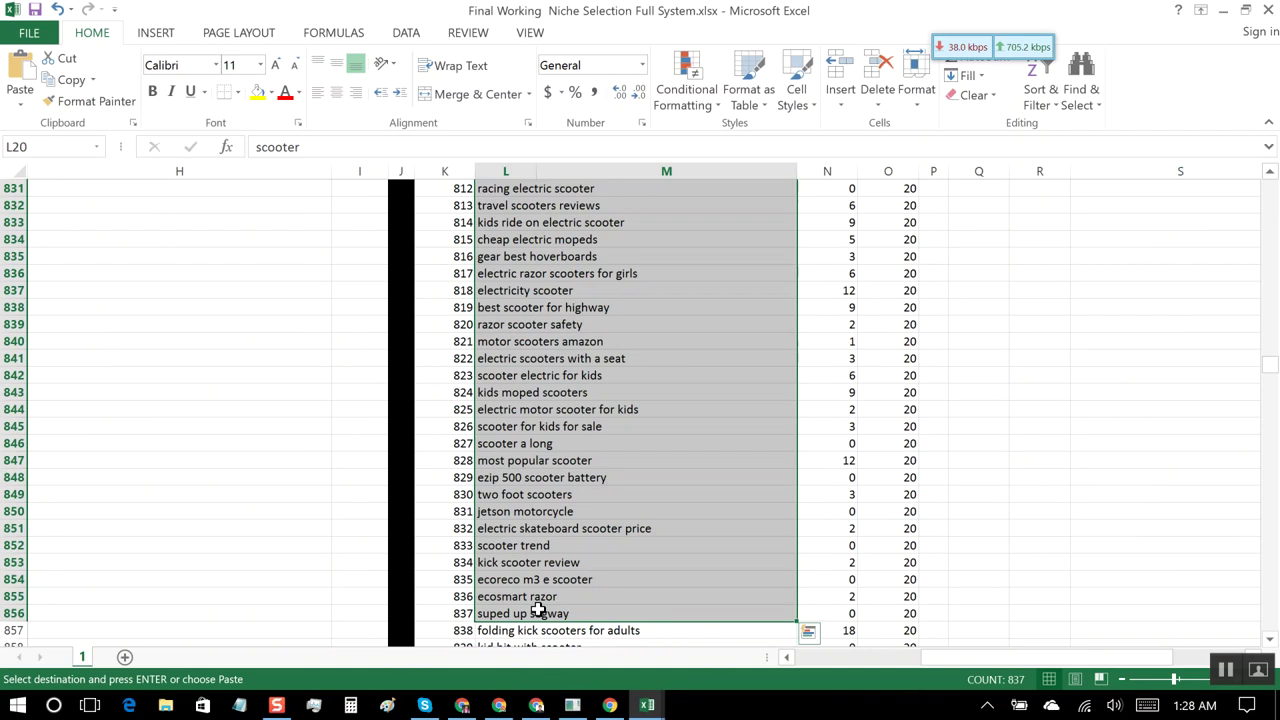
key(Delete)
click(498, 463)
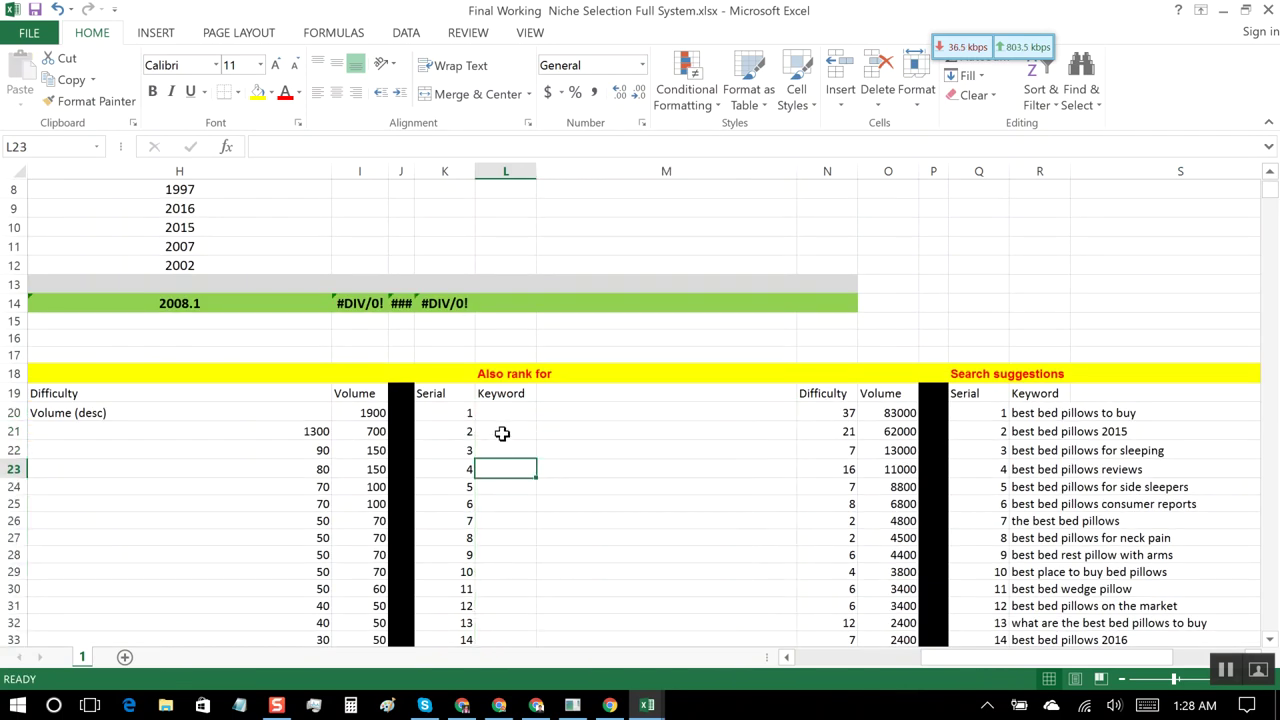
Step: Copy the keywords from the related-keywords CSV again and paste them into the Also rank for list starting at L20
click(504, 413)
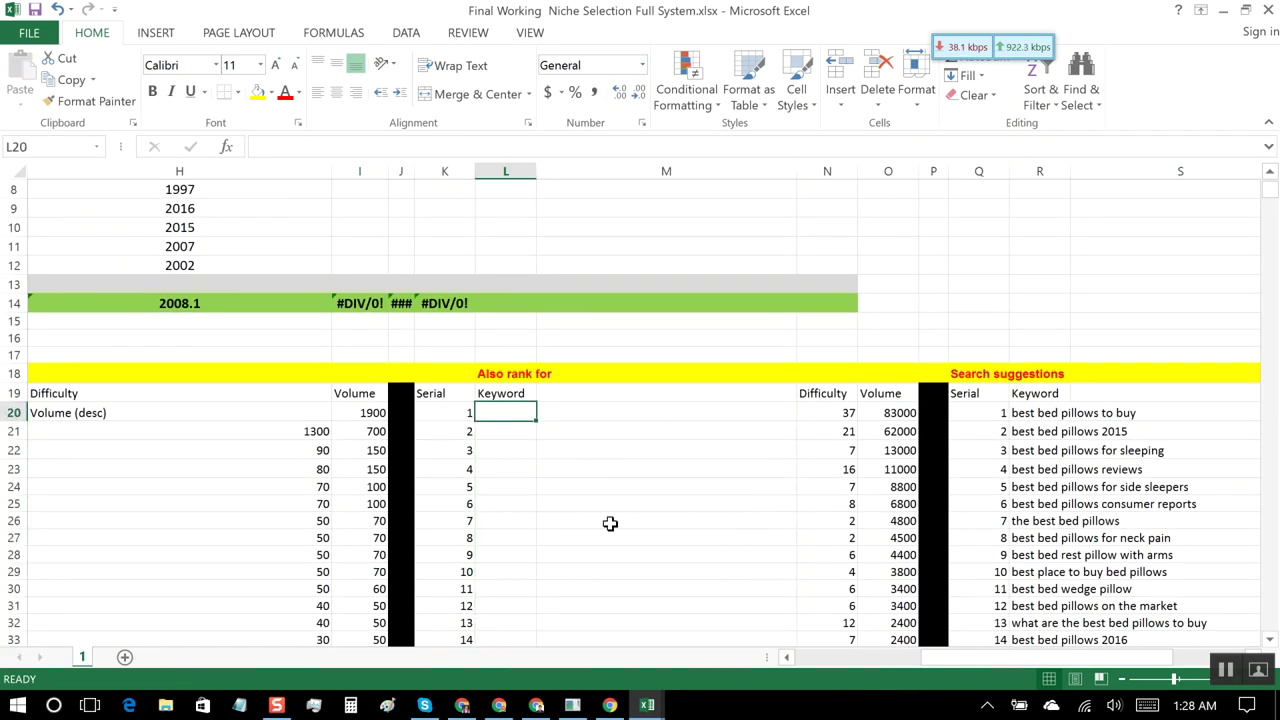
click(647, 705)
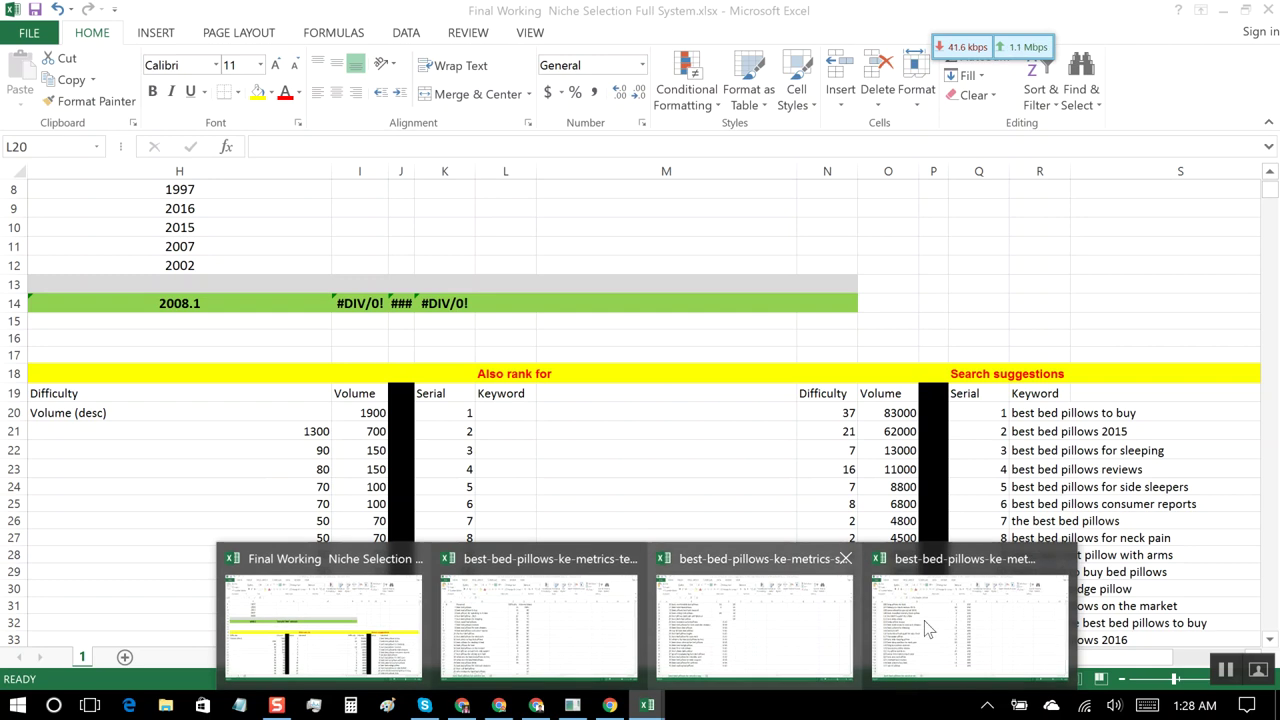
click(940, 628)
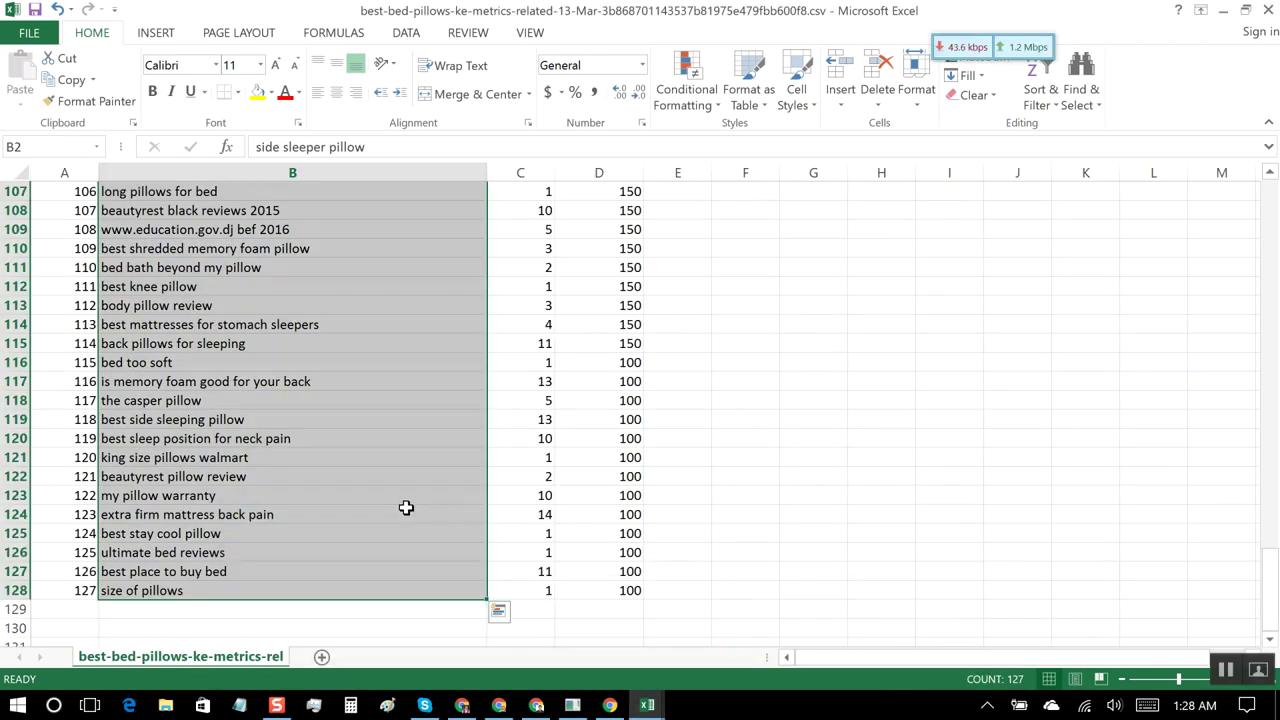
click(647, 705)
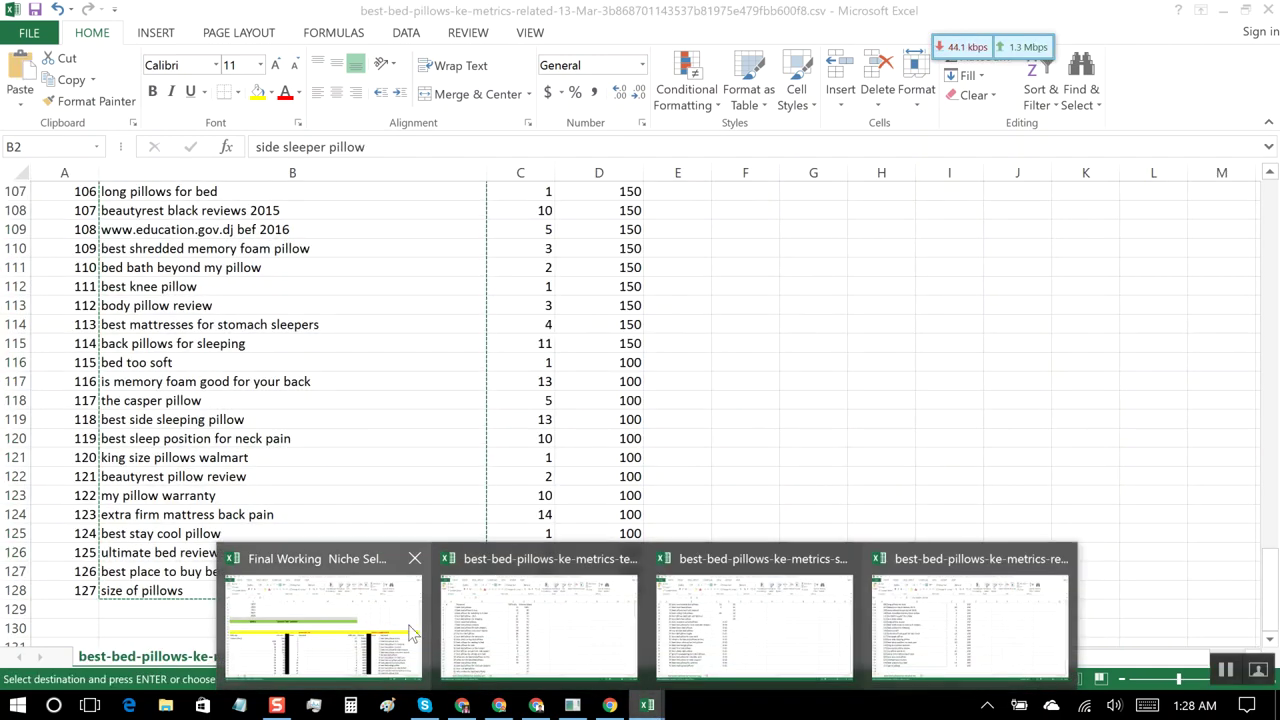
click(412, 630)
key(ctrl+v)
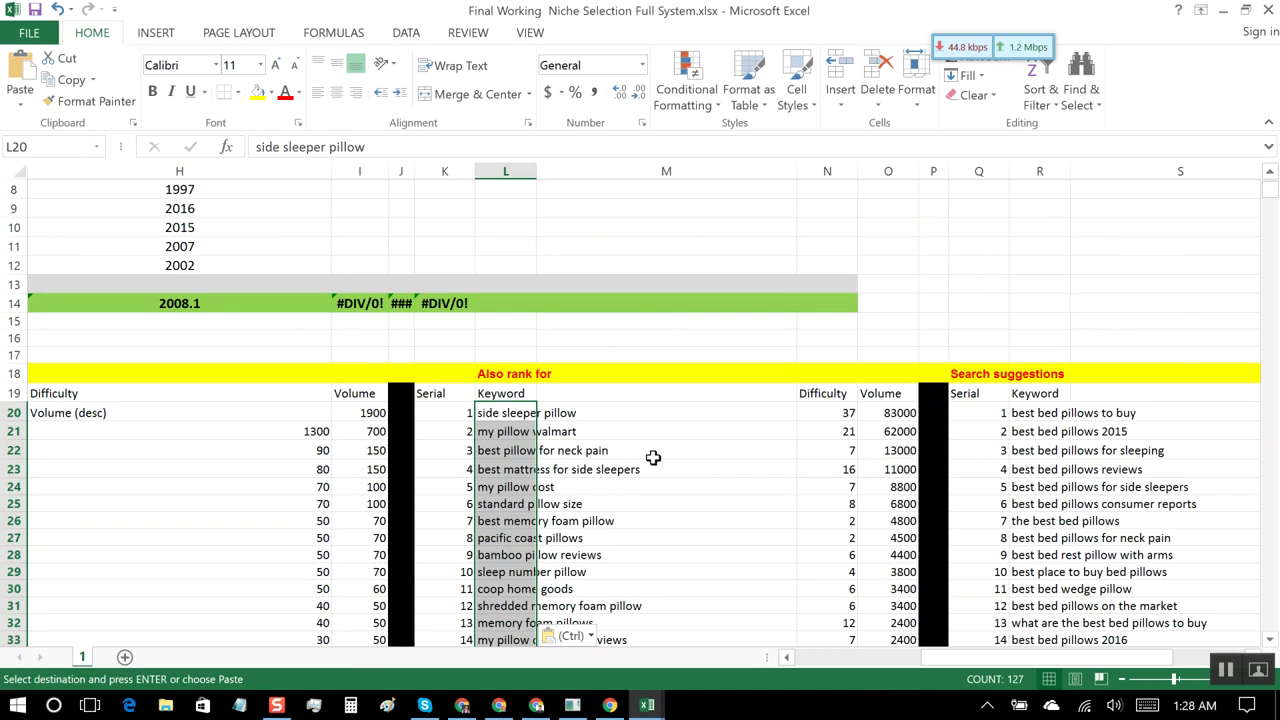
click(670, 469)
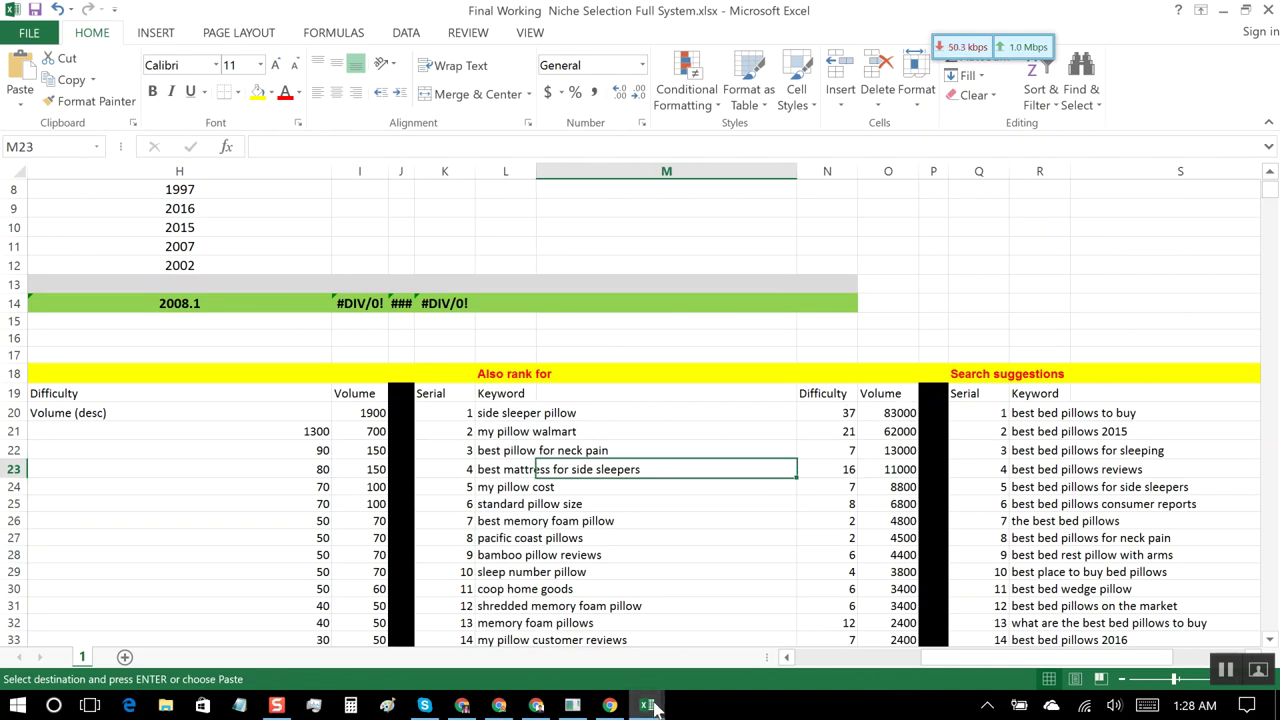
Step: Copy the Difficulty and Volume values in C2:D128 of the related-keywords CSV
mouse_move(648, 700)
click(903, 643)
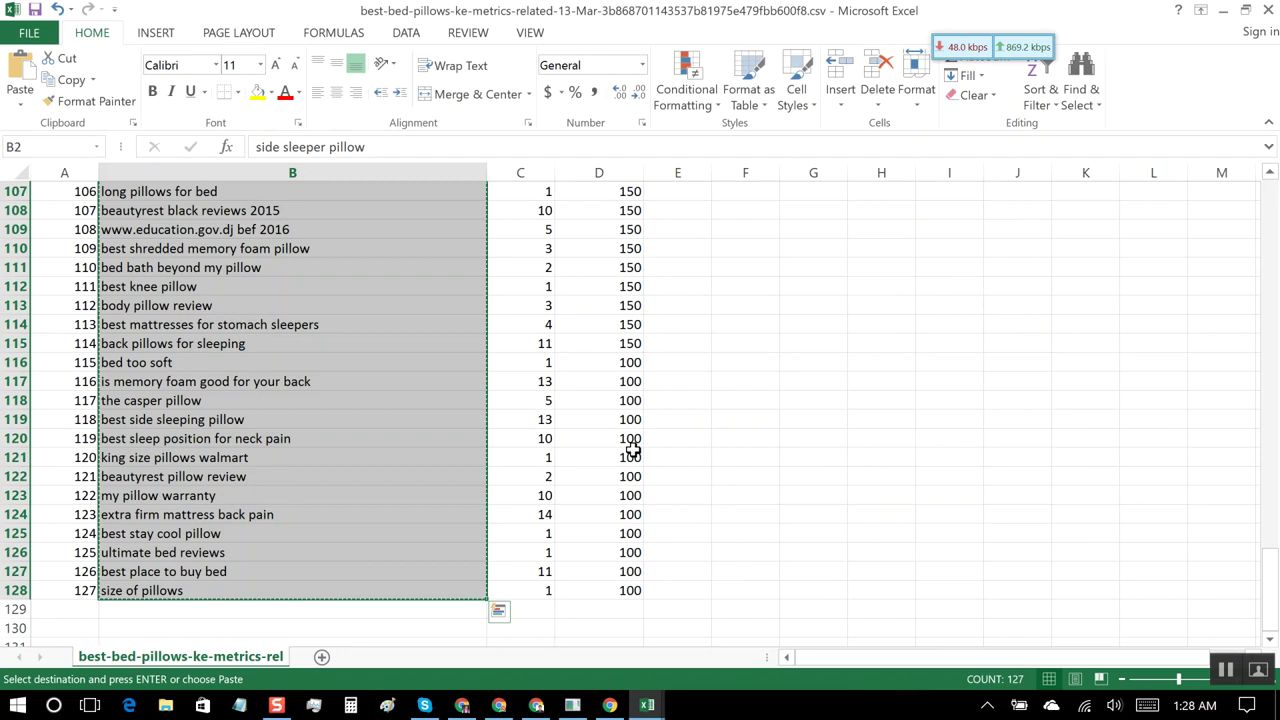
scroll(632, 571, up, 20)
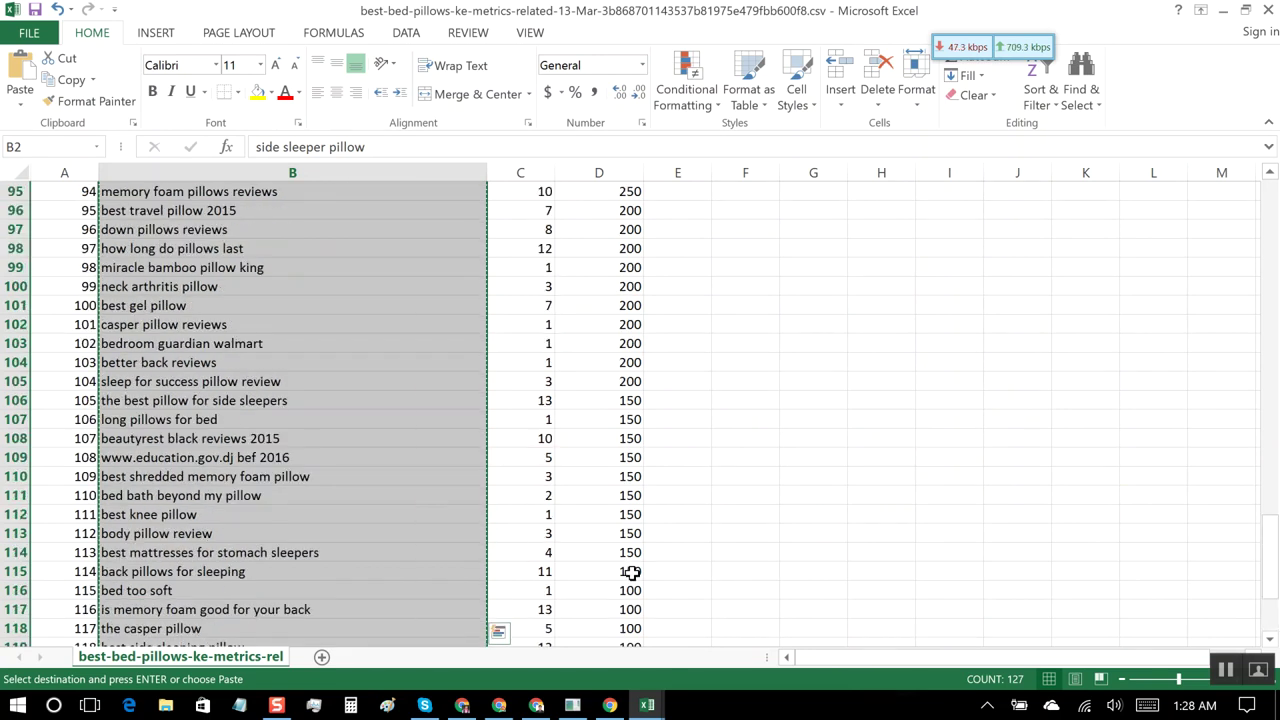
scroll(632, 571, up, 12)
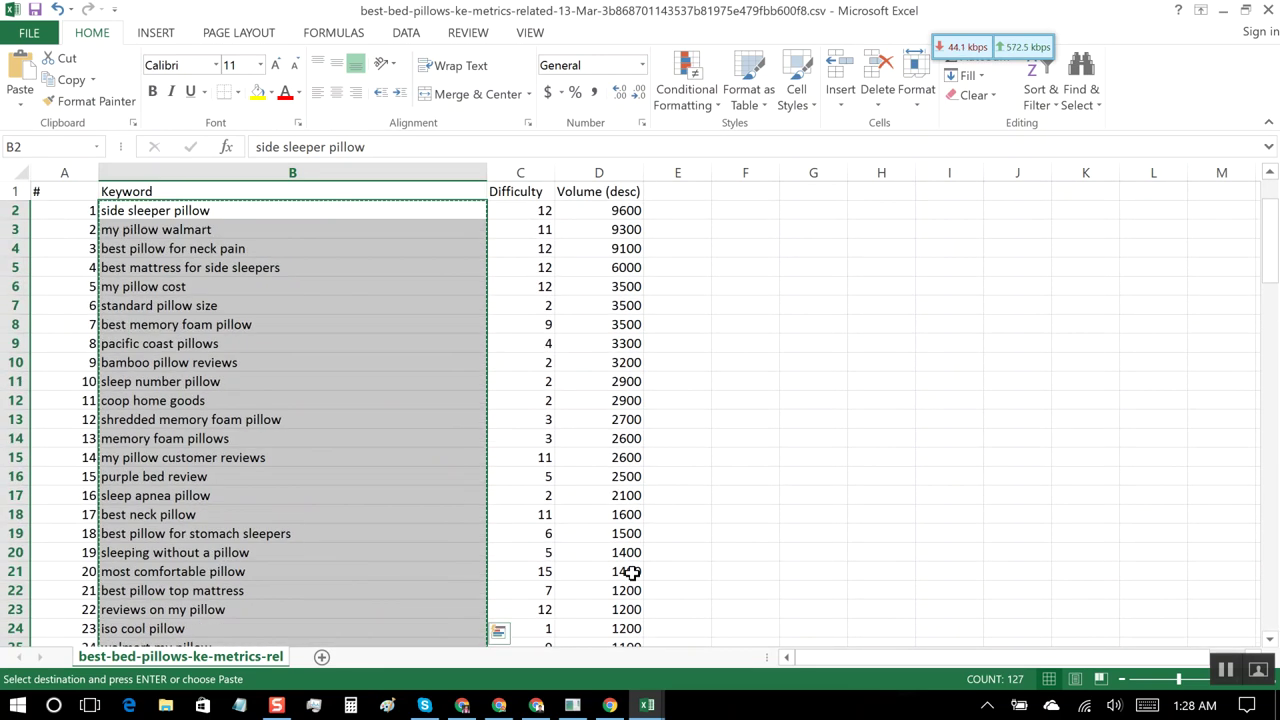
click(533, 212)
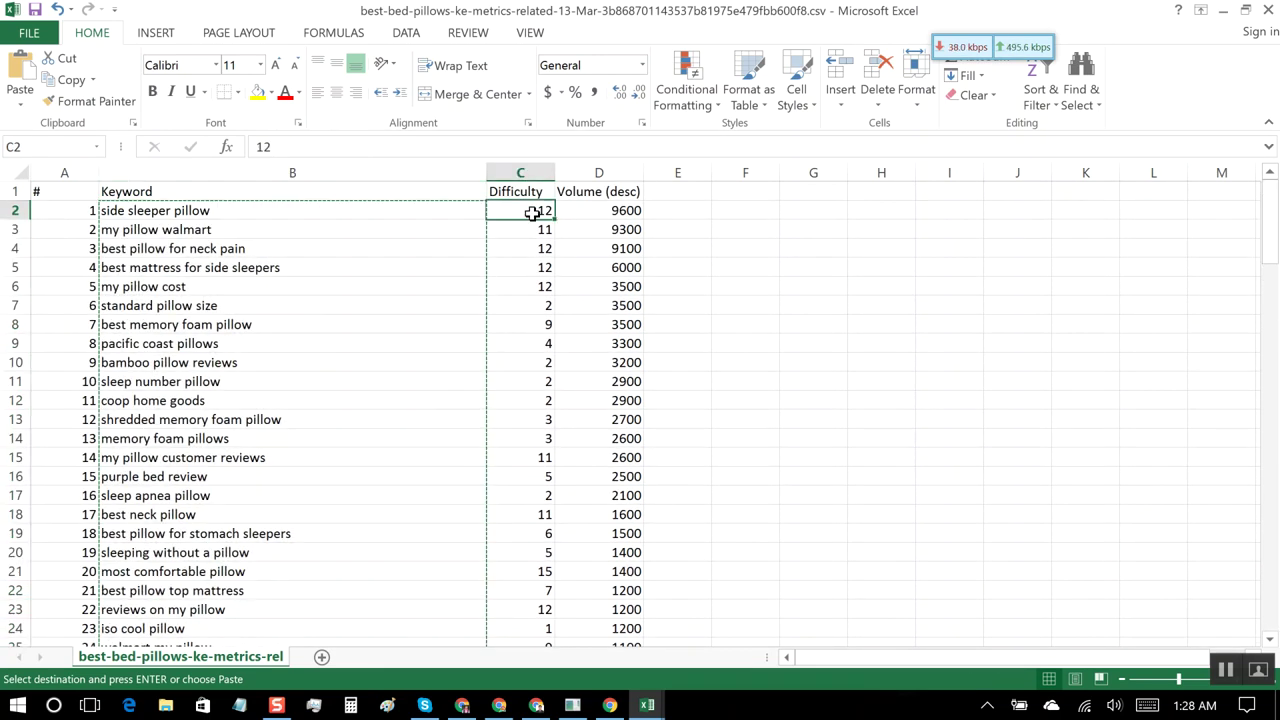
drag(533, 212, 582, 571)
key(ctrl+c)
Step: Paste the copied values over N20:O146 in the niche selection workbook's Also rank for section and check the rows
click(647, 705)
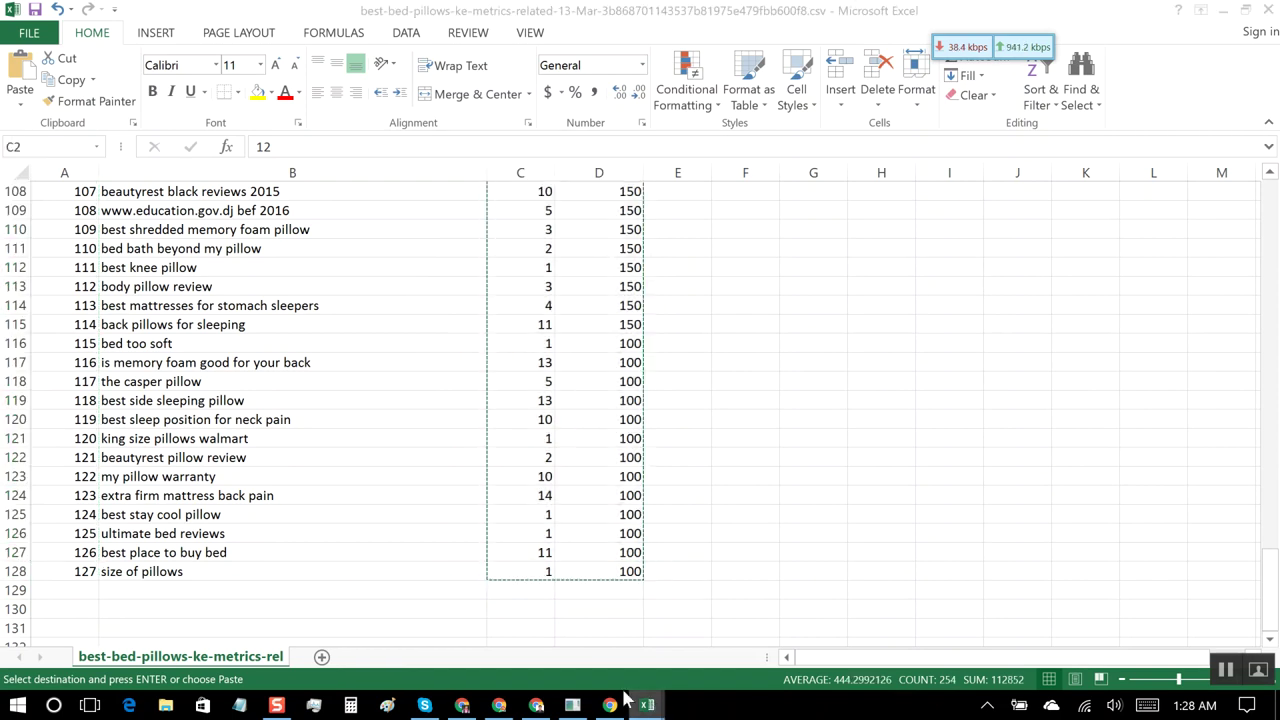
click(381, 628)
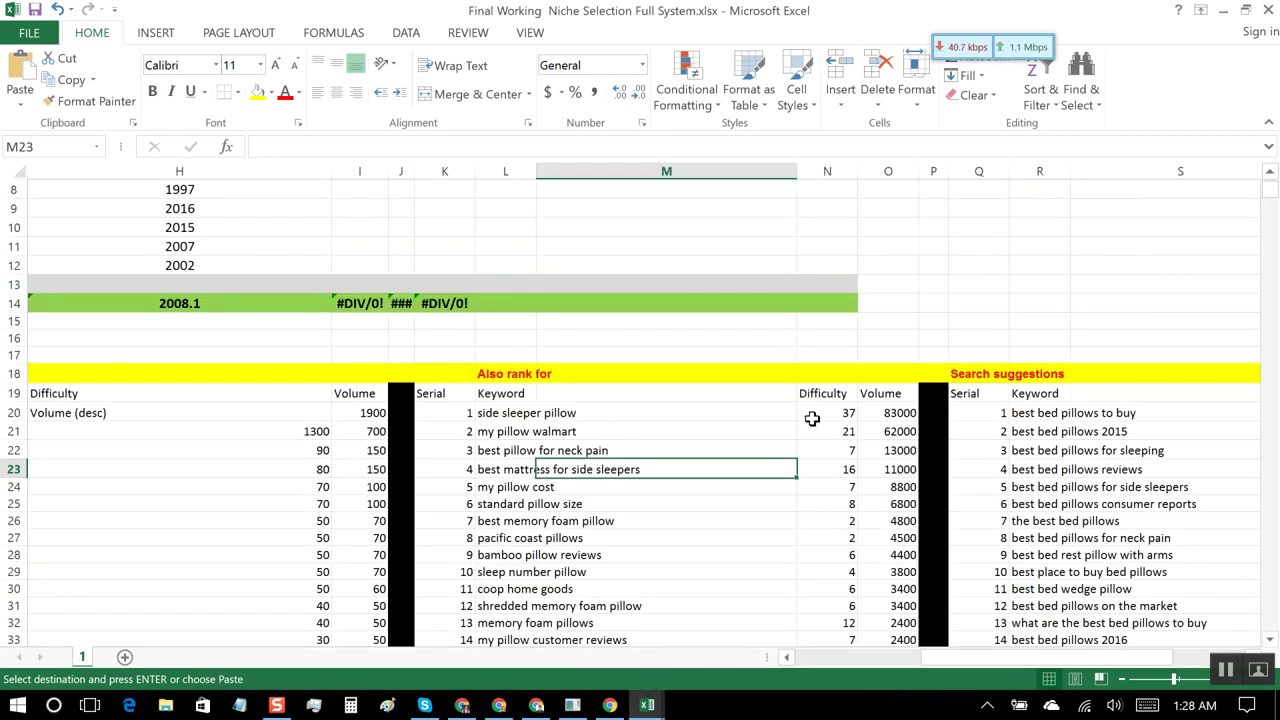
drag(819, 407, 910, 302)
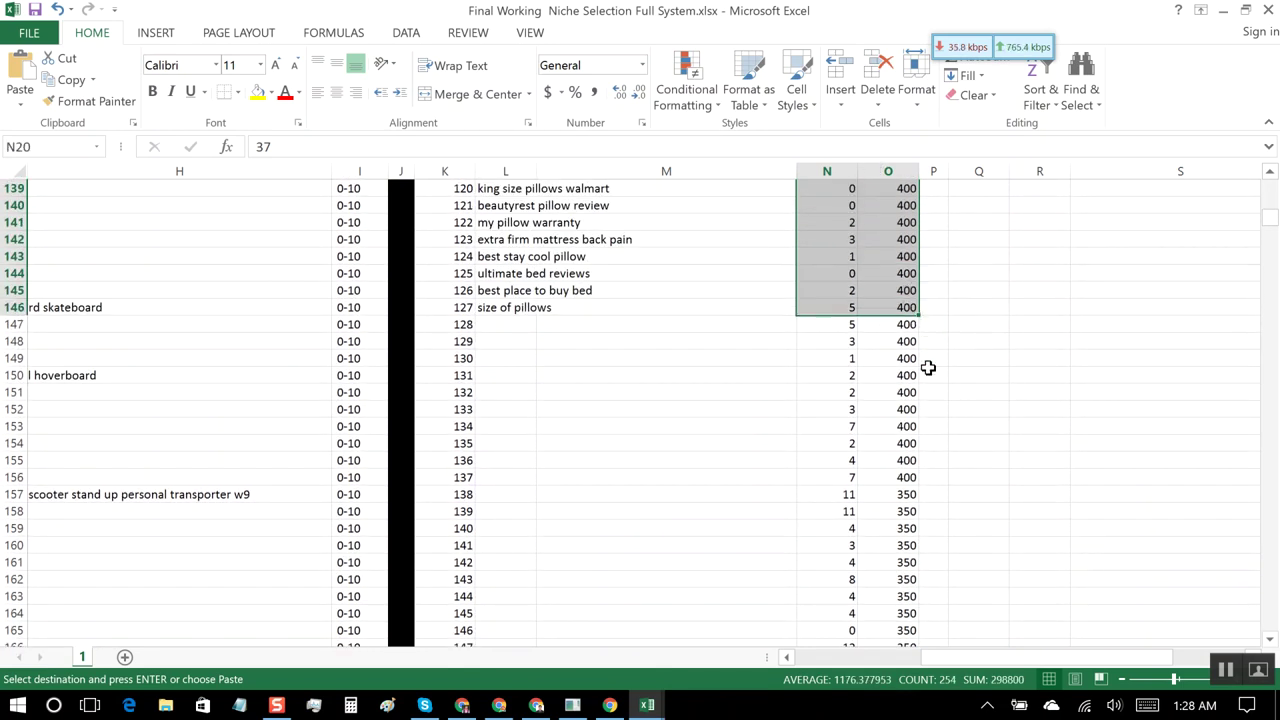
key(ctrl+v)
scroll(818, 428, down, 17)
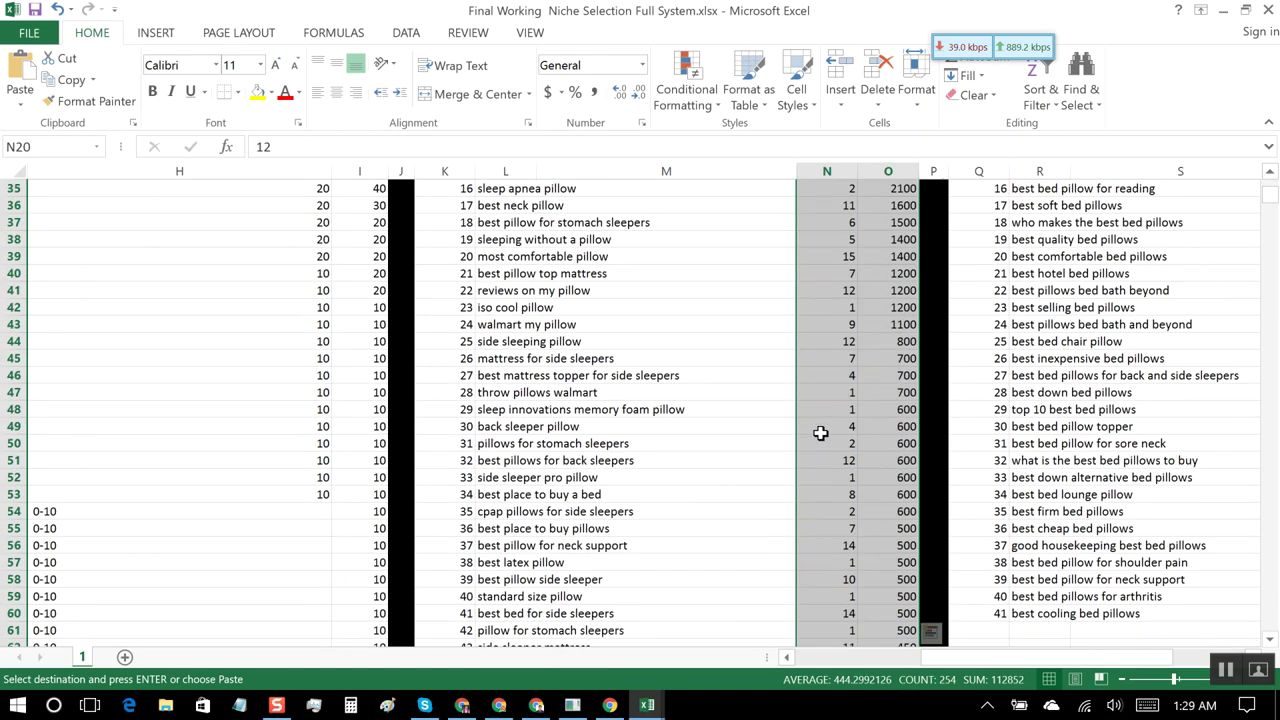
scroll(821, 433, down, 9)
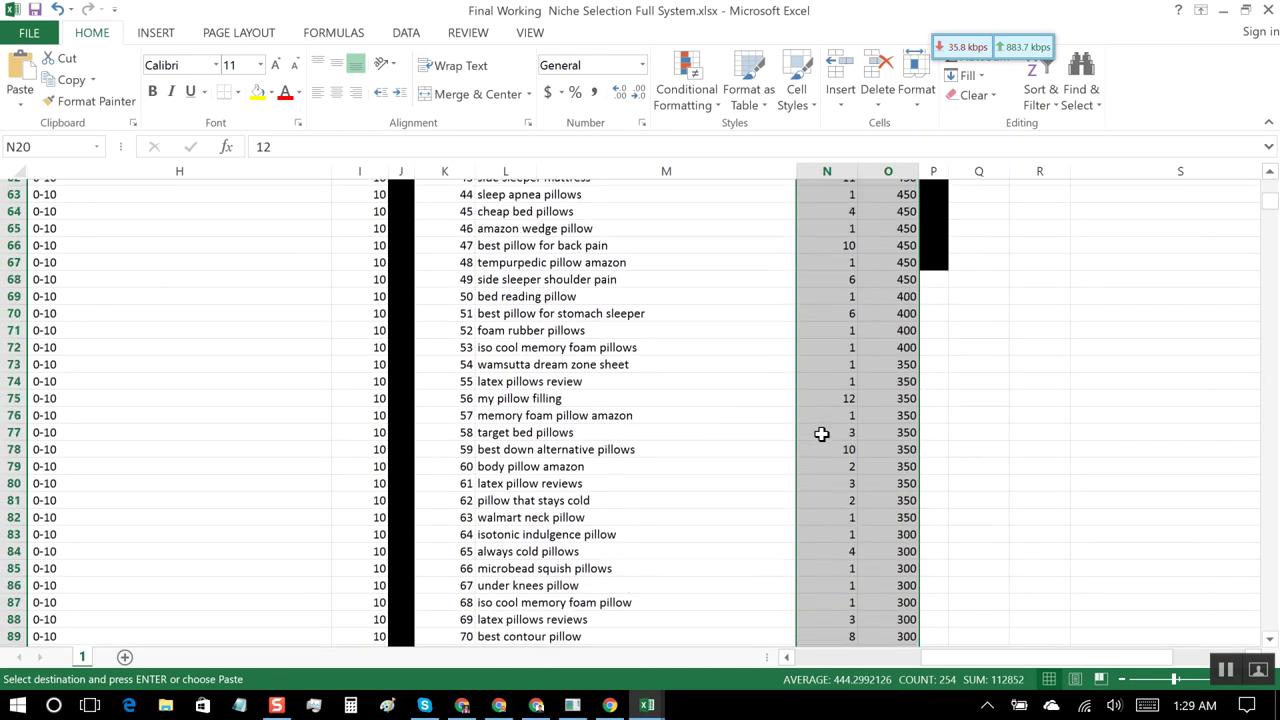
scroll(821, 433, down, 17)
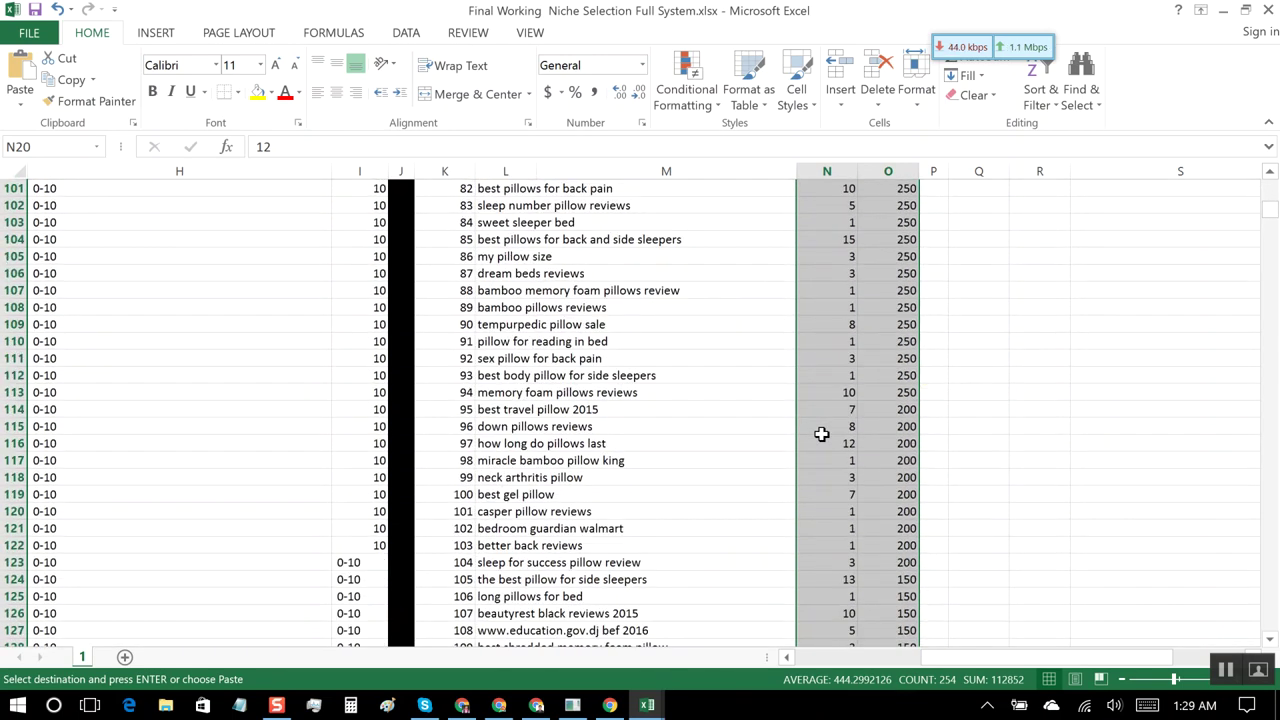
Step: Clear the leftover scooter values below row 146 in the Also rank for section's Difficulty and Volume columns, starting at N147
click(771, 366)
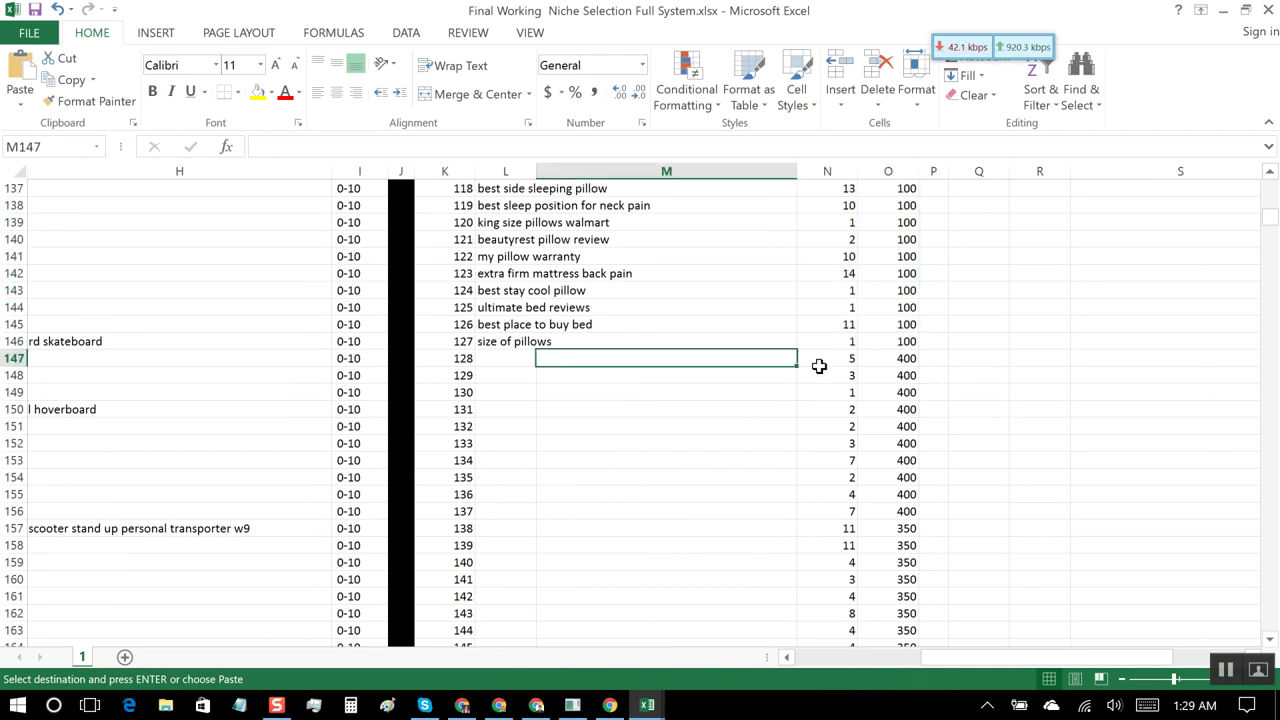
drag(829, 363, 963, 716)
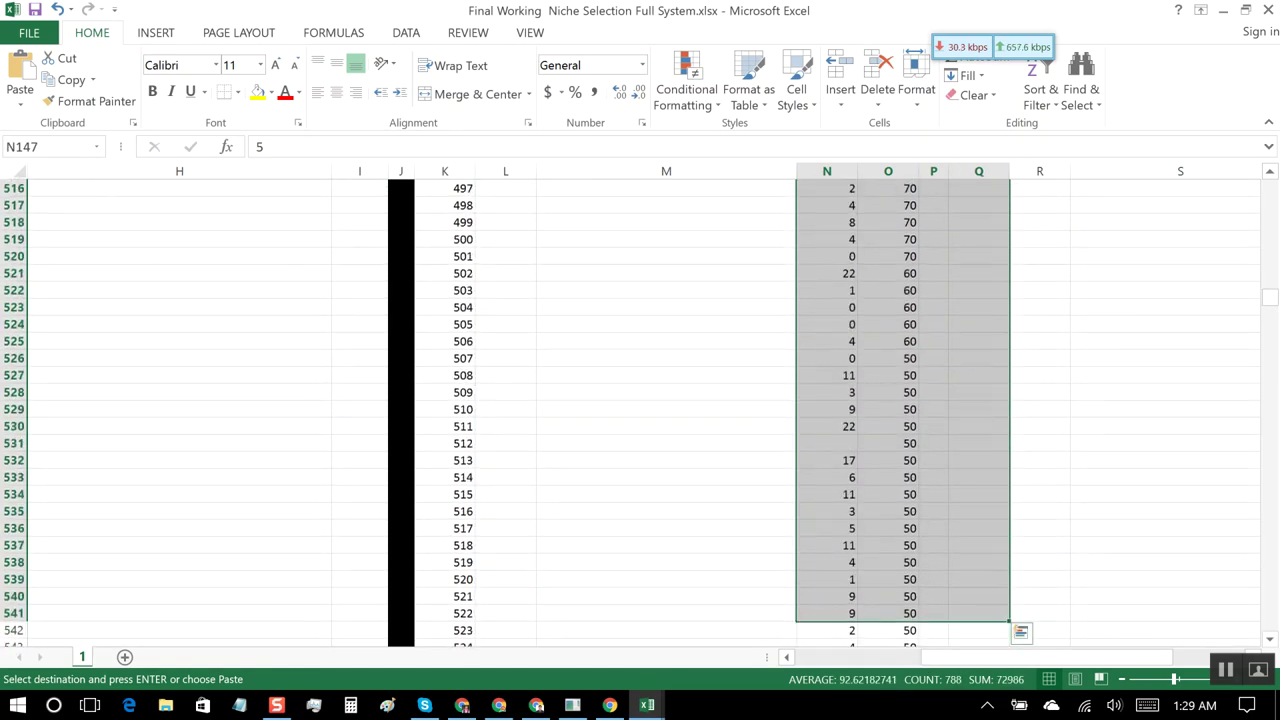
key(Delete)
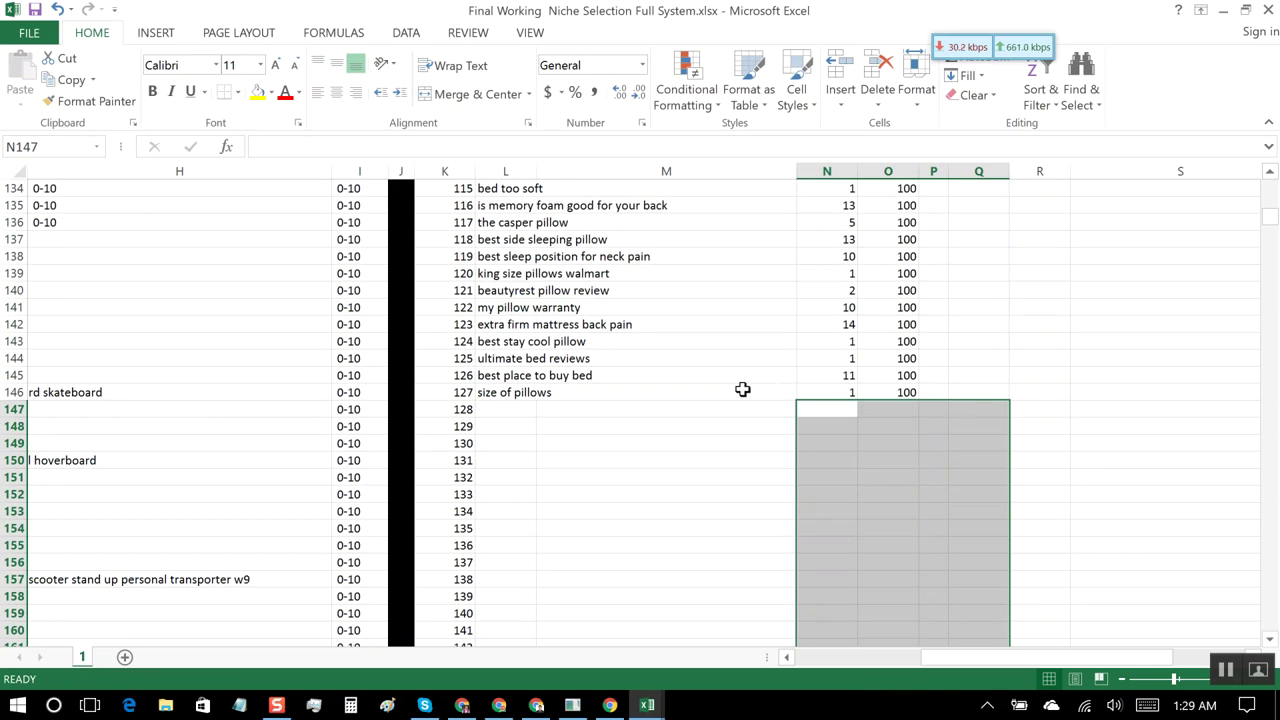
click(742, 390)
scroll(619, 510, up, 3)
scroll(619, 510, up, 20)
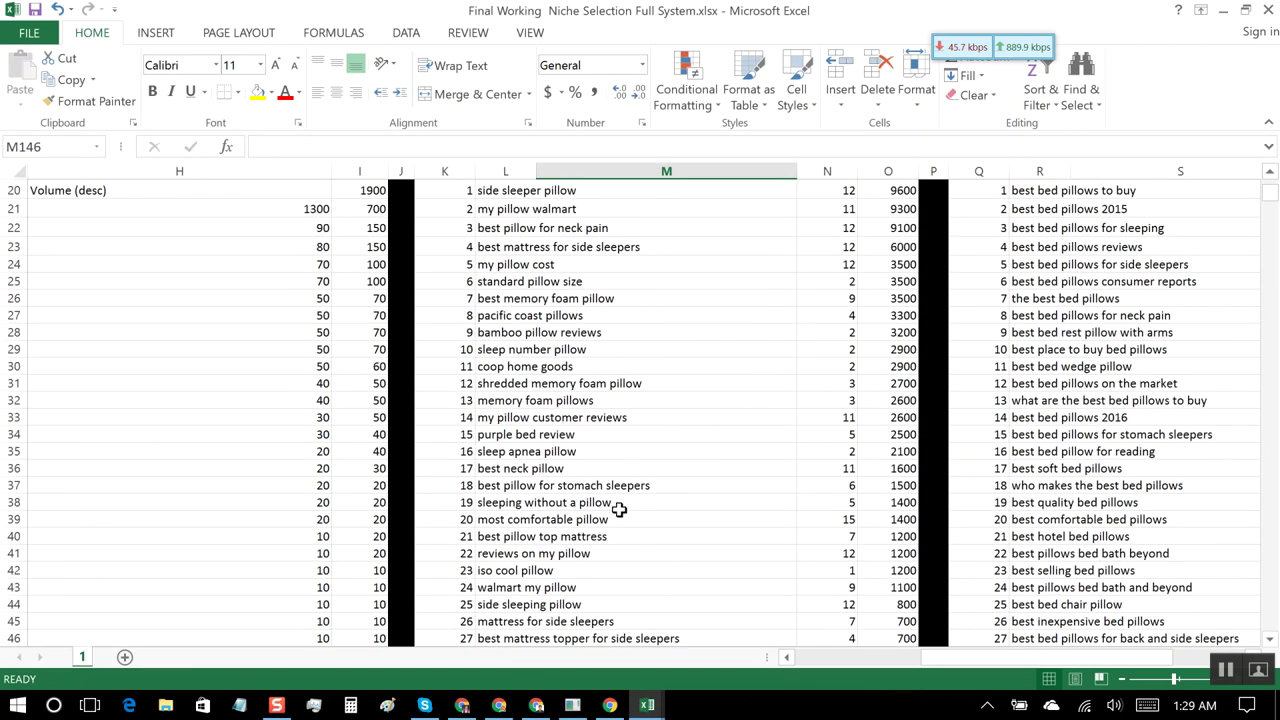
scroll(619, 510, up, 7)
scroll(614, 499, down, 6)
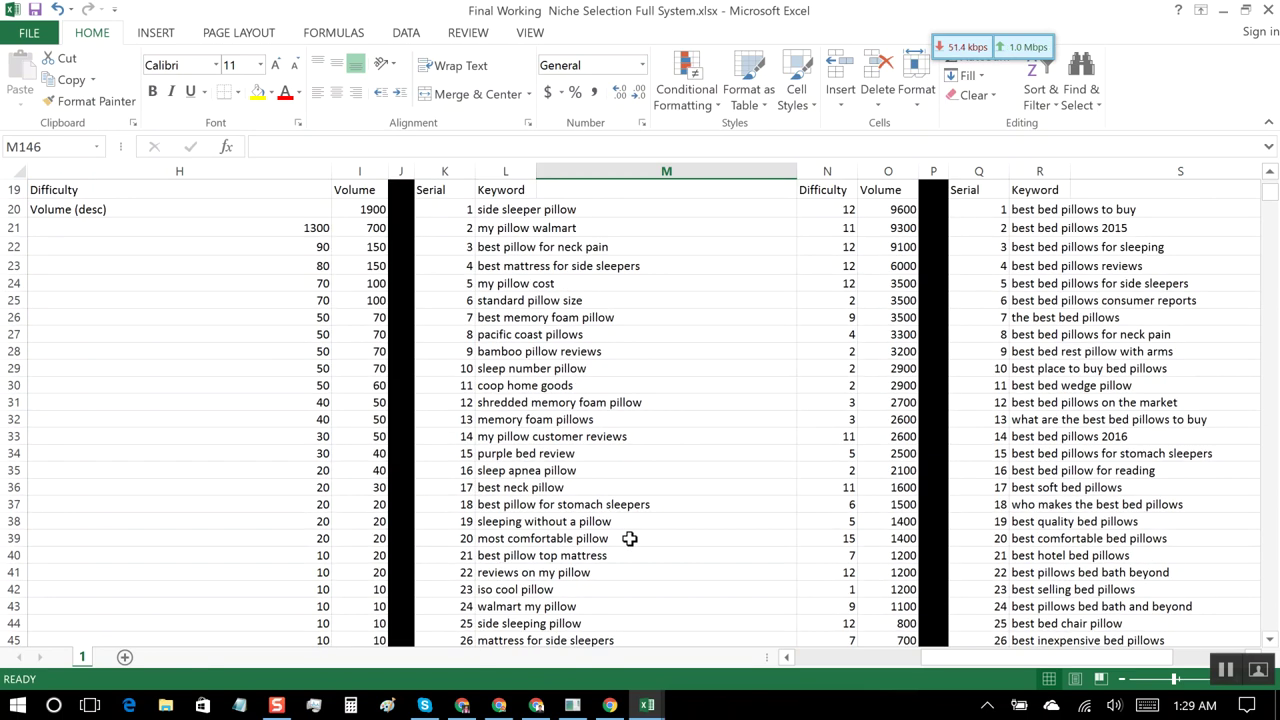
Step: Clear the wrongly aligned keyword, difficulty and volume data in columns F to I of the Having same terms section from row 20 down
drag(930, 665, 805, 662)
scroll(638, 563, up, 1)
scroll(638, 563, up, 1)
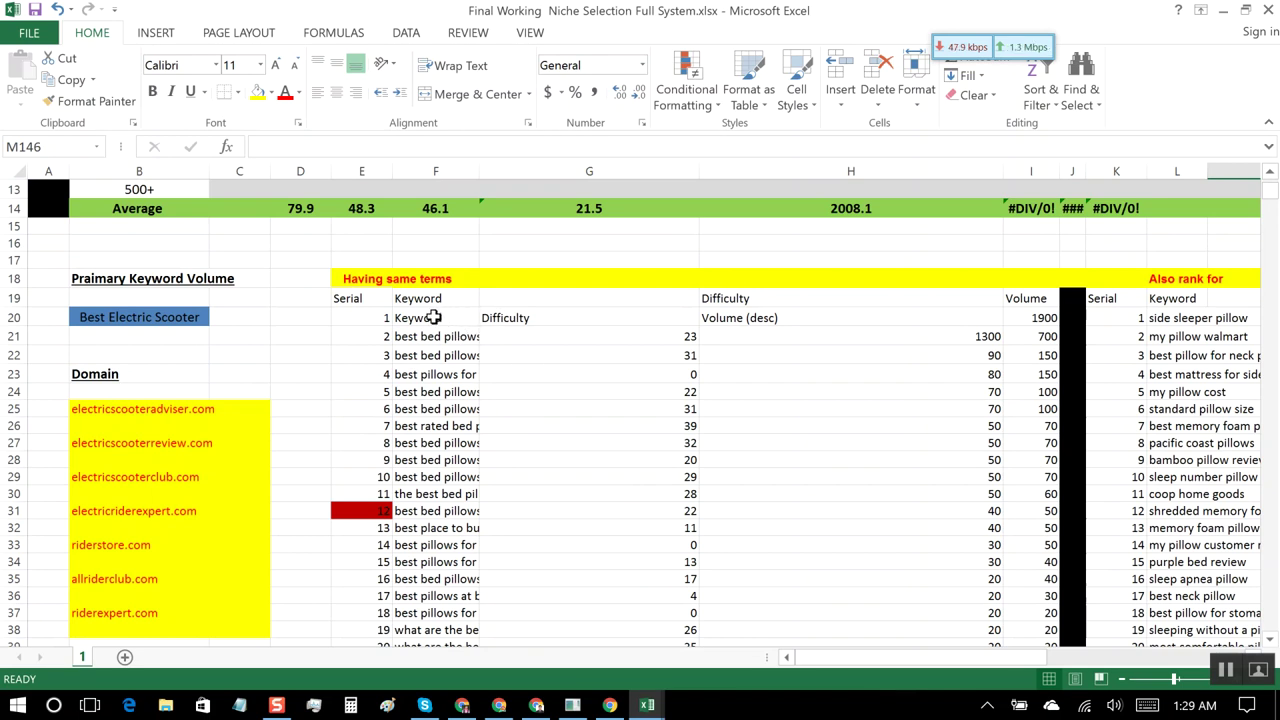
drag(444, 317, 1014, 608)
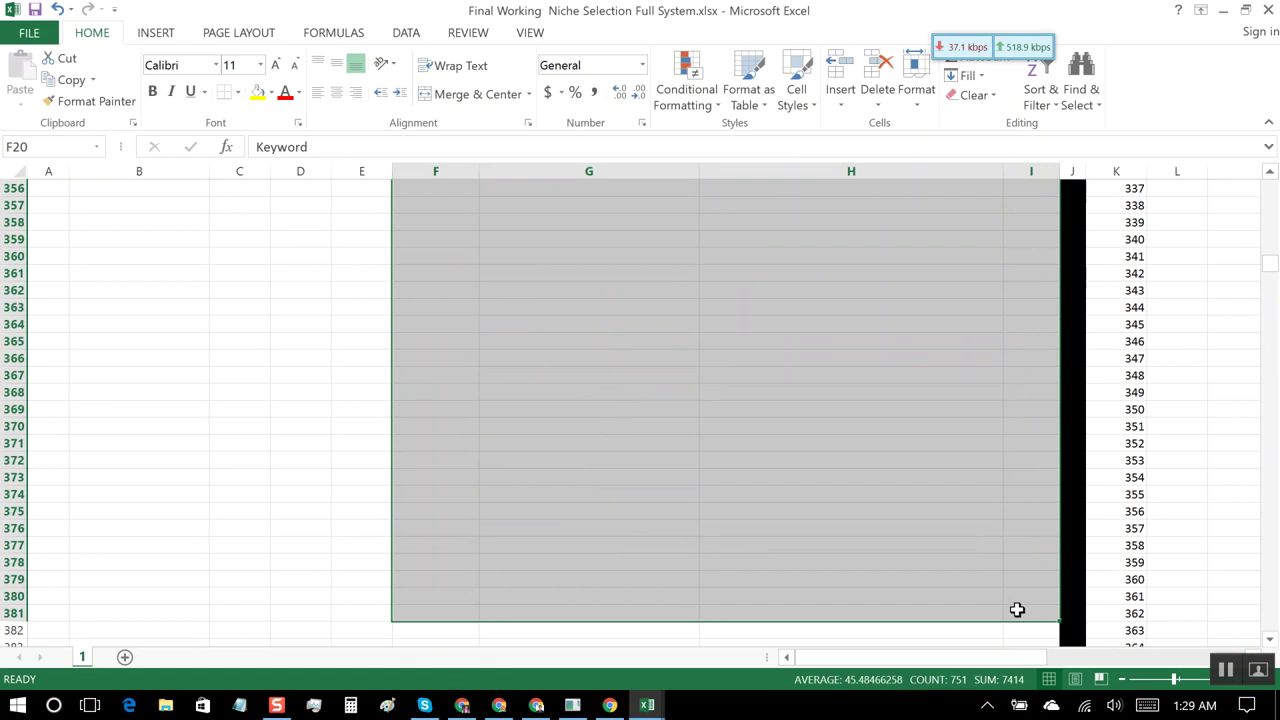
key(ctrl+BackSpace)
click(820, 554)
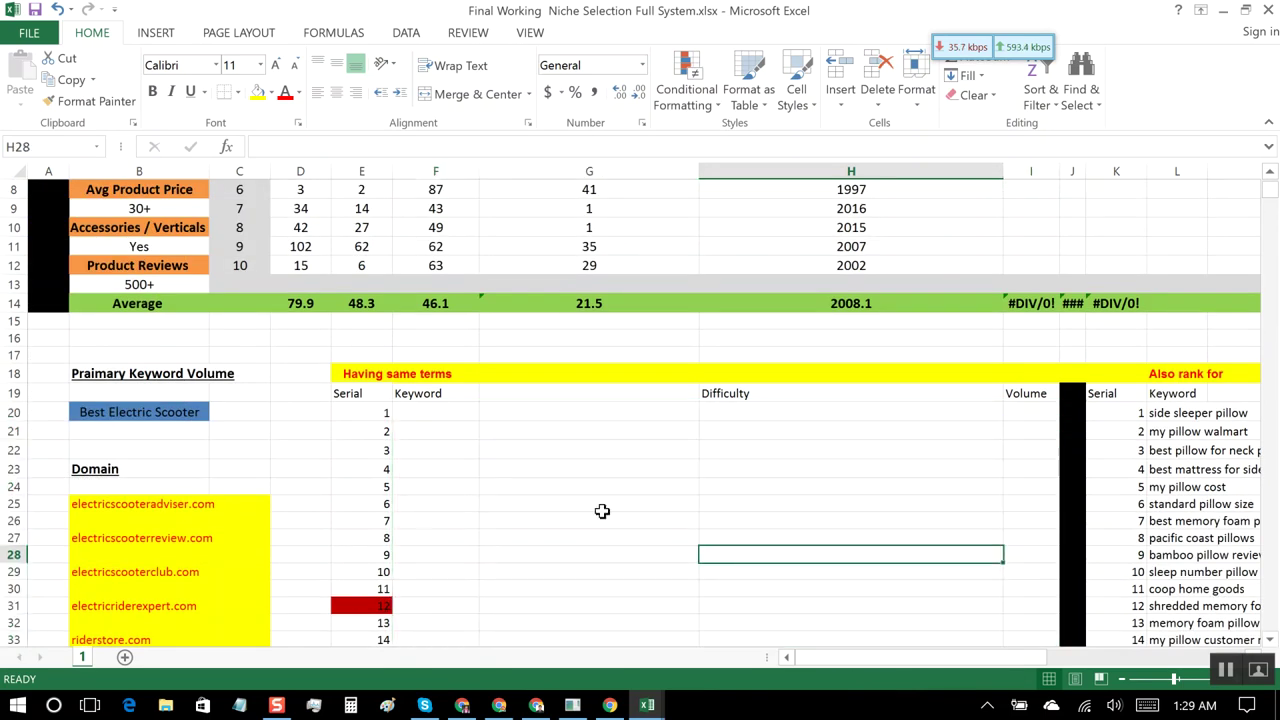
Step: Copy the keywords in B2:B117 of the terms CSV and paste them into the Having same terms Keyword column starting at F20
click(456, 412)
mouse_move(648, 700)
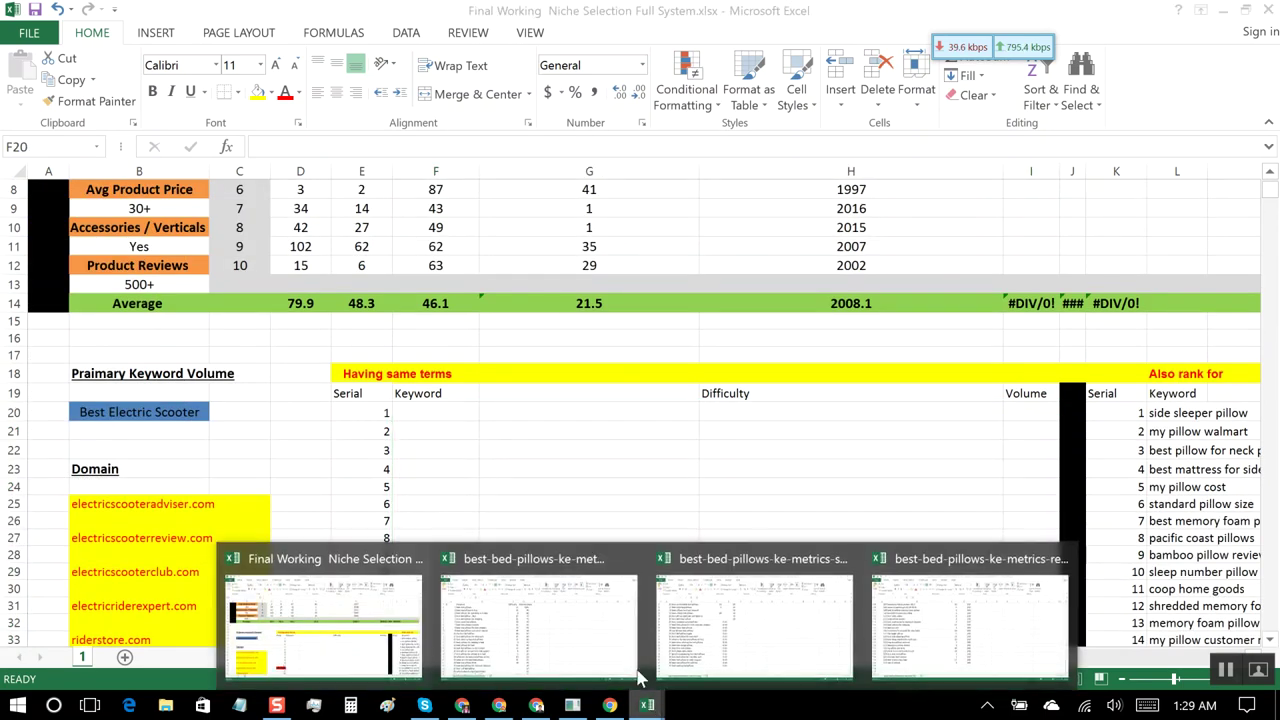
click(575, 635)
click(376, 433)
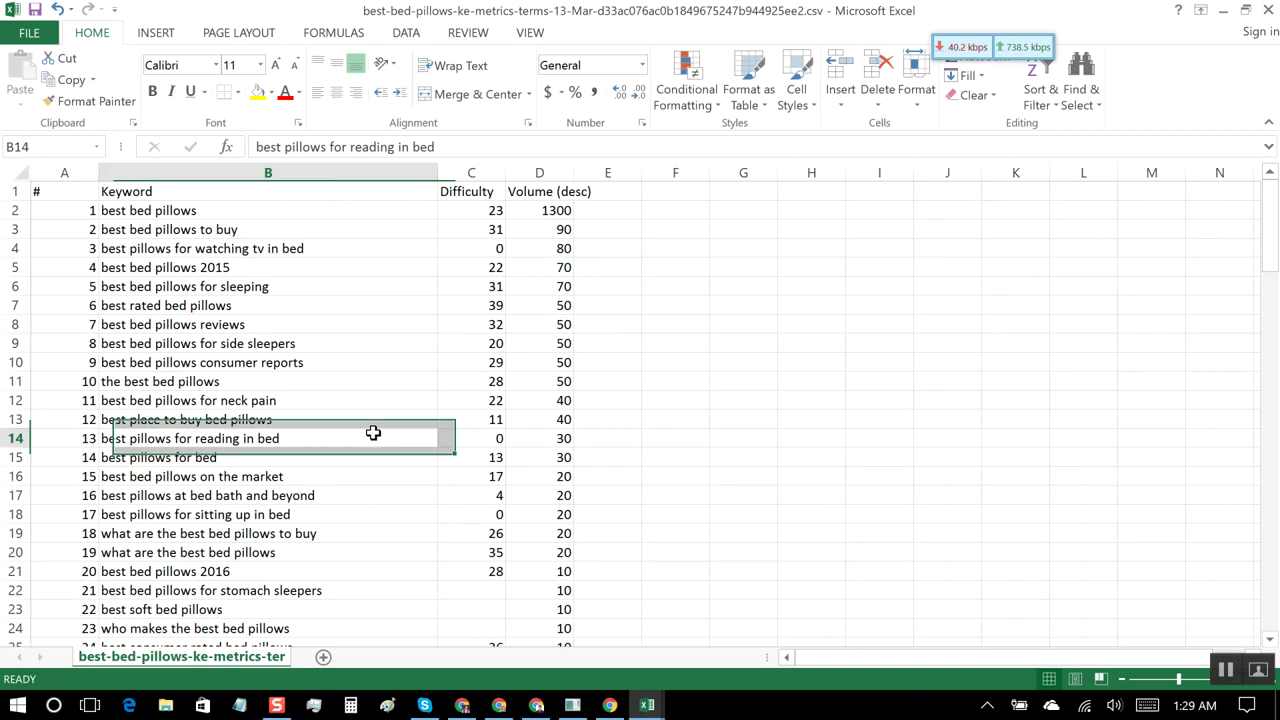
drag(231, 208, 247, 555)
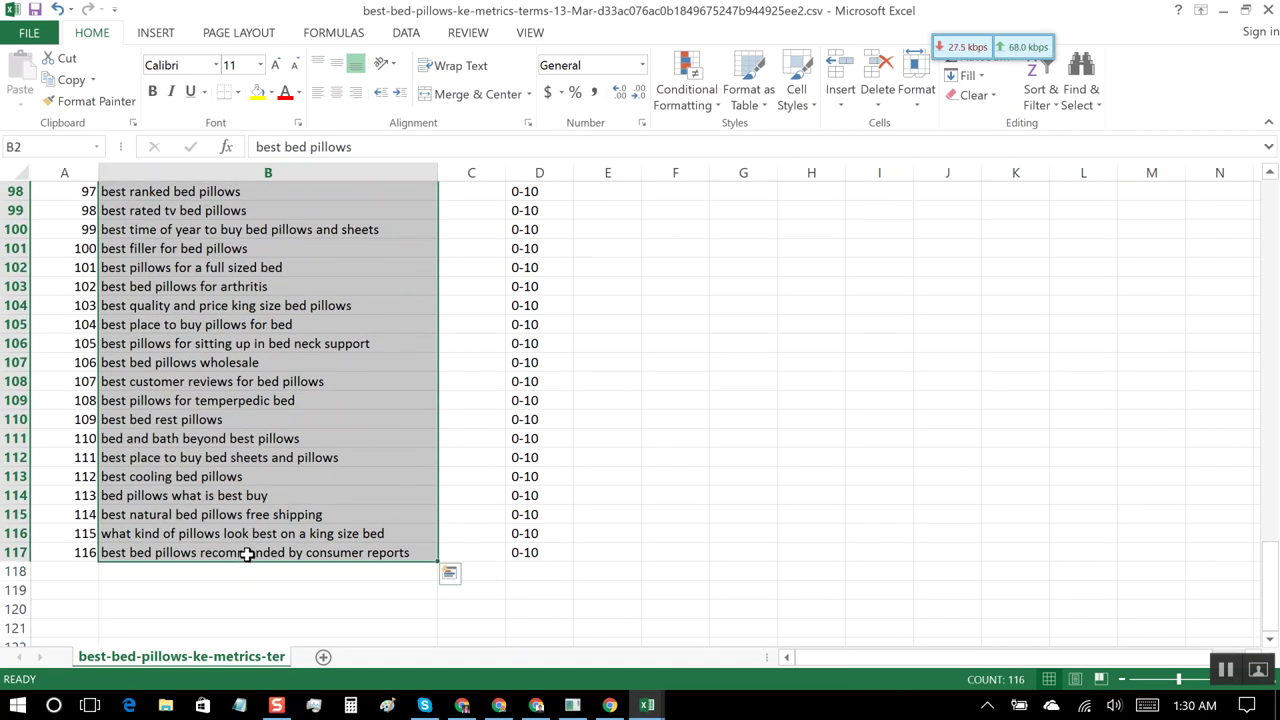
key(ctrl+c)
click(647, 705)
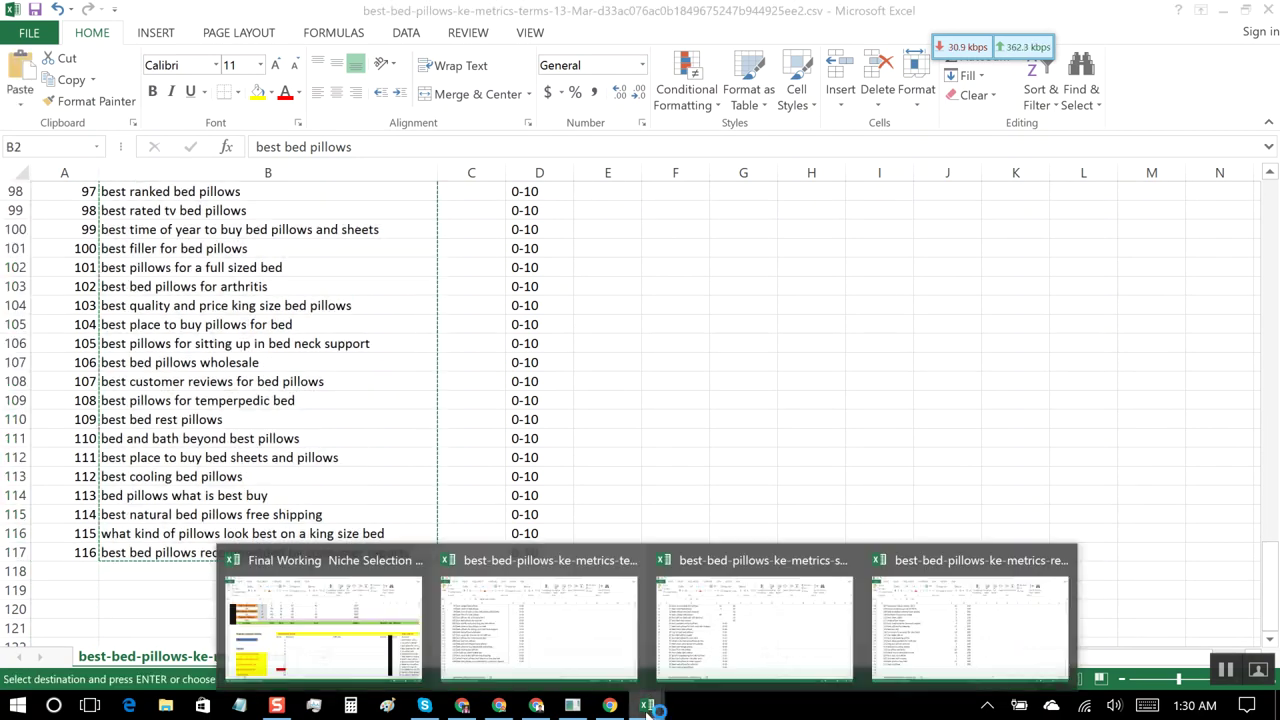
click(372, 624)
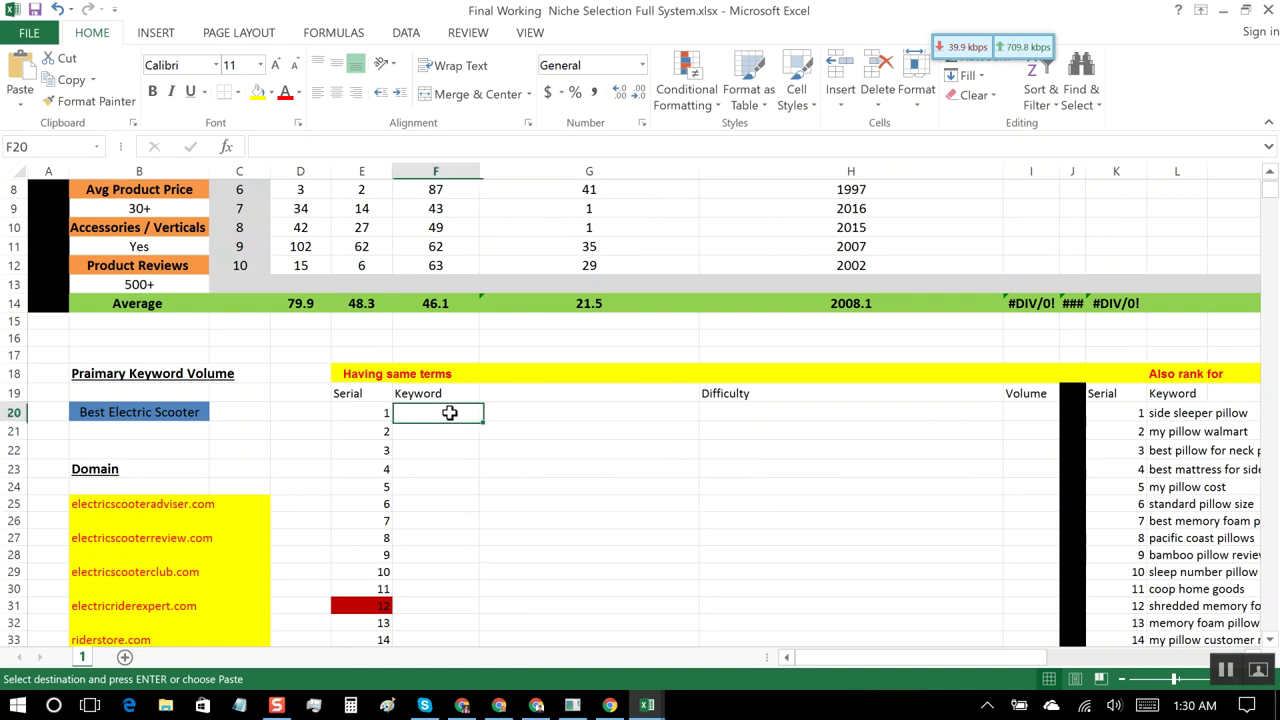
key(ctrl+v)
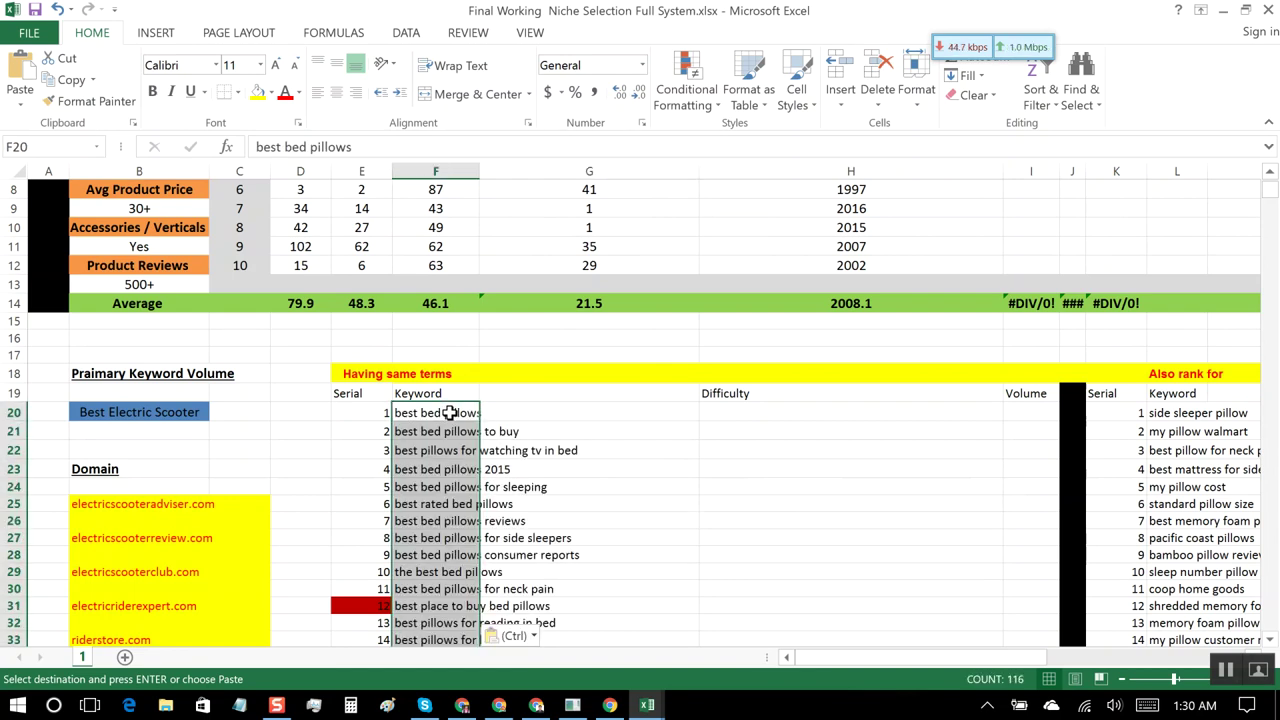
click(624, 492)
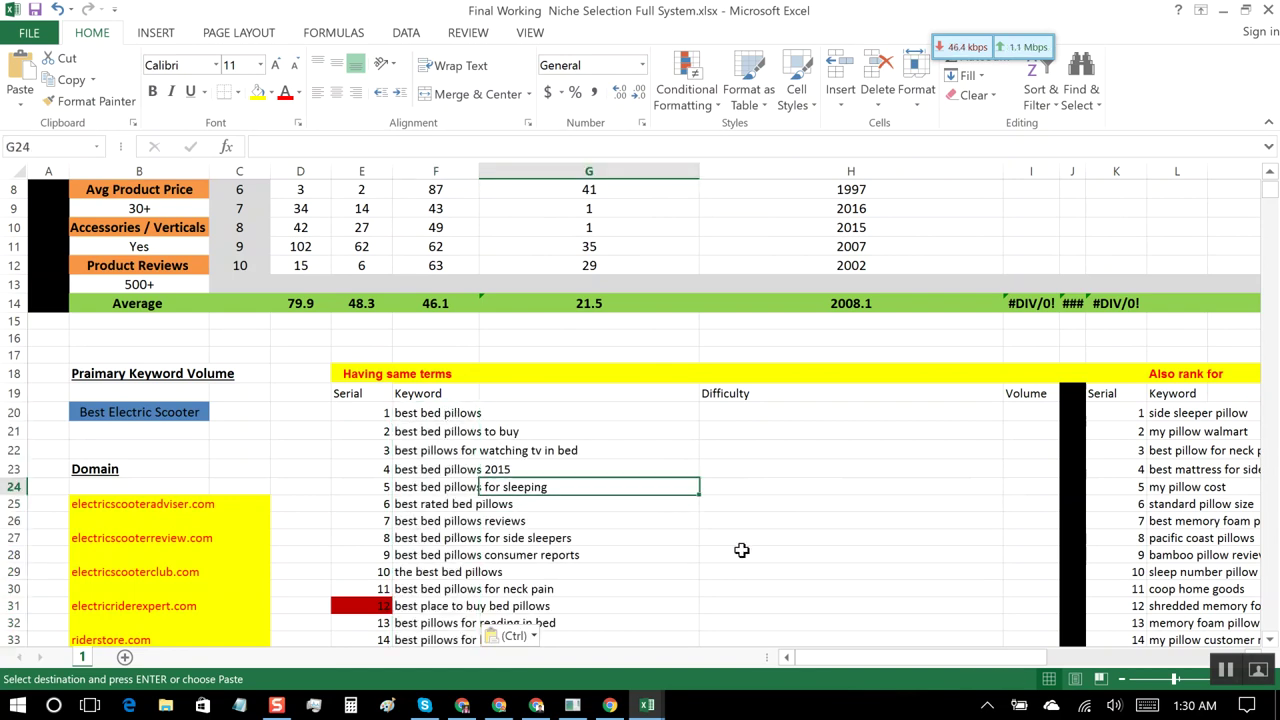
Step: Center the Difficulty and Volume (desc) columns, C and D, in the terms CSV
click(767, 428)
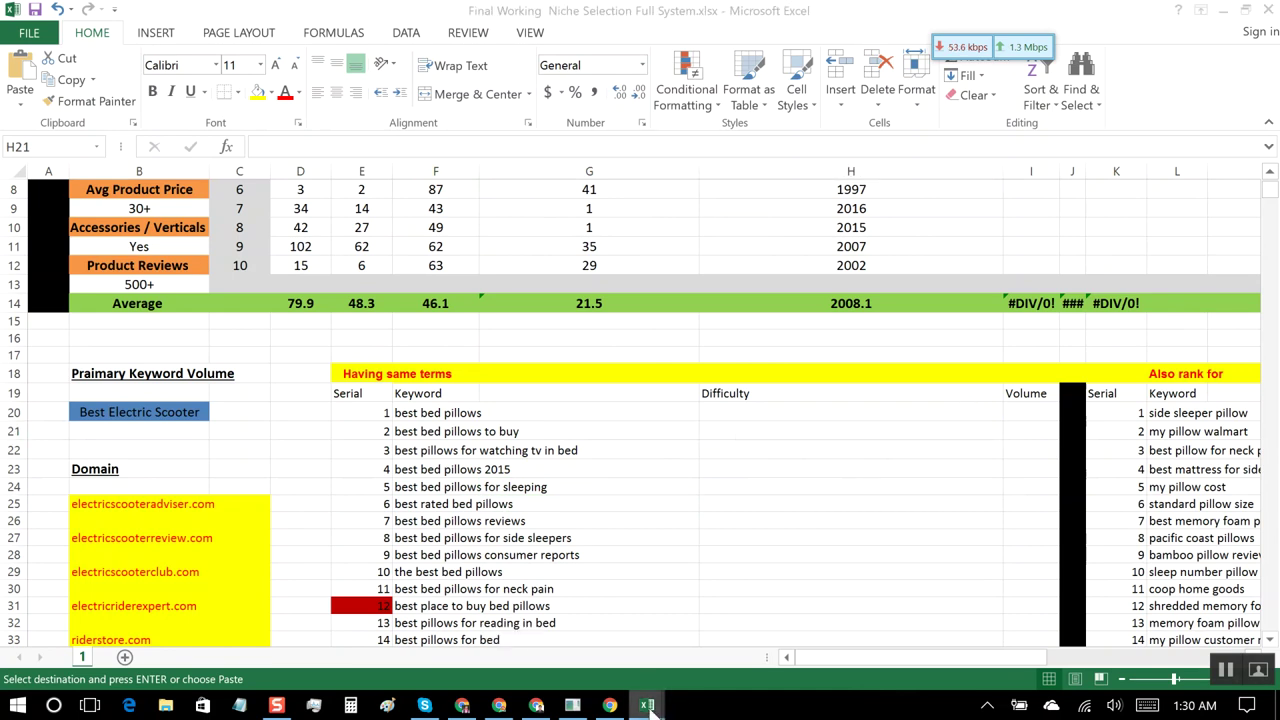
mouse_move(650, 706)
click(517, 622)
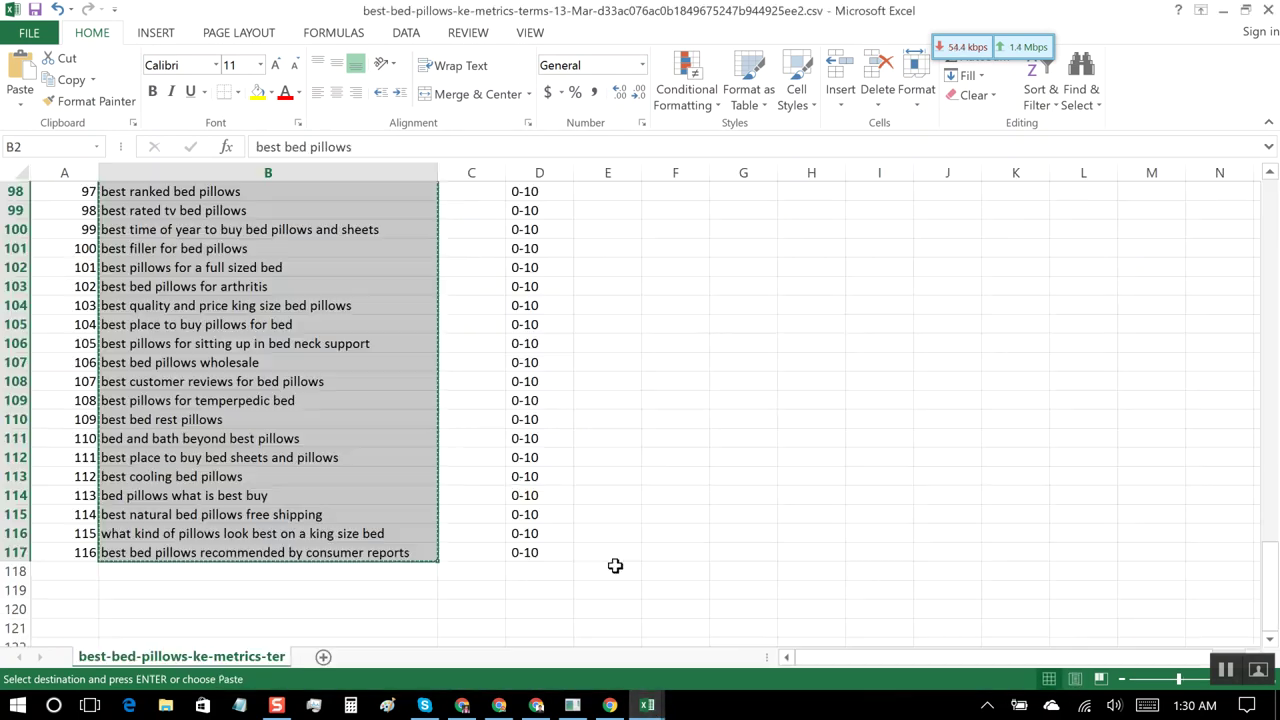
scroll(581, 547, up, 1)
scroll(581, 547, up, 20)
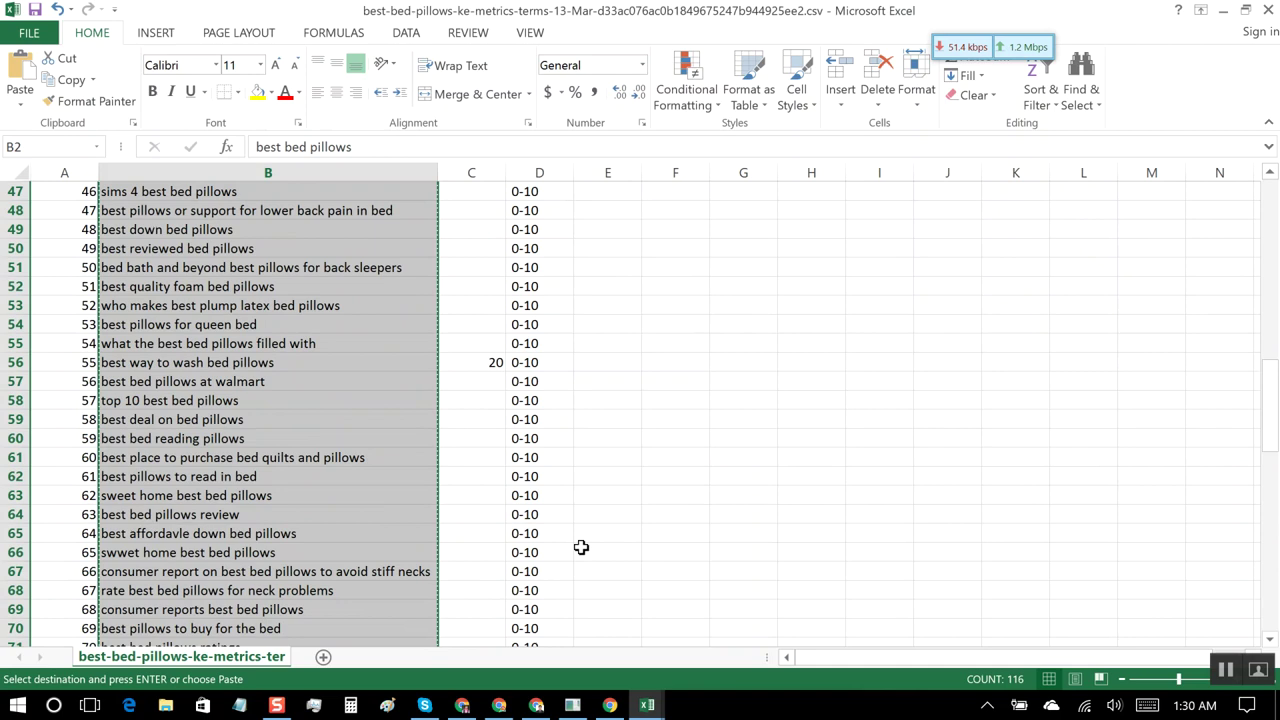
click(663, 460)
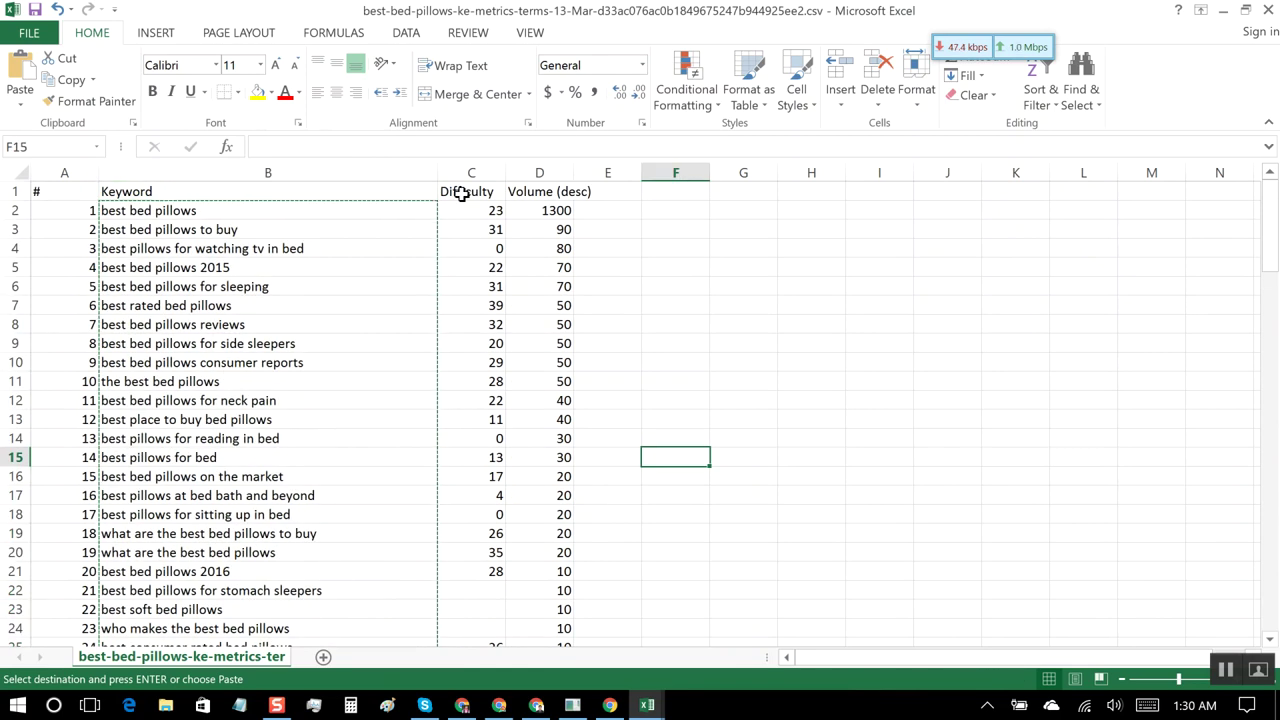
click(476, 170)
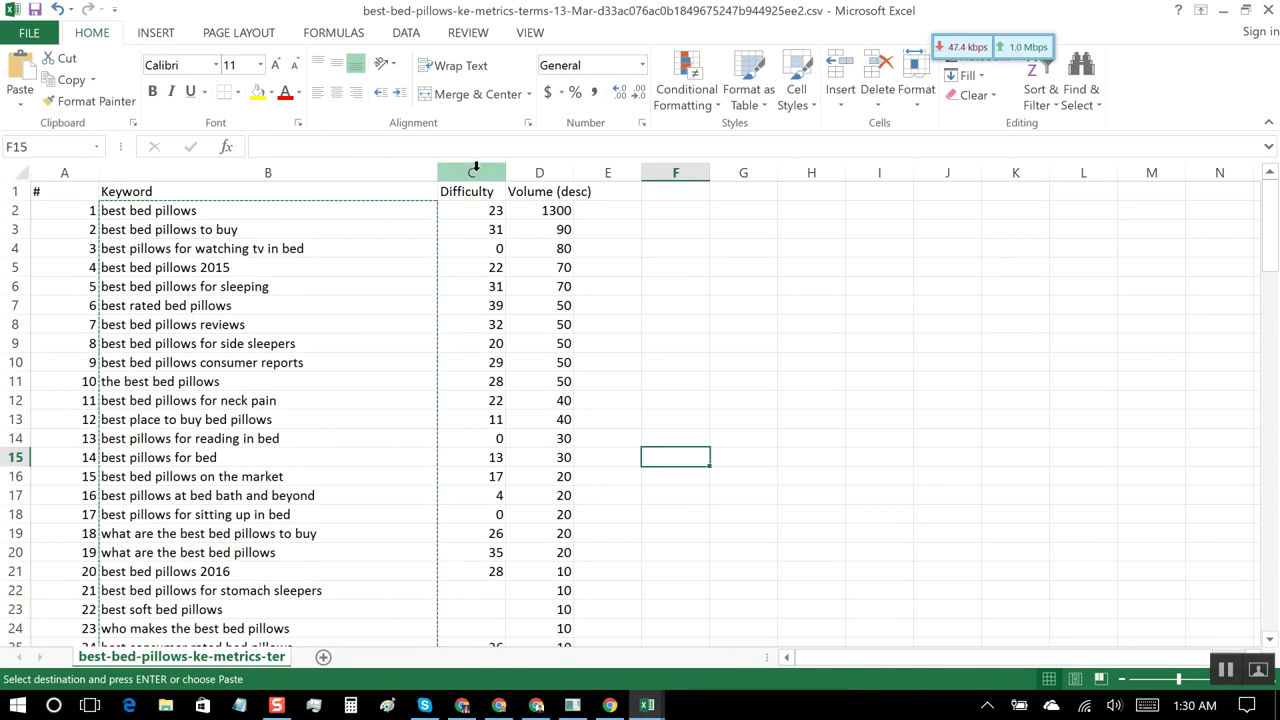
click(338, 93)
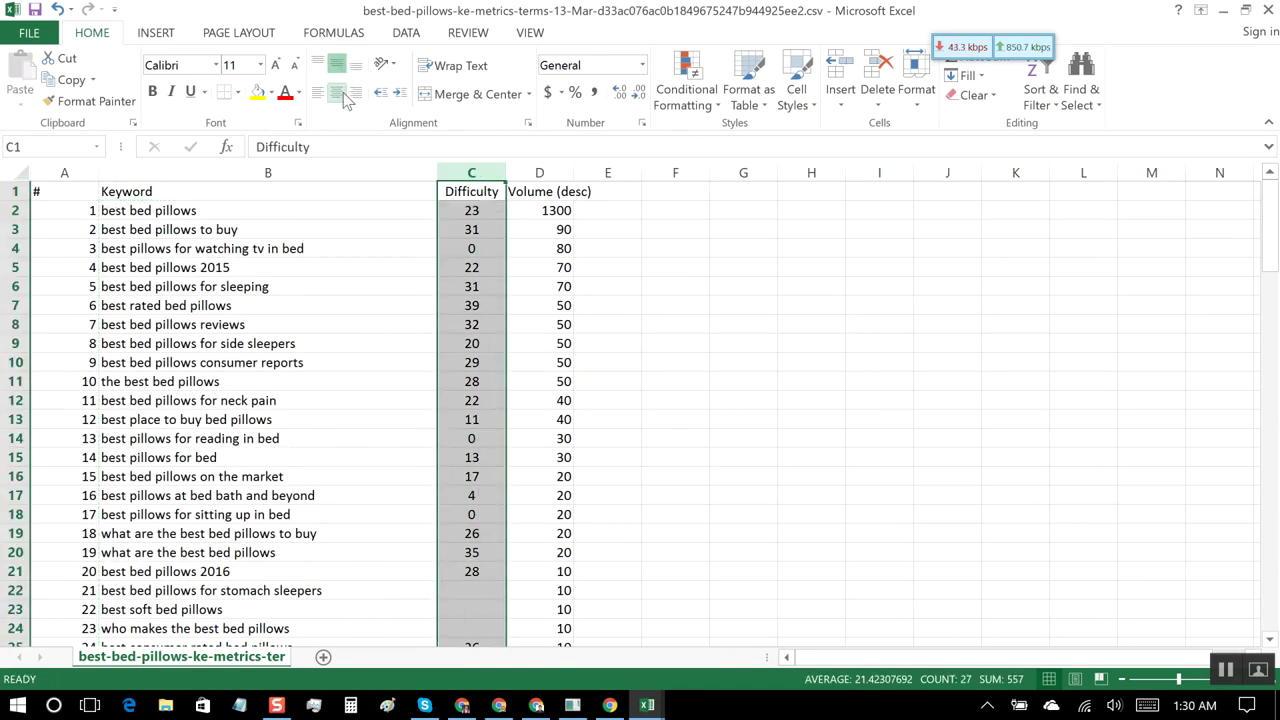
click(663, 330)
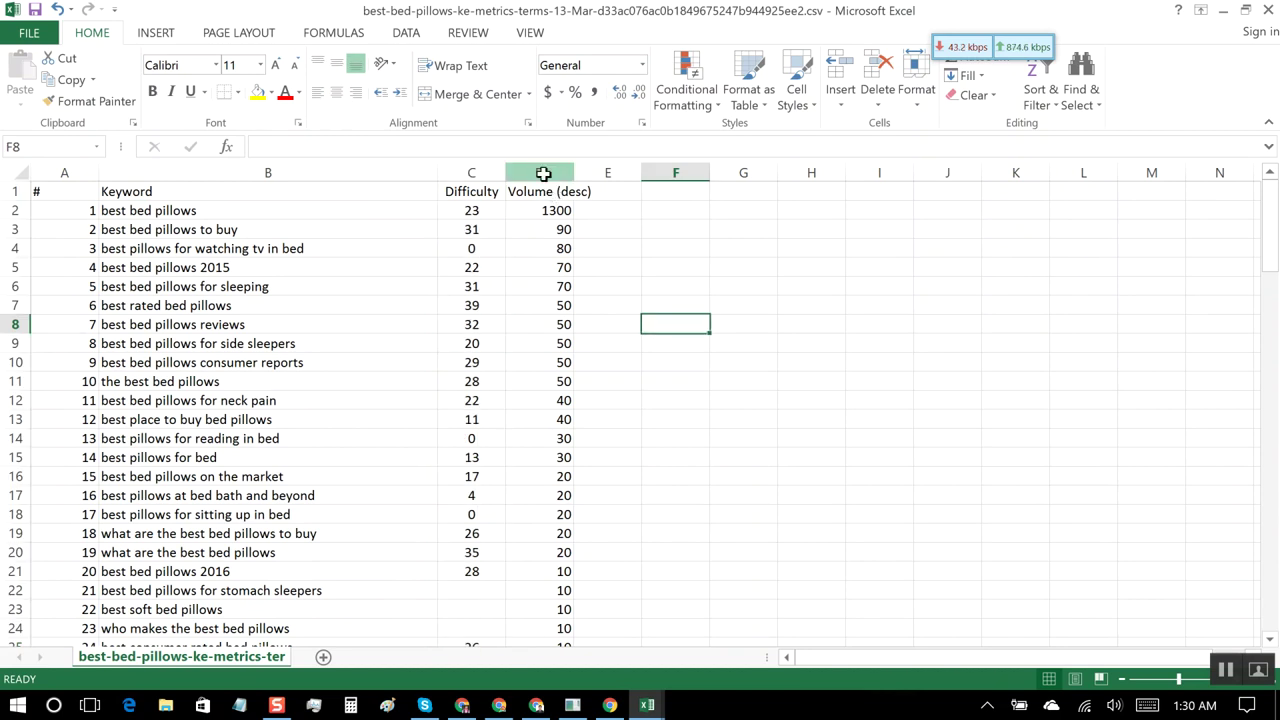
click(543, 174)
click(336, 92)
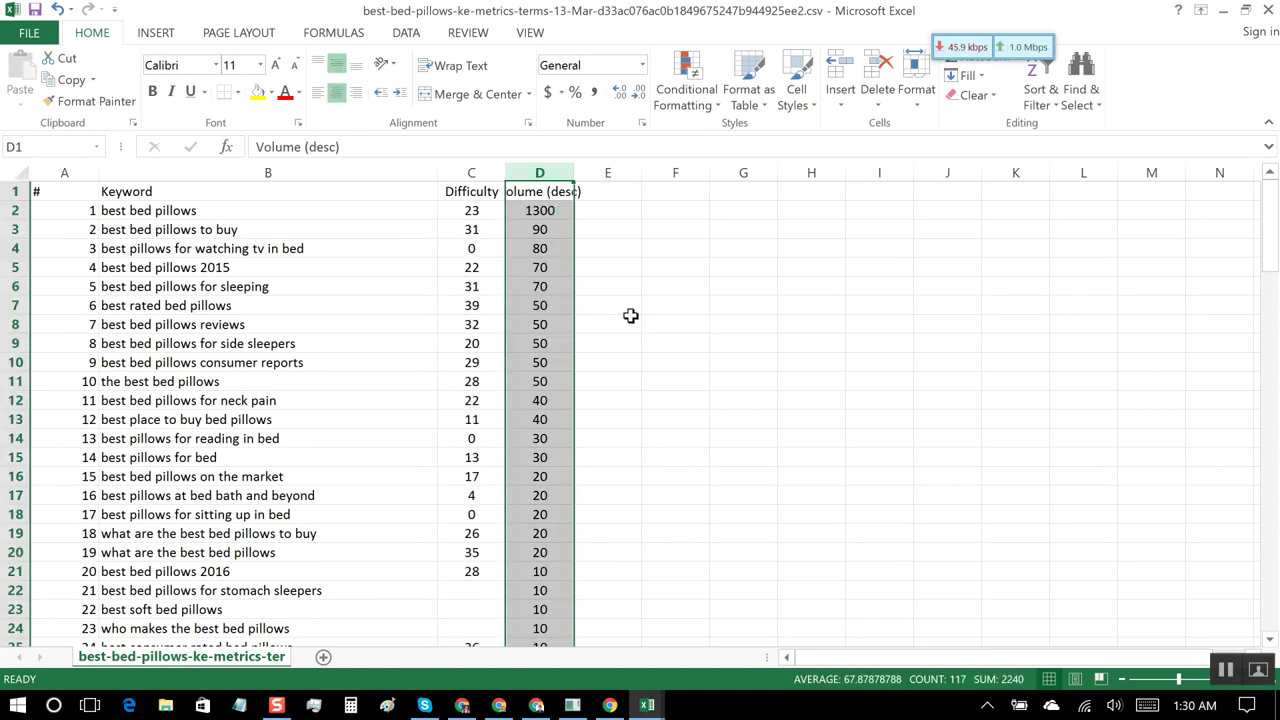
click(634, 320)
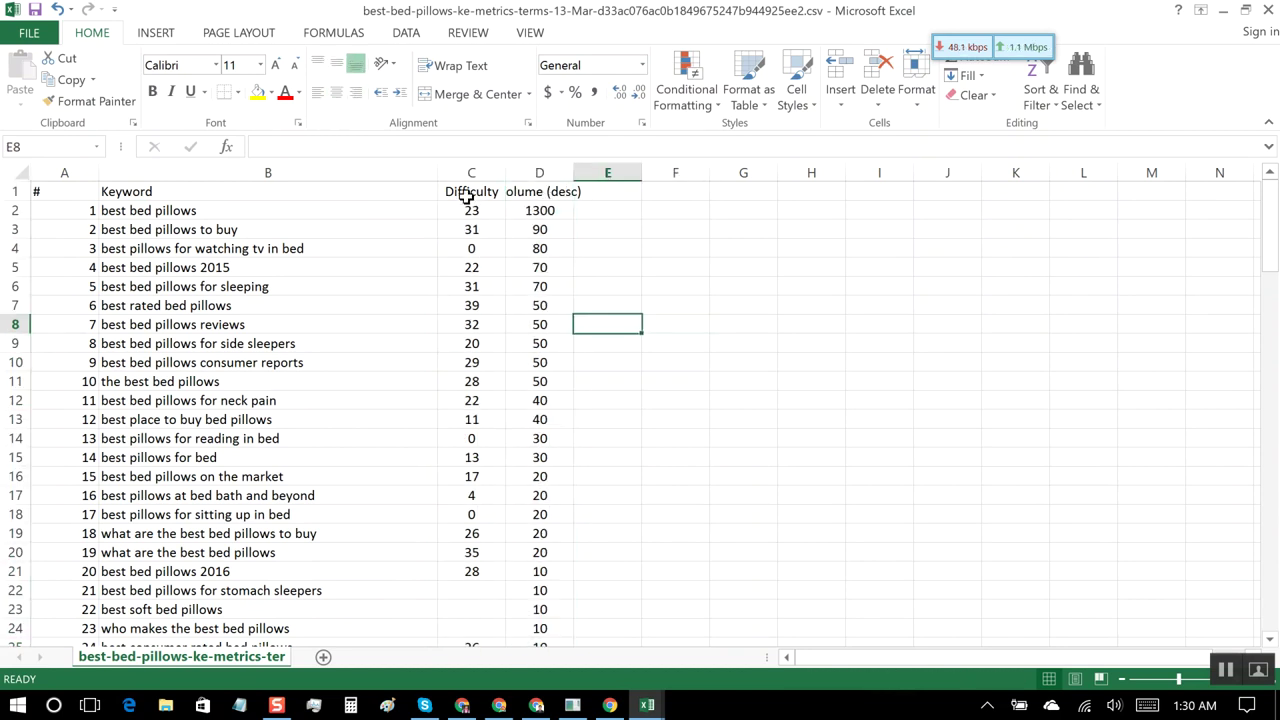
Step: Copy the Difficulty and Volume values in C2:D117 of the terms CSV and paste them into the Having same terms section at H20
drag(471, 210, 535, 571)
key(ctrl+c)
click(647, 705)
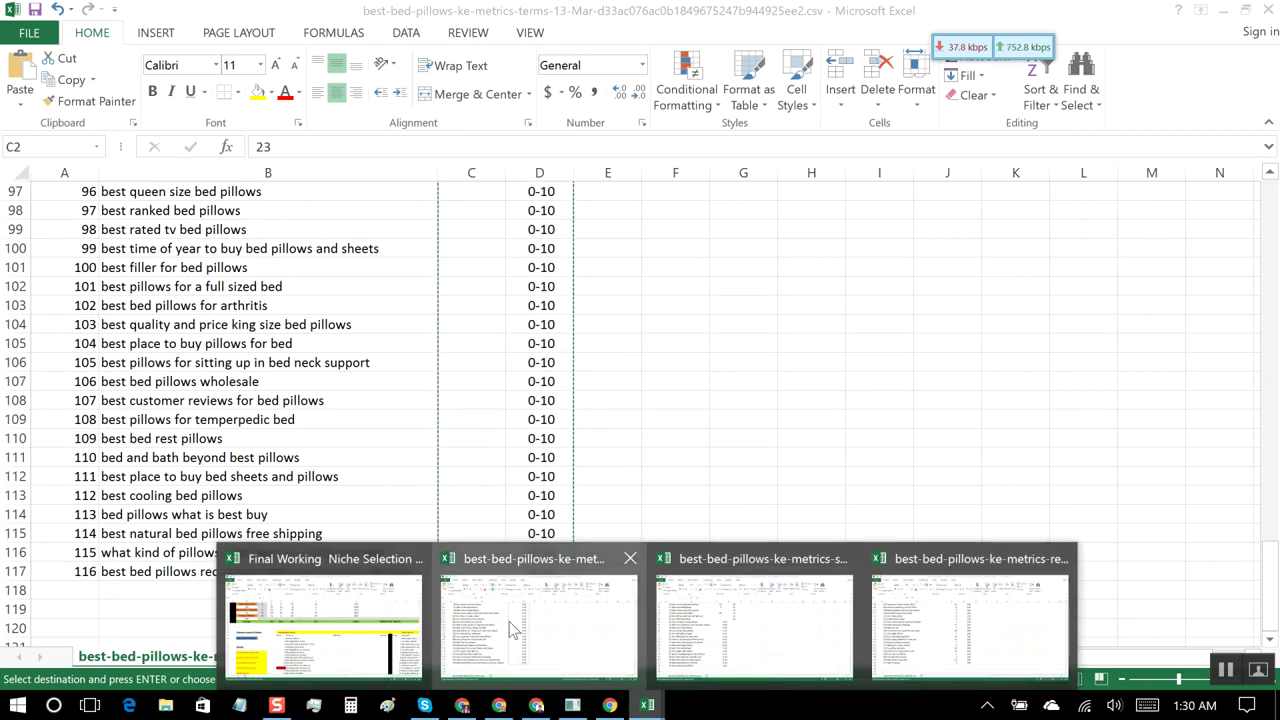
click(383, 630)
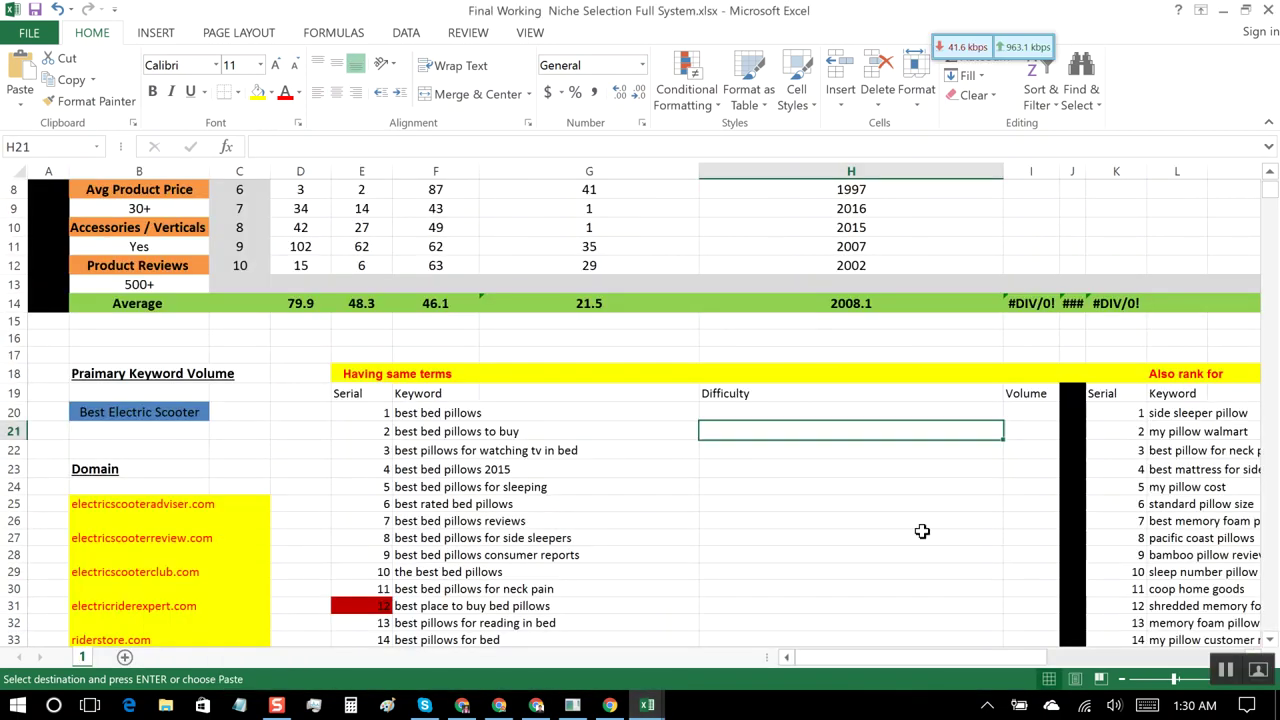
click(901, 413)
key(ctrl+v)
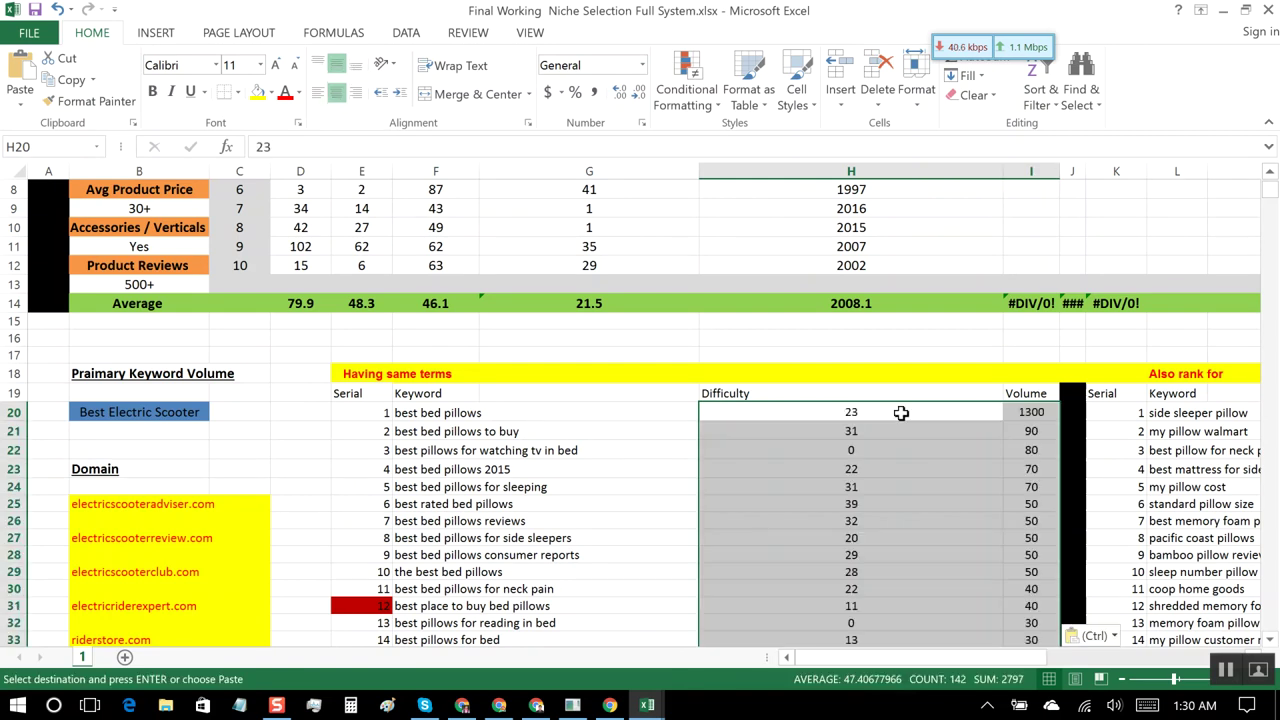
click(648, 431)
Step: Review the pasted rows in the Having same terms section, and check the main keyword in the analysis chart above
scroll(648, 431, down, 3)
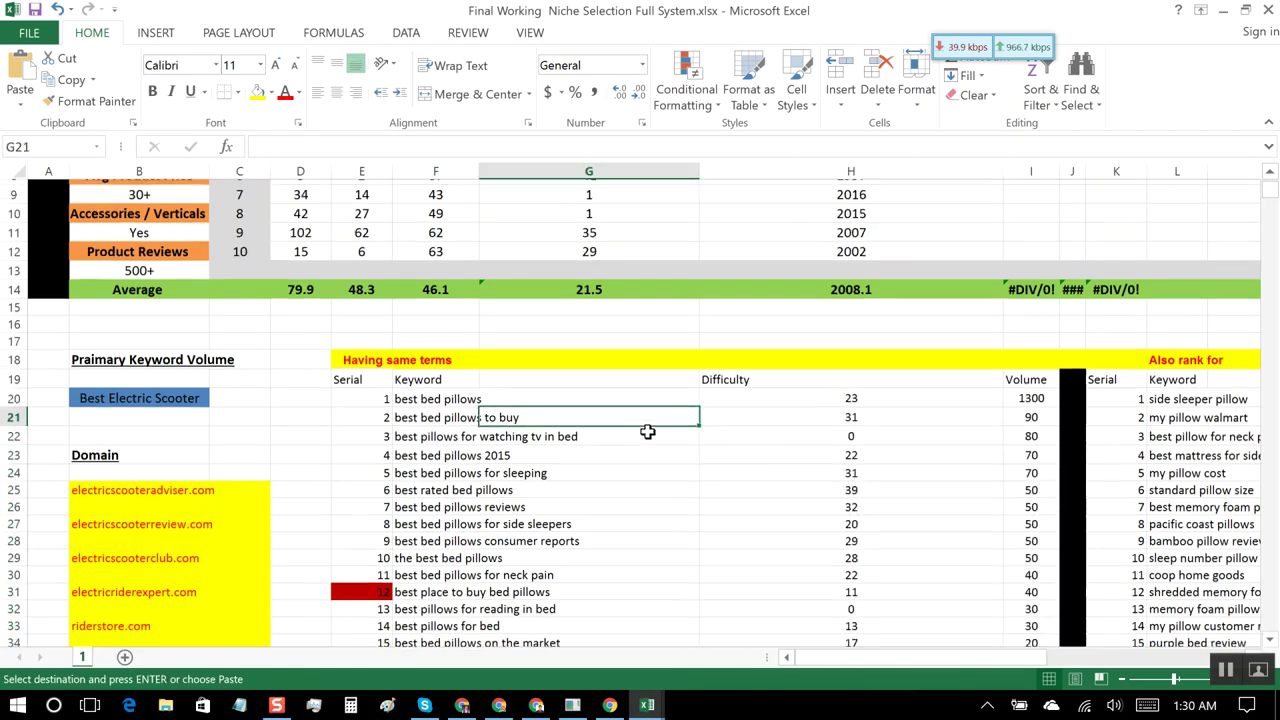
scroll(648, 431, down, 10)
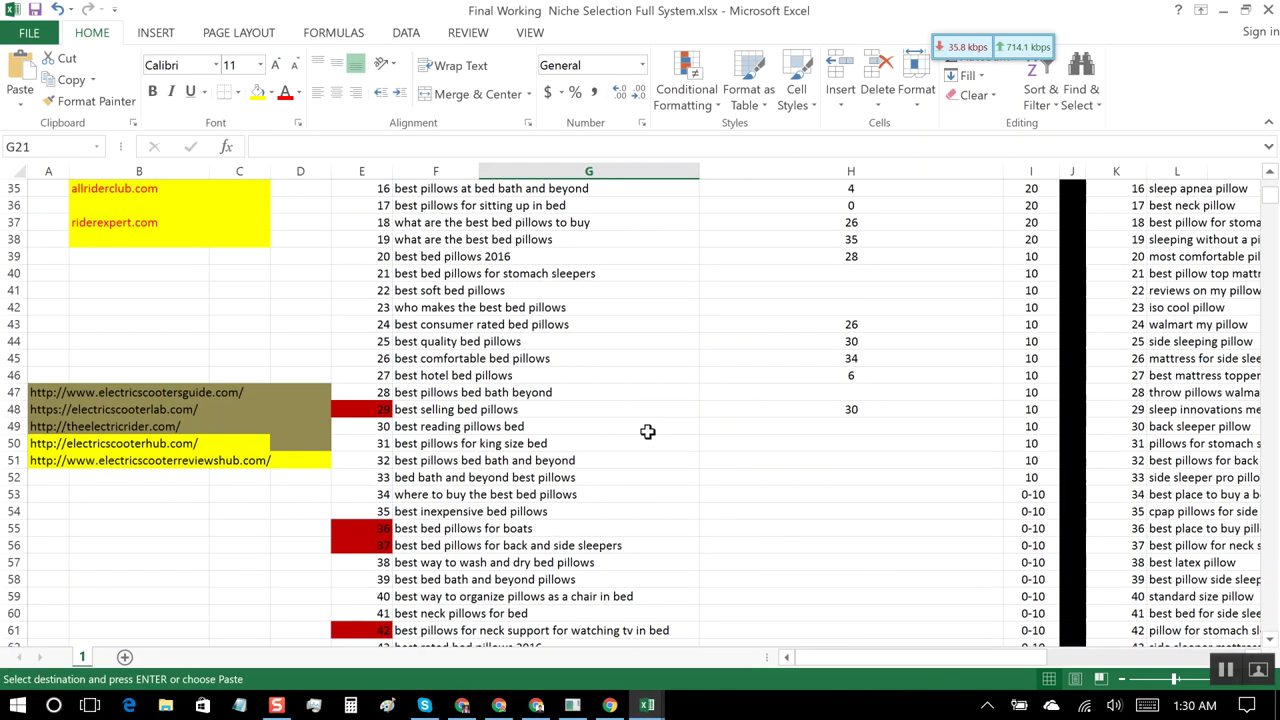
scroll(648, 431, down, 4)
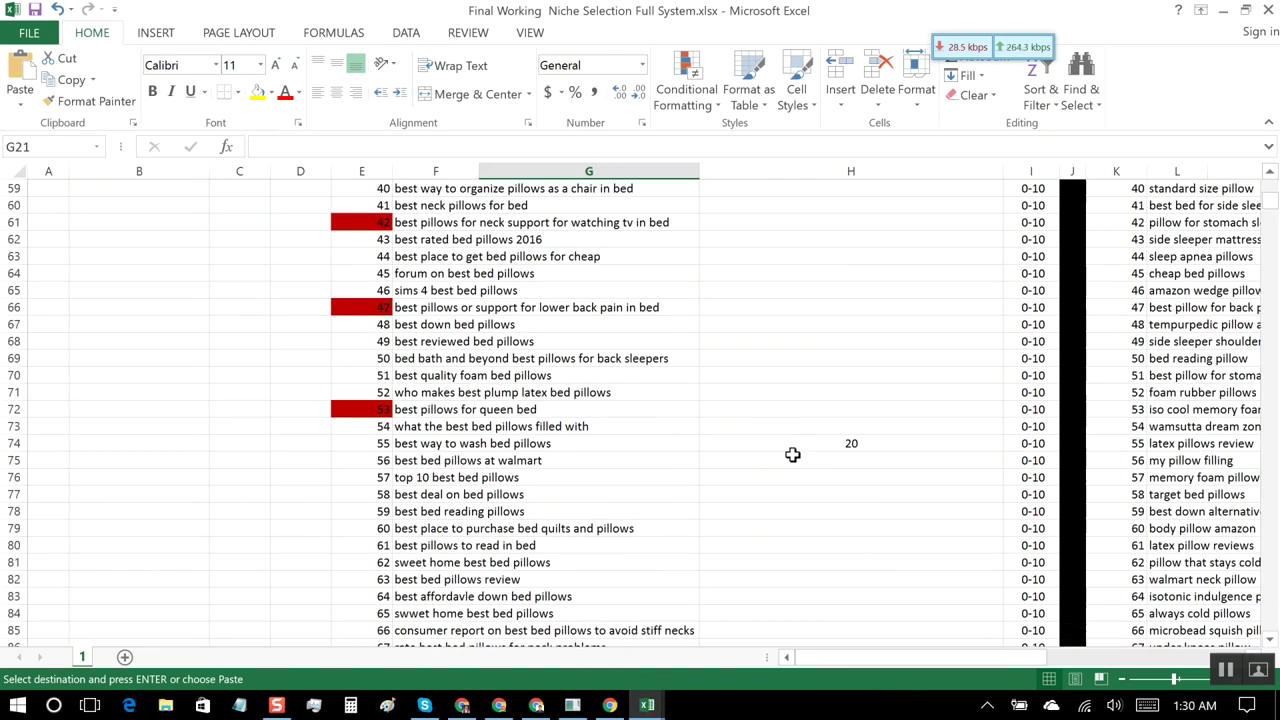
scroll(794, 452, down, 3)
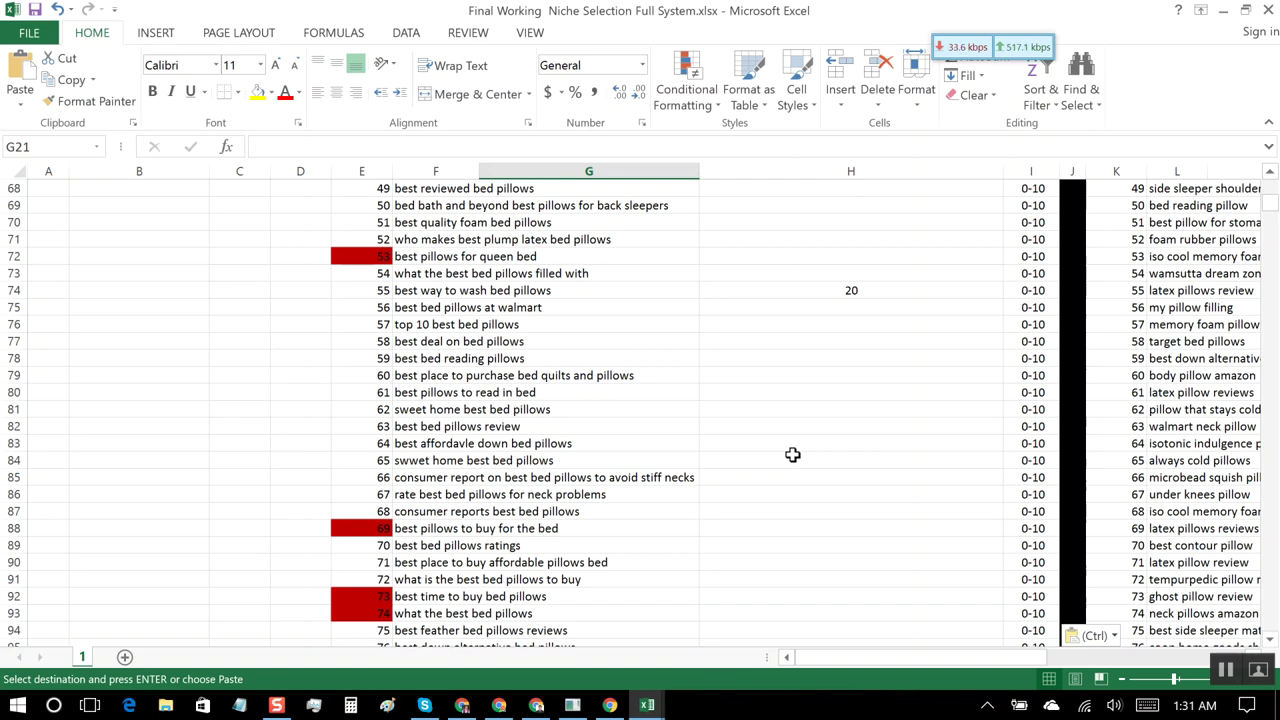
scroll(792, 455, up, 10)
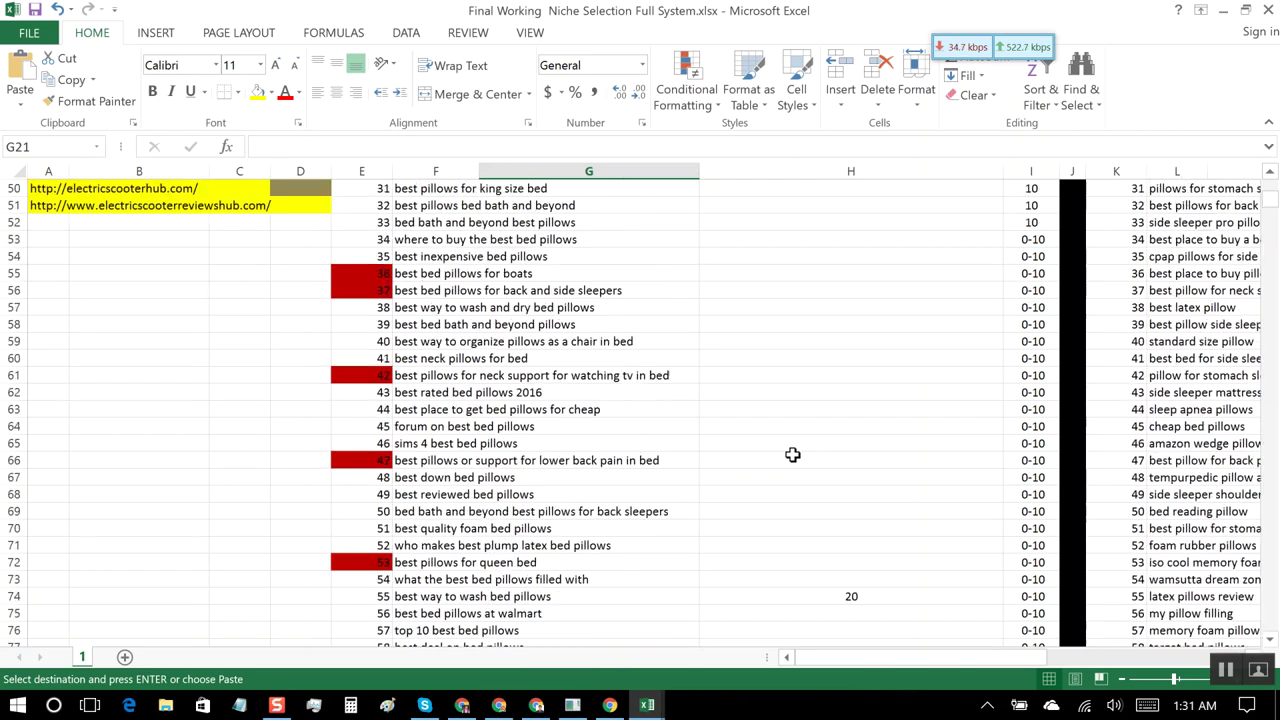
scroll(792, 455, up, 8)
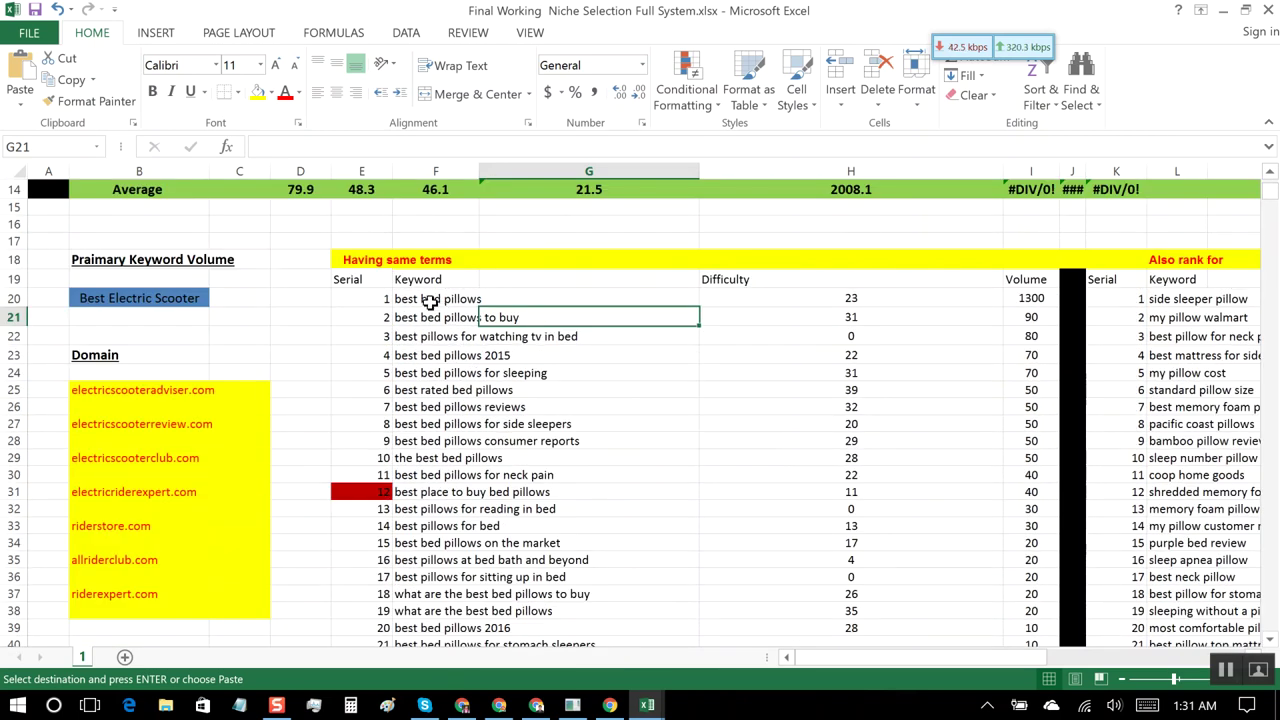
scroll(487, 364, up, 5)
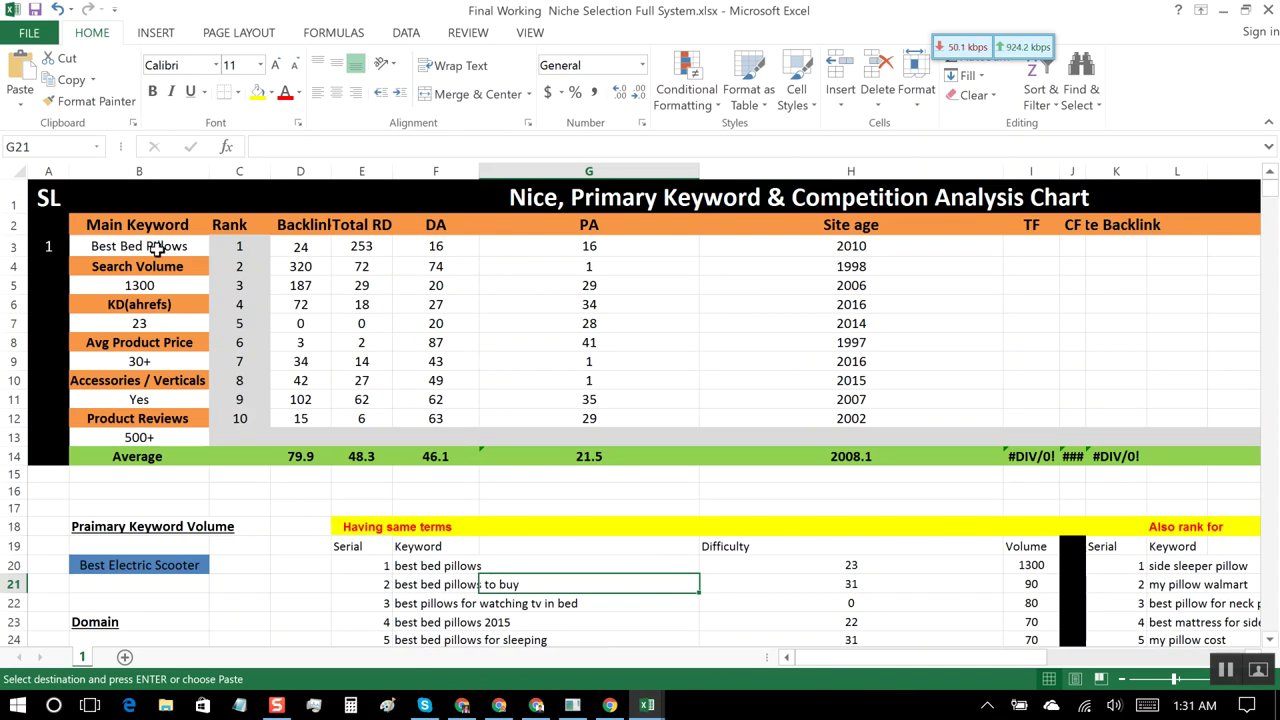
click(175, 245)
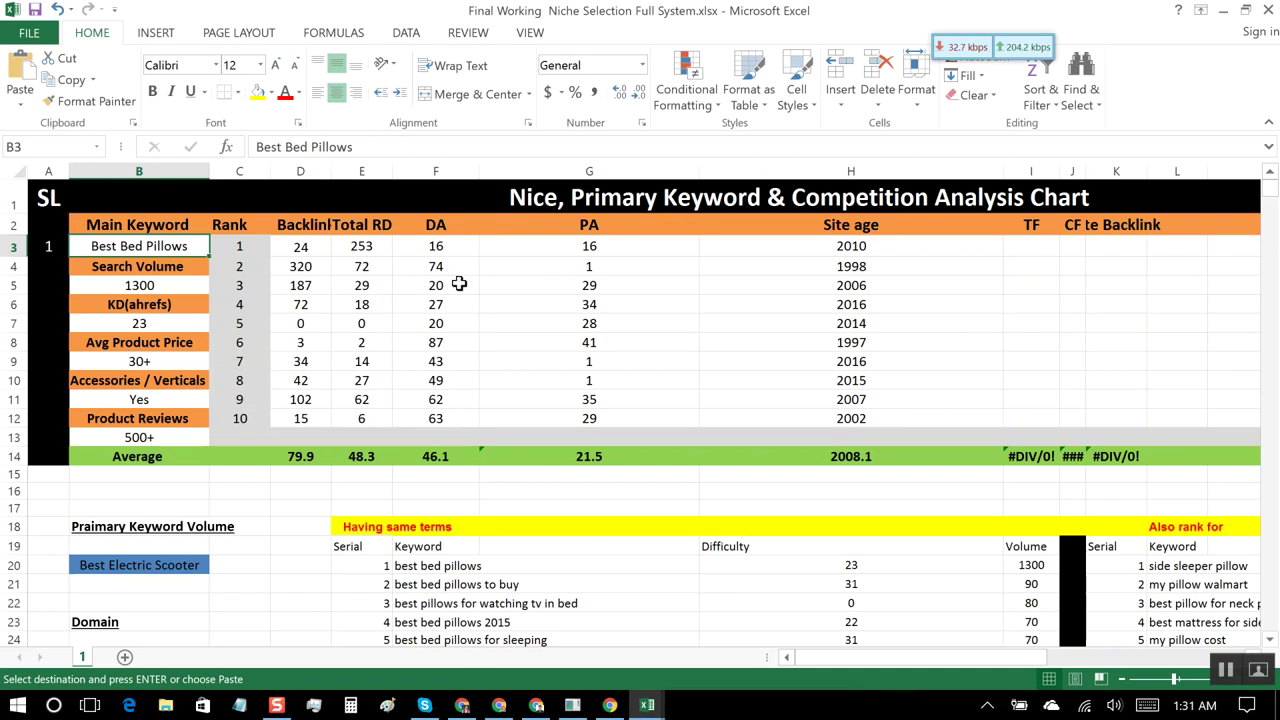
Step: Review the competition analysis chart's average row, checking the Backlink and Total RD averages, and the Having same terms keywords below
scroll(466, 286, down, 2)
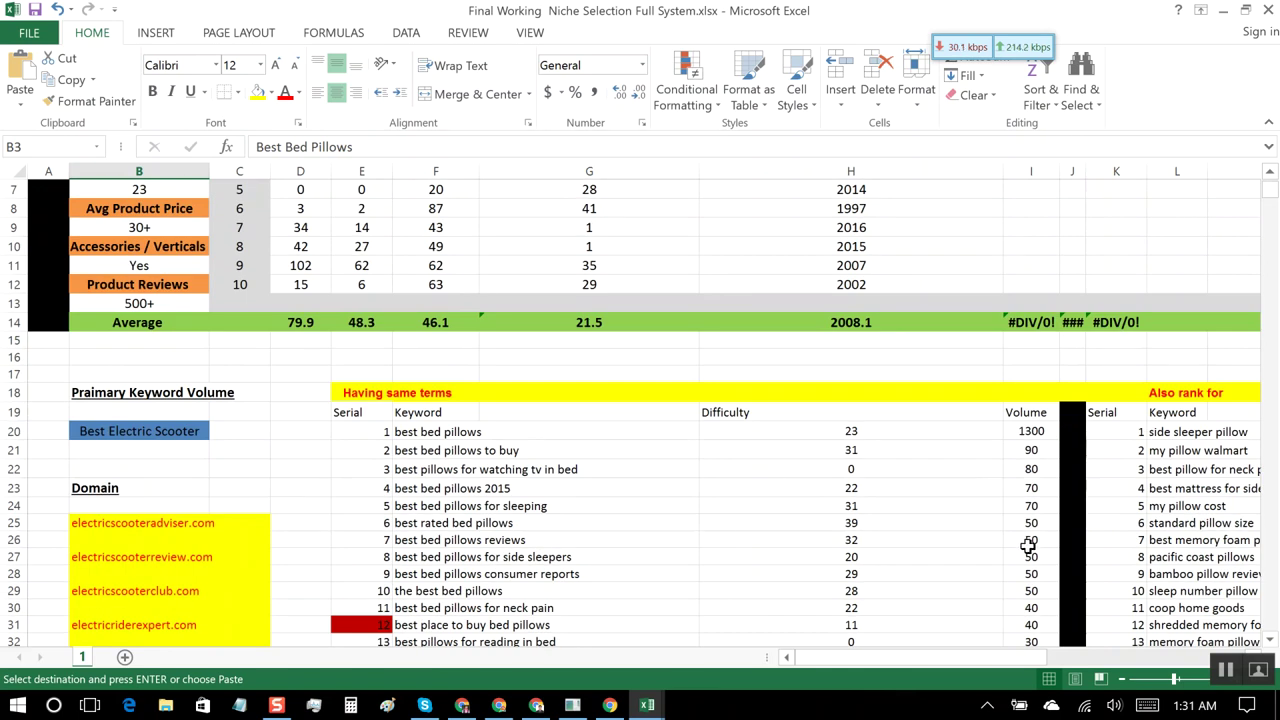
scroll(517, 505, up, 2)
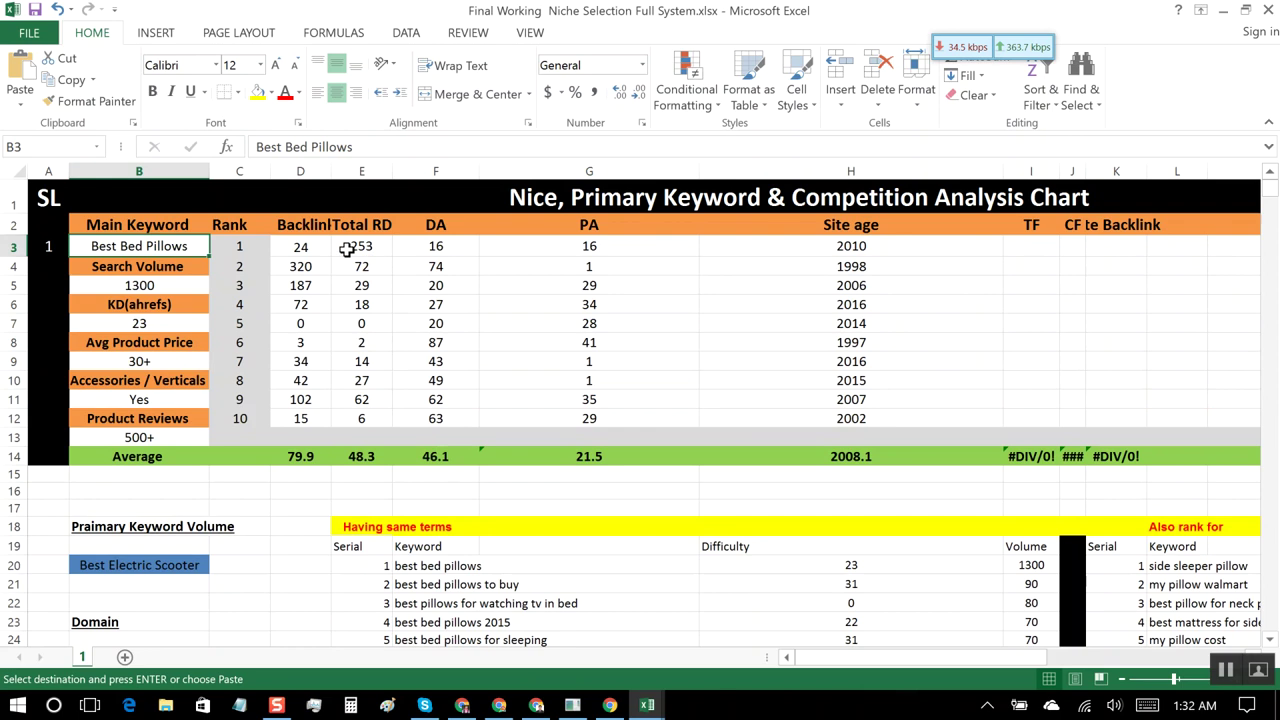
scroll(718, 446, down, 2)
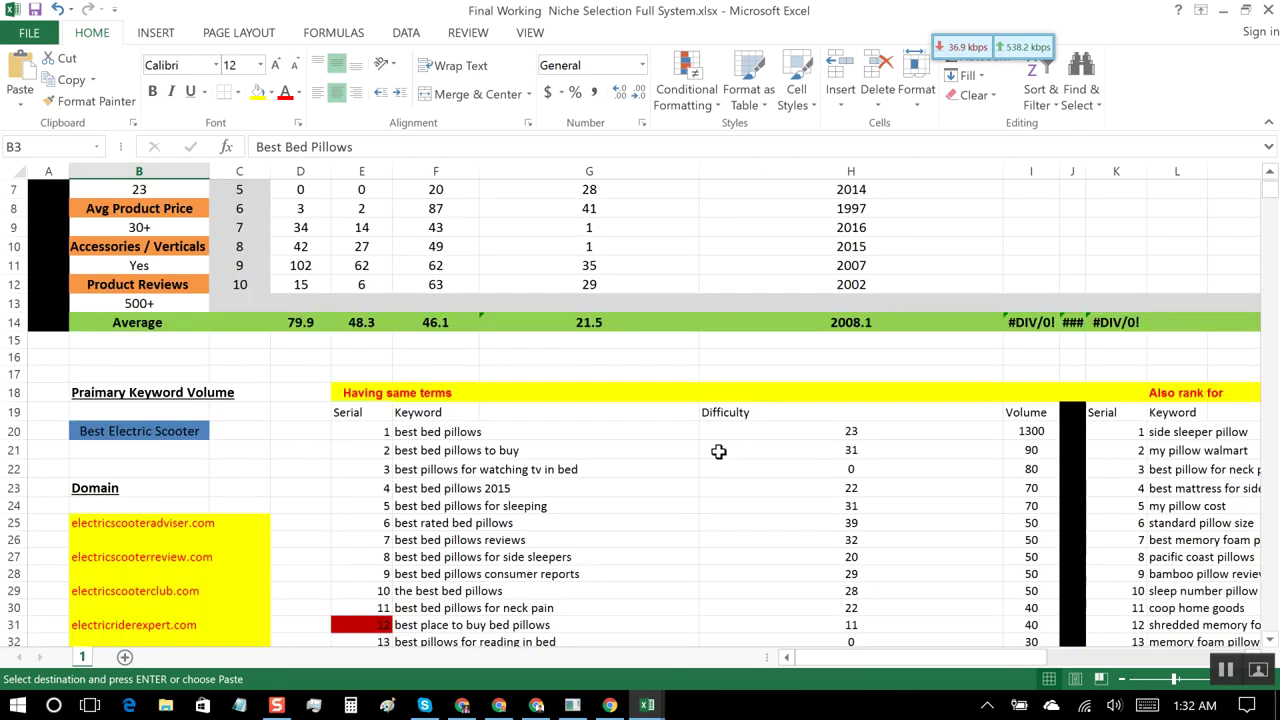
scroll(517, 588, up, 2)
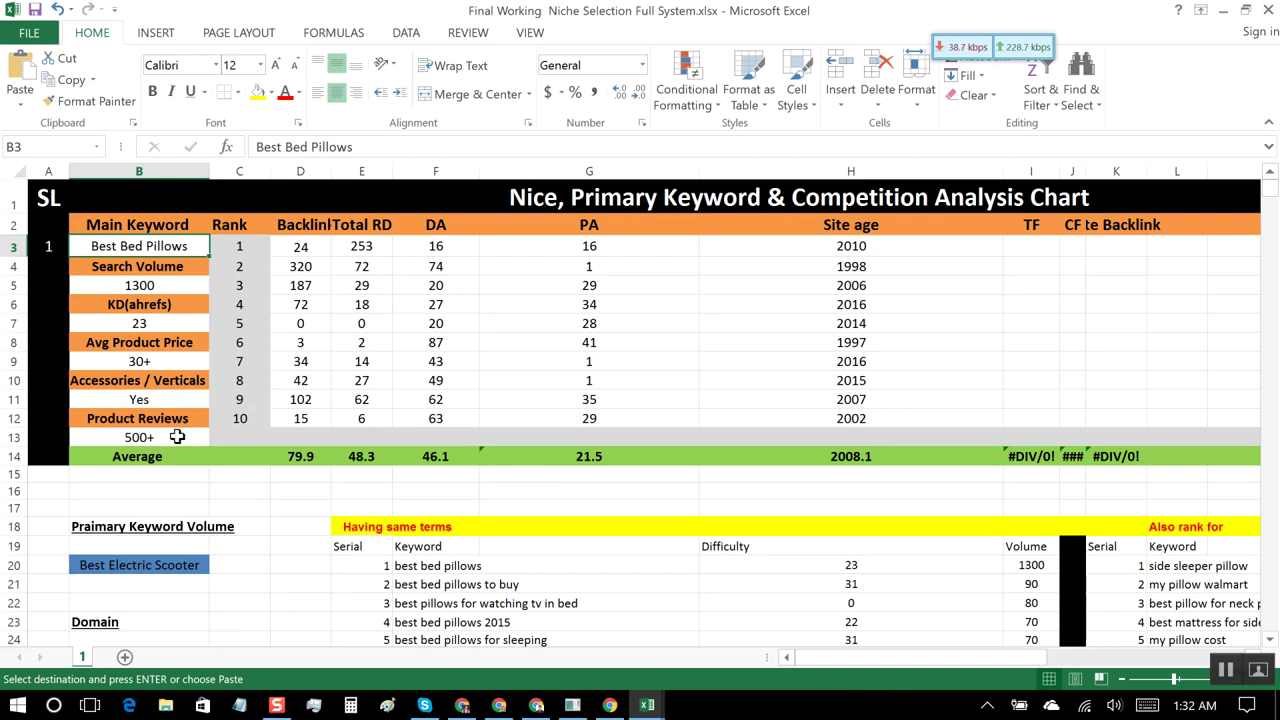
click(363, 492)
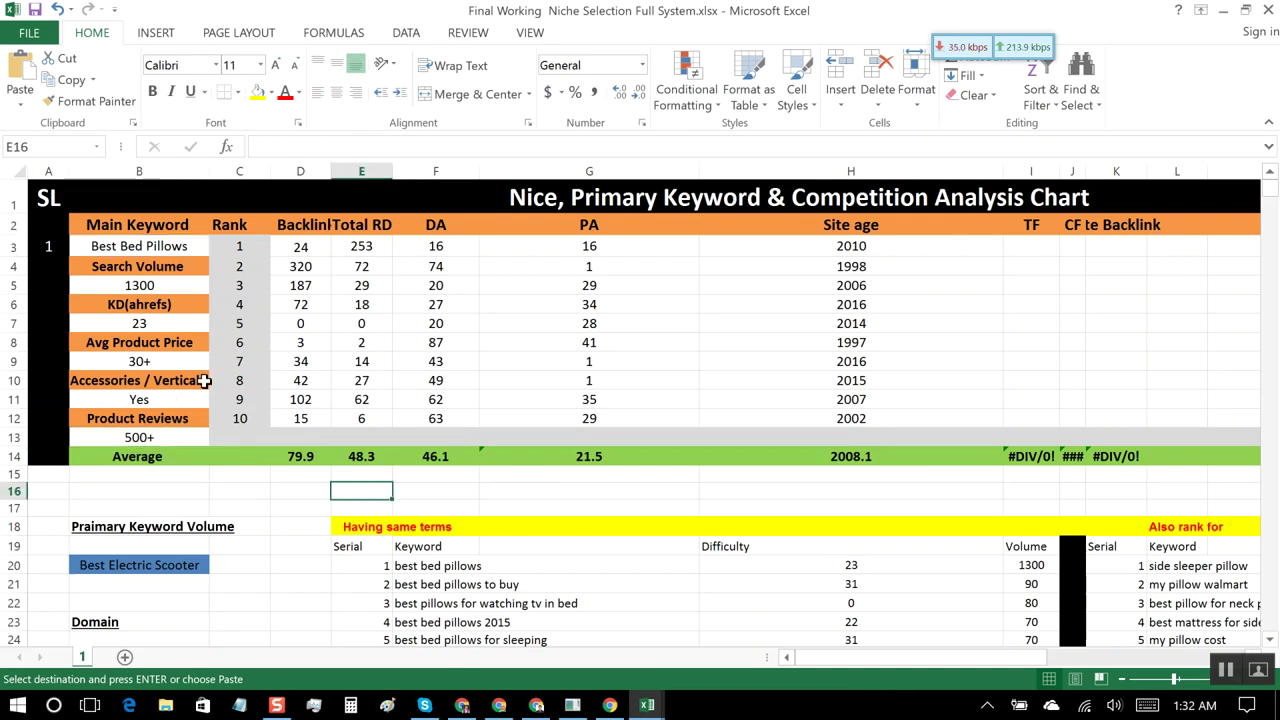
click(436, 455)
click(338, 452)
click(290, 457)
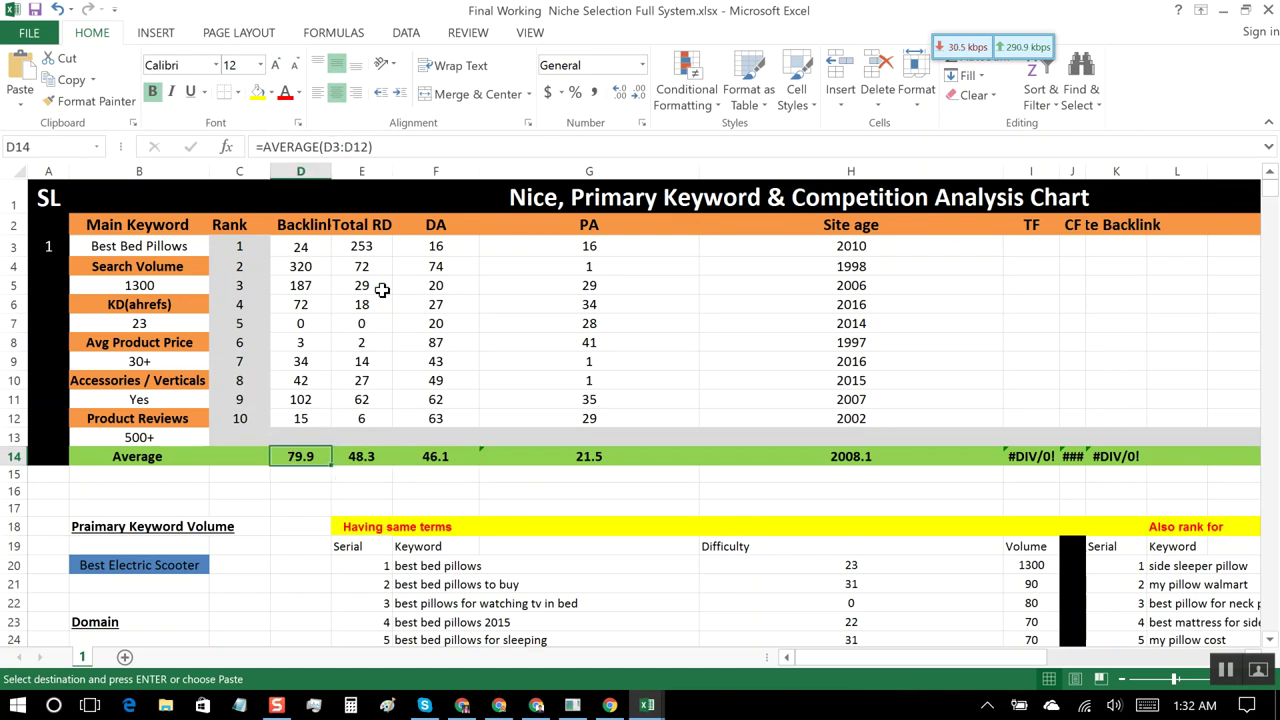
click(366, 456)
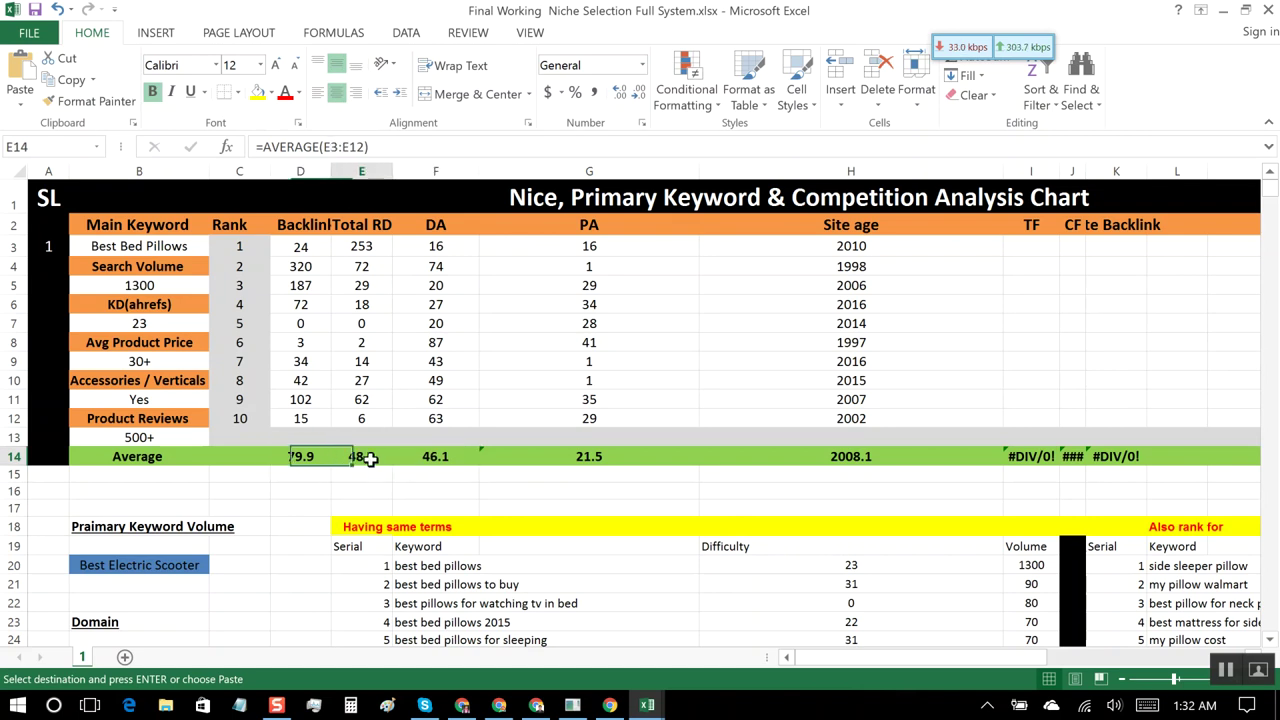
click(290, 472)
click(342, 457)
click(326, 452)
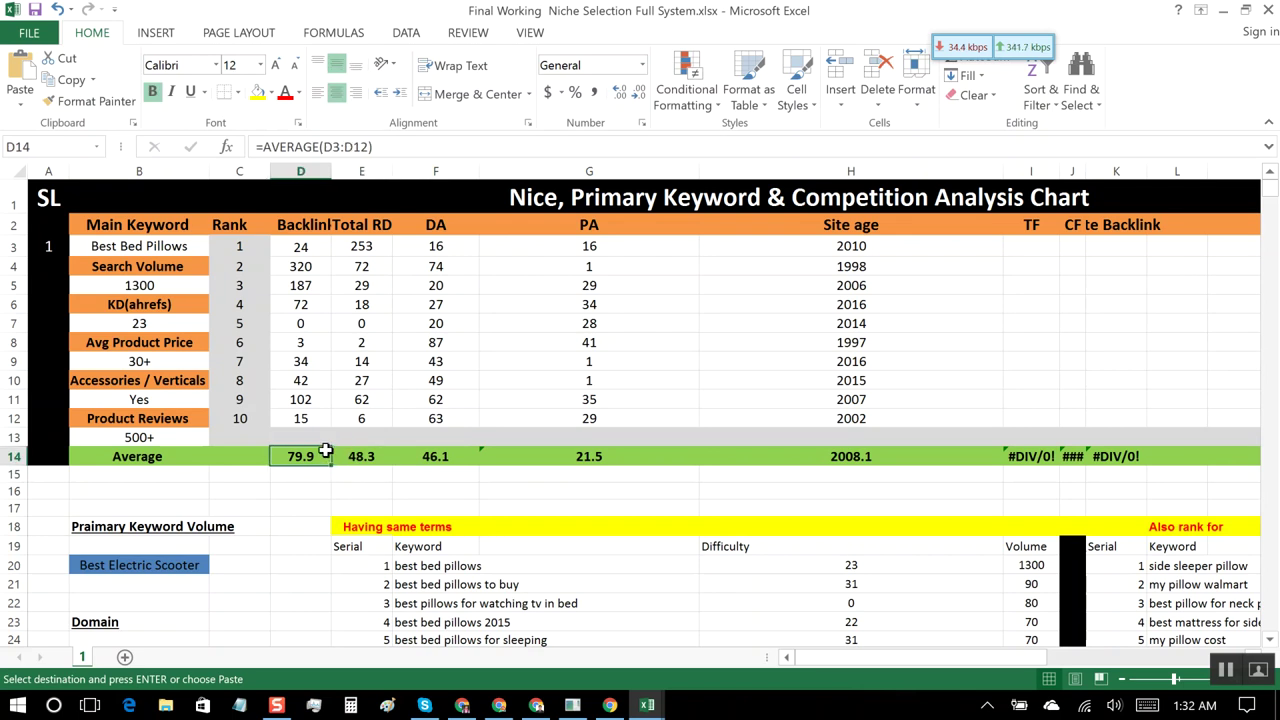
scroll(479, 534, down, 2)
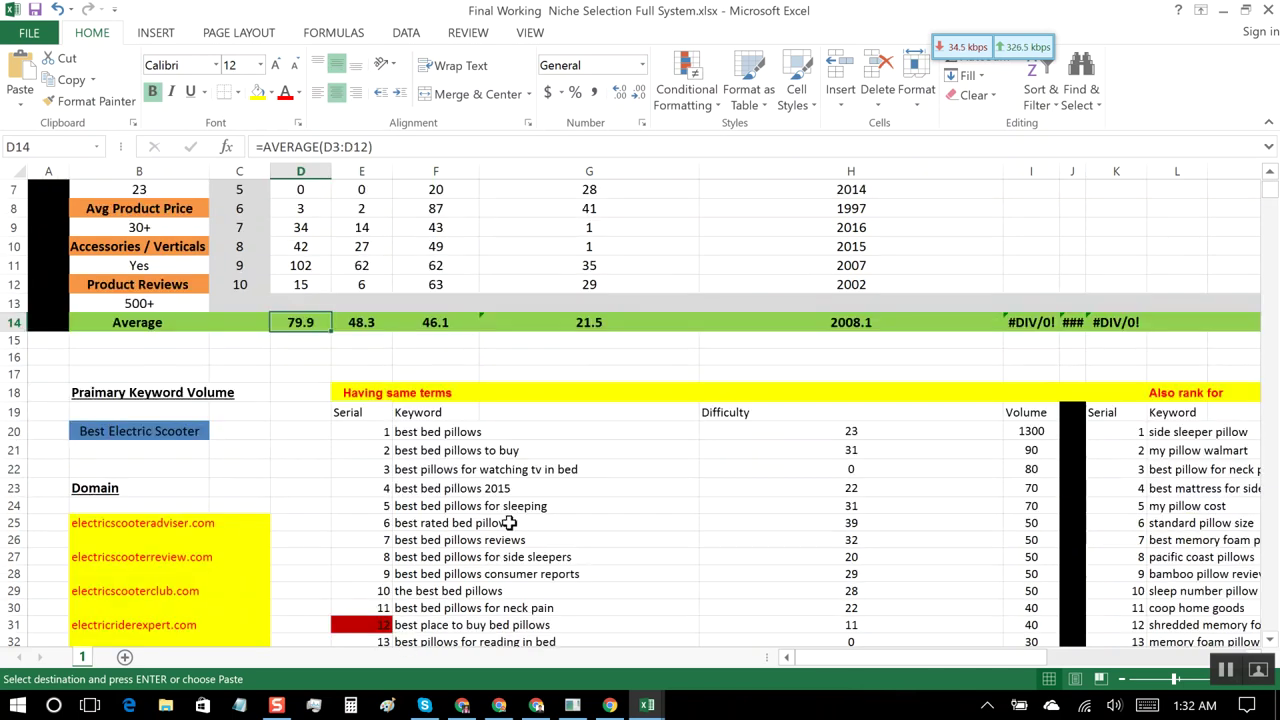
scroll(509, 523, up, 2)
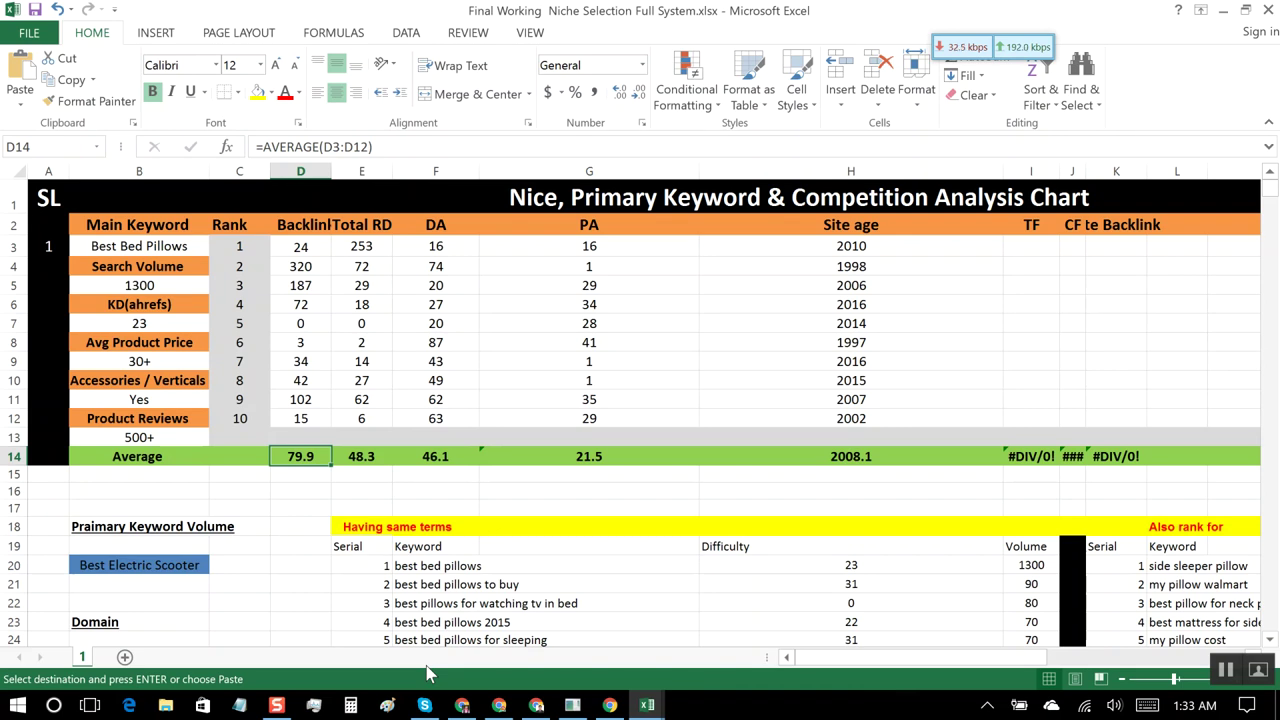
Step: Switch to the Google search page in Chrome and replace the garden hoes query with a search for "best bed pillows"
click(462, 705)
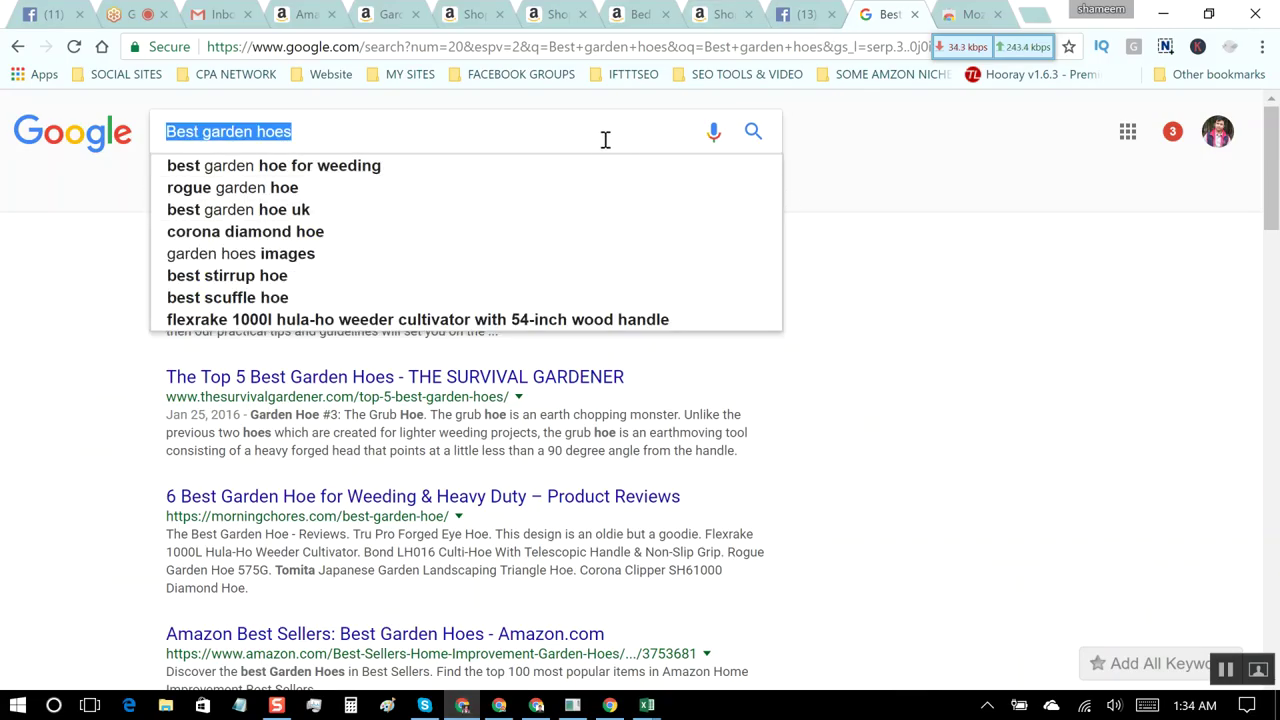
click(294, 133)
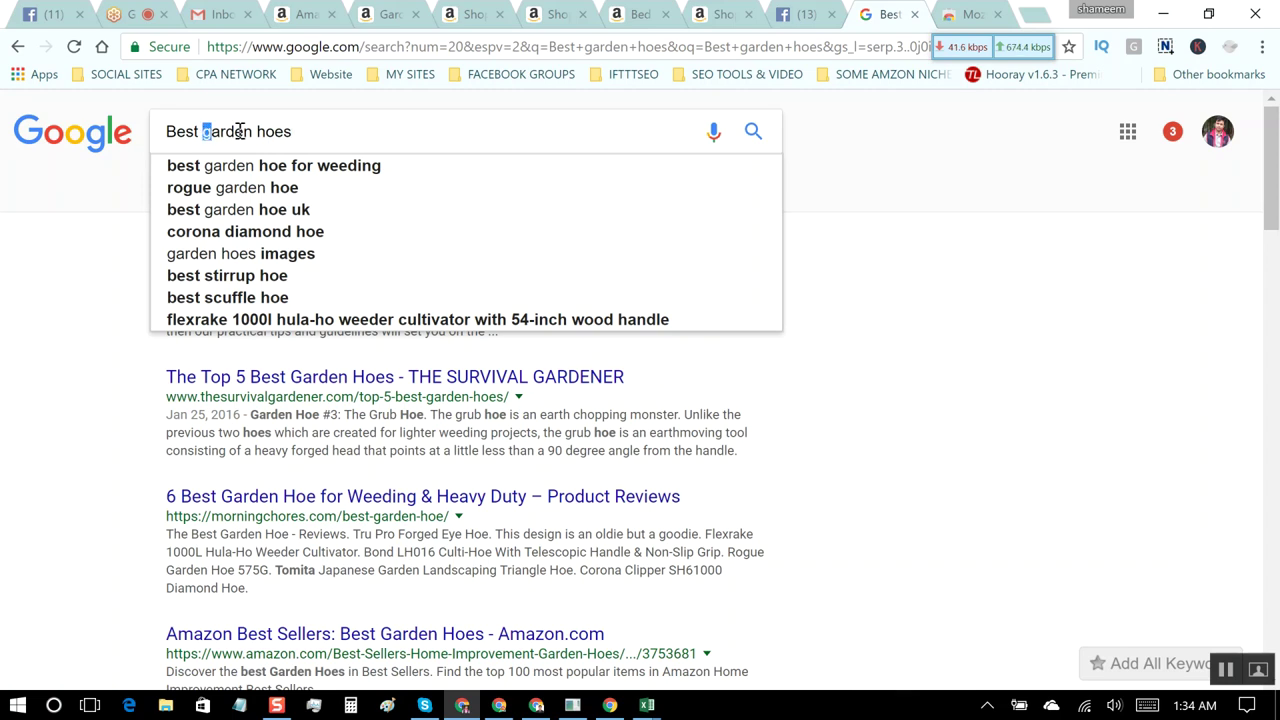
drag(204, 132, 305, 122)
key(BackSpace)
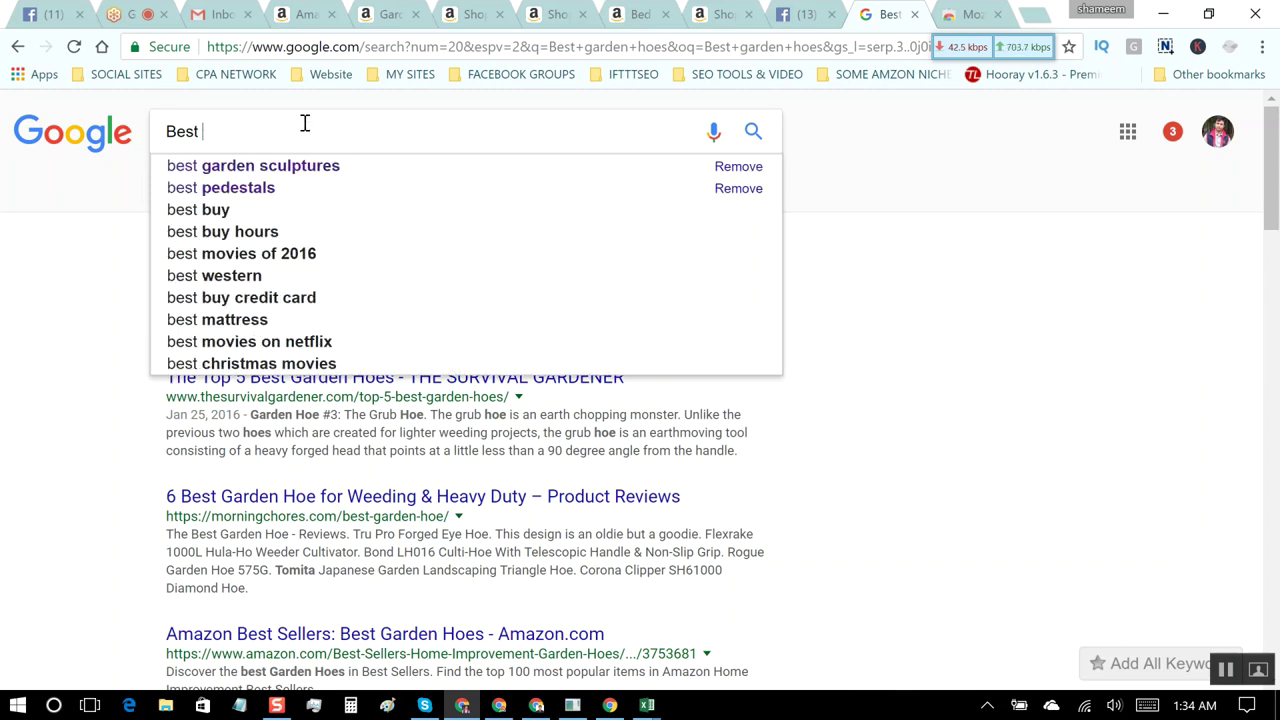
text(bed)
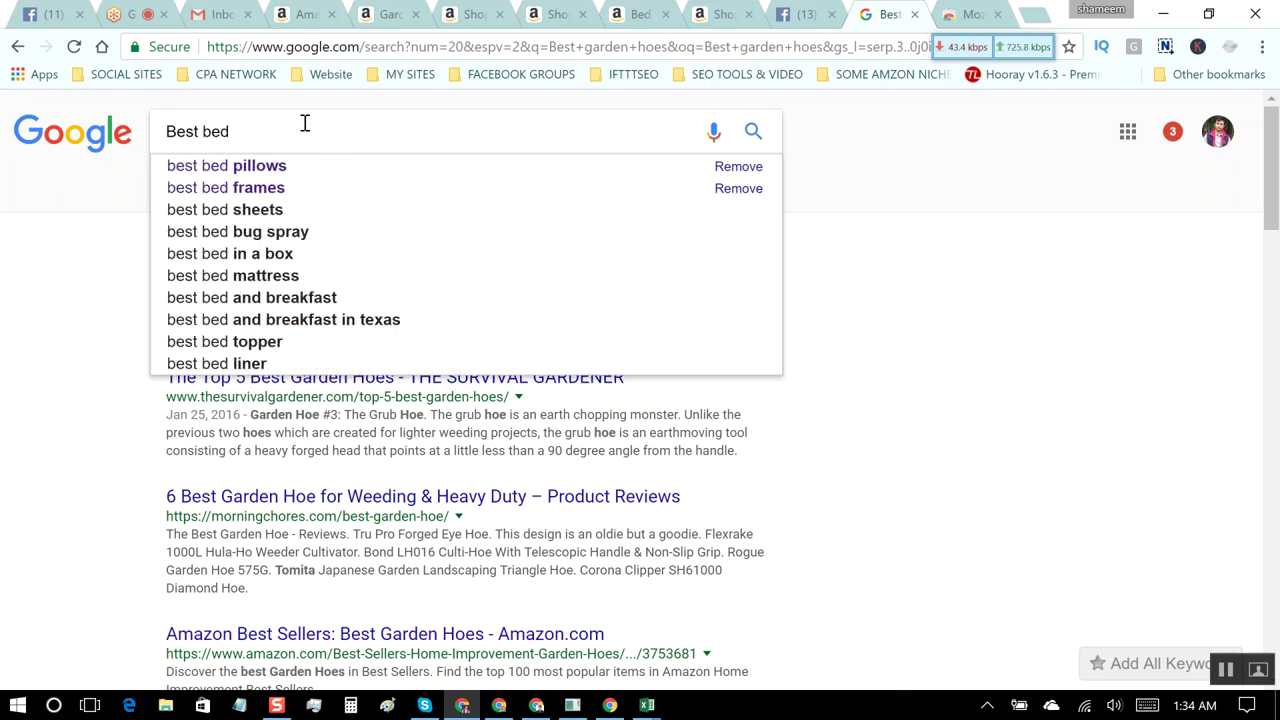
key(Down)
key(Return)
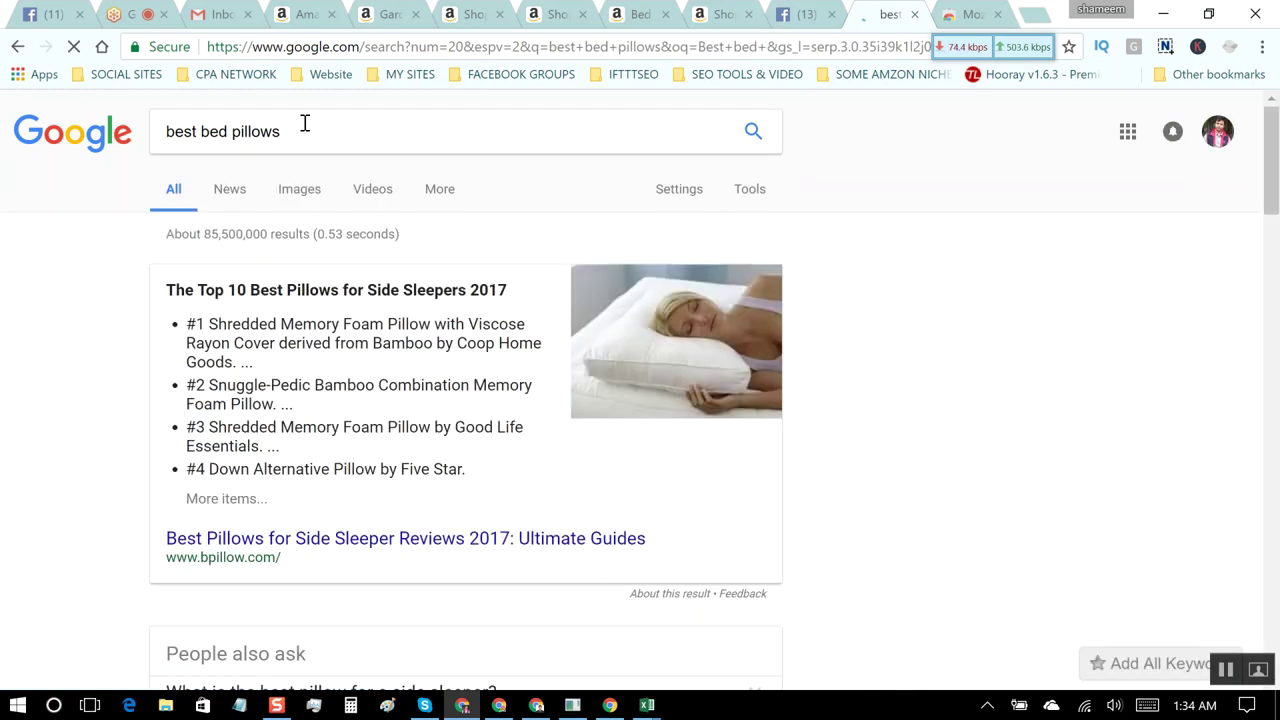
Step: Shorten the query to "best bed" to examine Google's suggestions, and rerun the search from the "best bed pillows" suggestion
click(305, 122)
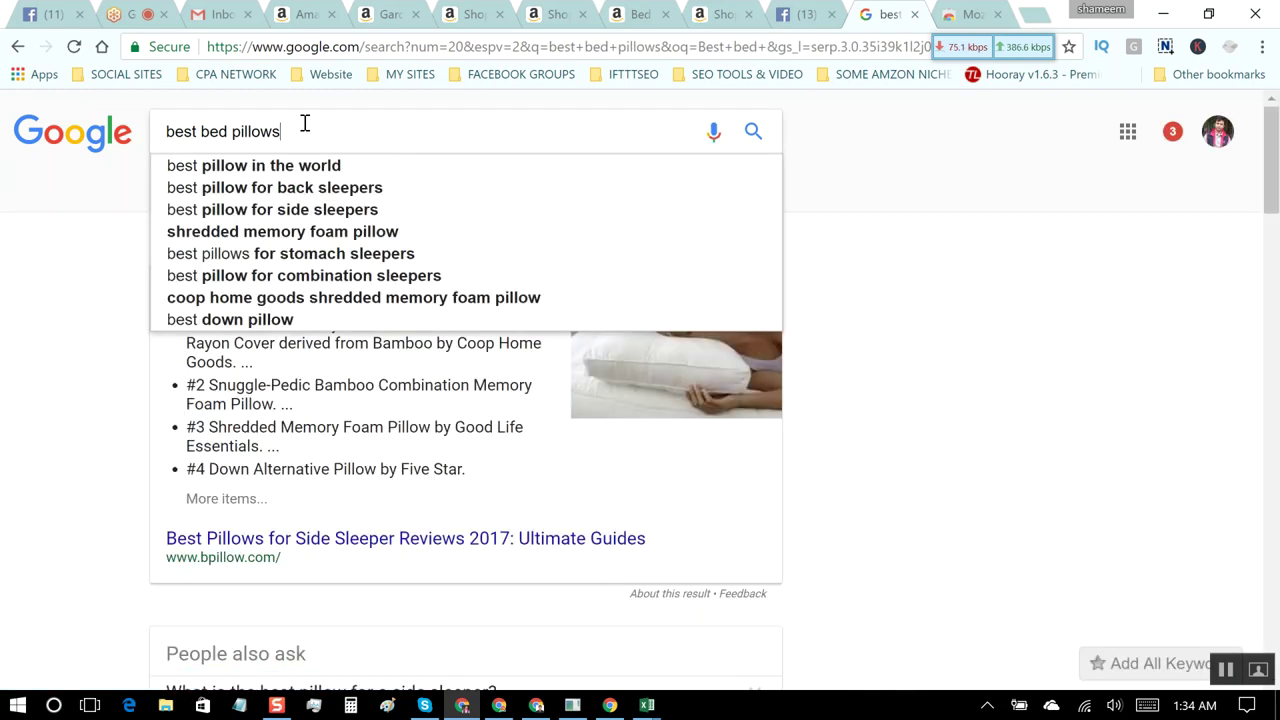
key(BackSpace)
key(BackSpace)
key(BackSpace)
key(BackSpace)
key(BackSpace)
key(BackSpace)
key(BackSpace)
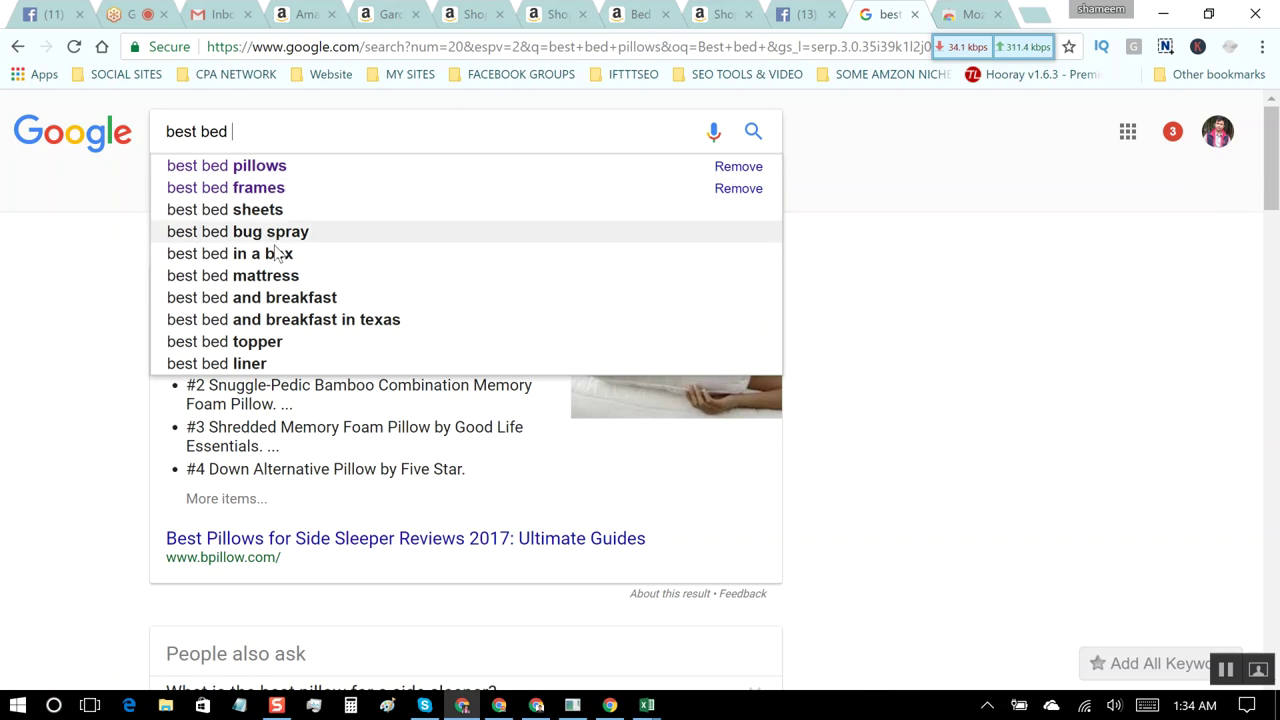
click(267, 167)
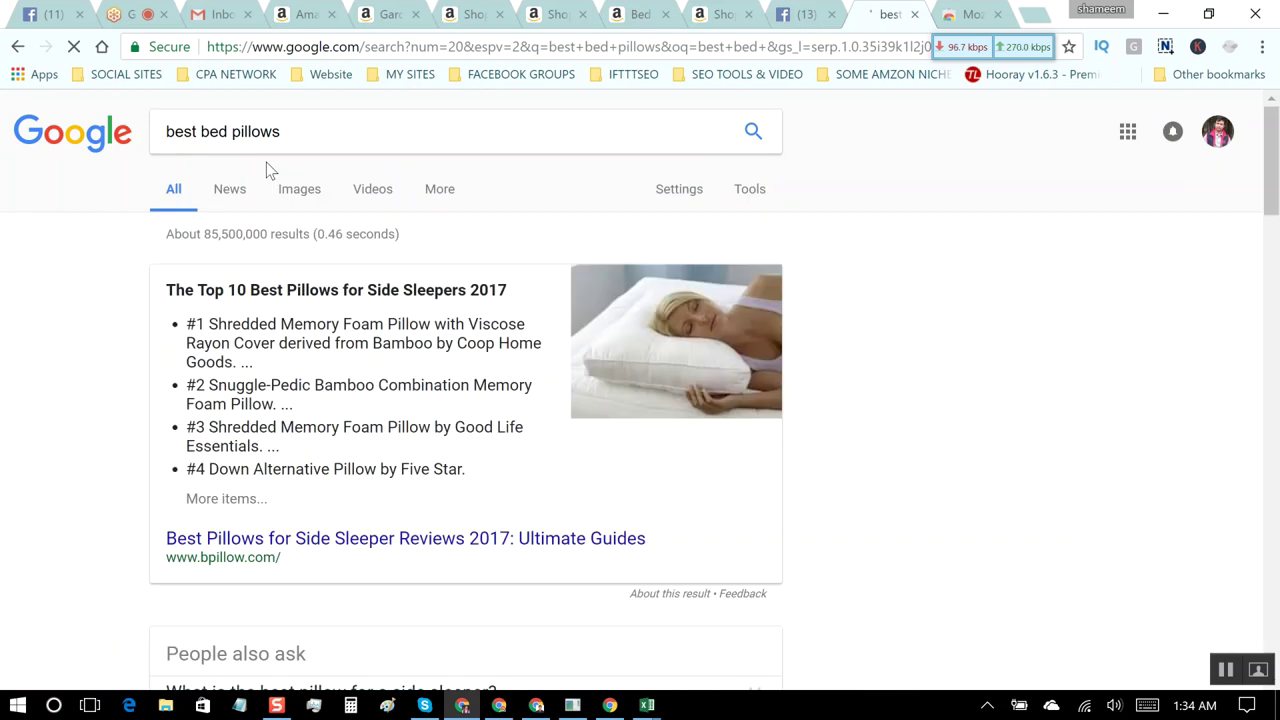
scroll(405, 420, down, 1)
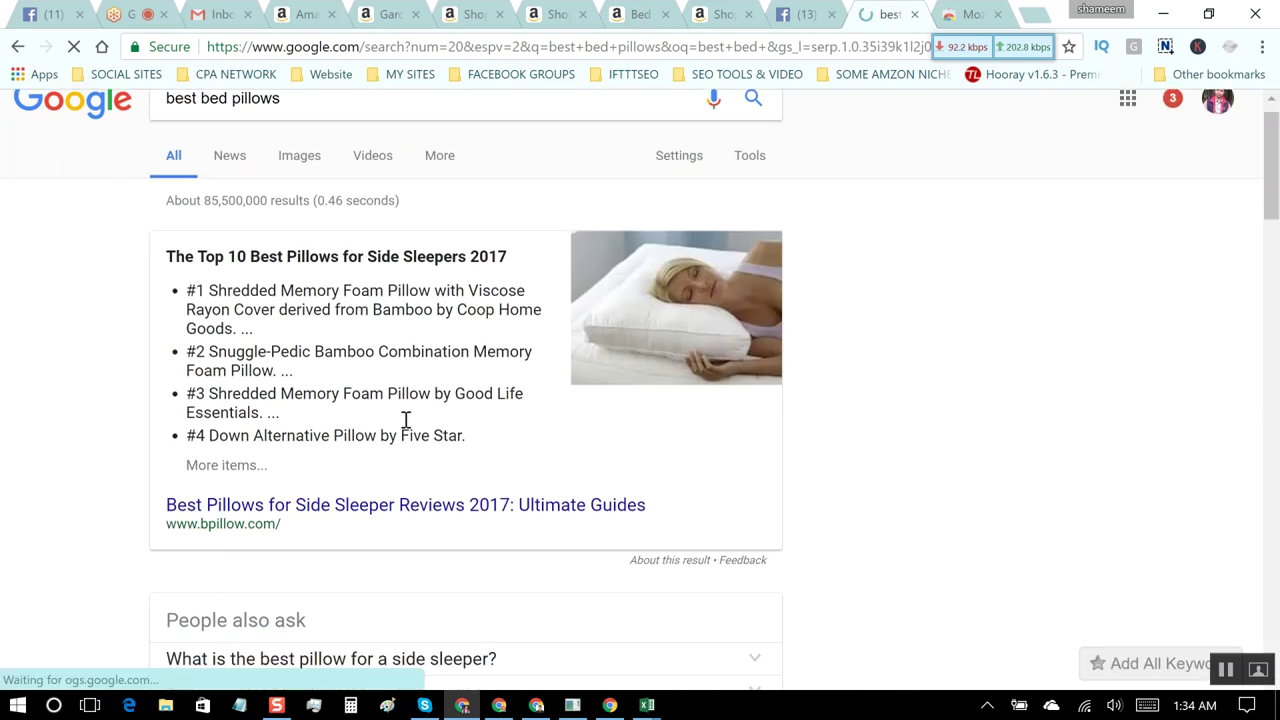
scroll(405, 420, down, 6)
scroll(398, 416, up, 1)
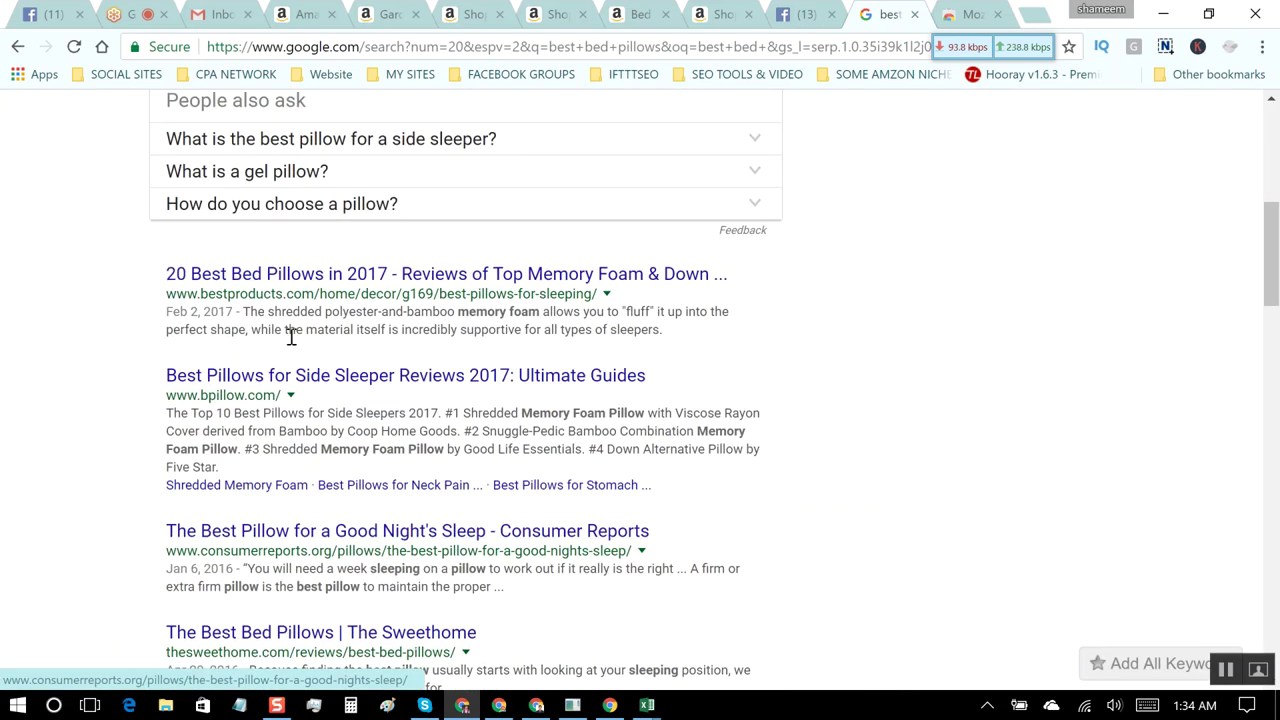
scroll(286, 366, up, 1)
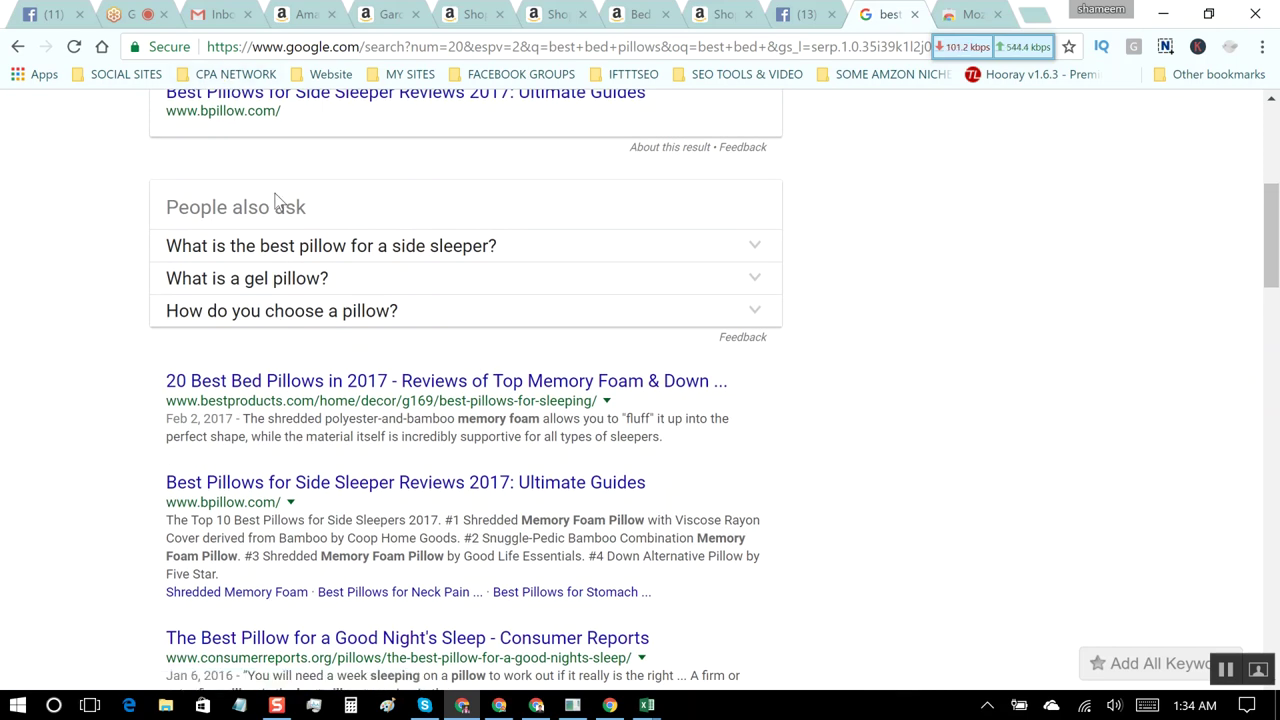
scroll(277, 203, down, 2)
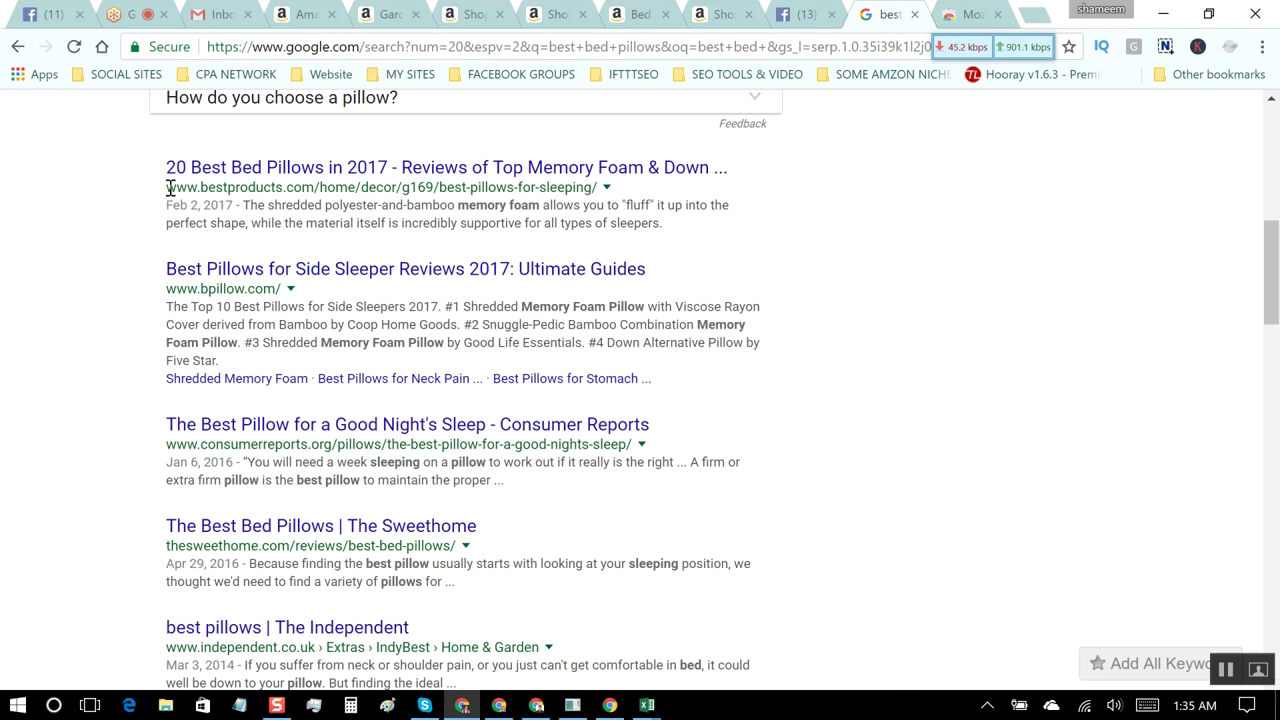
drag(170, 188, 313, 190)
key(ctrl+c)
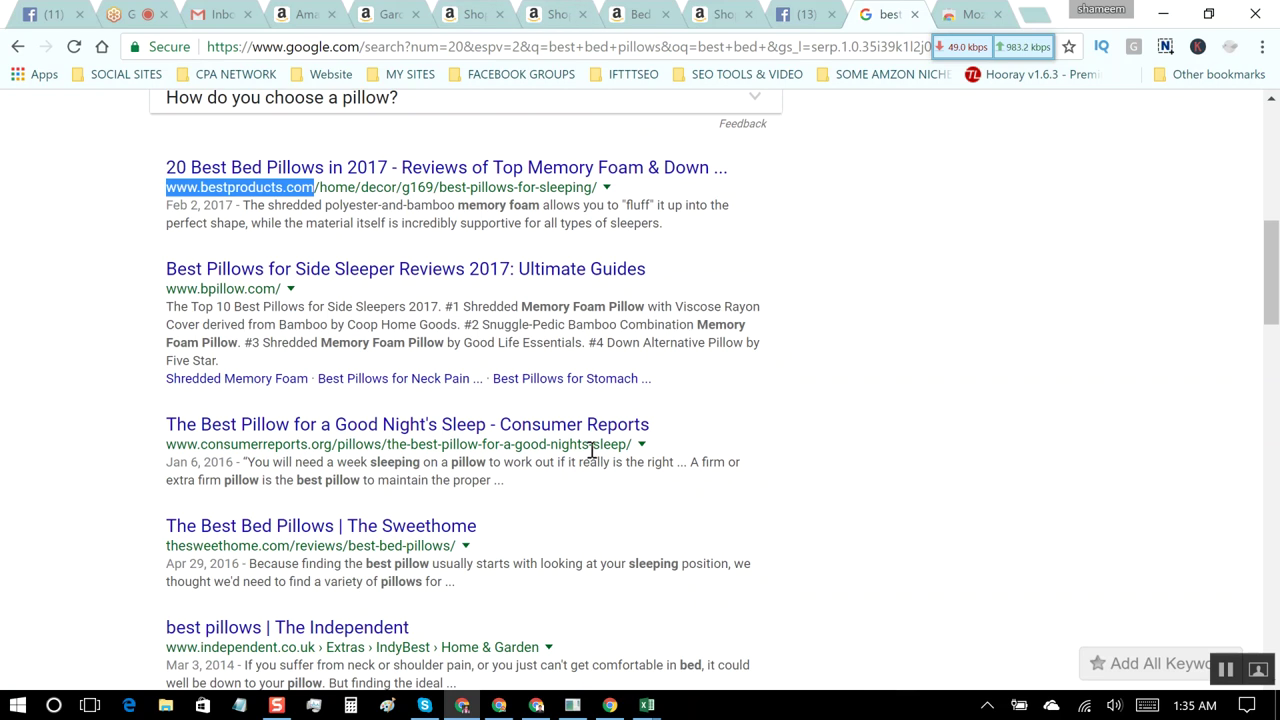
click(500, 706)
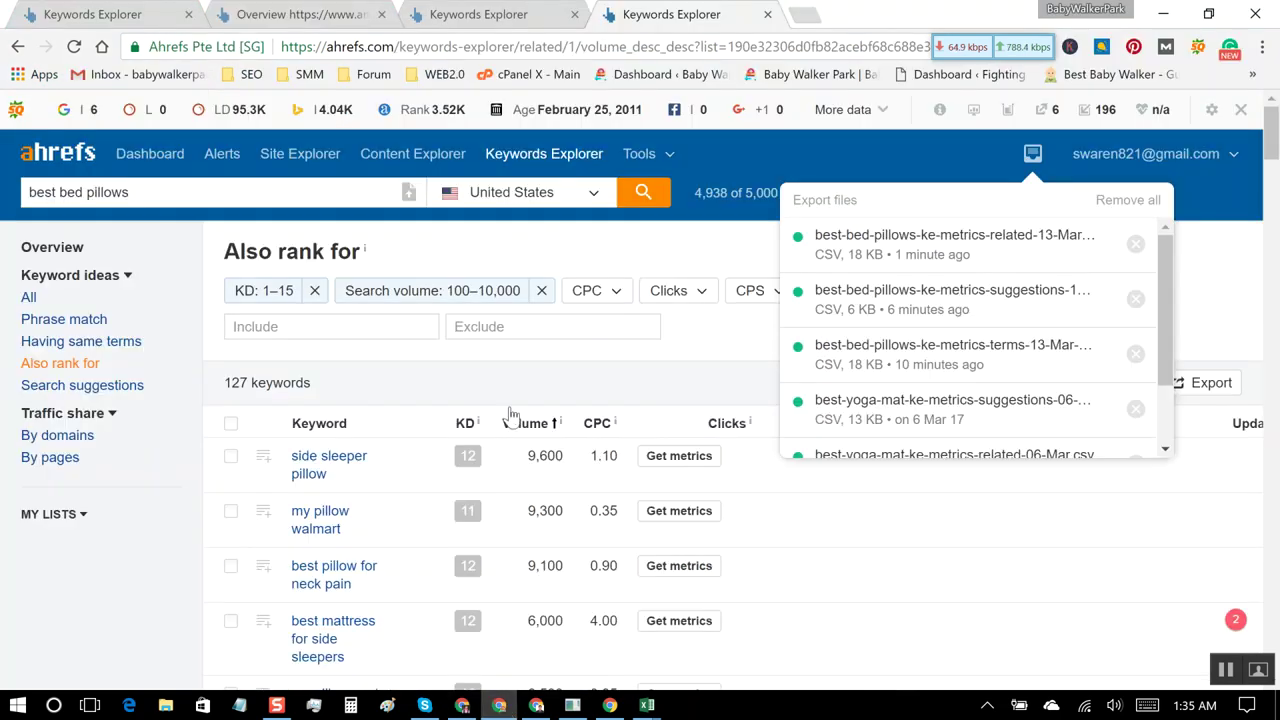
click(311, 160)
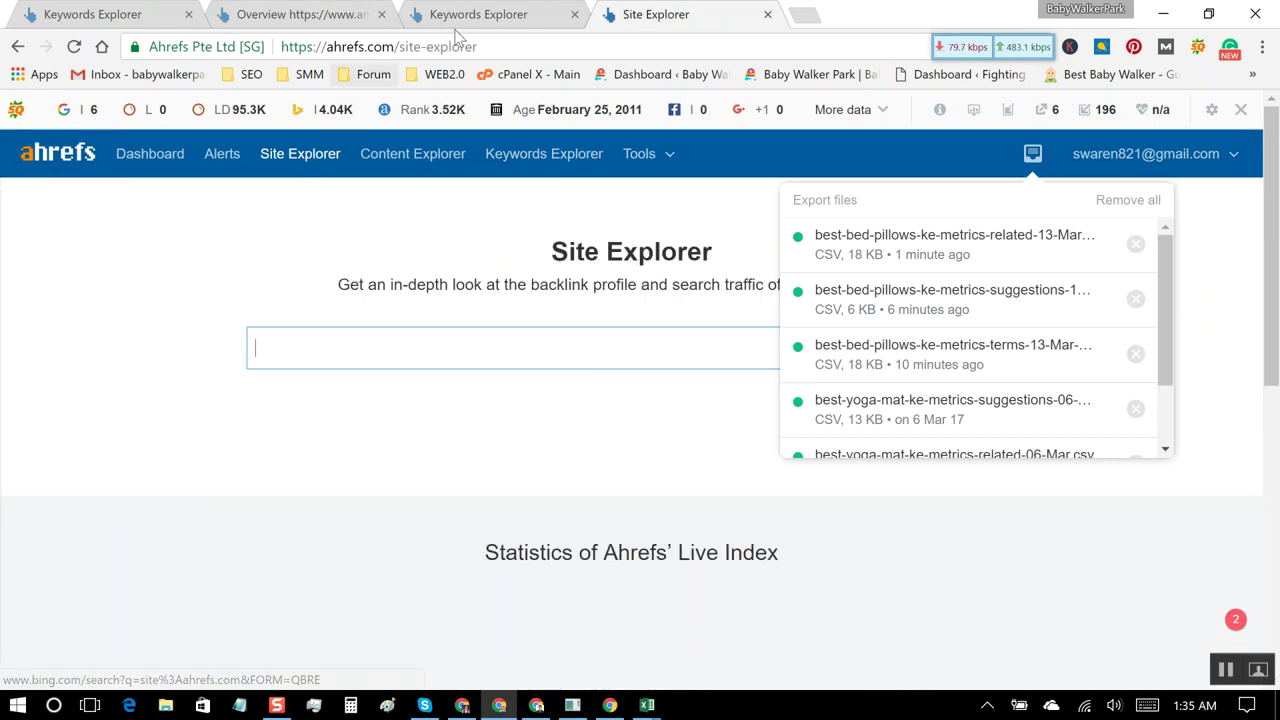
click(363, 340)
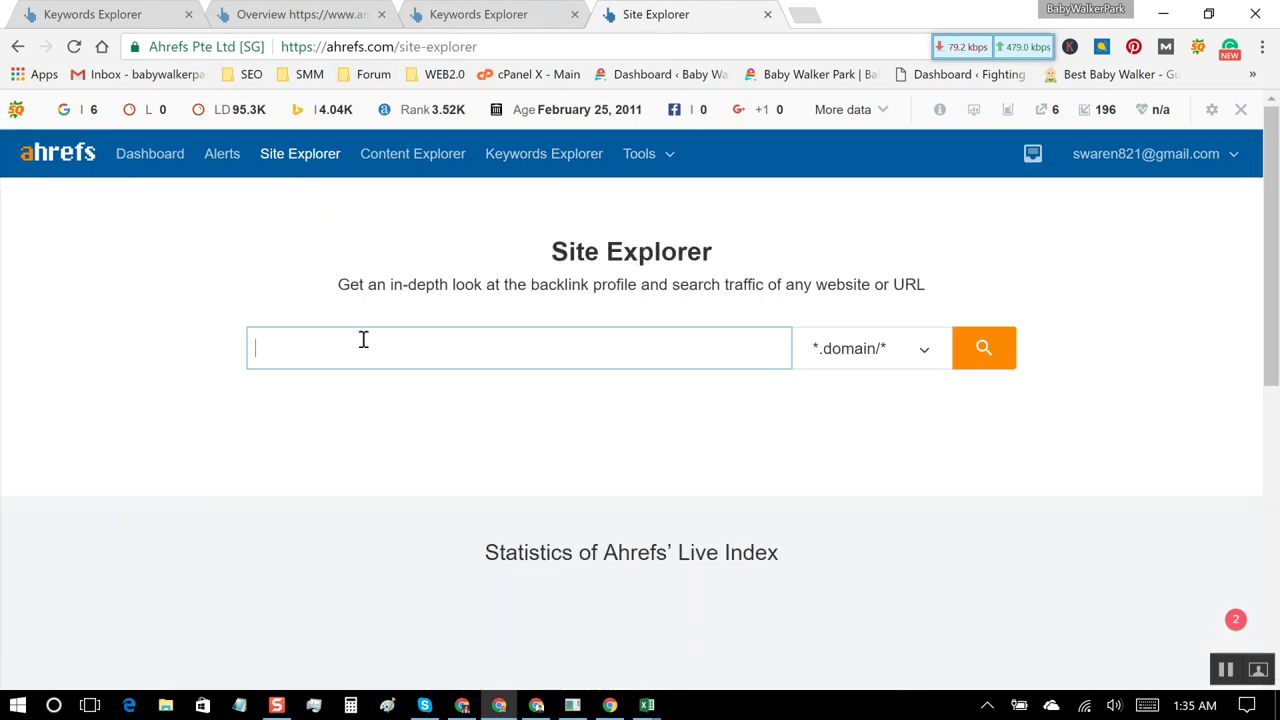
key(ctrl+v)
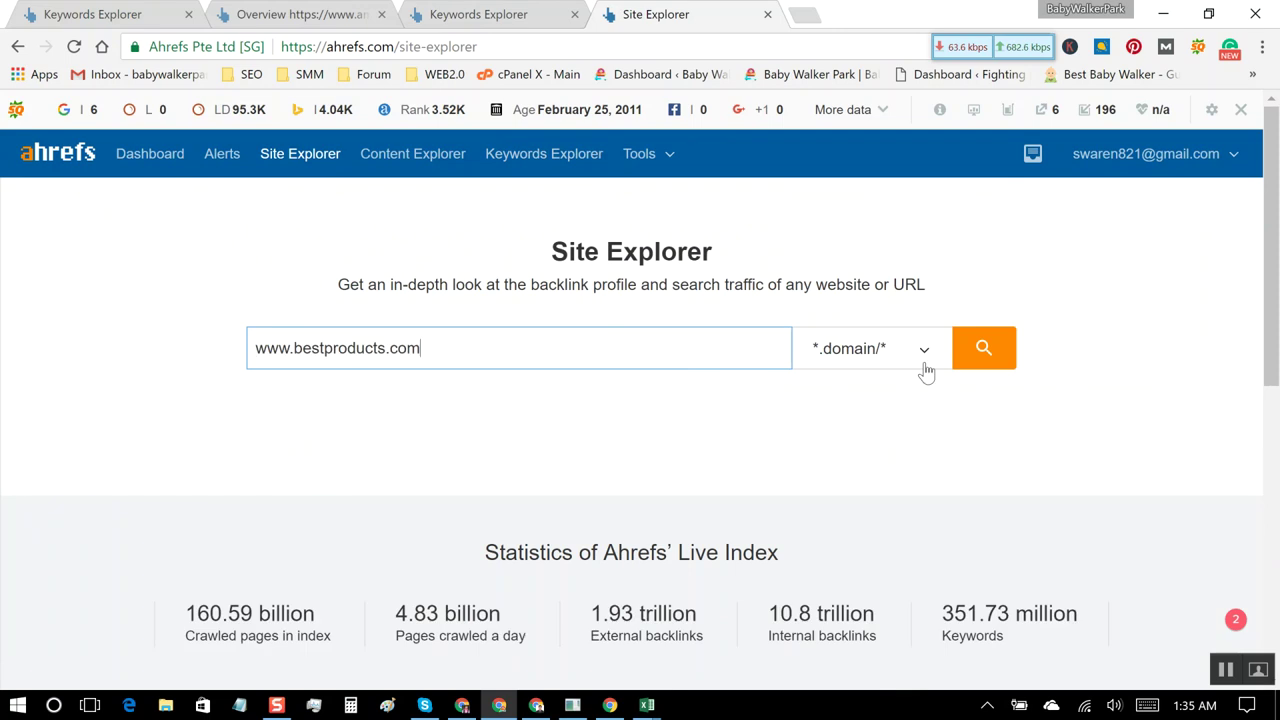
click(984, 350)
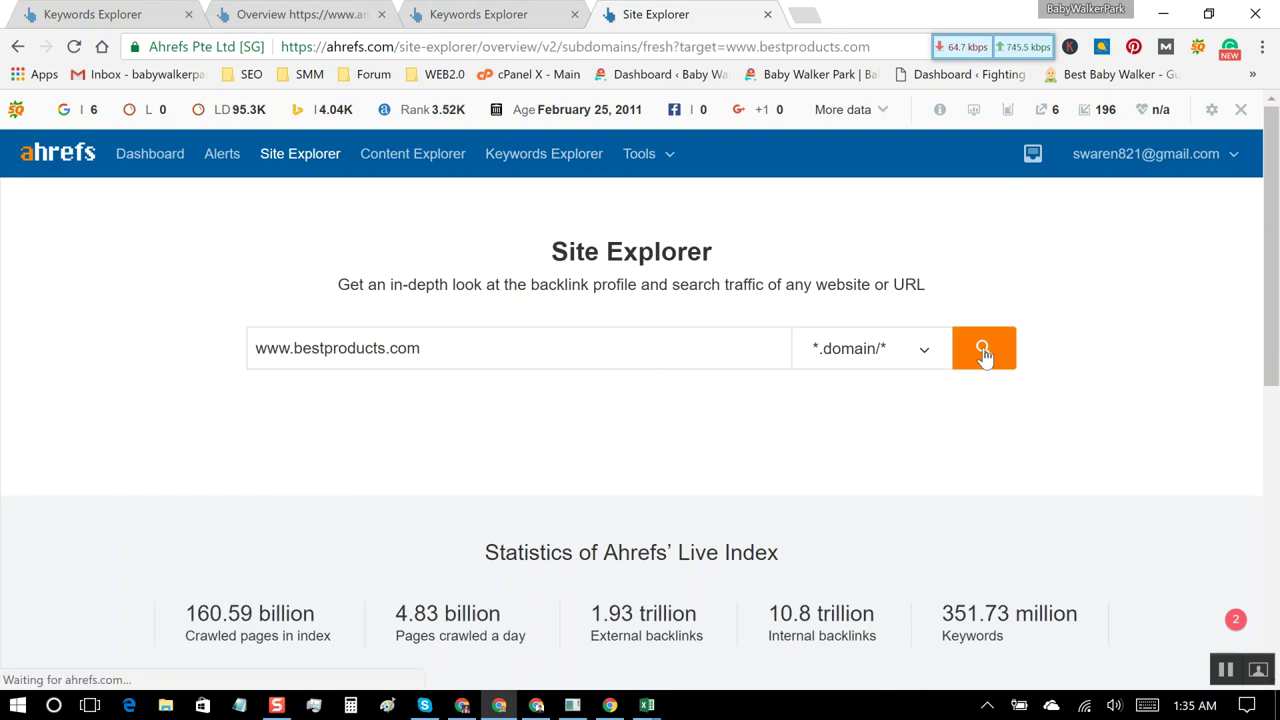
Step: Open Site Explorer in the Ahrefs browser tab that holds the "best bed pillows" keyword overview
click(490, 13)
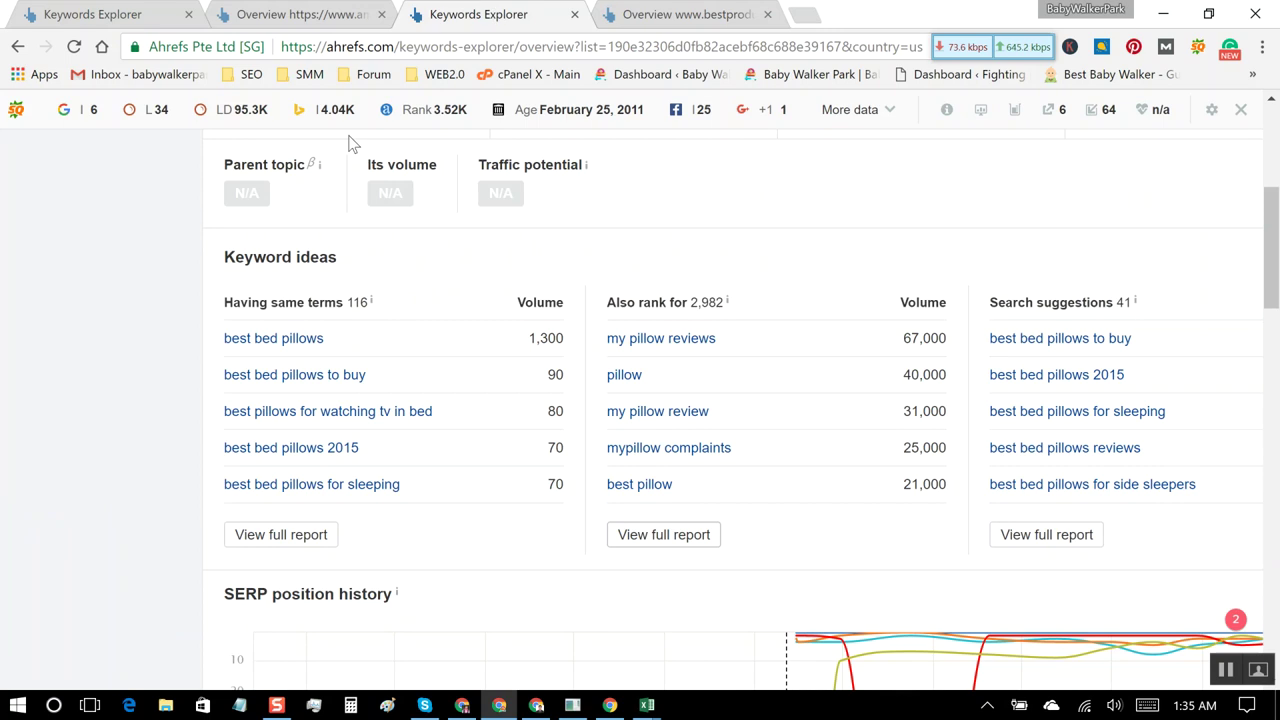
scroll(443, 243, up, 4)
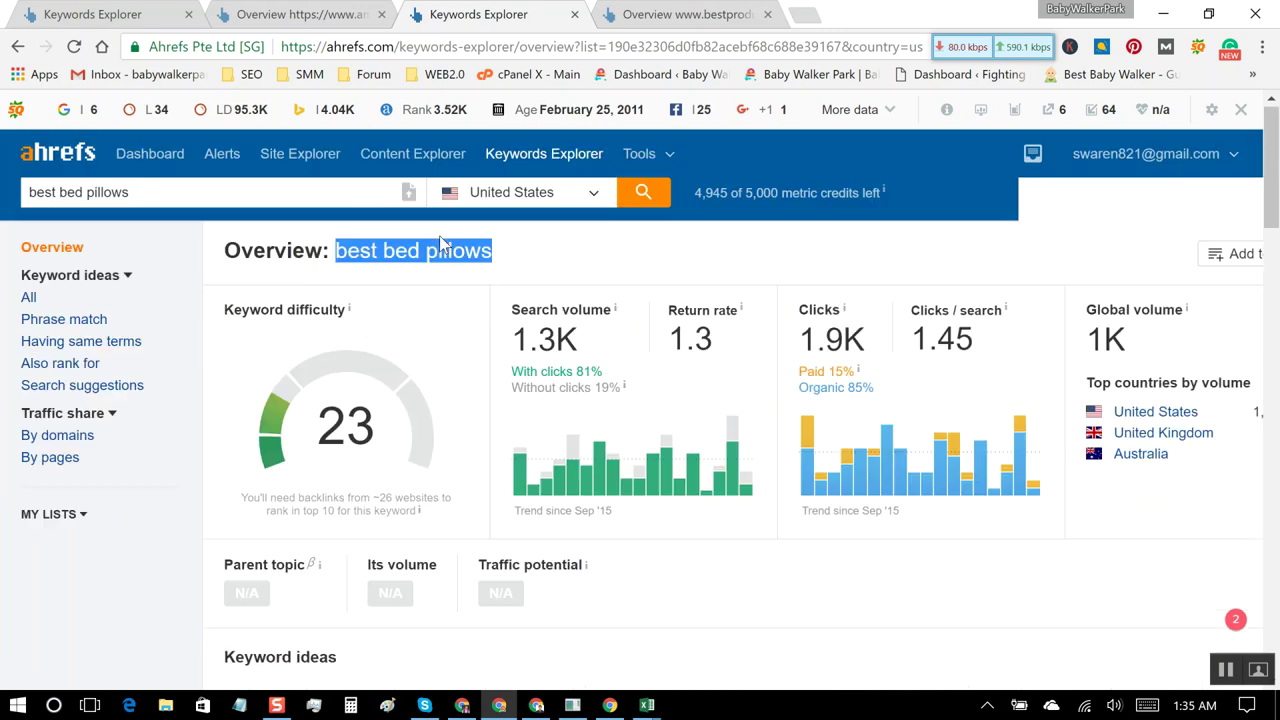
click(304, 165)
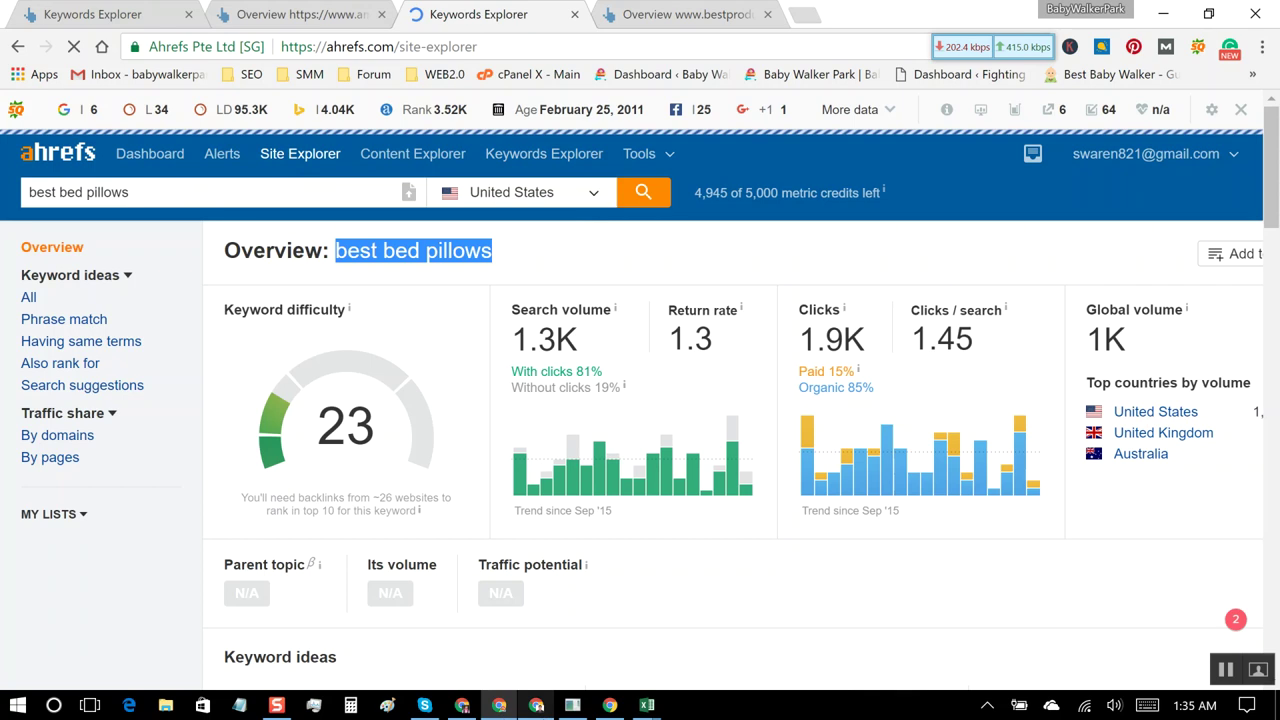
Step: Switch to the Google results and copy the domain thesweethome.com from the "The Best Bed Pillows | The Sweethome" result
click(468, 705)
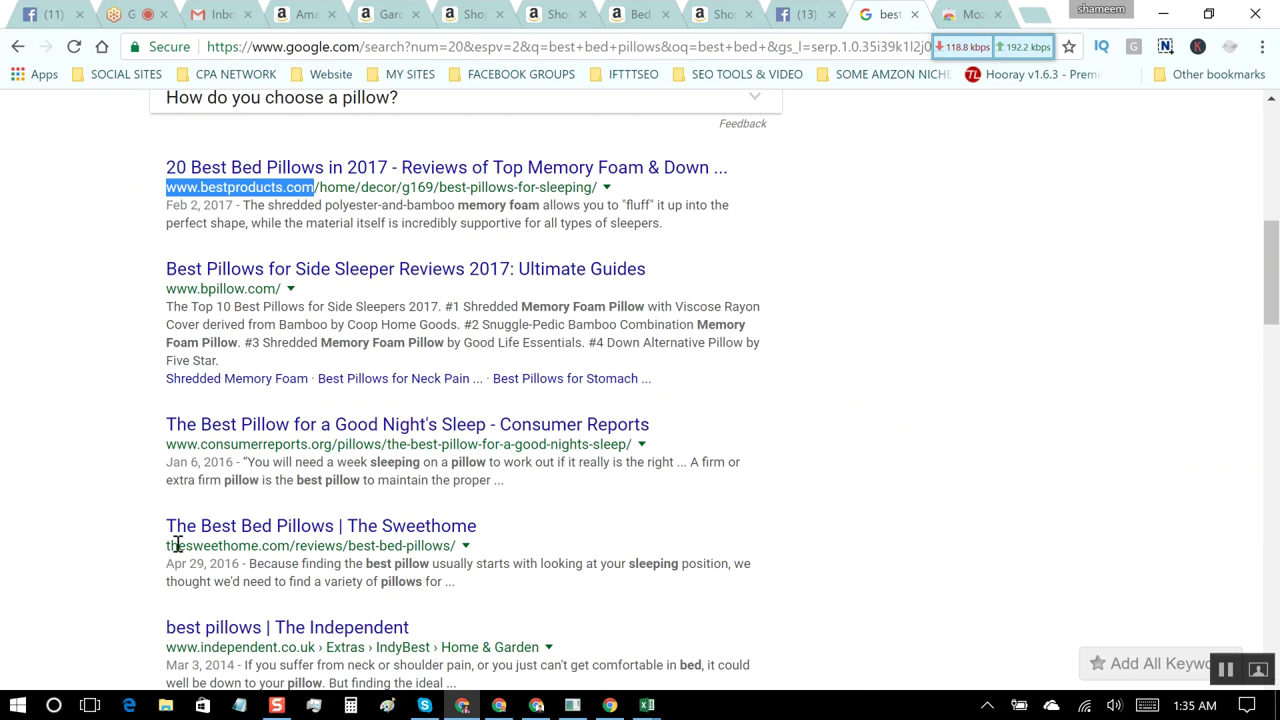
drag(167, 545, 290, 546)
key(ctrl+c)
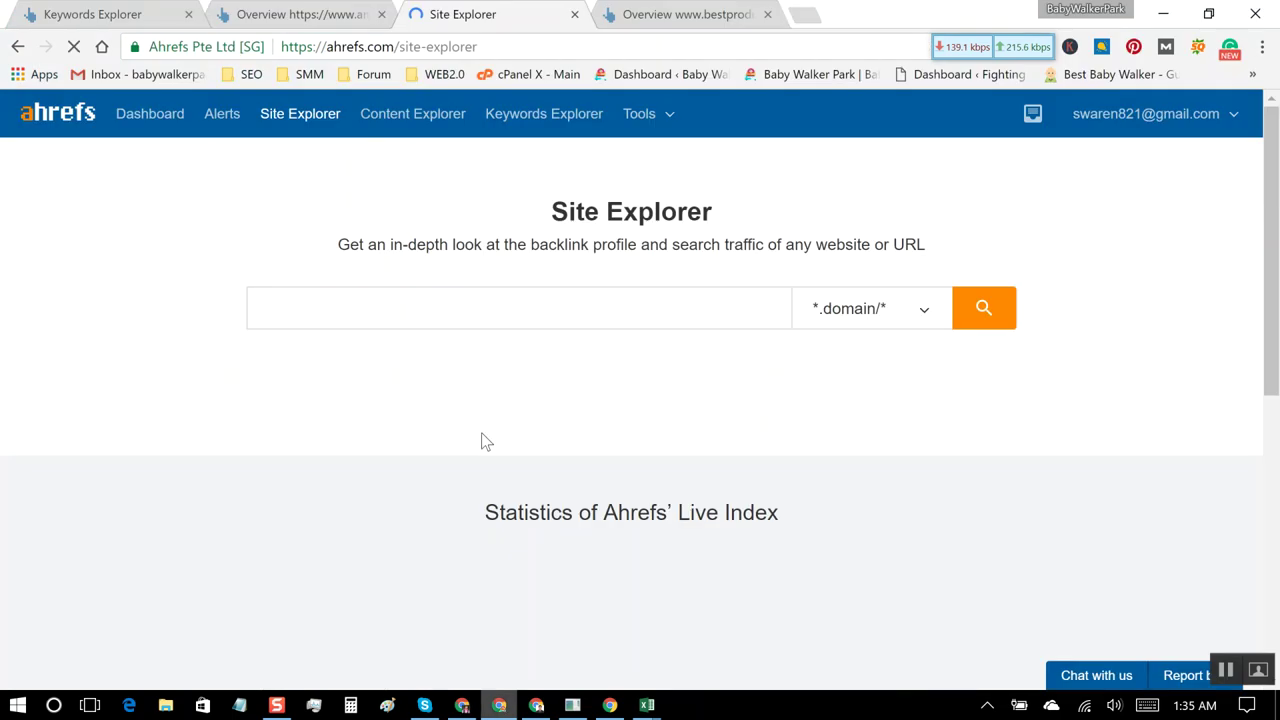
Step: Switch back to Ahrefs and look up thesweethome.com in Site Explorer with the *.domain/* mode
click(498, 706)
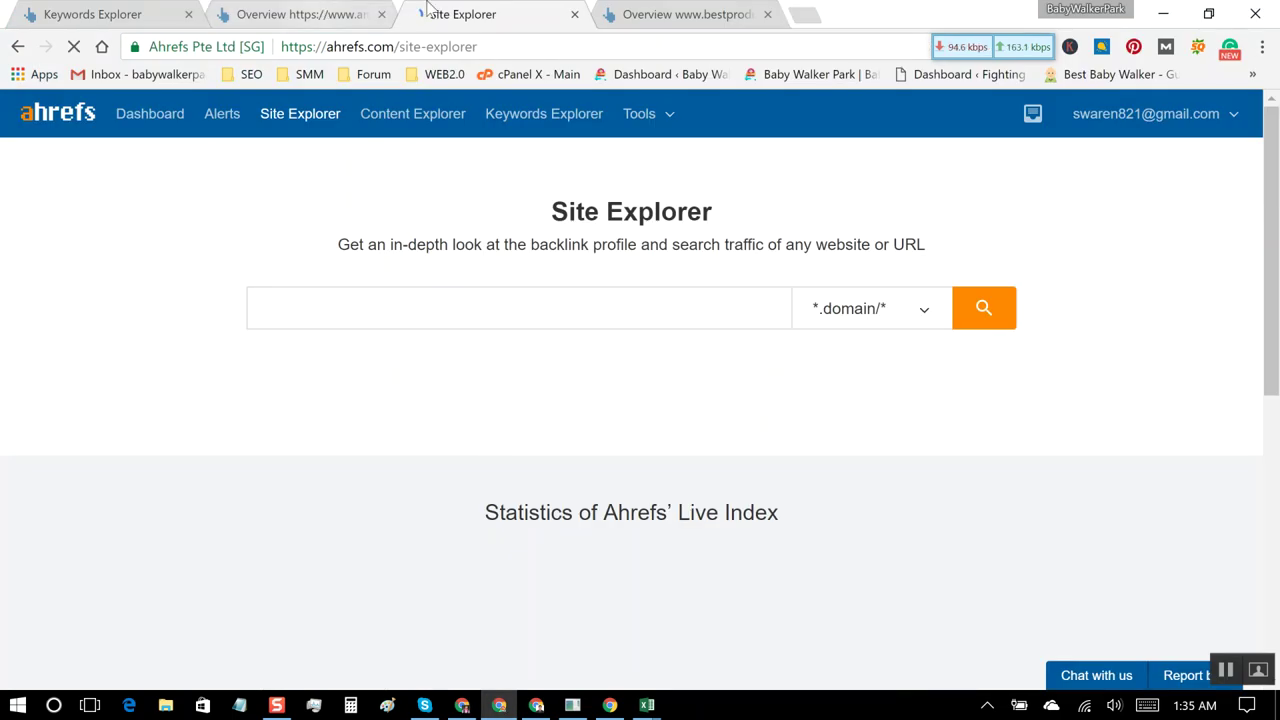
click(401, 303)
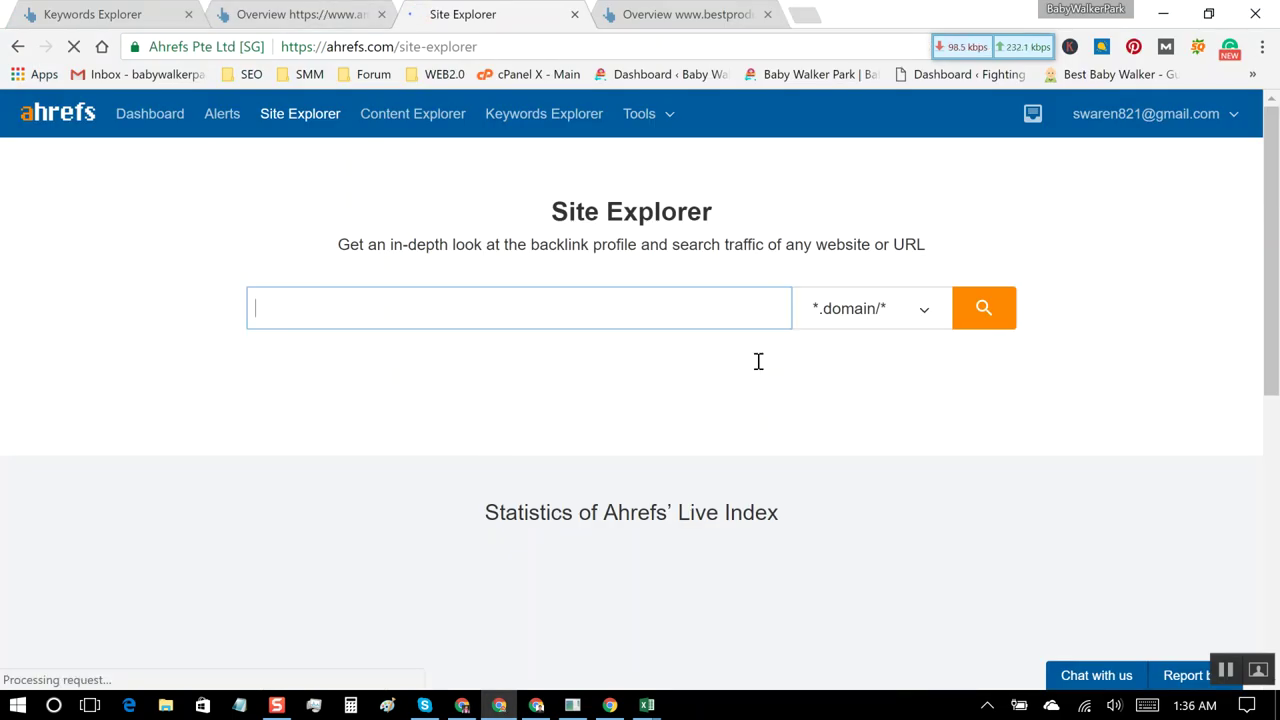
key(ctrl+v)
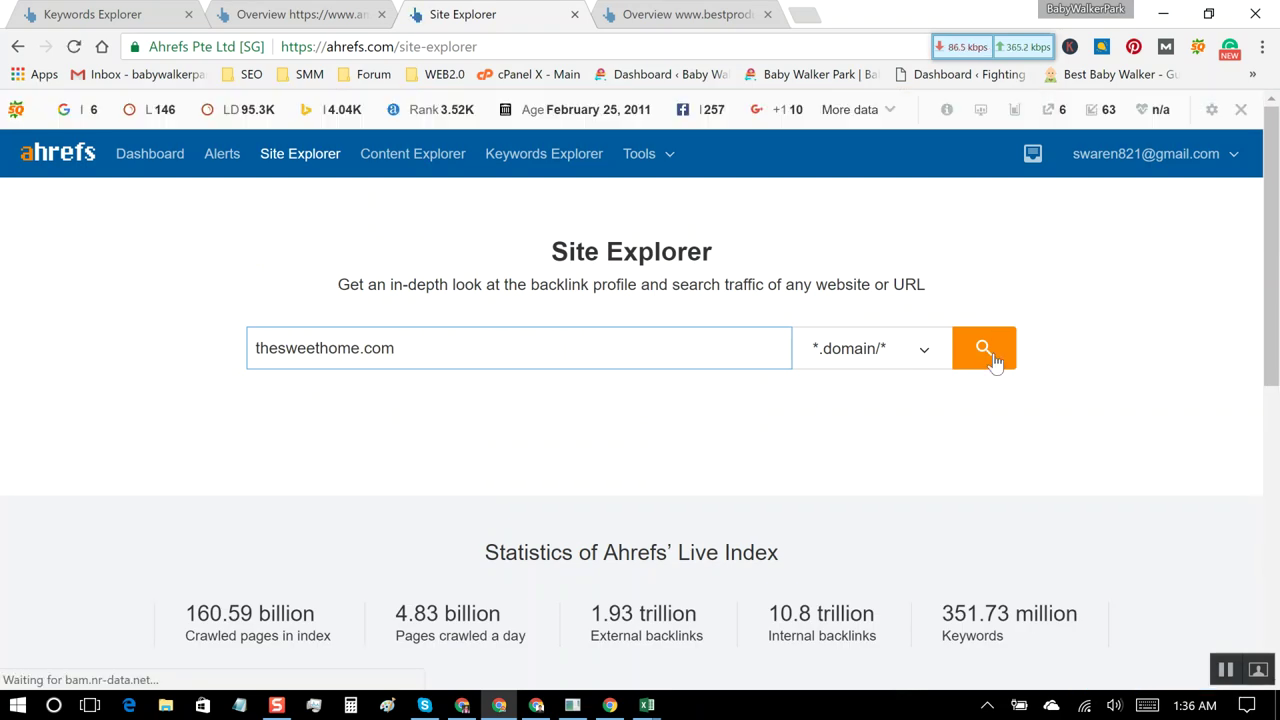
click(995, 362)
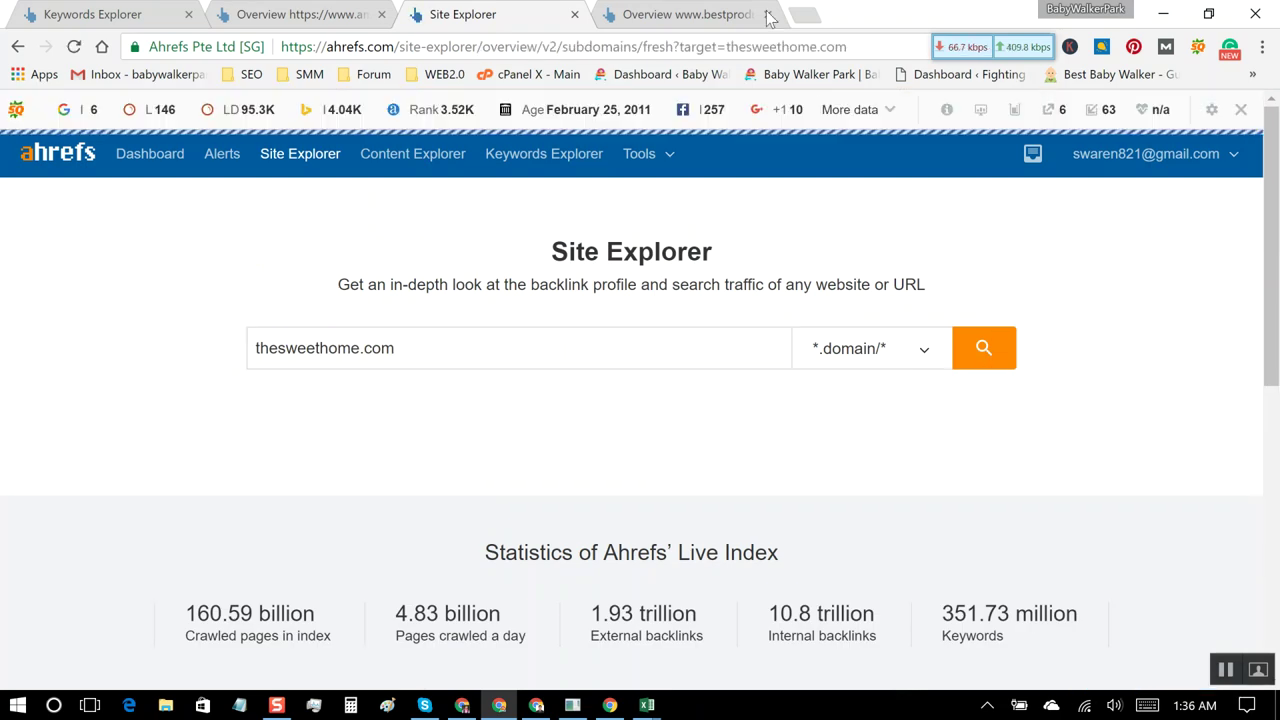
click(716, 22)
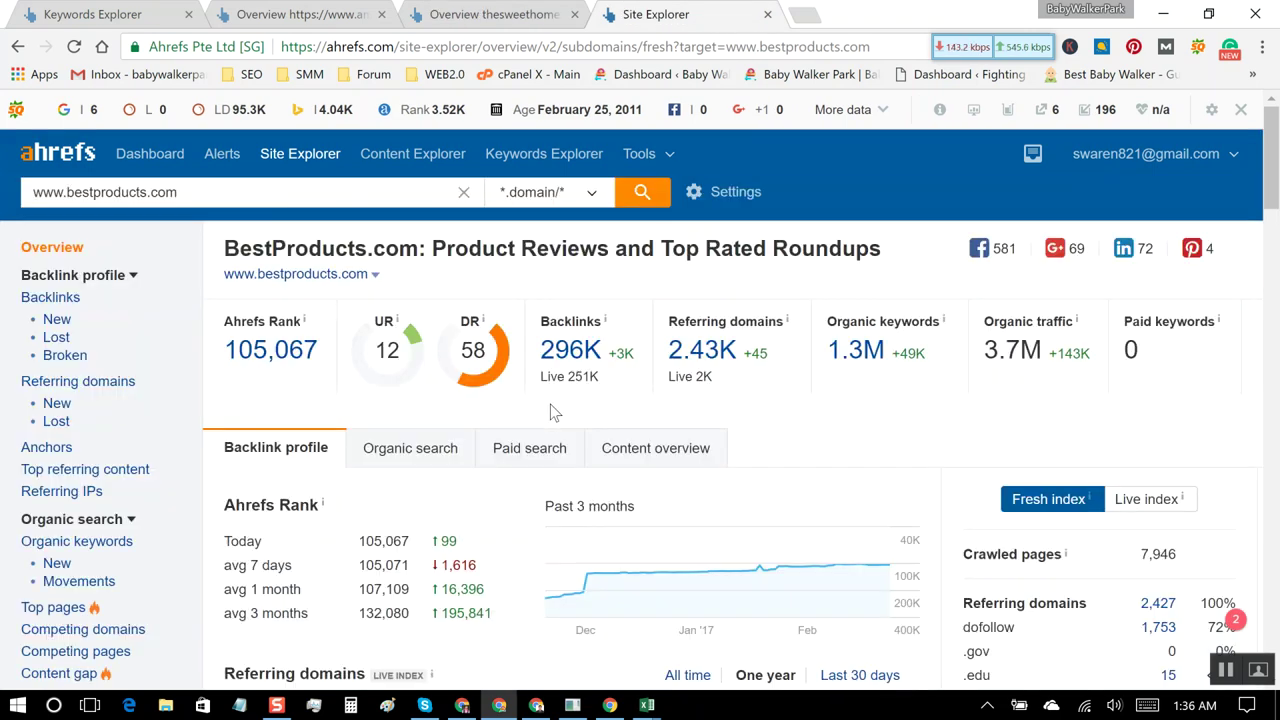
click(716, 450)
scroll(752, 500, down, 6)
scroll(743, 436, down, 3)
scroll(743, 436, up, 1)
scroll(741, 437, up, 10)
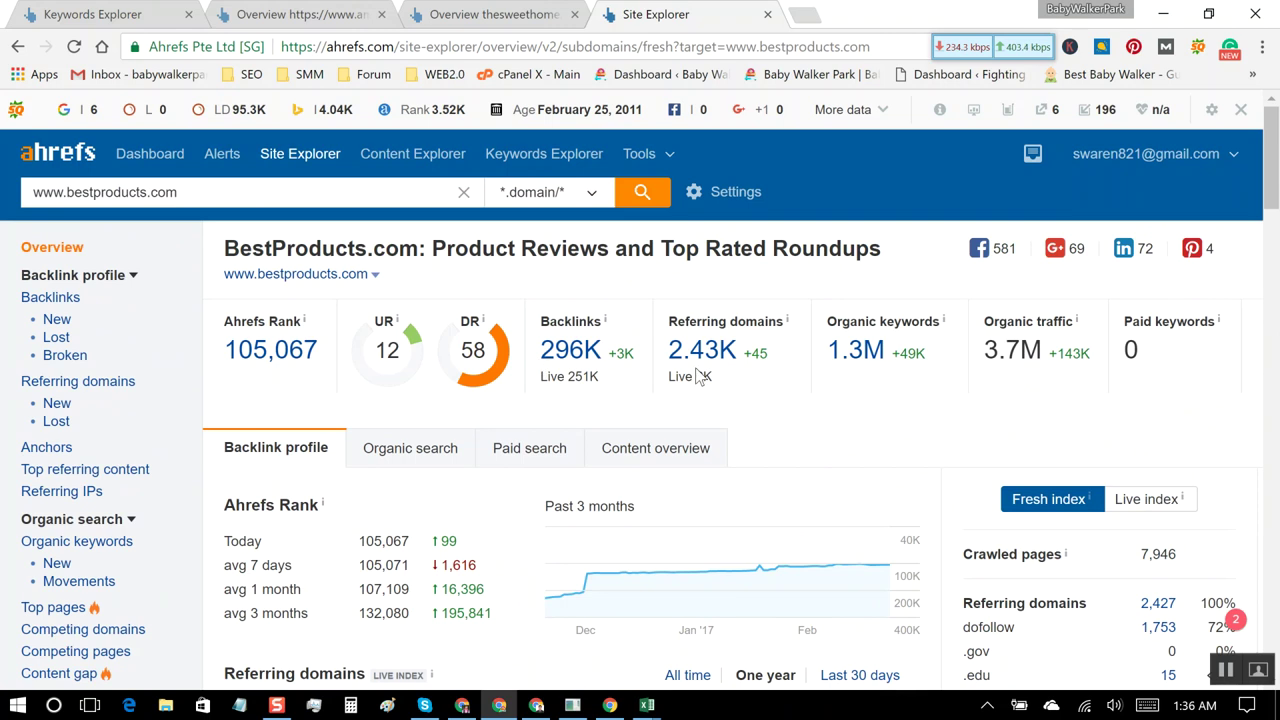
click(866, 356)
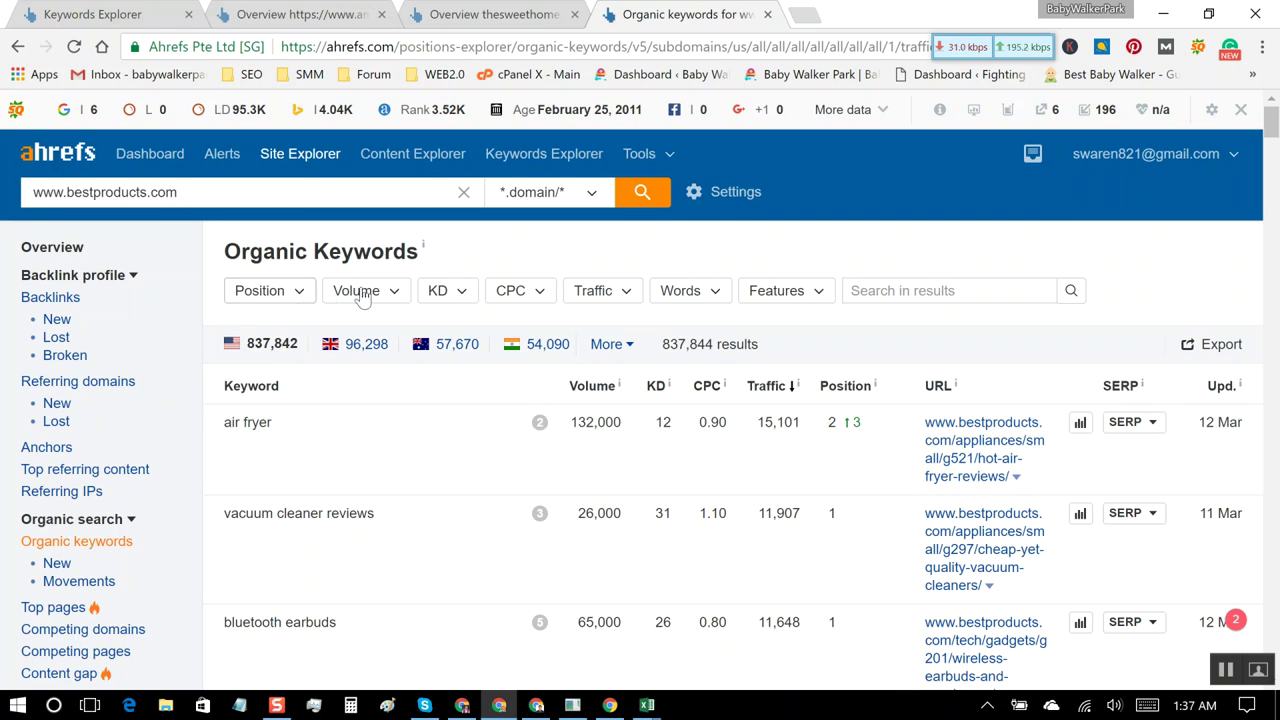
click(397, 293)
click(410, 368)
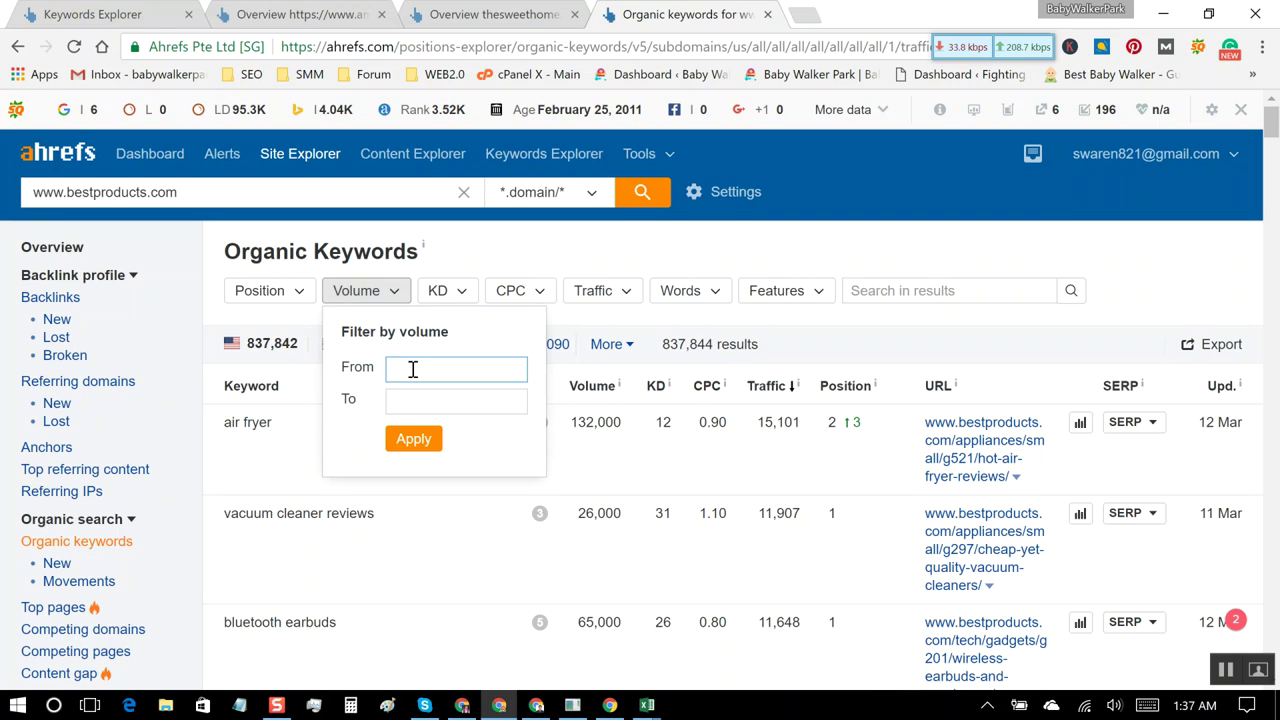
text(3000)
click(421, 401)
text(7000)
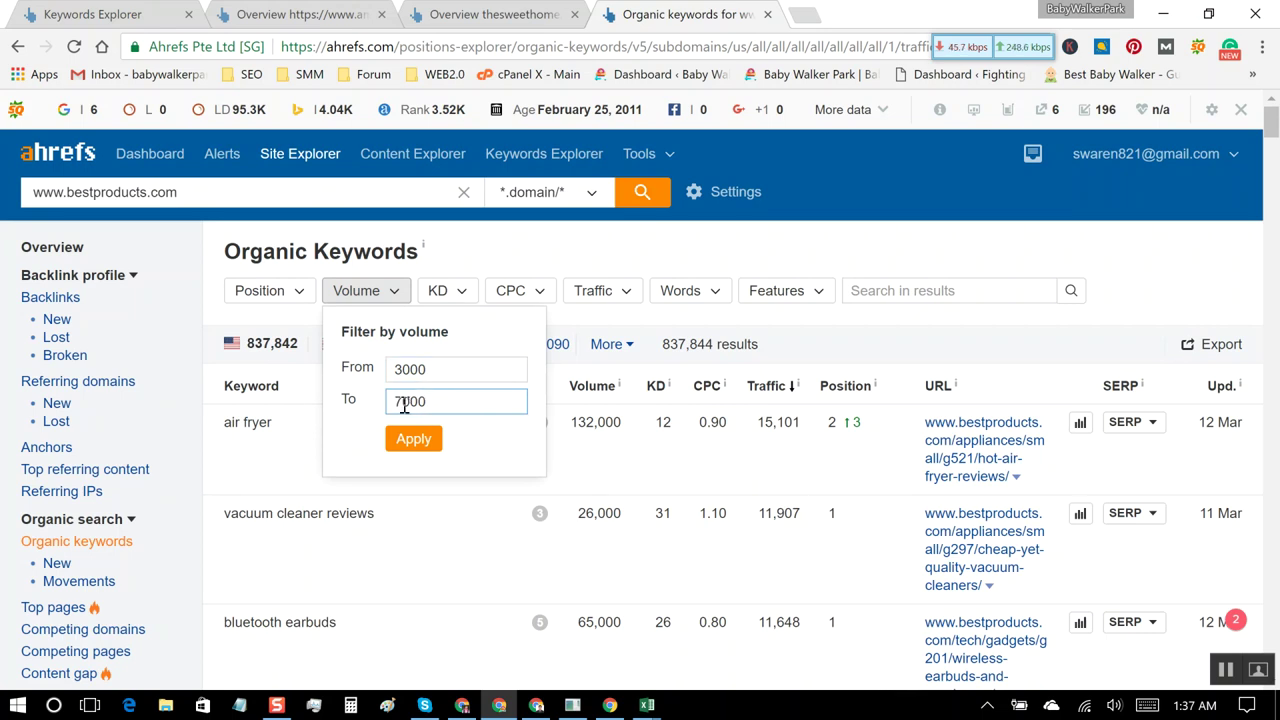
click(404, 405)
key(BackSpace)
text(10)
click(406, 368)
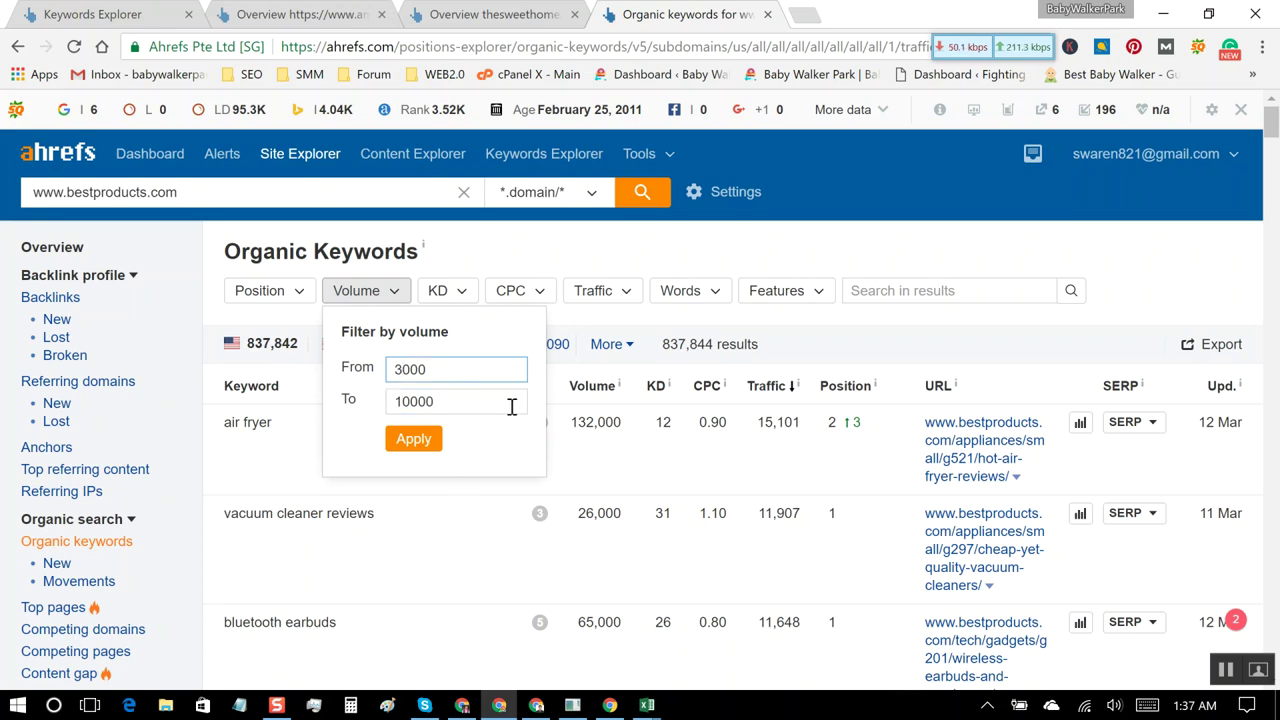
key(BackSpace)
text(5)
click(431, 440)
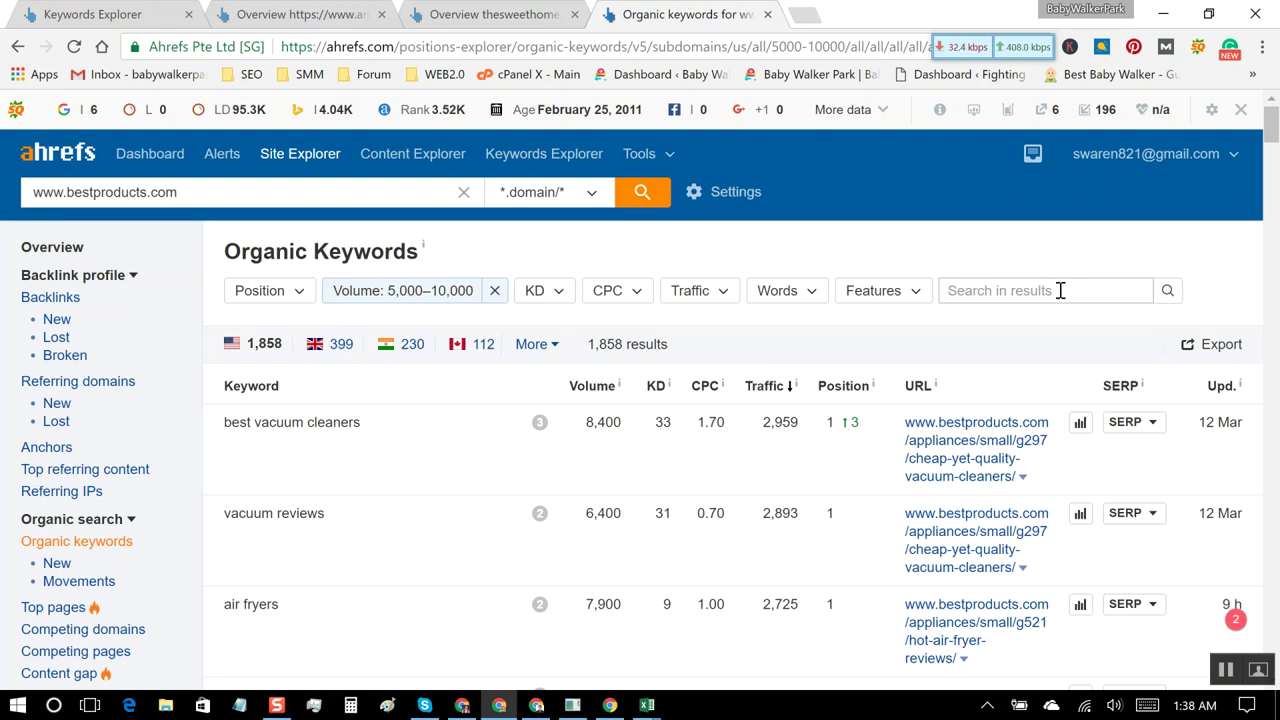
Step: Narrow the organic keywords to those containing "best"
text(best)
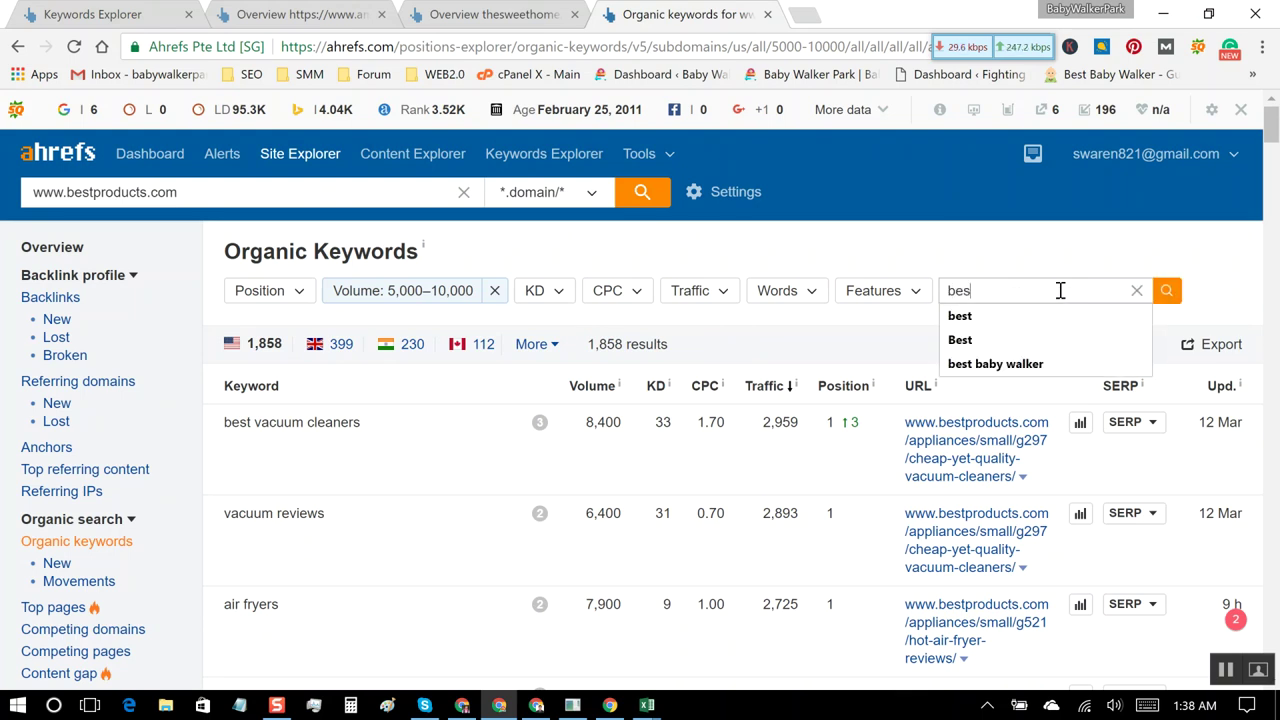
click(1006, 322)
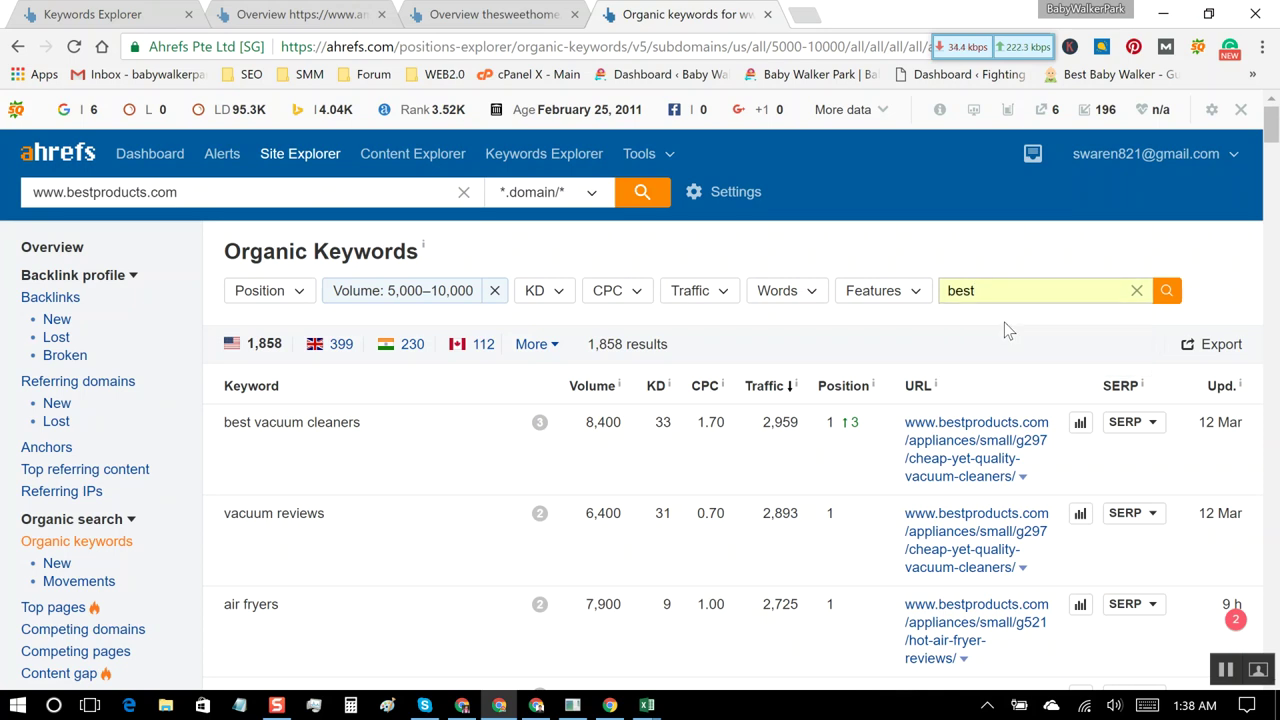
click(1166, 300)
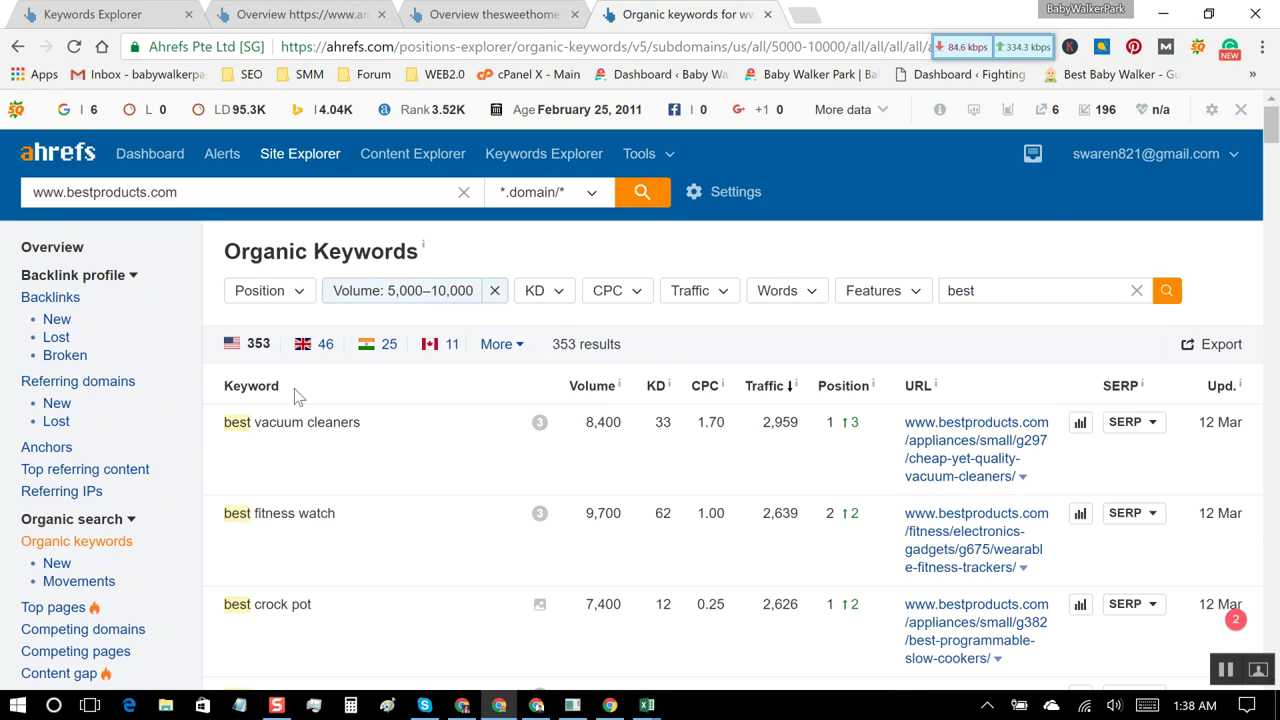
Step: Filter the "best" keywords to a keyword difficulty from 1 to 15
click(563, 293)
click(603, 365)
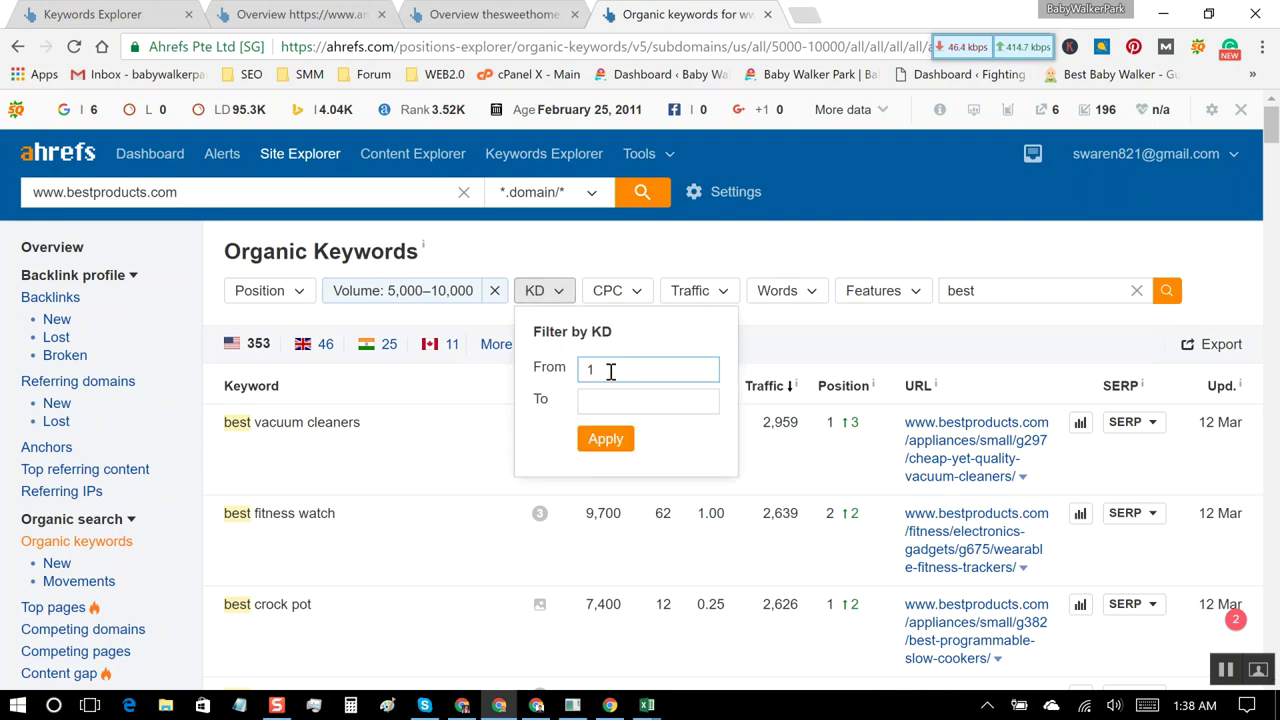
click(610, 395)
text(15)
click(615, 441)
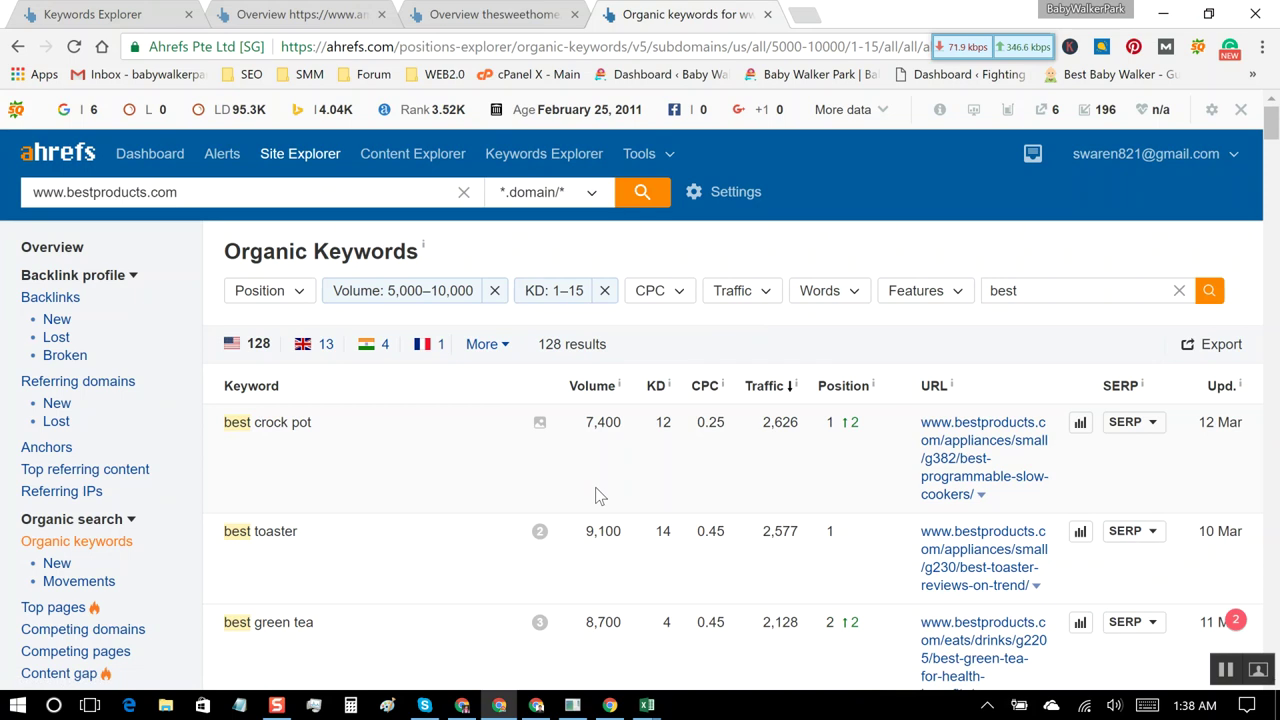
scroll(595, 494, down, 4)
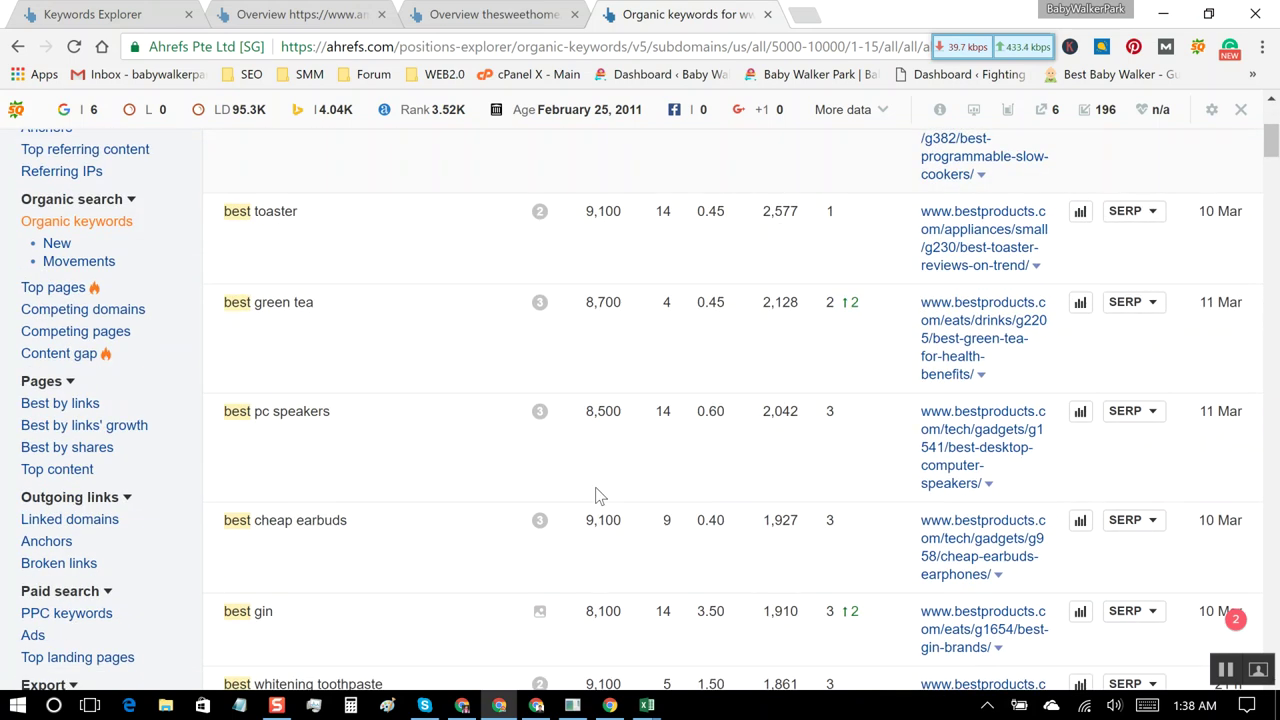
scroll(595, 494, down, 8)
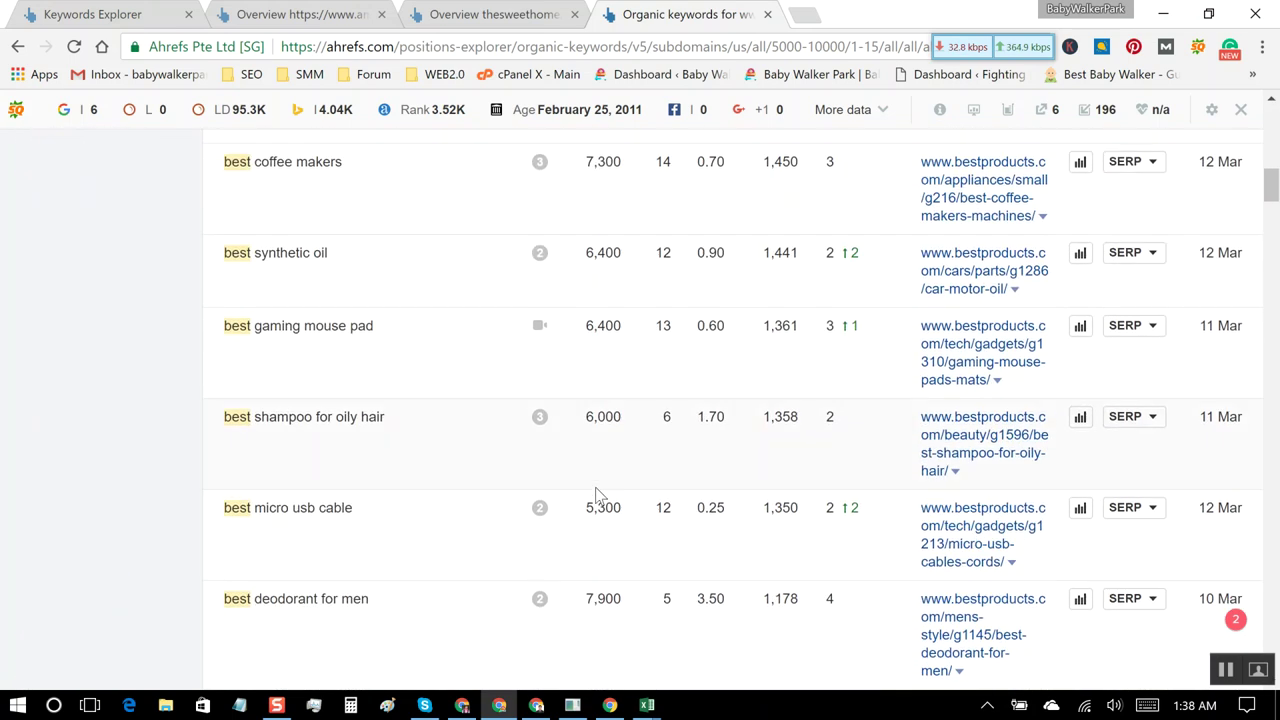
scroll(596, 491, down, 15)
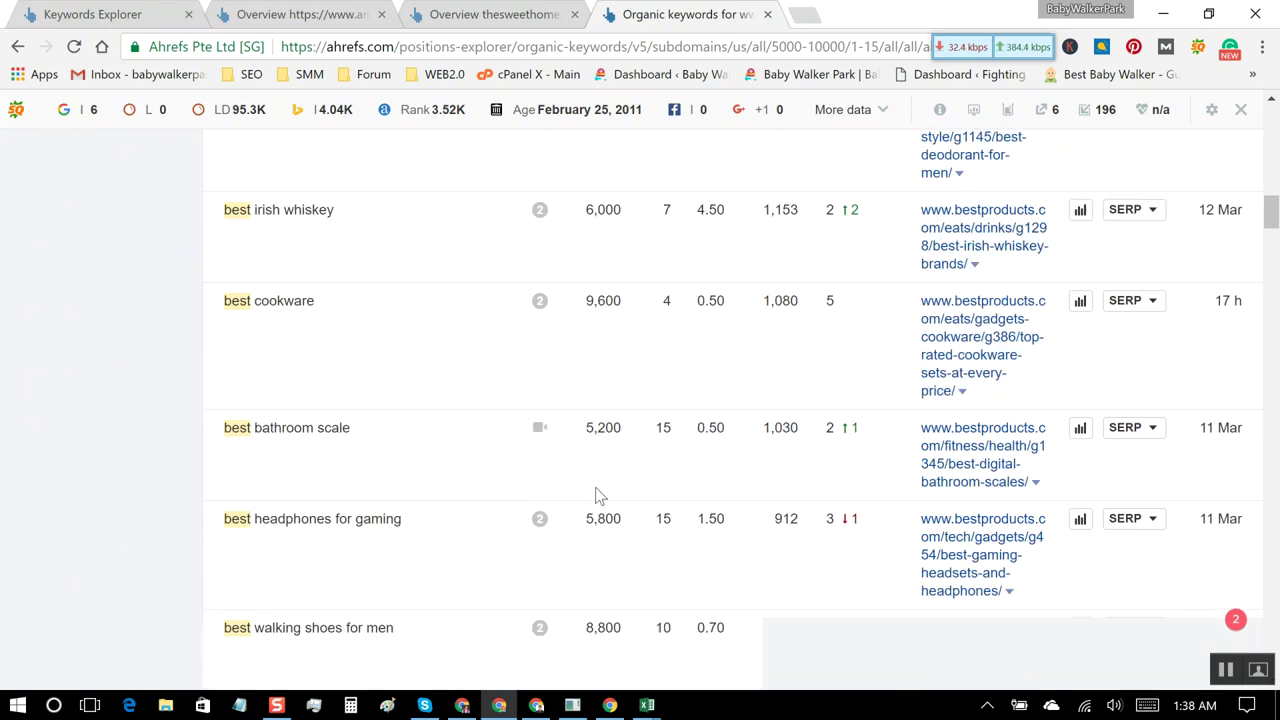
scroll(595, 487, down, 10)
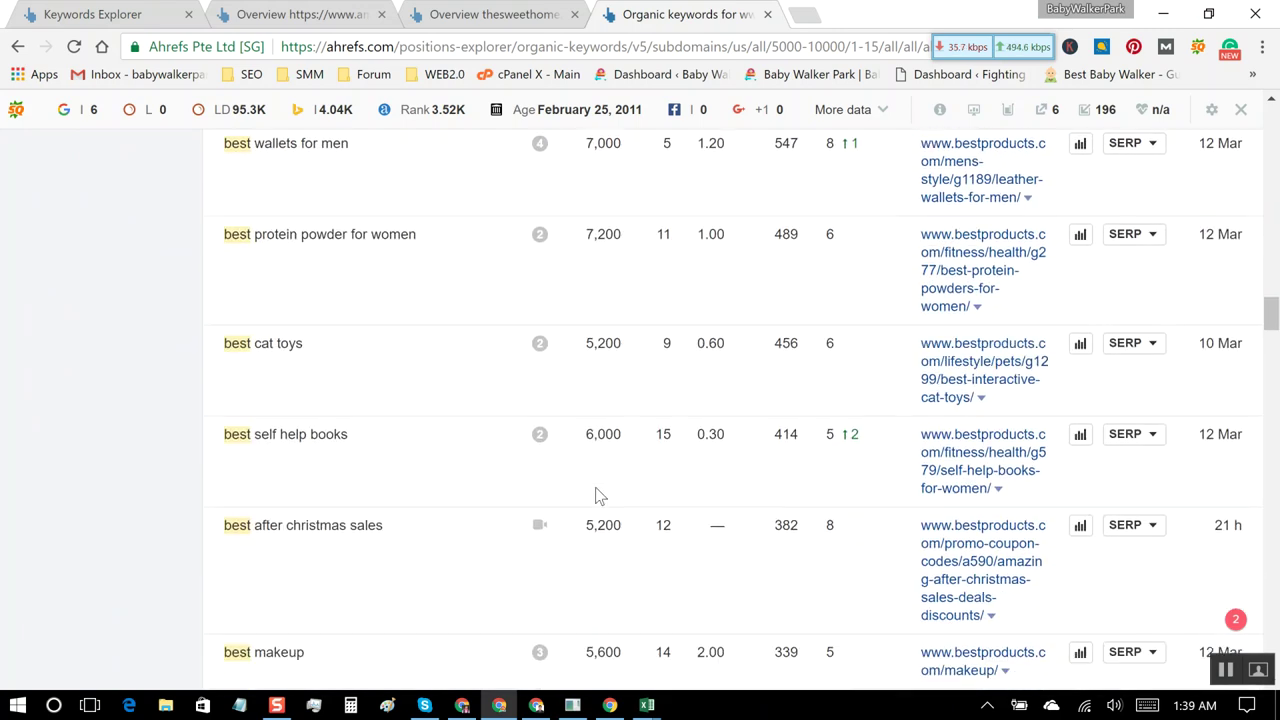
scroll(595, 487, down, 5)
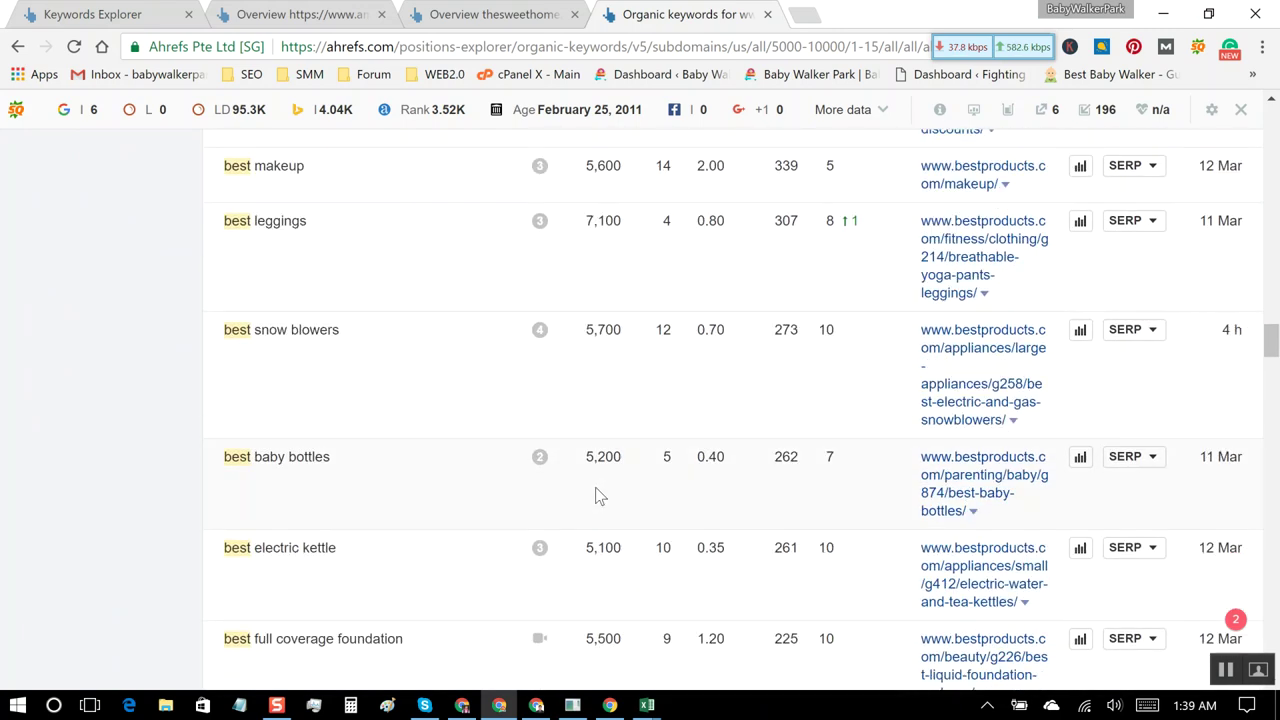
scroll(386, 563, down, 5)
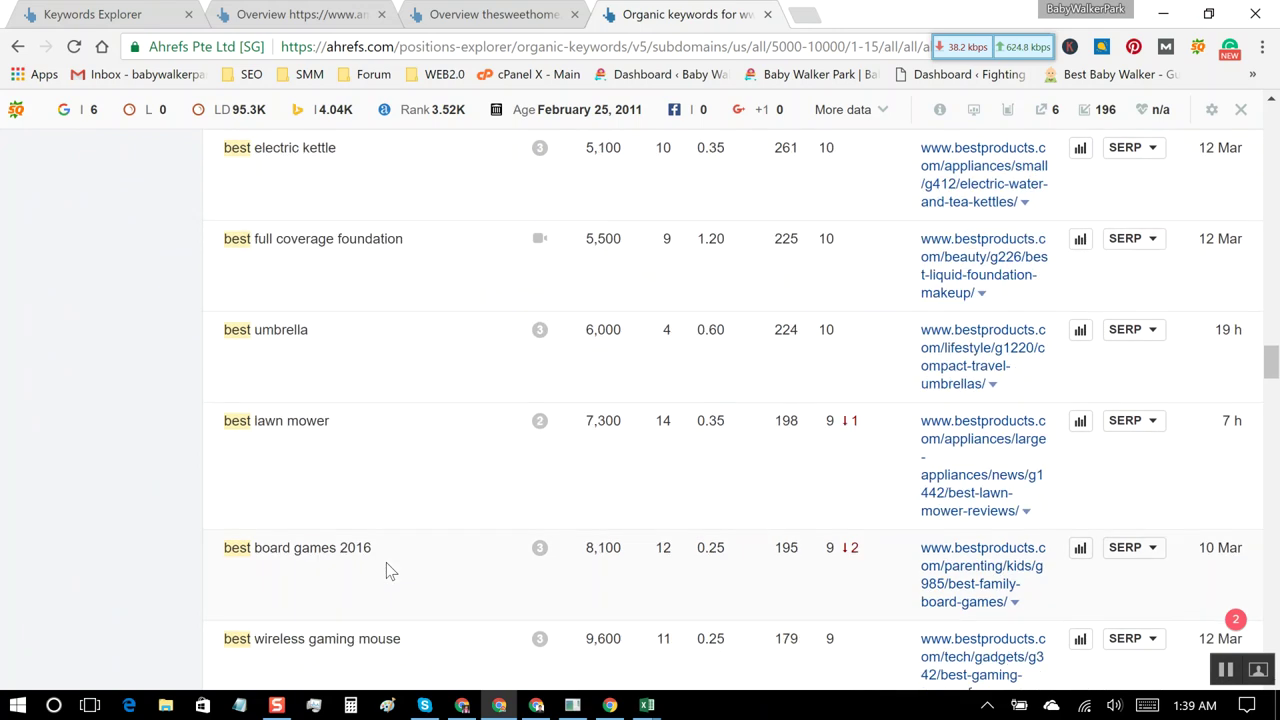
scroll(390, 570, down, 15)
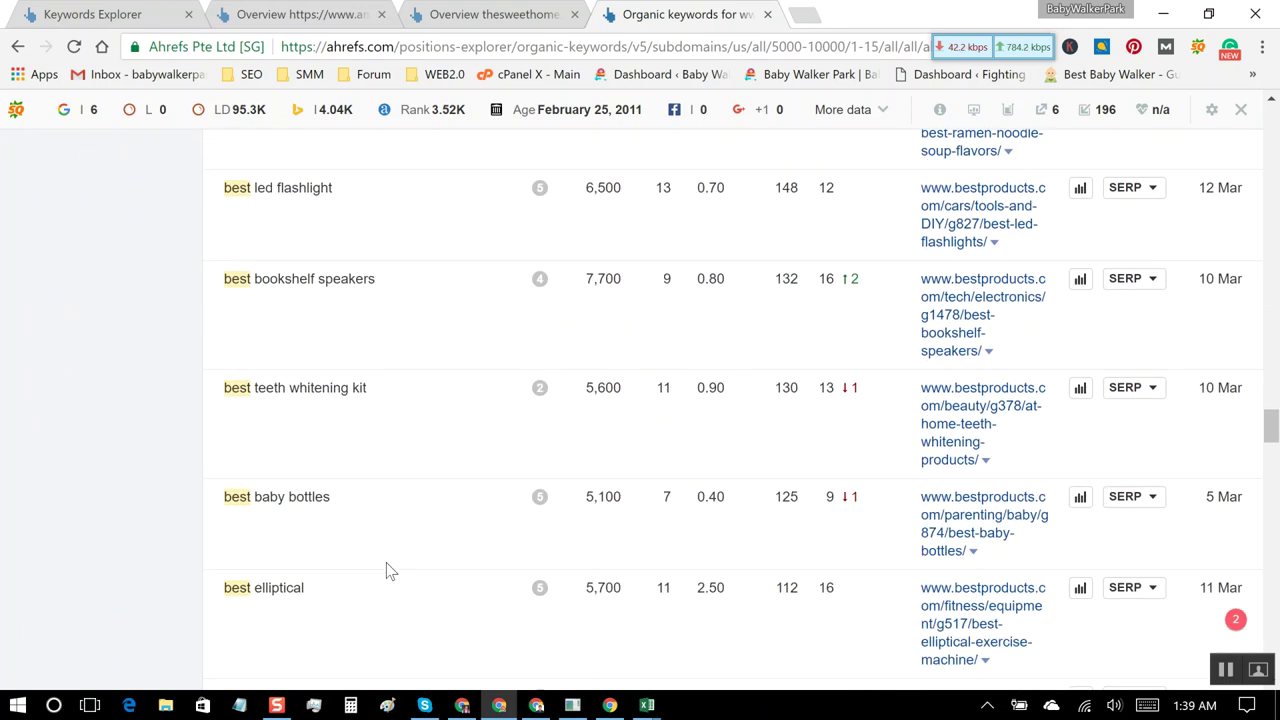
scroll(390, 570, down, 4)
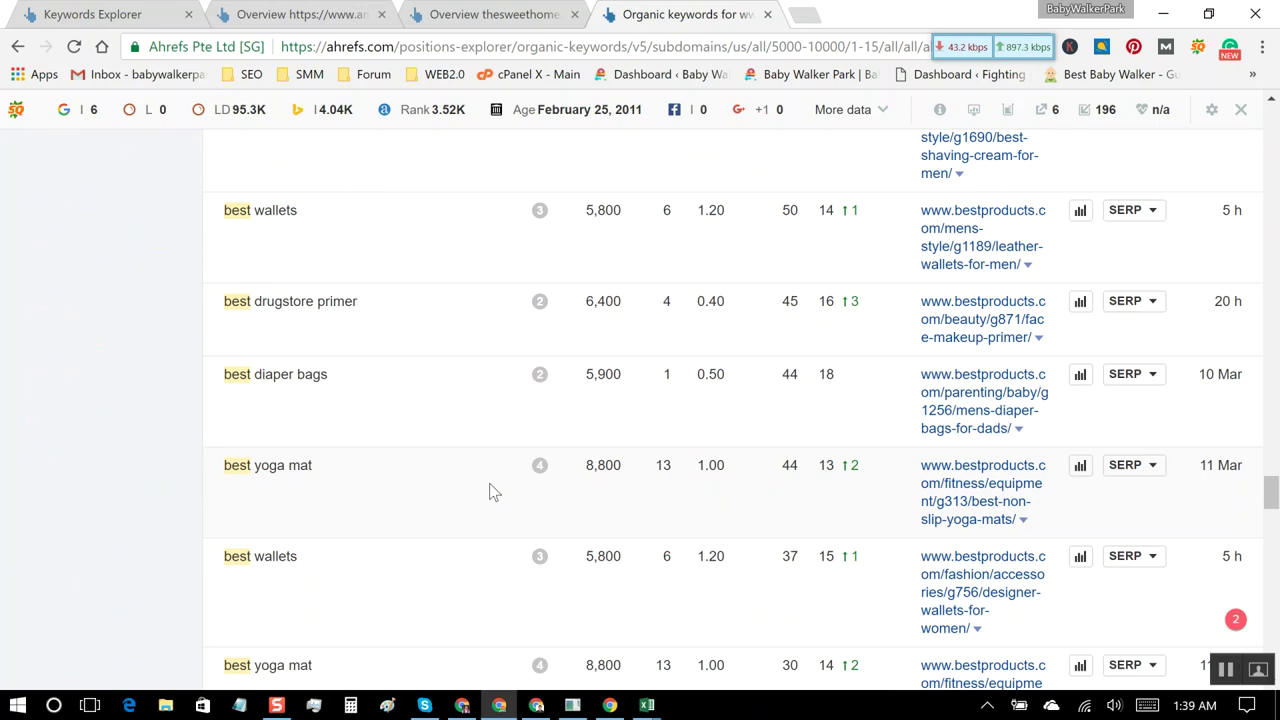
scroll(489, 492, up, 2)
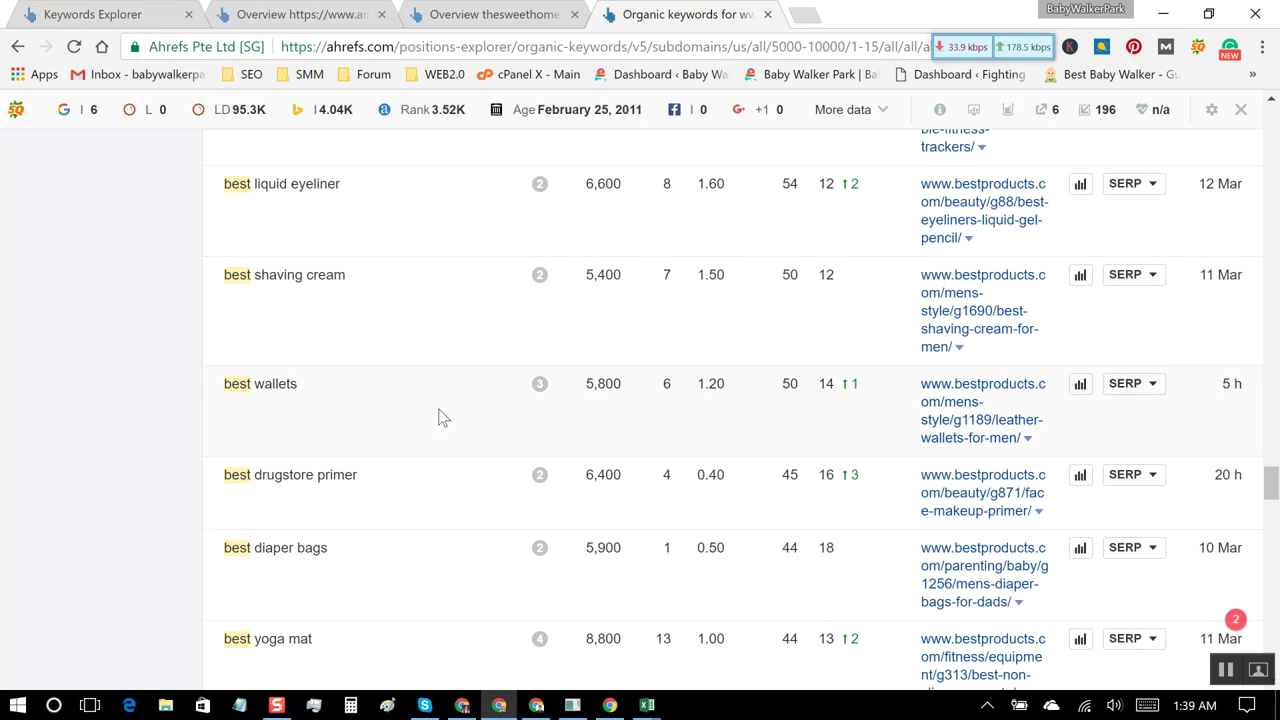
scroll(640, 383, up, 8)
scroll(643, 391, up, 20)
scroll(643, 391, up, 15)
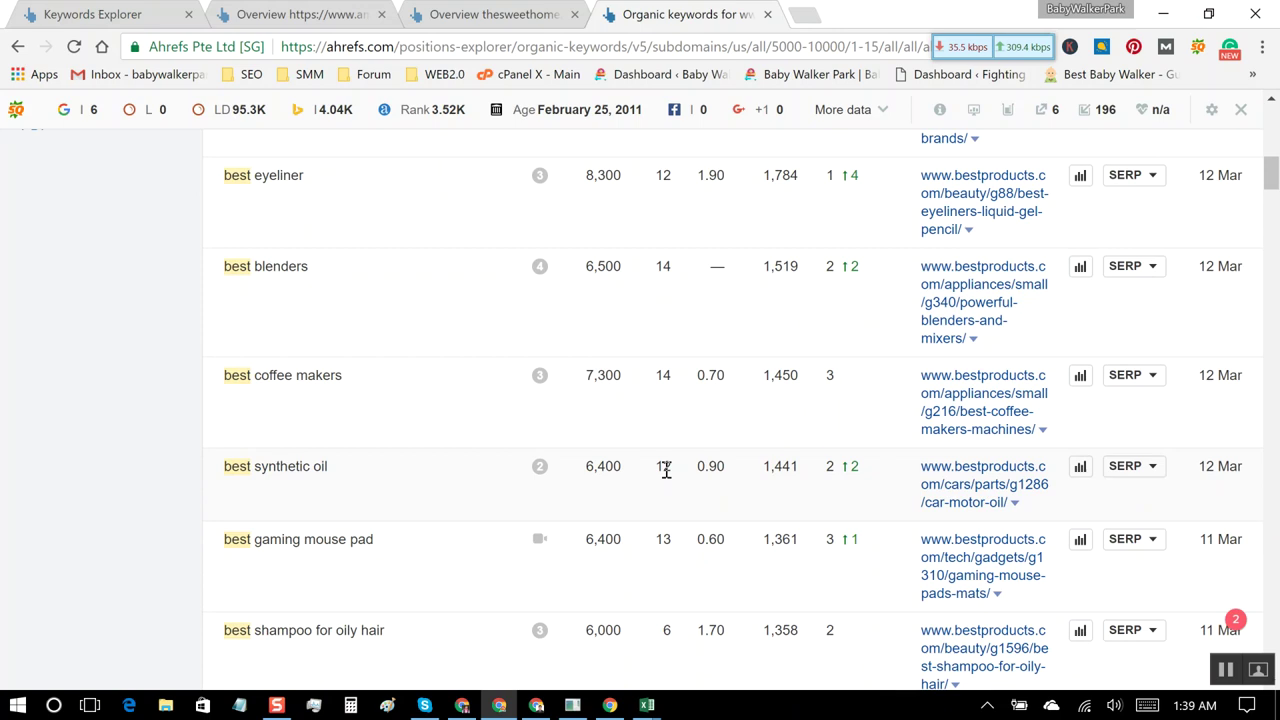
scroll(665, 469, up, 10)
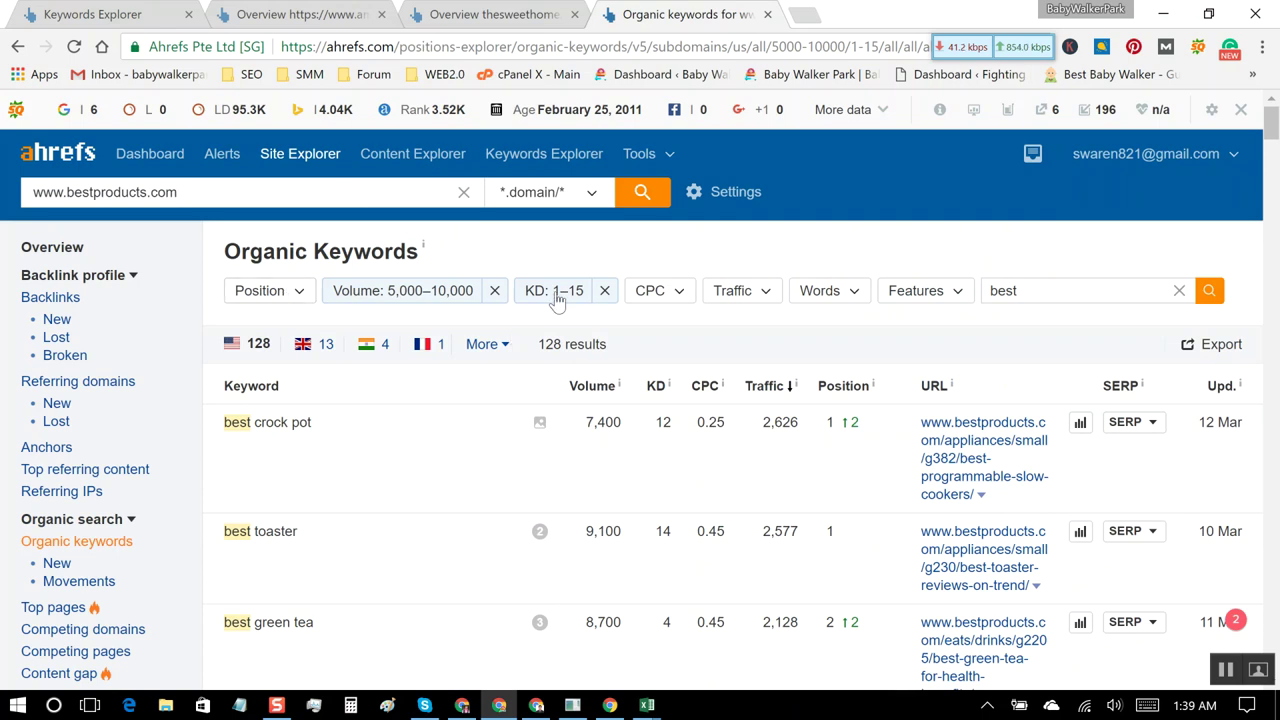
Step: Lower the upper limit of the search volume filter to 7000
click(440, 300)
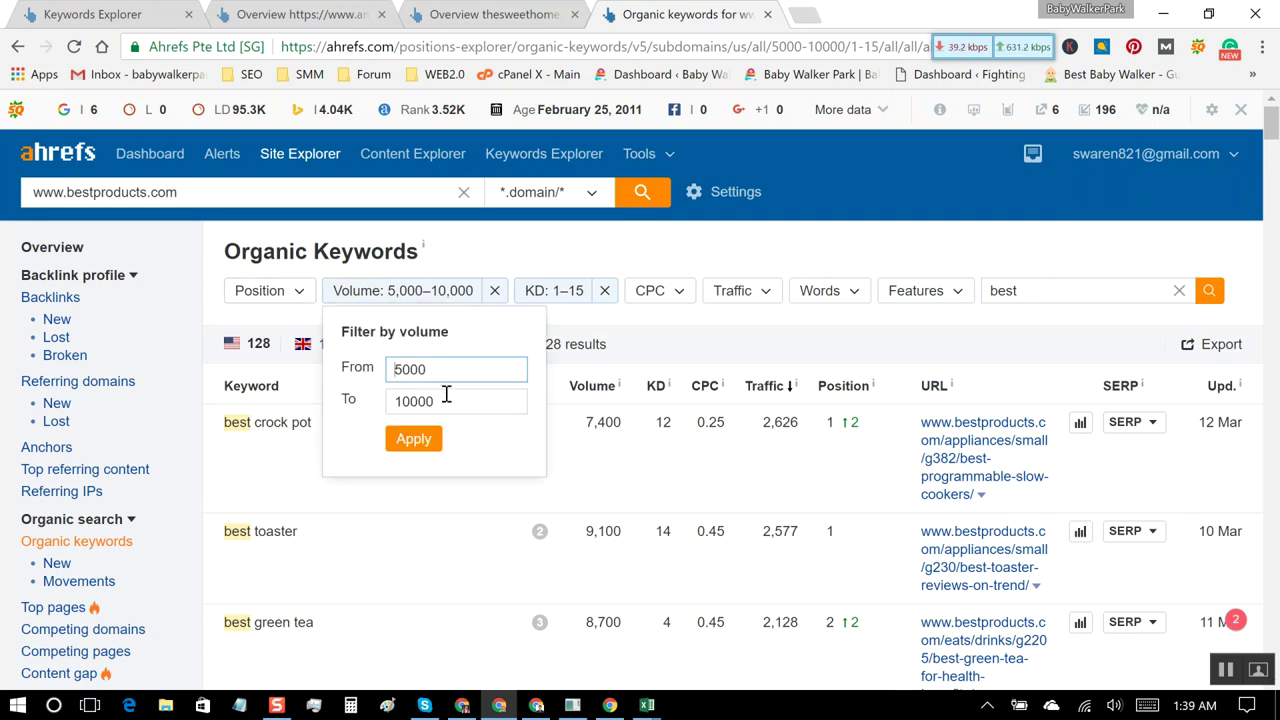
click(449, 303)
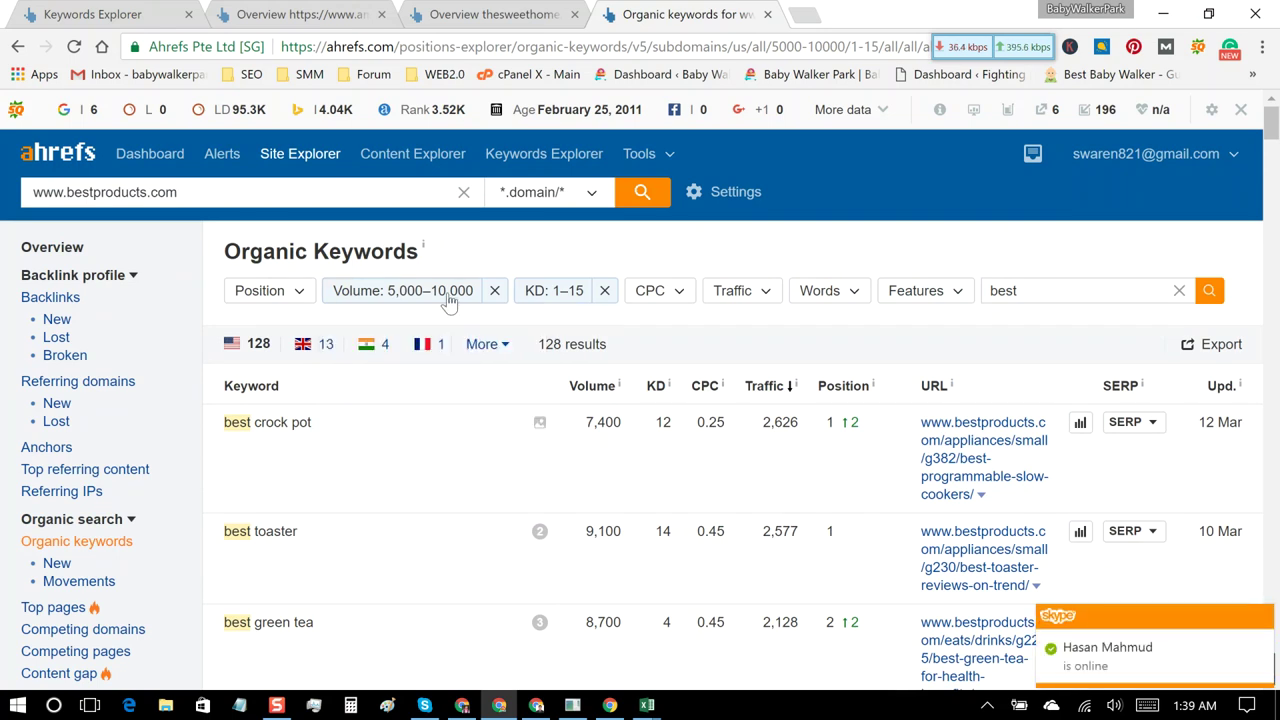
click(449, 303)
click(410, 401)
key(BackSpace)
key(BackSpace)
text(7000)
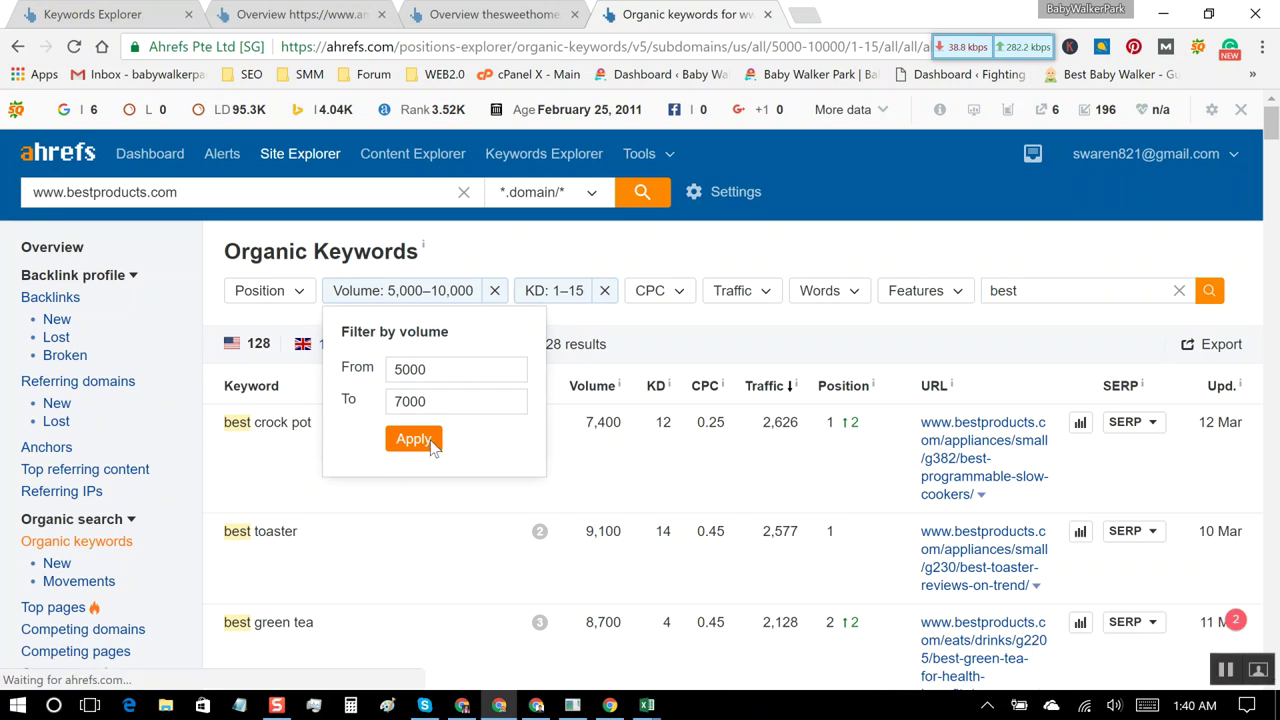
click(430, 442)
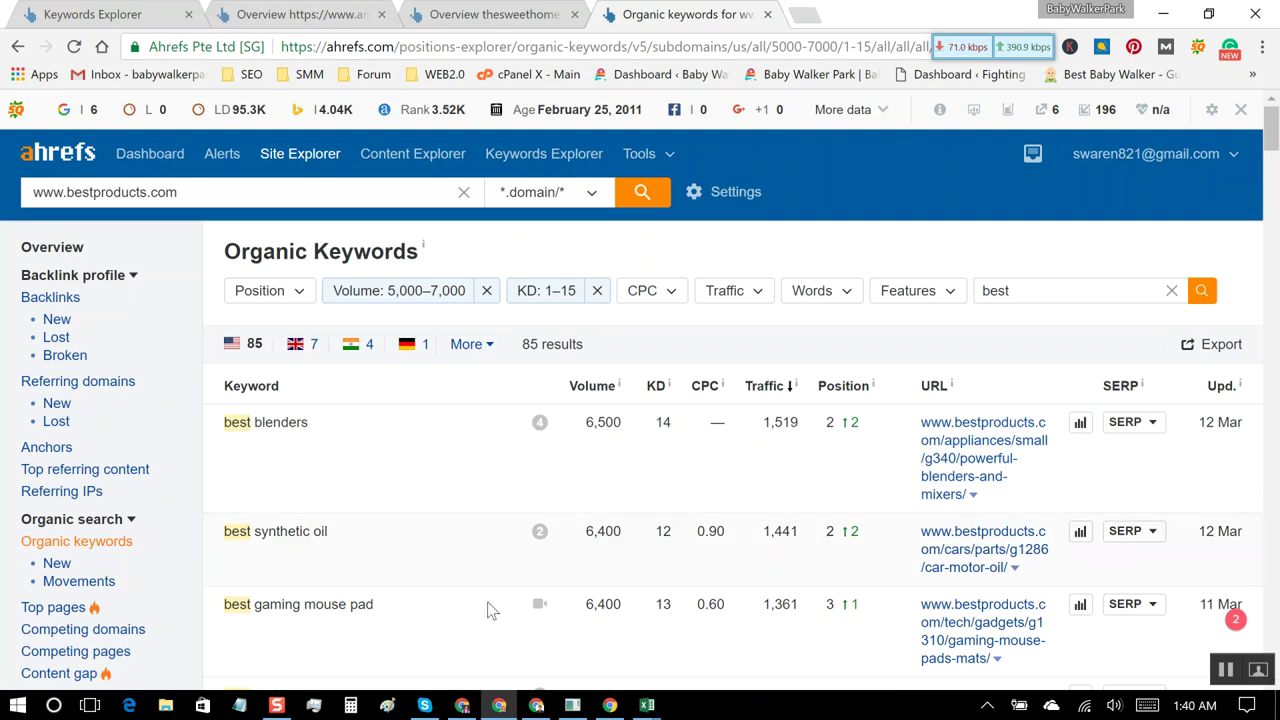
Step: Raise the upper limit of the search volume filter on the "best" keywords to 10000
scroll(488, 608, down, 5)
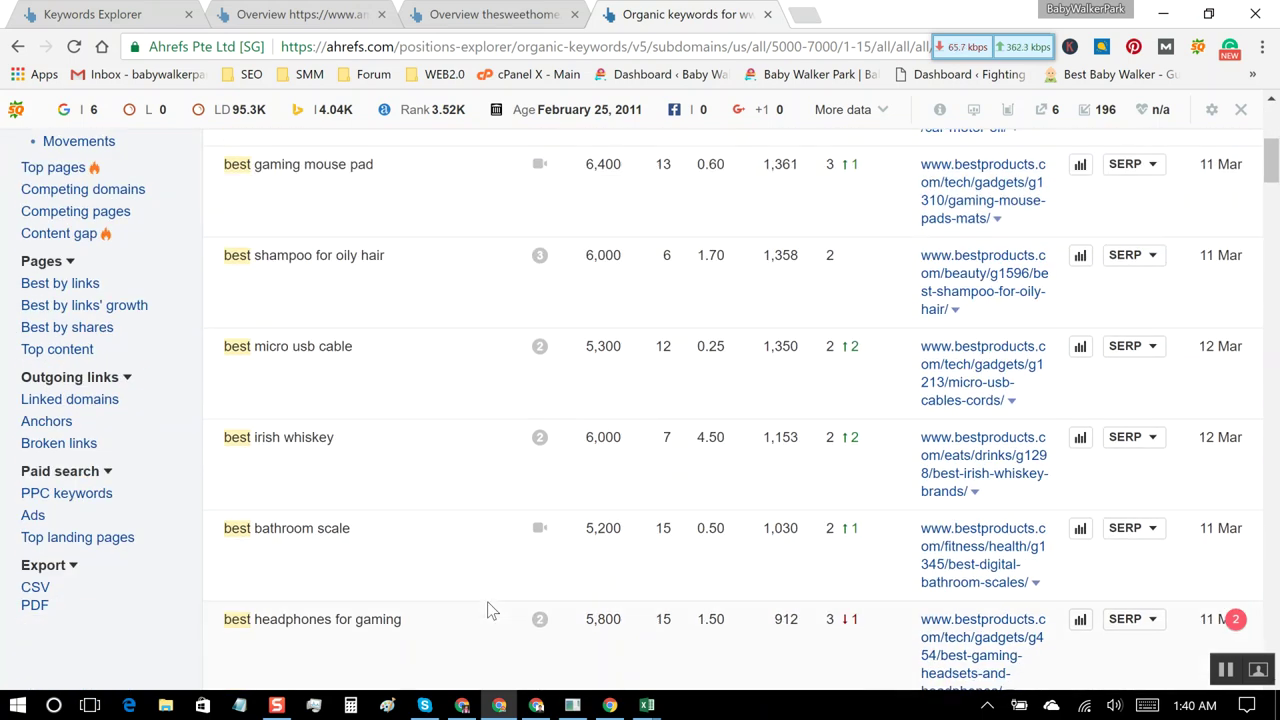
scroll(490, 610, down, 10)
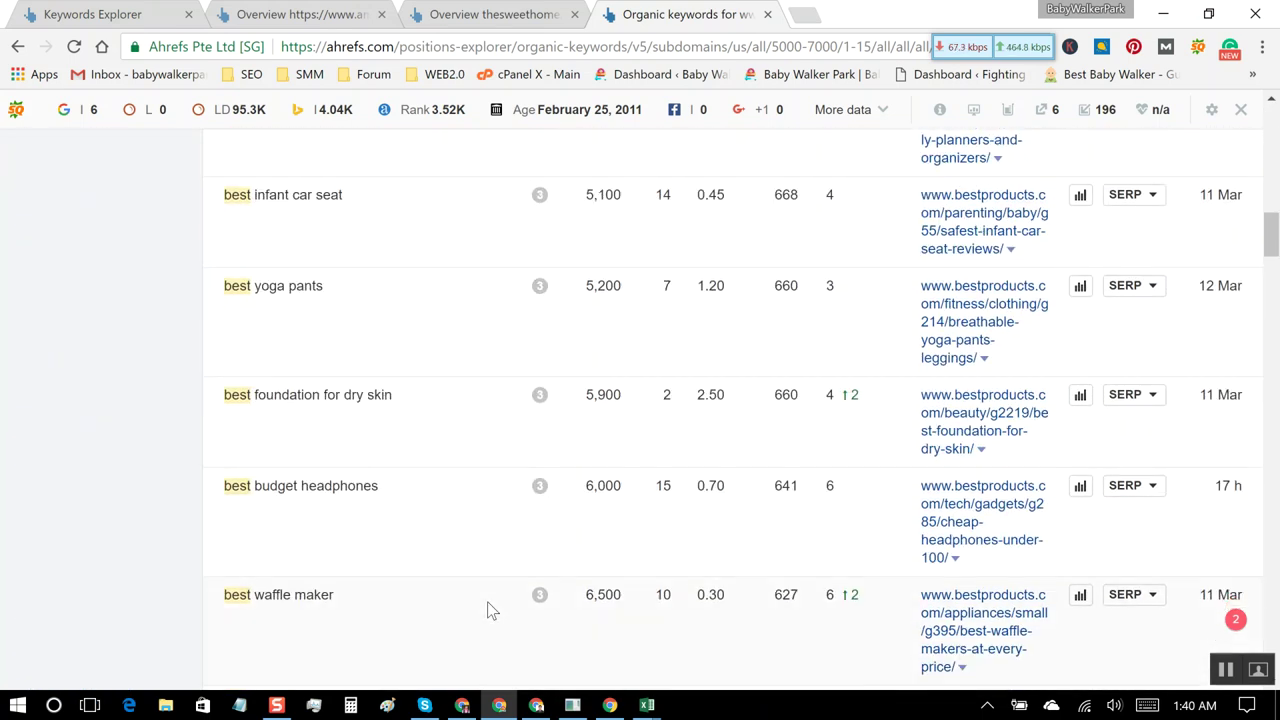
scroll(490, 610, down, 10)
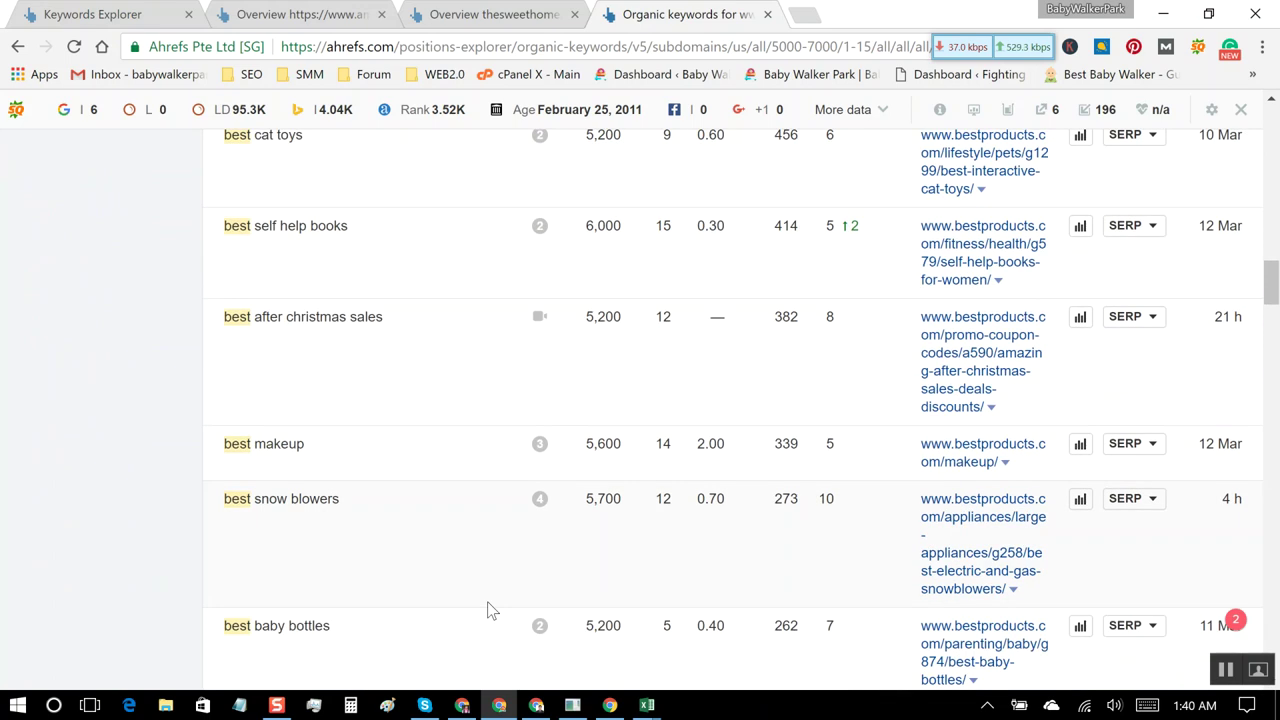
scroll(490, 610, up, 20)
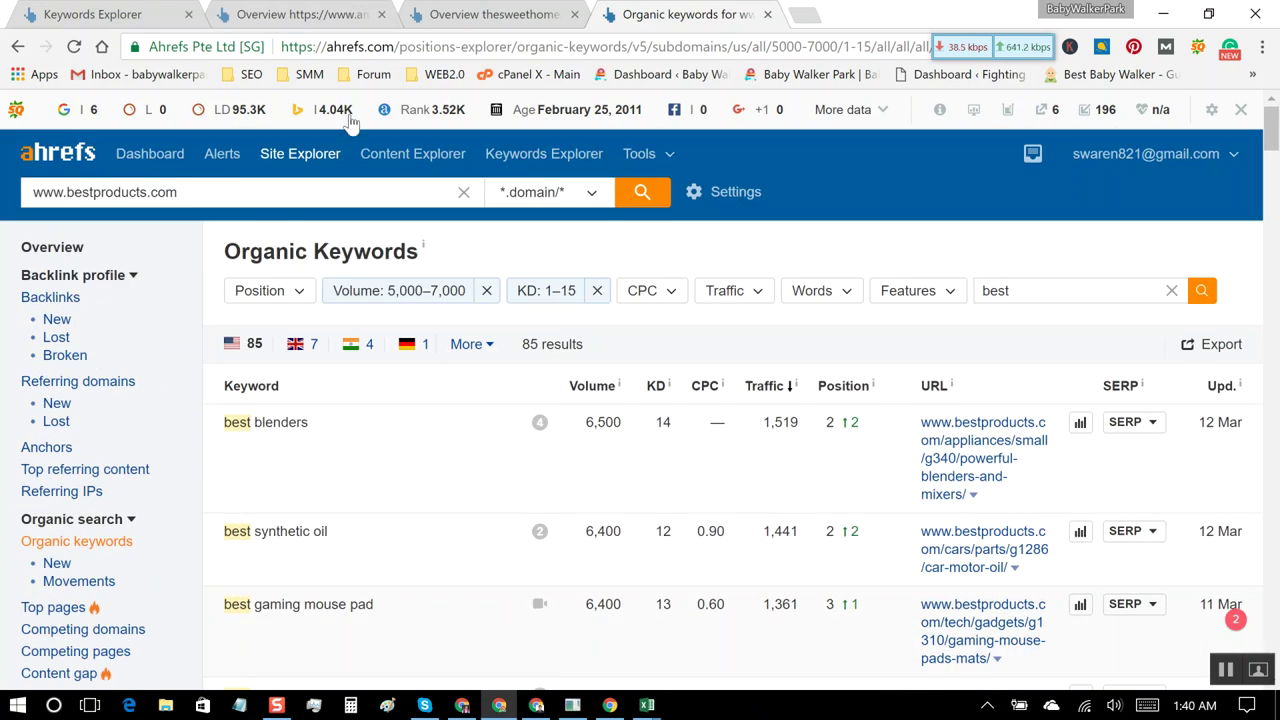
click(425, 290)
click(401, 396)
key(BackSpace)
text(10000)
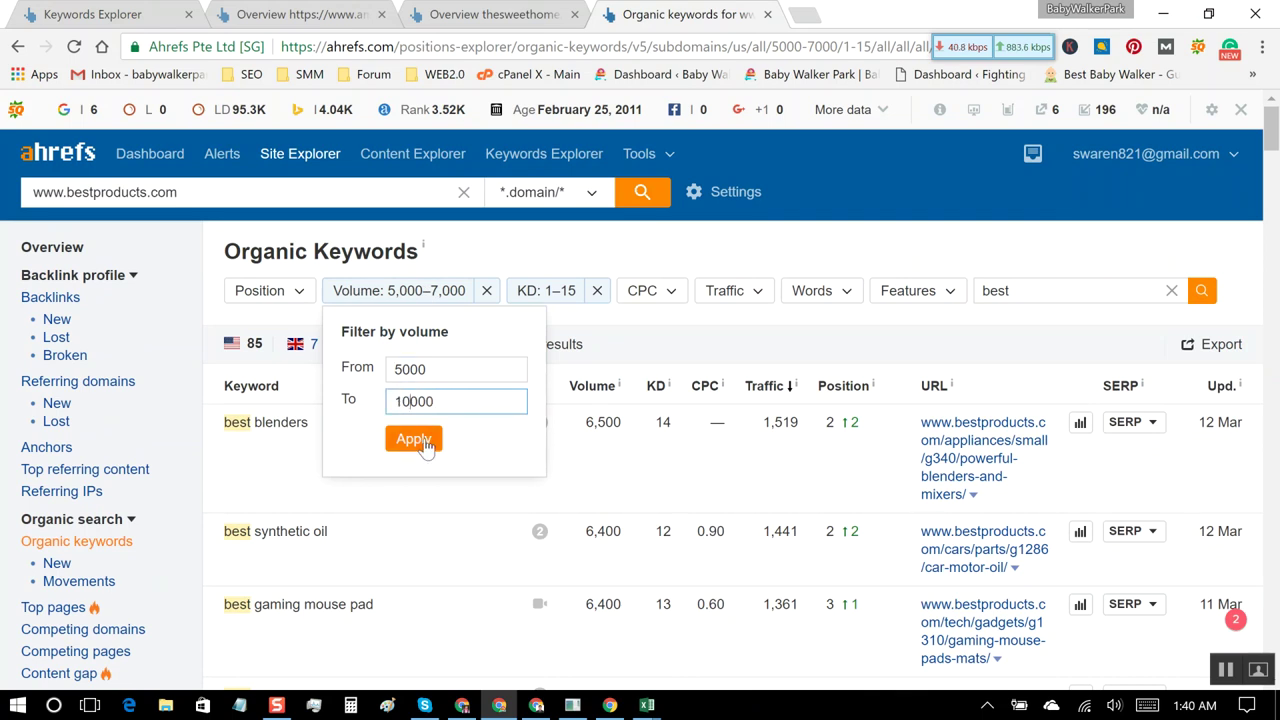
click(413, 439)
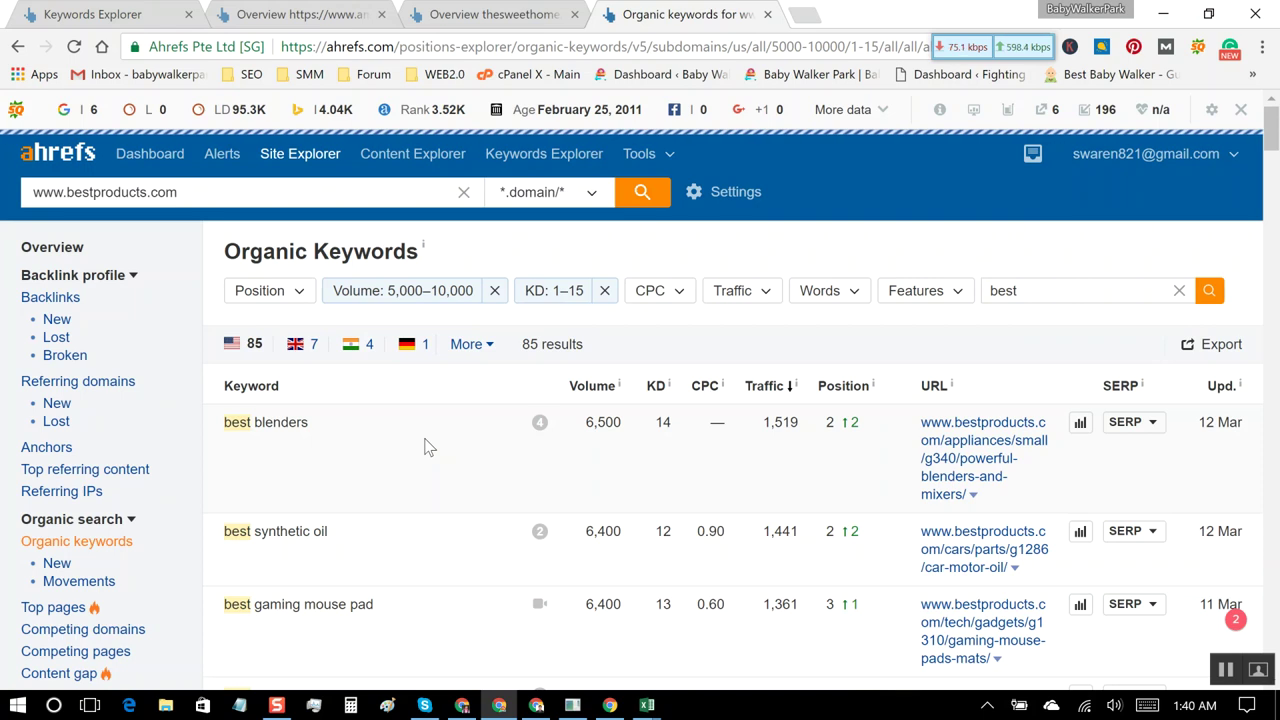
Step: Lower the upper limit of the keyword difficulty filter to 12
click(573, 298)
click(612, 400)
text(2)
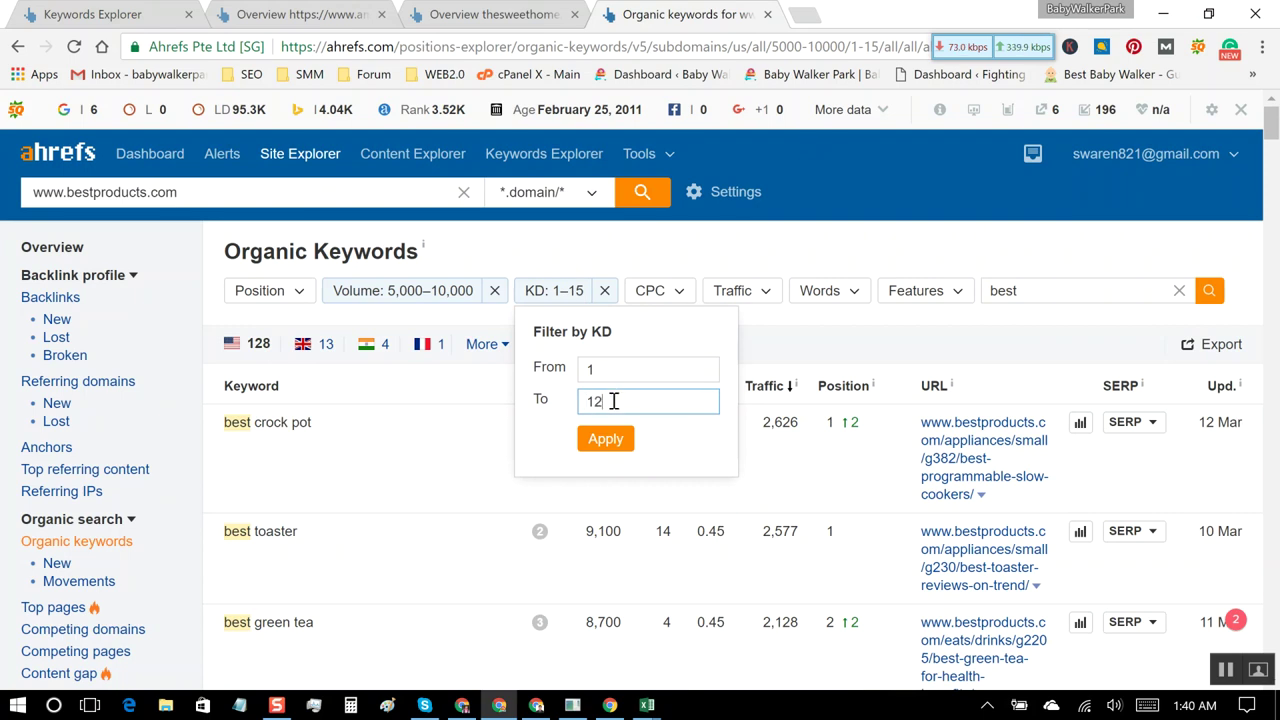
click(612, 440)
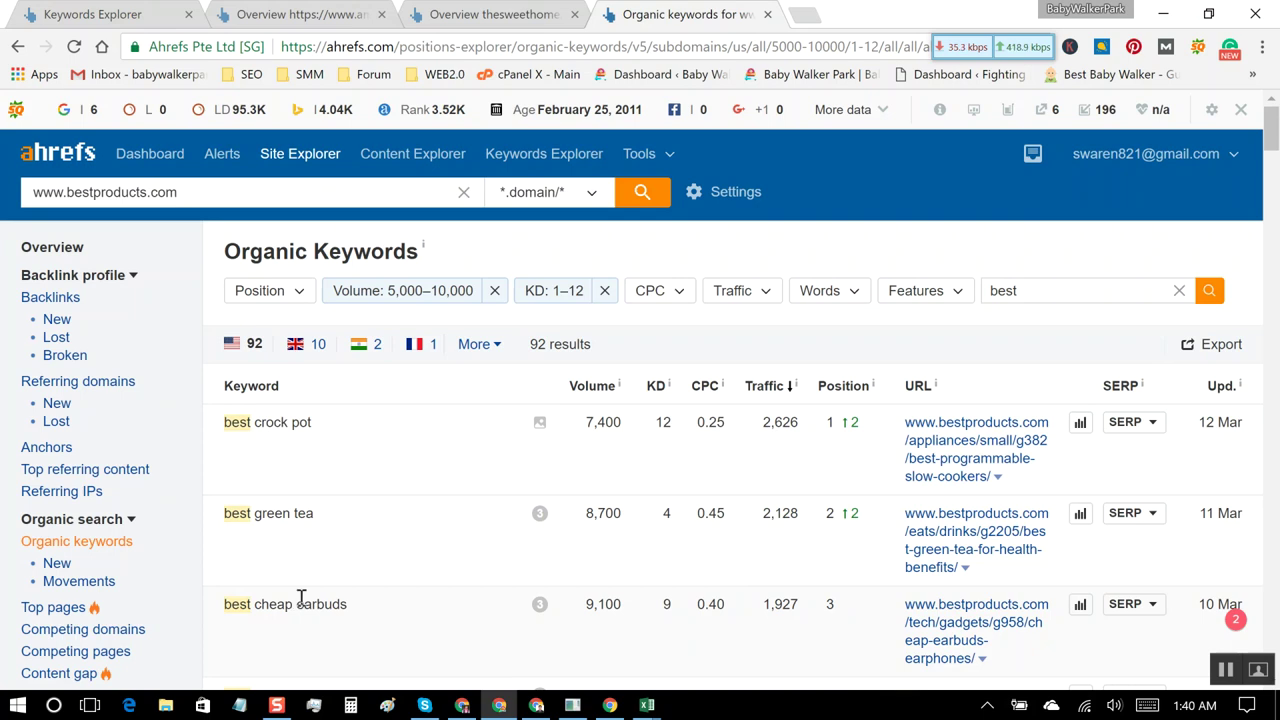
Step: Start a full export of the filtered "best" keywords as a CSV for Microsoft Excel (UTF-16)
mouse_move(536, 705)
scroll(688, 540, down, 2)
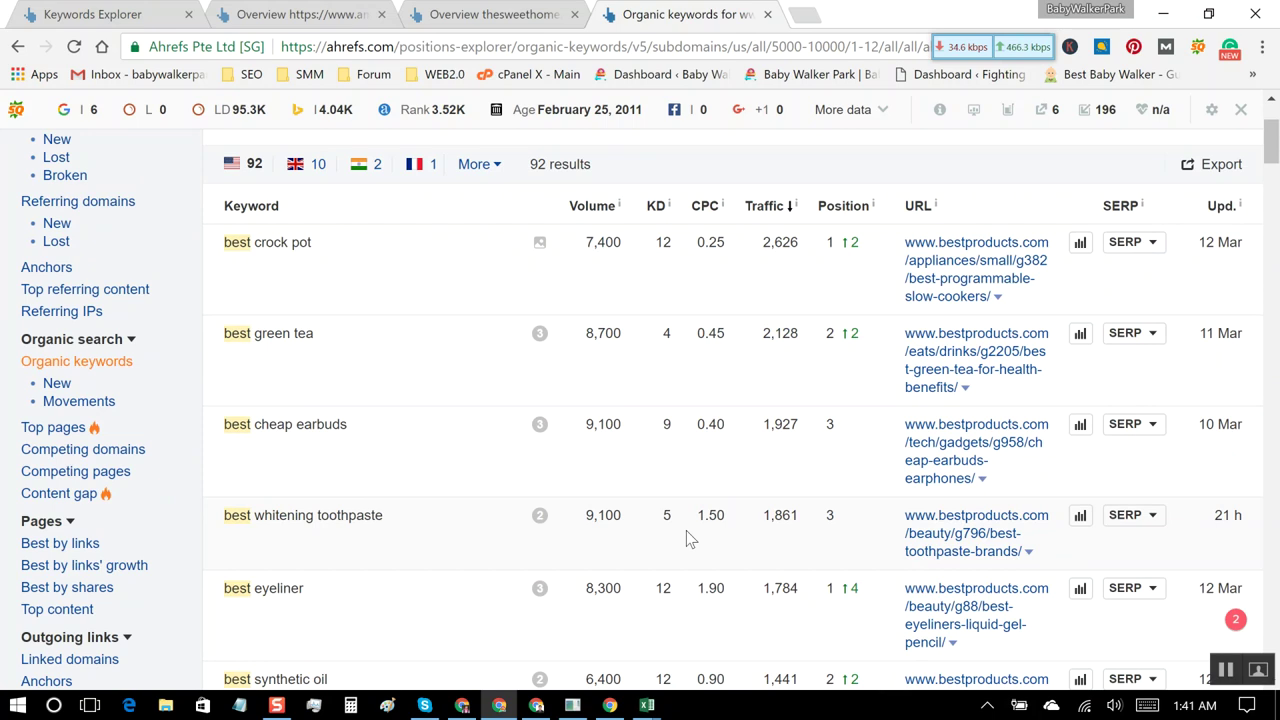
scroll(686, 538, up, 2)
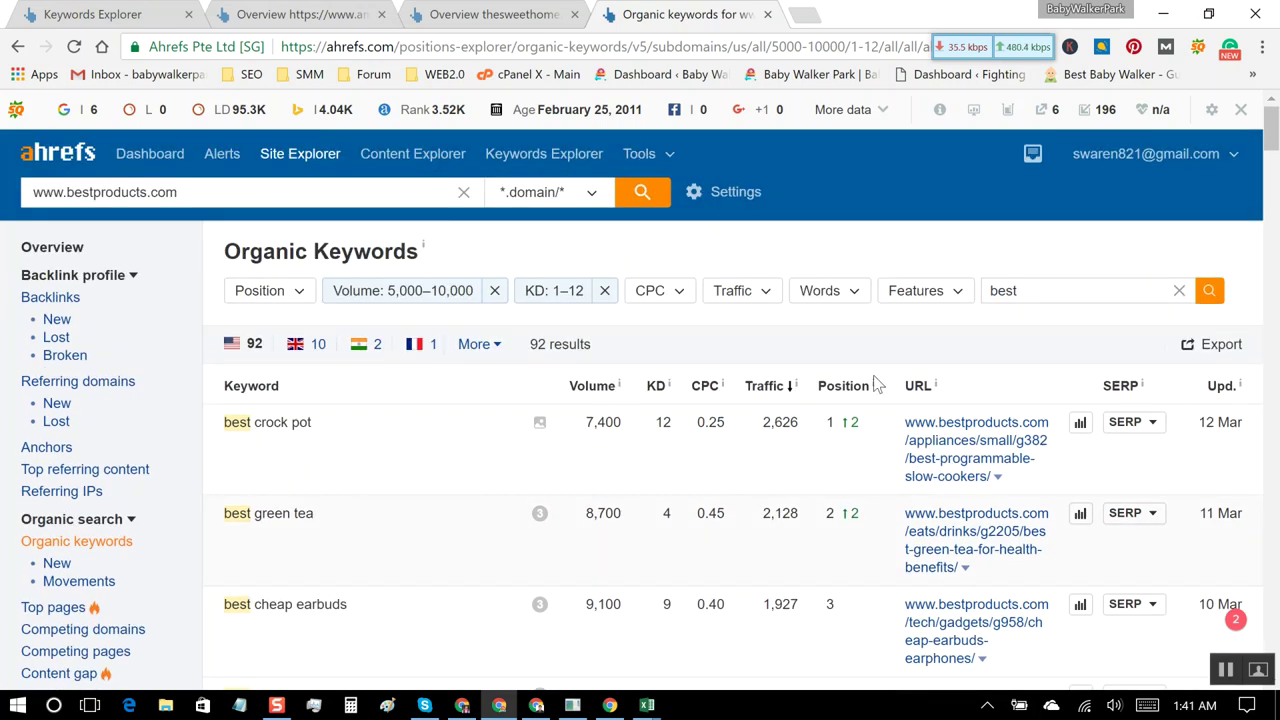
click(1235, 344)
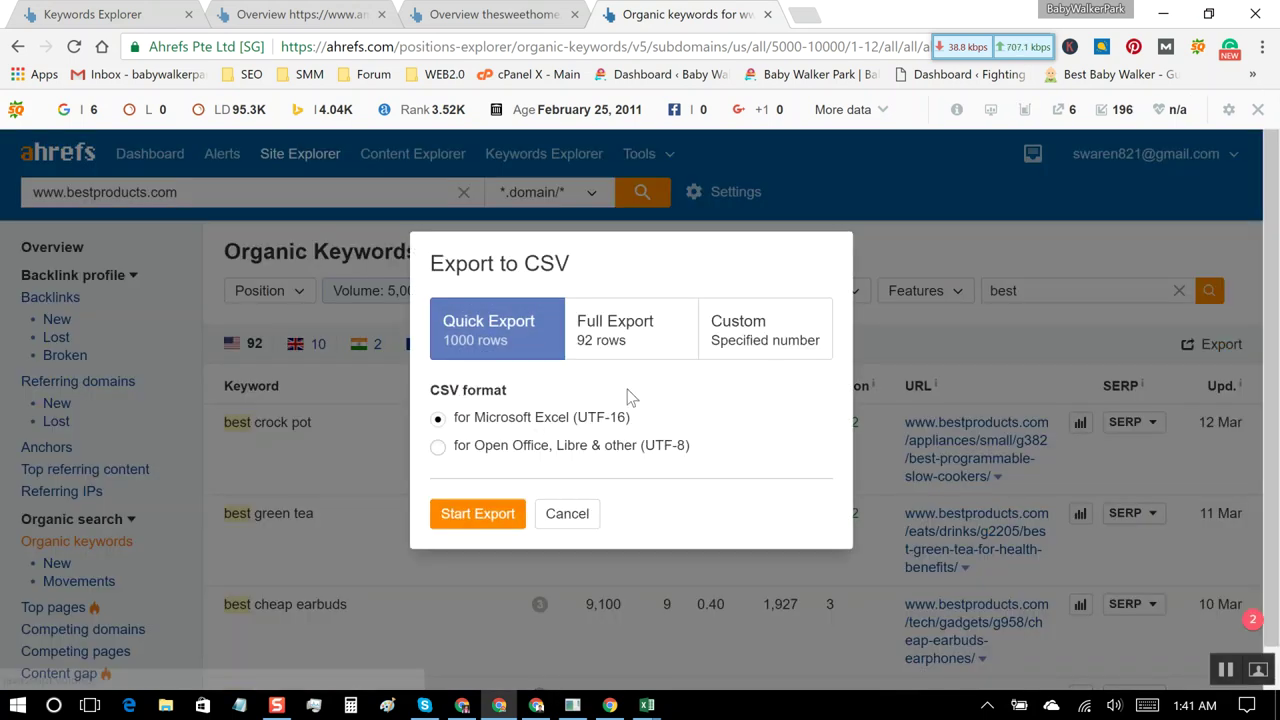
click(612, 360)
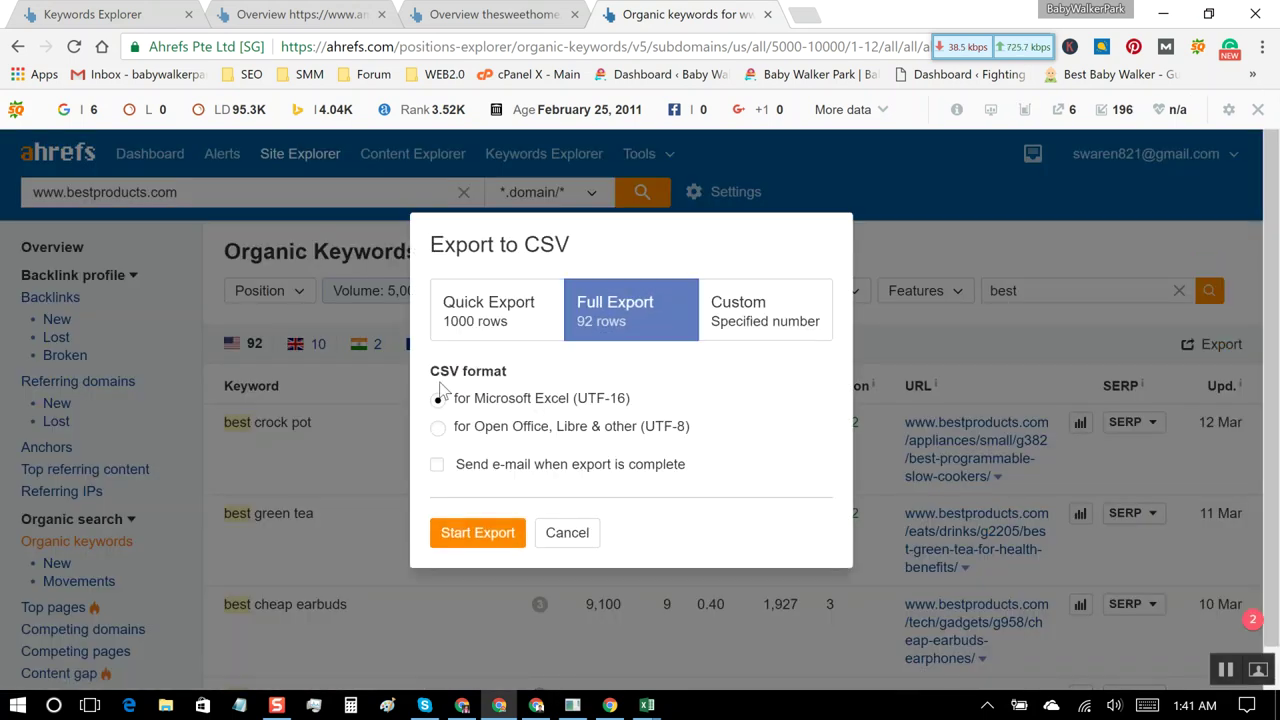
click(494, 532)
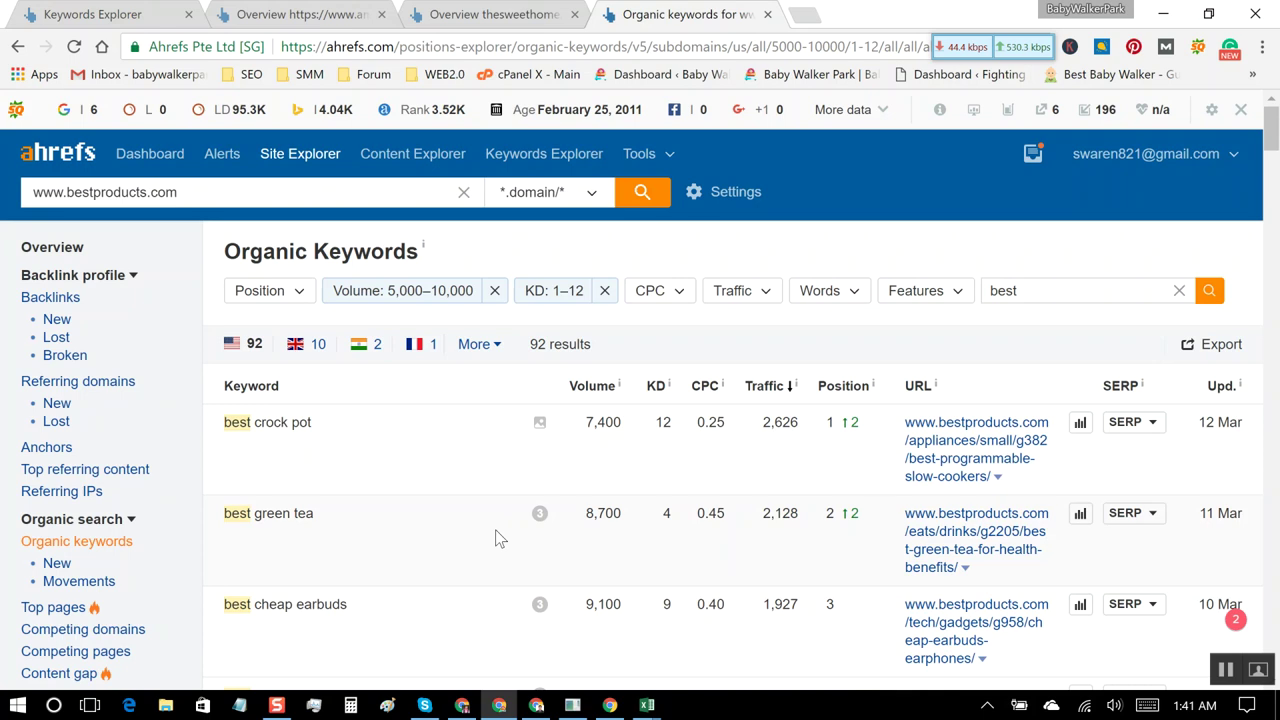
click(1032, 155)
click(992, 240)
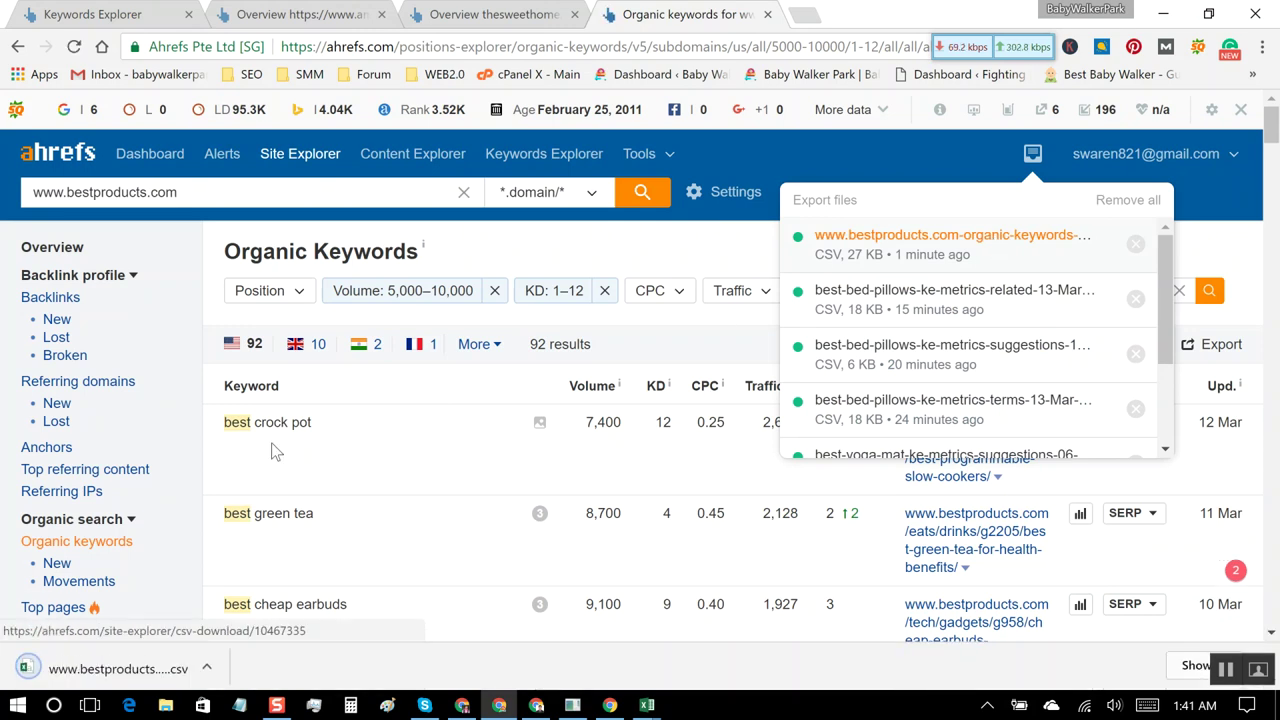
click(170, 677)
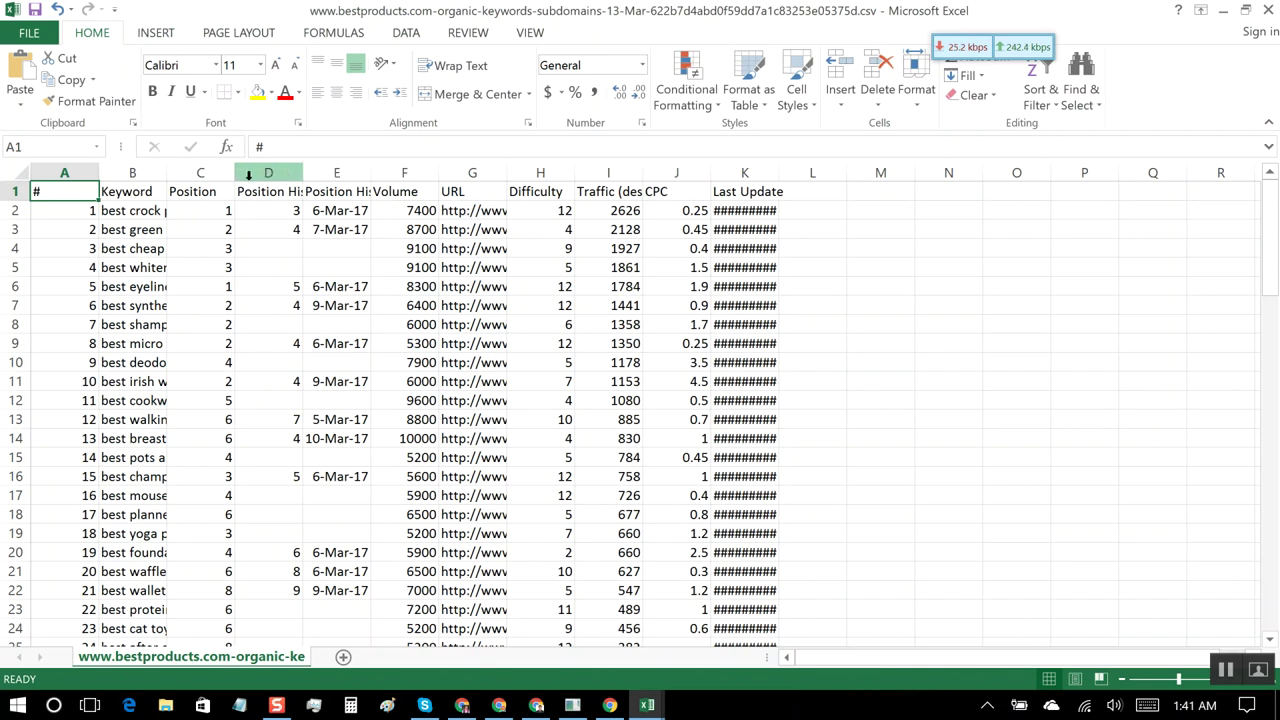
Step: Fit the widths of the Keyword, Position, Position History, Position History Date, Volume and URL columns to their contents
double_click(167, 172)
double_click(394, 172)
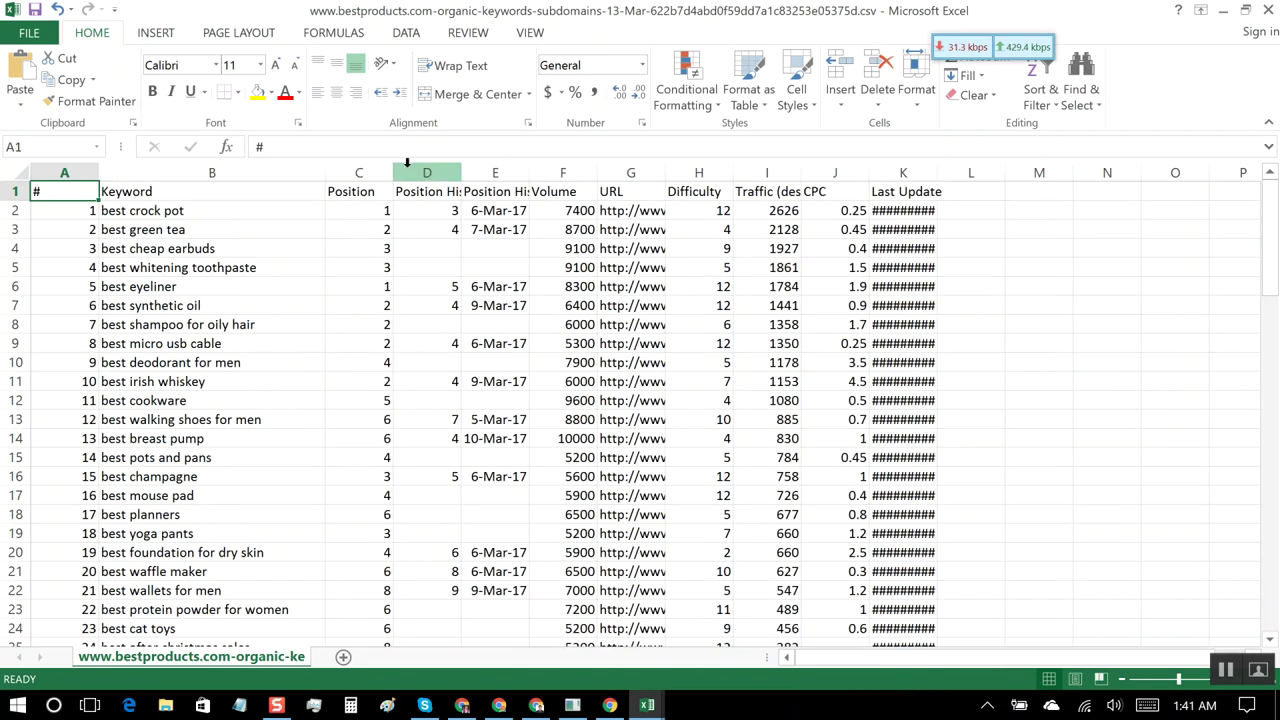
double_click(447, 172)
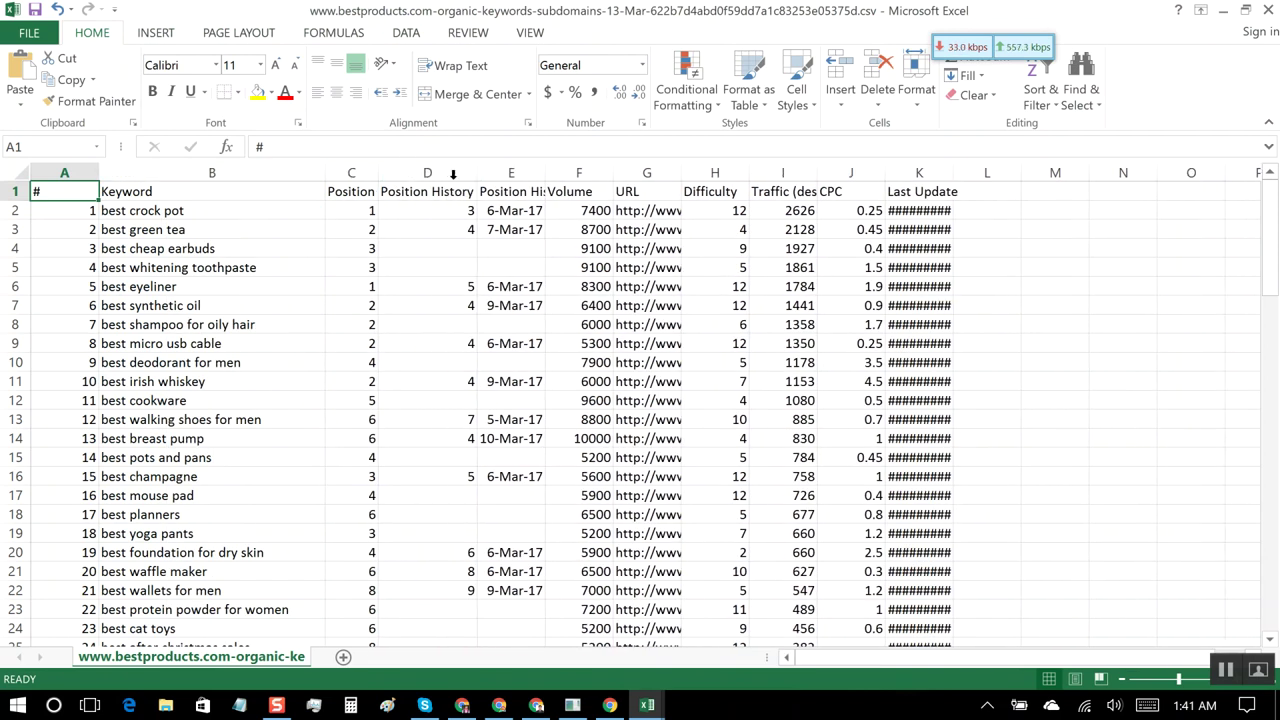
double_click(541, 167)
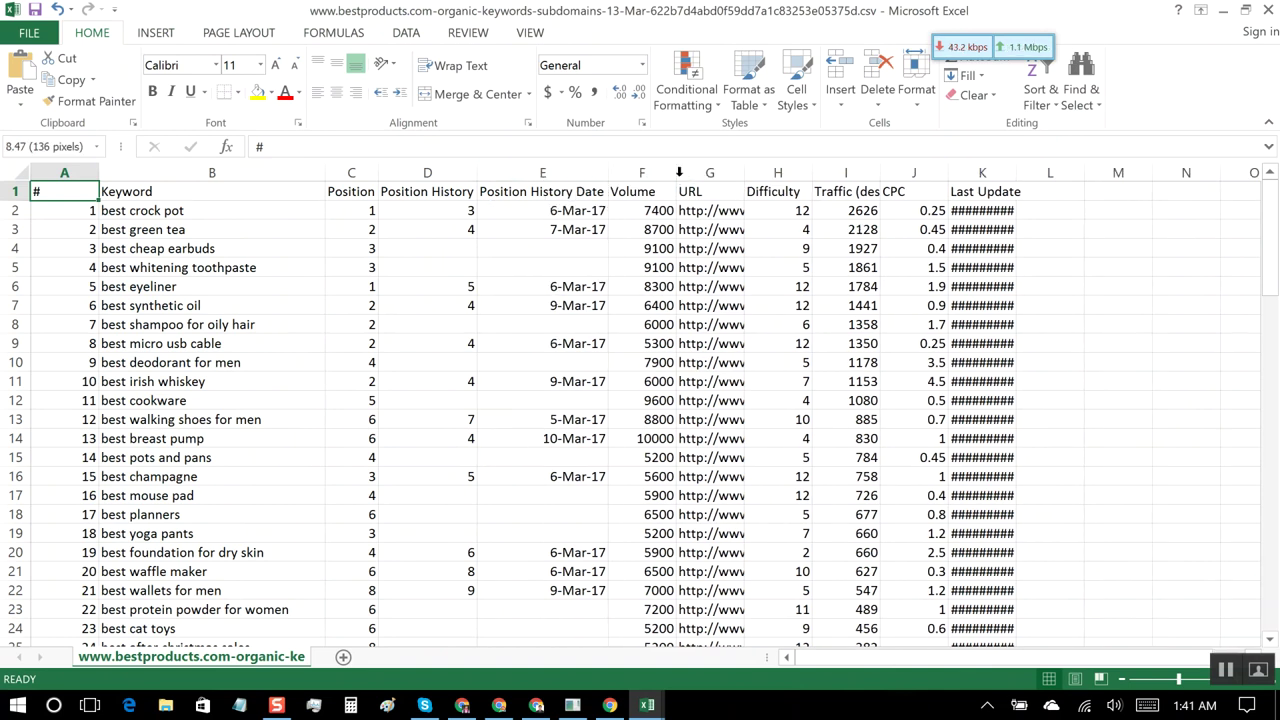
double_click(680, 177)
drag(726, 178, 729, 180)
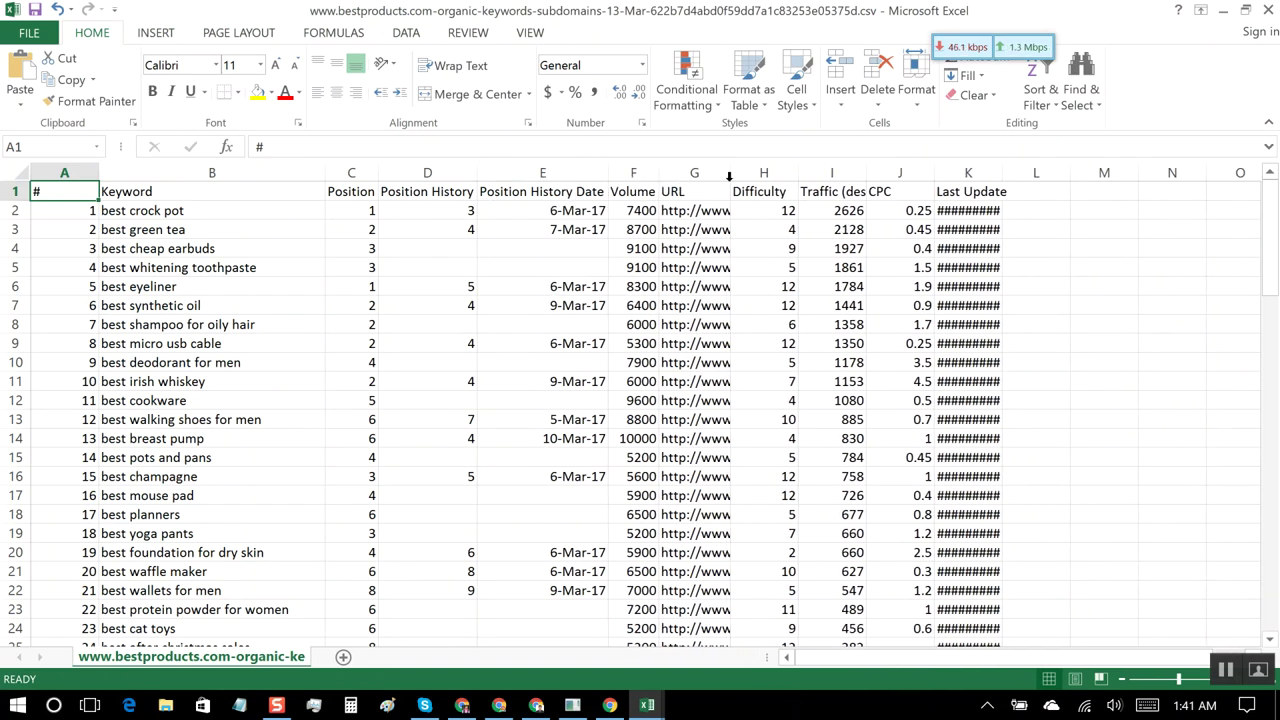
double_click(731, 180)
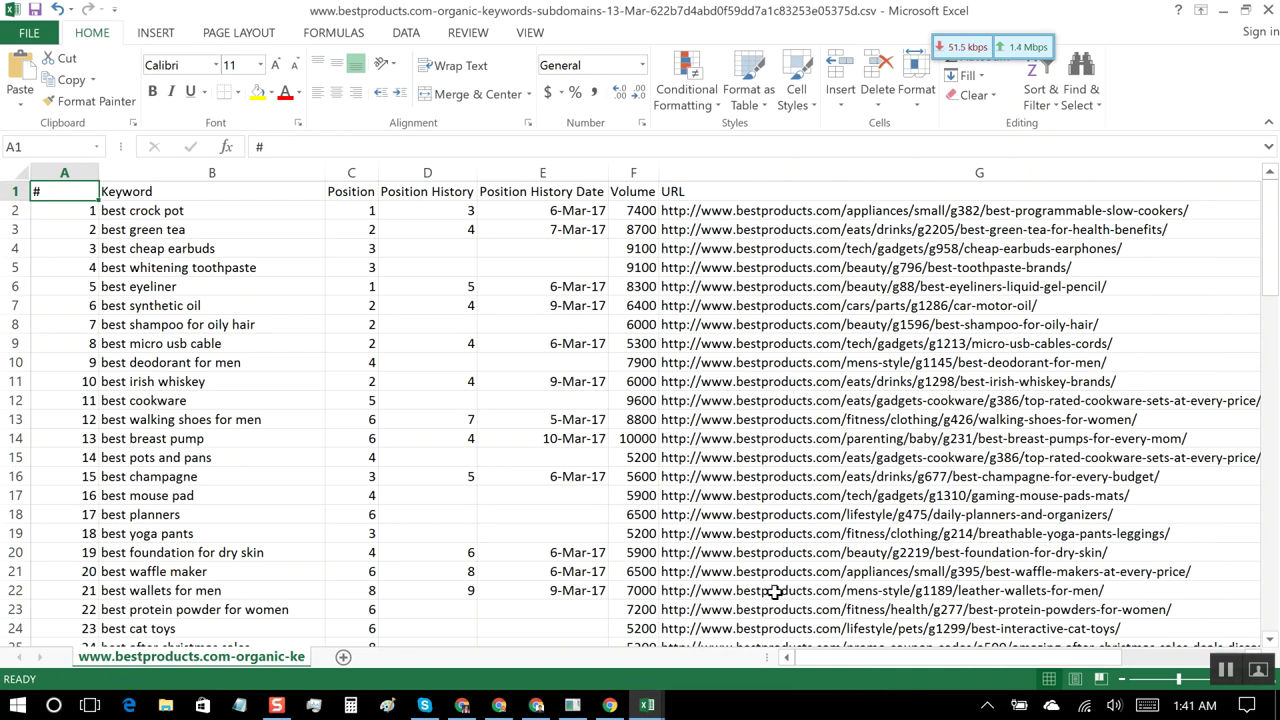
Step: Narrow the URL column so the columns after it fit in view, and fit the Traffic (desc) column to its contents
drag(945, 668, 1005, 666)
drag(954, 166, 406, 180)
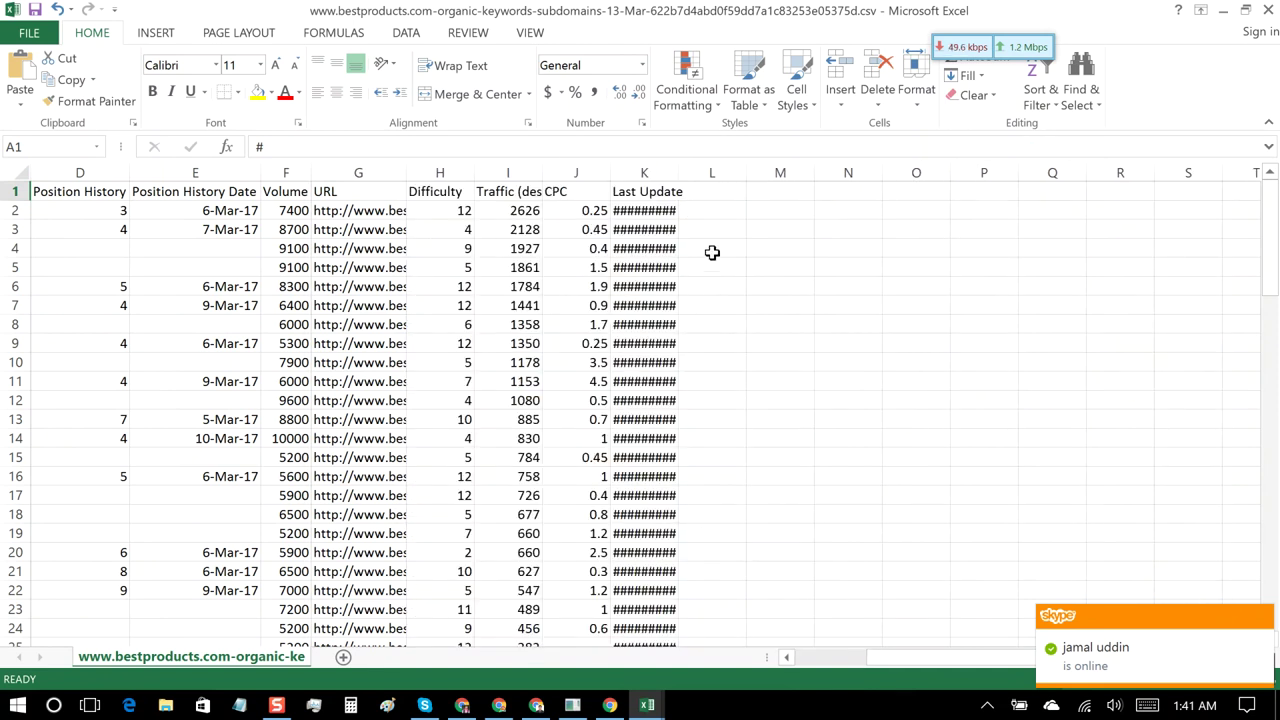
double_click(542, 176)
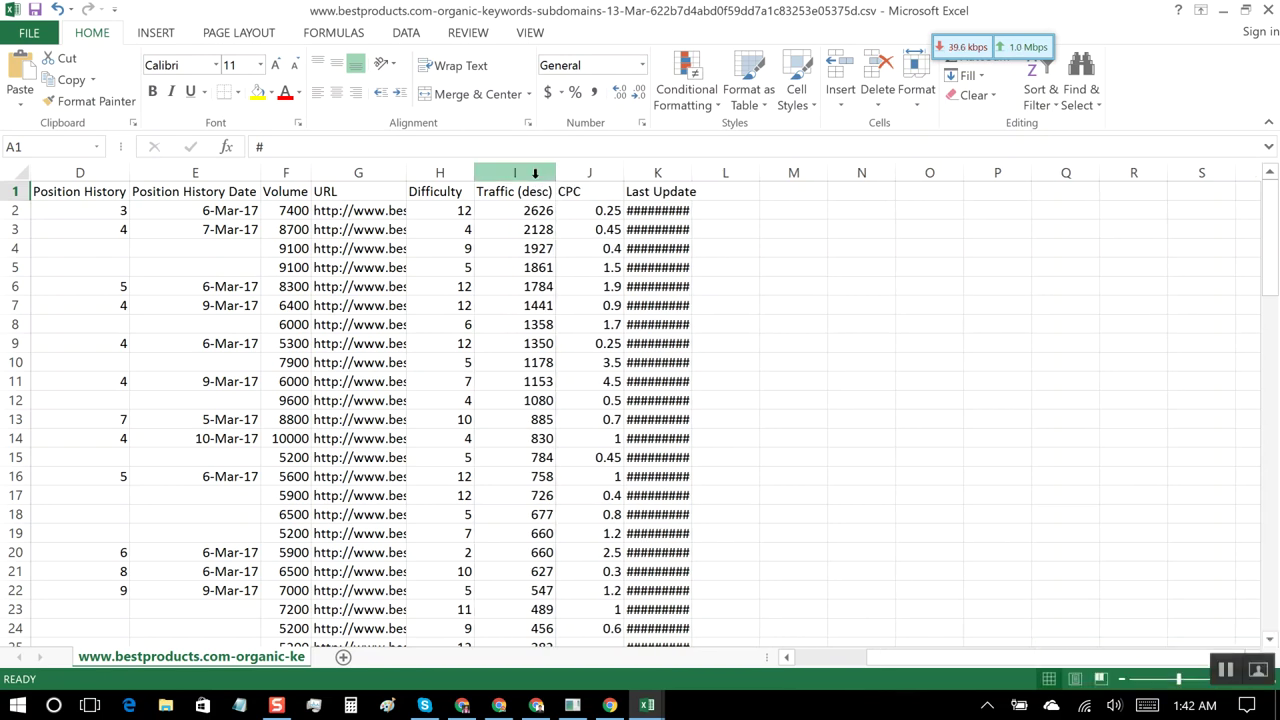
Step: Delete the Traffic (desc), CPC and Last Update columns
drag(535, 178, 662, 172)
right_click(641, 172)
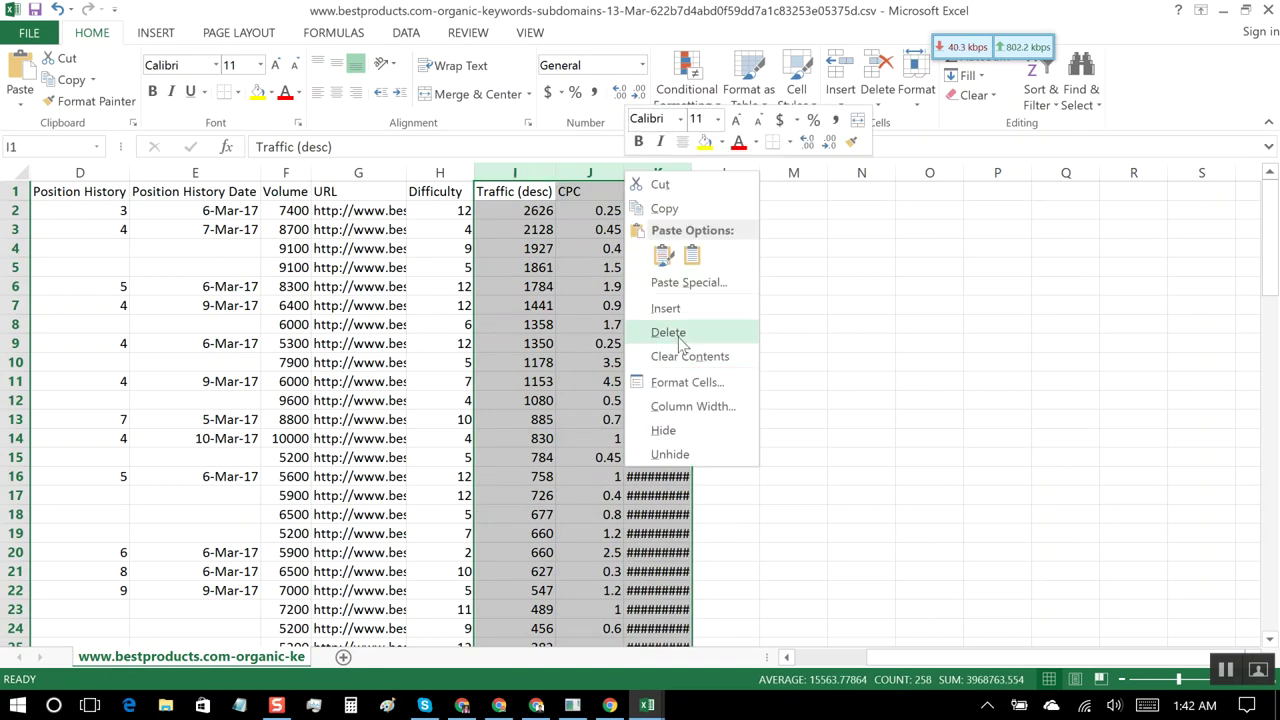
click(665, 330)
click(841, 323)
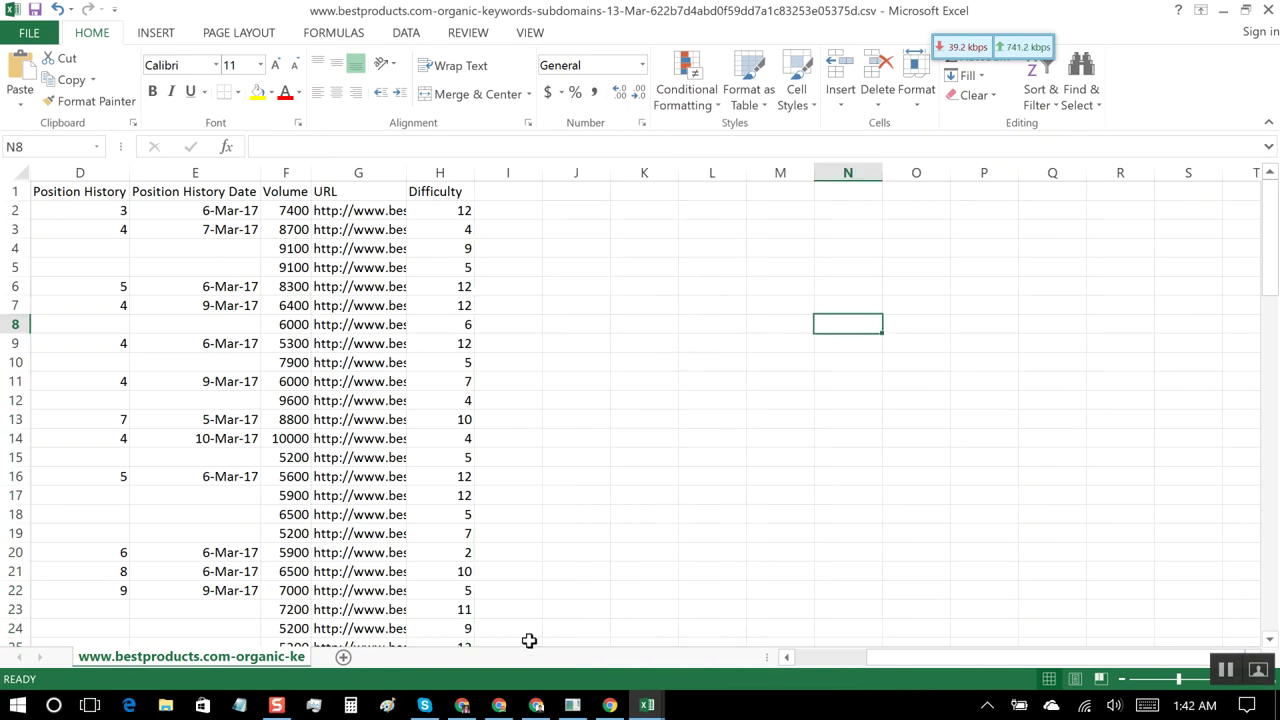
Step: Move the Difficulty column into column C, replacing the Position column
drag(888, 662, 846, 662)
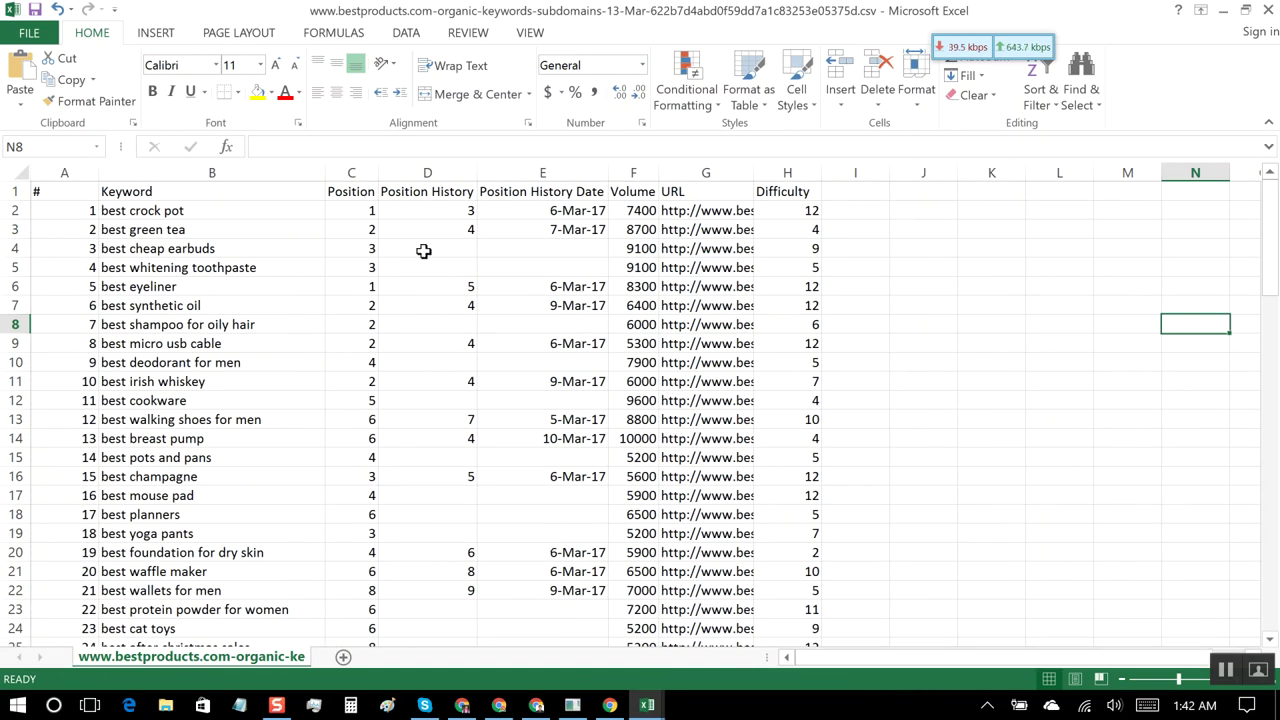
click(787, 172)
key(ctrl+x)
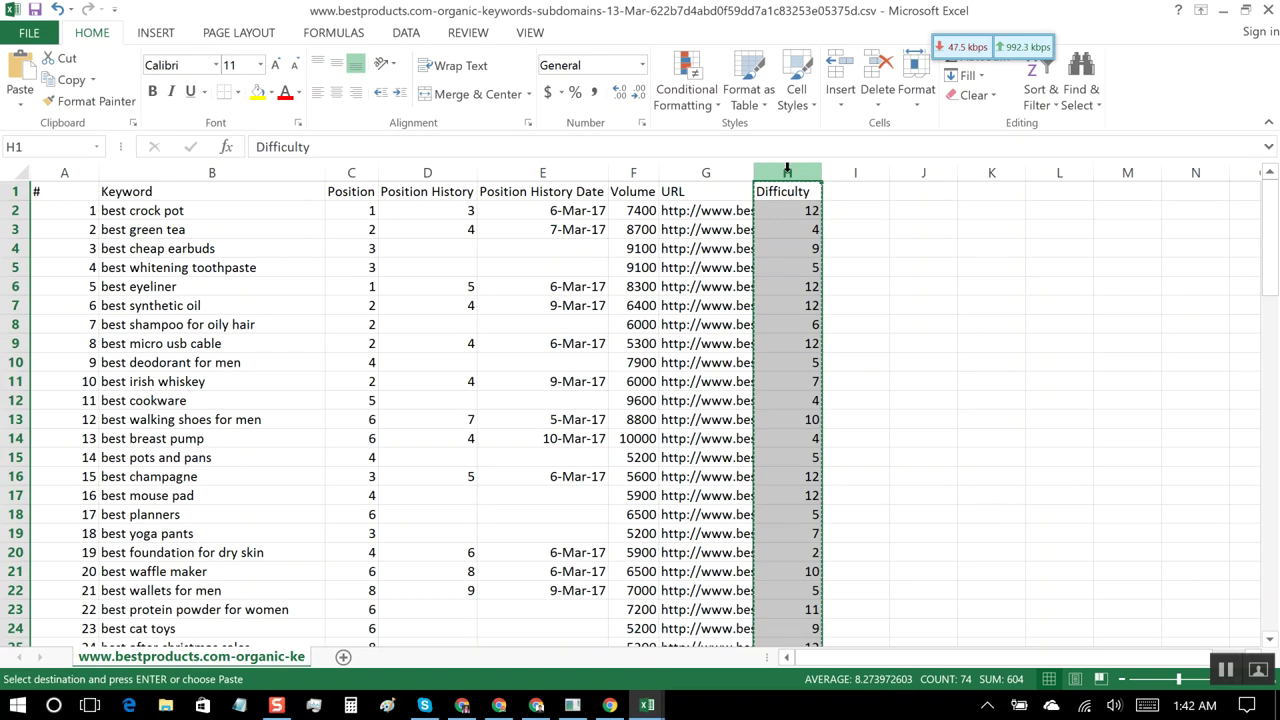
click(349, 172)
key(ctrl+v)
click(448, 326)
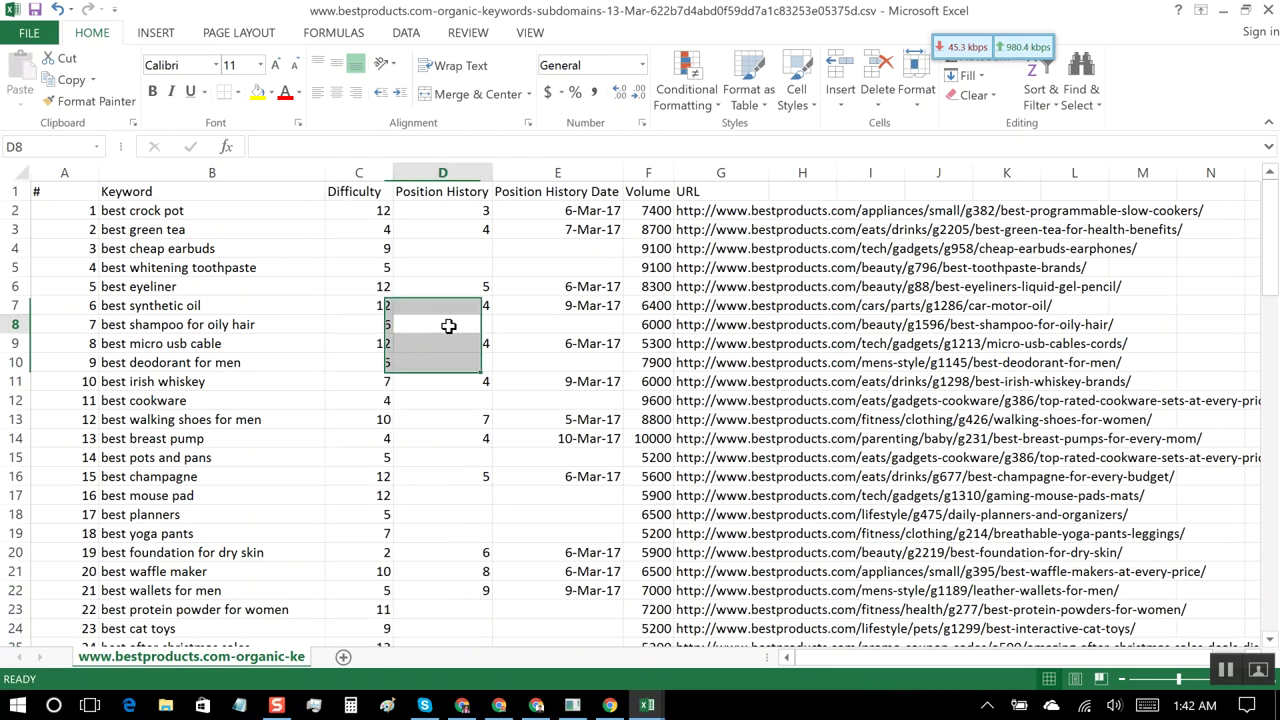
Step: Delete the Position History and Position History Date columns
right_click(472, 172)
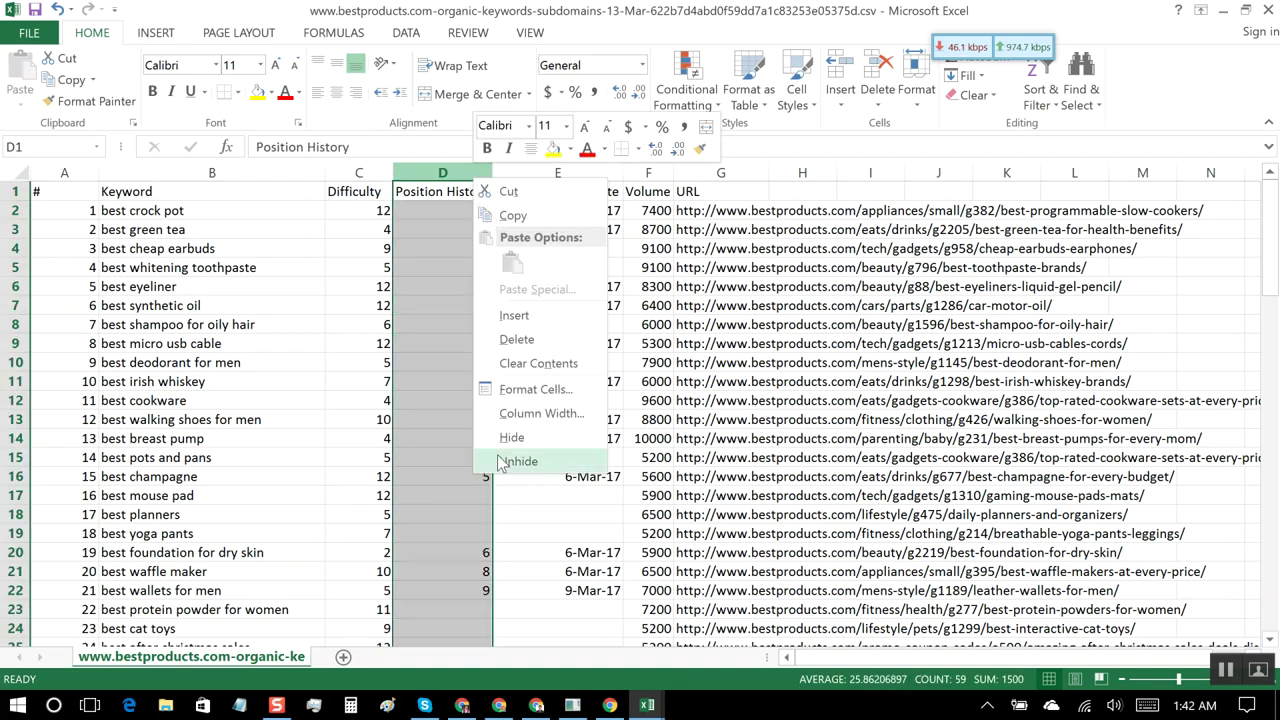
click(517, 340)
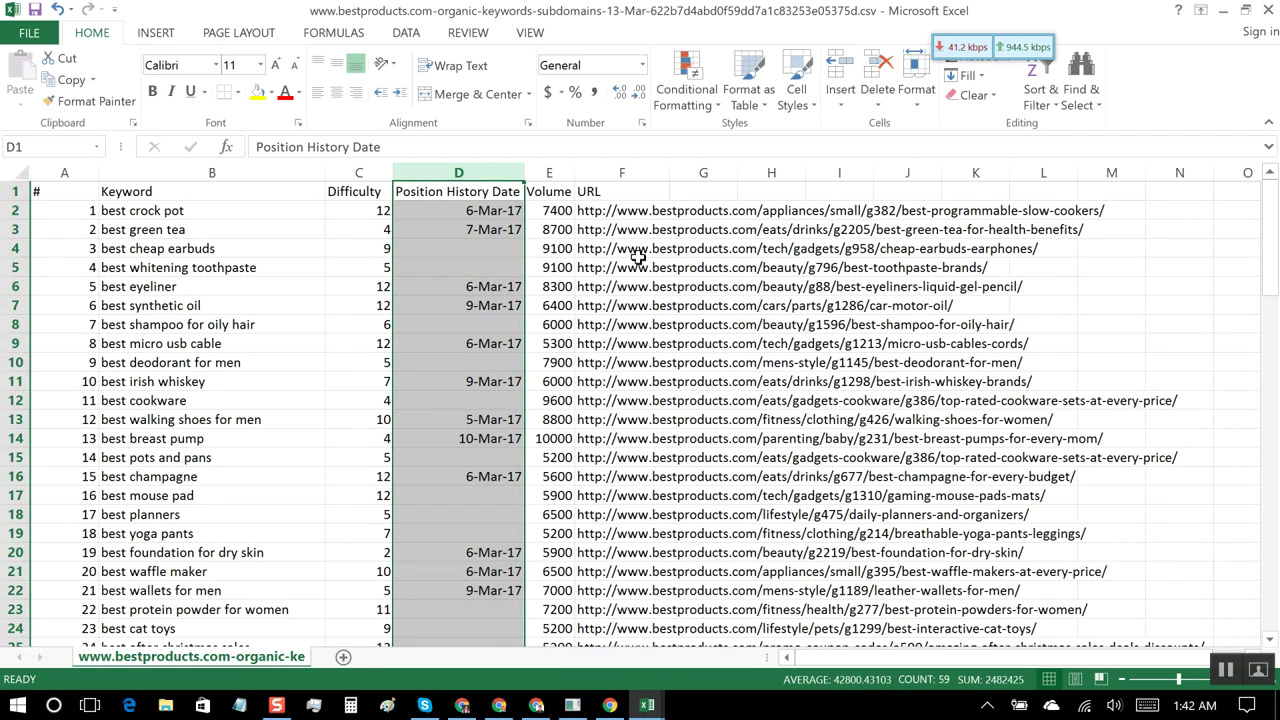
right_click(451, 174)
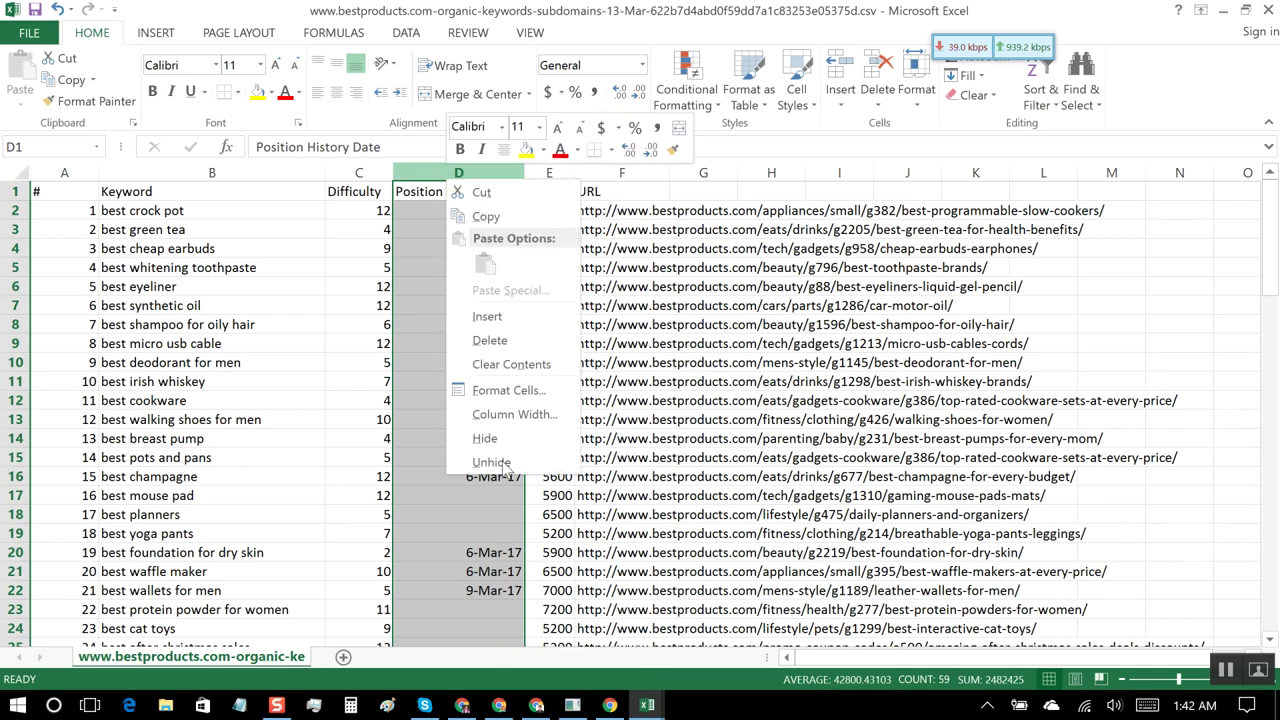
click(503, 340)
click(531, 194)
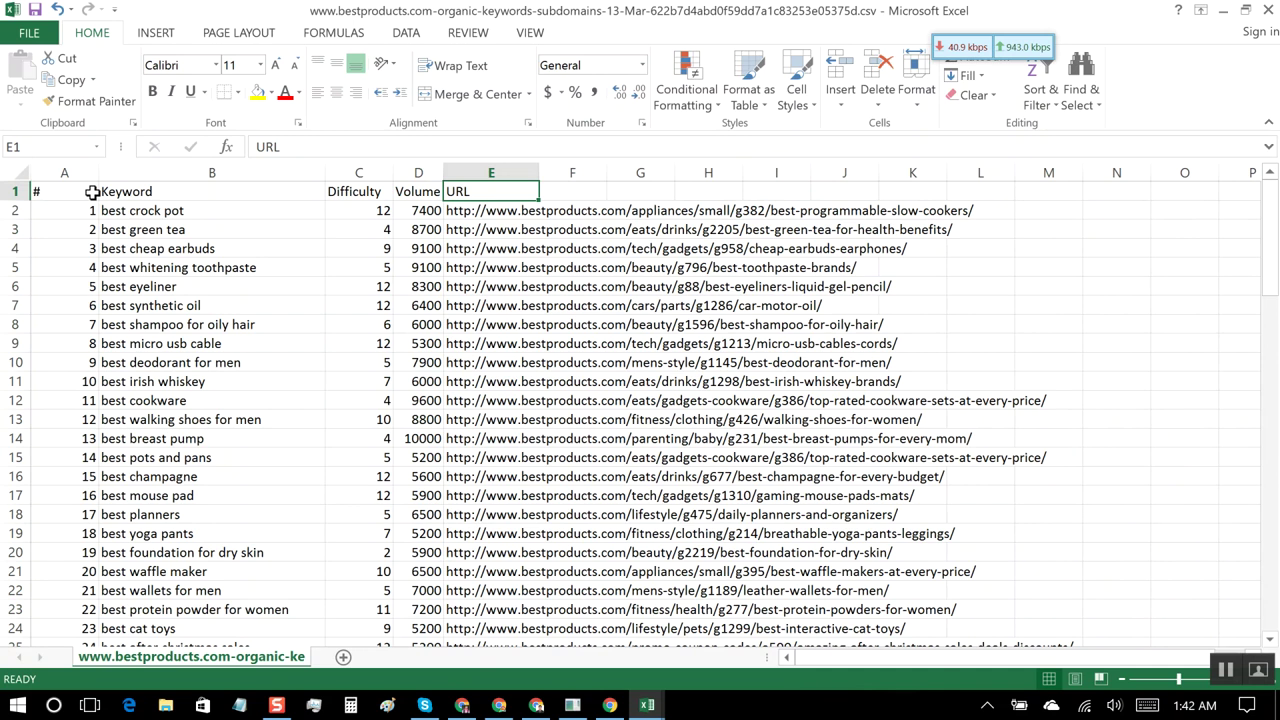
Step: Copy columns A to E from the header row down to row 72, ending at "best tasting protein powder"
drag(92, 192, 511, 249)
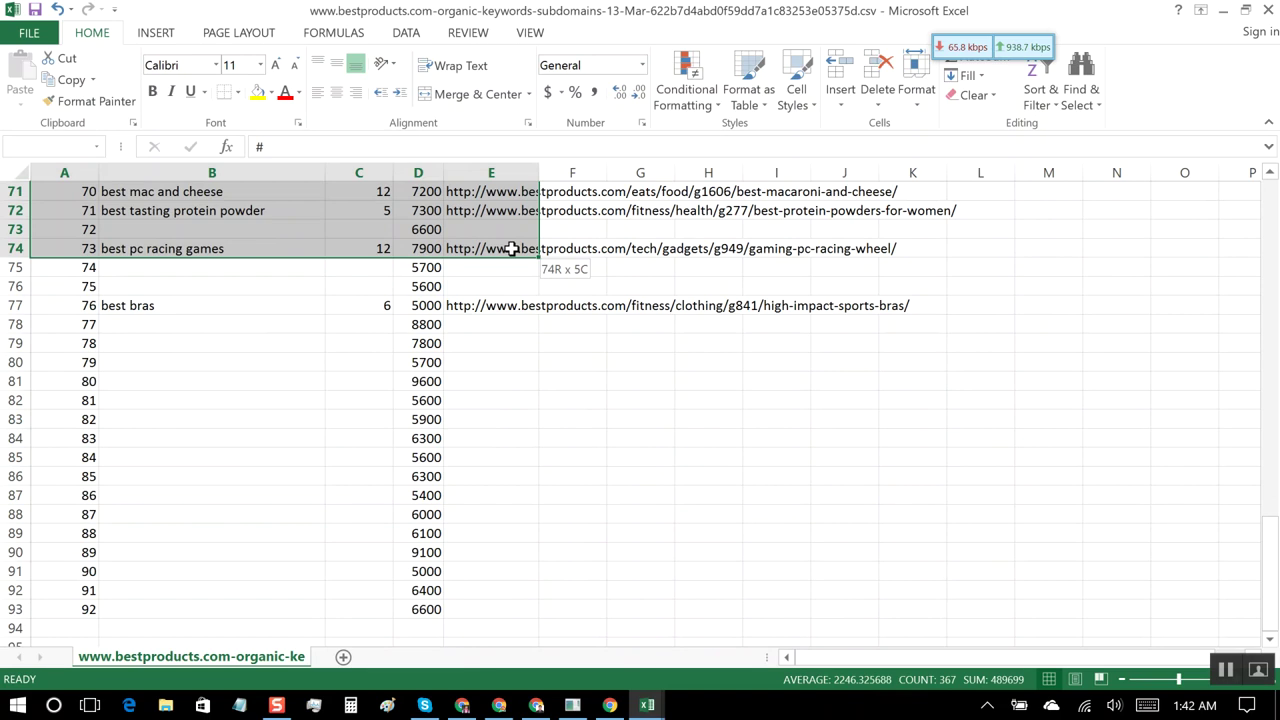
drag(511, 249, 511, 202)
key(ctrl+c)
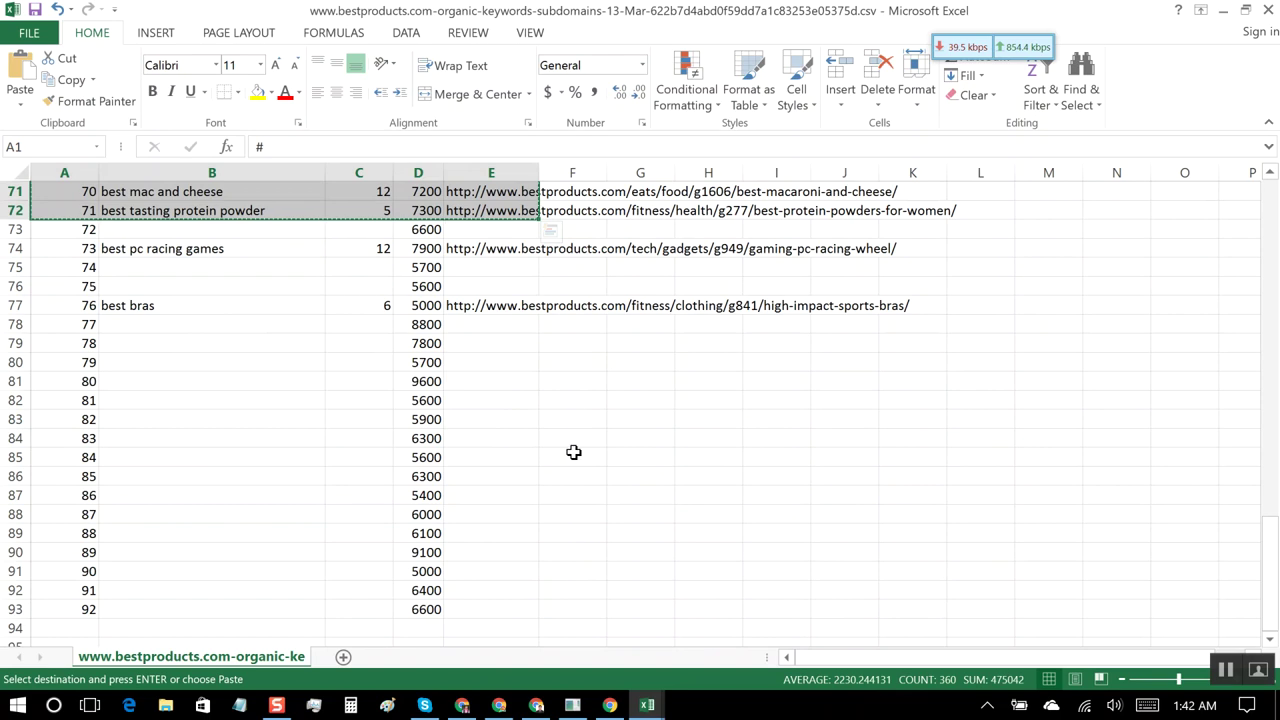
Step: Paste the copied keyword table into a new sheet of the Final Working Niche Selection Full System workbook, starting at A1
click(647, 706)
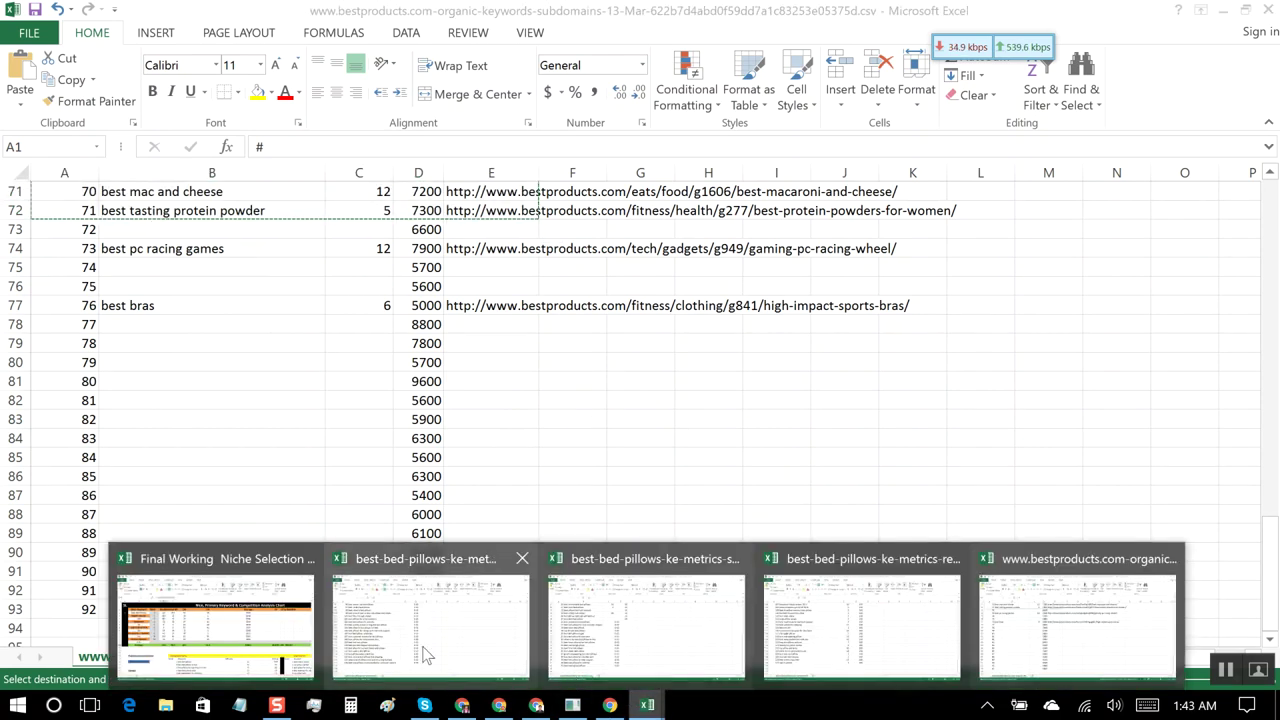
click(265, 630)
scroll(491, 517, down, 1)
scroll(491, 517, down, 20)
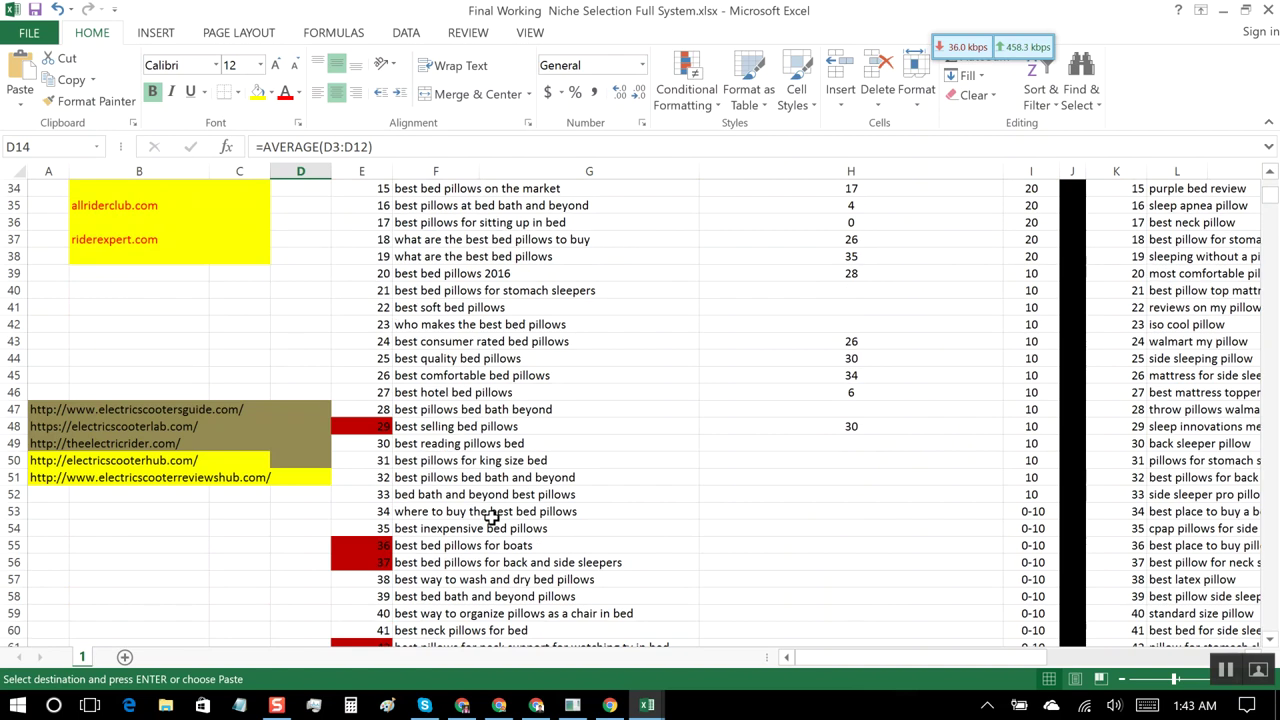
scroll(487, 517, up, 13)
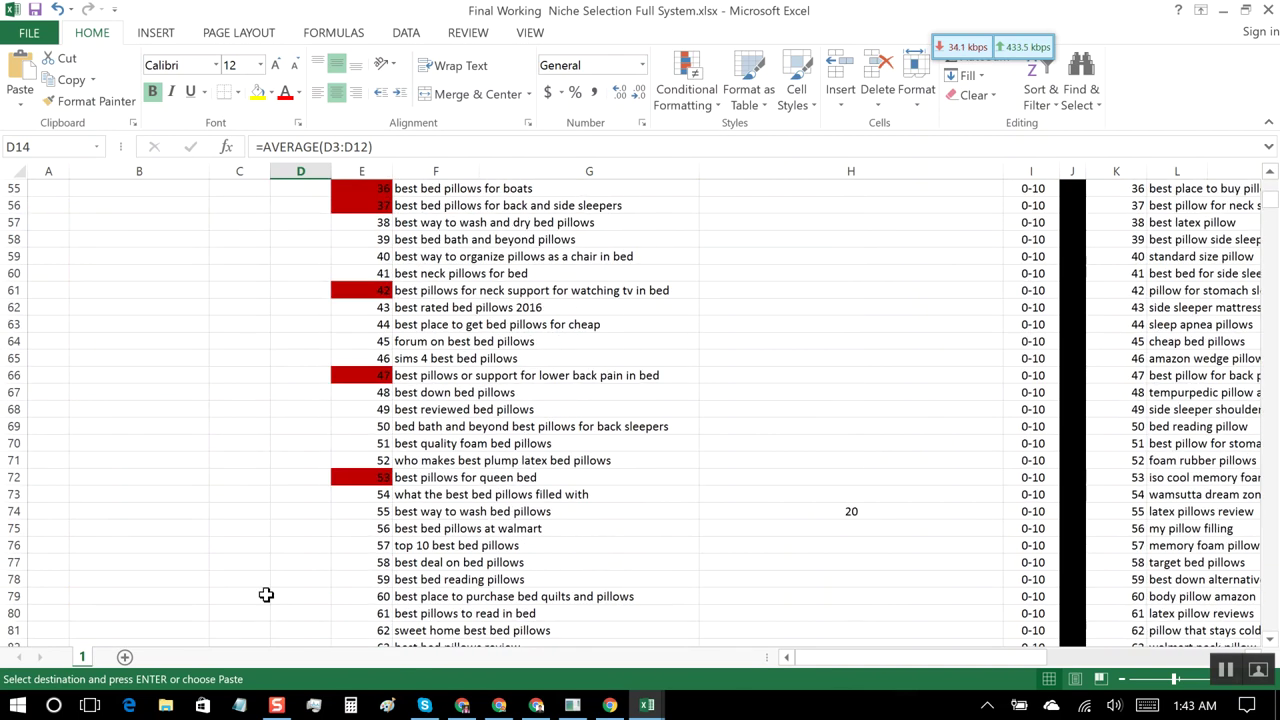
click(175, 657)
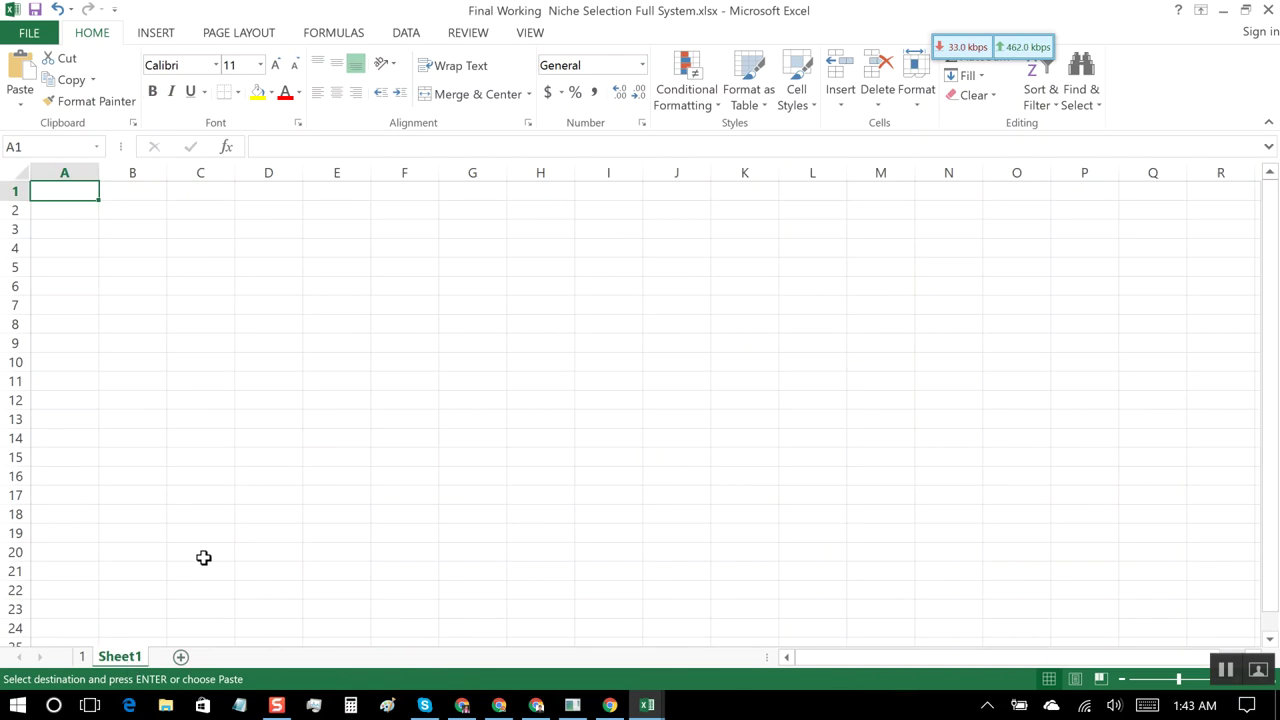
key(ctrl+v)
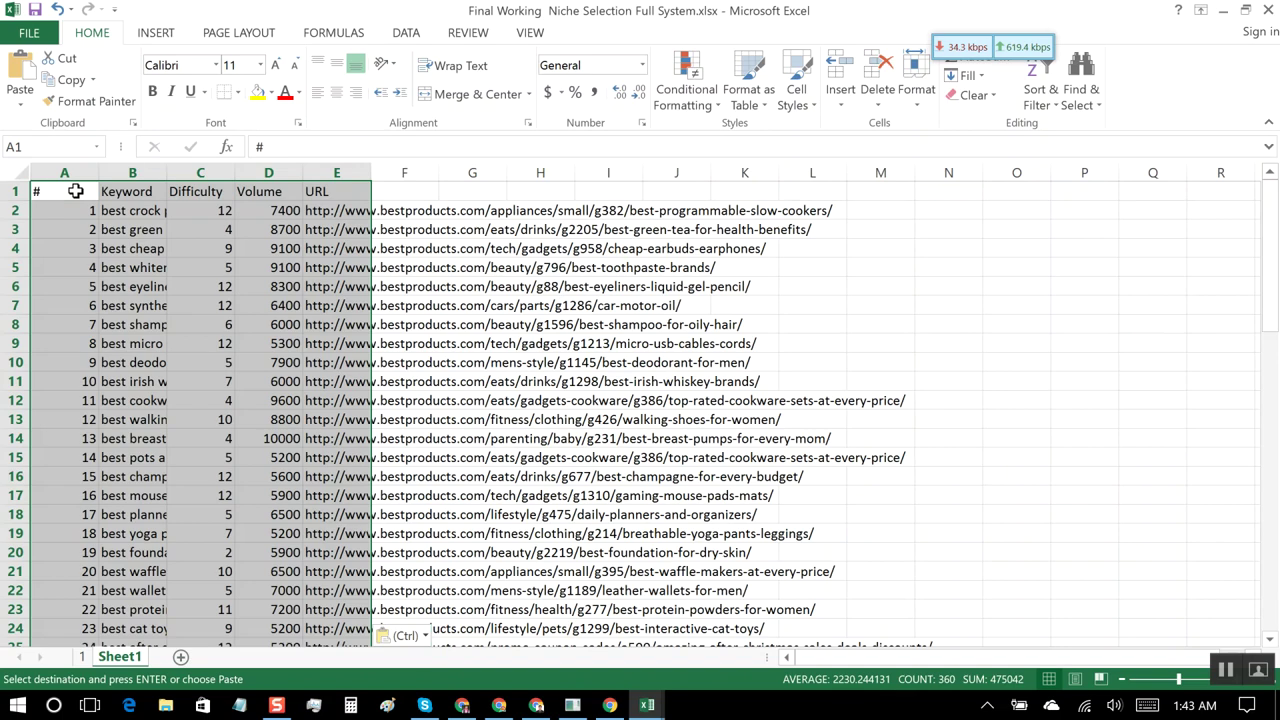
Step: Fit the Keyword and URL columns to their contents and narrow the # column
double_click(370, 169)
double_click(164, 174)
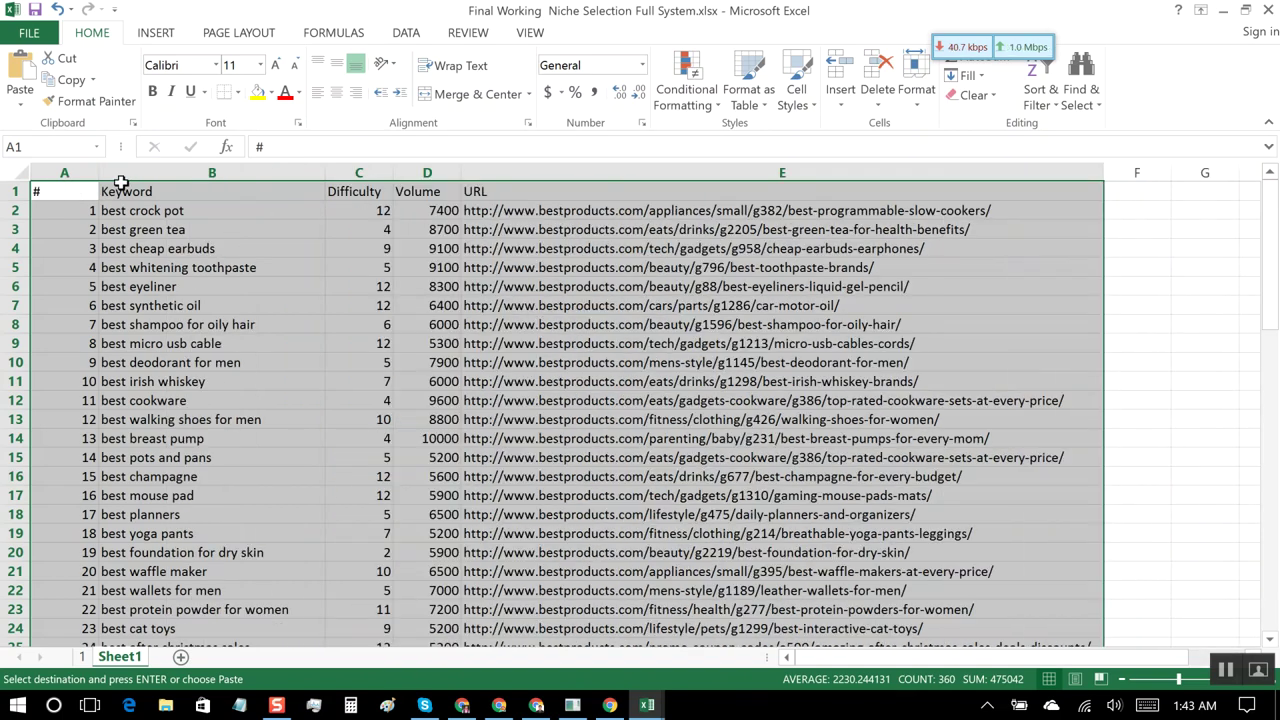
drag(99, 177, 73, 177)
drag(369, 172, 410, 172)
click(1126, 307)
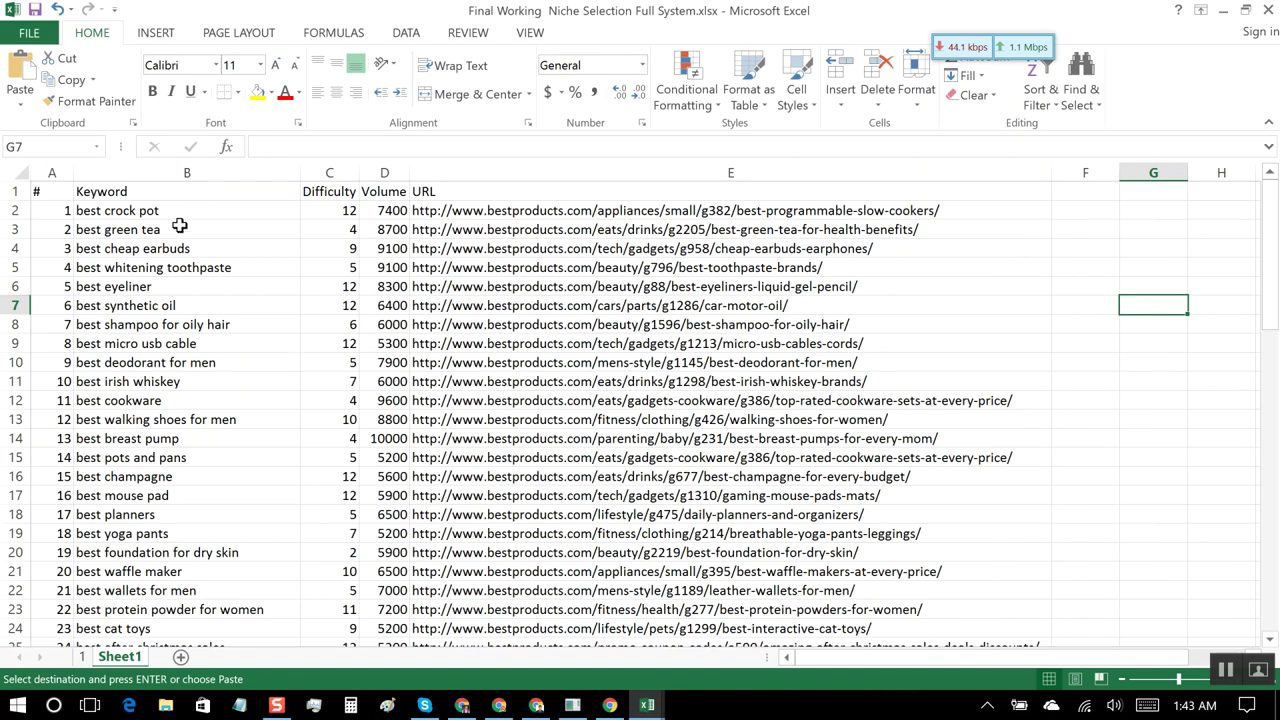
Step: Look over the whole pasted keyword list from the header down to its last row
scroll(159, 286, down, 19)
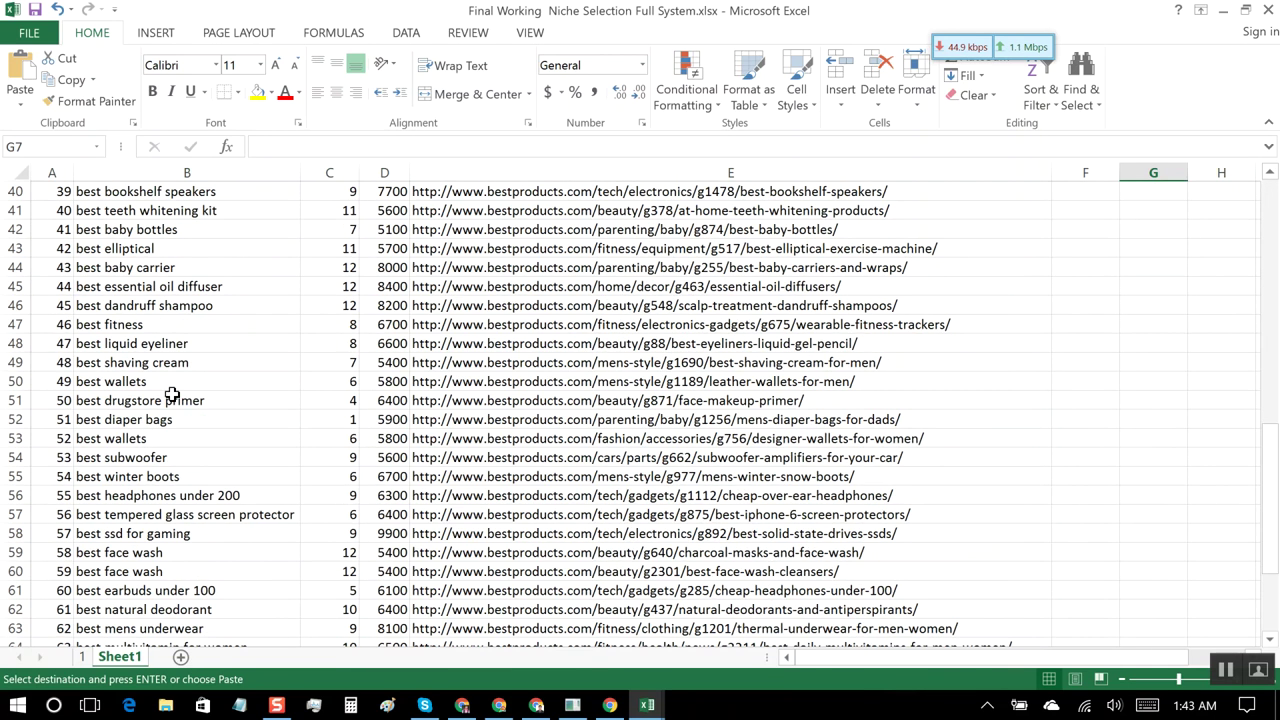
scroll(171, 394, down, 4)
scroll(171, 394, up, 6)
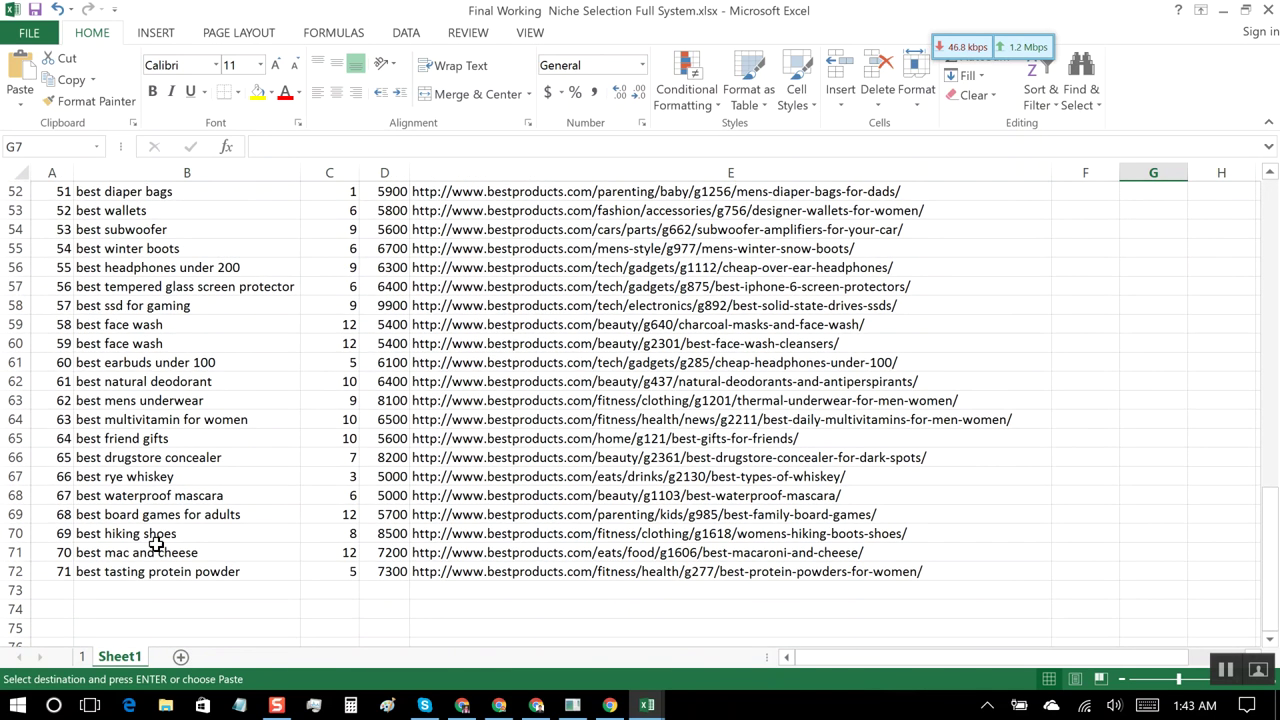
scroll(157, 545, up, 6)
scroll(157, 545, up, 11)
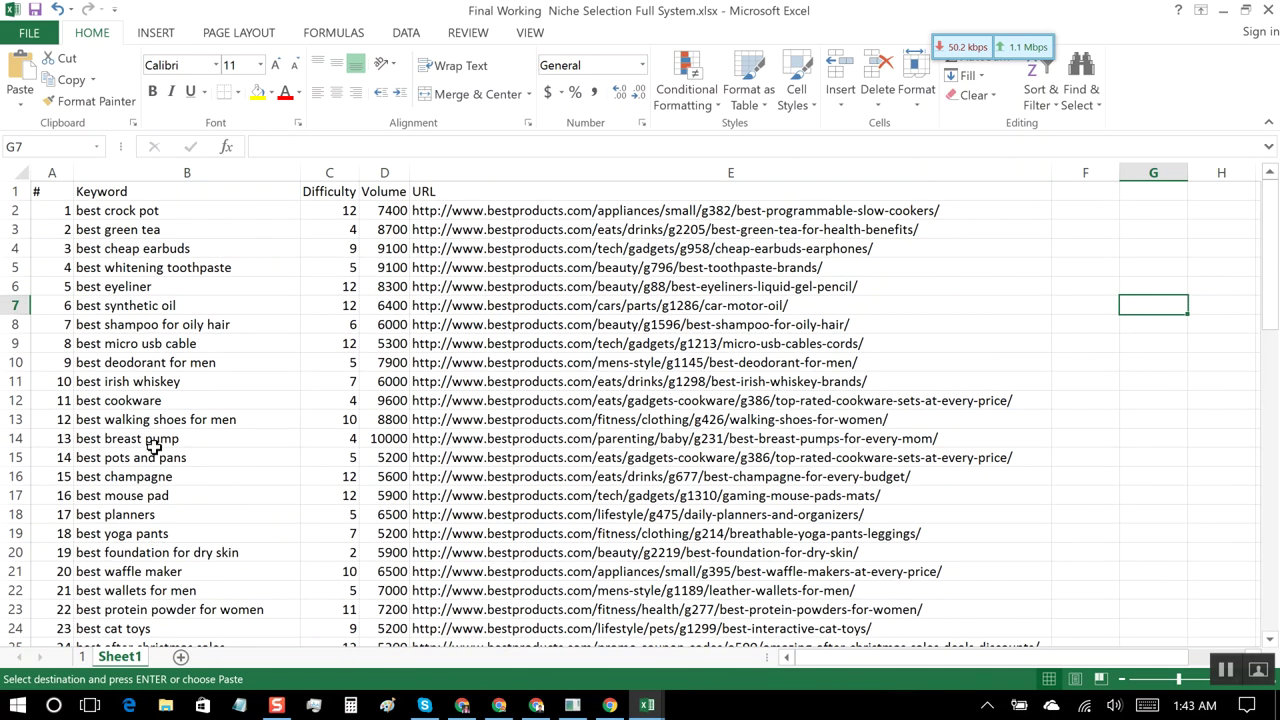
click(1097, 473)
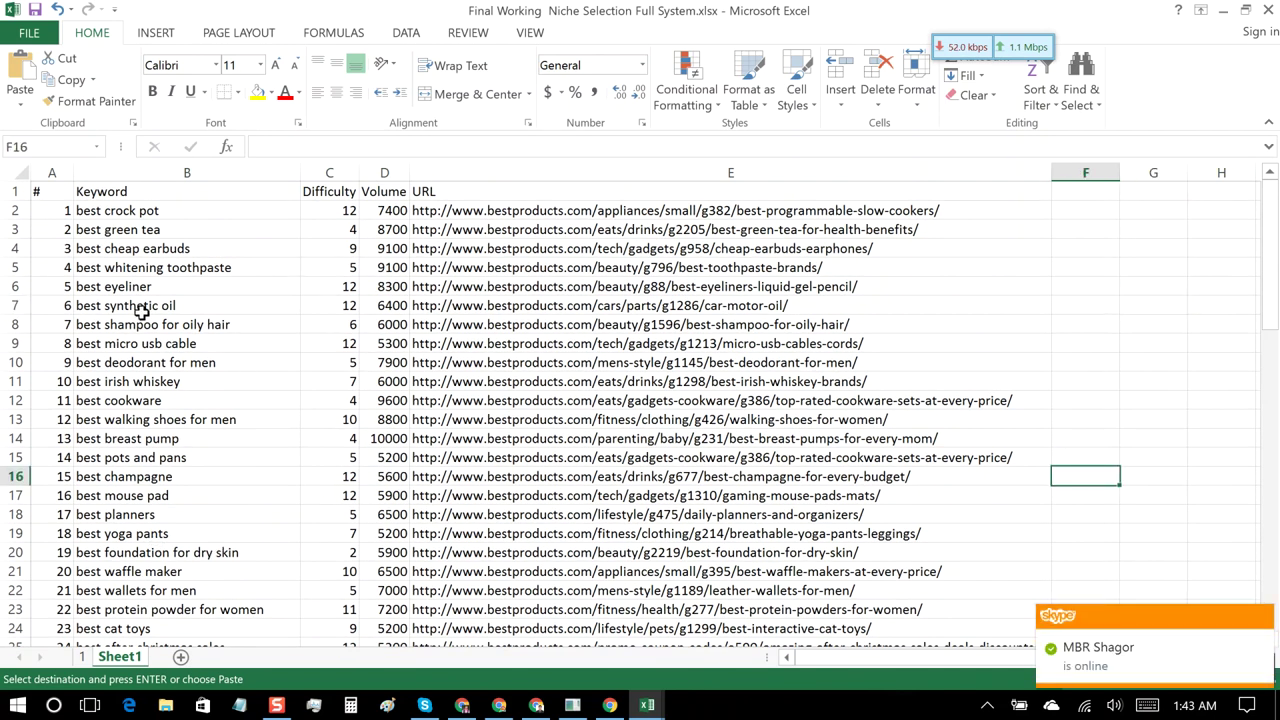
Step: Examine the keywords one by one from "best crock pot" to "best full coverage foundation" as possible niches
click(157, 214)
click(172, 228)
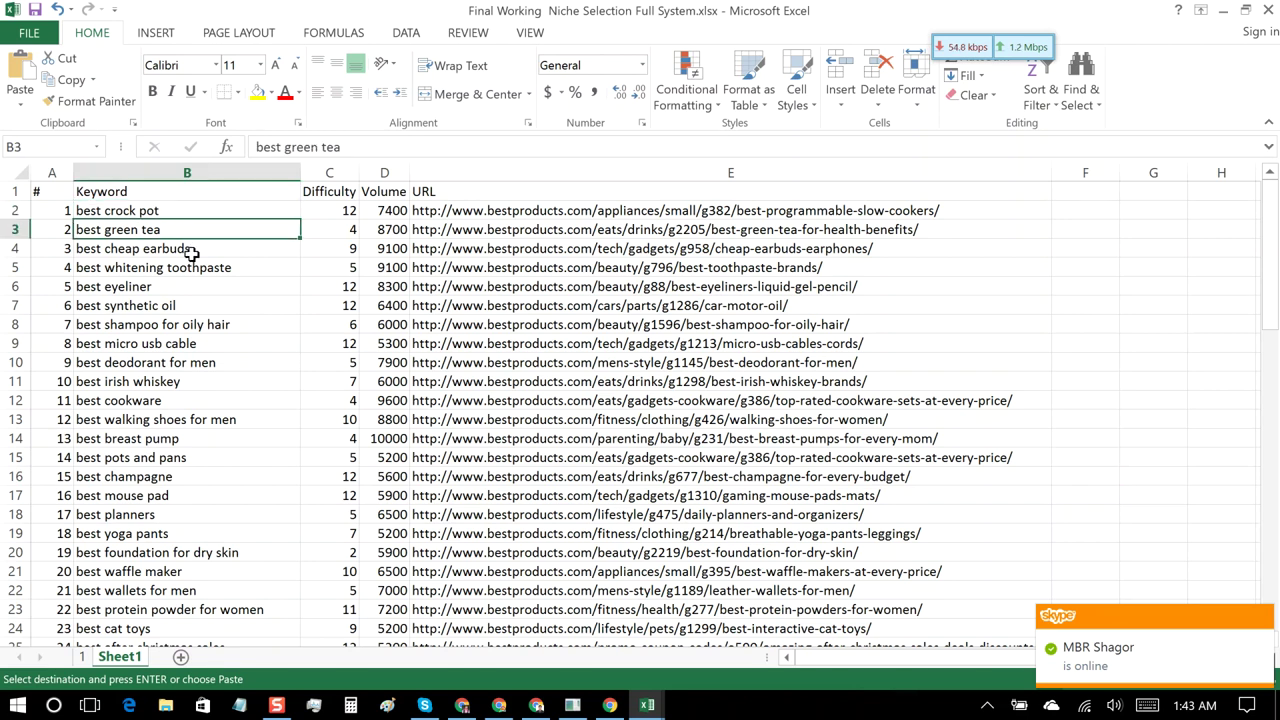
click(190, 253)
click(192, 270)
click(192, 288)
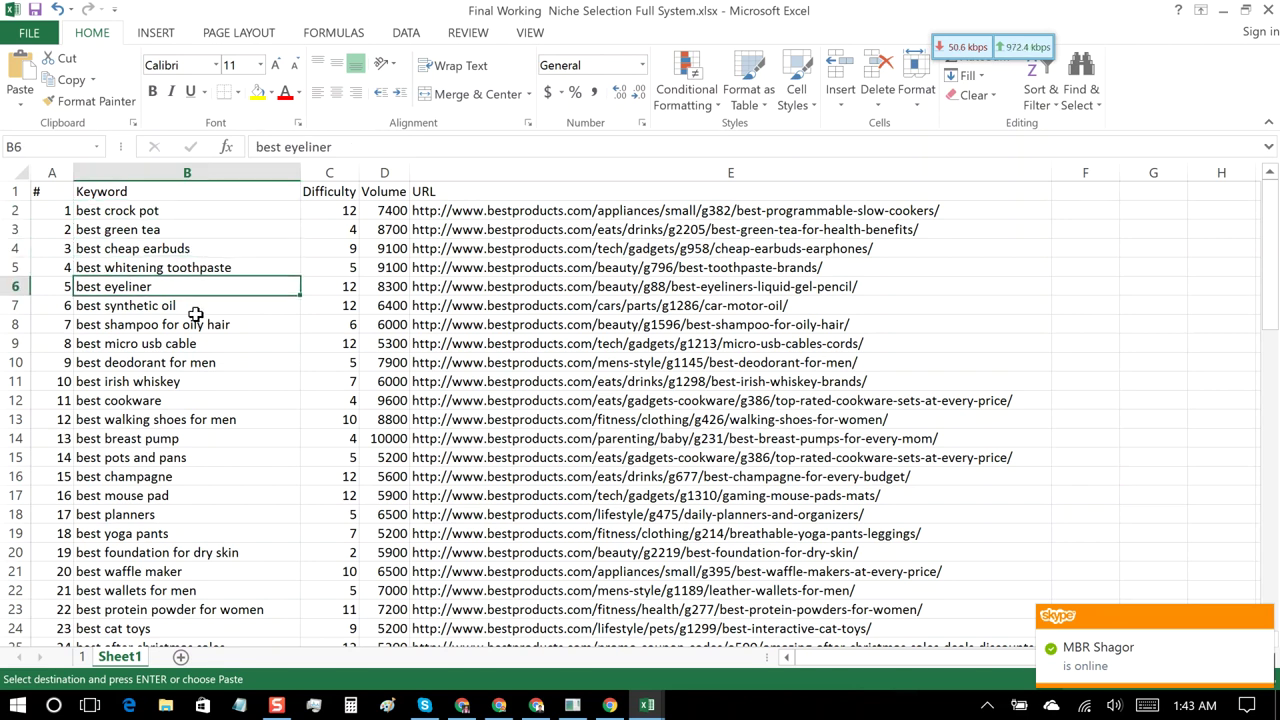
click(196, 306)
click(200, 325)
click(205, 344)
click(213, 361)
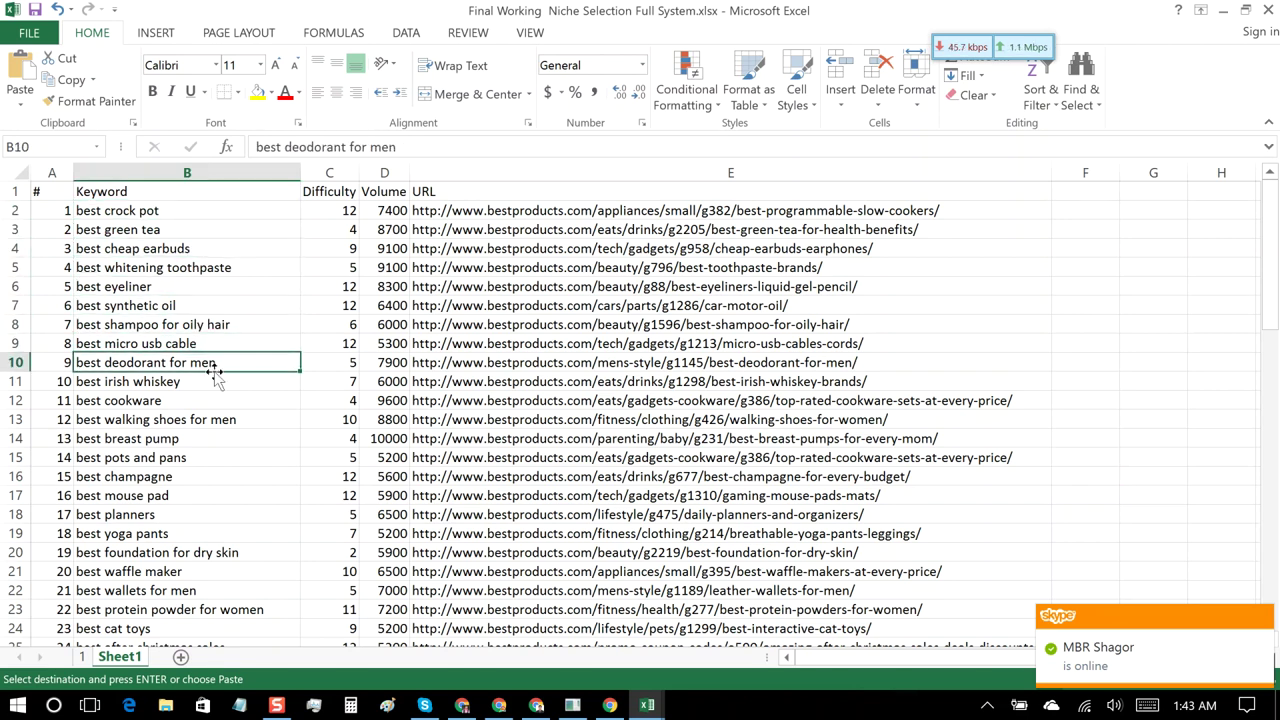
click(205, 386)
click(205, 396)
click(197, 384)
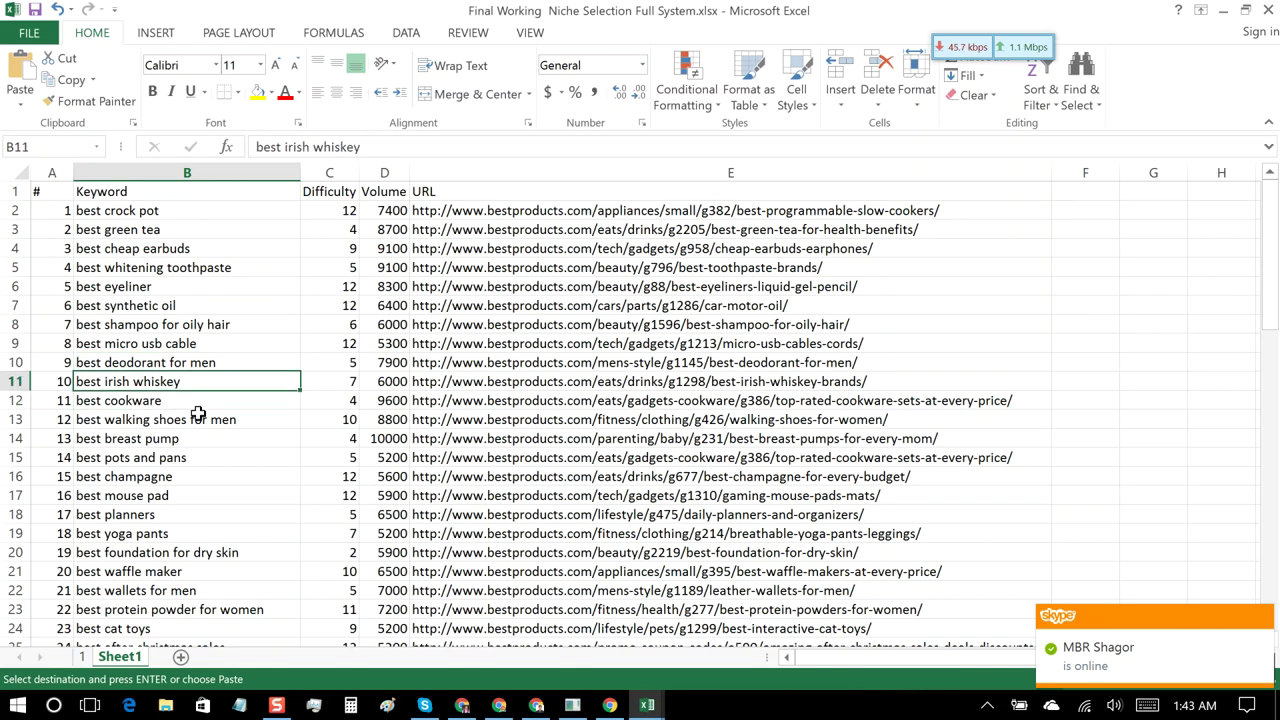
click(197, 417)
click(197, 440)
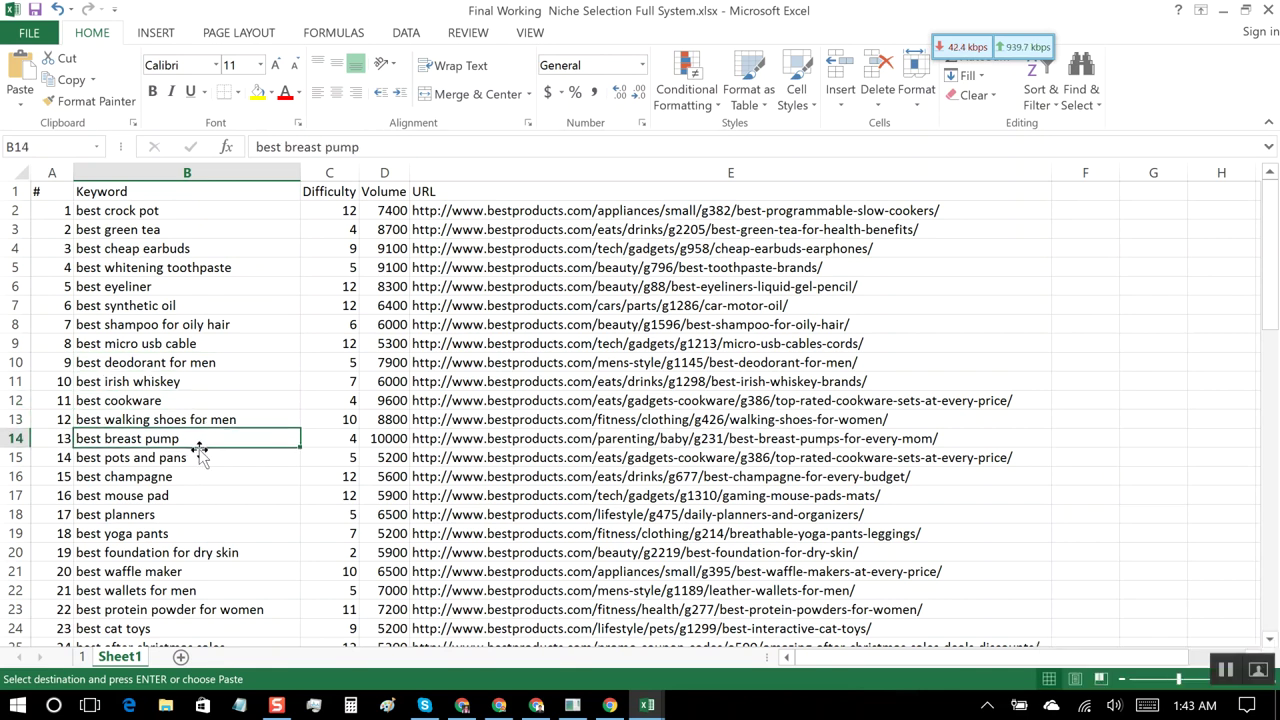
click(199, 457)
click(196, 476)
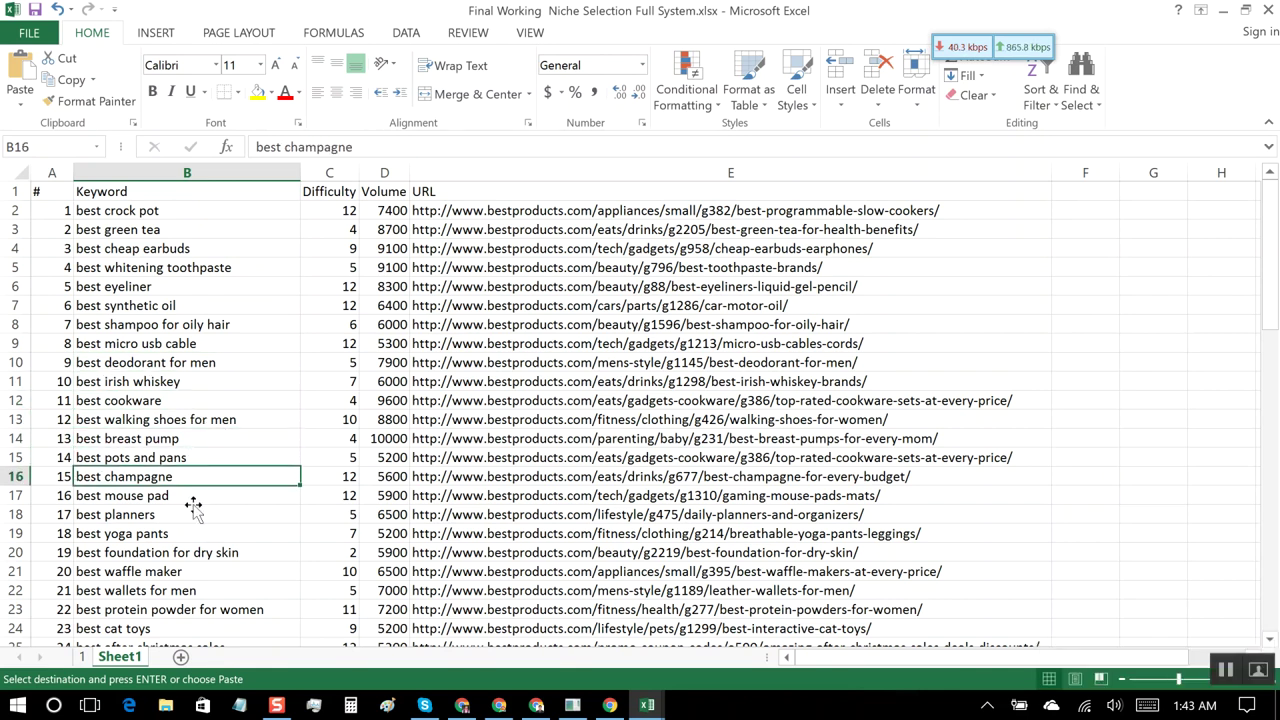
click(193, 513)
click(173, 495)
click(176, 515)
click(177, 533)
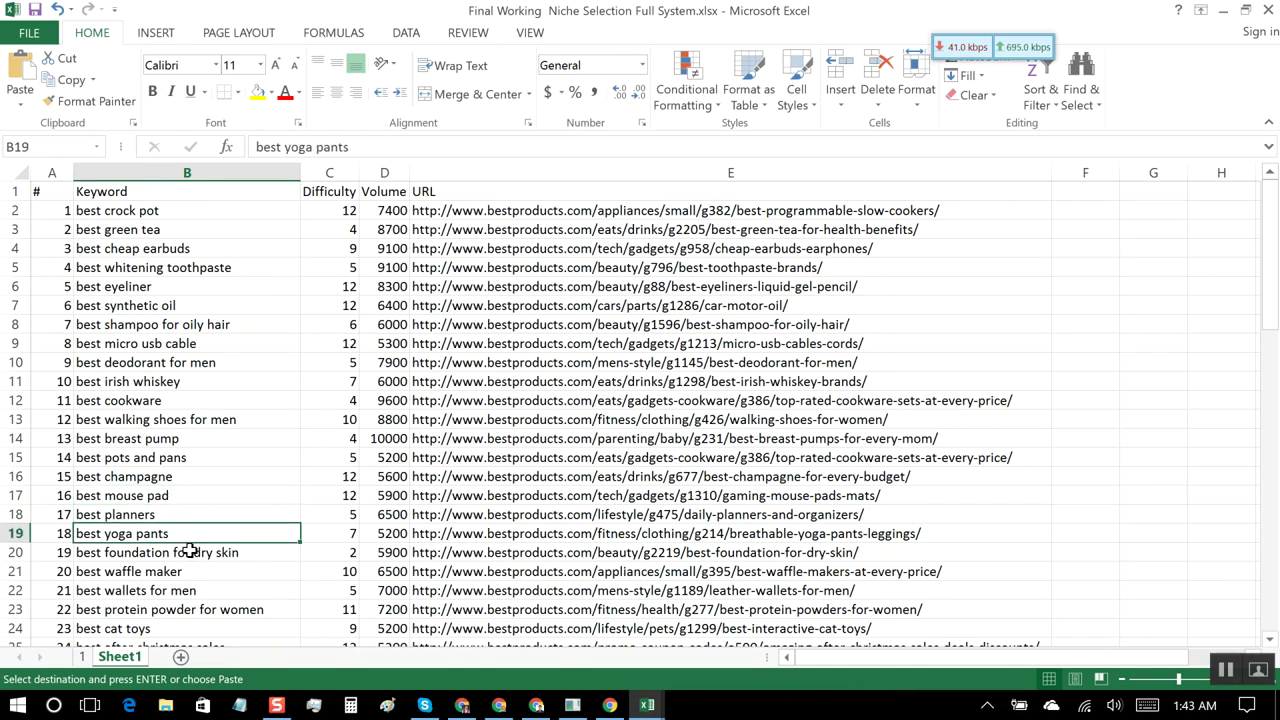
click(187, 550)
scroll(191, 470, down, 2)
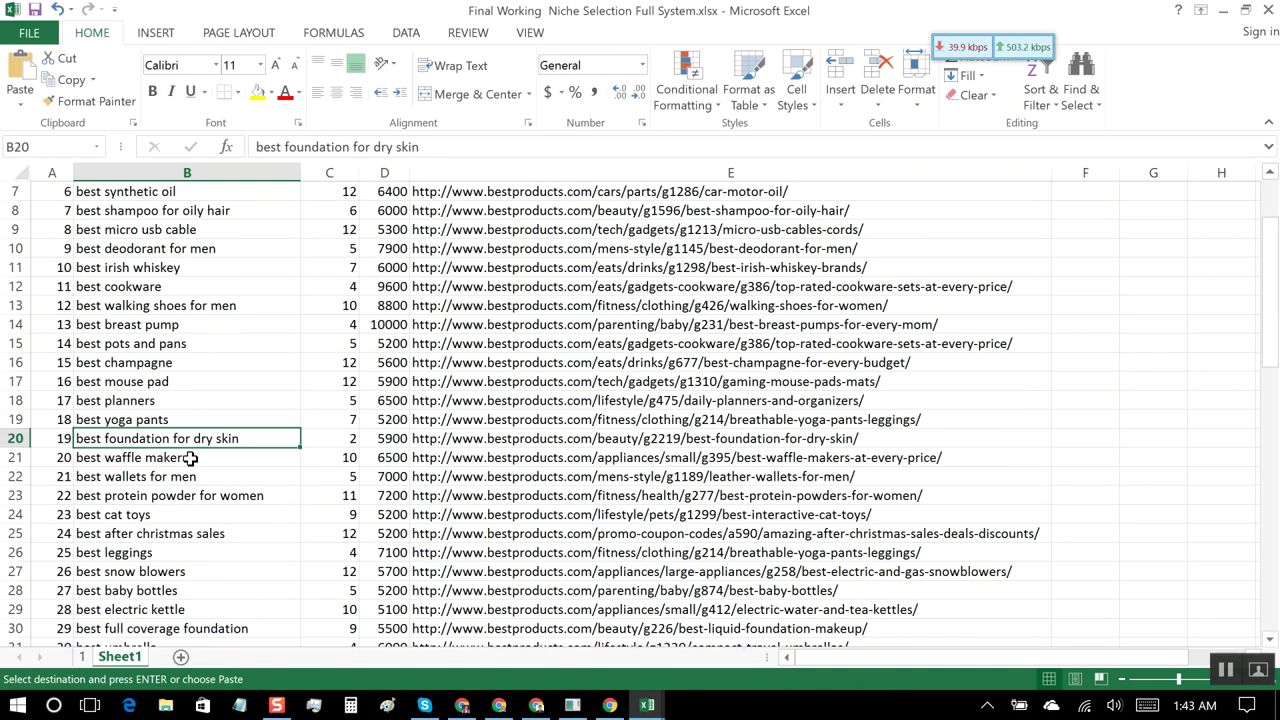
click(190, 458)
click(191, 476)
click(188, 495)
click(182, 514)
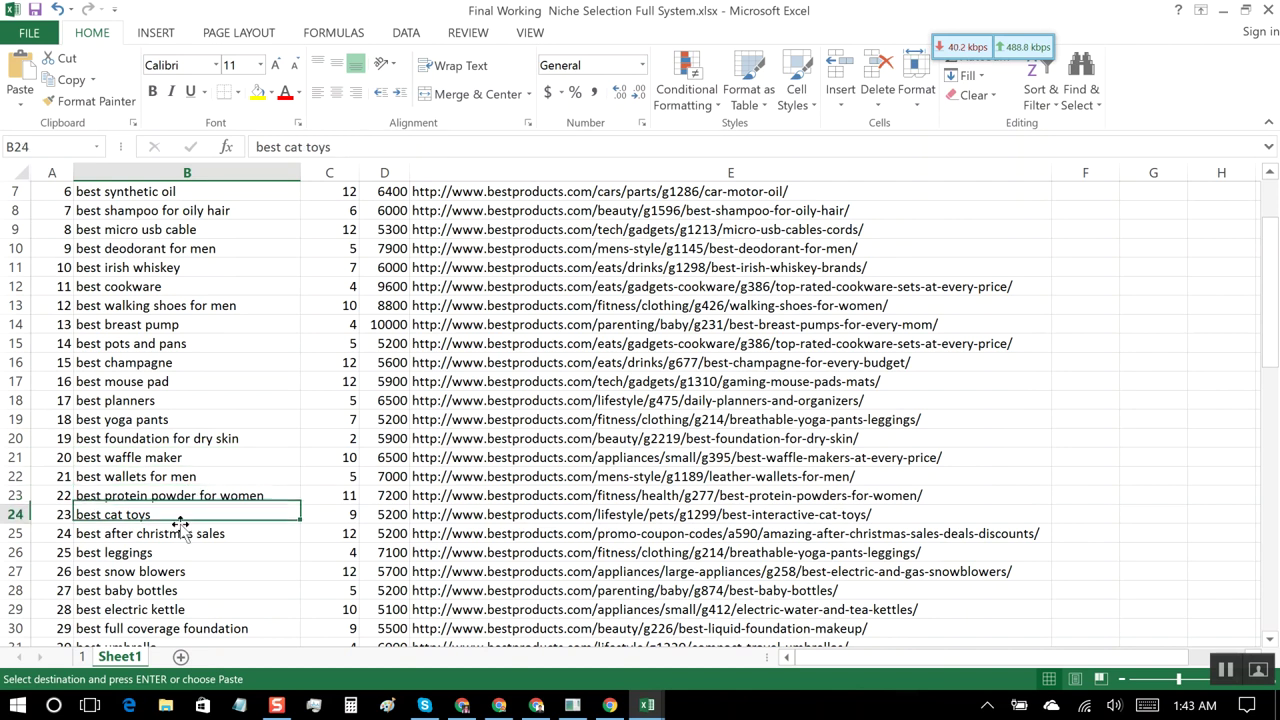
click(180, 533)
click(185, 552)
click(188, 571)
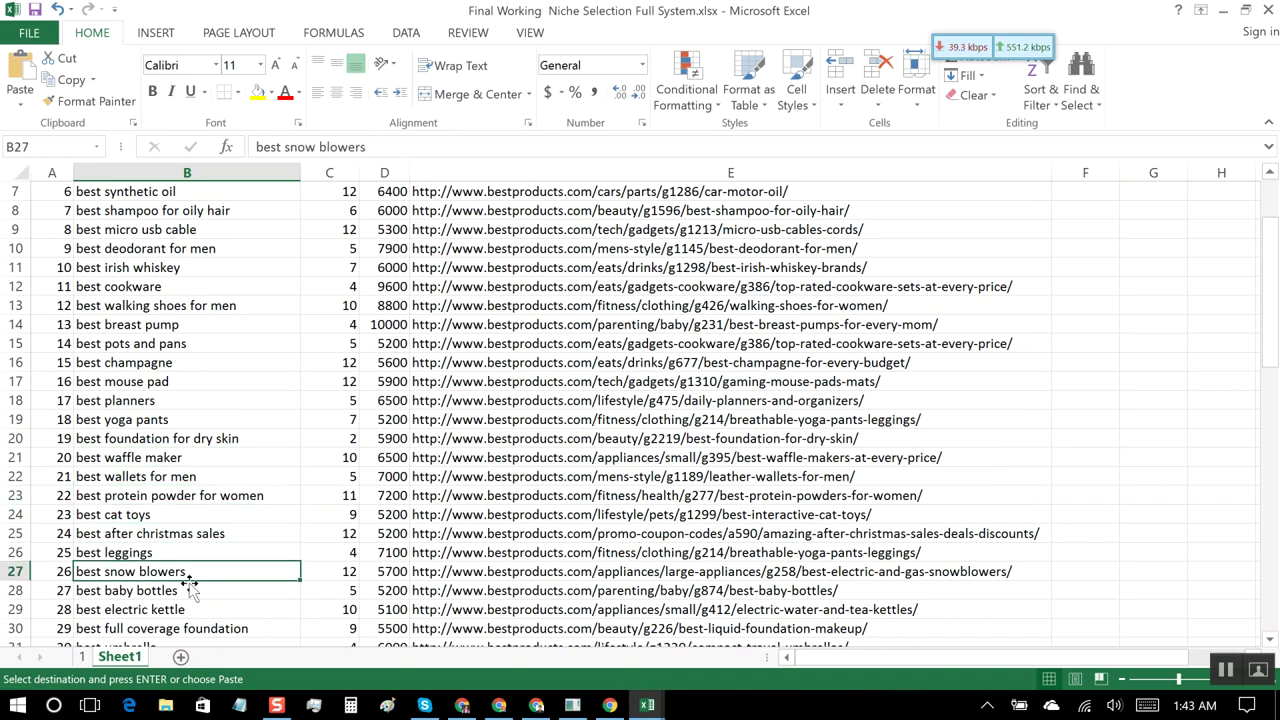
click(191, 594)
click(200, 610)
click(205, 628)
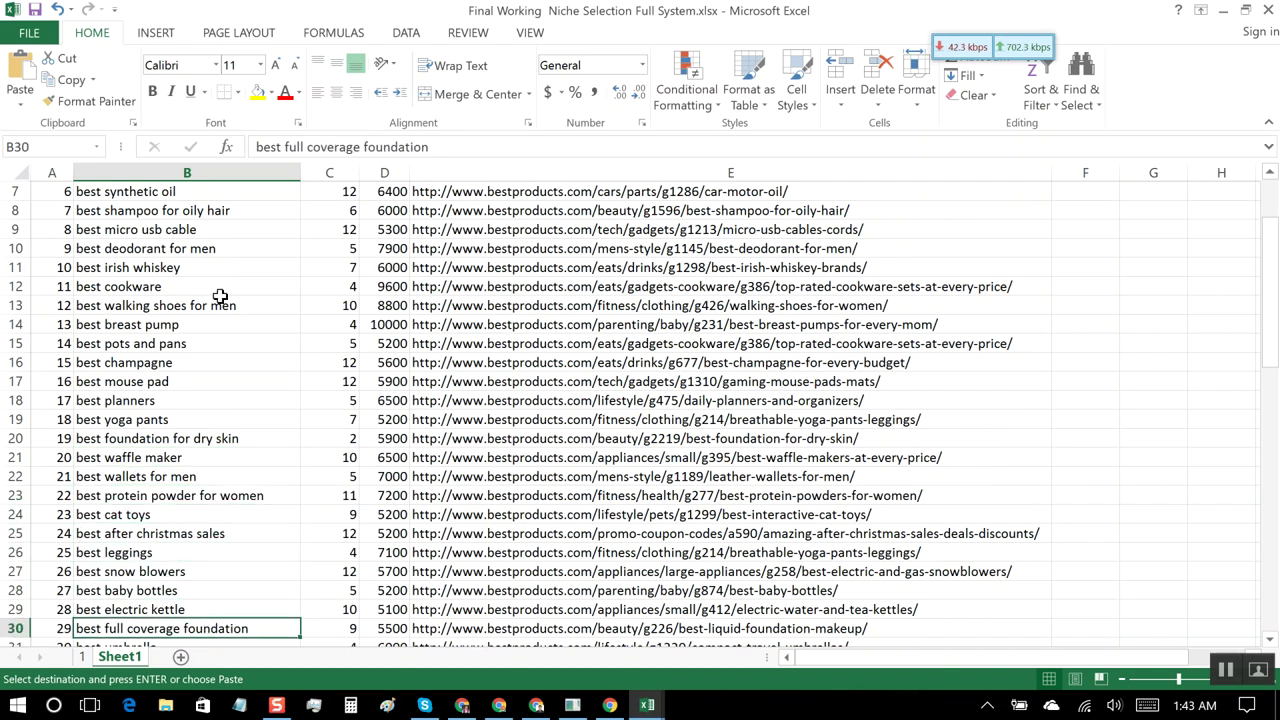
Step: Skim the keywords below row 30 for further niche ideas and return to the header row
scroll(198, 373, down, 6)
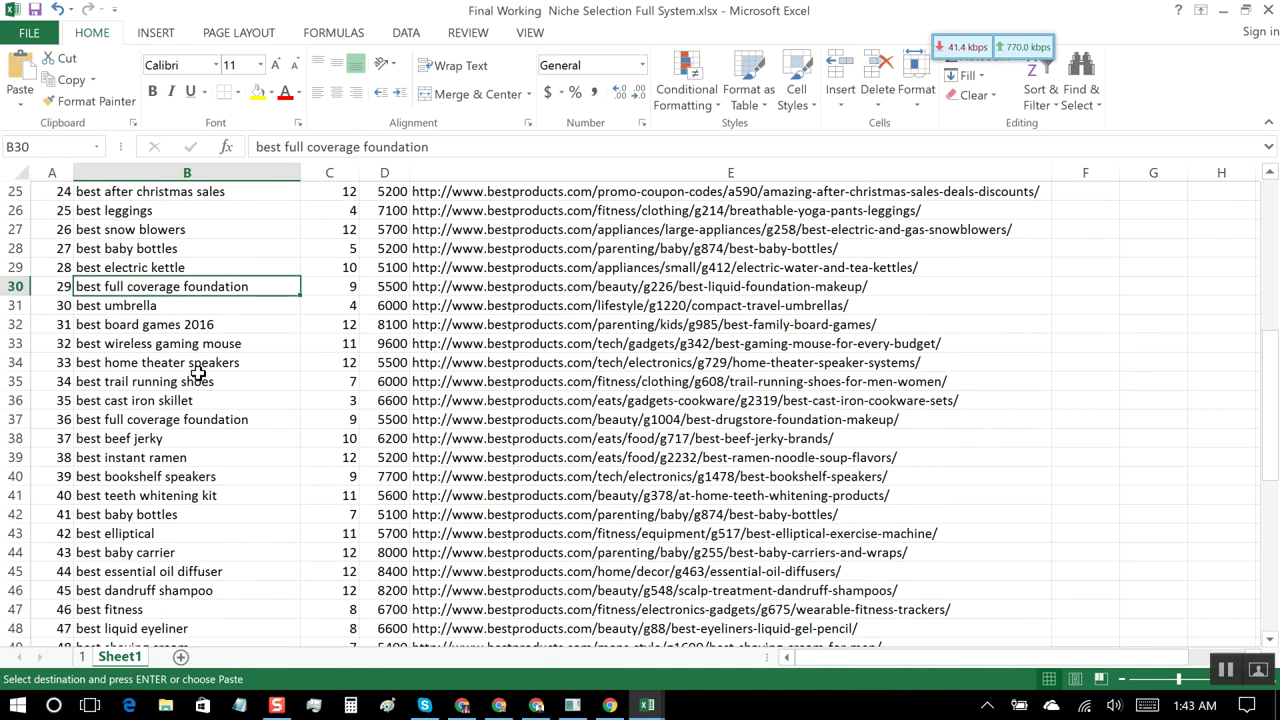
scroll(198, 373, down, 3)
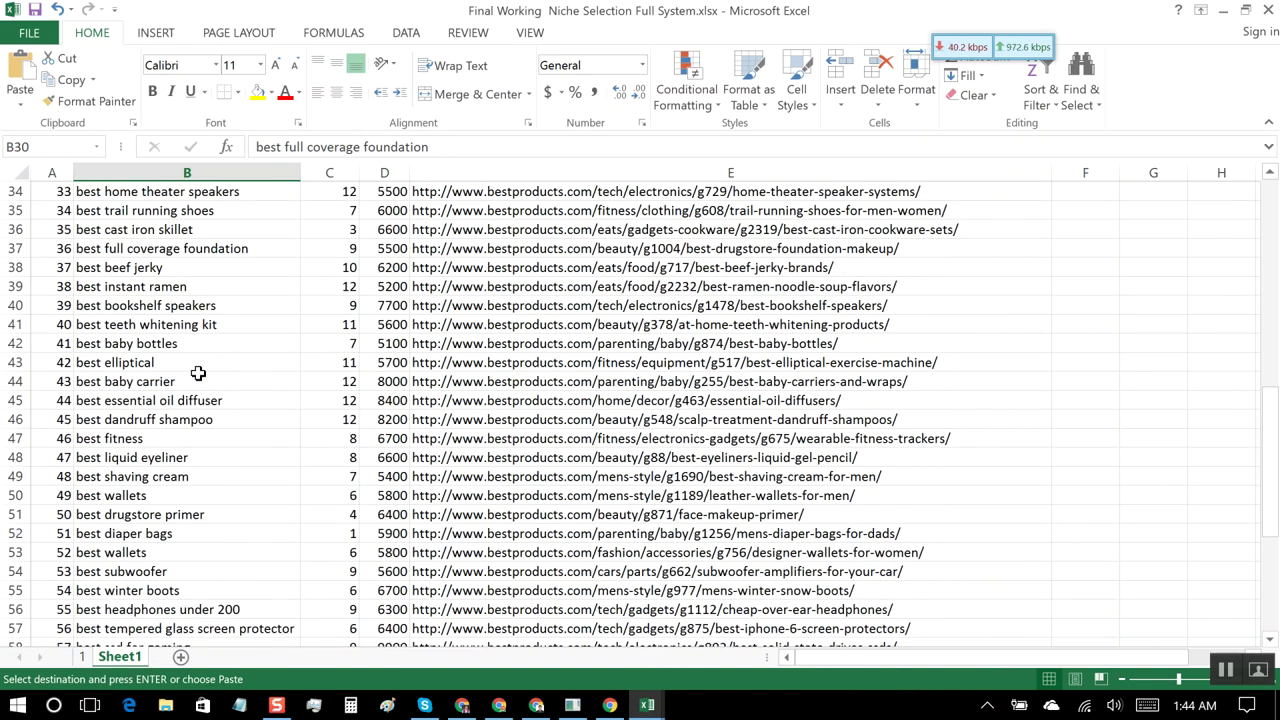
scroll(198, 373, down, 7)
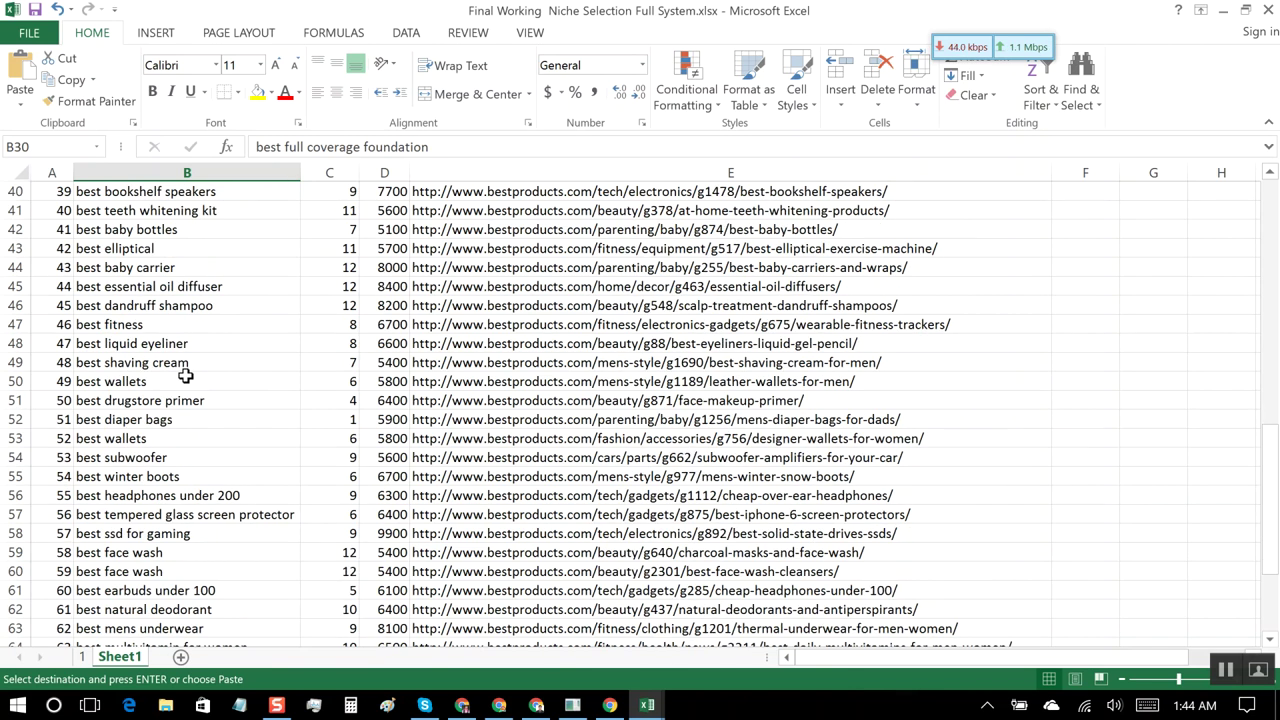
scroll(186, 376, up, 18)
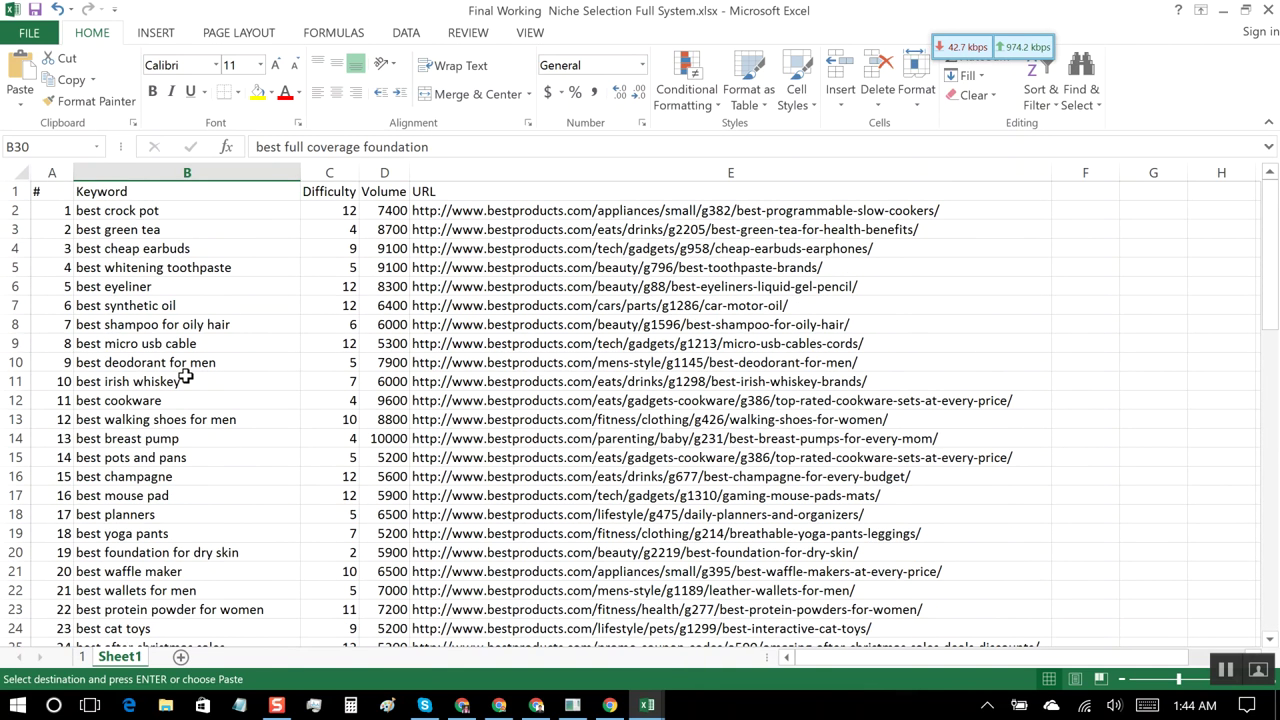